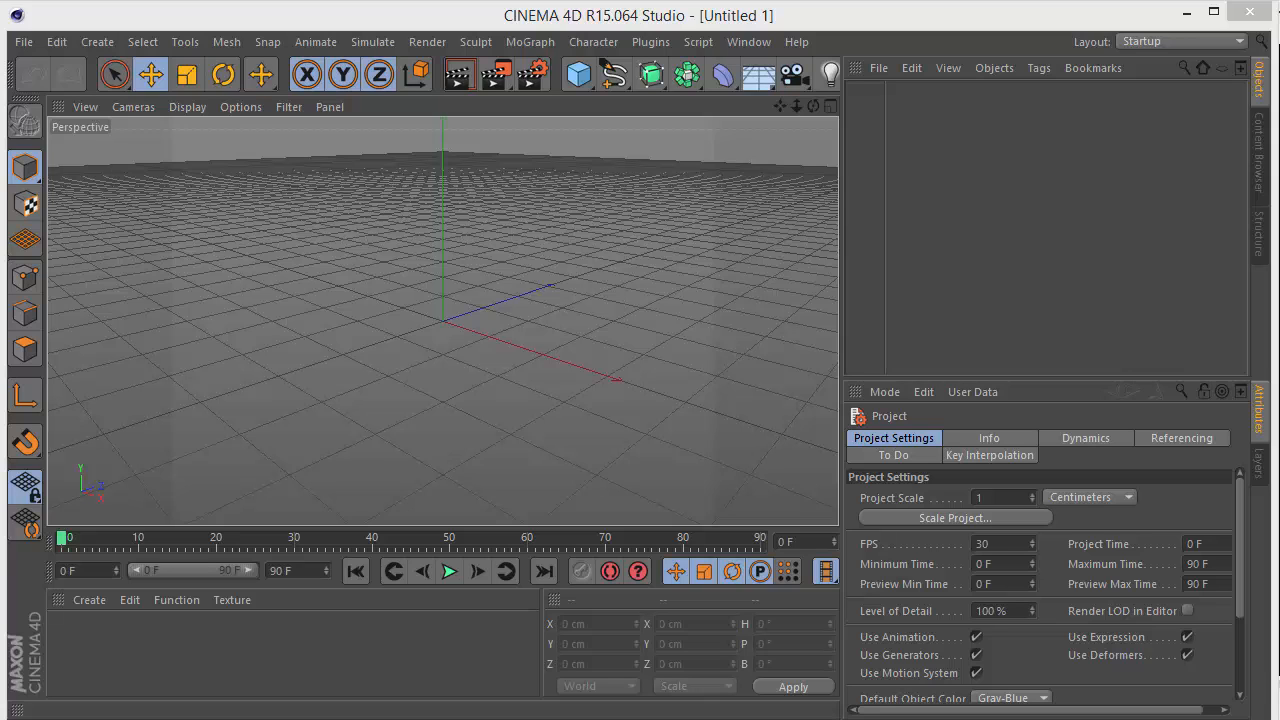
# Set the render output resolution to 1280 x 720 pixels in the render settings
pyautogui.click(533, 73)
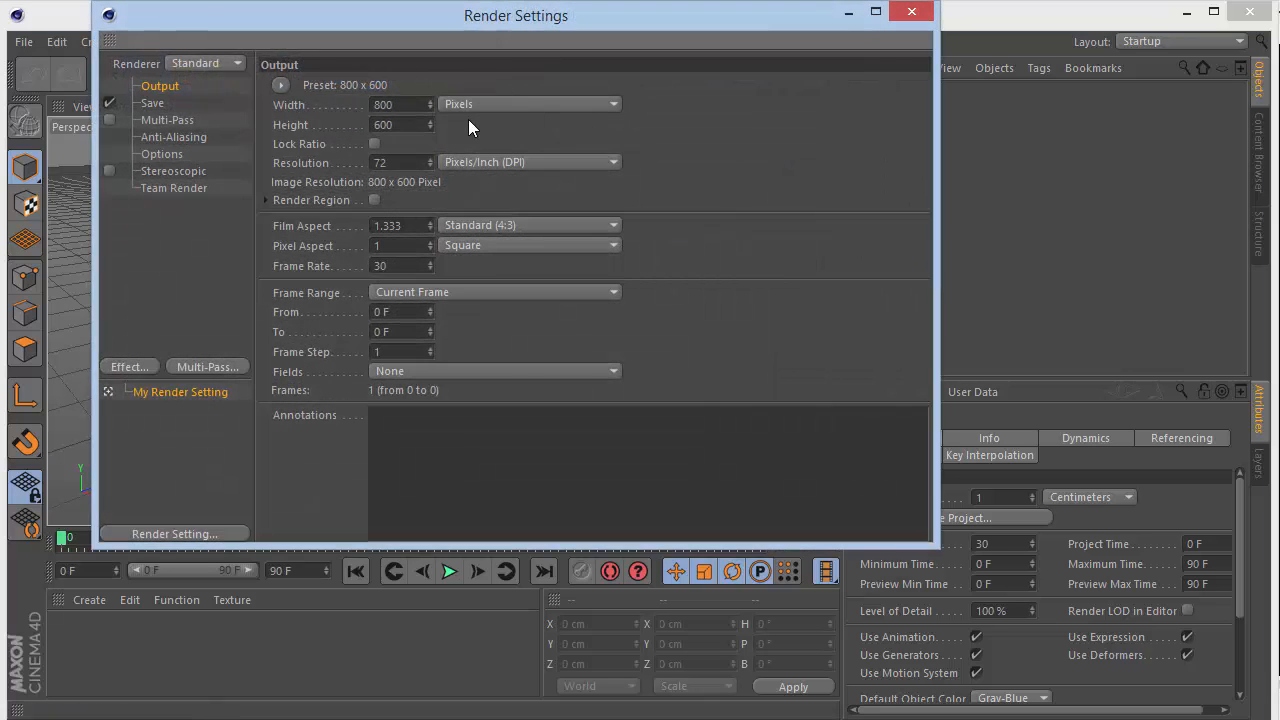
pyautogui.moveTo(407, 103); pyautogui.dragTo(157, 106)
pyautogui.write('1280')
pyautogui.press('Tab')
pyautogui.write('720')
pyautogui.press('Return')
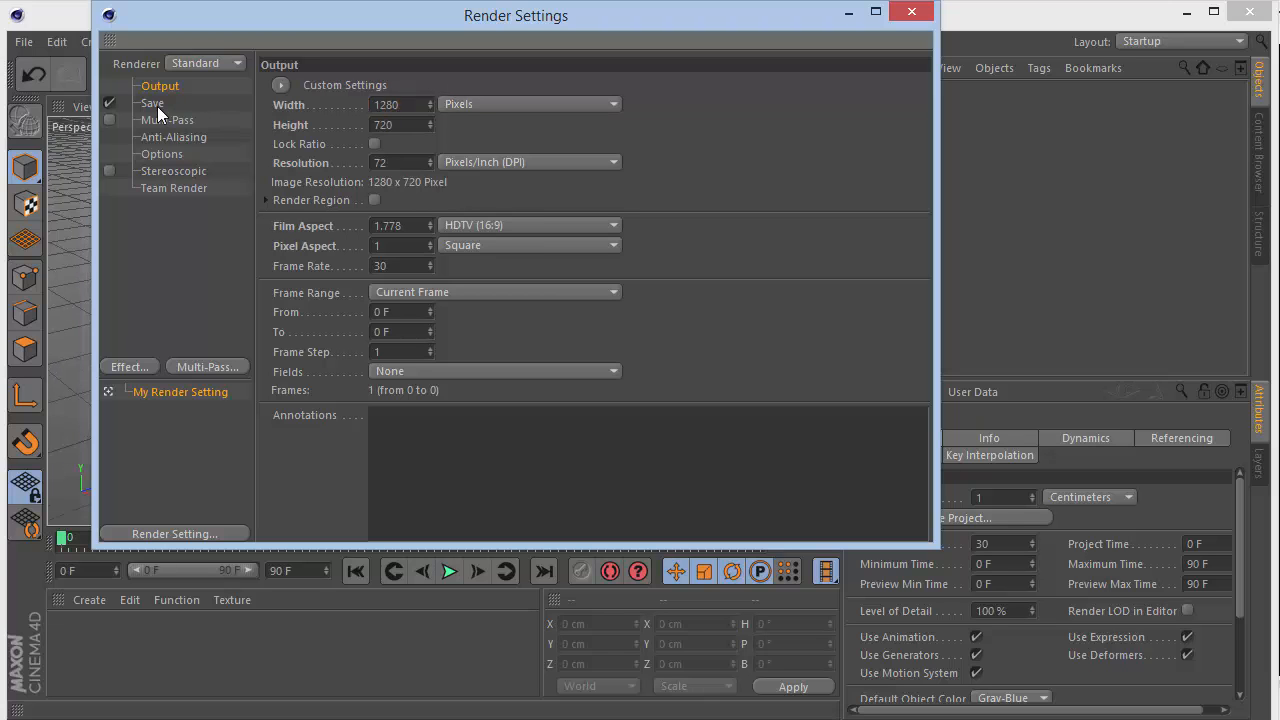
pyautogui.click(911, 11)
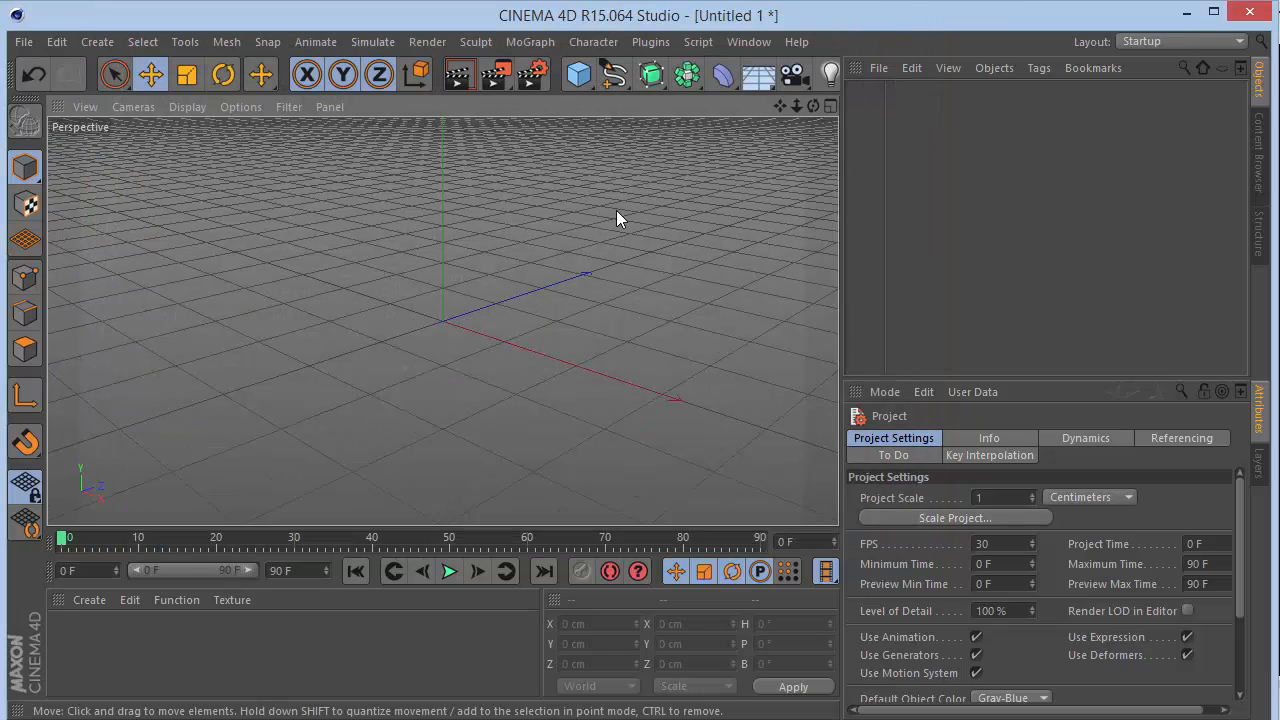
# Add a cube to the scene and display the viewport with Gouraud Shading (Lines)
pyautogui.click(586, 74)
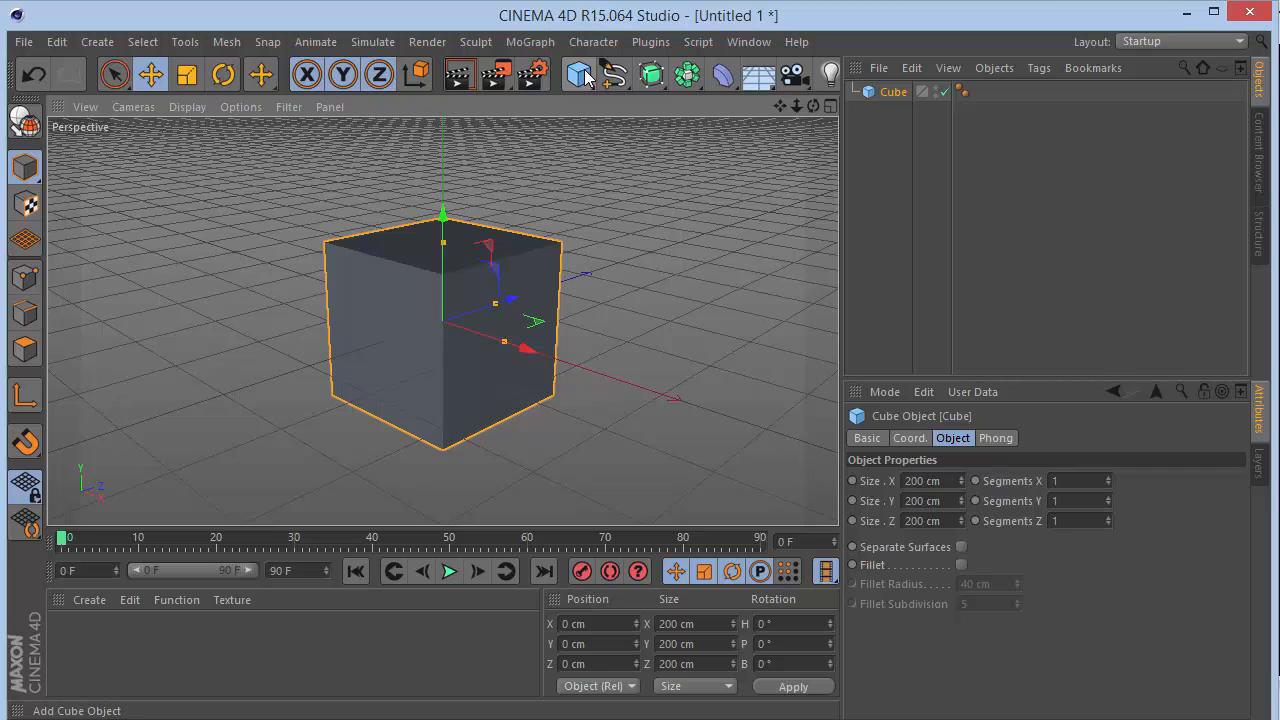
pyautogui.click(186, 107)
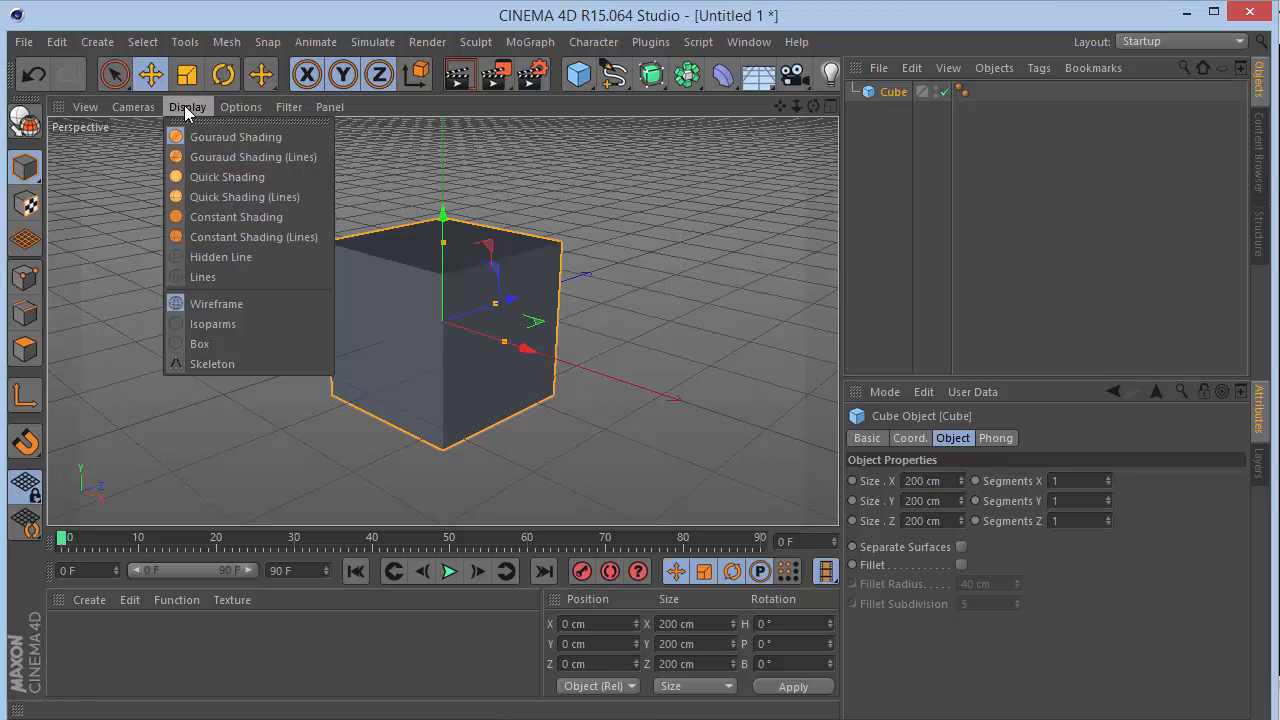
pyautogui.click(212, 155)
pyautogui.scroll(5, 437, 257)
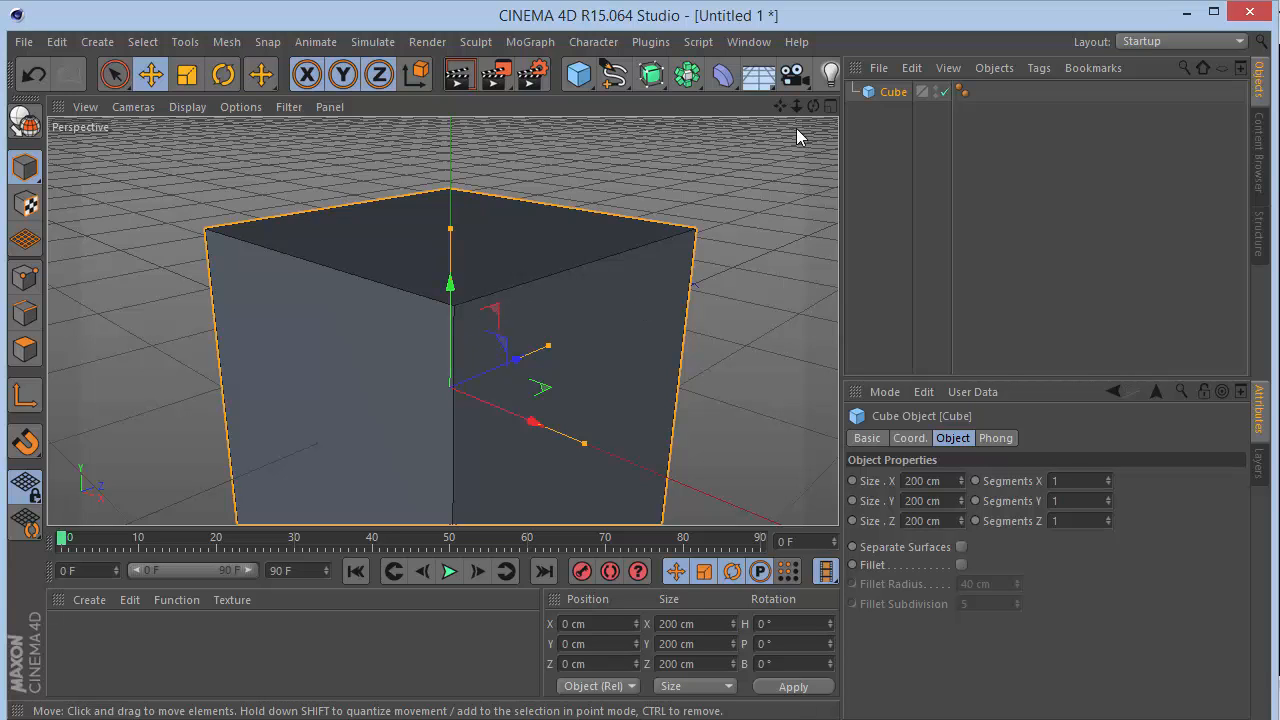
pyautogui.scroll(-3, 796, 128)
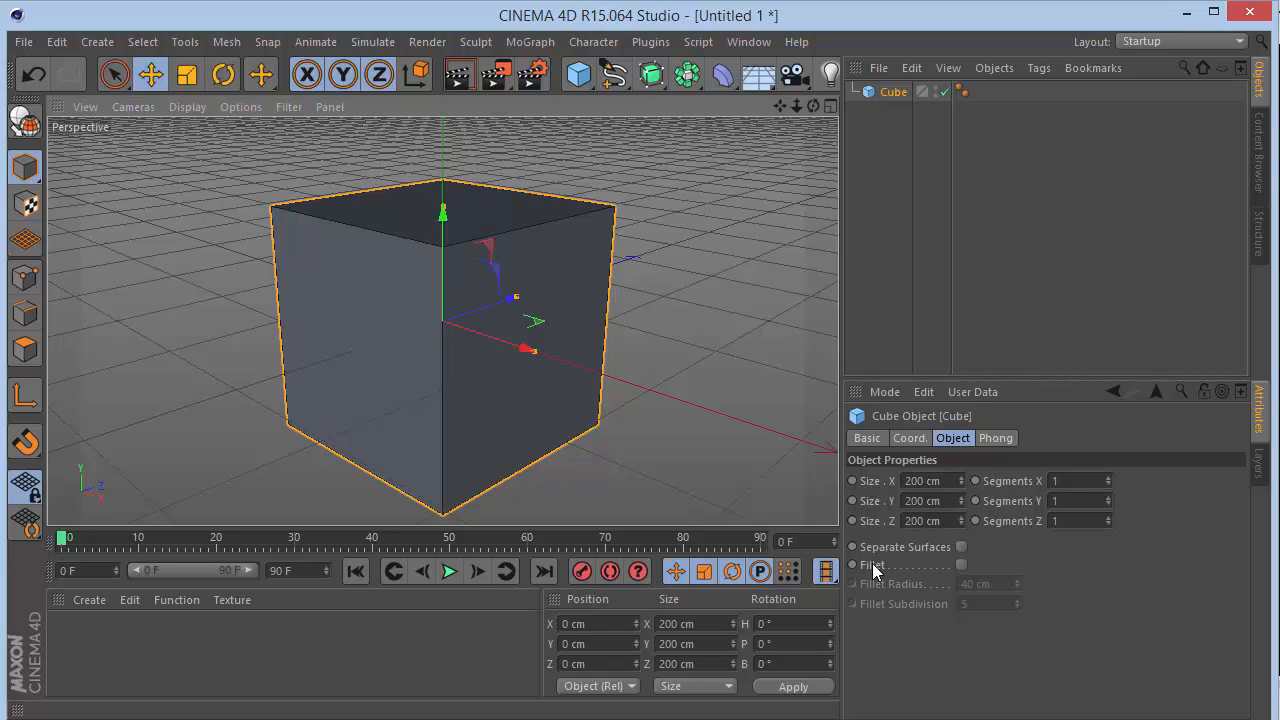
# Set the cube's size to 300 cm in X, 40 cm in Y and 150 cm in Z
pyautogui.click(928, 481)
pyautogui.write('300')
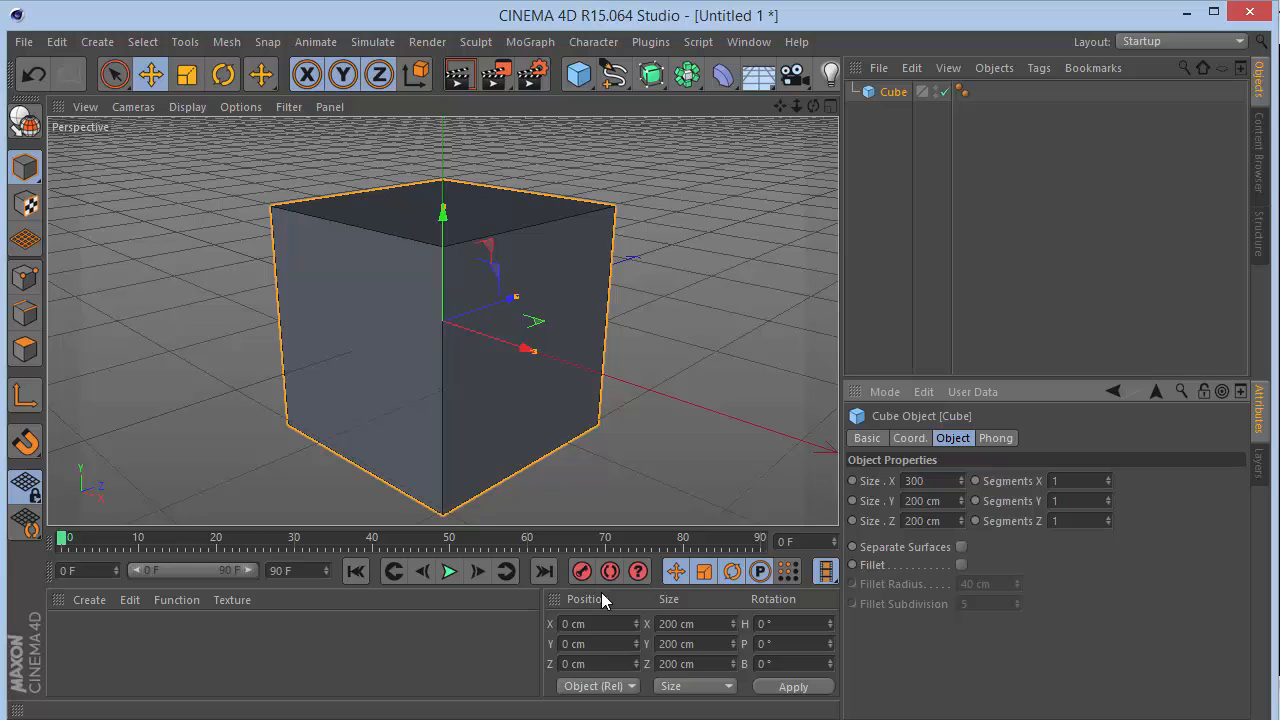
pyautogui.write('40')
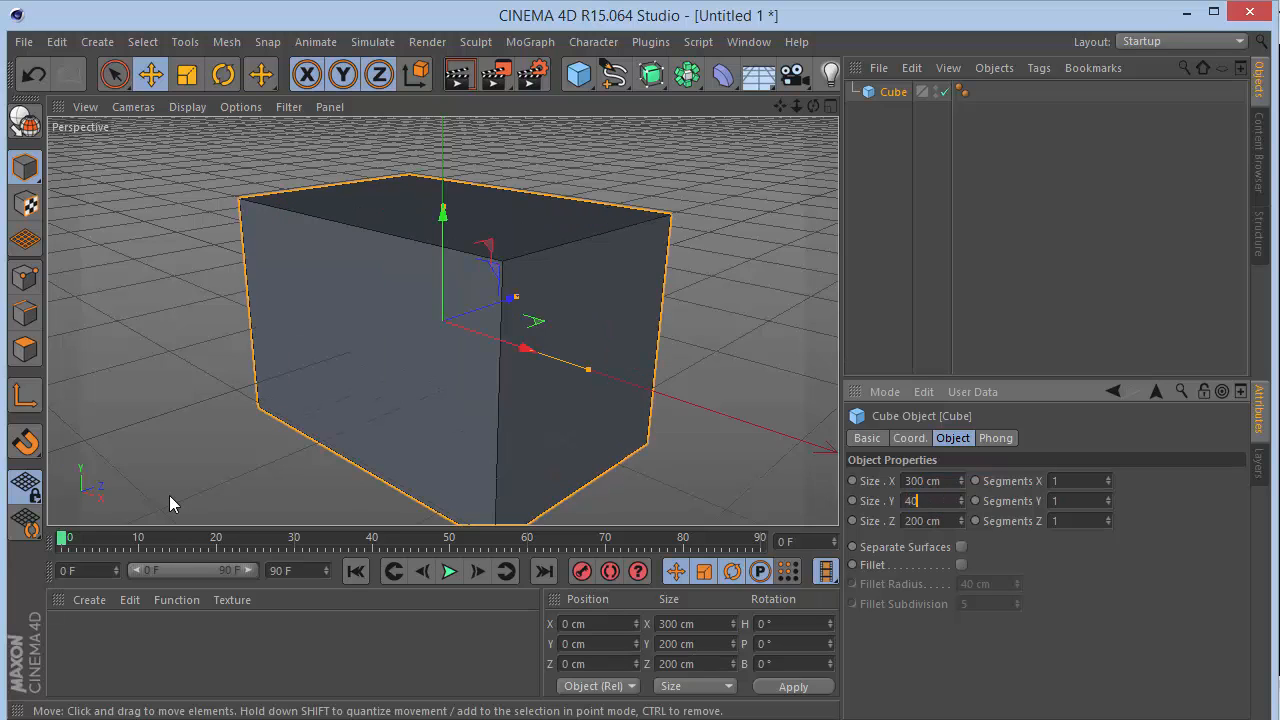
pyautogui.press('Return')
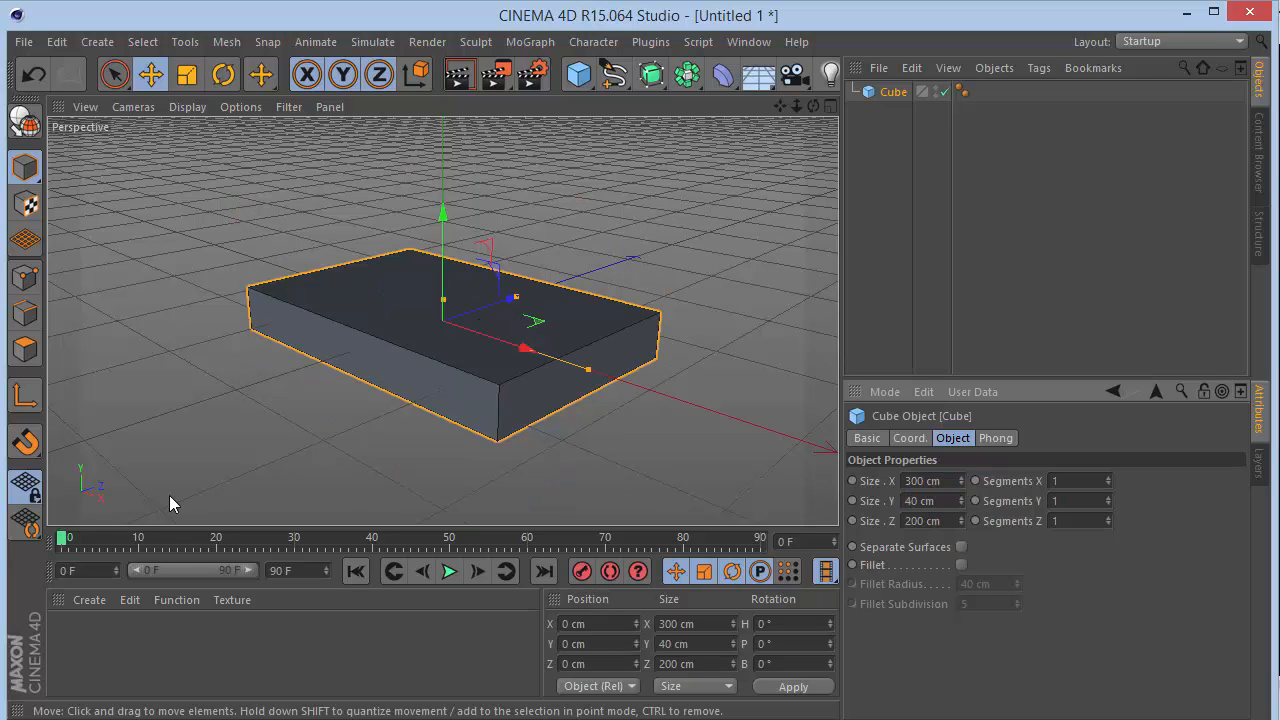
pyautogui.moveTo(949, 520); pyautogui.dragTo(565, 500)
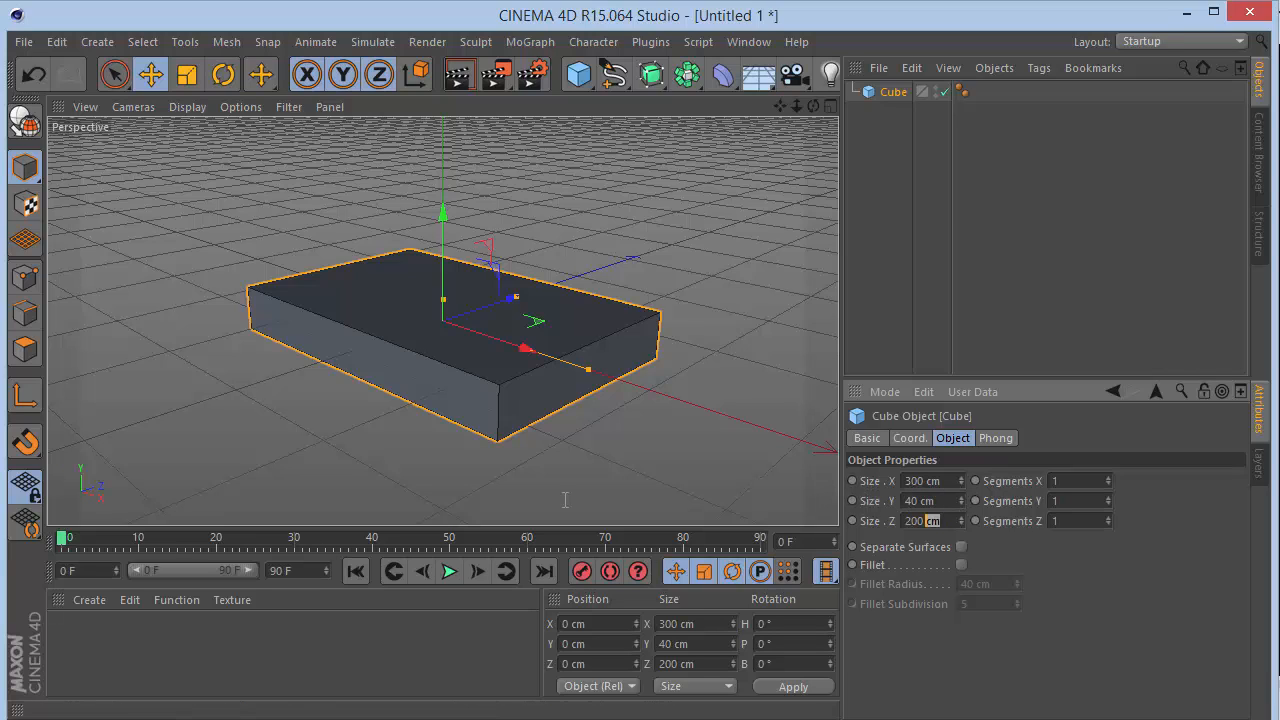
pyautogui.write('150')
pyautogui.press('Return')
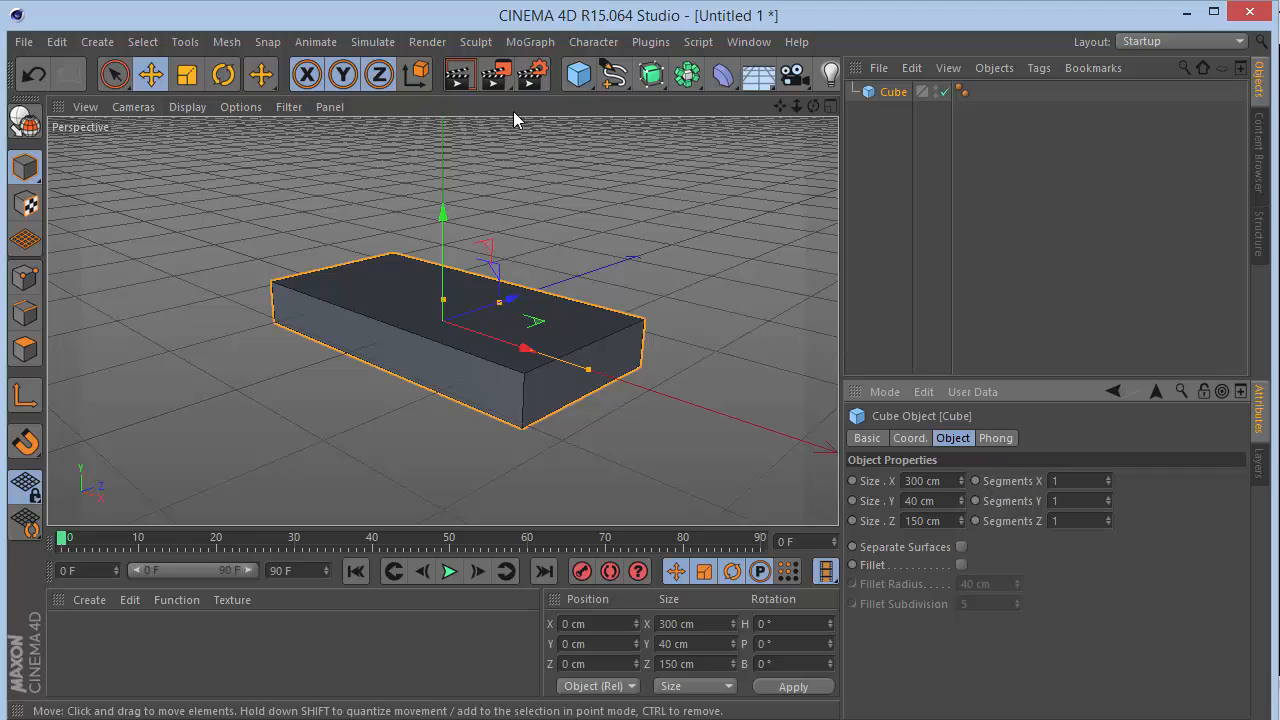
# Divide the cube into 3 segments in X, 2 in Y and 3 in Z
pyautogui.click(761, 133)
pyautogui.moveTo(815, 107); pyautogui.dragTo(1040, 112)
pyautogui.click(890, 93)
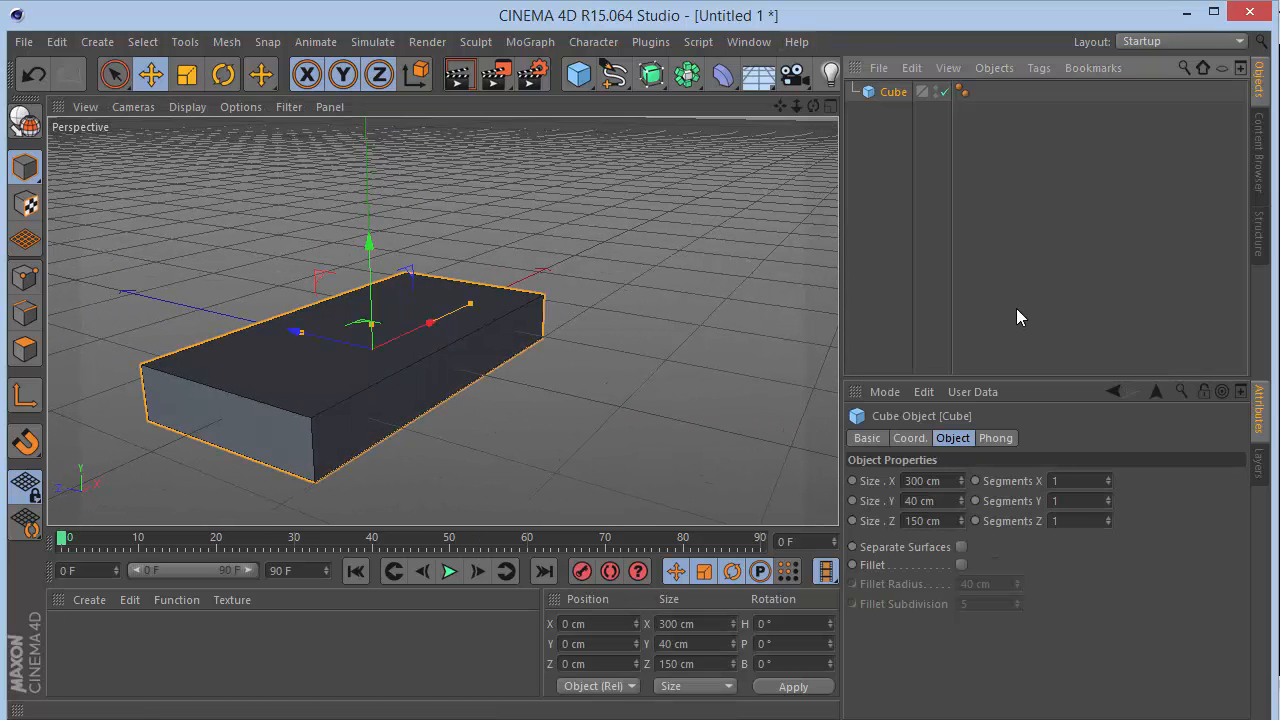
pyautogui.click(1107, 476)
pyautogui.click(1108, 476)
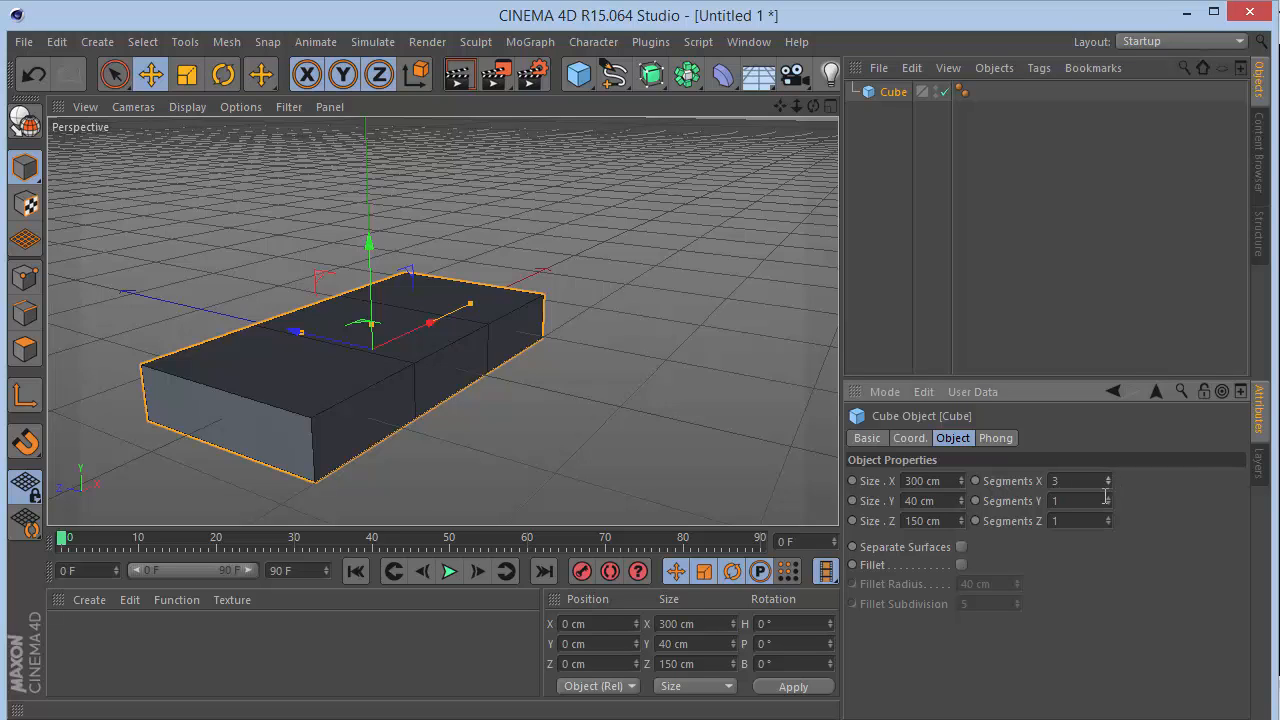
pyautogui.click(1107, 497)
pyautogui.click(1108, 516)
pyautogui.click(1108, 516)
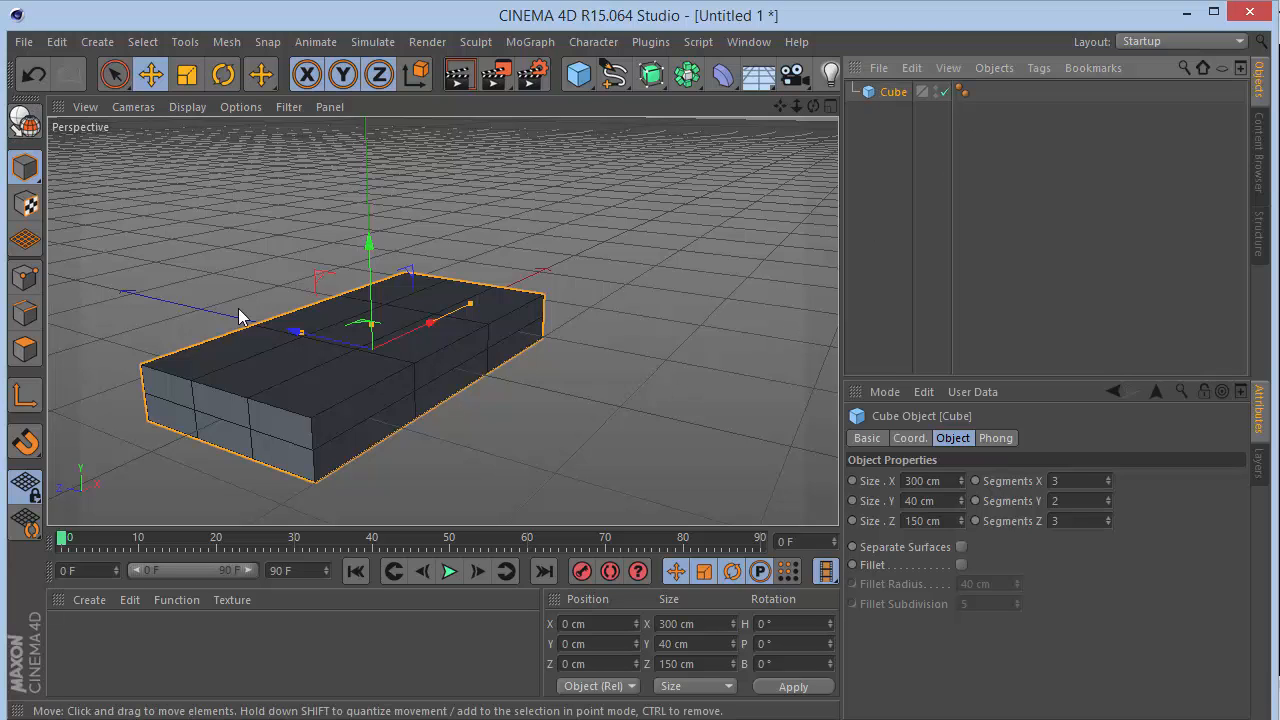
# Make the cube editable and select the three polygons across the middle of its upper face
pyautogui.press('c')
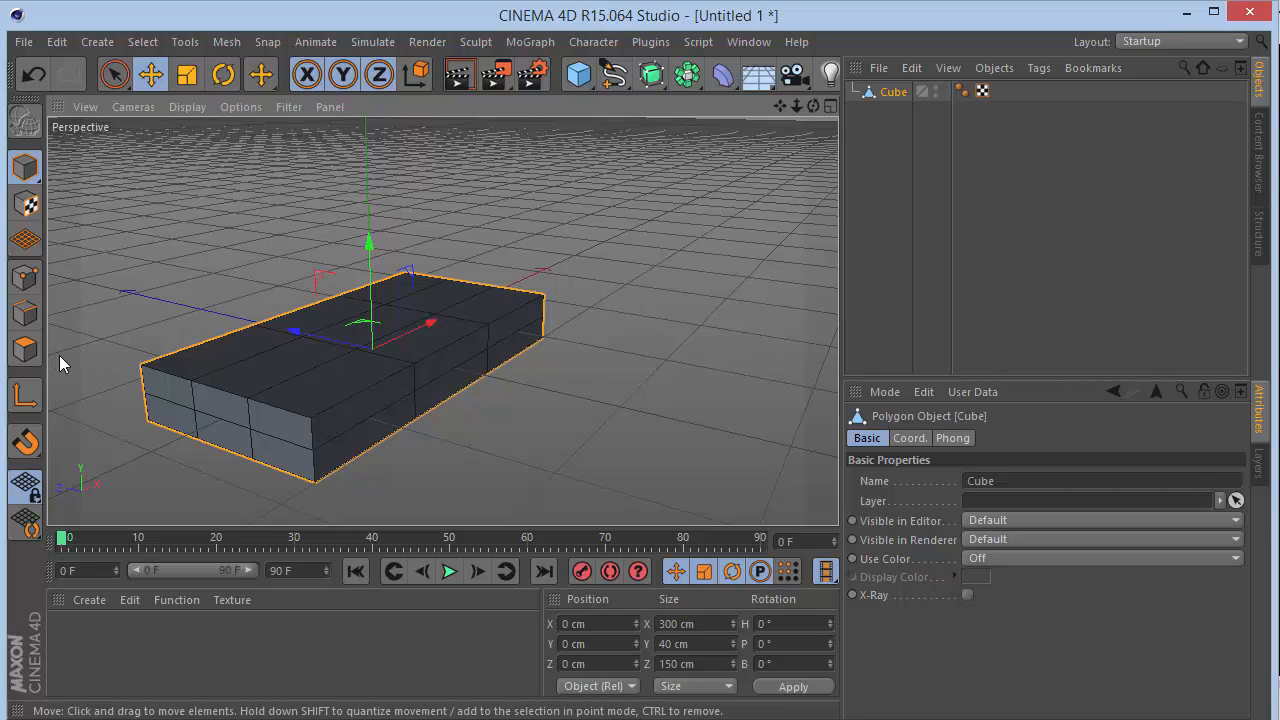
pyautogui.click(113, 74)
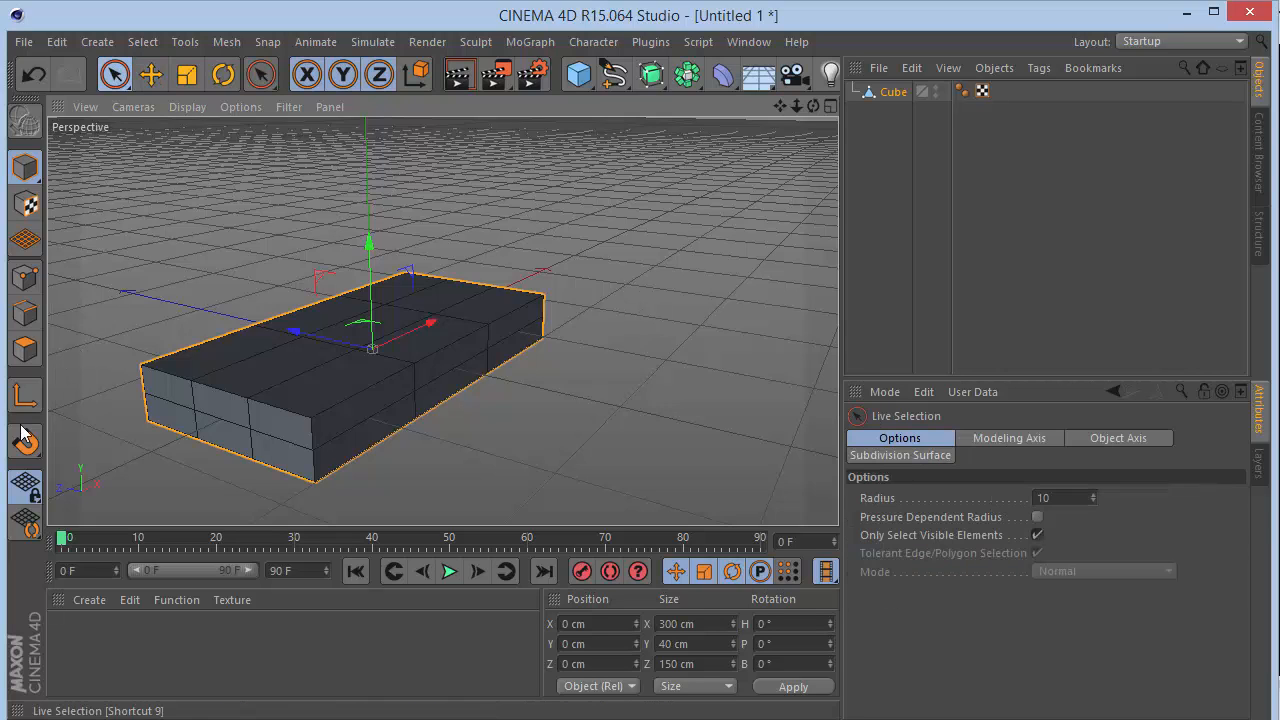
pyautogui.click(25, 348)
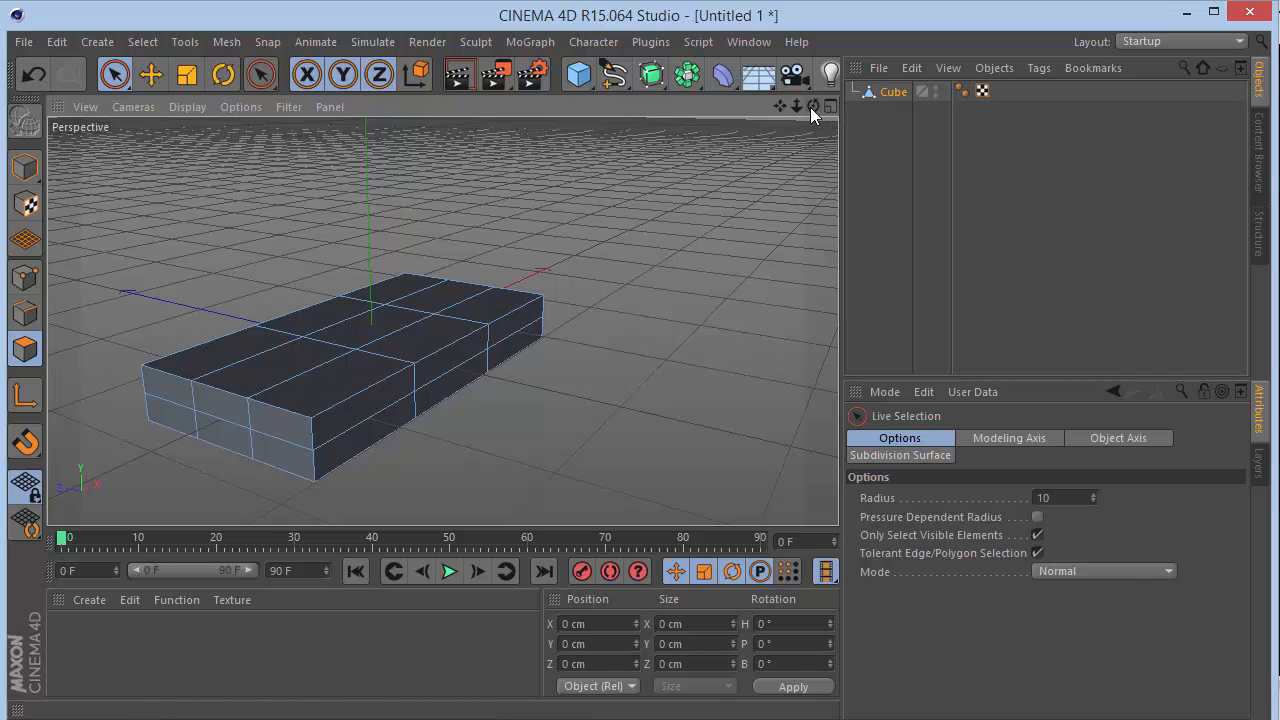
pyautogui.moveTo(812, 106); pyautogui.dragTo(441, 320)
pyautogui.moveTo(363, 288); pyautogui.dragTo(400, 337)
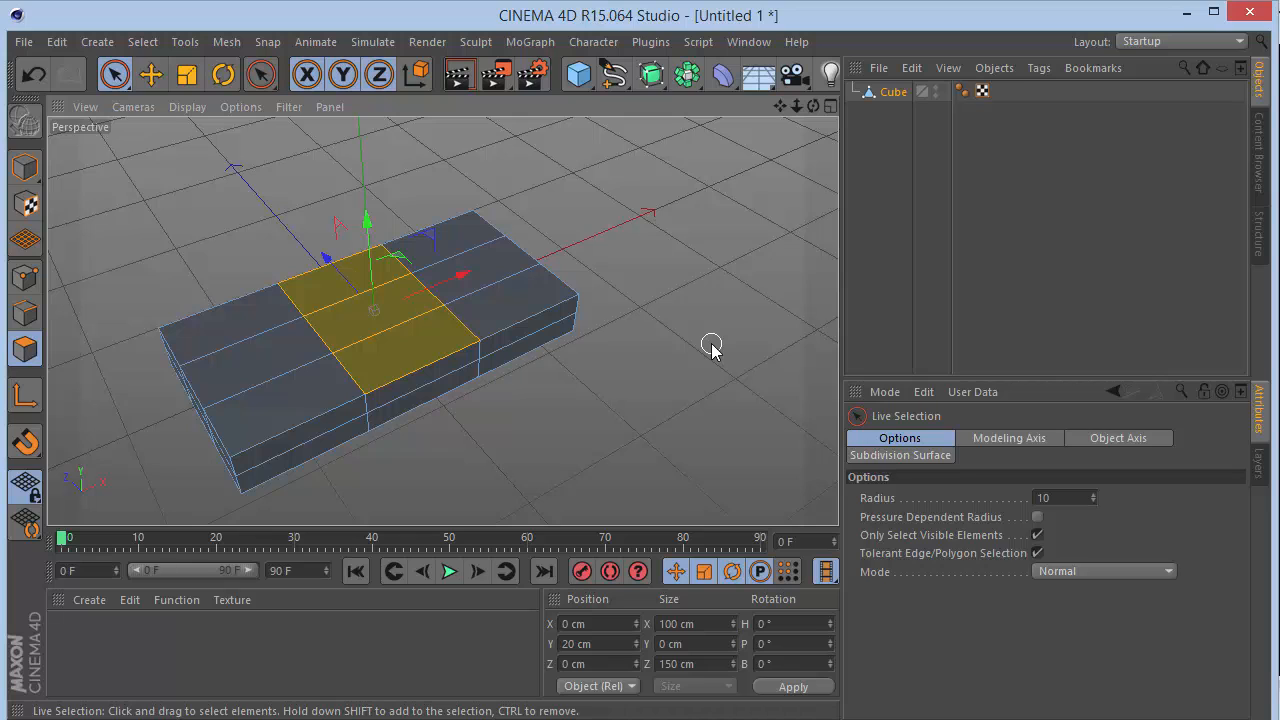
# Inset the selected middle polygons as one group using Extrude Inner with an offset of 10 cm
pyautogui.press('i')
pyautogui.rightClick(624, 218)
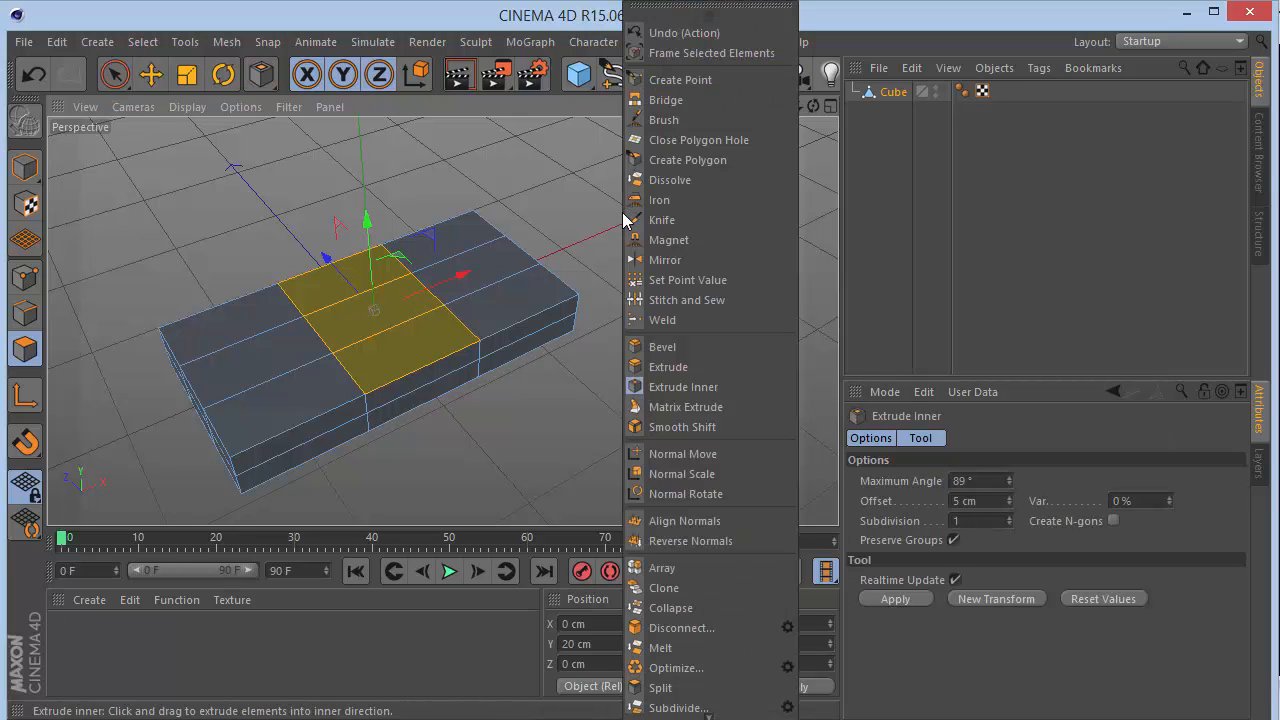
pyautogui.click(704, 389)
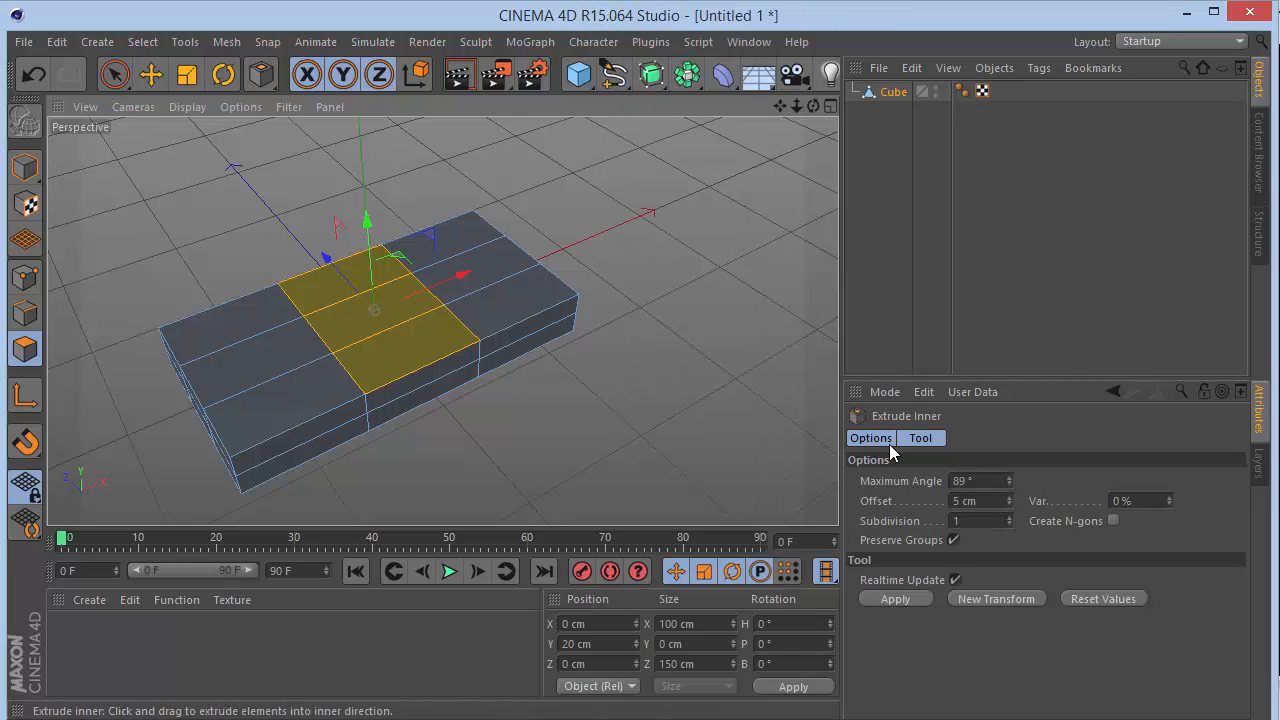
pyautogui.click(975, 501)
pyautogui.write('10')
pyautogui.press('Return')
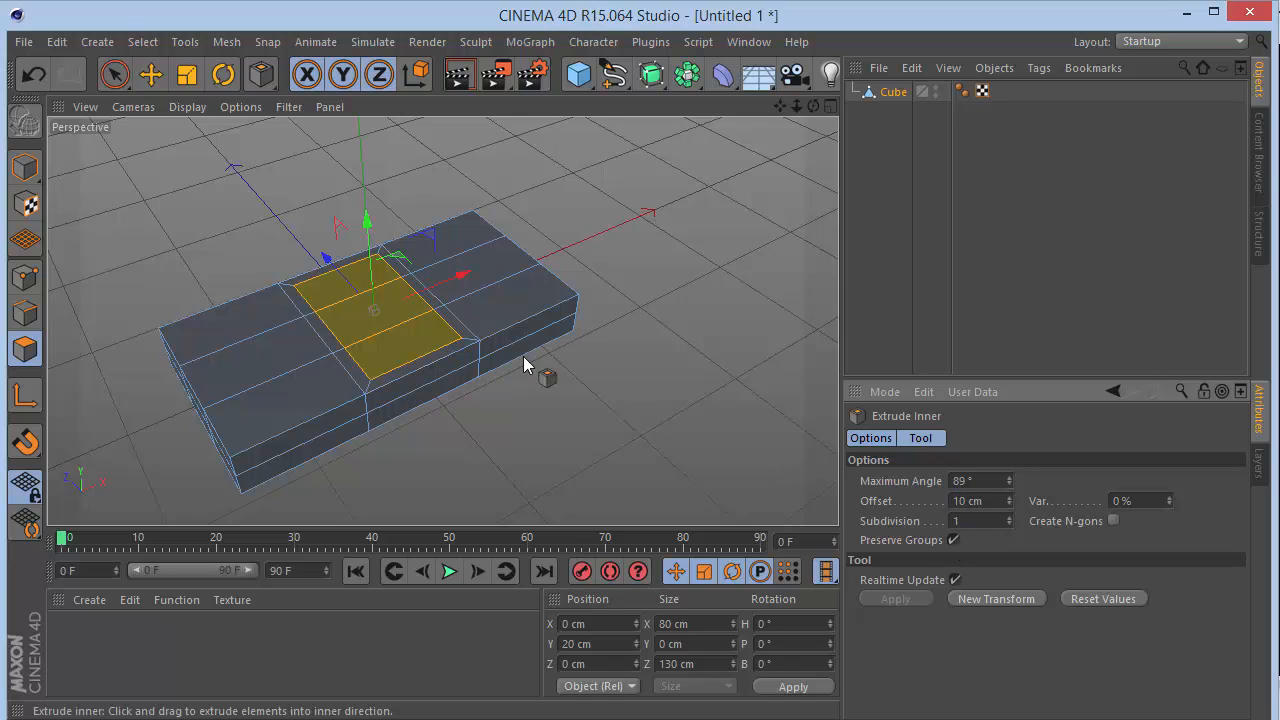
pyautogui.scroll(2, 358, 291)
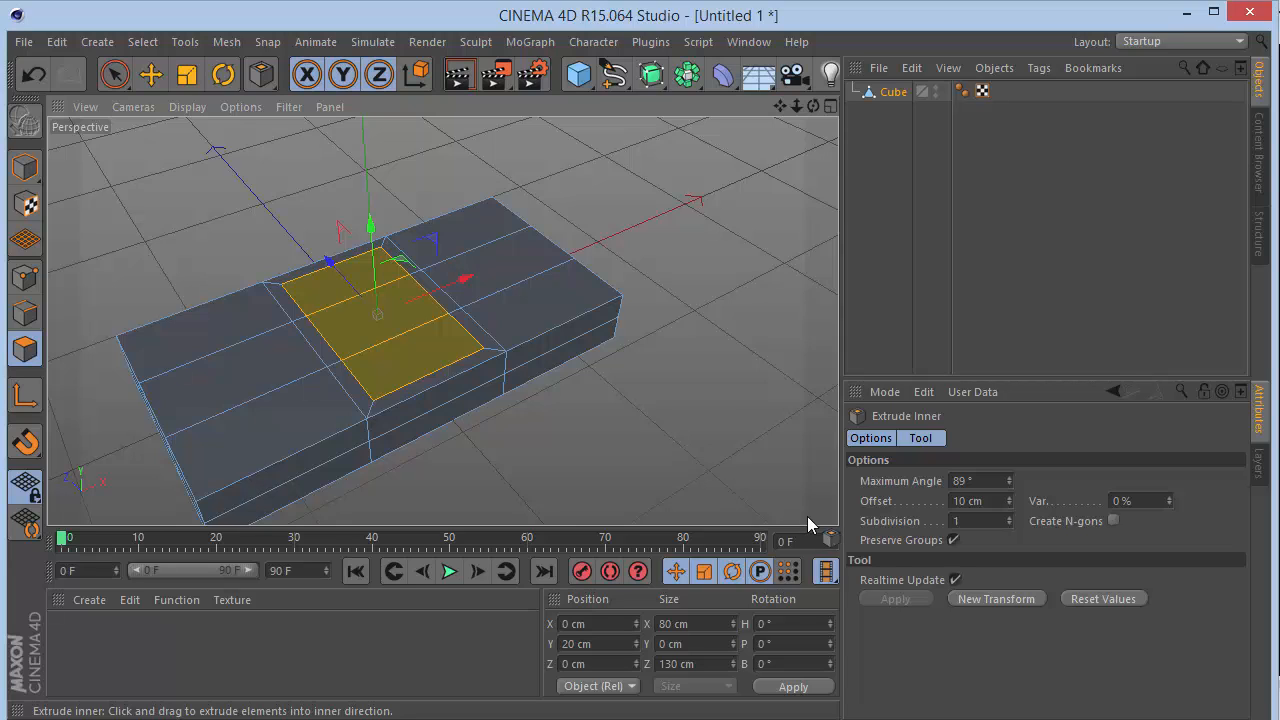
# Try the inner extrusion with Preserve Groups turned off, undo it, and turn Preserve Groups back on
pyautogui.hotkey('ctrl', 'z')
pyautogui.click(954, 540)
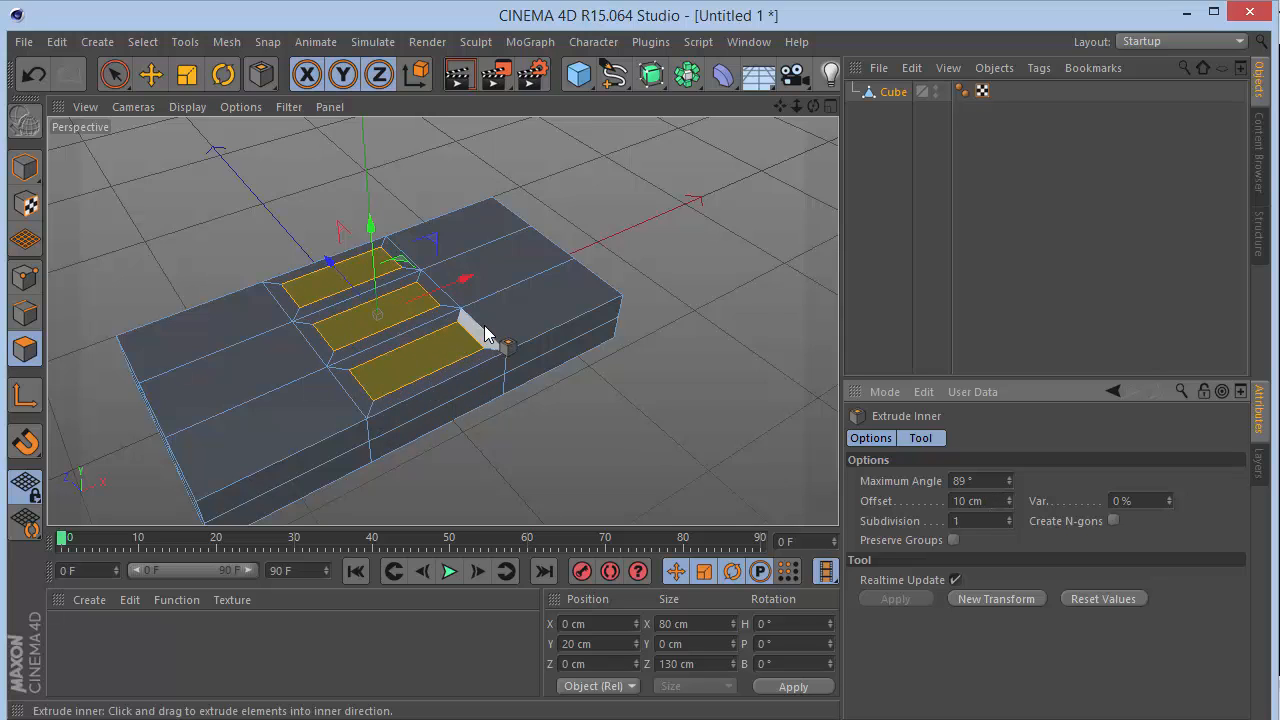
pyautogui.hotkey('ctrl', 'z')
pyautogui.click(953, 540)
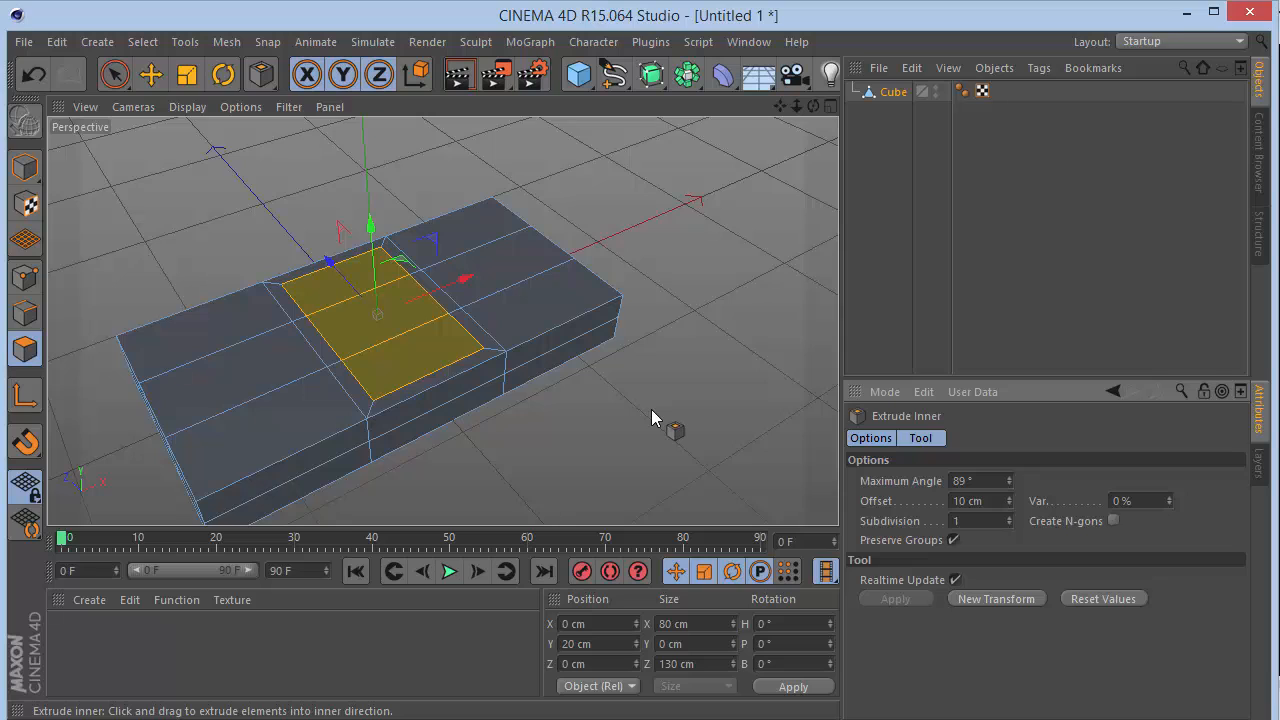
# Extrude the inset polygons upward with an offset of 20 cm
pyautogui.press('d')
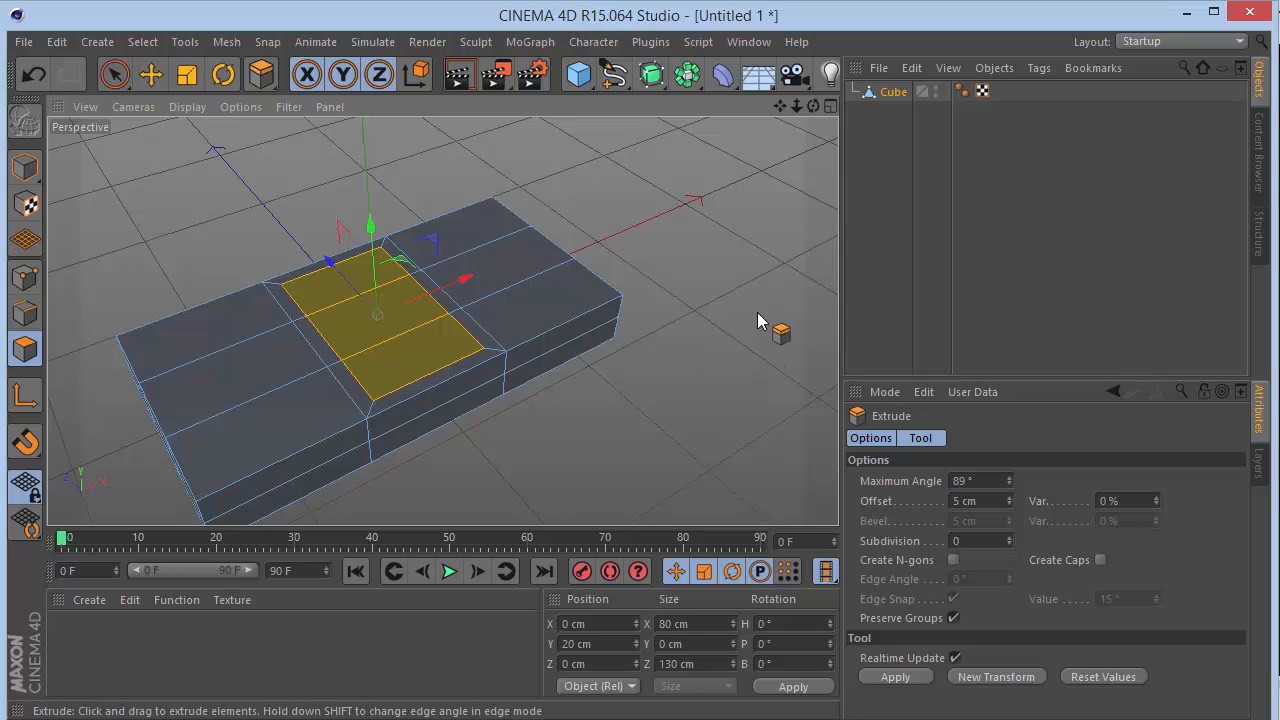
pyautogui.click(998, 500)
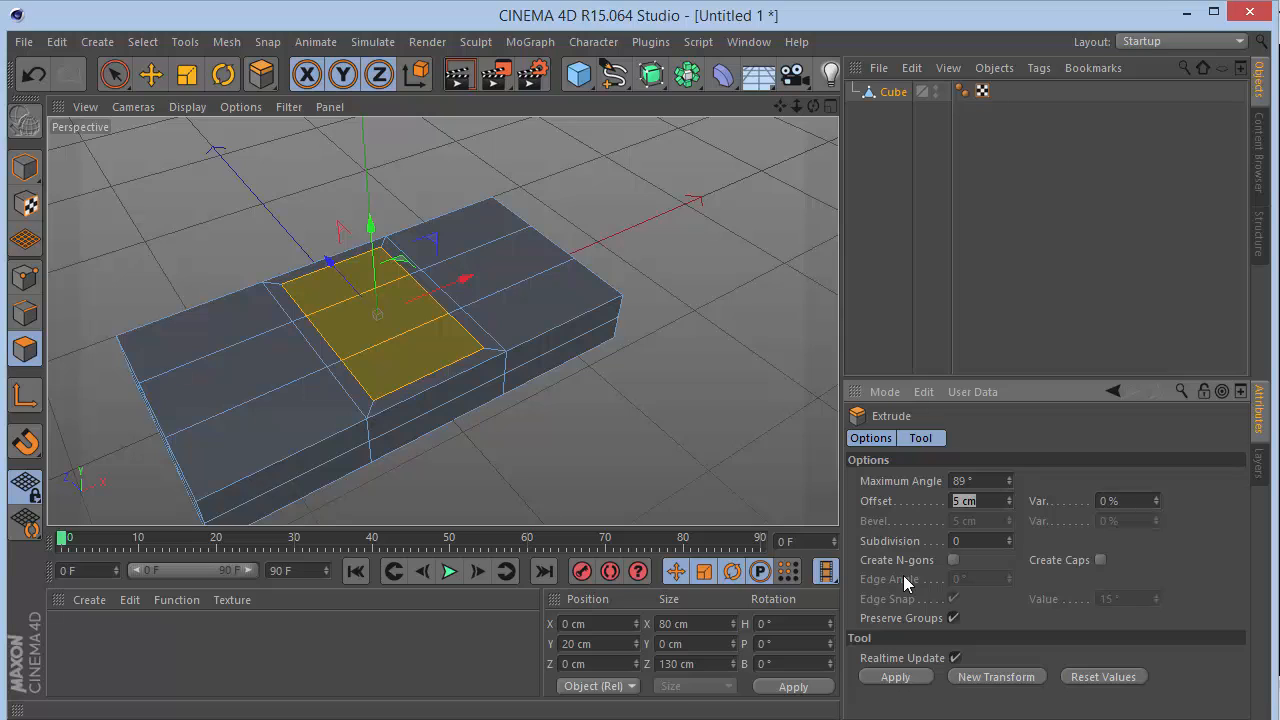
pyautogui.write('20')
pyautogui.press('Return')
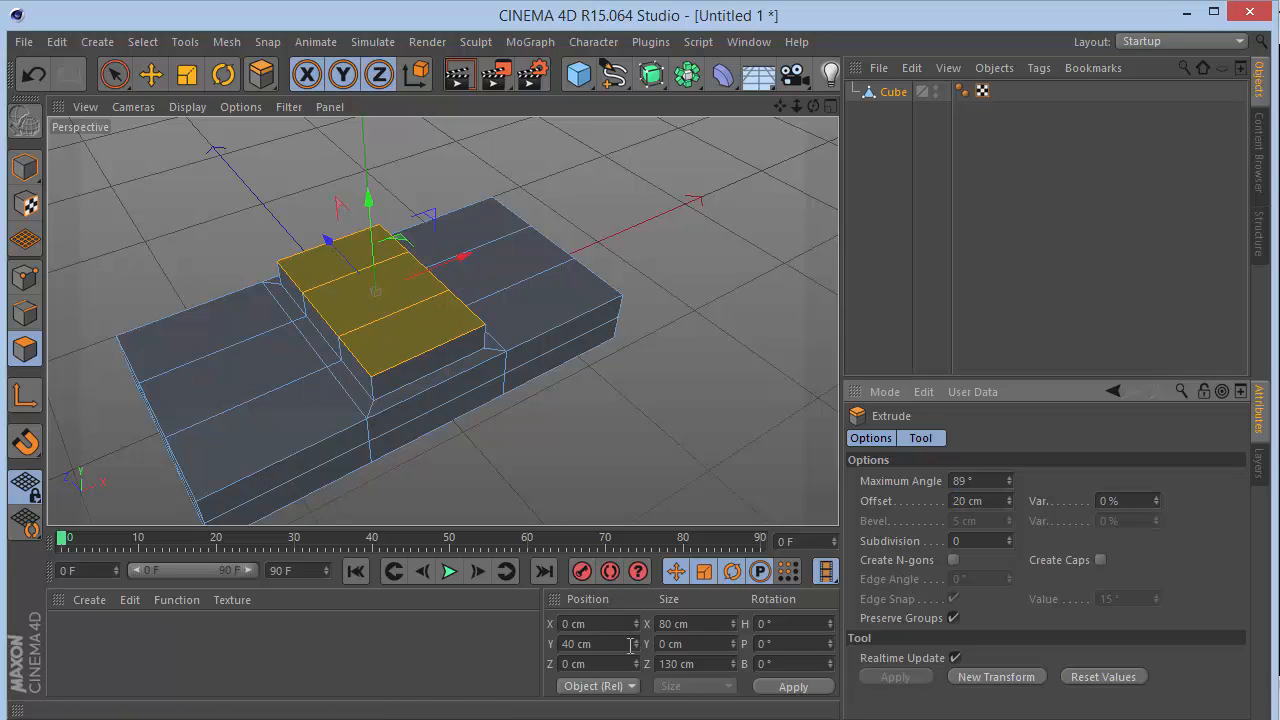
# Set the Y position of the extruded block's top polygons to 160 cm
pyautogui.click(626, 643)
pyautogui.write('160')
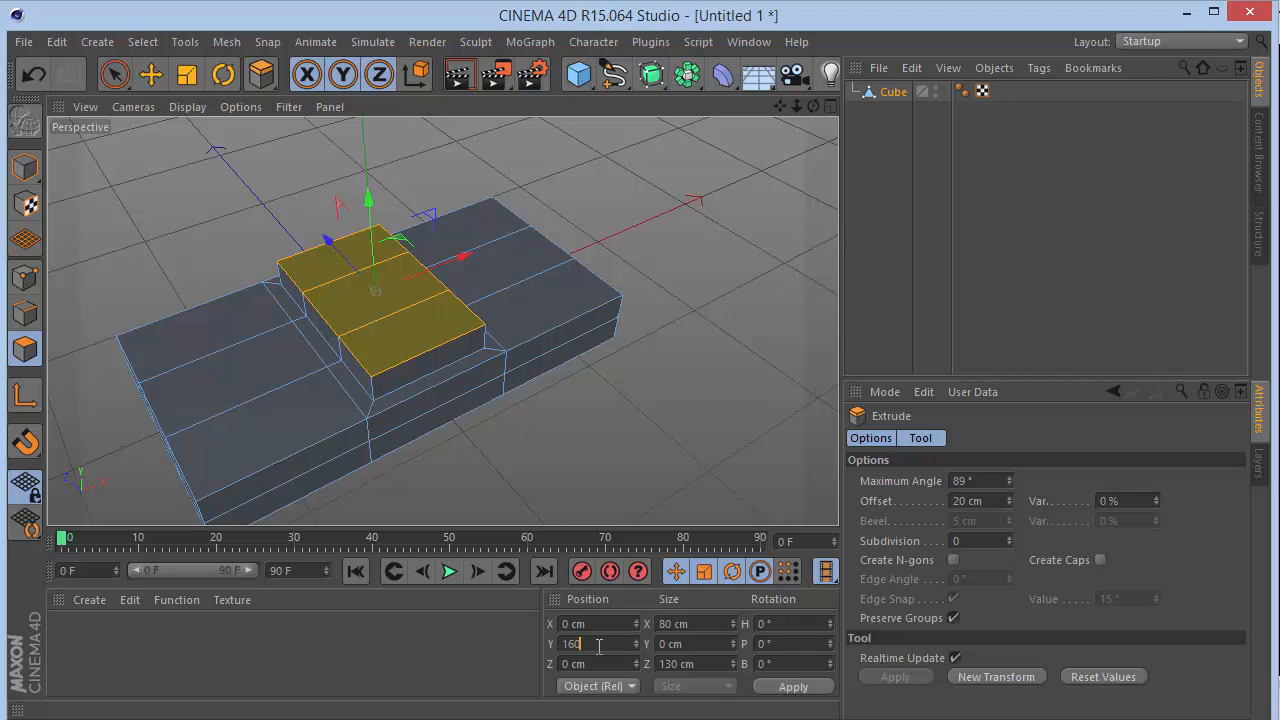
pyautogui.press('Return')
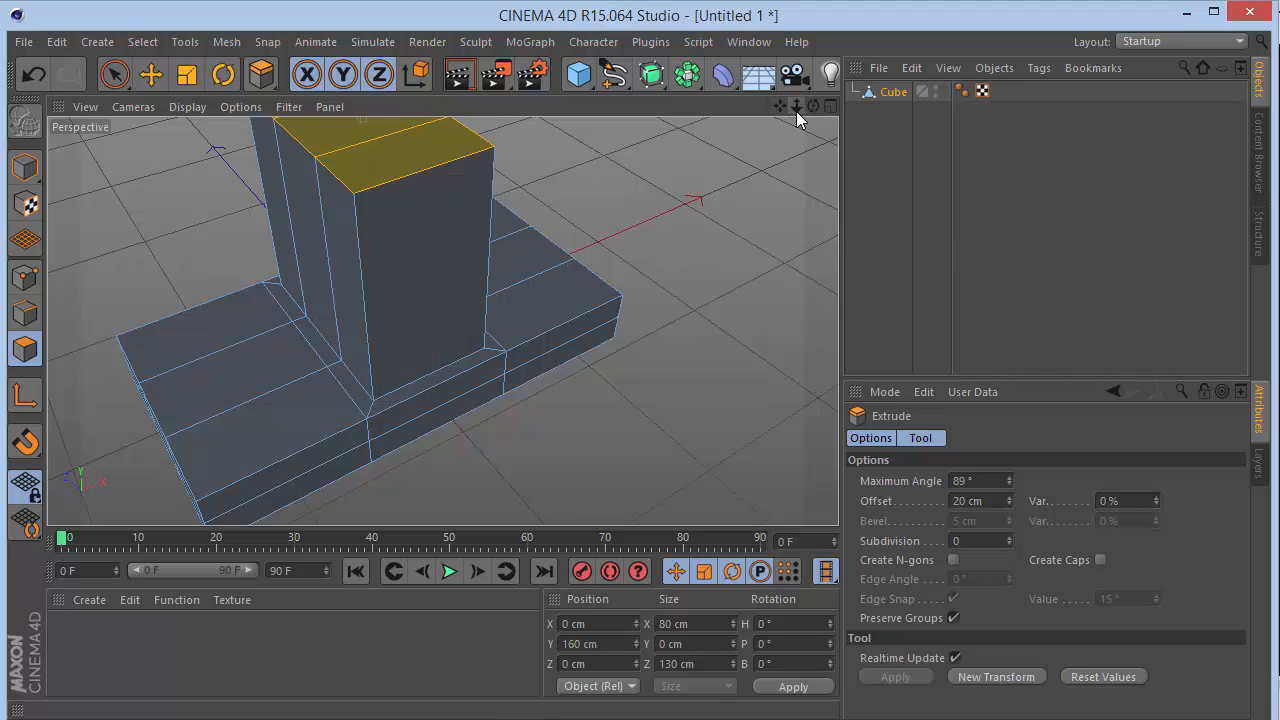
# Set the Y position of the extruded block's top polygons to 140 cm
pyautogui.moveTo(797, 107); pyautogui.dragTo(443, 320)
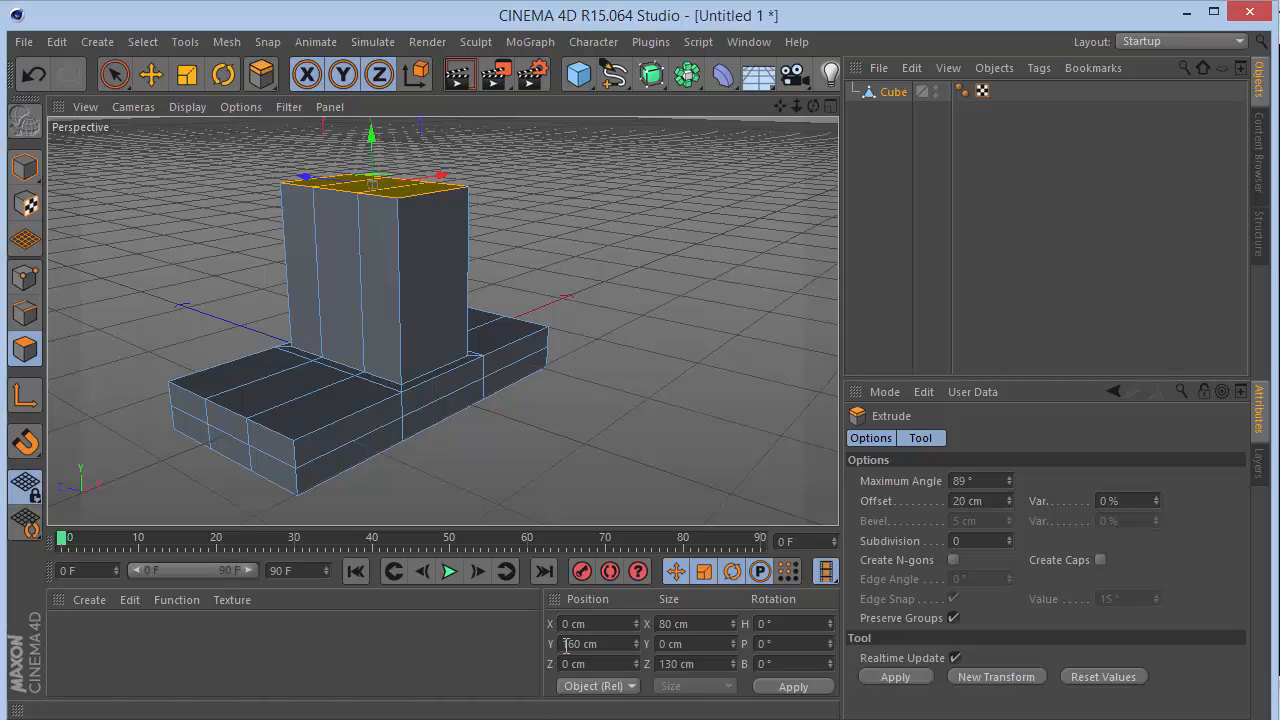
pyautogui.doubleClick(565, 645)
pyautogui.write('140')
pyautogui.press('Return')
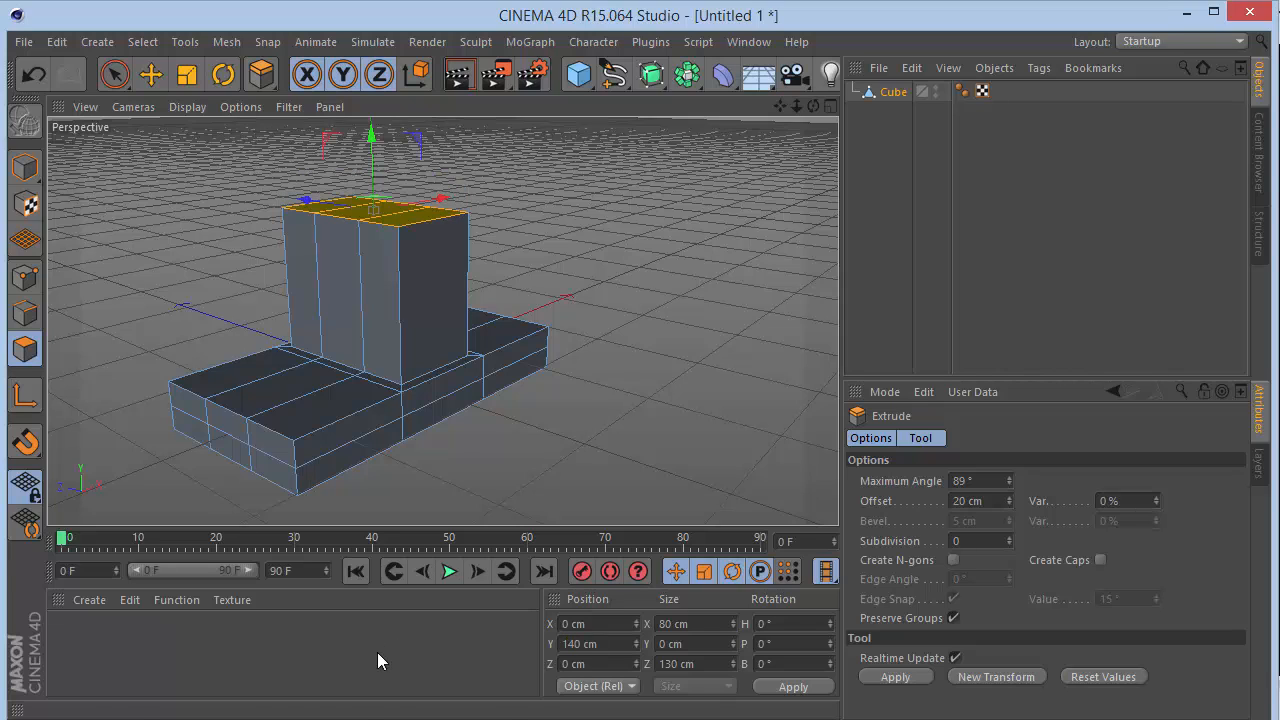
# In Point mode, live-select the four mid-height points along one long side of the base
pyautogui.click(20, 283)
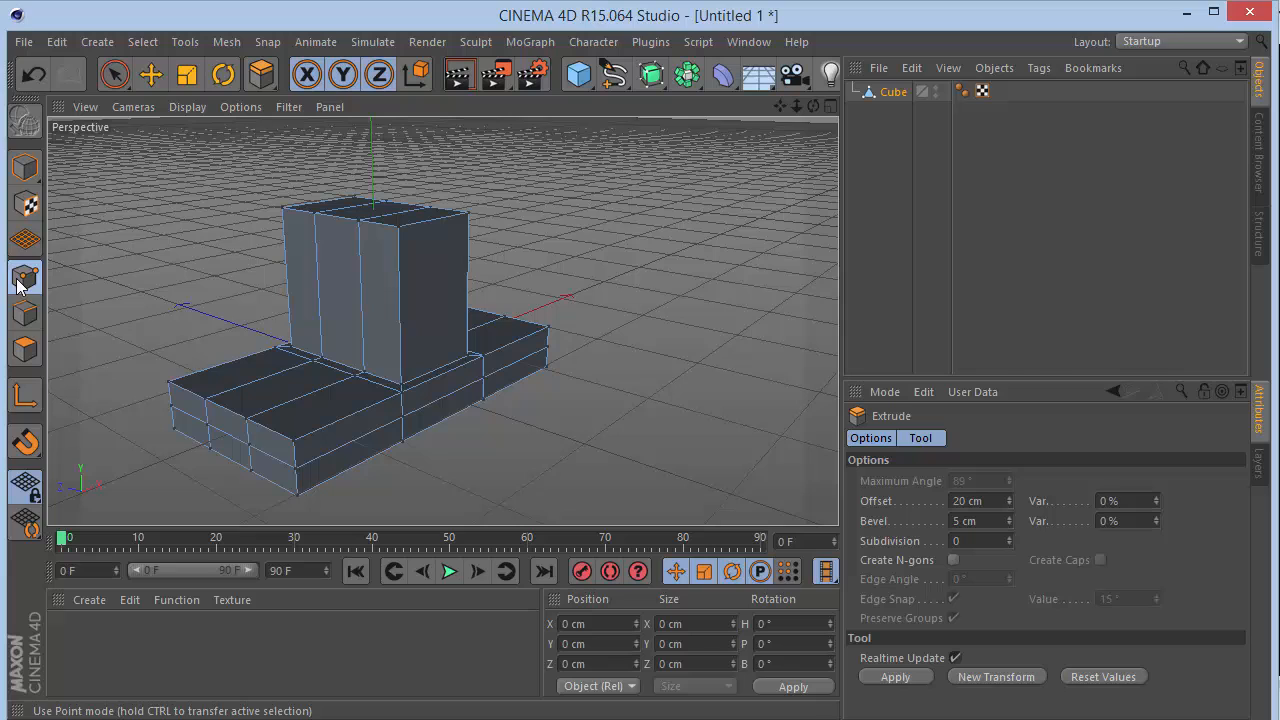
pyautogui.click(113, 75)
pyautogui.click(295, 468)
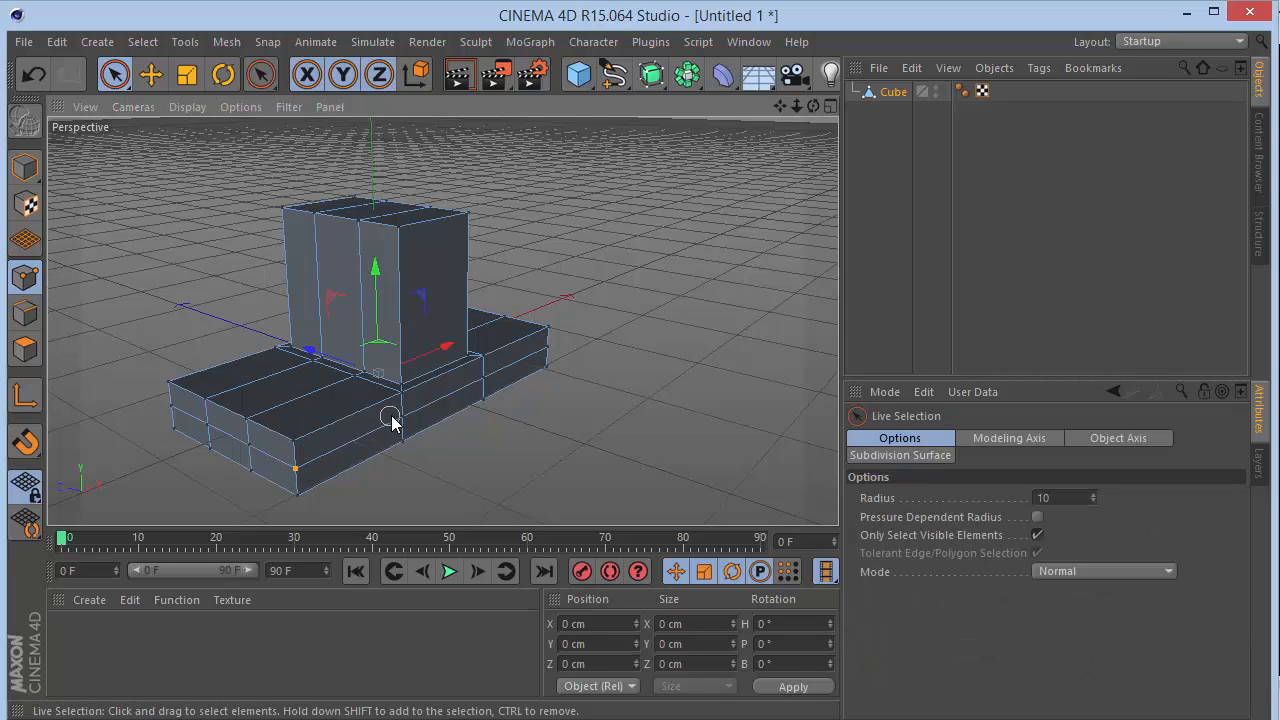
pyautogui.moveTo(390, 420)
pyautogui.keyDown('shift'); pyautogui.mouseDown()
pyautogui.moveTo(464, 396)
pyautogui.moveTo(556, 336)
pyautogui.mouseUp(); pyautogui.keyUp('shift')
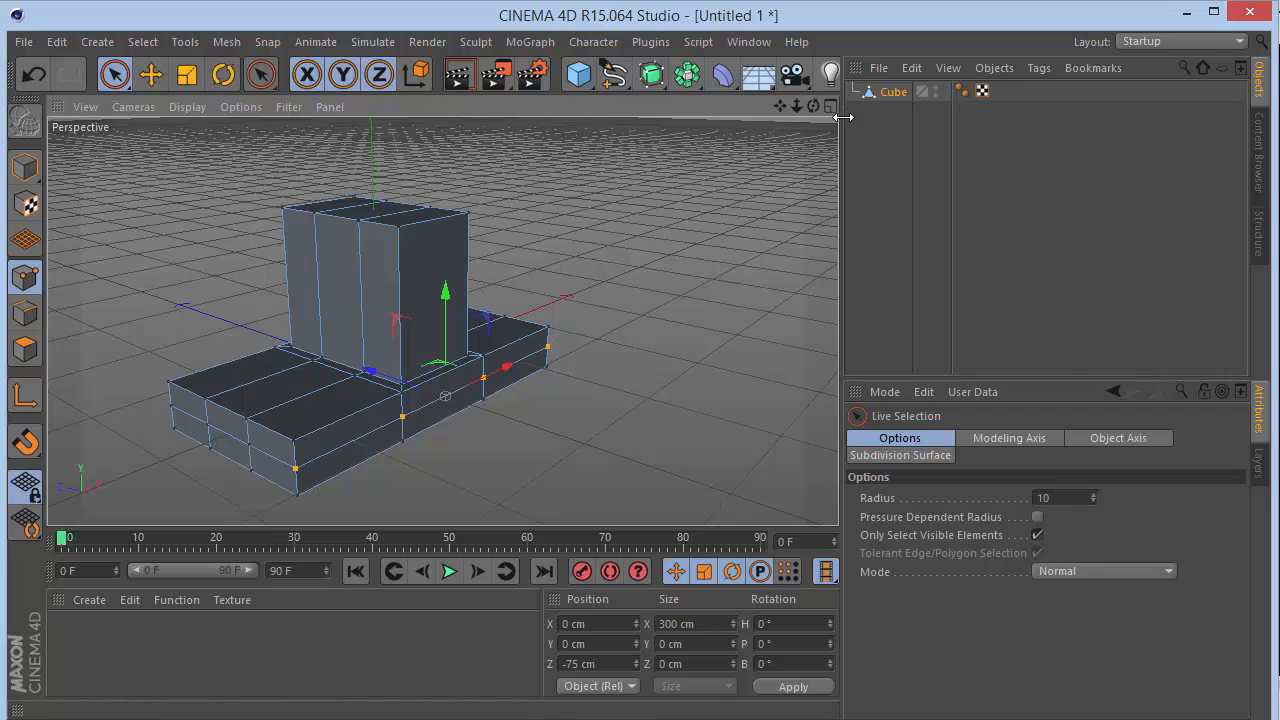
# Add the four mid-height points along the base's opposite long side to the selection
pyautogui.moveTo(813, 107); pyautogui.dragTo(771, 177)
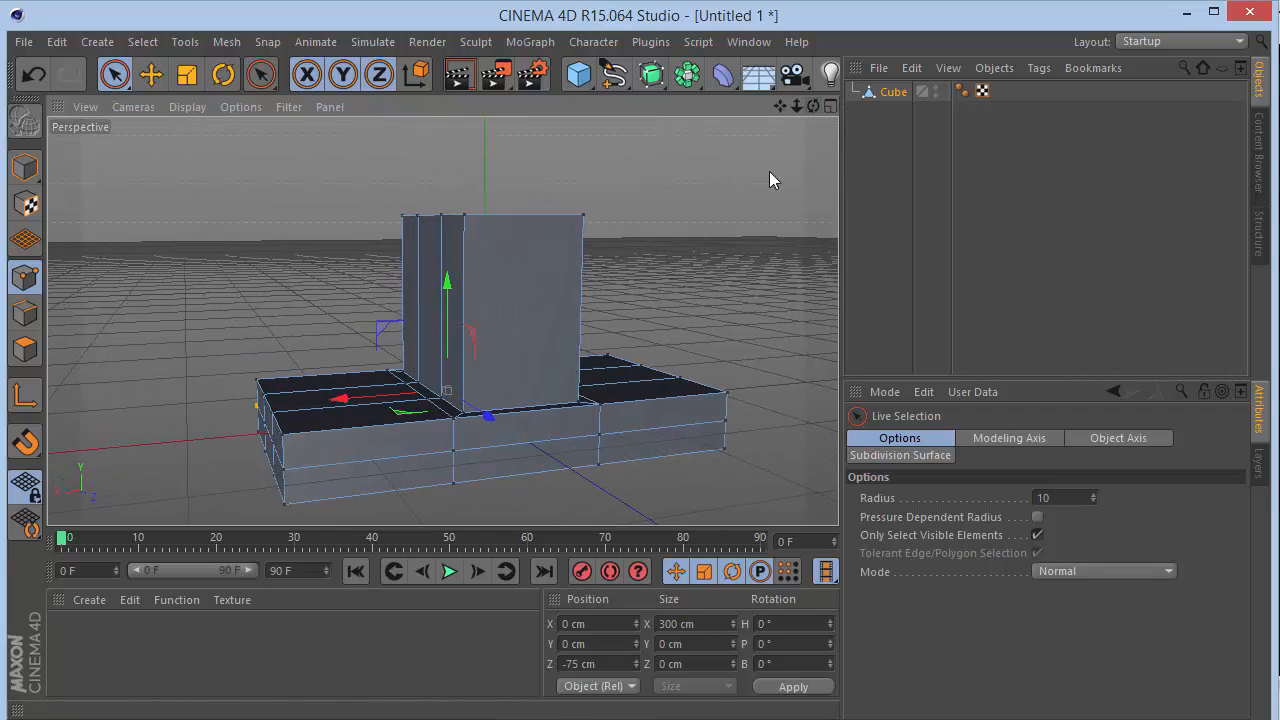
pyautogui.keyDown('shift'); pyautogui.click(285, 469); pyautogui.keyUp('shift')
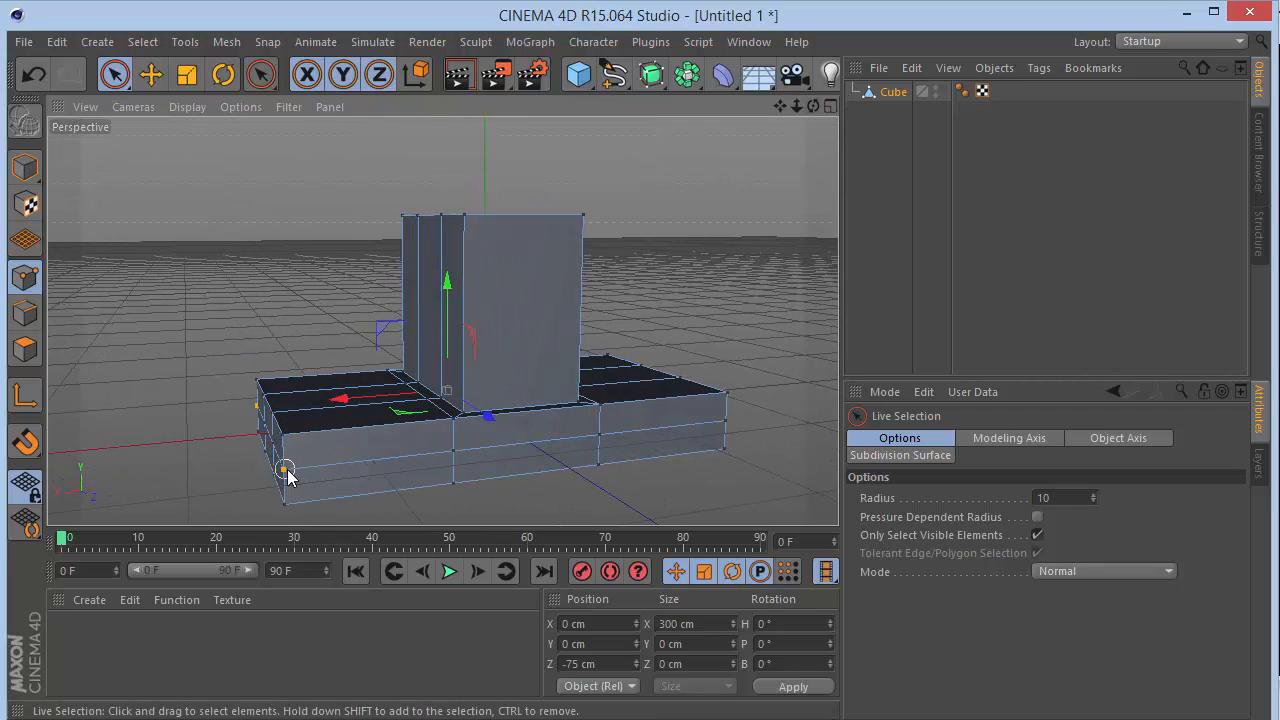
pyautogui.keyDown('shift'); pyautogui.click(454, 451); pyautogui.keyUp('shift')
pyautogui.keyDown('shift'); pyautogui.click(599, 435); pyautogui.keyUp('shift')
pyautogui.keyDown('shift'); pyautogui.click(726, 421); pyautogui.keyUp('shift')
# Set the Z size of the selected mid-height points to 170 cm to bulge the base's long sides
pyautogui.moveTo(813, 107); pyautogui.dragTo(760, 113)
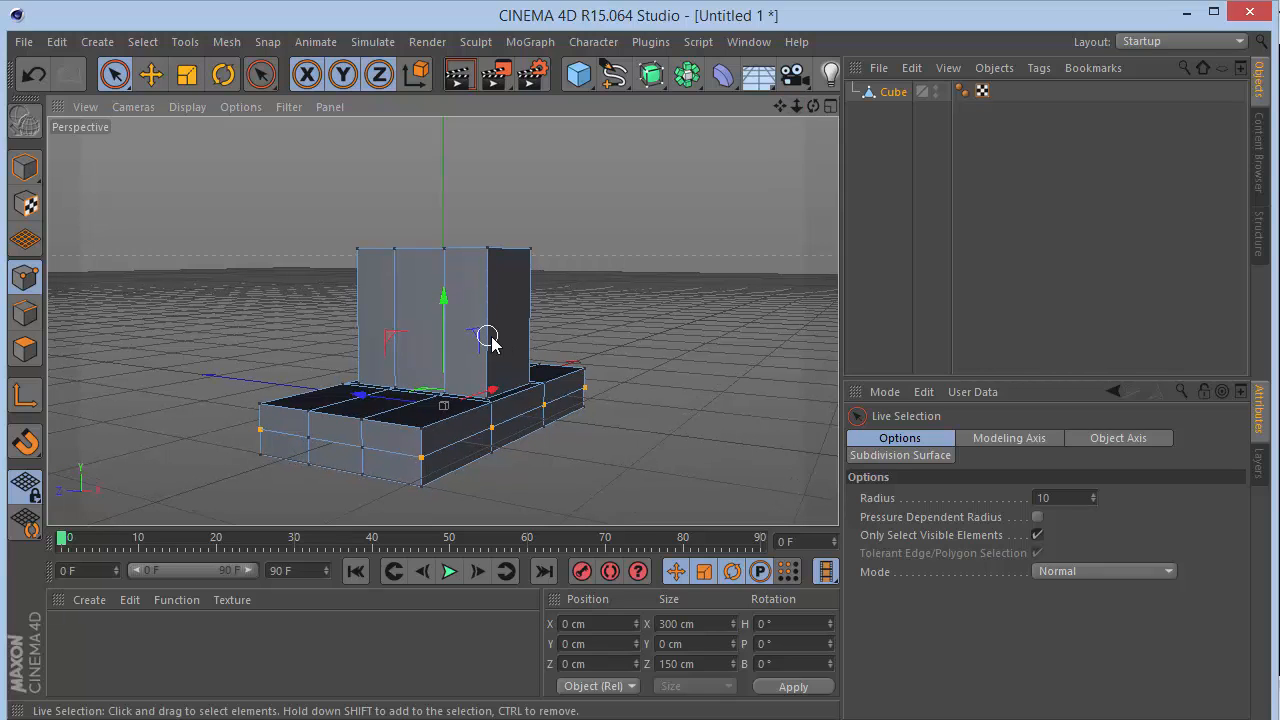
pyautogui.doubleClick(690, 663)
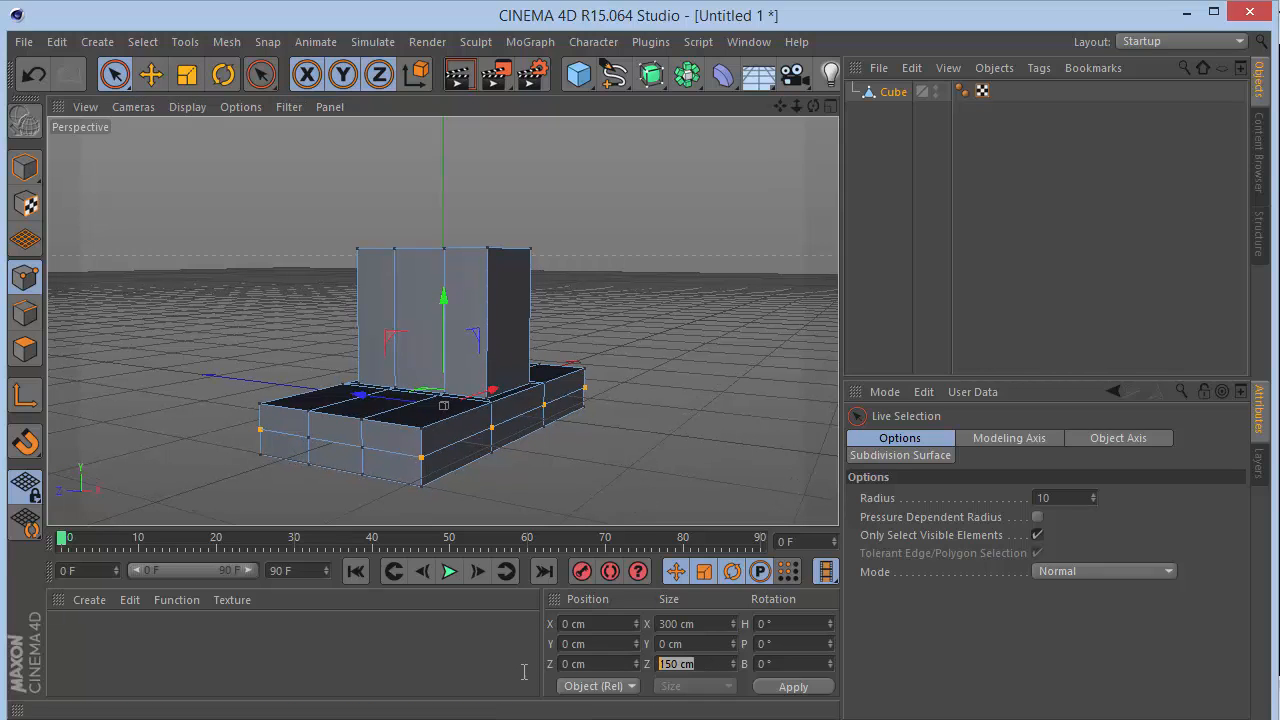
pyautogui.write('170')
pyautogui.press('Return')
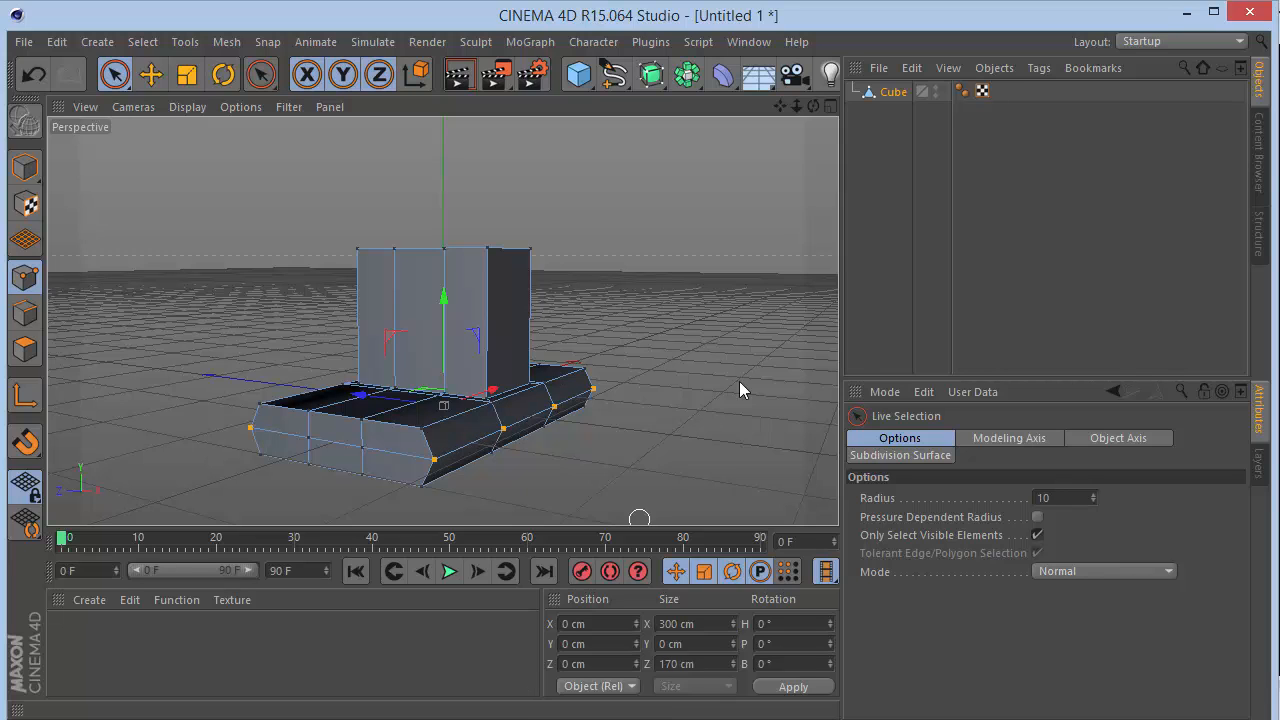
# Deselect the cube and preview-render the viewport to check the model's shading
pyautogui.click(888, 262)
pyautogui.moveTo(814, 106); pyautogui.dragTo(775, 110)
pyautogui.moveTo(813, 106); pyautogui.dragTo(814, 108)
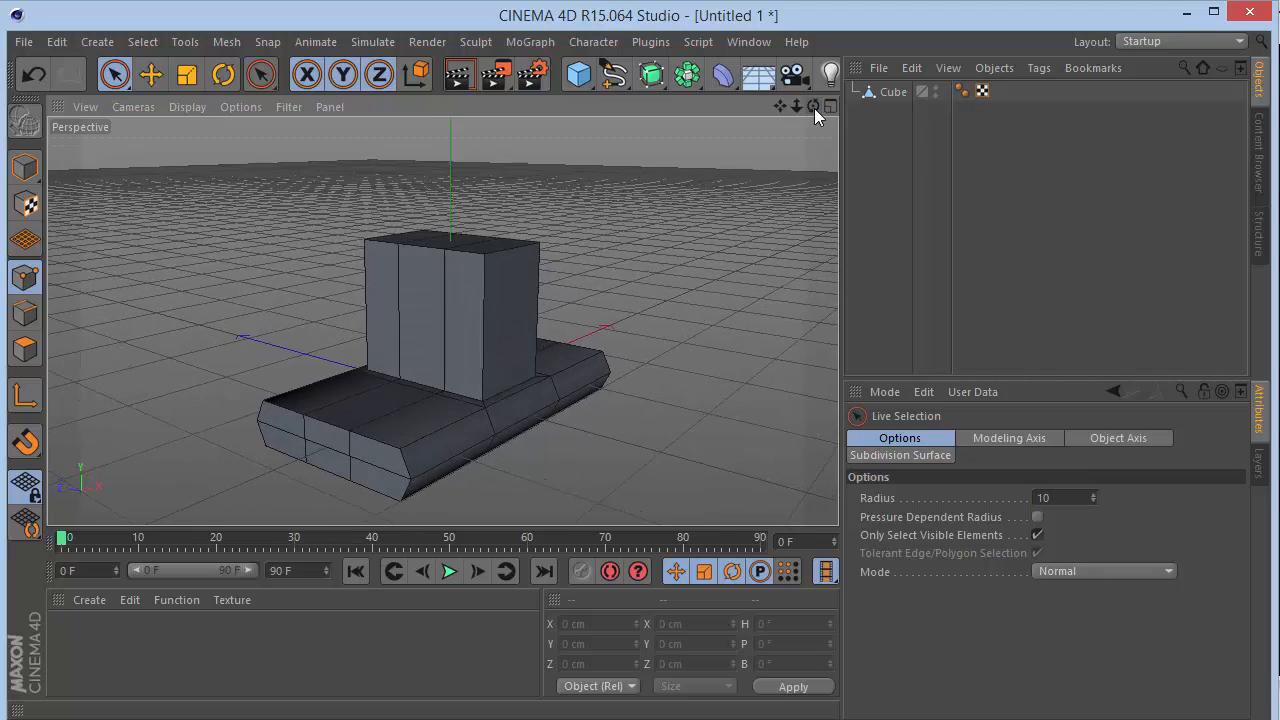
pyautogui.hotkey('ctrl', 'r')
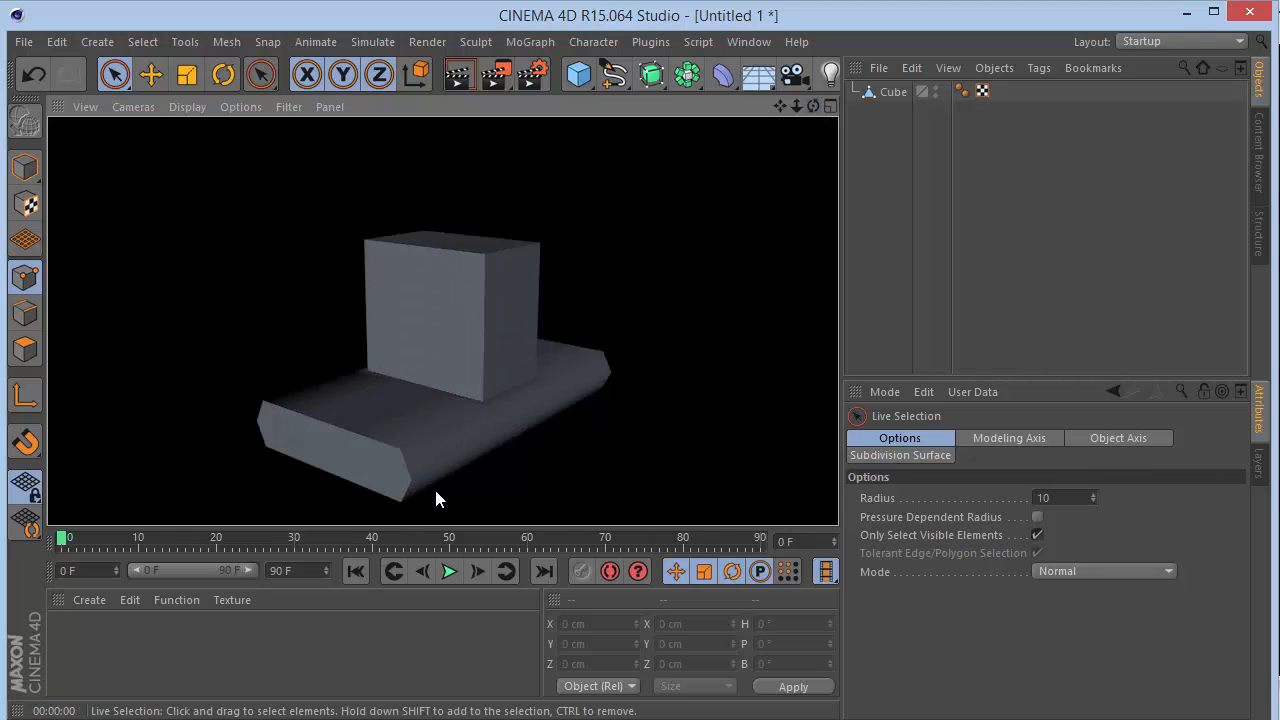
pyautogui.click(626, 280)
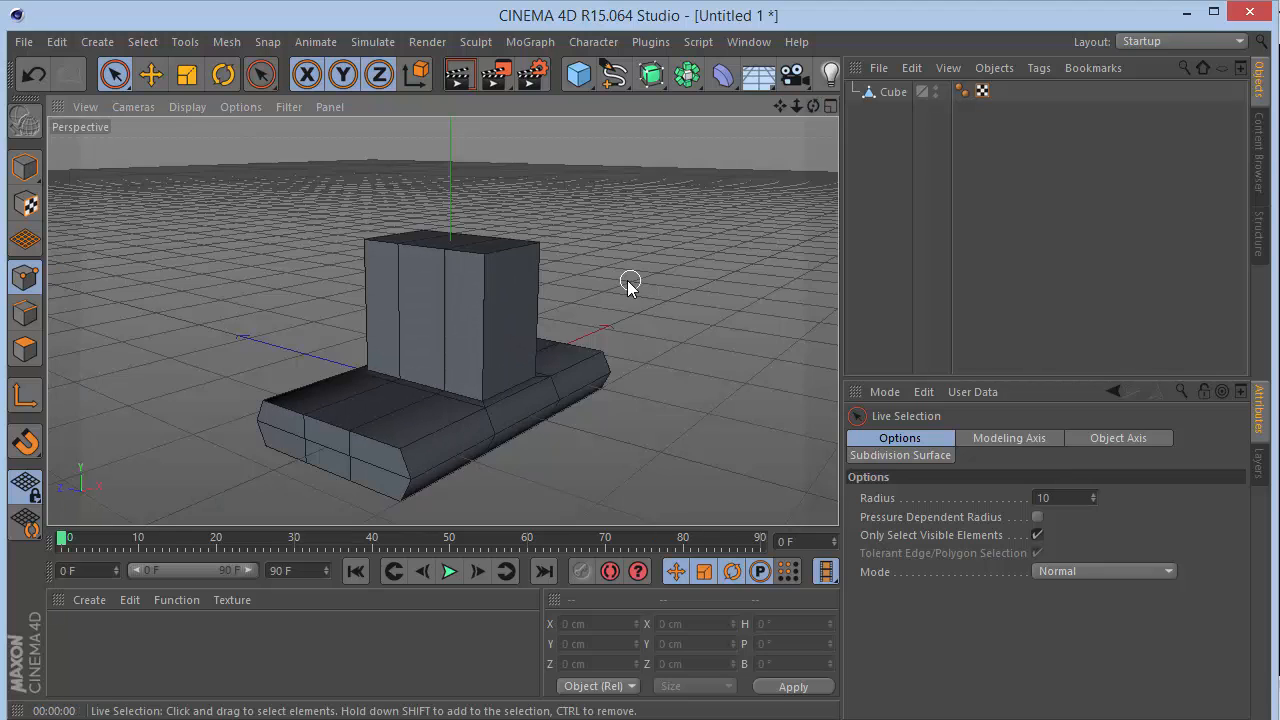
# Delete the cube's Phong tag and preview-render the viewport again to check the shading
pyautogui.click(963, 91)
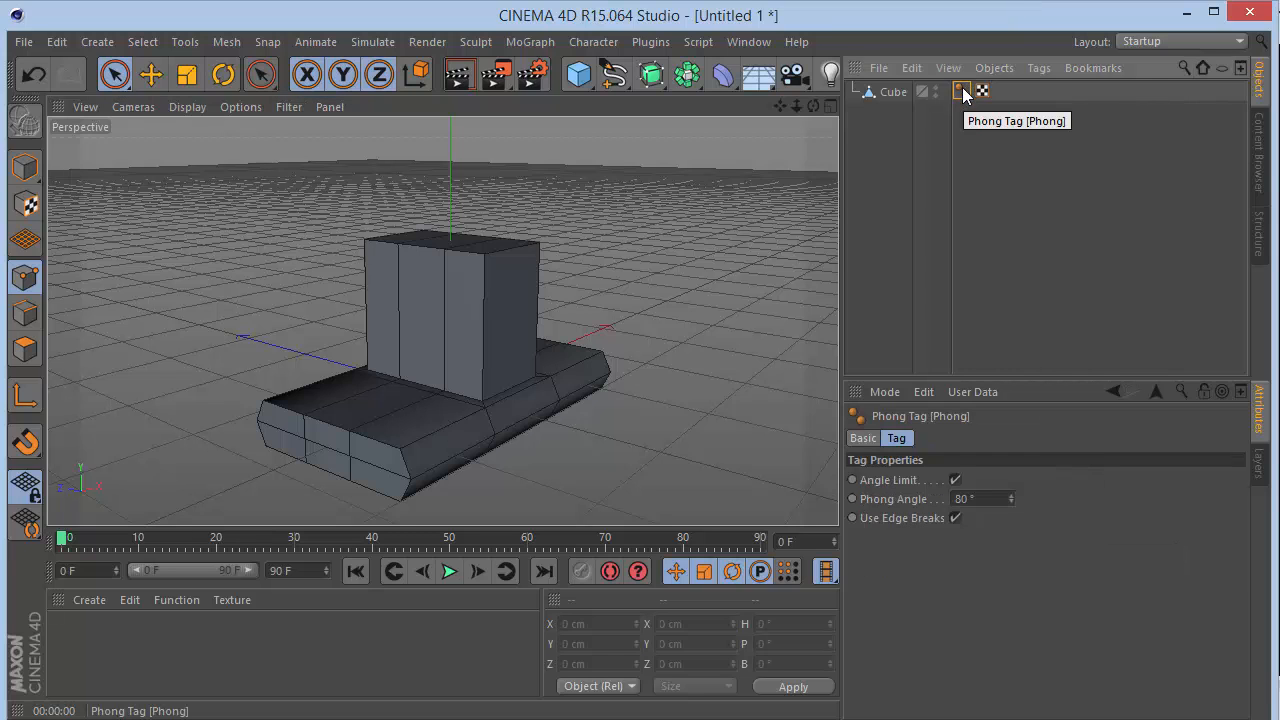
pyautogui.press('Delete')
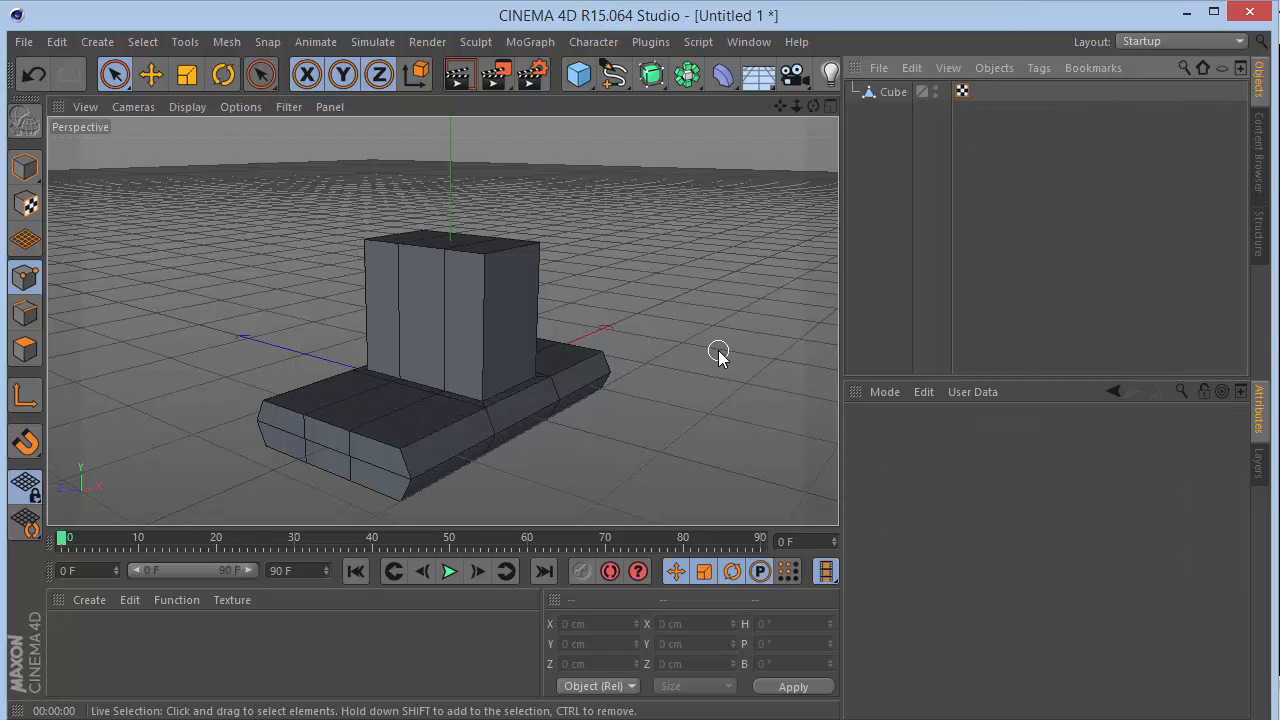
pyautogui.moveTo(786, 110); pyautogui.dragTo(813, 106)
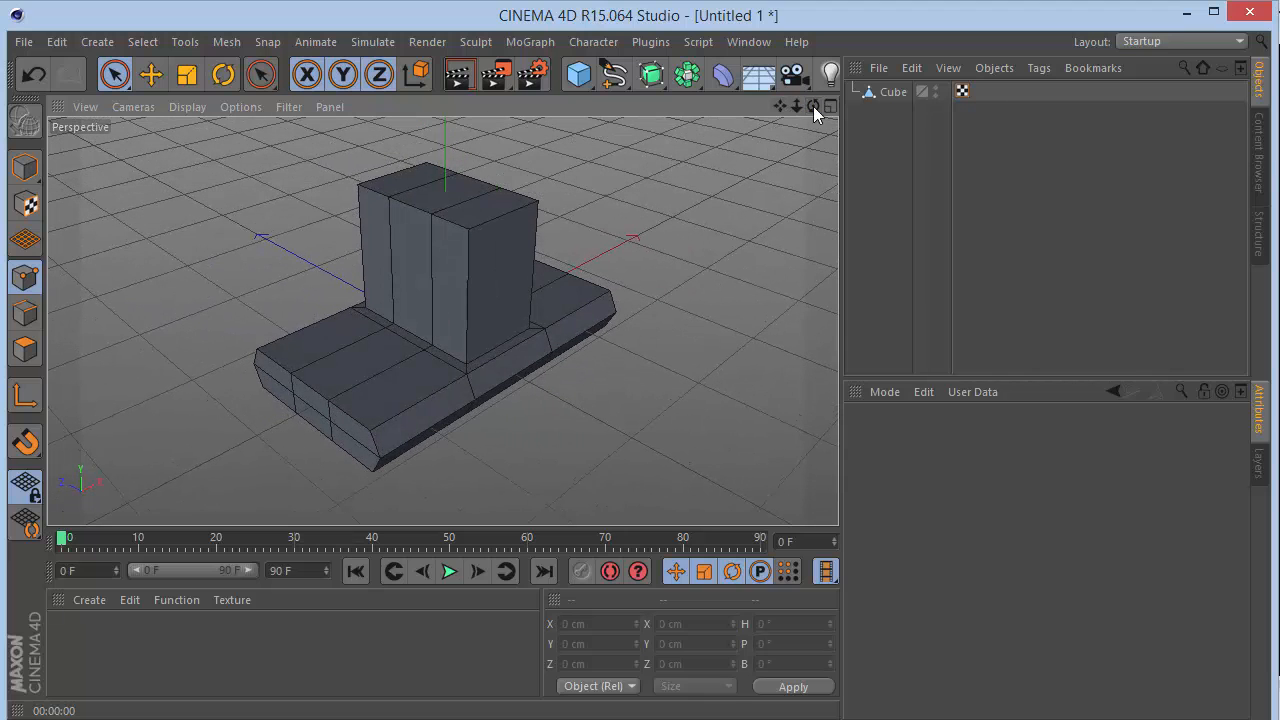
pyautogui.hotkey('ctrl', 'r')
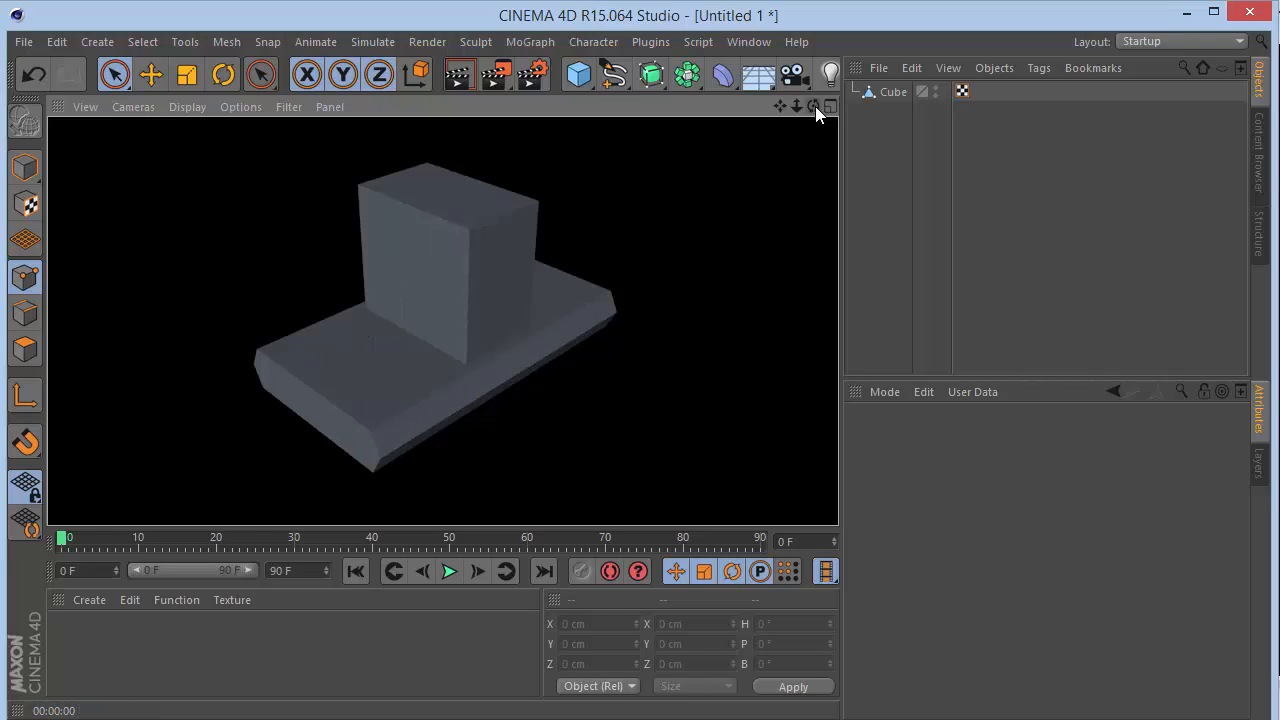
pyautogui.click(715, 222)
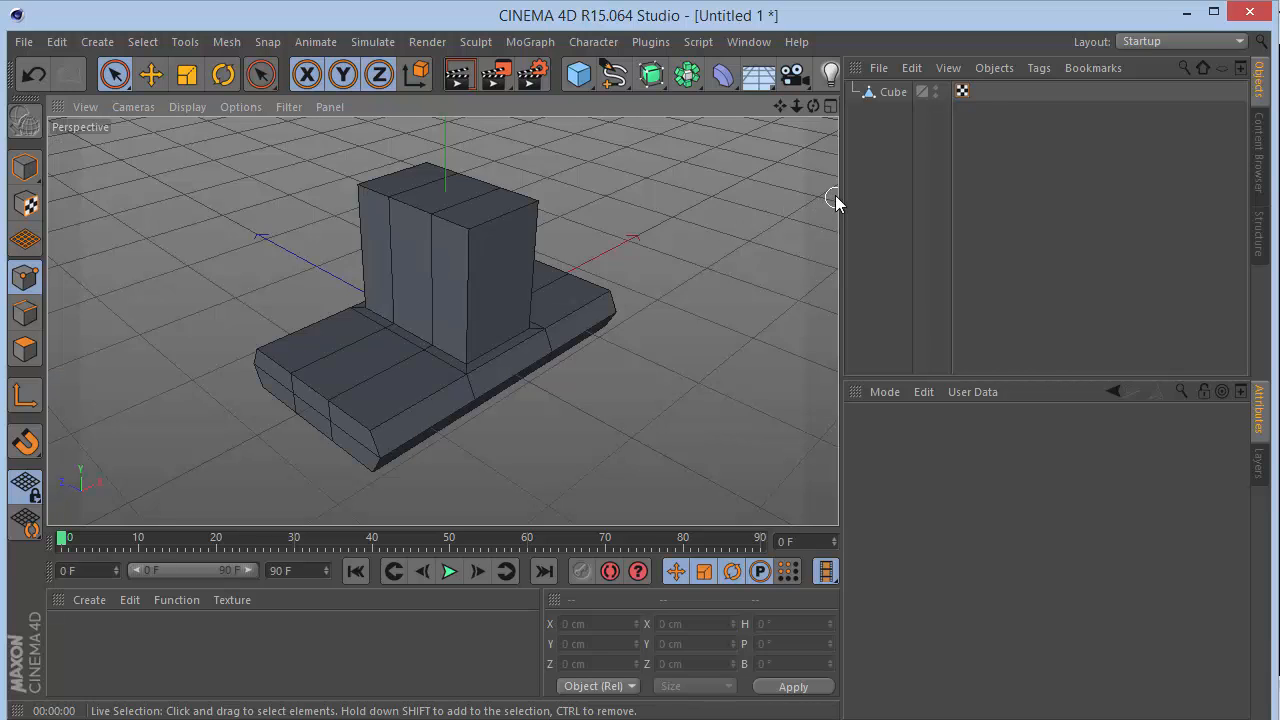
# Select the cube's eight inset and block-corner points where the upright block meets the base on the negative X side
pyautogui.click(892, 93)
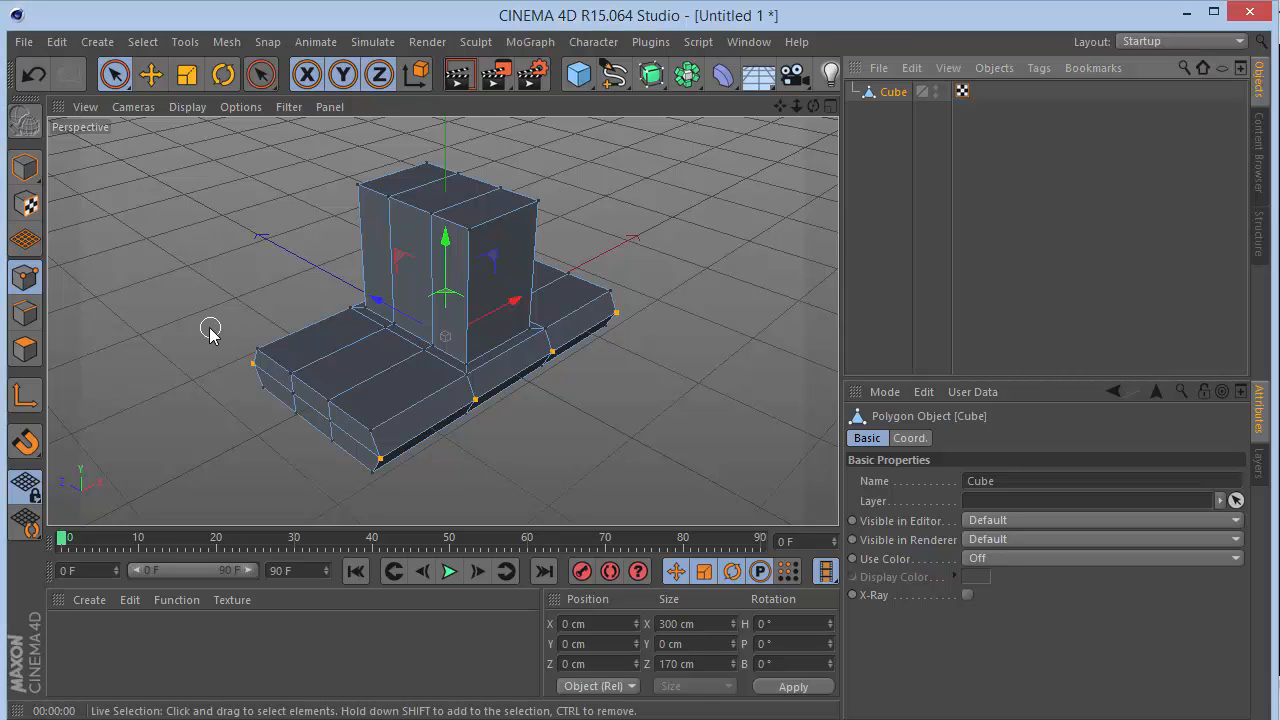
pyautogui.scroll(5, 290, 320)
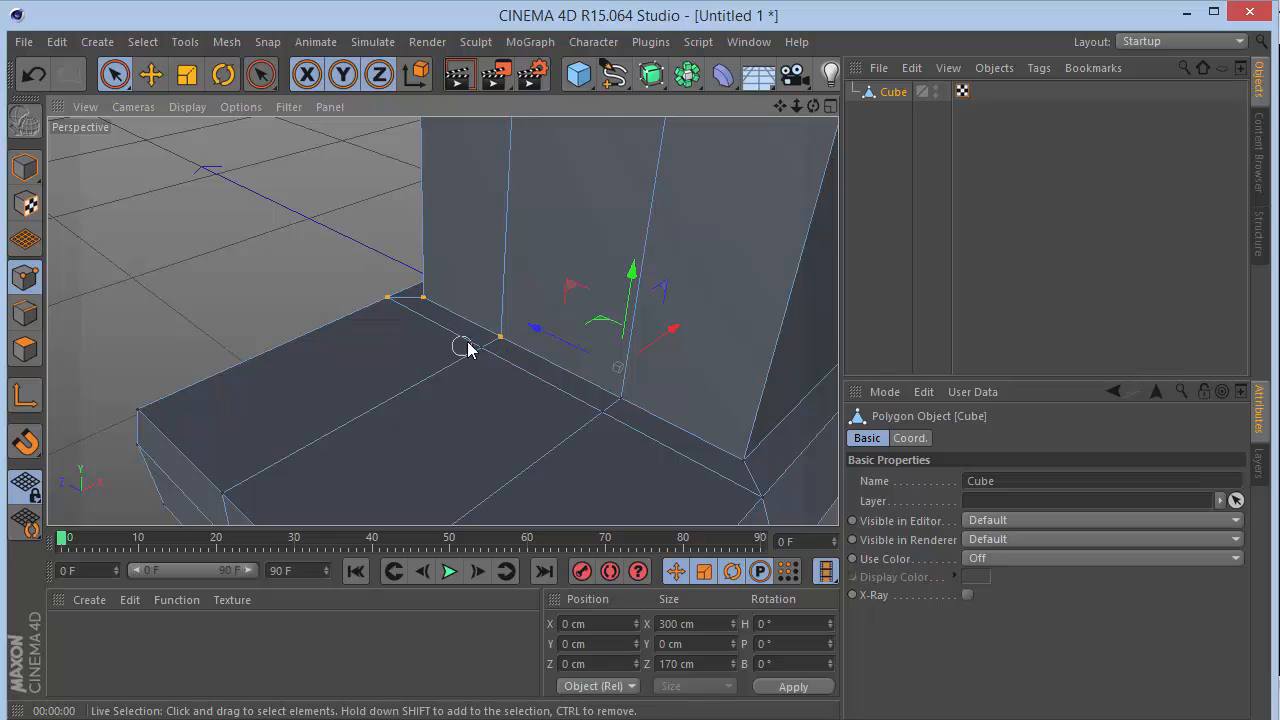
pyautogui.moveTo(457, 346)
pyautogui.keyDown('shift'); pyautogui.mouseDown()
pyautogui.moveTo(514, 351)
pyautogui.moveTo(608, 396)
pyautogui.moveTo(612, 418)
pyautogui.mouseUp(); pyautogui.keyUp('shift')
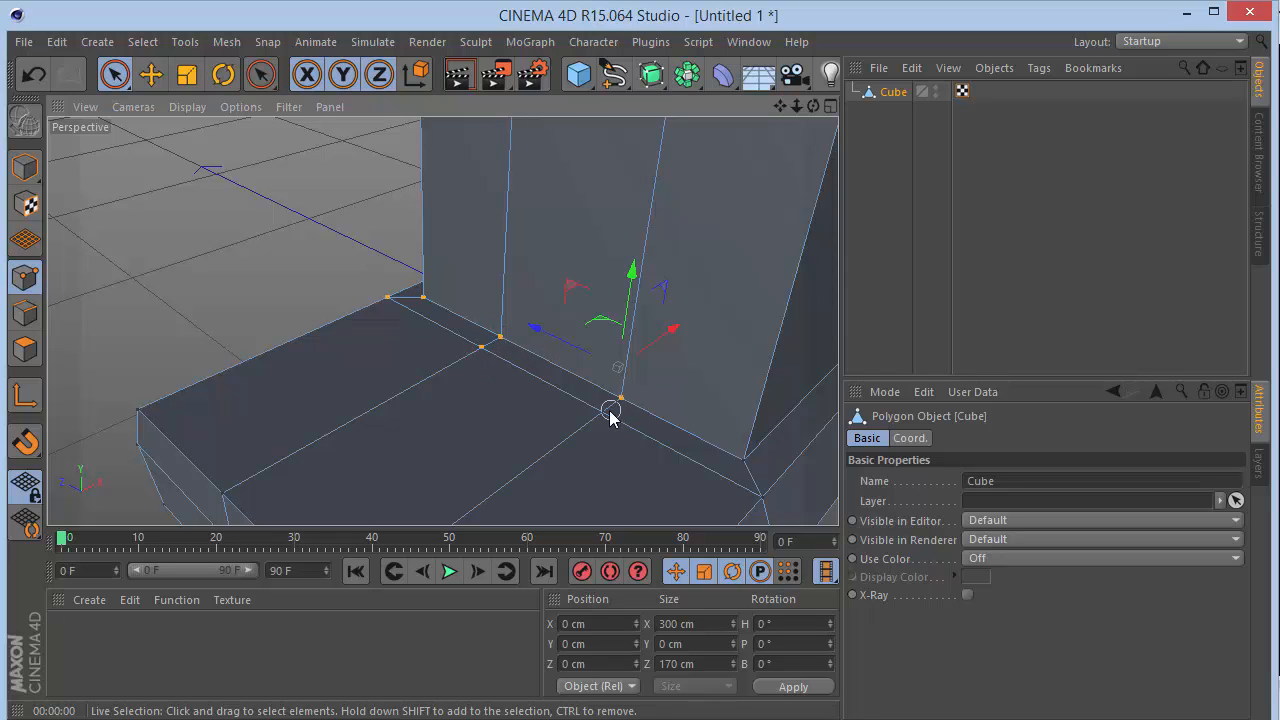
pyautogui.keyDown('shift'); pyautogui.click(743, 460); pyautogui.keyUp('shift')
pyautogui.keyDown('shift'); pyautogui.click(775, 494); pyautogui.keyUp('shift')
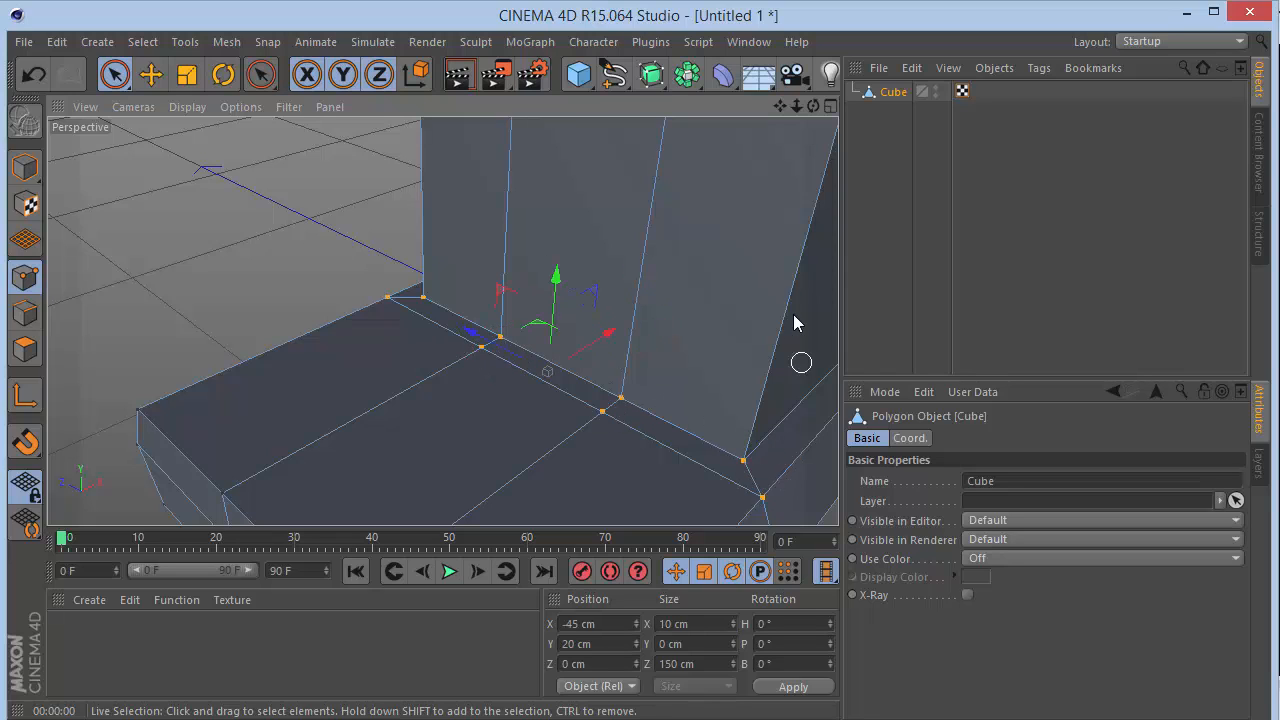
# Add the matching points at the block's foot on the positive X side to the selection
pyautogui.moveTo(797, 107); pyautogui.dragTo(814, 108)
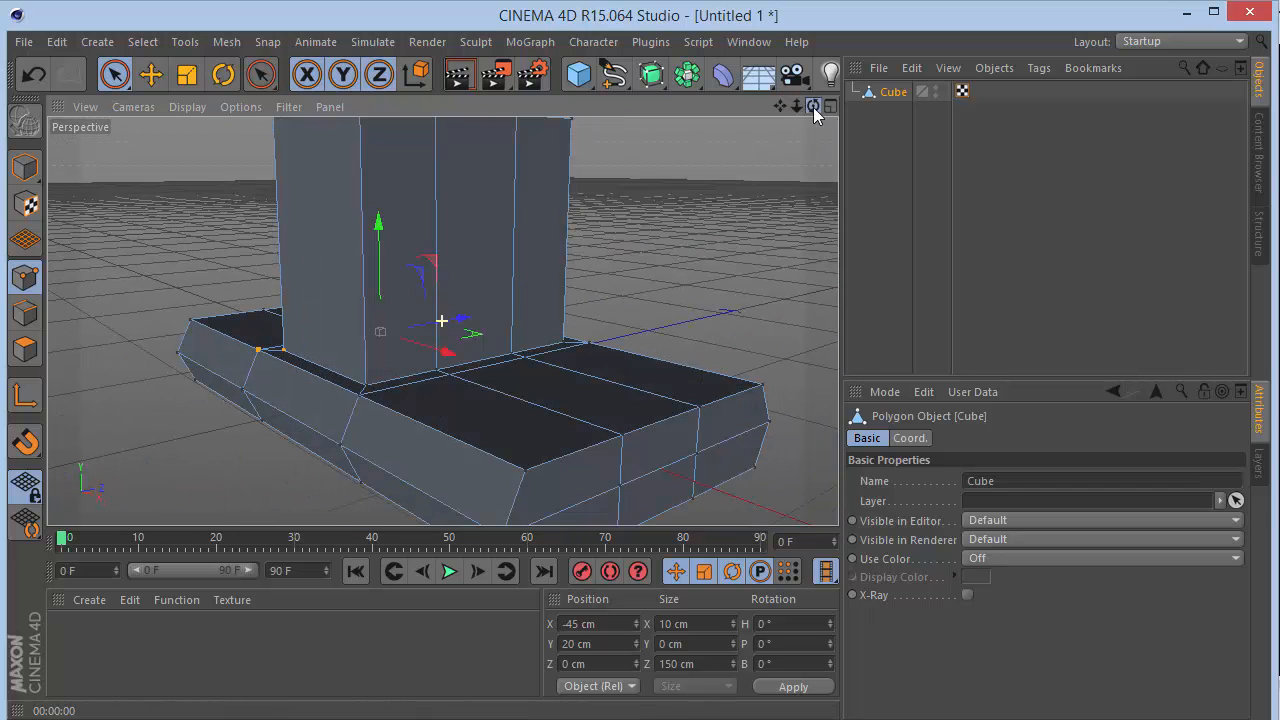
pyautogui.keyDown('shift'); pyautogui.click(538, 356); pyautogui.keyUp('shift')
pyautogui.keyDown('shift'); pyautogui.moveTo(585, 345); pyautogui.dragTo(588, 344); pyautogui.keyUp('shift')
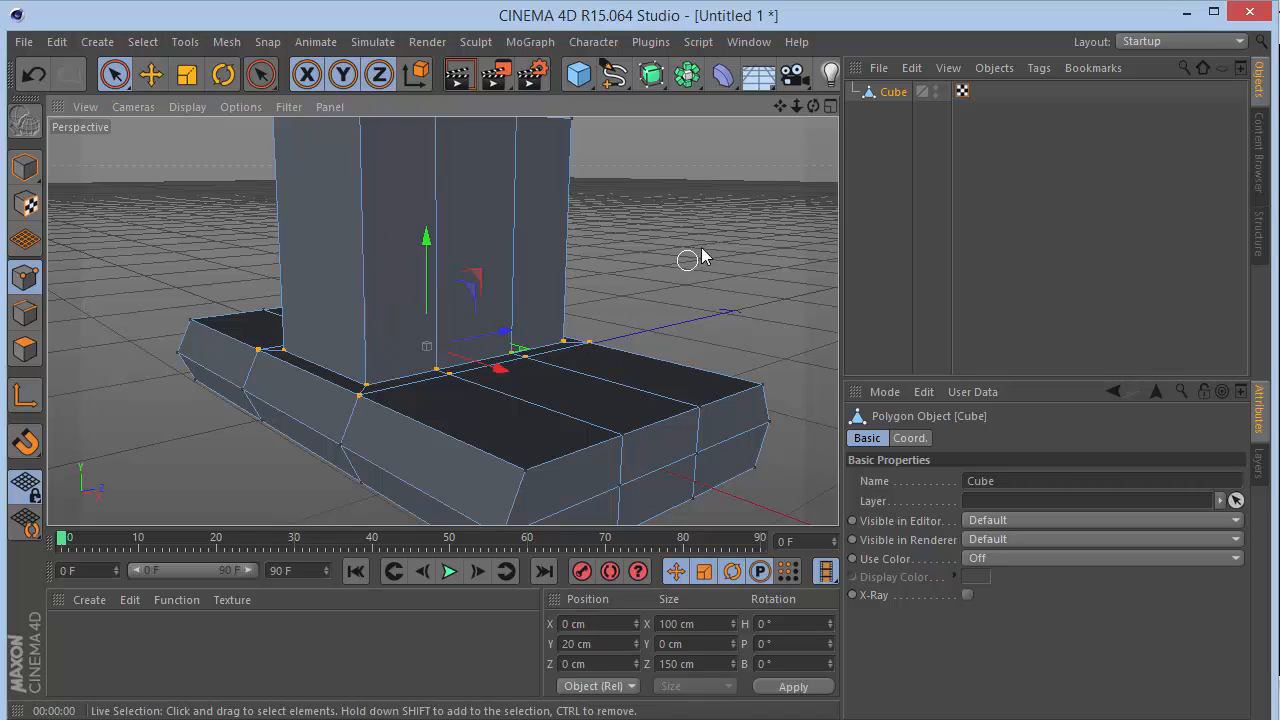
# Try a Z size of 160 cm for the selected points at the block's foot and undo it
pyautogui.moveTo(813, 106); pyautogui.dragTo(442, 321)
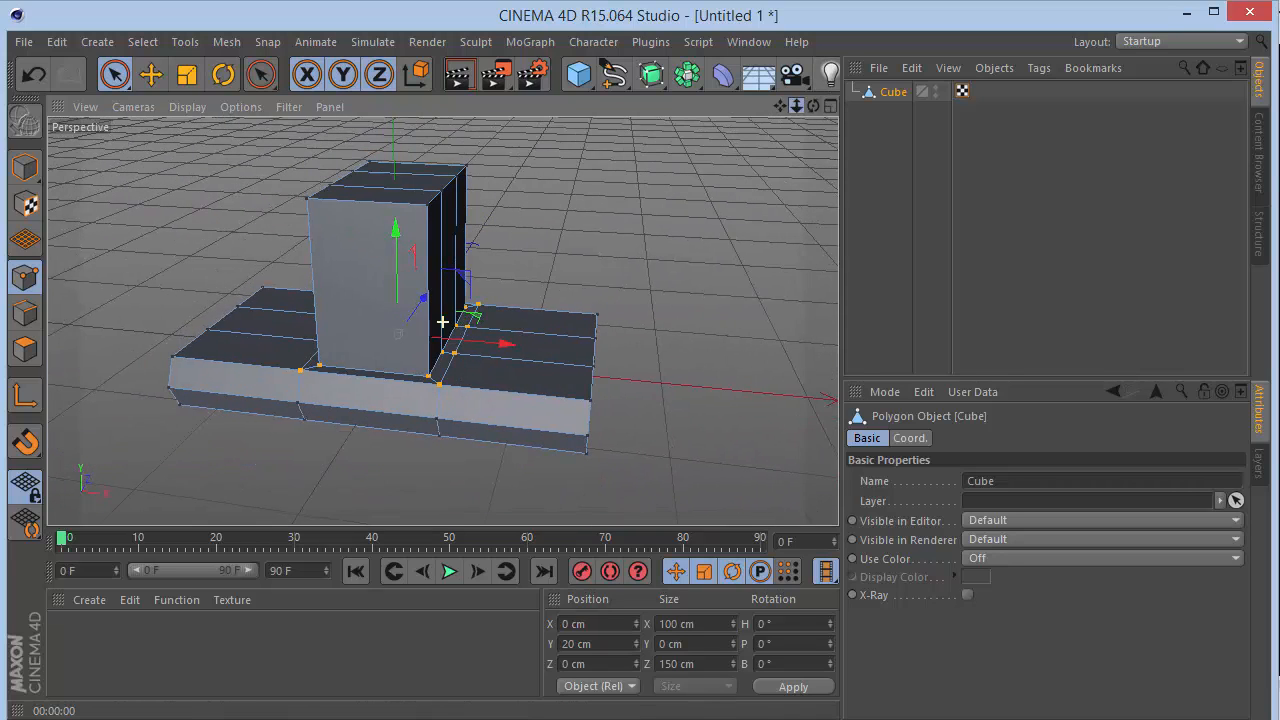
pyautogui.click(699, 668)
pyautogui.write('160')
pyautogui.press('Return')
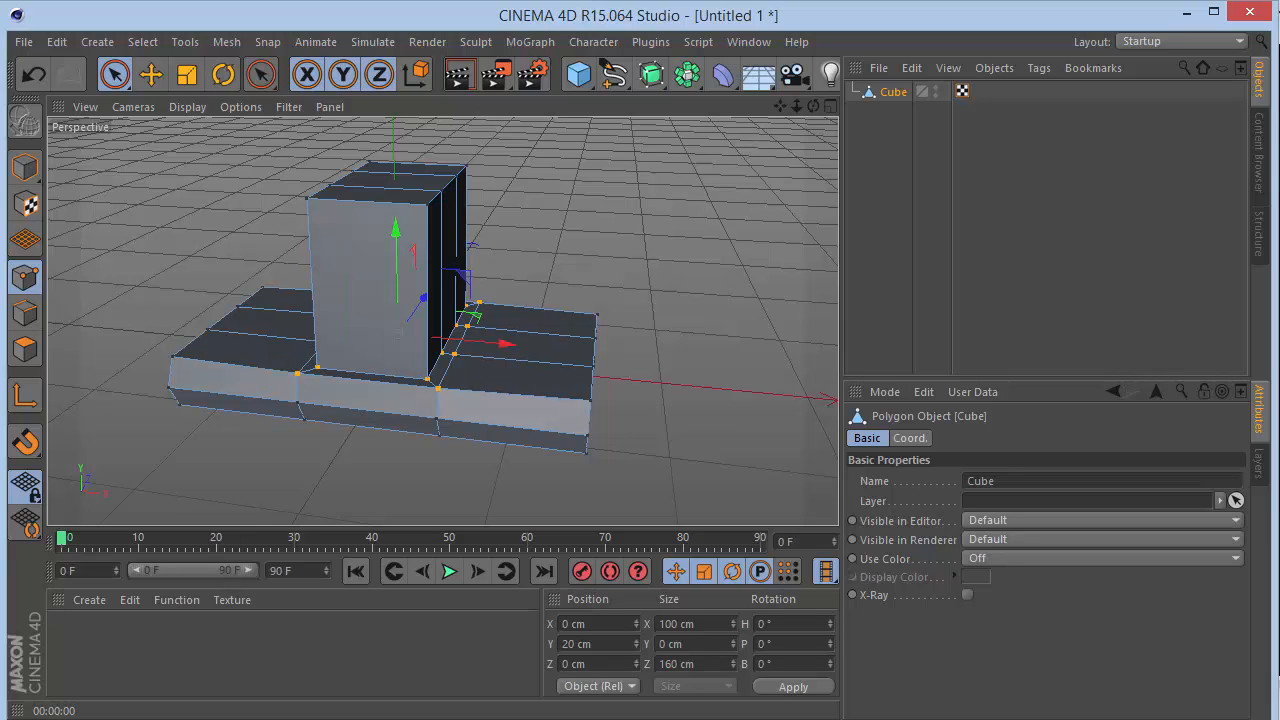
pyautogui.hotkey('ctrl', 'z')
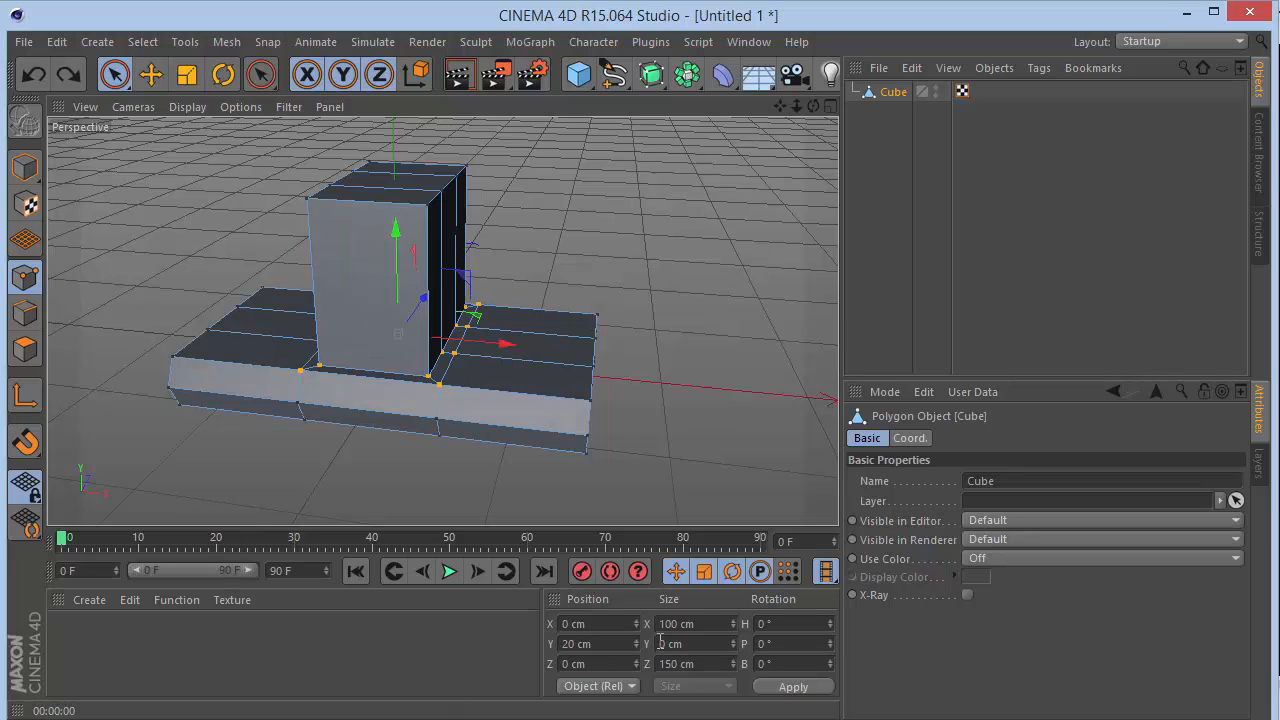
# Try scaling the block's foot points outward along X to about 121 cm and undo the scaling
pyautogui.press('t')
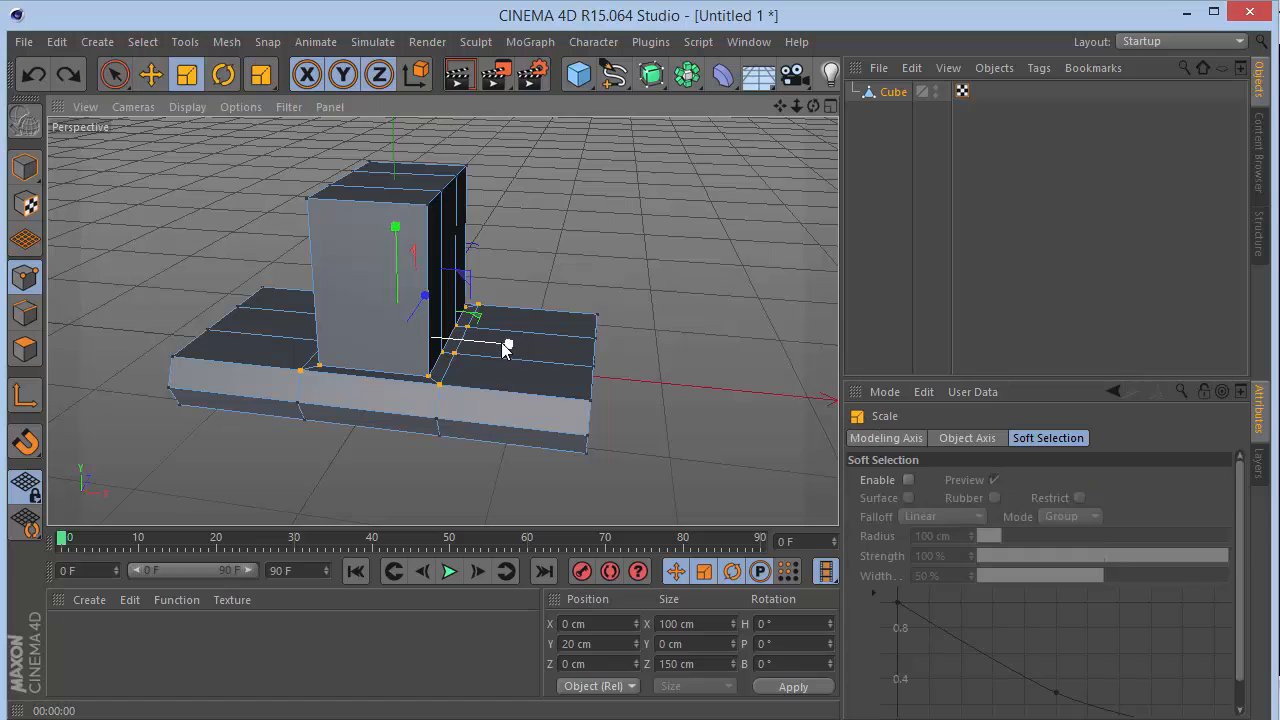
pyautogui.moveTo(509, 344); pyautogui.dragTo(525, 346)
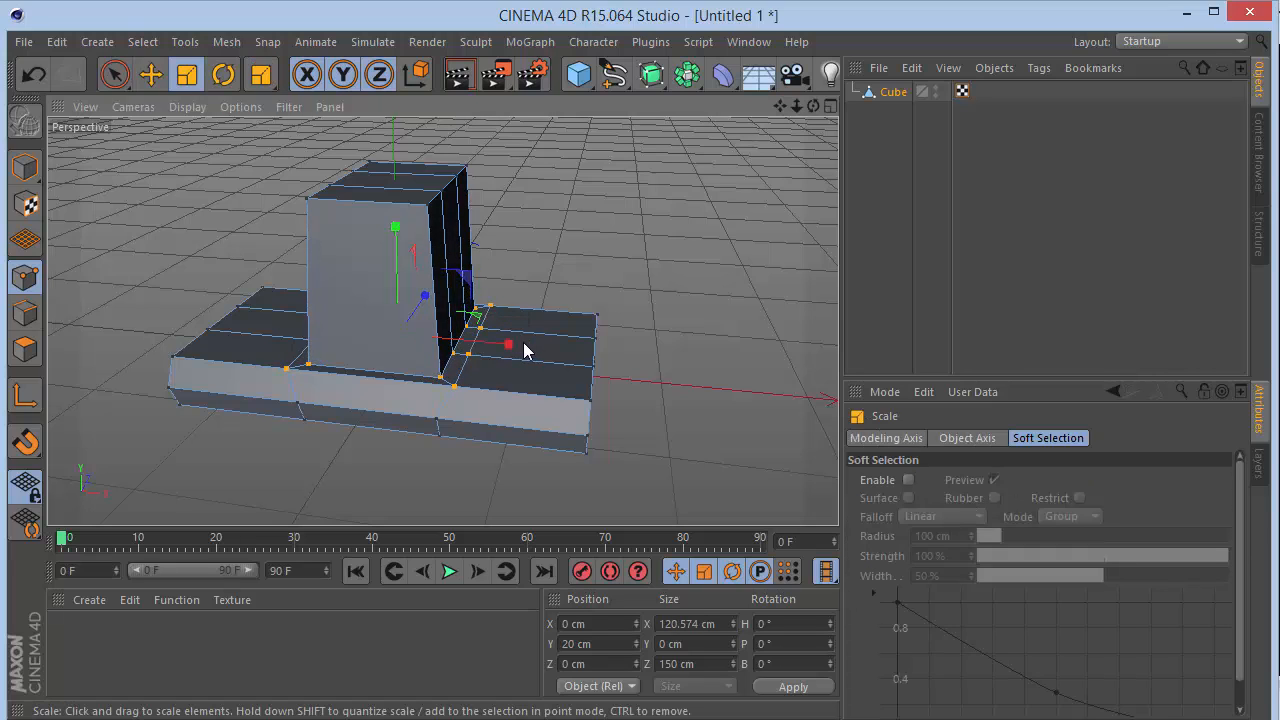
pyautogui.hotkey('ctrl', 'z')
# Set the X size of the selected points at the block's foot to 160 cm
pyautogui.click(724, 623)
pyautogui.write('1')
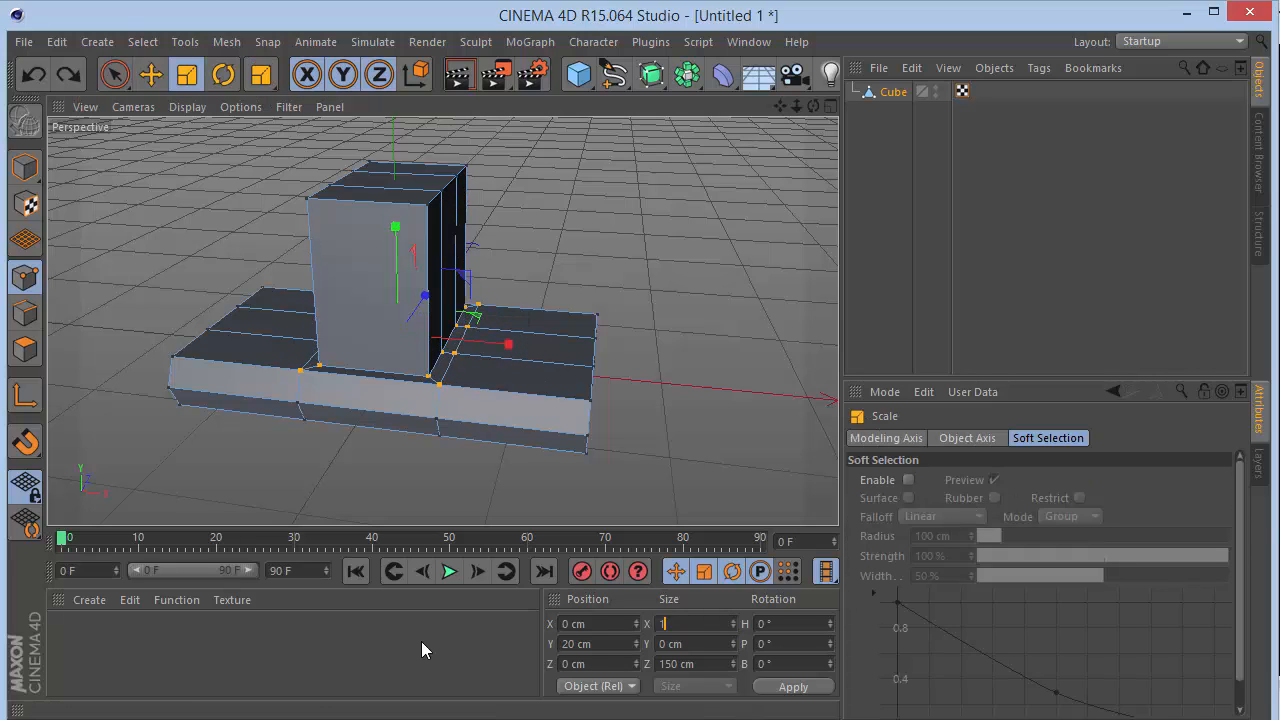
pyautogui.press('Return')
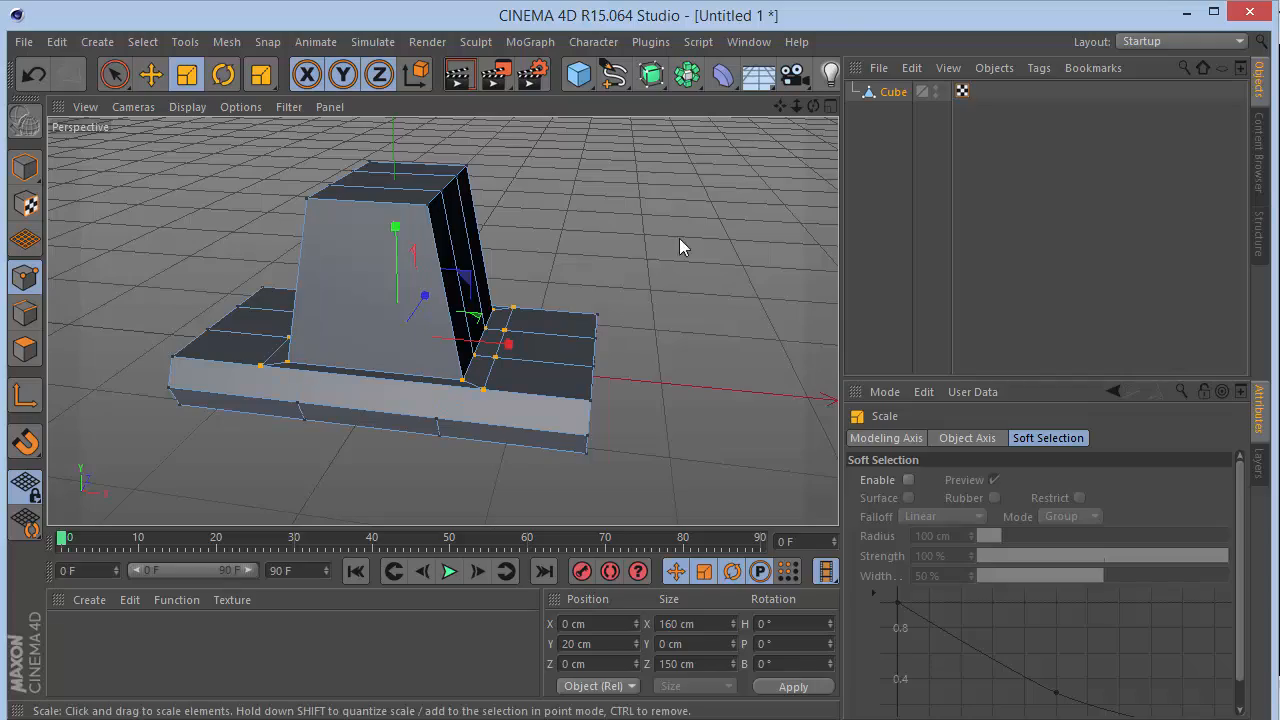
# Live-select only the eight foot points of the block on its negative X side
pyautogui.moveTo(442, 321); pyautogui.dragTo(442, 321)
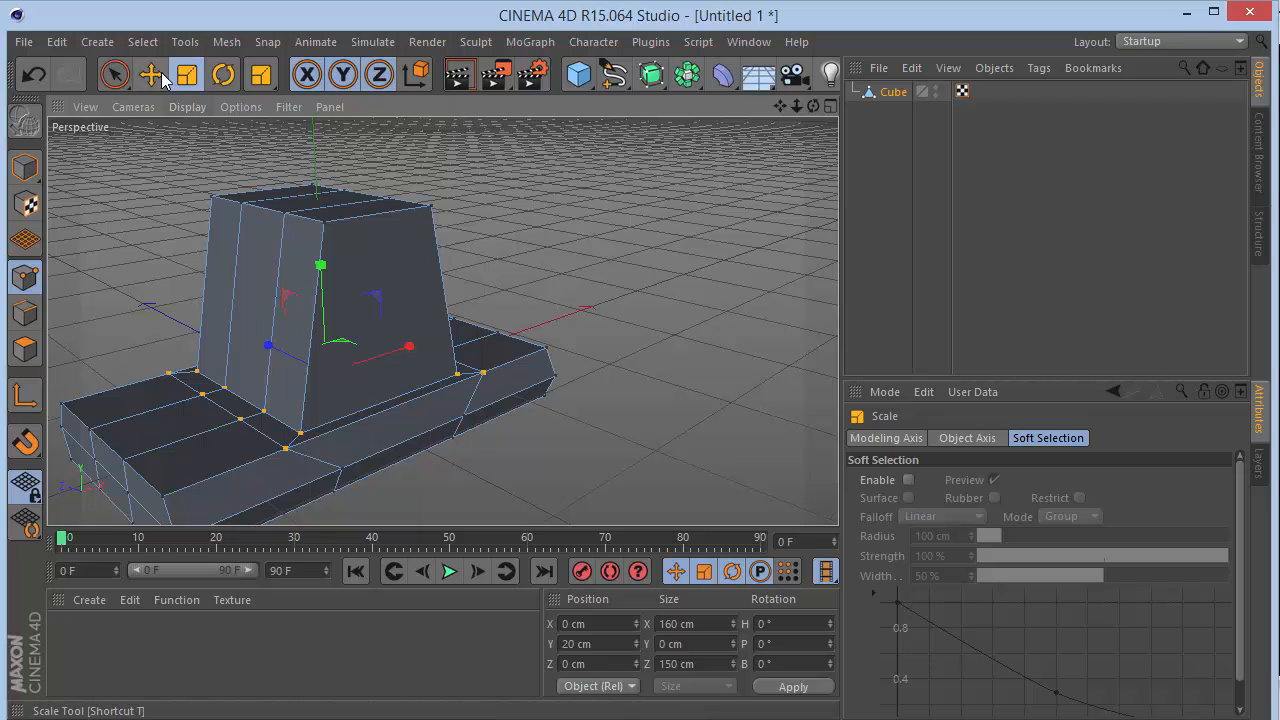
pyautogui.click(115, 75)
pyautogui.click(165, 103)
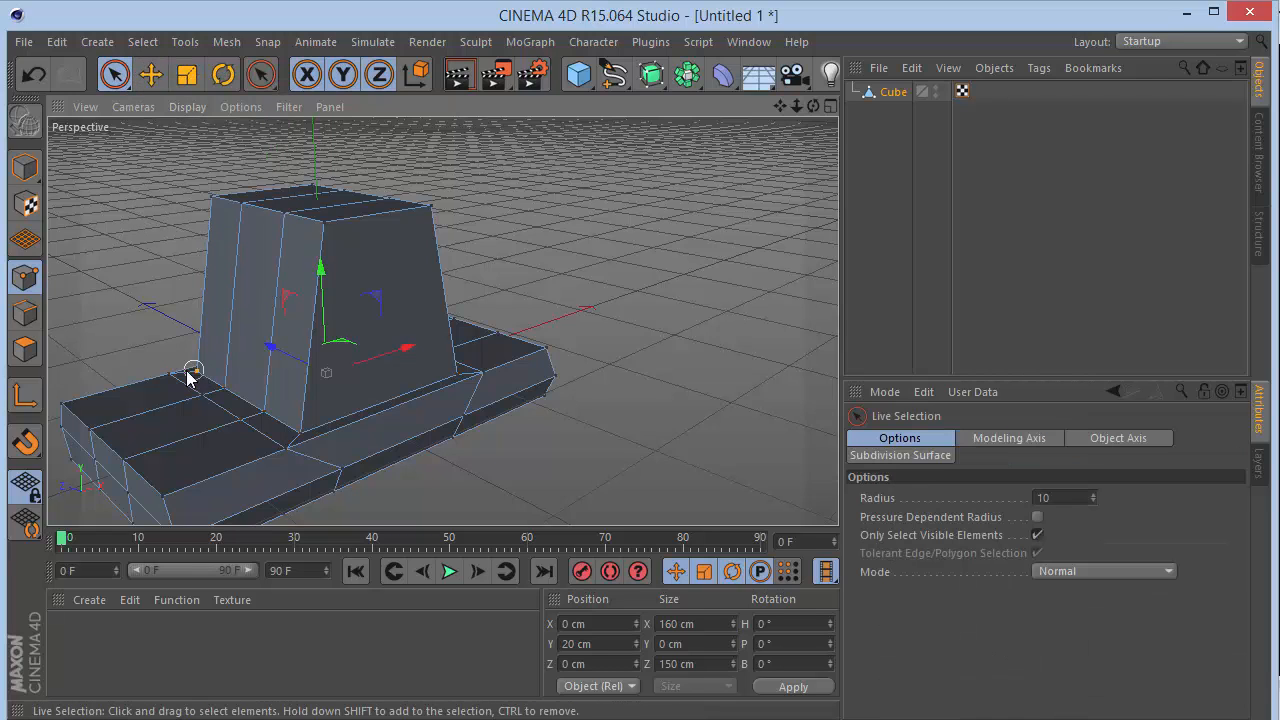
pyautogui.moveTo(246, 410)
pyautogui.mouseDown()
pyautogui.moveTo(240, 423)
pyautogui.moveTo(287, 451)
pyautogui.mouseUp()
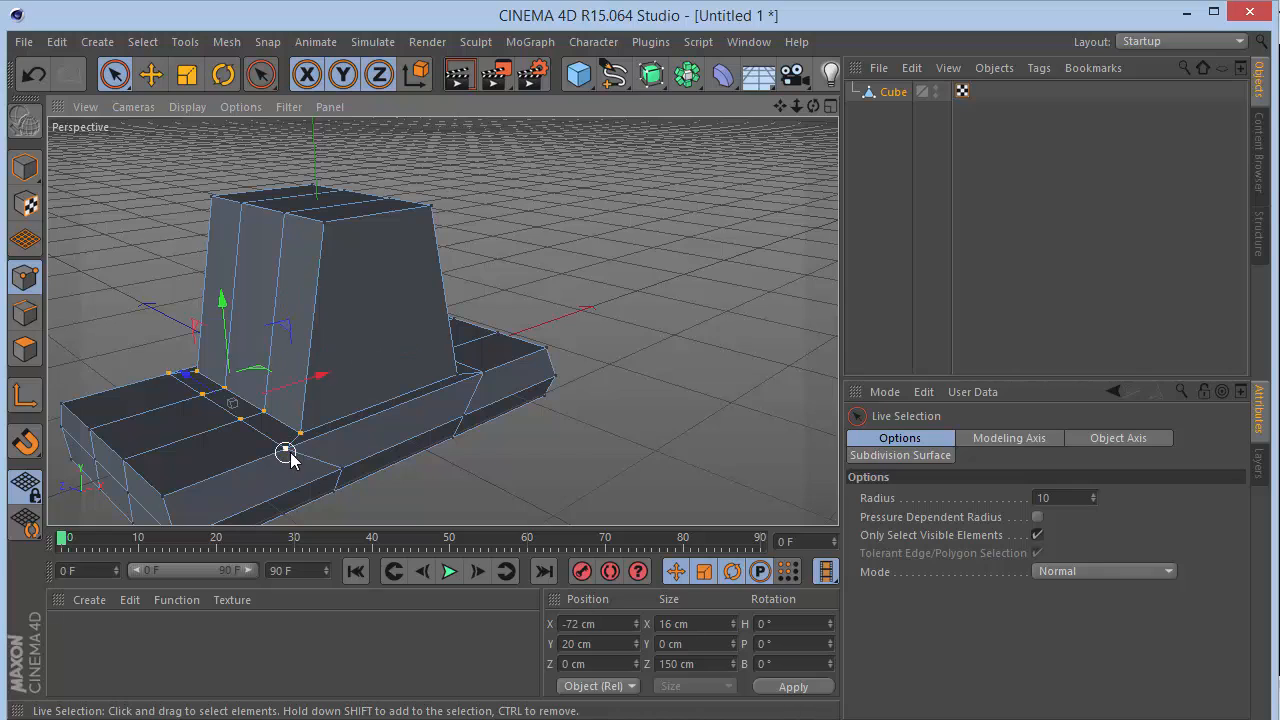
# Move the eight selected foot points outward along X to a position of -95 cm
pyautogui.doubleClick(711, 624)
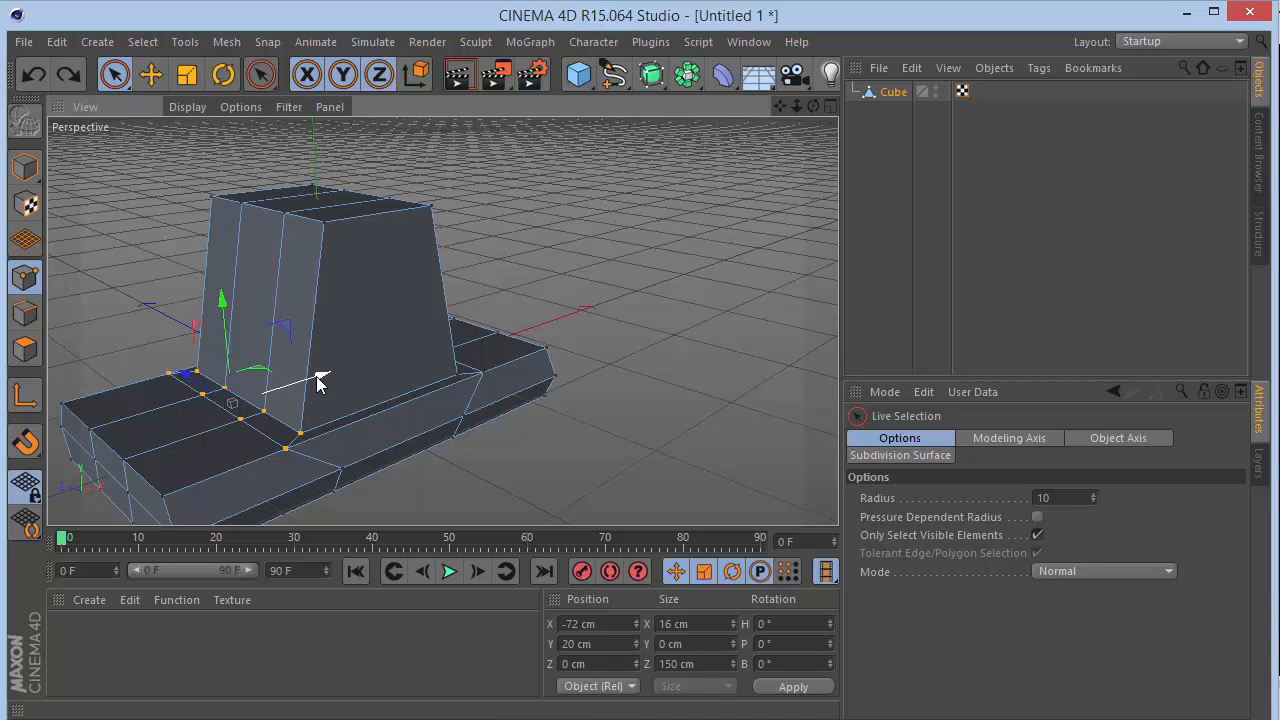
pyautogui.moveTo(316, 376); pyautogui.dragTo(284, 395)
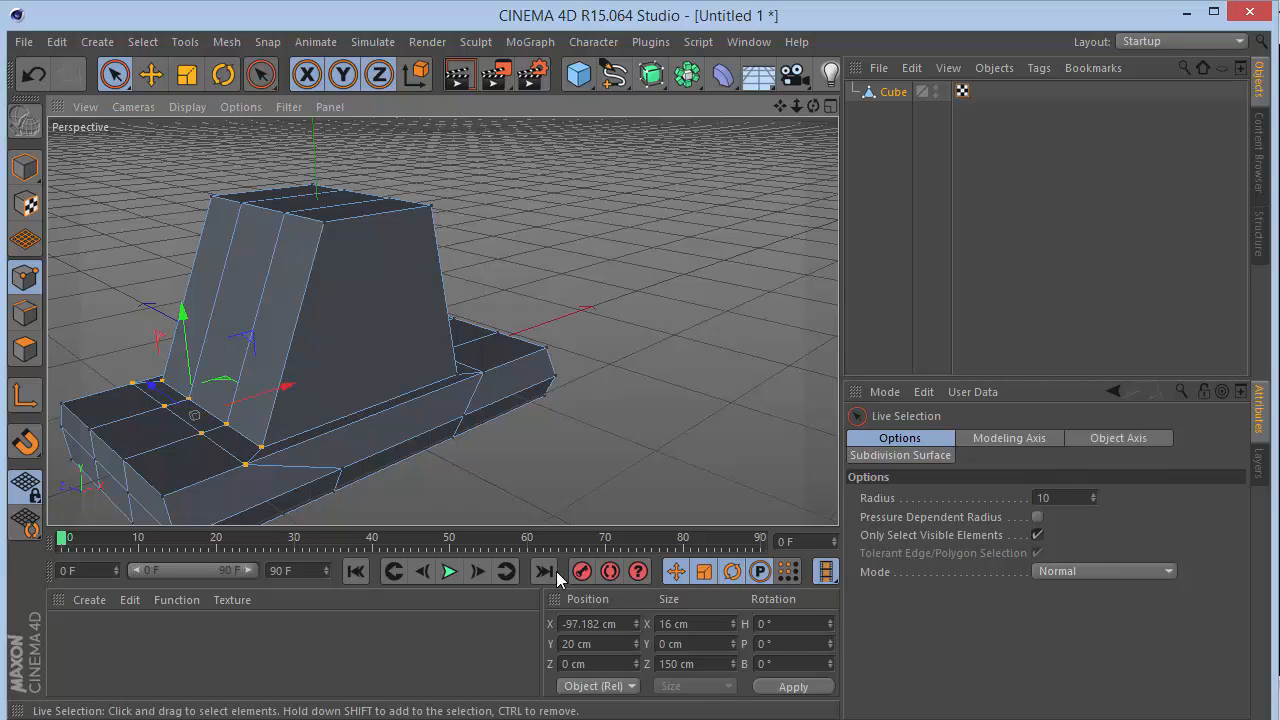
pyautogui.click(623, 624)
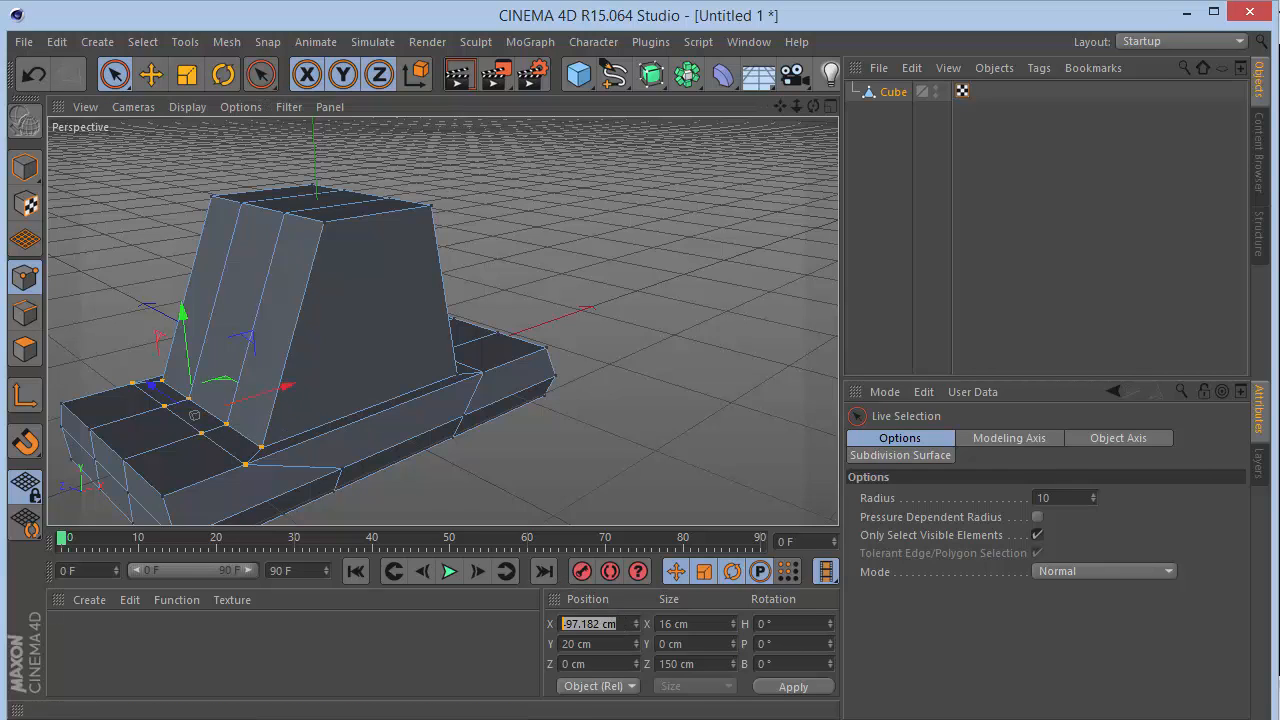
pyautogui.write('-95')
pyautogui.press('Return')
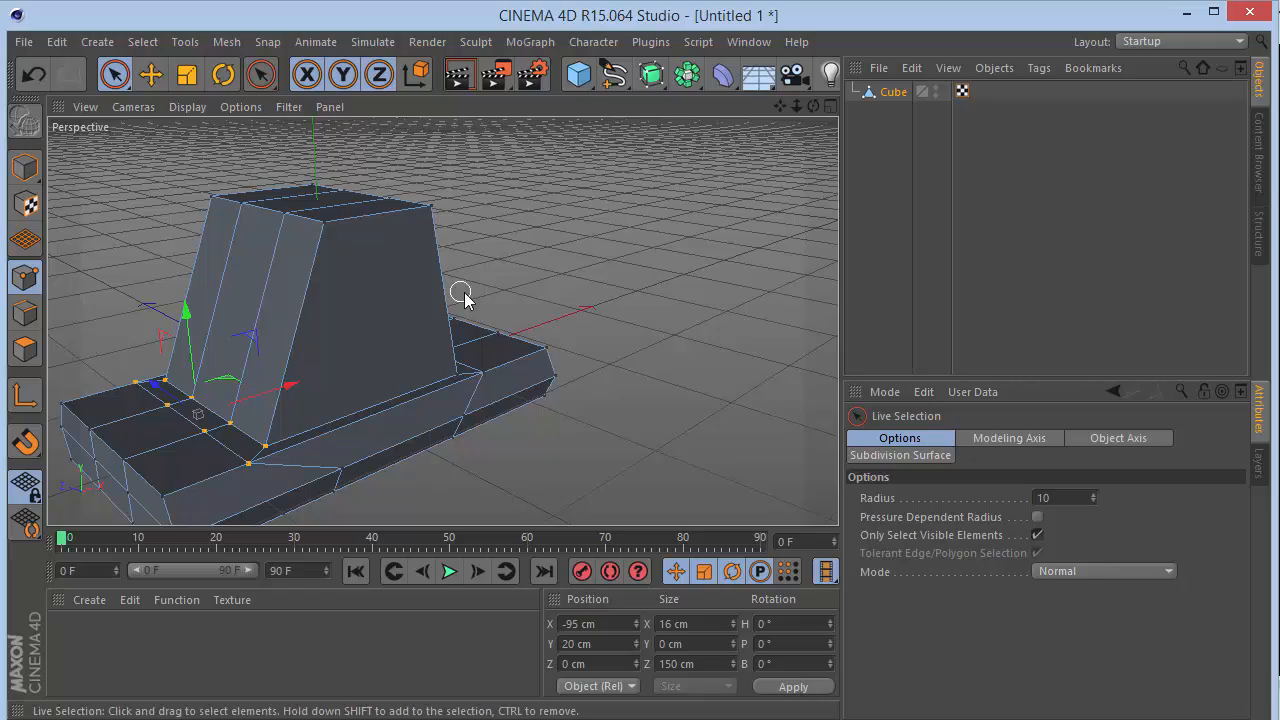
# Select all points on the base's positive X end face and set their X position to 110 cm
pyautogui.moveTo(798, 106); pyautogui.dragTo(441, 321)
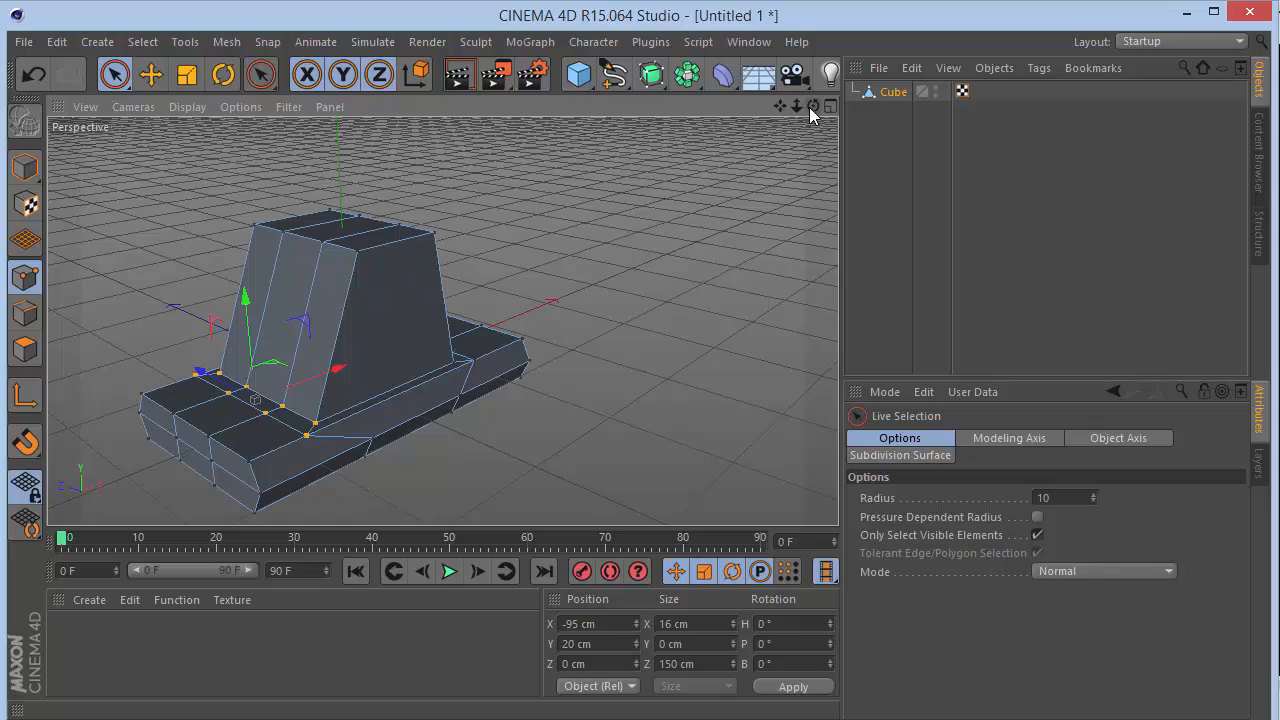
pyautogui.moveTo(812, 106)
pyautogui.mouseDown()
pyautogui.moveTo(441, 321)
pyautogui.moveTo(812, 113)
pyautogui.mouseUp()
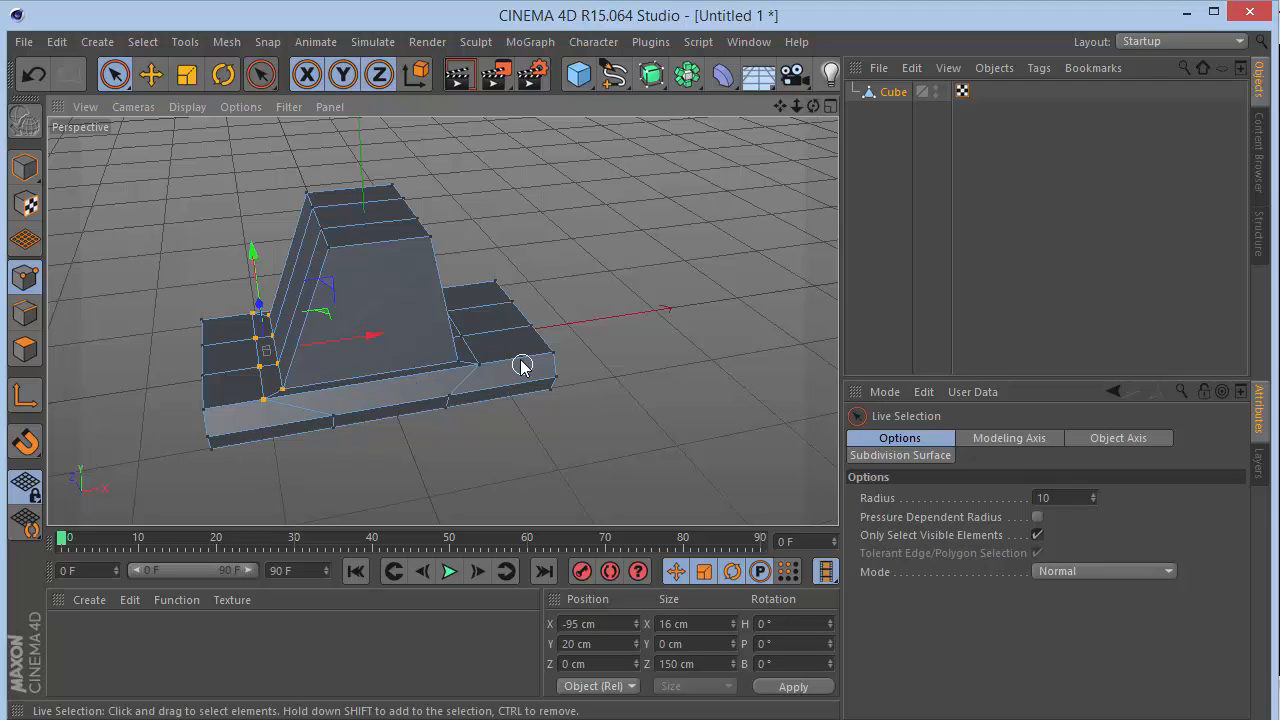
pyautogui.moveTo(813, 105); pyautogui.dragTo(813, 105)
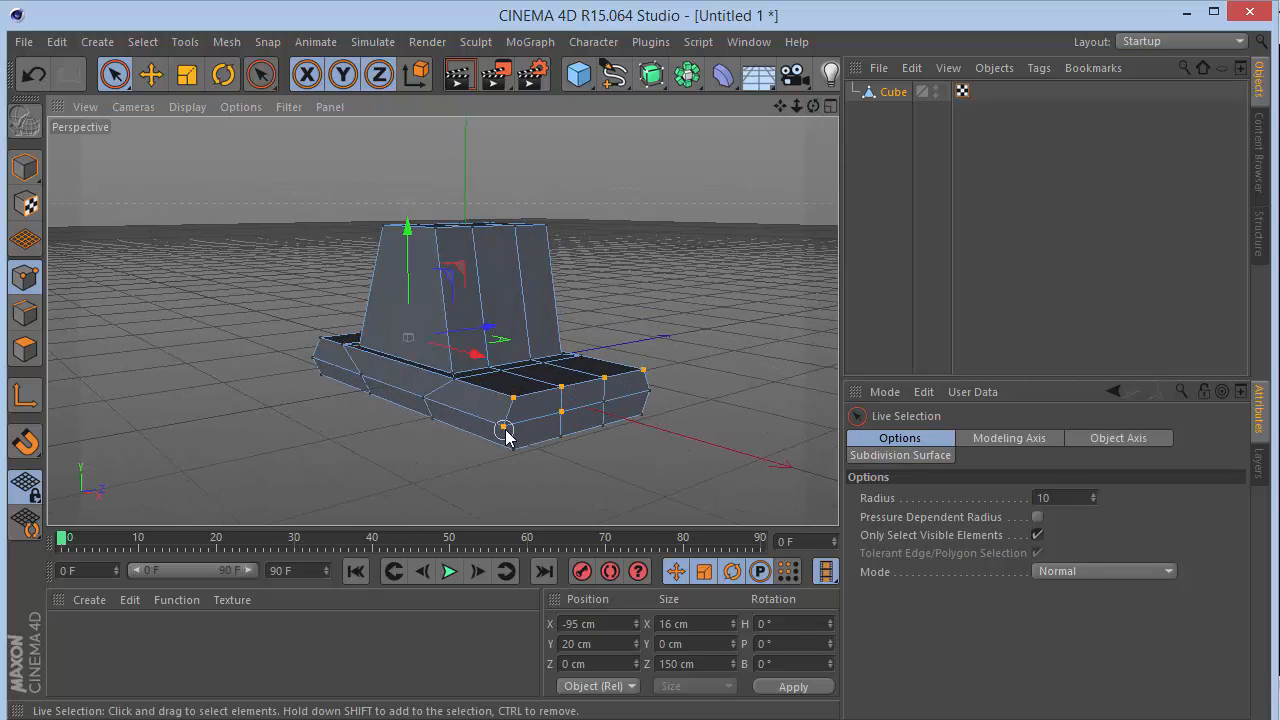
pyautogui.keyDown('shift'); pyautogui.moveTo(507, 437); pyautogui.dragTo(615, 428); pyautogui.keyUp('shift')
pyautogui.moveTo(550, 452)
pyautogui.keyDown('shift'); pyautogui.mouseDown()
pyautogui.moveTo(651, 414)
pyautogui.moveTo(631, 424)
pyautogui.mouseUp(); pyautogui.keyUp('shift')
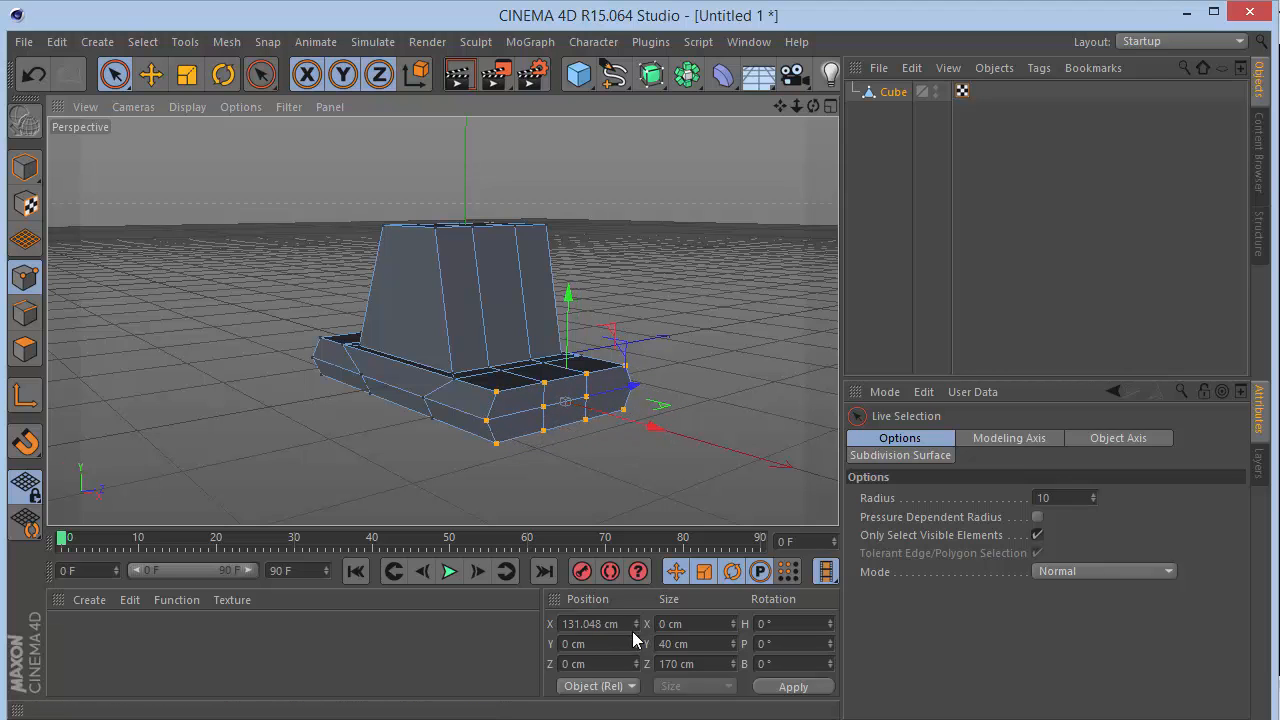
pyautogui.doubleClick(600, 624)
pyautogui.write('110')
pyautogui.press('Return')
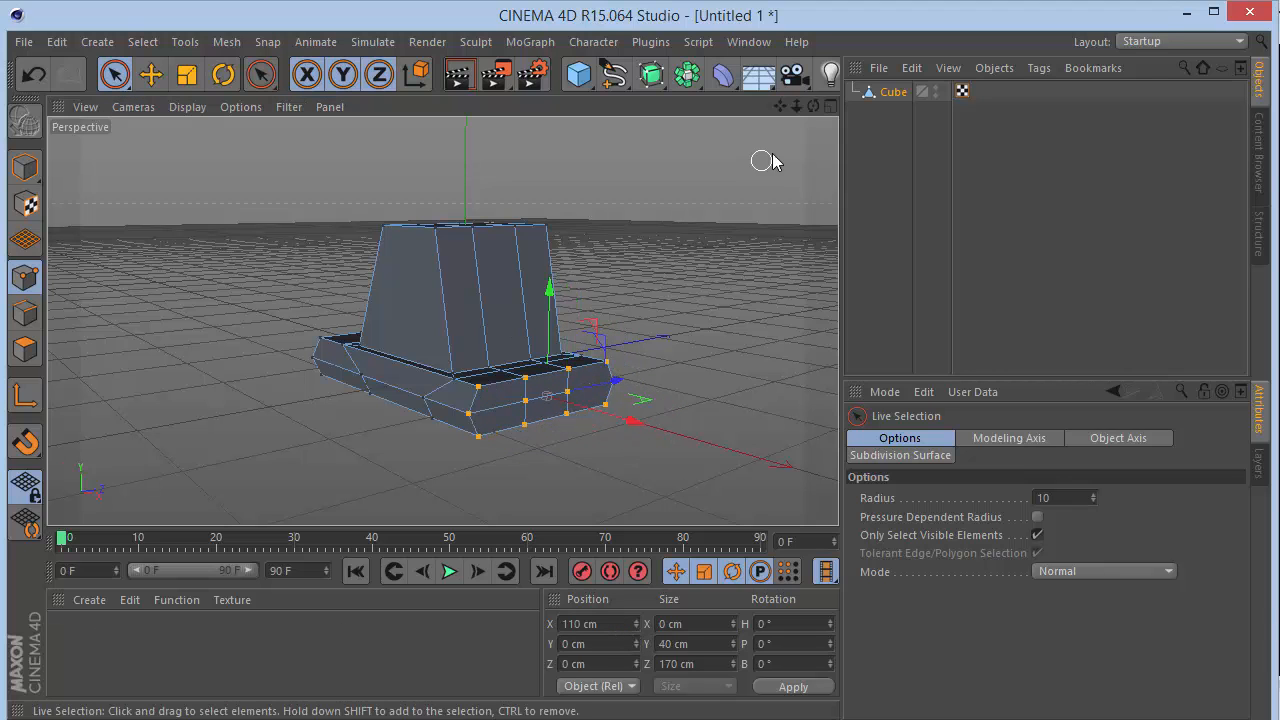
# Select all points on the base's negative X end face and set their X position to -190 cm
pyautogui.moveTo(813, 106); pyautogui.dragTo(848, 101)
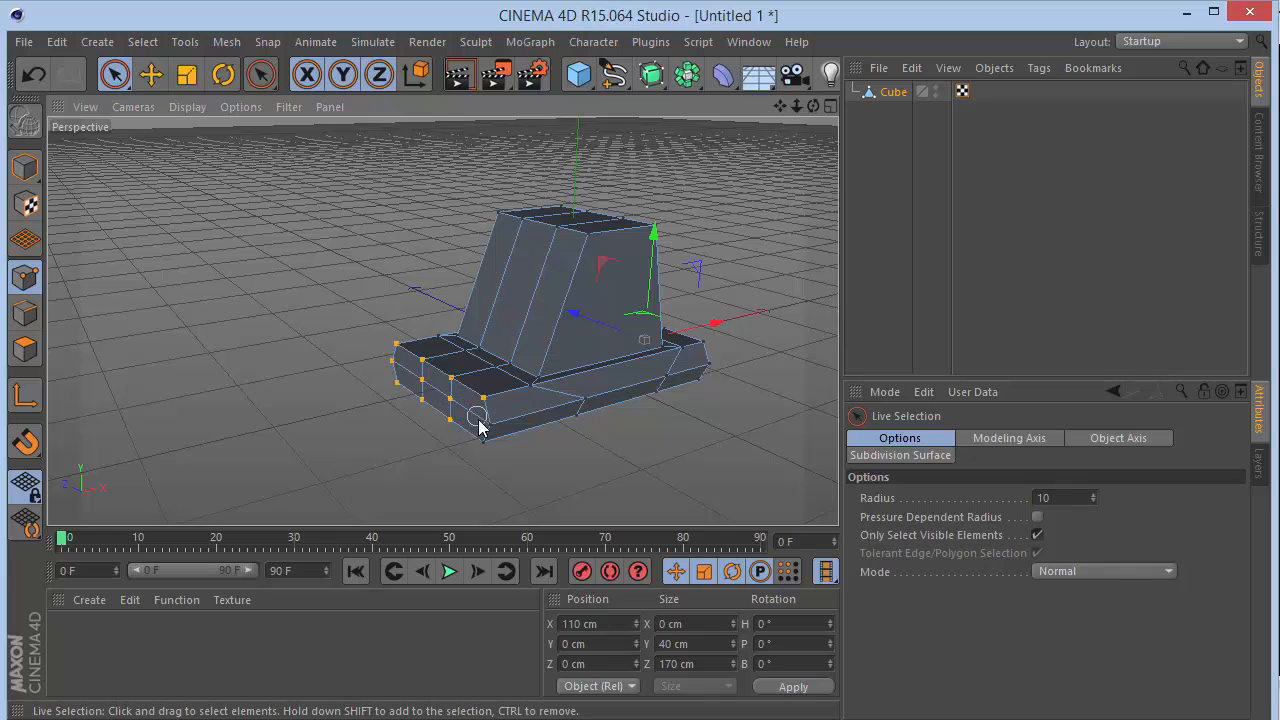
pyautogui.moveTo(523, 371); pyautogui.dragTo(497, 375)
pyautogui.click(625, 624)
pyautogui.write('-19')
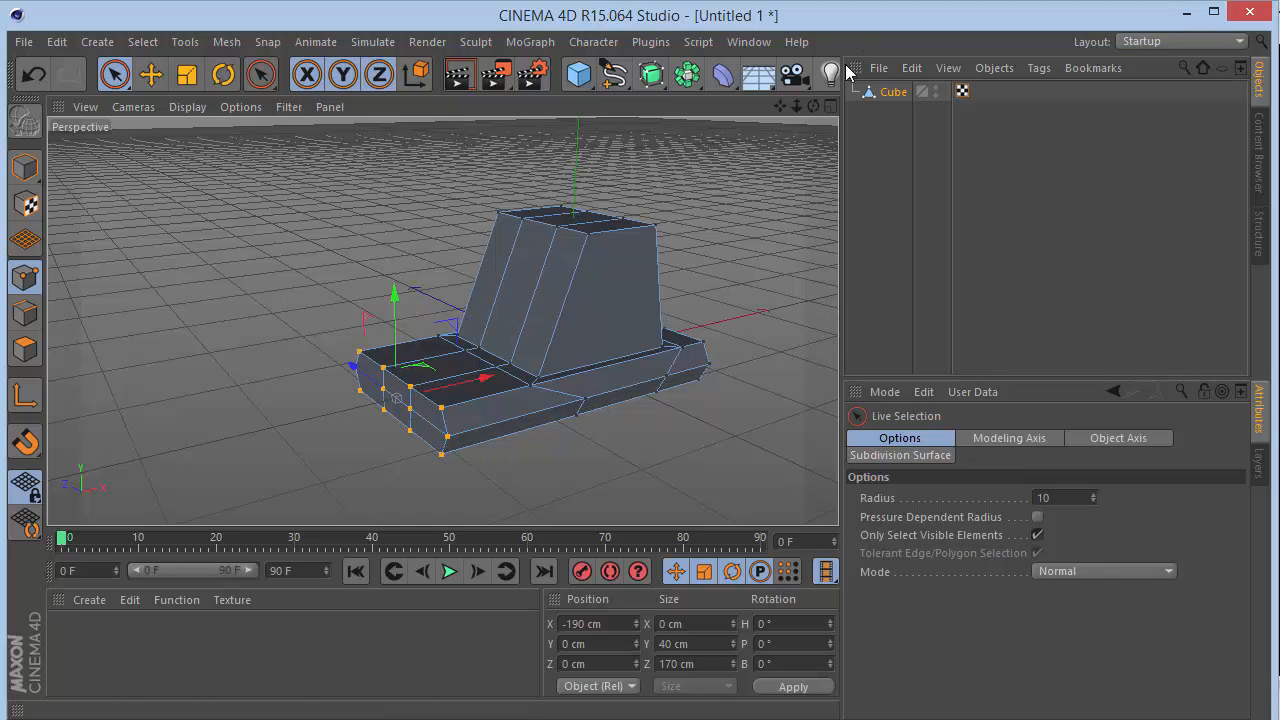
# Select the two inner mid-height points on each long side of the base and set their Z size to 150 cm
pyautogui.moveTo(813, 106); pyautogui.dragTo(757, 132)
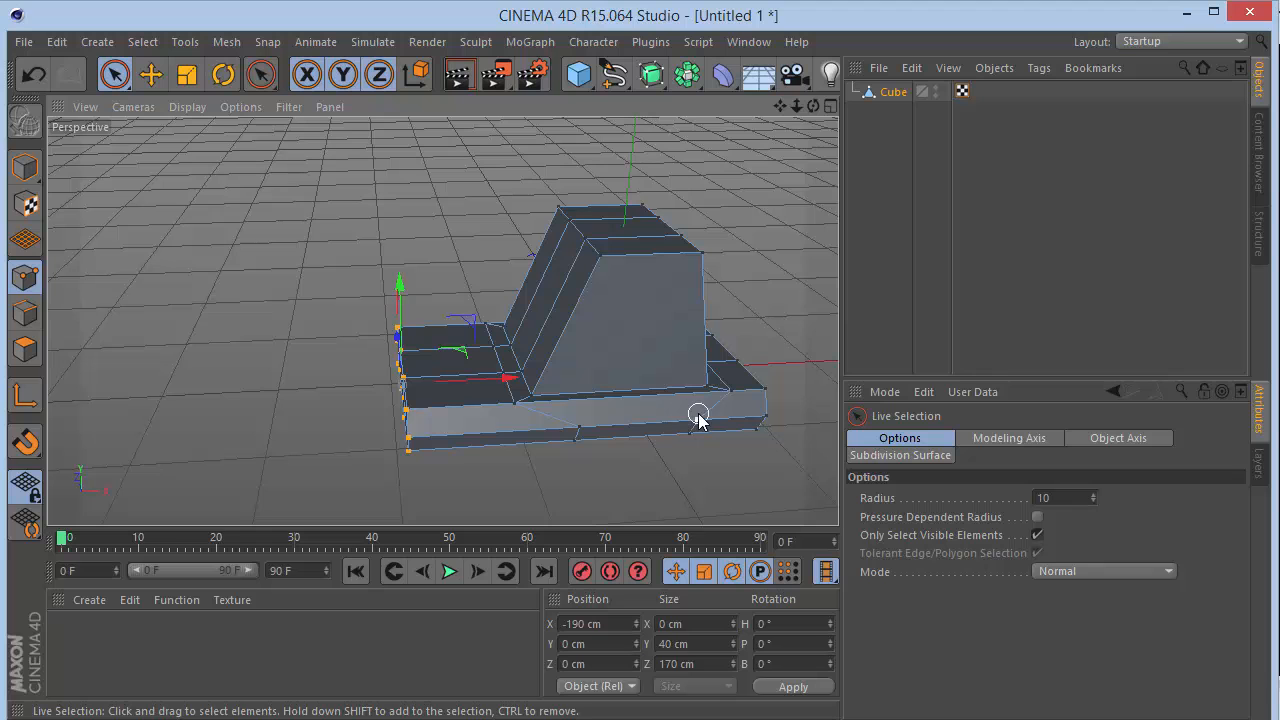
pyautogui.click(580, 428)
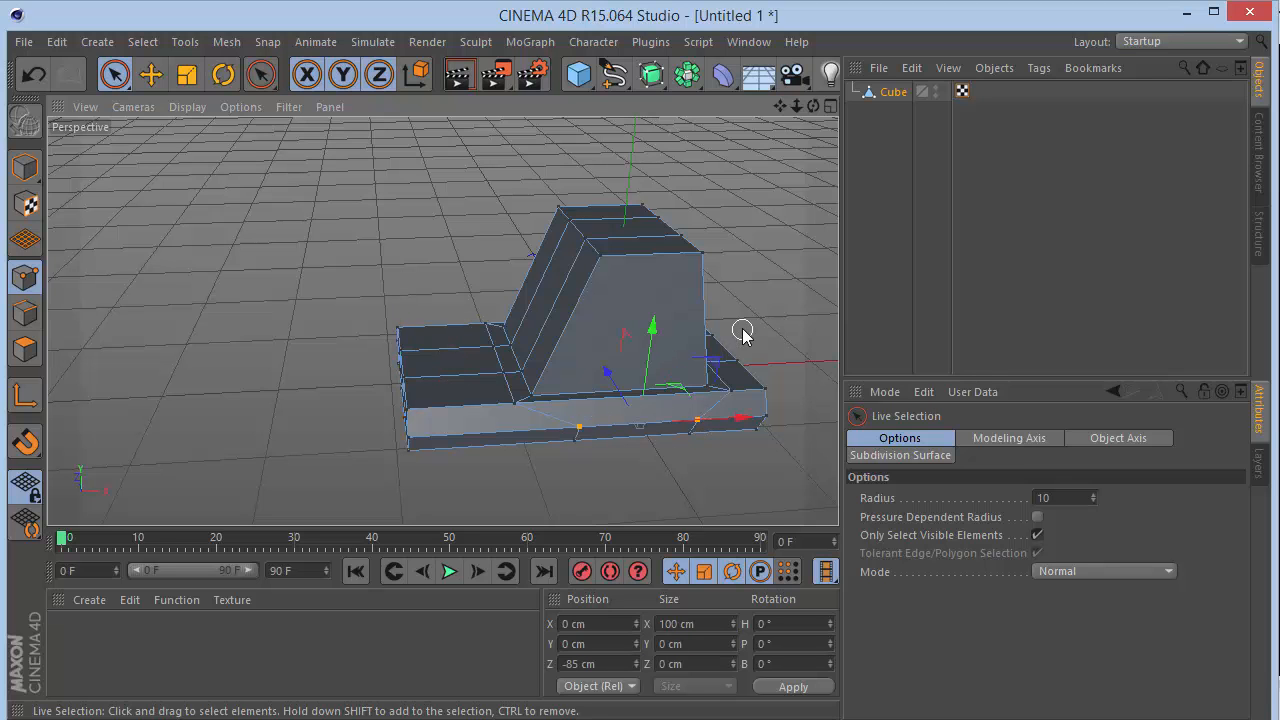
pyautogui.moveTo(813, 105)
pyautogui.mouseDown()
pyautogui.moveTo(443, 320)
pyautogui.moveTo(813, 105)
pyautogui.mouseUp()
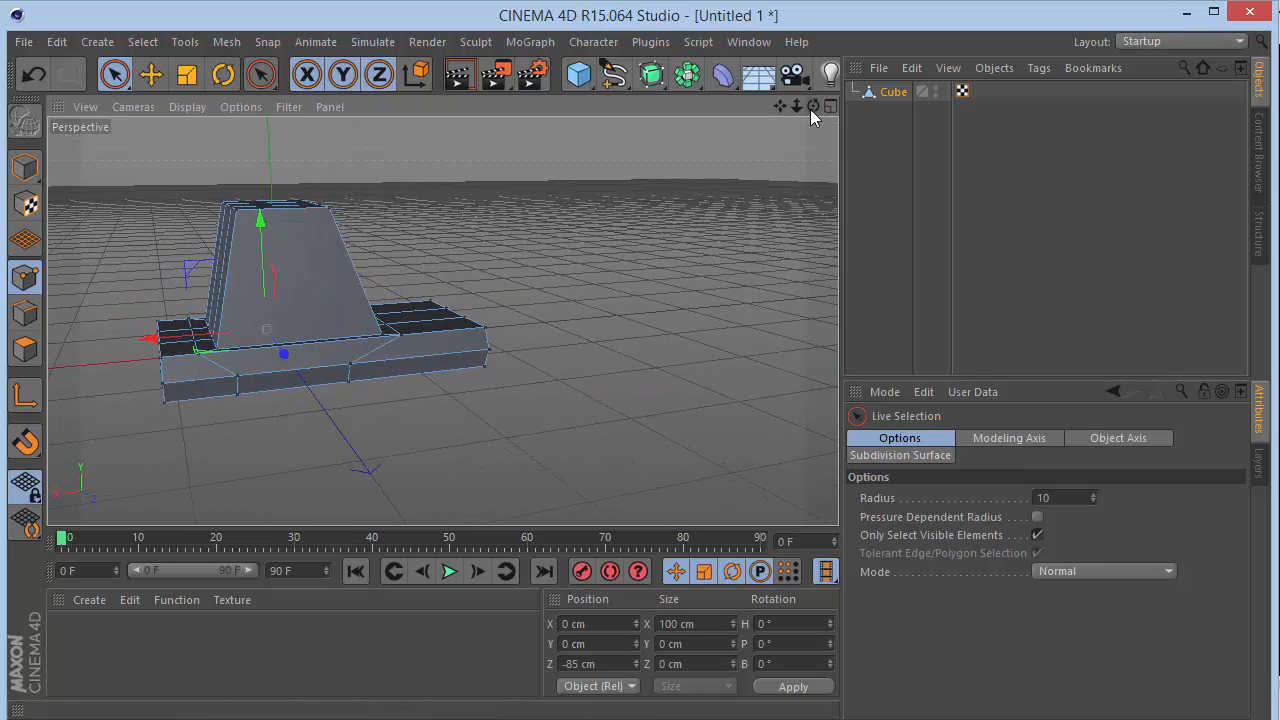
pyautogui.click(350, 367)
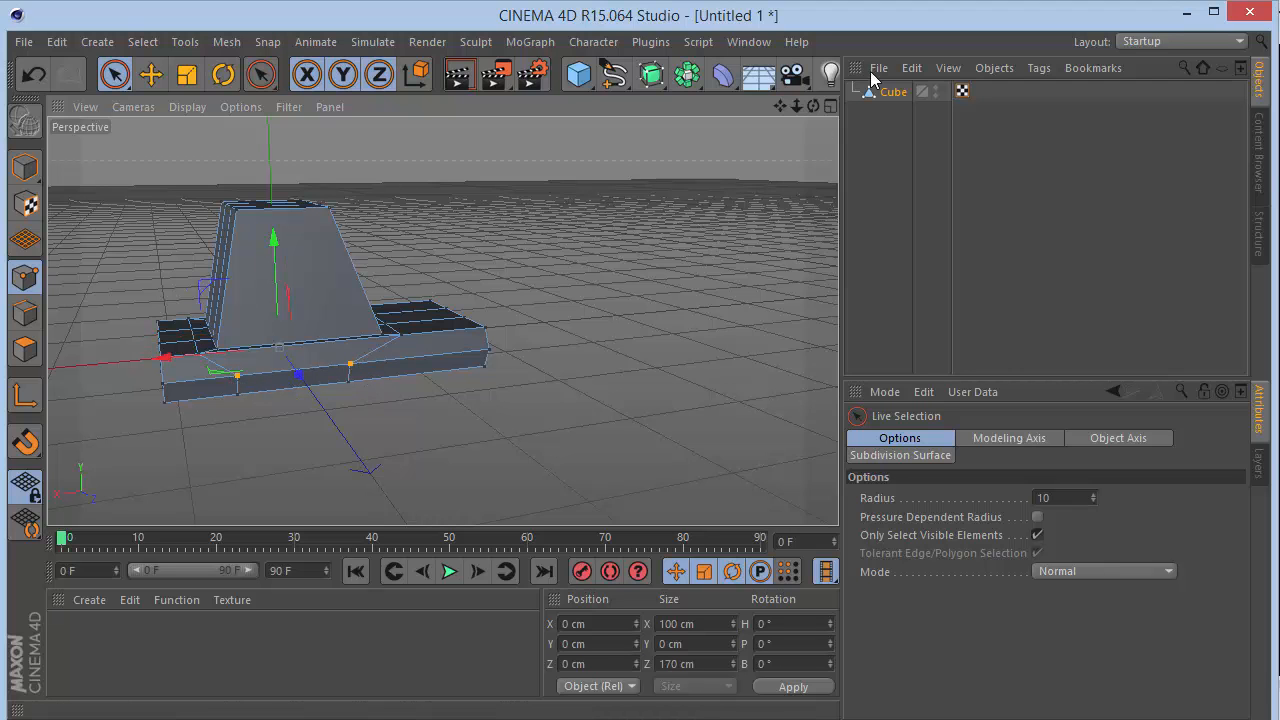
pyautogui.moveTo(812, 107); pyautogui.dragTo(750, 555)
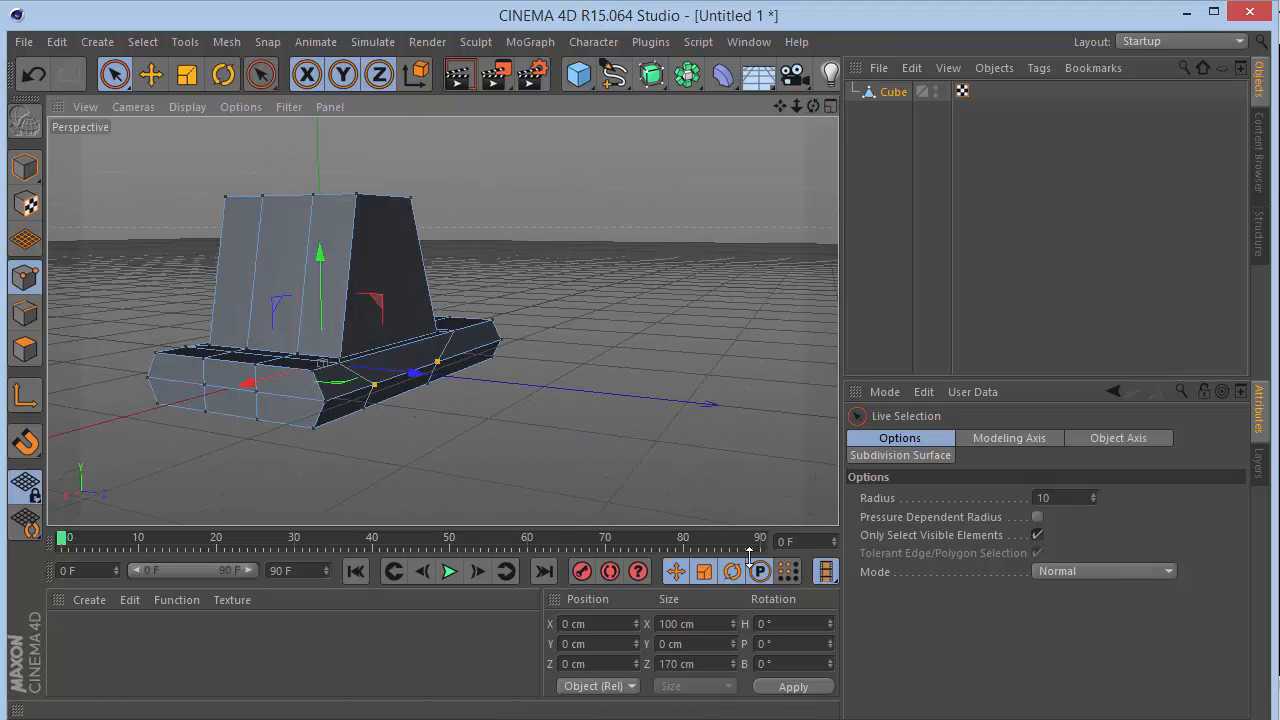
pyautogui.click(708, 663)
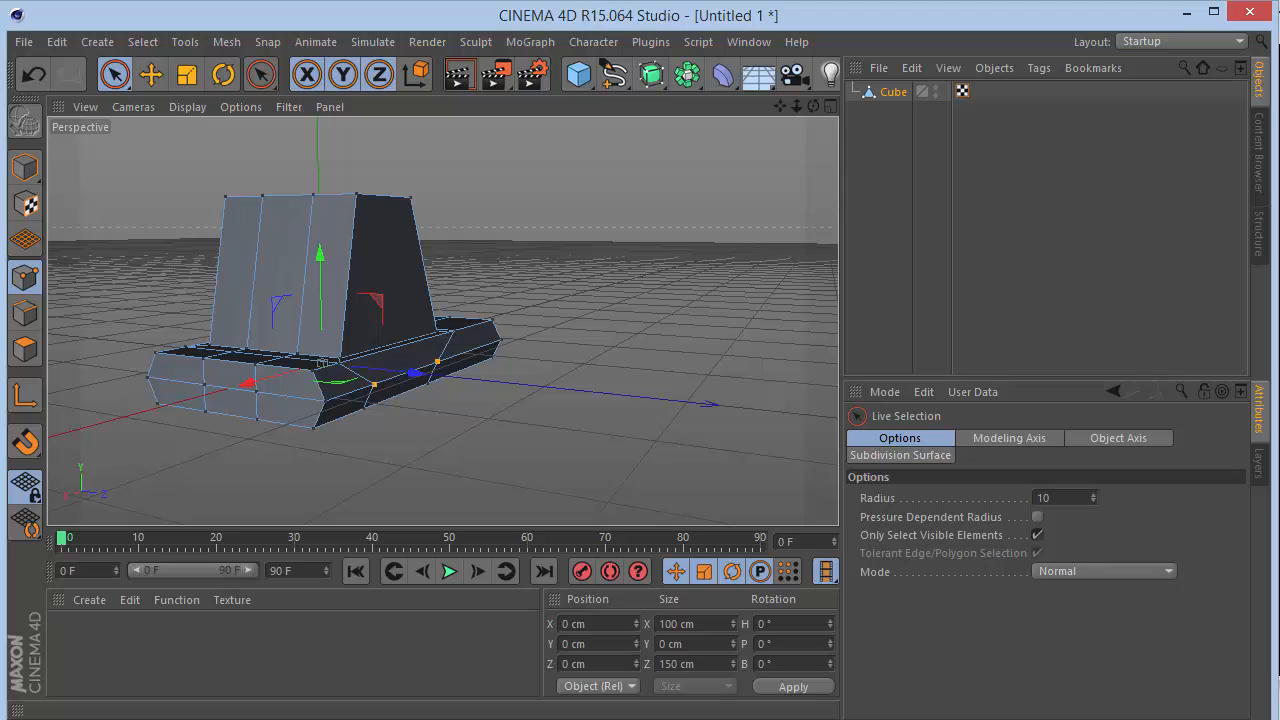
pyautogui.press('Return')
# In polygon mode, select the full loop of side polygons around the cabin block with Loop Selection
pyautogui.scroll(4, 353, 392)
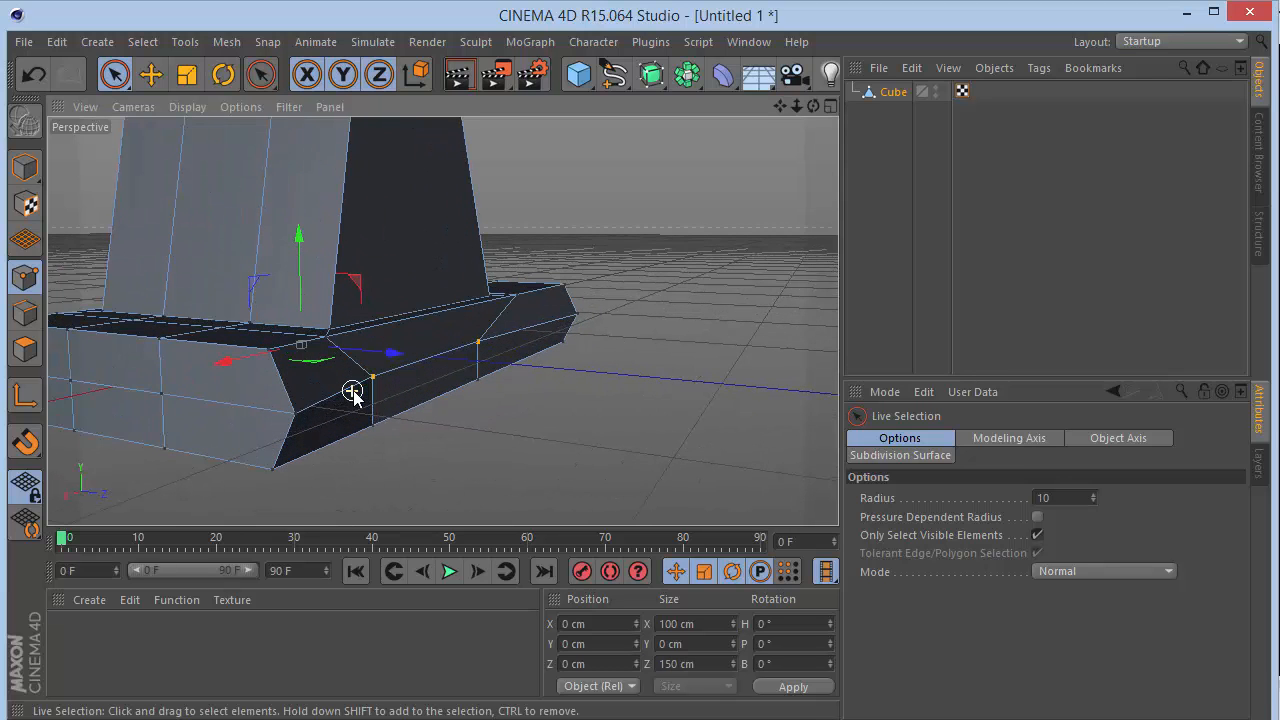
pyautogui.moveTo(815, 107); pyautogui.dragTo(441, 321)
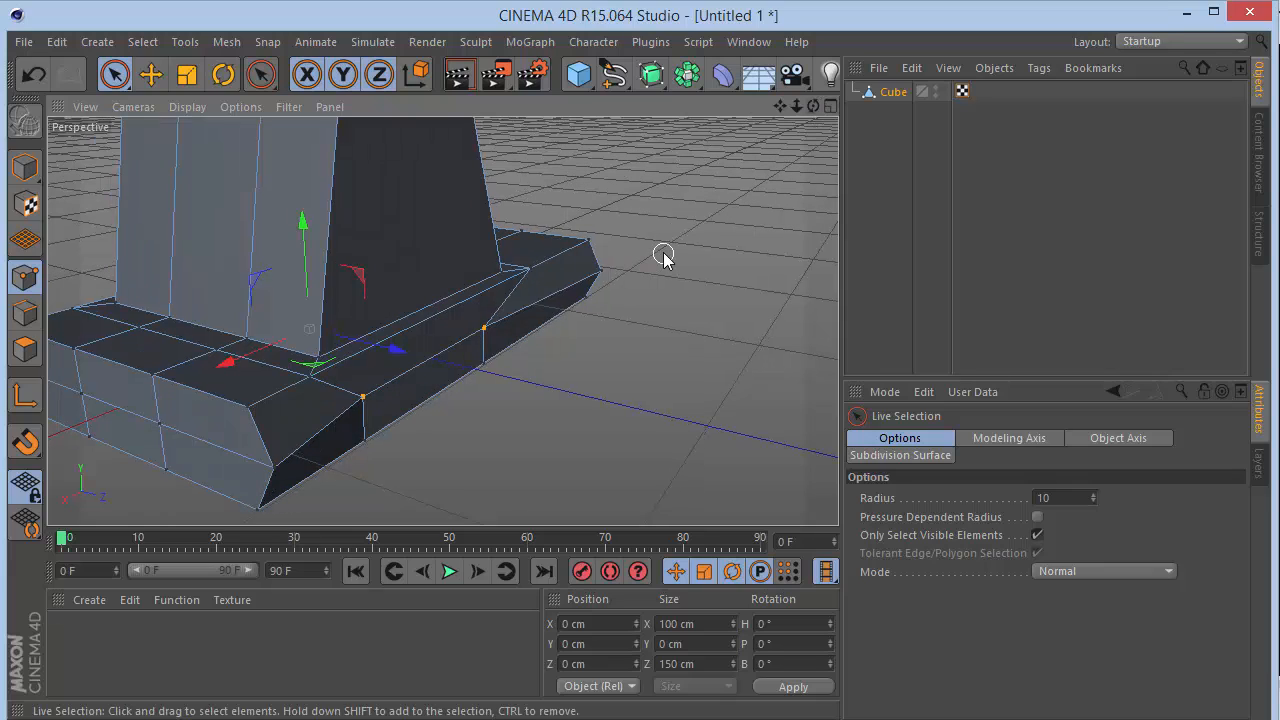
pyautogui.moveTo(814, 107); pyautogui.dragTo(441, 321)
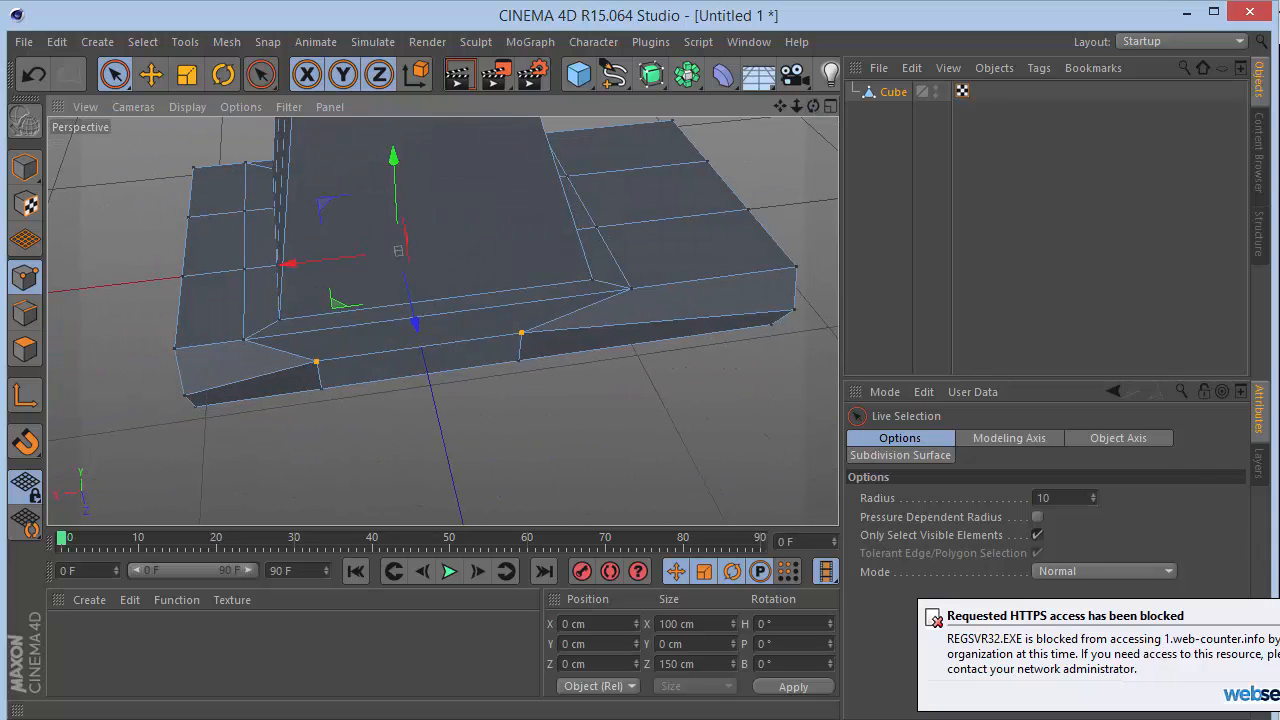
pyautogui.moveTo(798, 108)
pyautogui.mouseDown()
pyautogui.moveTo(818, 106)
pyautogui.moveTo(788, 108)
pyautogui.mouseUp()
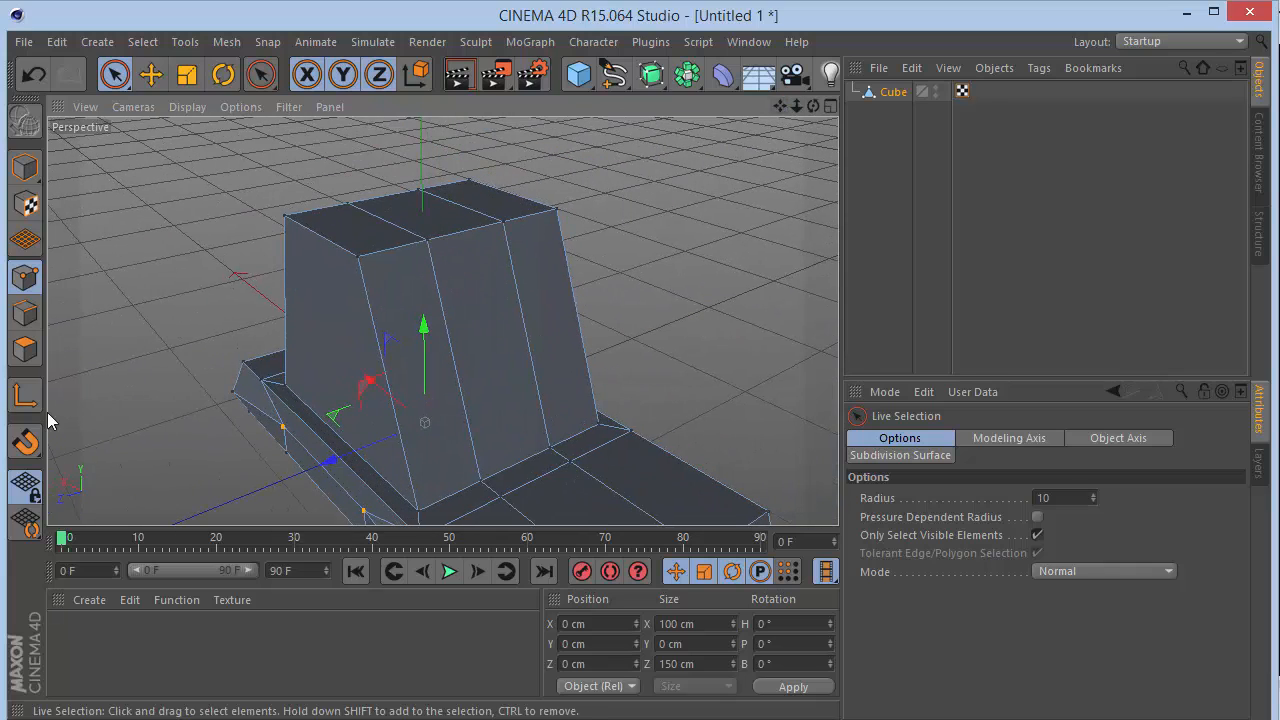
pyautogui.click(26, 345)
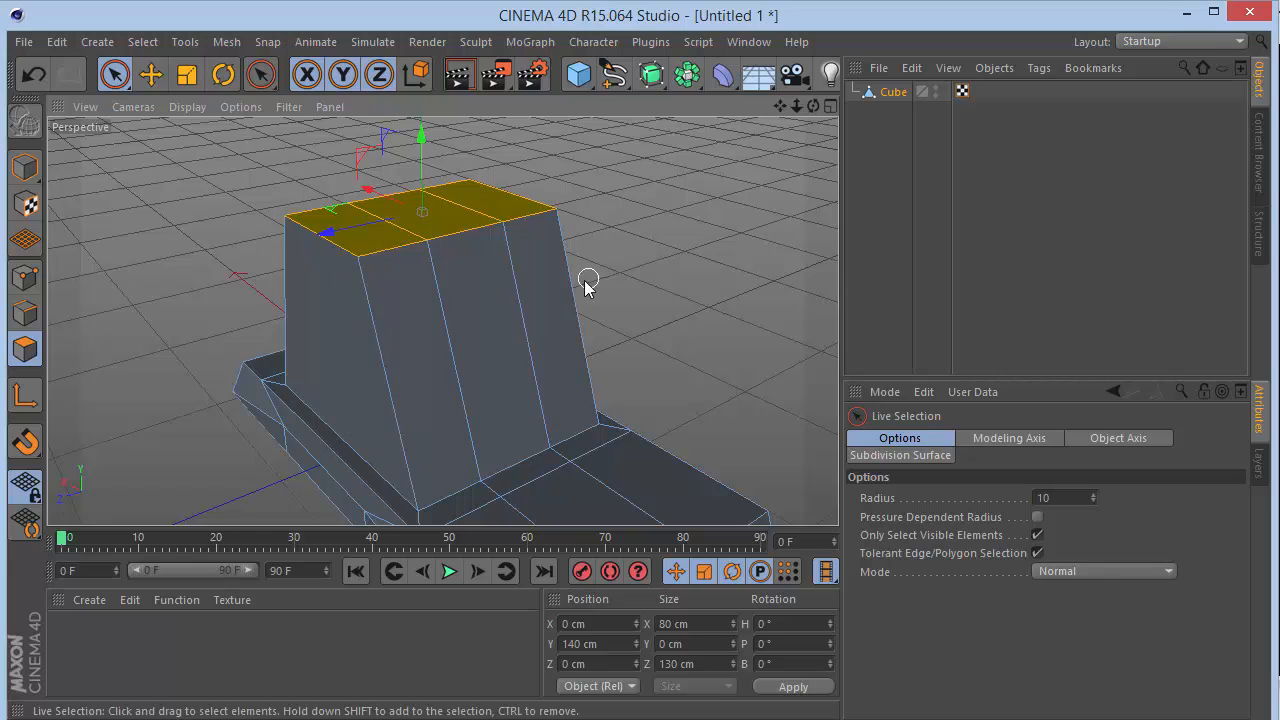
pyautogui.click(423, 365)
pyautogui.moveTo(423, 366); pyautogui.dragTo(537, 329)
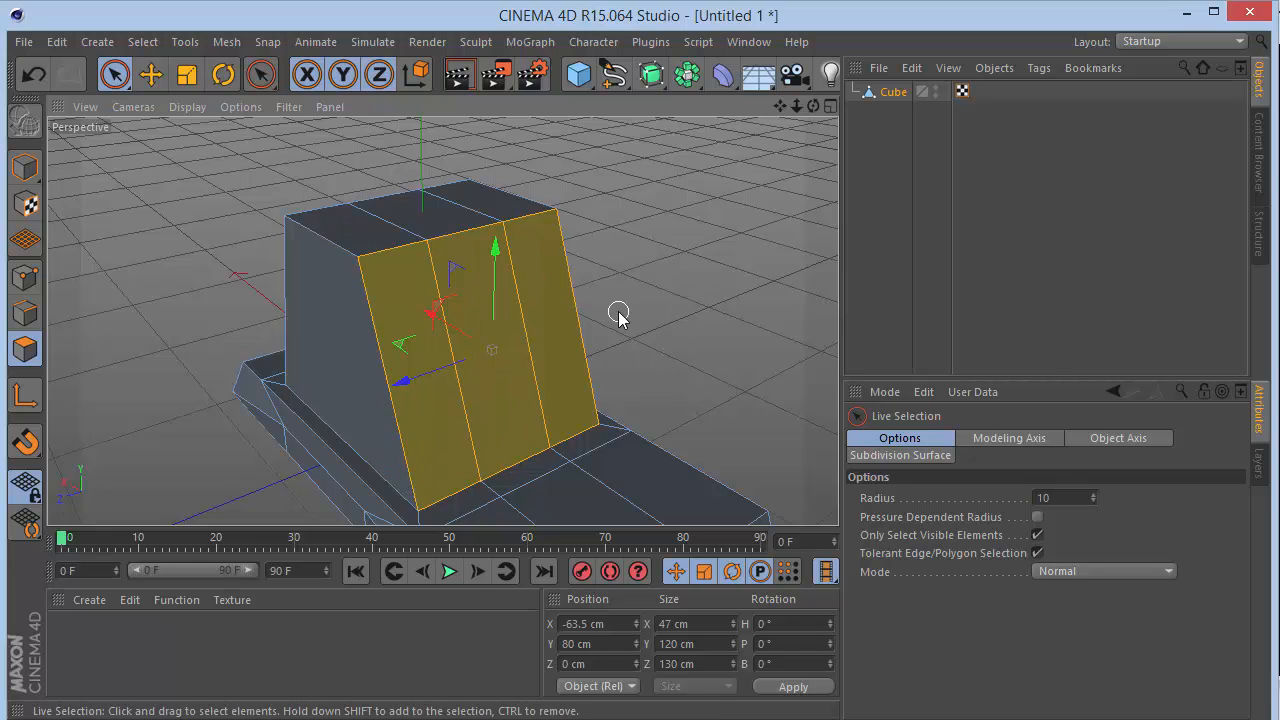
pyautogui.press('u')
pyautogui.press('l')
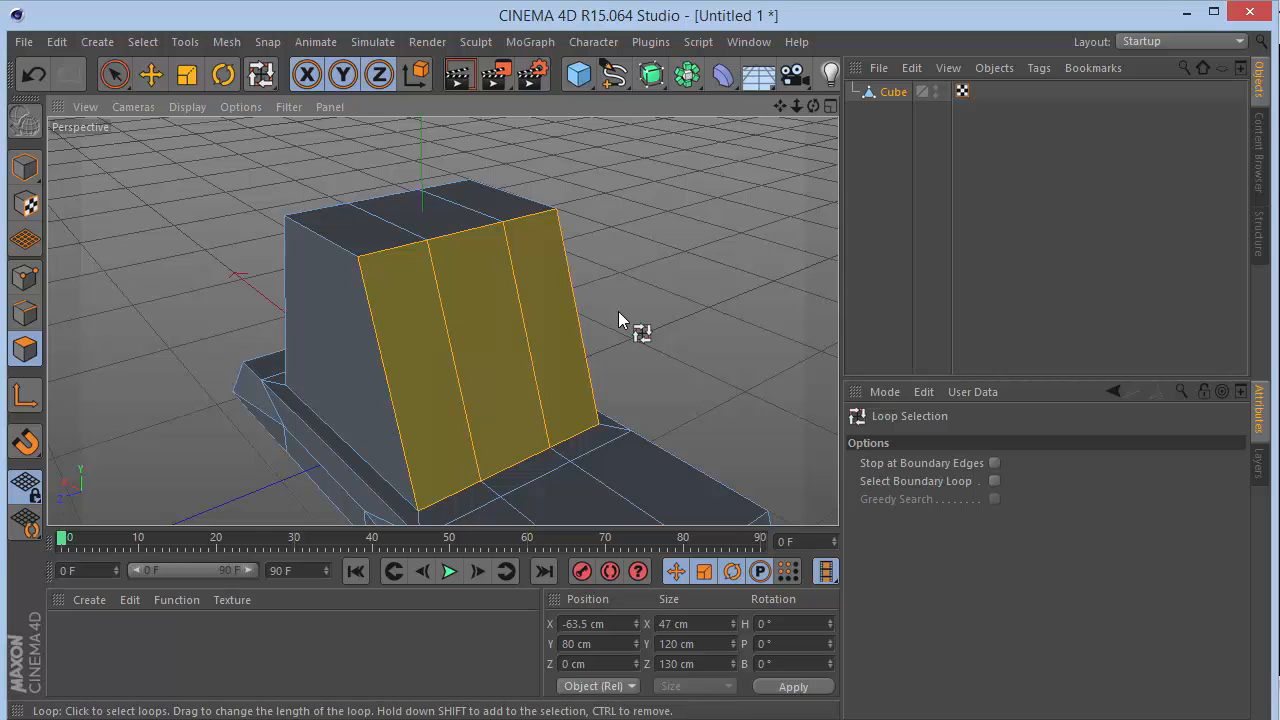
pyautogui.click(143, 42)
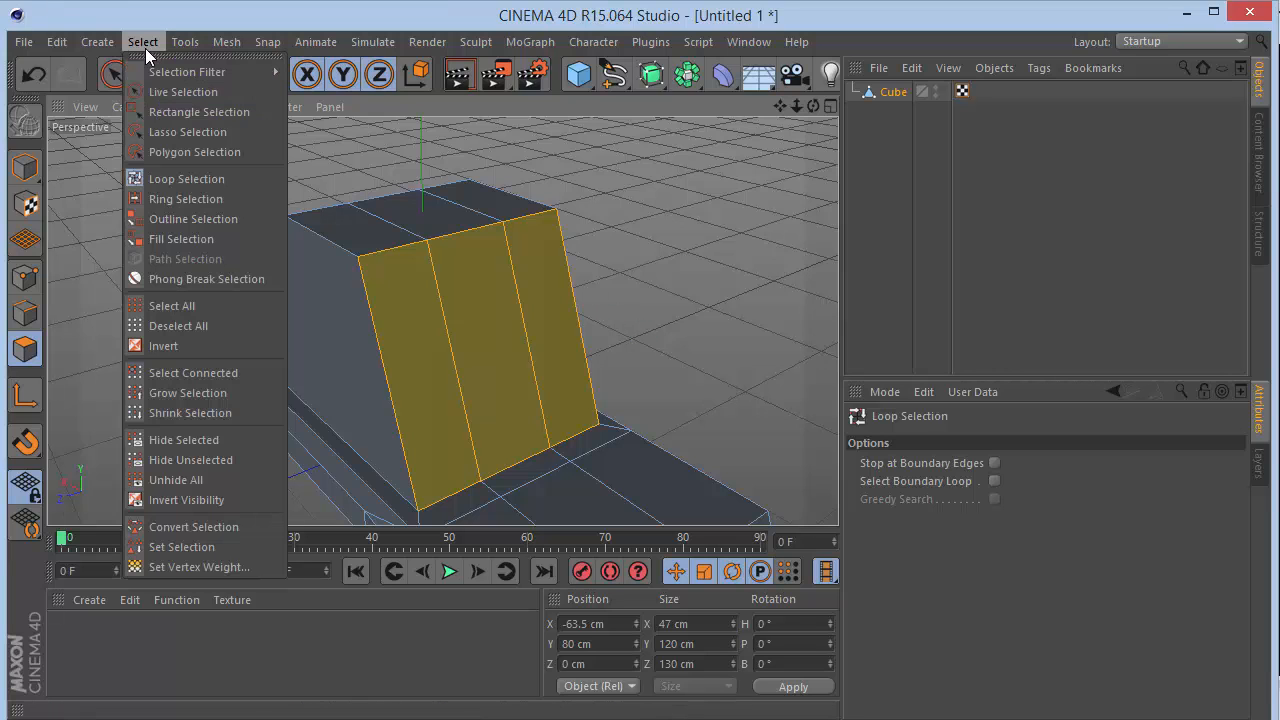
pyautogui.click(180, 178)
pyautogui.keyDown('shift'); pyautogui.click(402, 337); pyautogui.keyUp('shift')
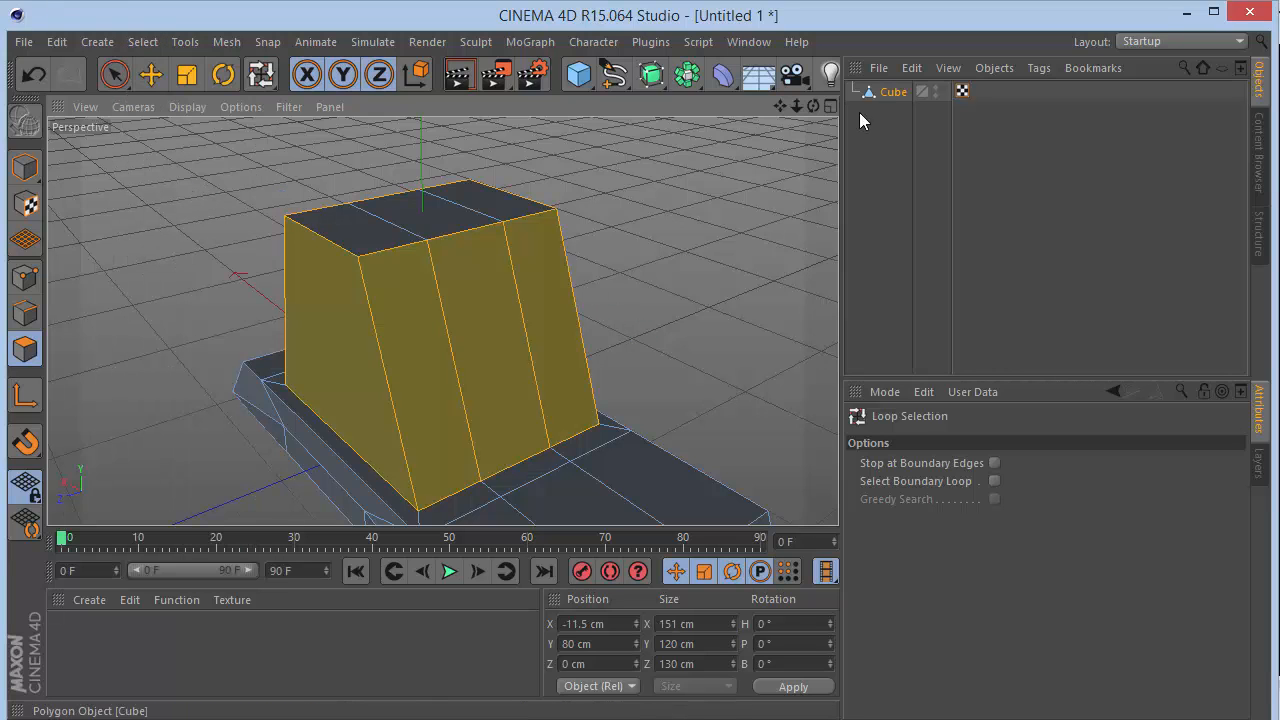
# Inset the cabin's selected side polygons using Extrude Inner with an offset of 6 cm
pyautogui.moveTo(813, 106); pyautogui.dragTo(765, 121)
pyautogui.press('i')
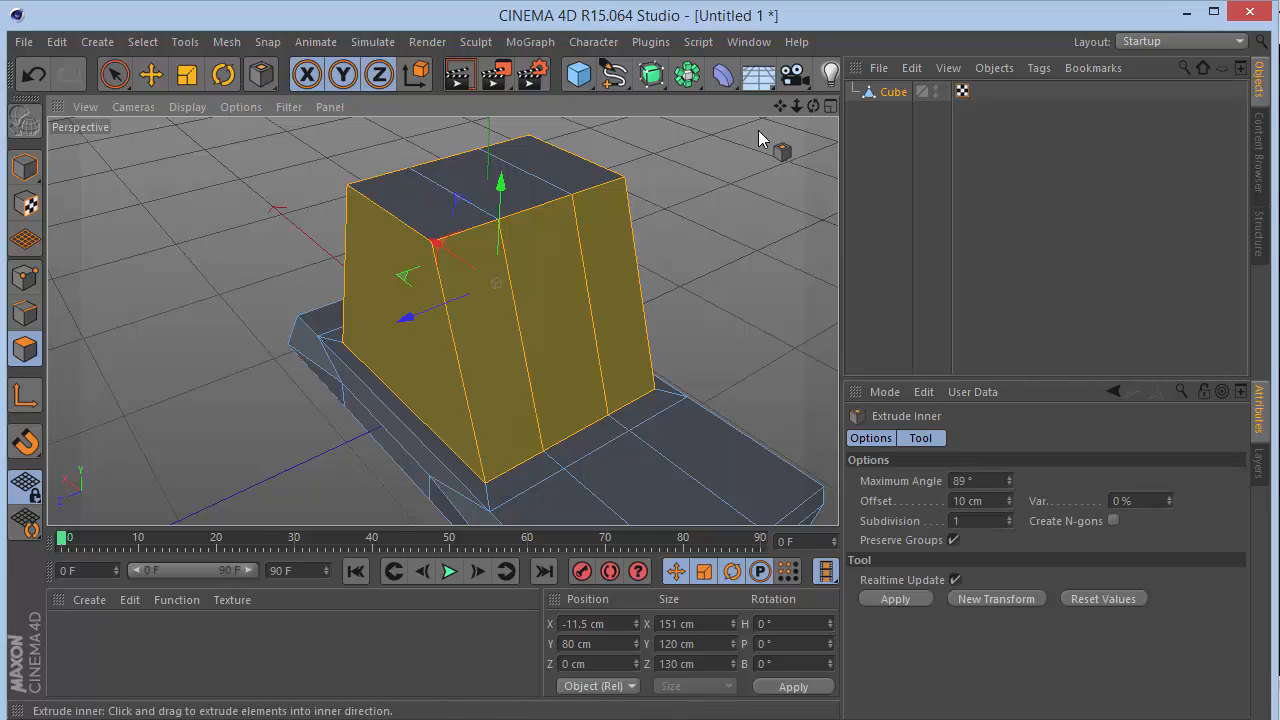
pyautogui.doubleClick(1000, 502)
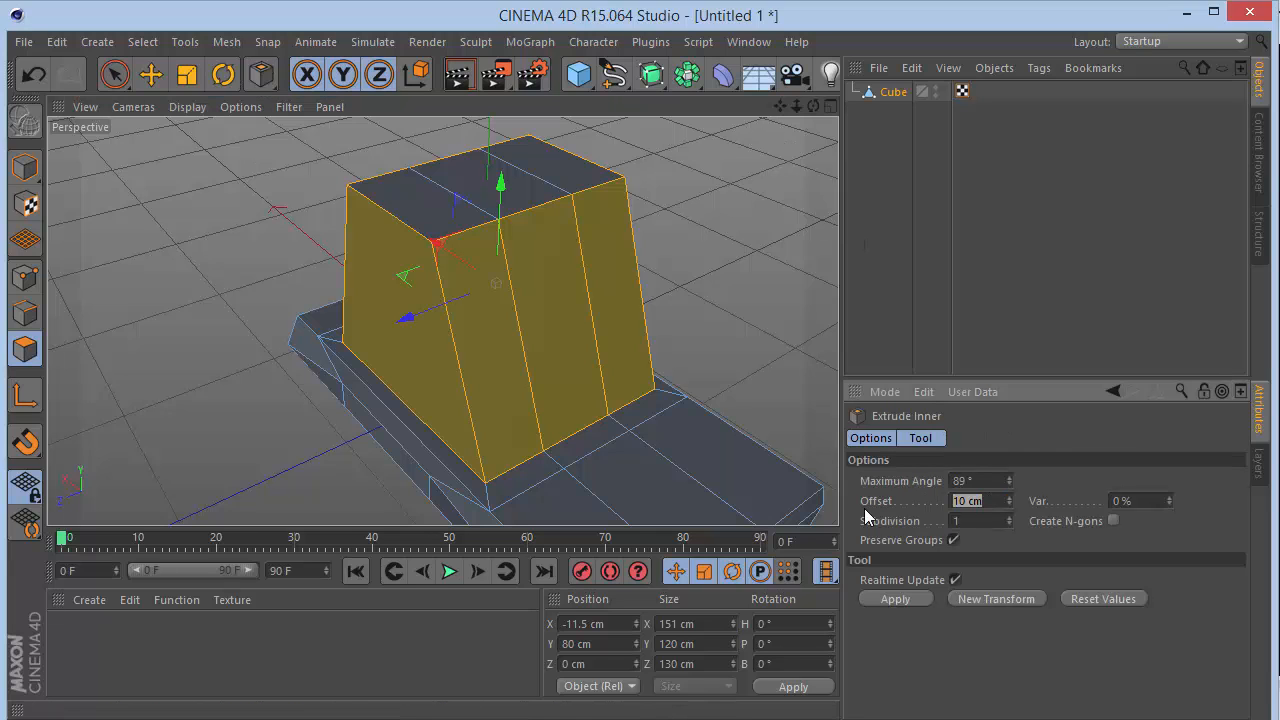
pyautogui.write('6')
pyautogui.press('Return')
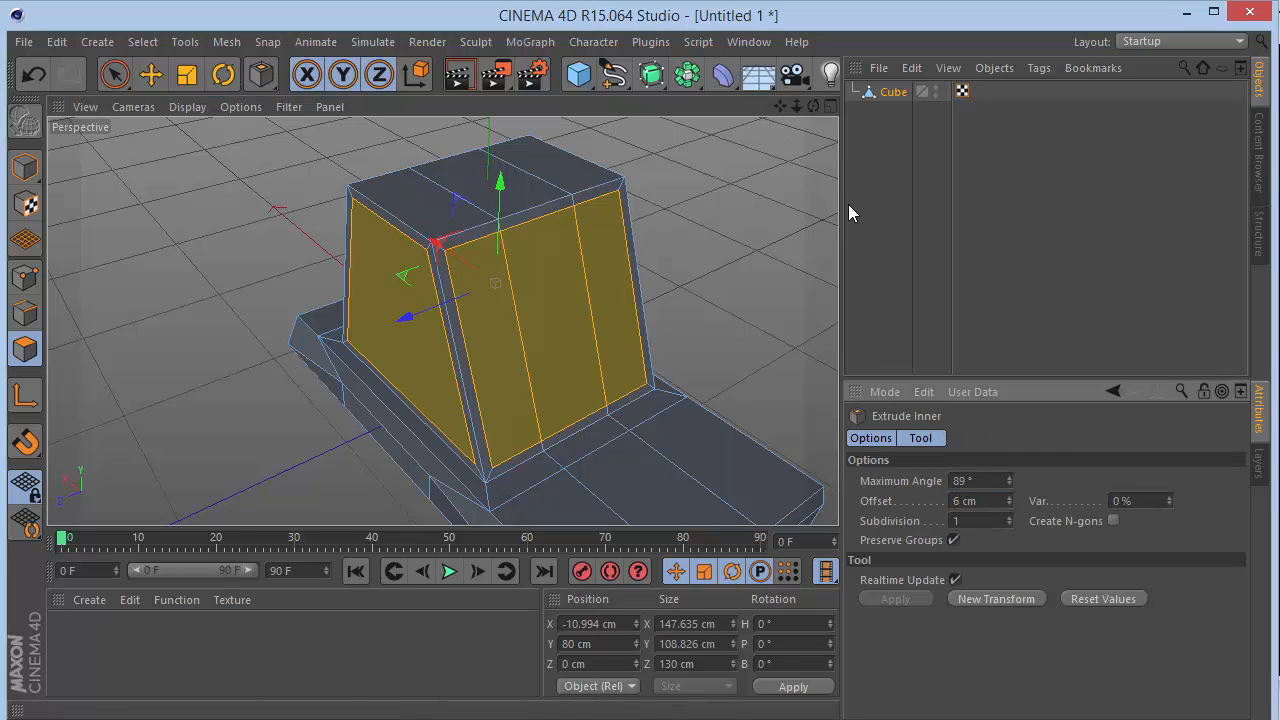
# Extrude the inset window polygons inward with an offset of -5 cm
pyautogui.moveTo(811, 107); pyautogui.dragTo(690, 308)
pyautogui.press('d')
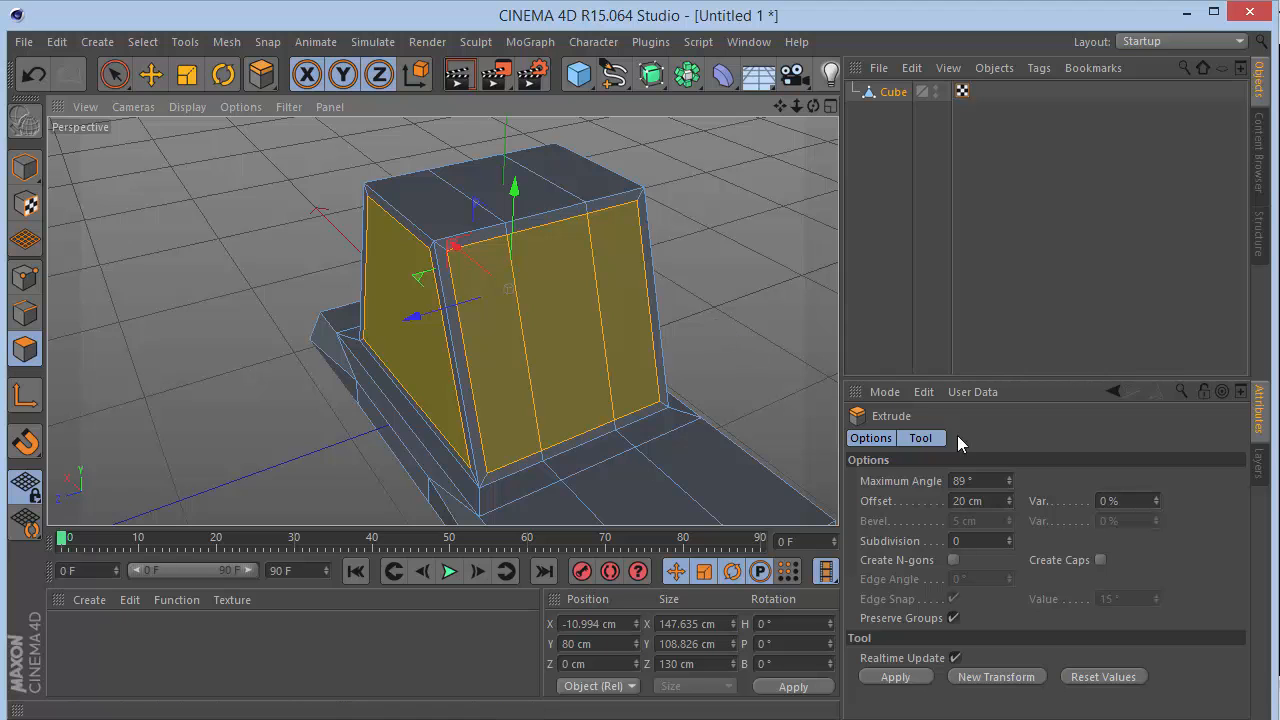
pyautogui.click(988, 500)
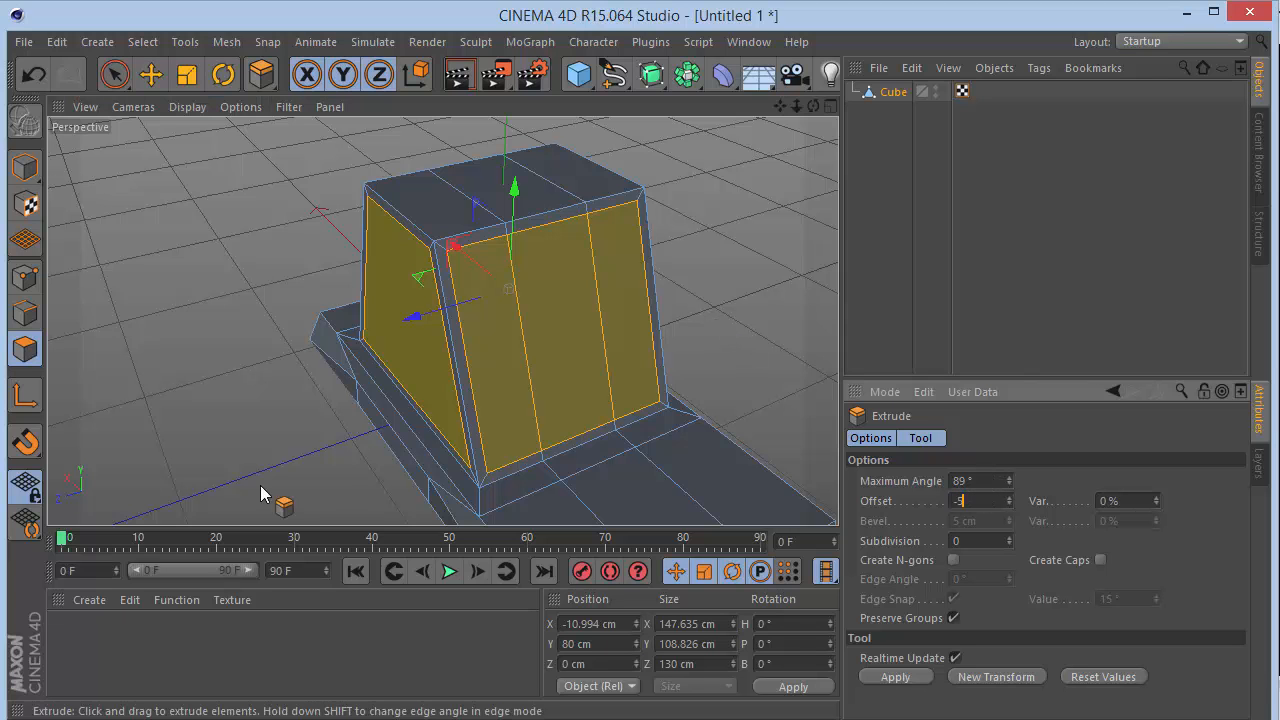
pyautogui.write('-5')
pyautogui.press('Return')
# Store the recessed window polygons as a polygon selection tag on the Cube
pyautogui.moveTo(813, 106); pyautogui.dragTo(441, 321)
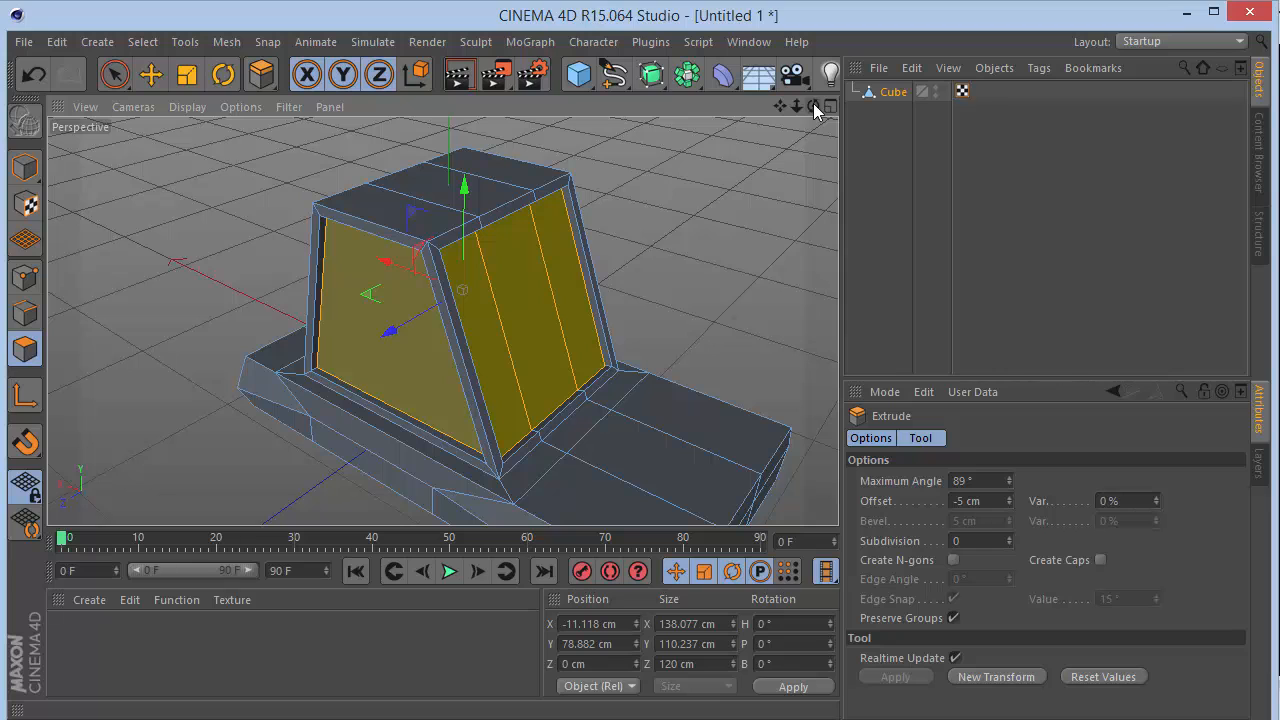
pyautogui.click(142, 41)
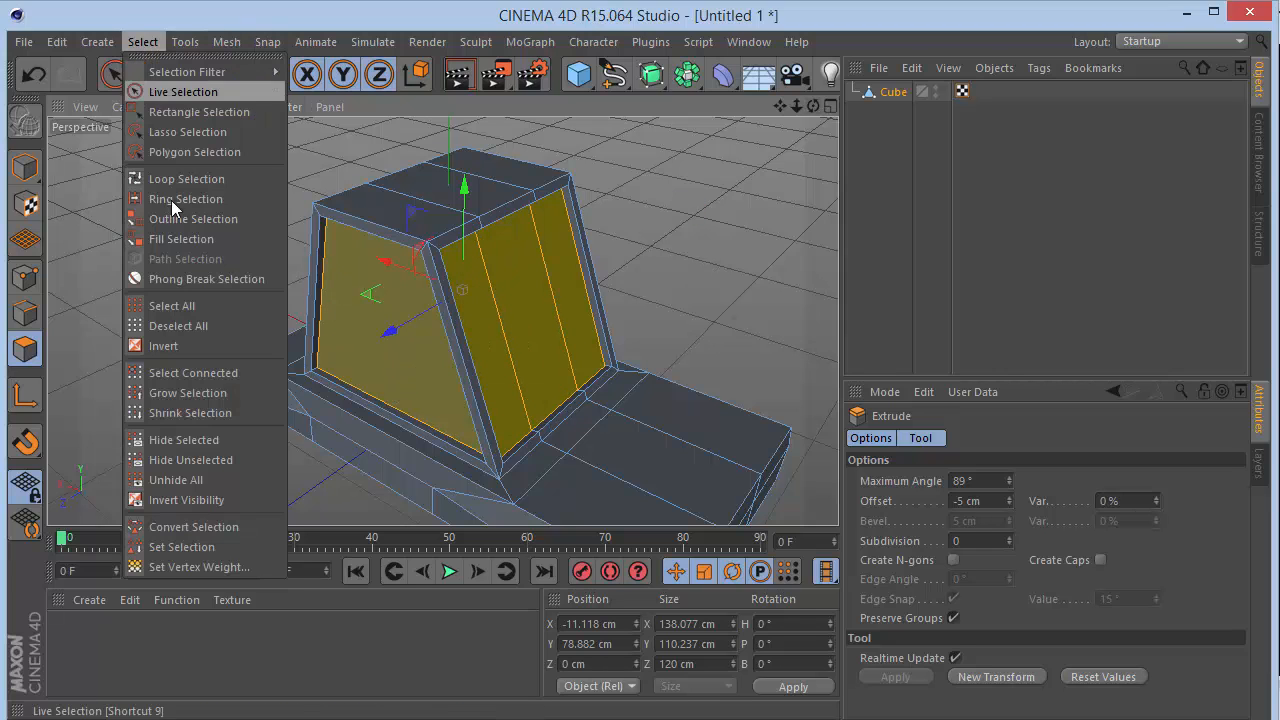
pyautogui.click(195, 545)
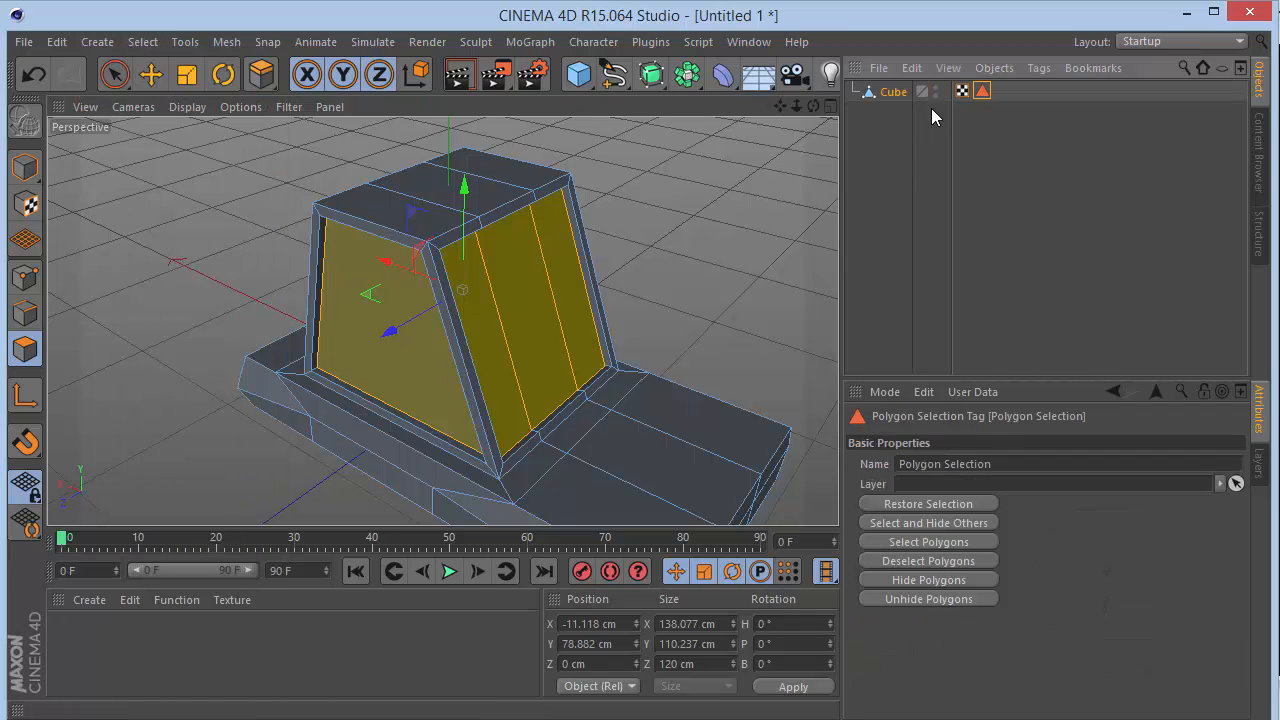
pyautogui.press('d')
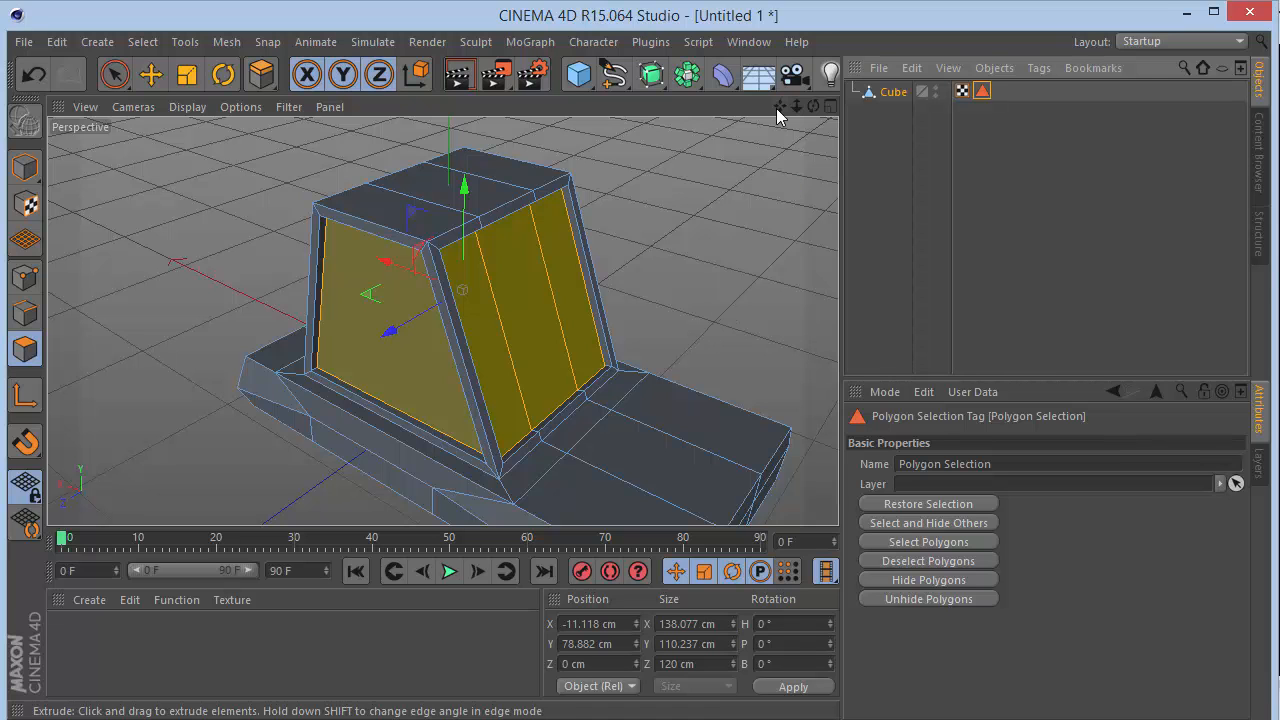
# Select the upper and lower outer polygons on both sides of the car's front end with Live Selection
pyautogui.moveTo(780, 106); pyautogui.dragTo(813, 107)
pyautogui.keyDown('alt'); pyautogui.moveTo(442, 320); pyautogui.dragTo(442, 320); pyautogui.keyUp('alt')
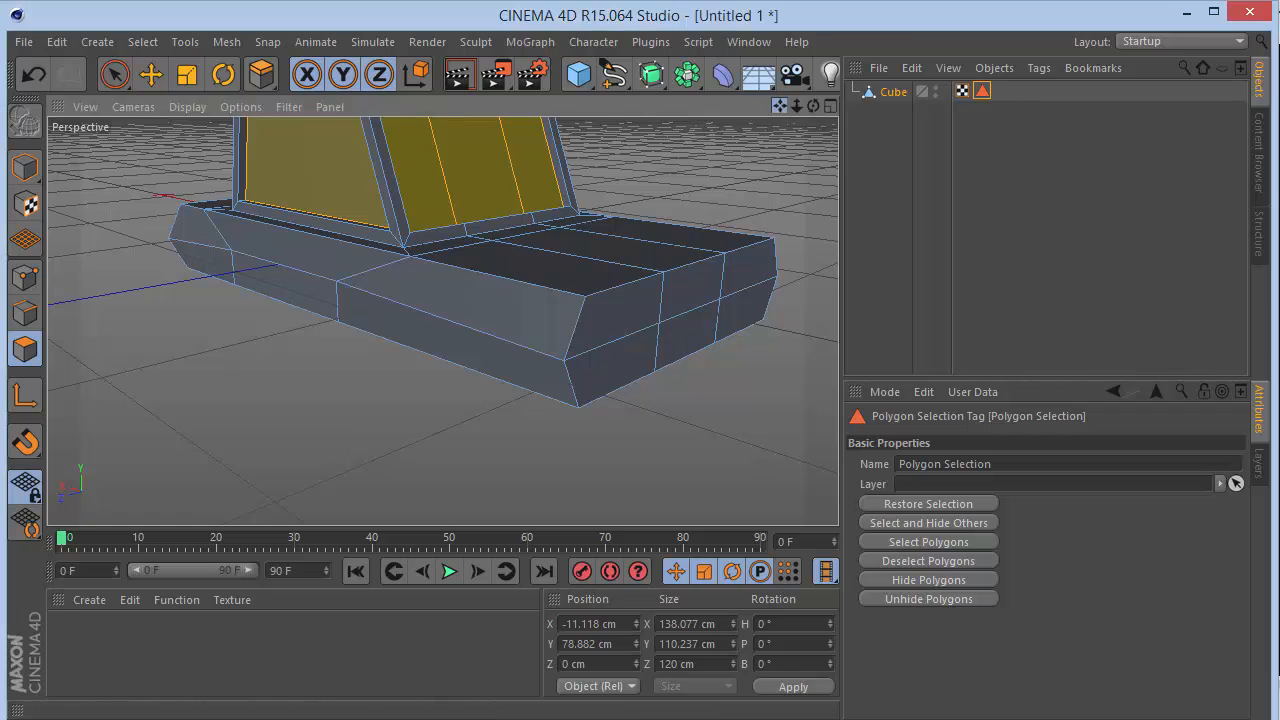
pyautogui.moveTo(813, 106); pyautogui.dragTo(776, 107)
pyautogui.click(114, 74)
pyautogui.click(434, 345)
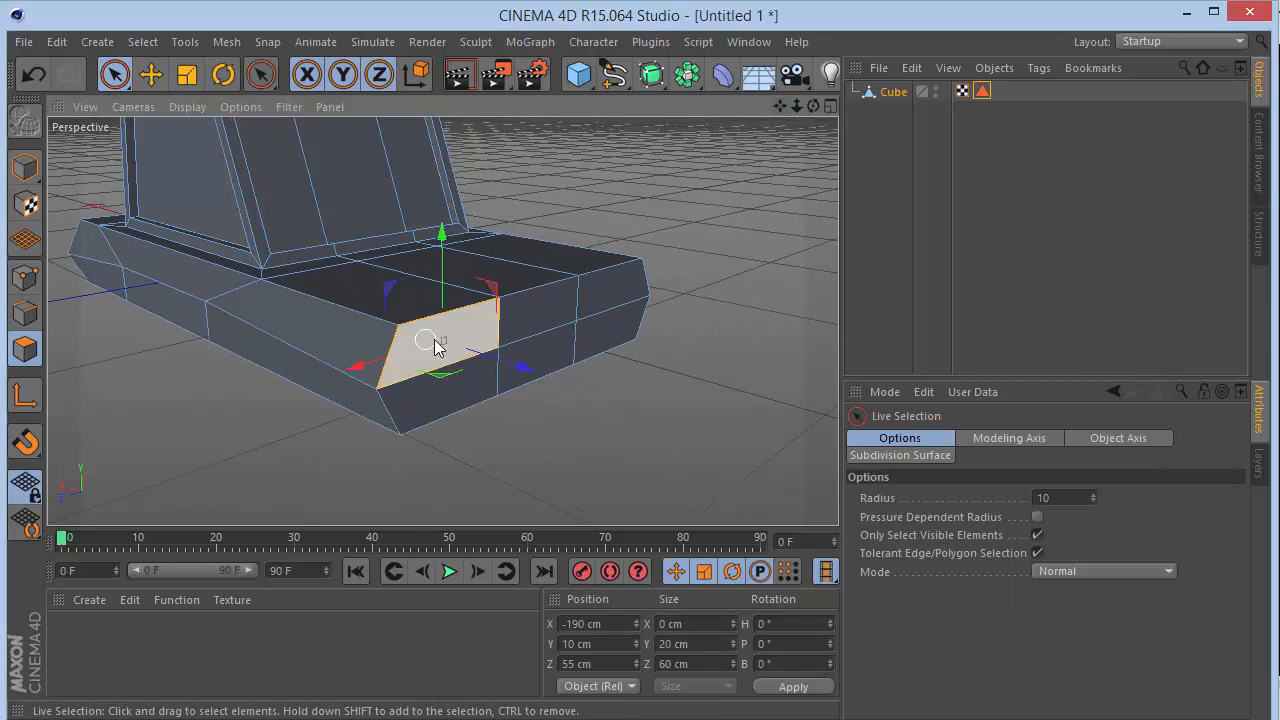
pyautogui.click(445, 395)
pyautogui.keyDown('shift'); pyautogui.click(440, 325); pyautogui.keyUp('shift')
pyautogui.keyDown('shift'); pyautogui.click(608, 309); pyautogui.keyUp('shift')
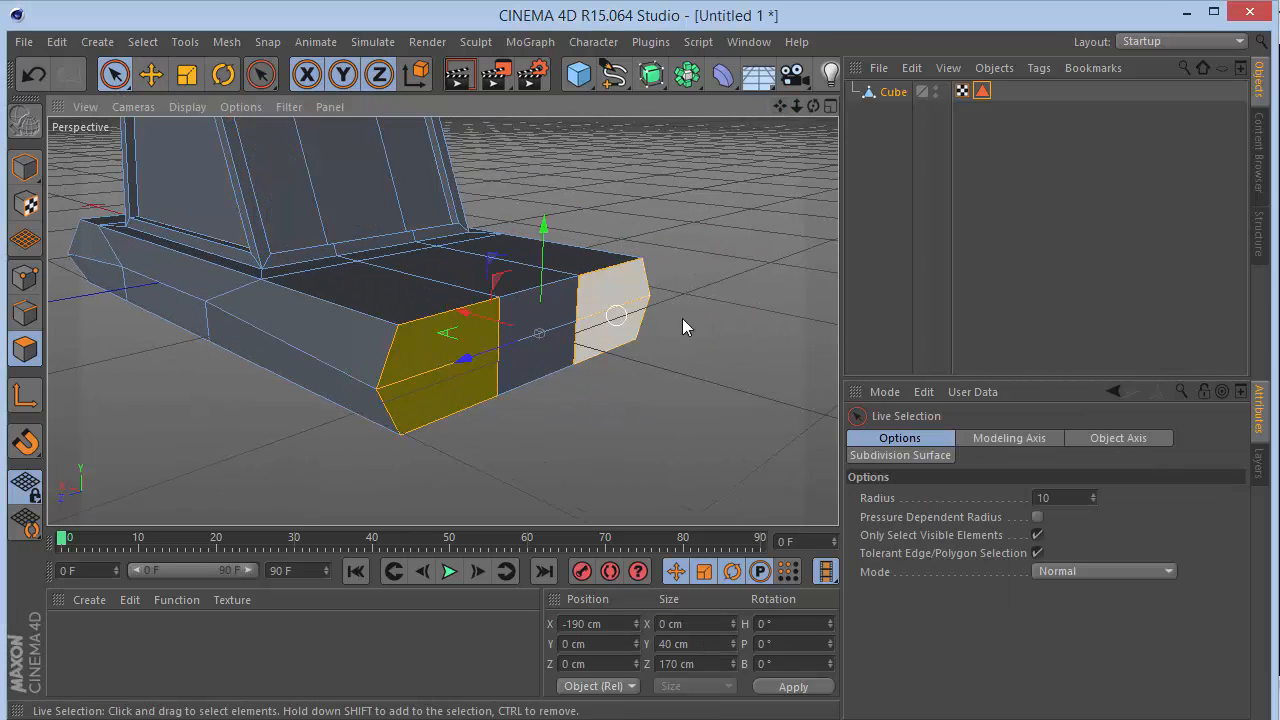
# Inset the two selected front light areas using Extrude Inner with an offset of 5 cm
pyautogui.press('i')
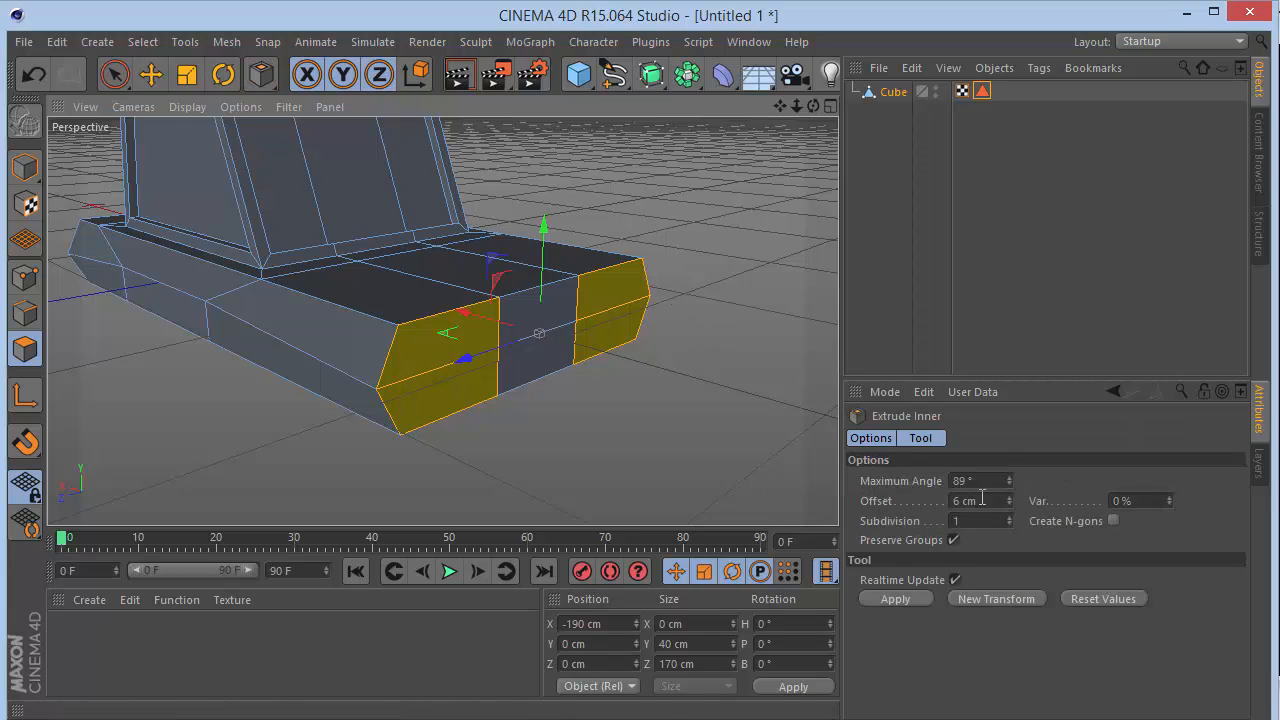
pyautogui.doubleClick(965, 500)
pyautogui.write('5')
pyautogui.press('Return')
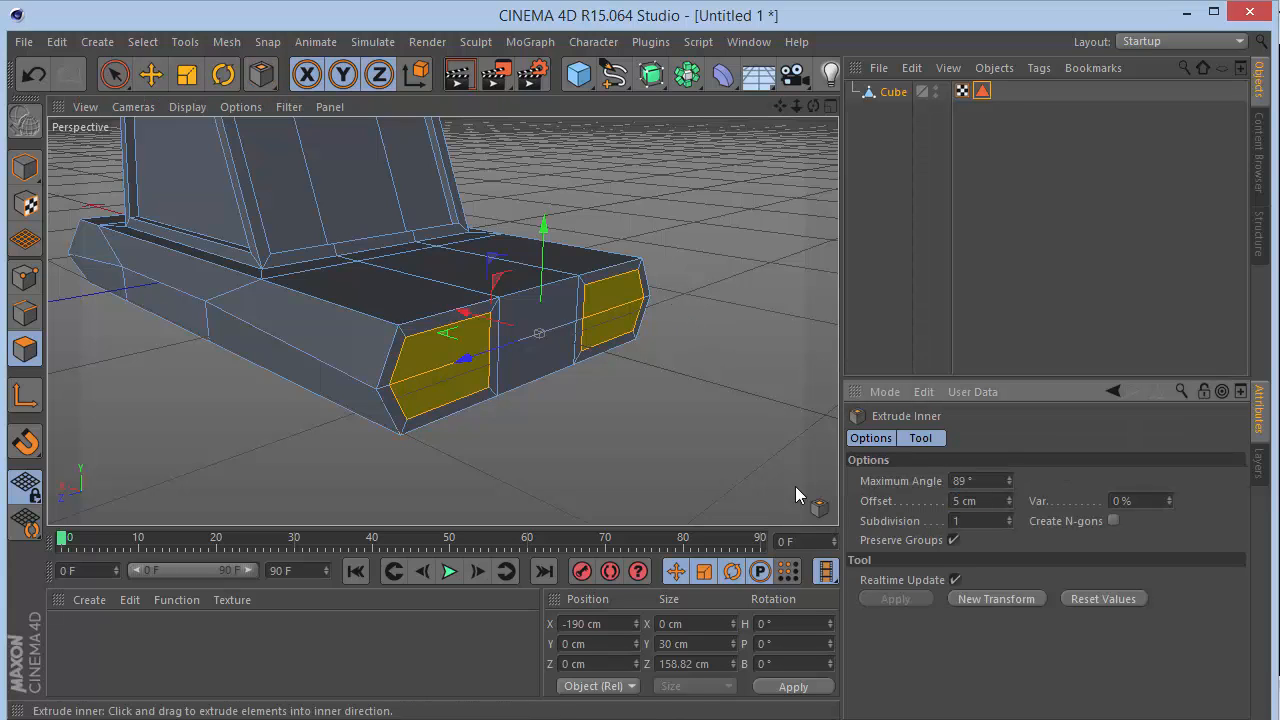
# Extrude the inset front light polygons inward with an offset of -3.5 cm
pyautogui.press('d')
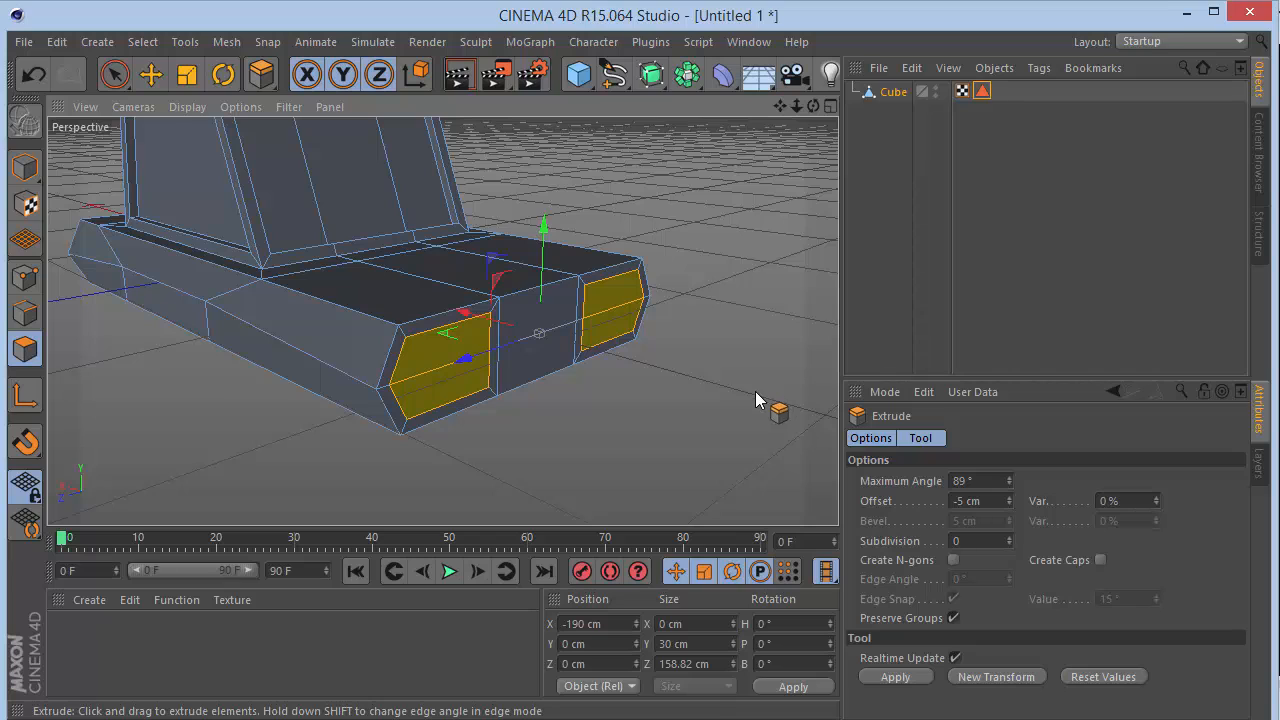
pyautogui.click(997, 505)
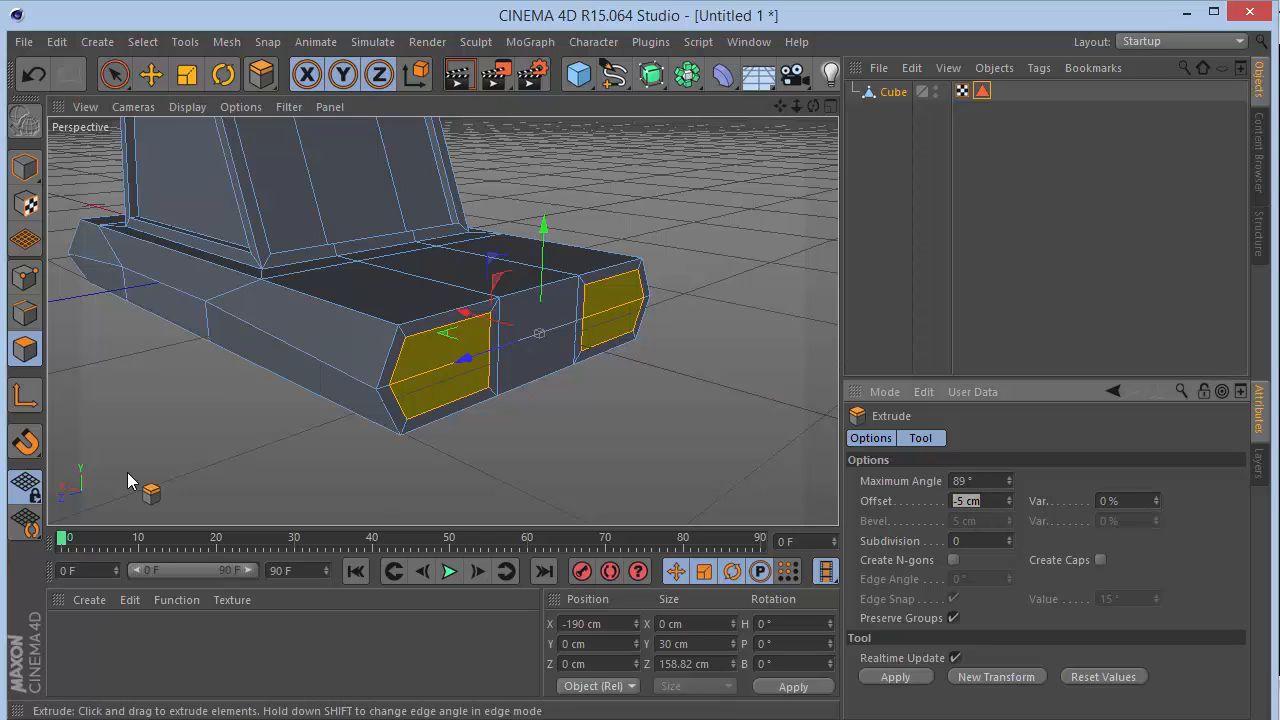
pyautogui.write('-3.5')
pyautogui.press('Return')
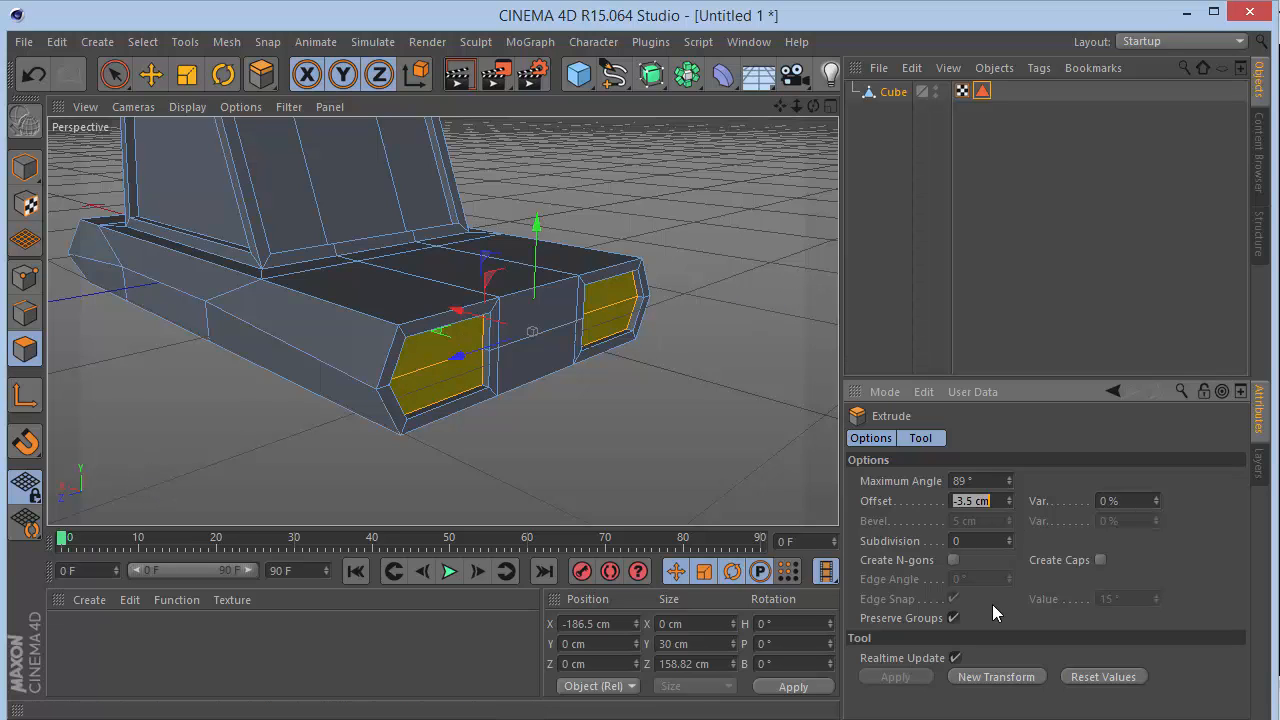
# Inset the recessed front light polygons again using Extrude Inner with an offset of 2 cm
pyautogui.rightClick(688, 232)
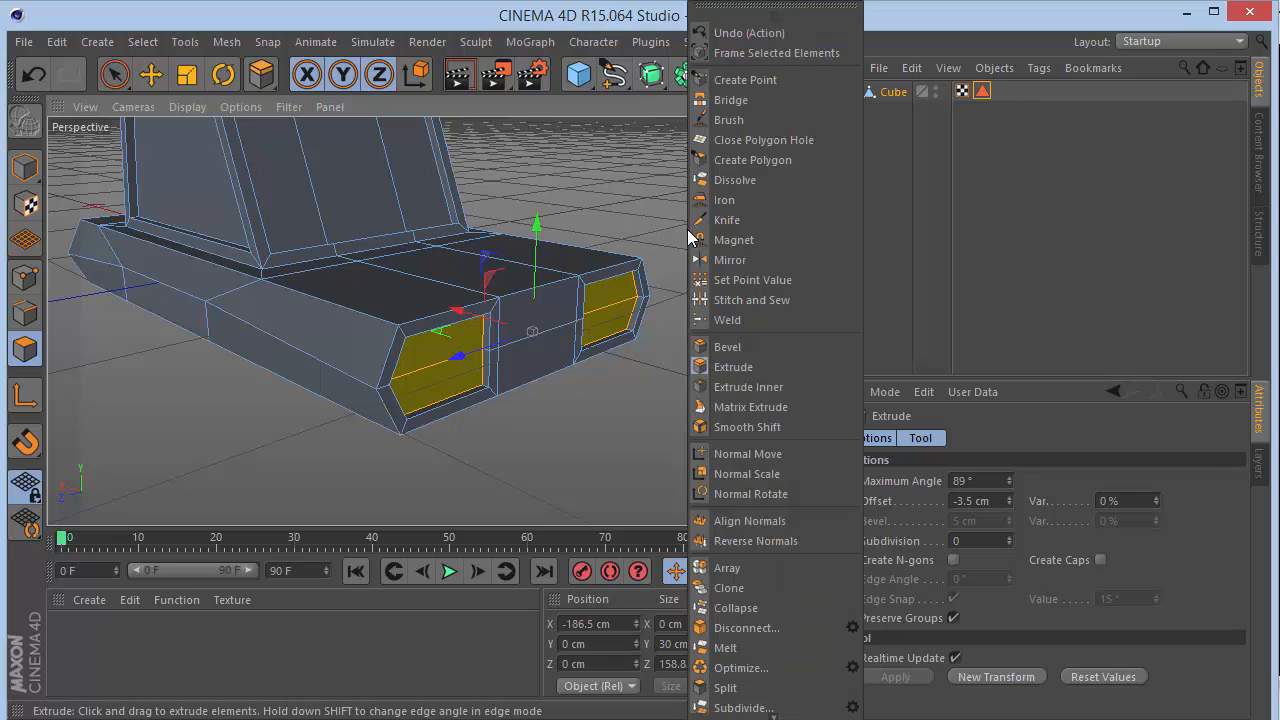
pyautogui.click(737, 386)
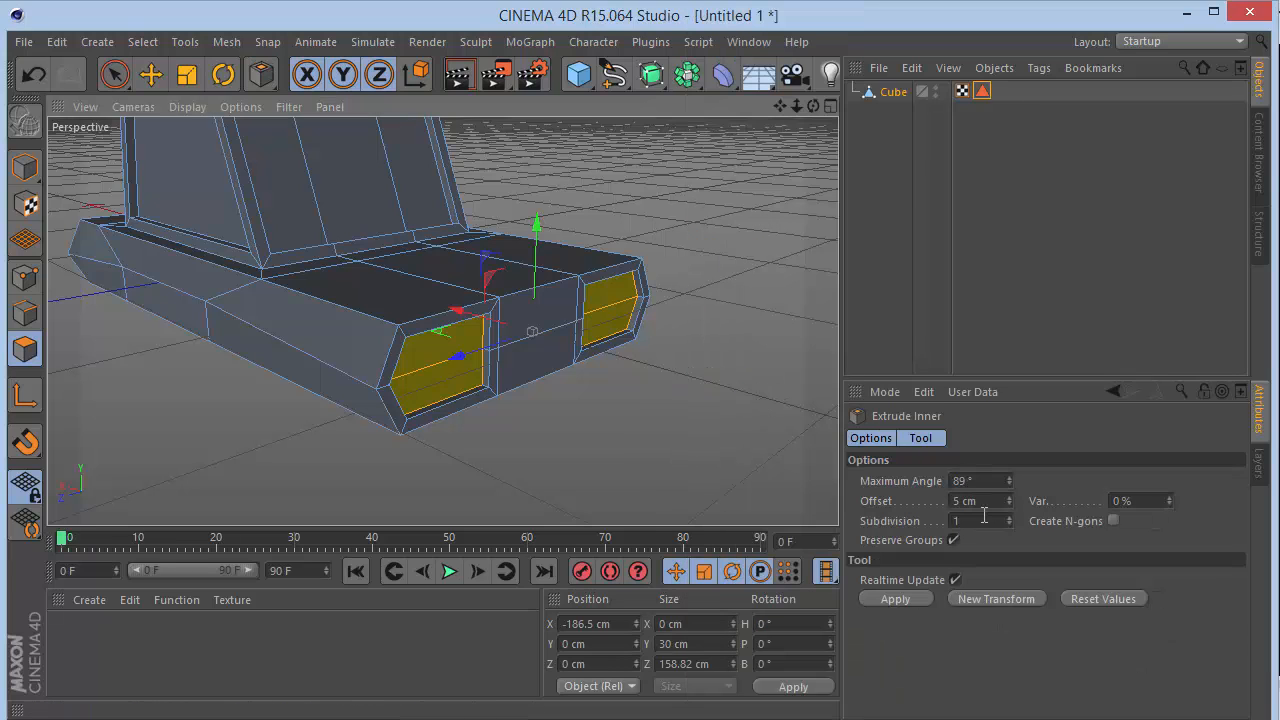
pyautogui.write('2')
pyautogui.press('Return')
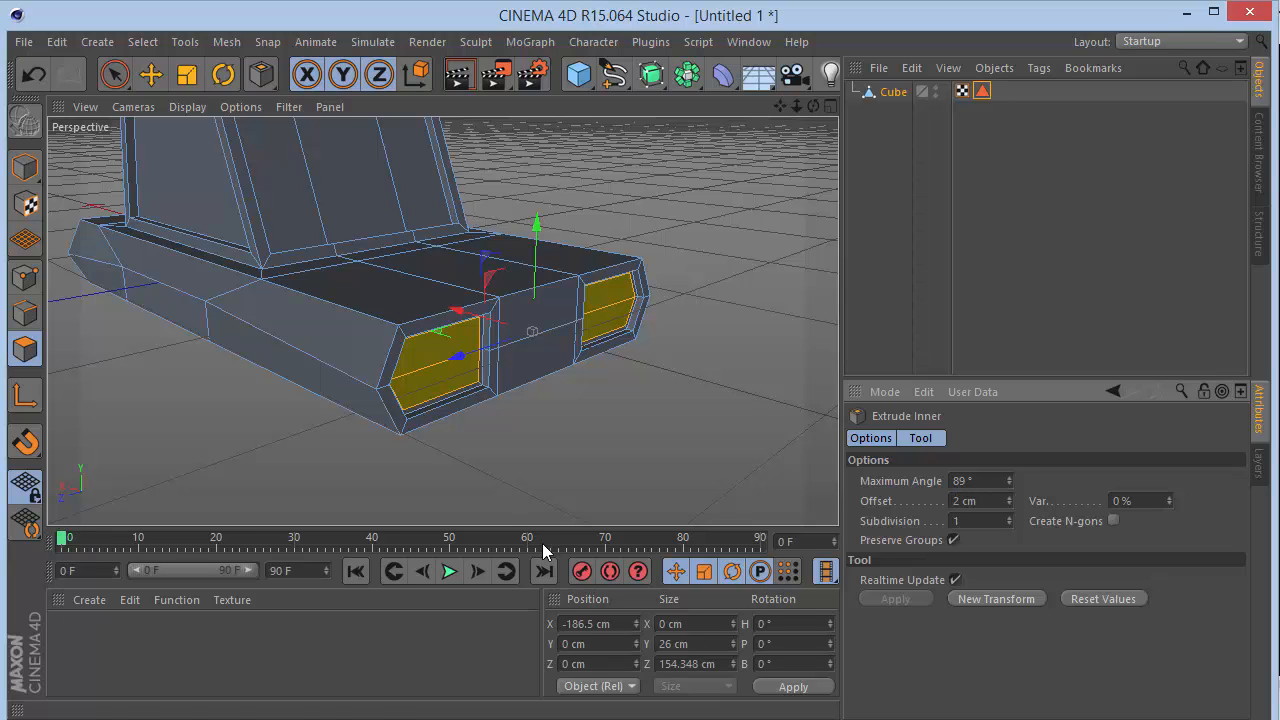
# Extrude the inner front light polygons outward by 3.5 cm and render the perspective view to check them
pyautogui.press('d')
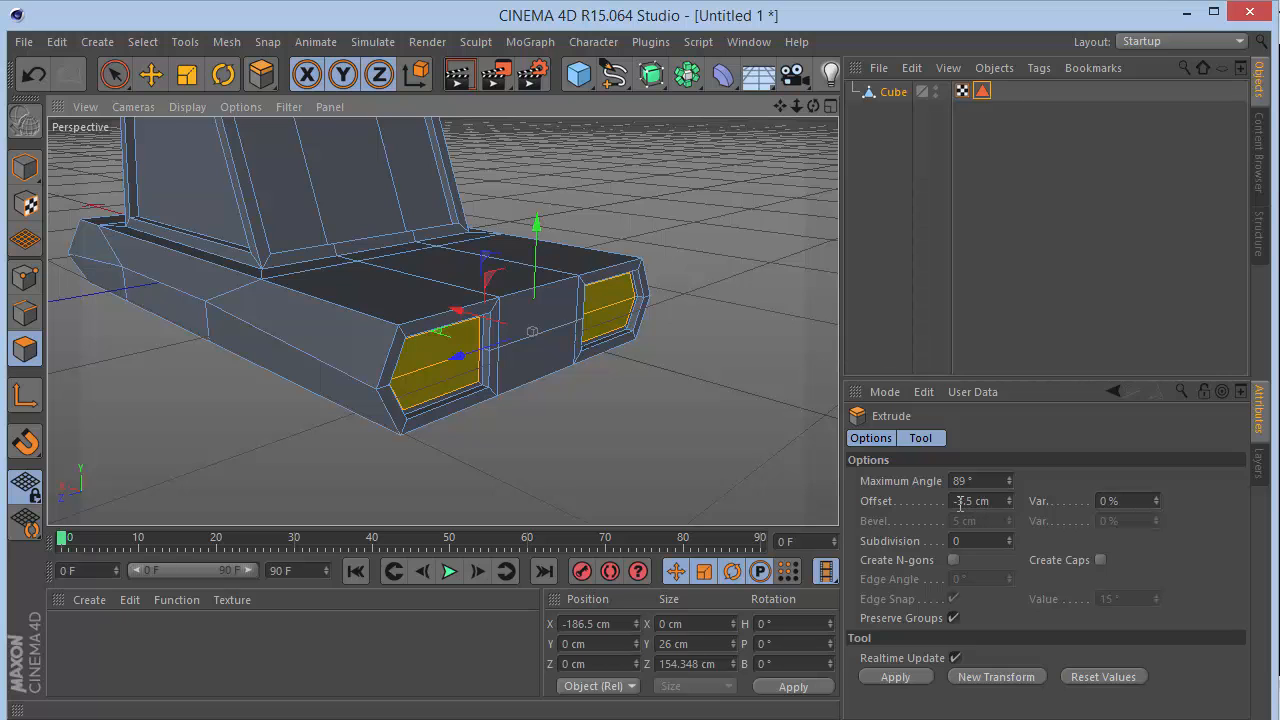
pyautogui.press('Return')
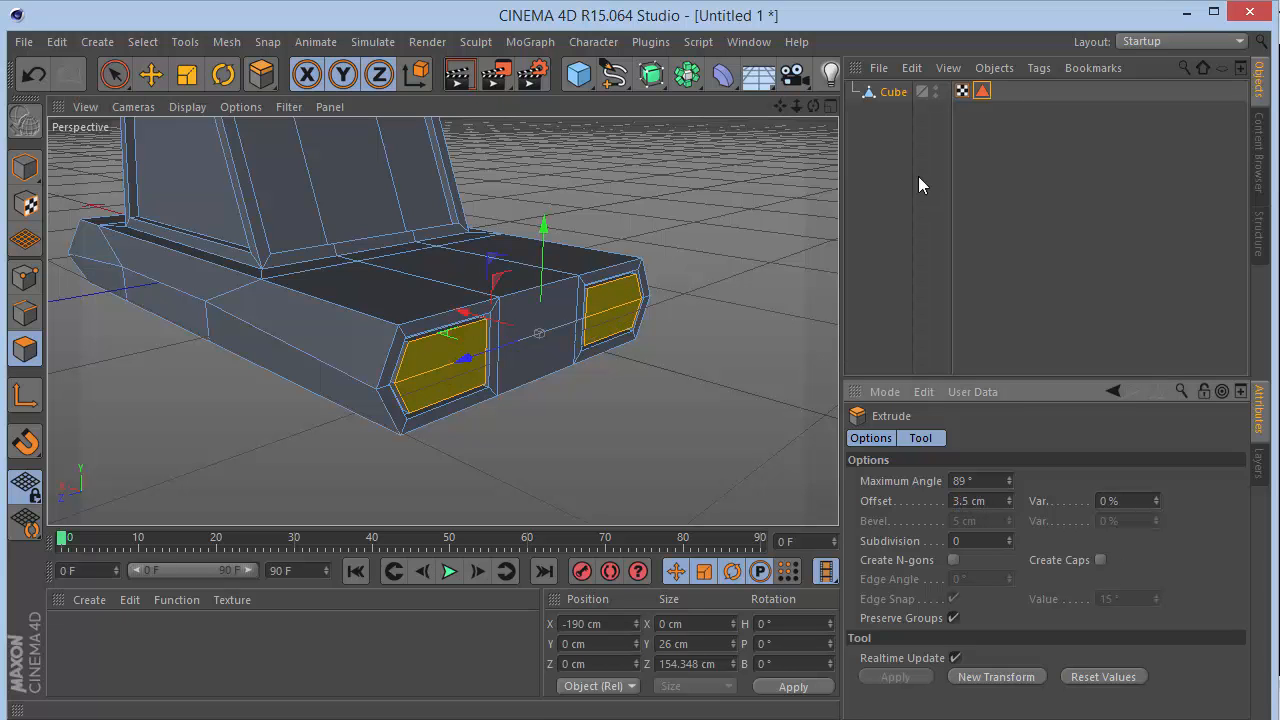
pyautogui.moveTo(812, 106)
pyautogui.mouseDown()
pyautogui.moveTo(775, 107)
pyautogui.moveTo(807, 103)
pyautogui.mouseUp()
pyautogui.hotkey('ctrl', 'r')
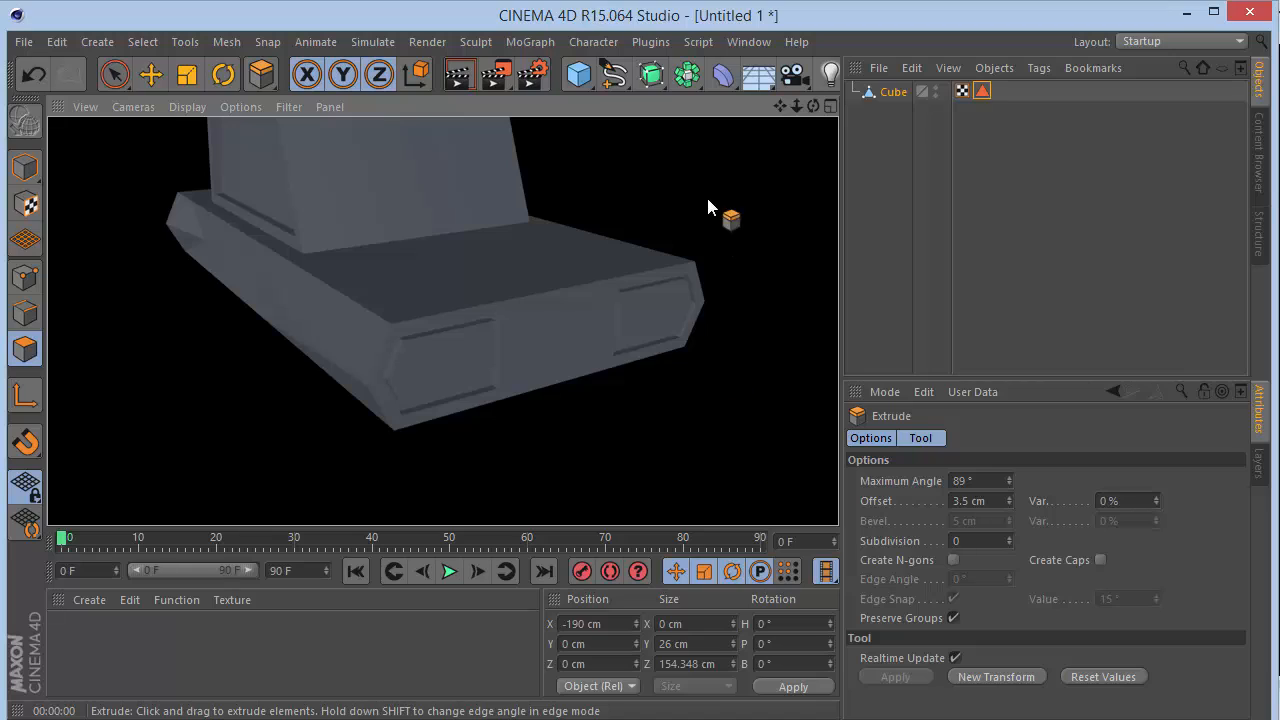
# Select the upper and lower outer polygons on both sides of the car's rear end with Live Selection
pyautogui.moveTo(813, 106)
pyautogui.mouseDown()
pyautogui.moveTo(800, 125)
pyautogui.moveTo(813, 105)
pyautogui.moveTo(794, 109)
pyautogui.moveTo(825, 106)
pyautogui.moveTo(777, 110)
pyautogui.moveTo(808, 107)
pyautogui.mouseUp()
pyautogui.click(114, 74)
pyautogui.click(243, 286)
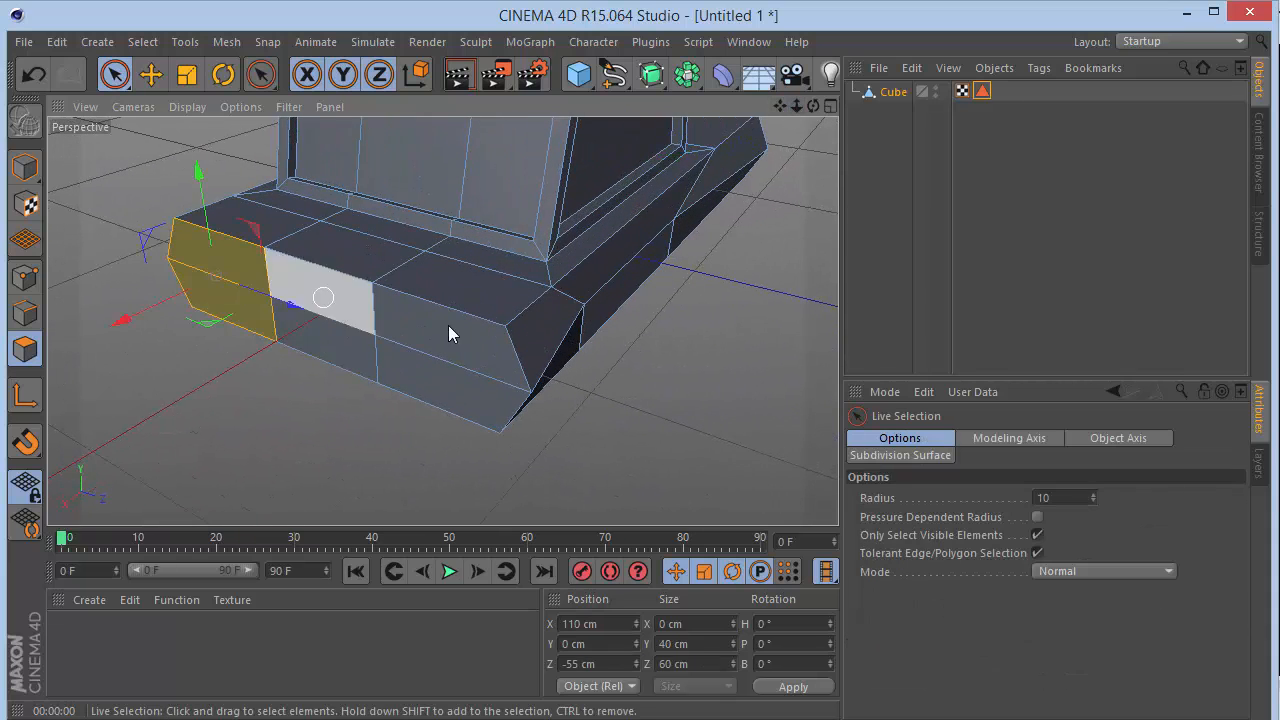
pyautogui.keyDown('shift'); pyautogui.click(475, 378); pyautogui.keyUp('shift')
# Inset the selected rear polygons by 5 cm with Extrude Inner and extrude them inward with an offset of -3.5 cm
pyautogui.press('i')
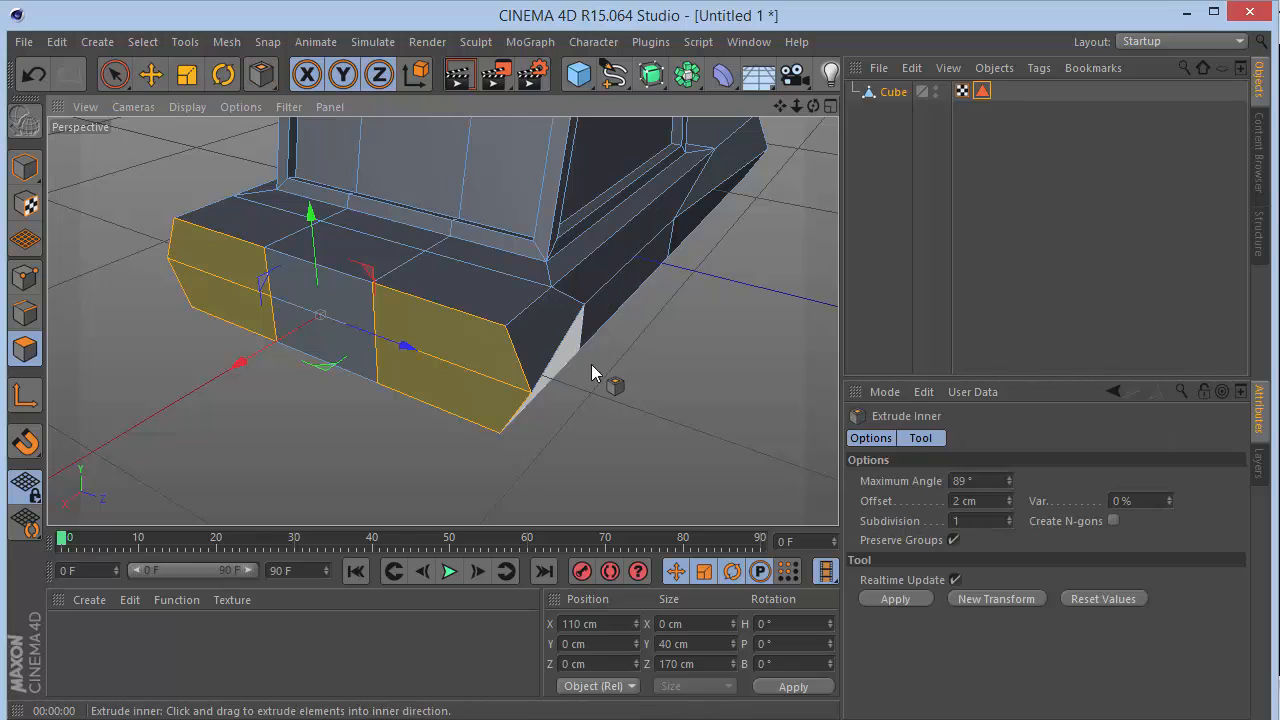
pyautogui.doubleClick(996, 500)
pyautogui.write('5')
pyautogui.press('Return')
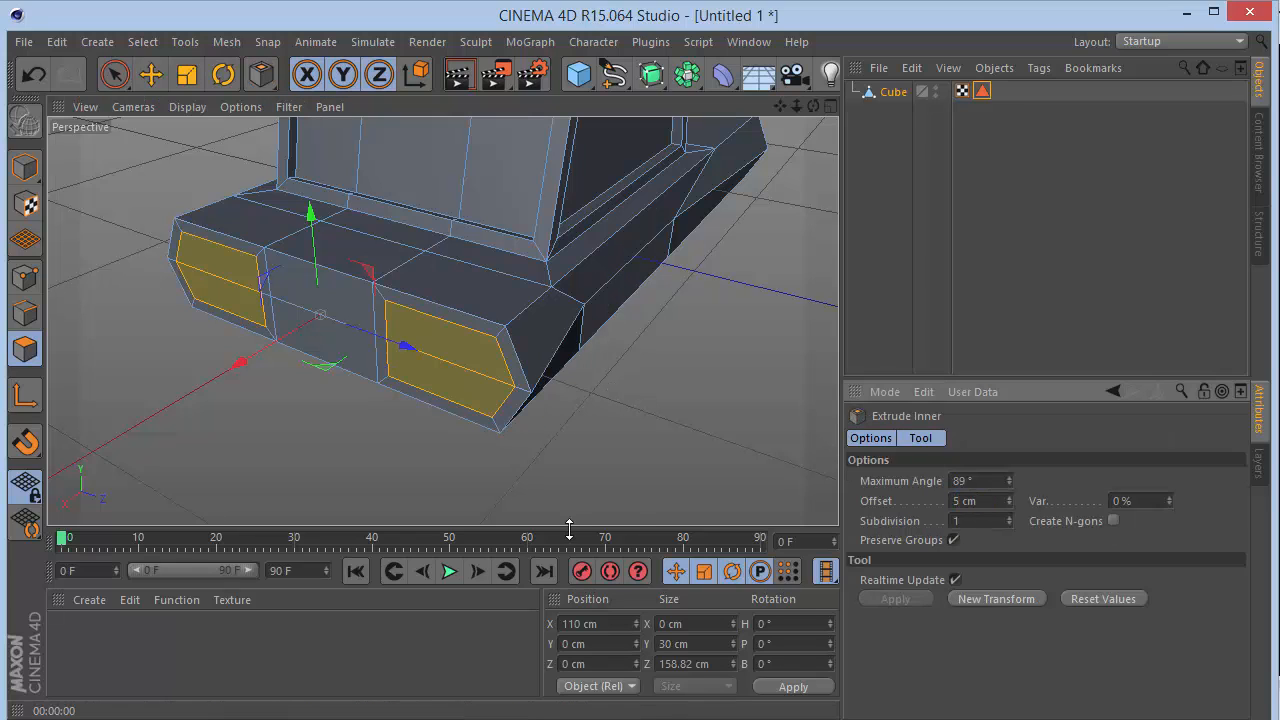
pyautogui.press('d')
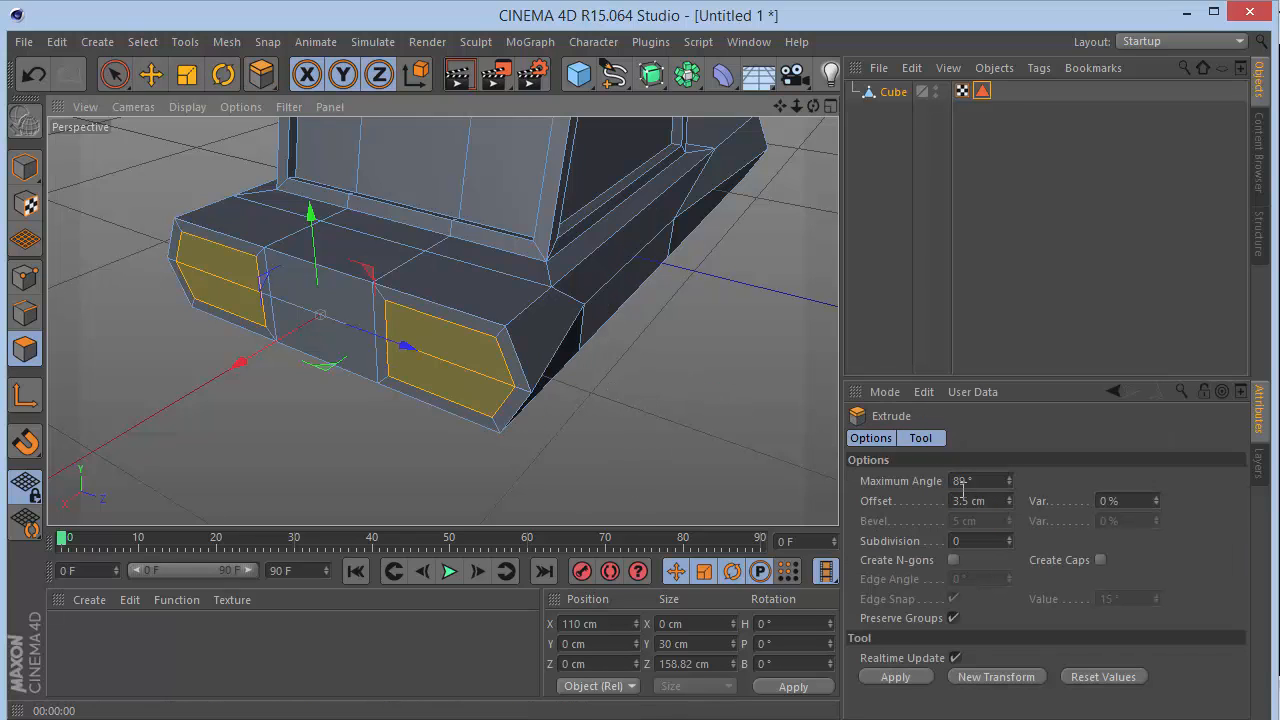
pyautogui.press('Return')
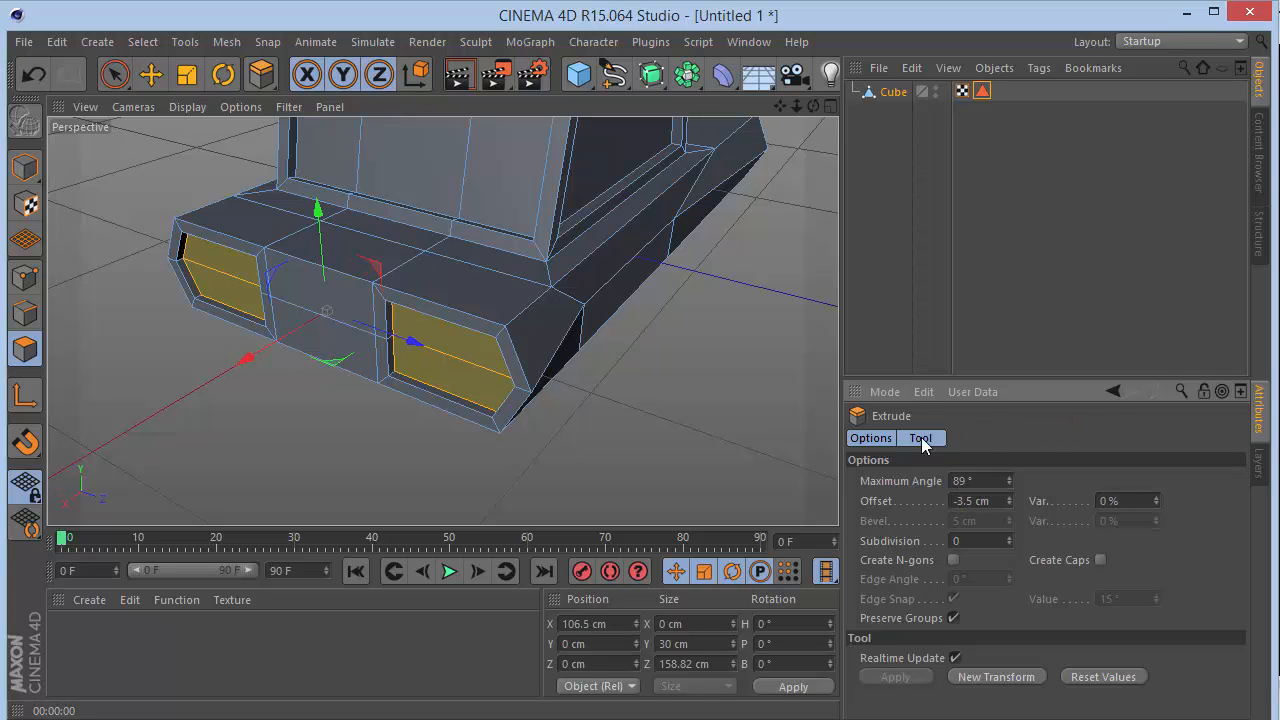
# Inset the recessed rear light polygons by 2 cm and extrude them back outward by 3.5 cm
pyautogui.write('i')
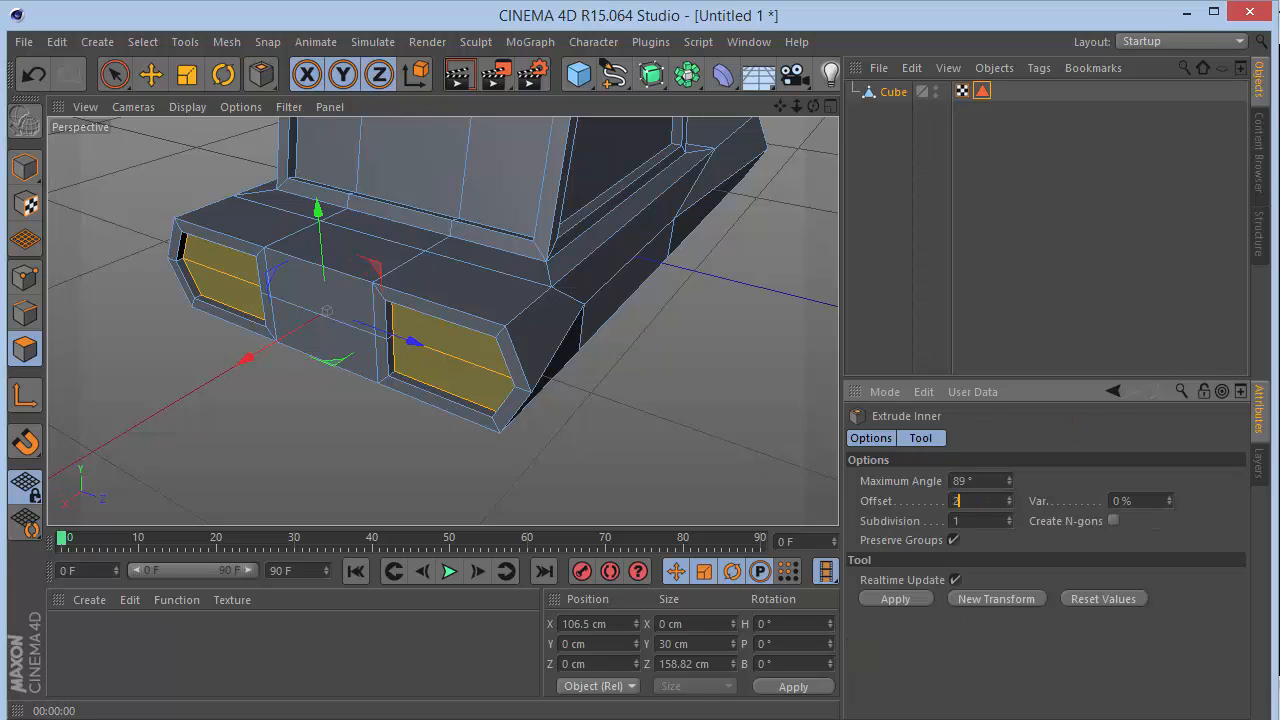
pyautogui.write('2')
pyautogui.press('Return')
pyautogui.press('d')
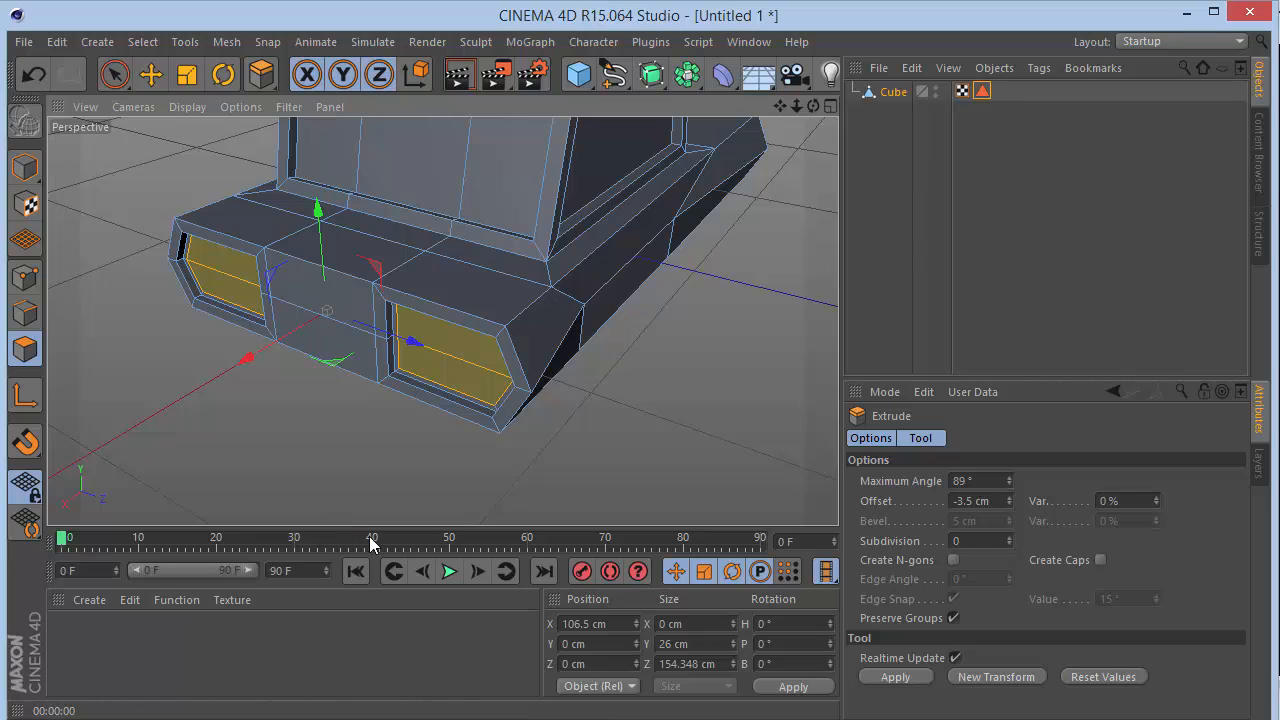
pyautogui.click(957, 500)
pyautogui.press('Return')
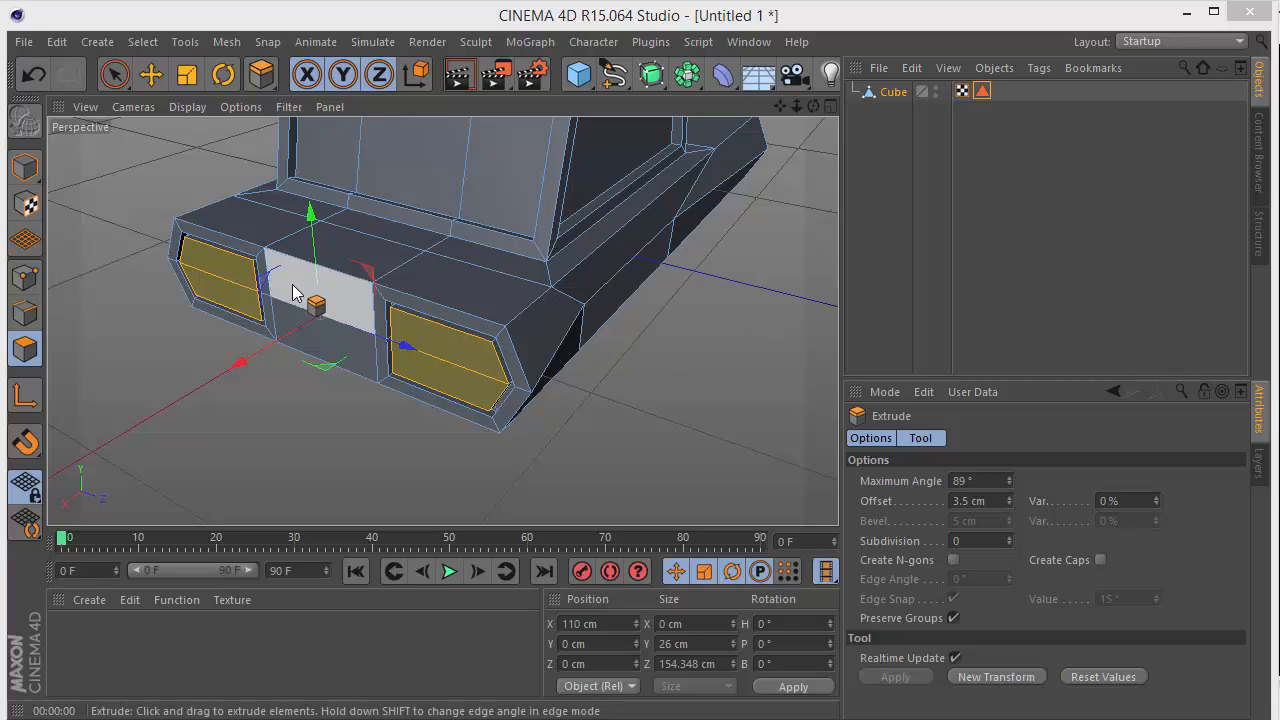
# Add the side polygon loops around both raised rear light blocks to the selection with Loop Selection
pyautogui.moveTo(796, 106); pyautogui.dragTo(470, 321)
pyautogui.press('u')
pyautogui.press('l')
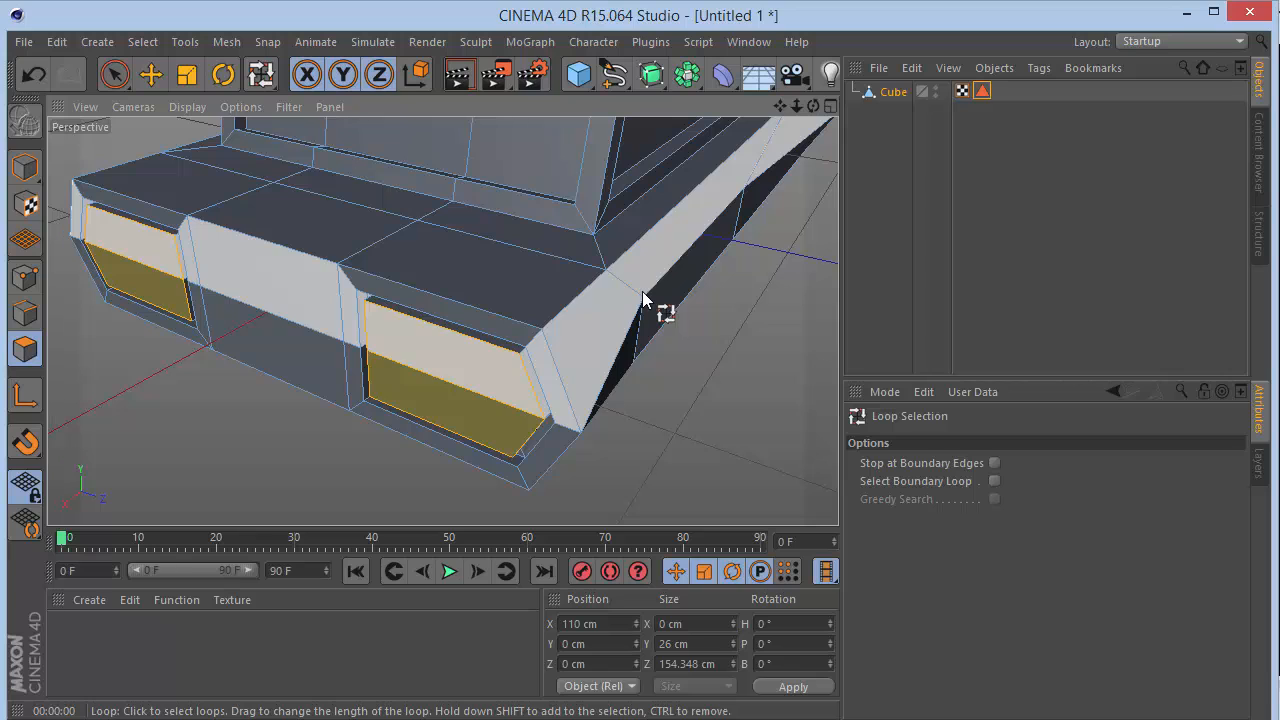
pyautogui.keyDown('shift'); pyautogui.click(524, 351); pyautogui.keyUp('shift')
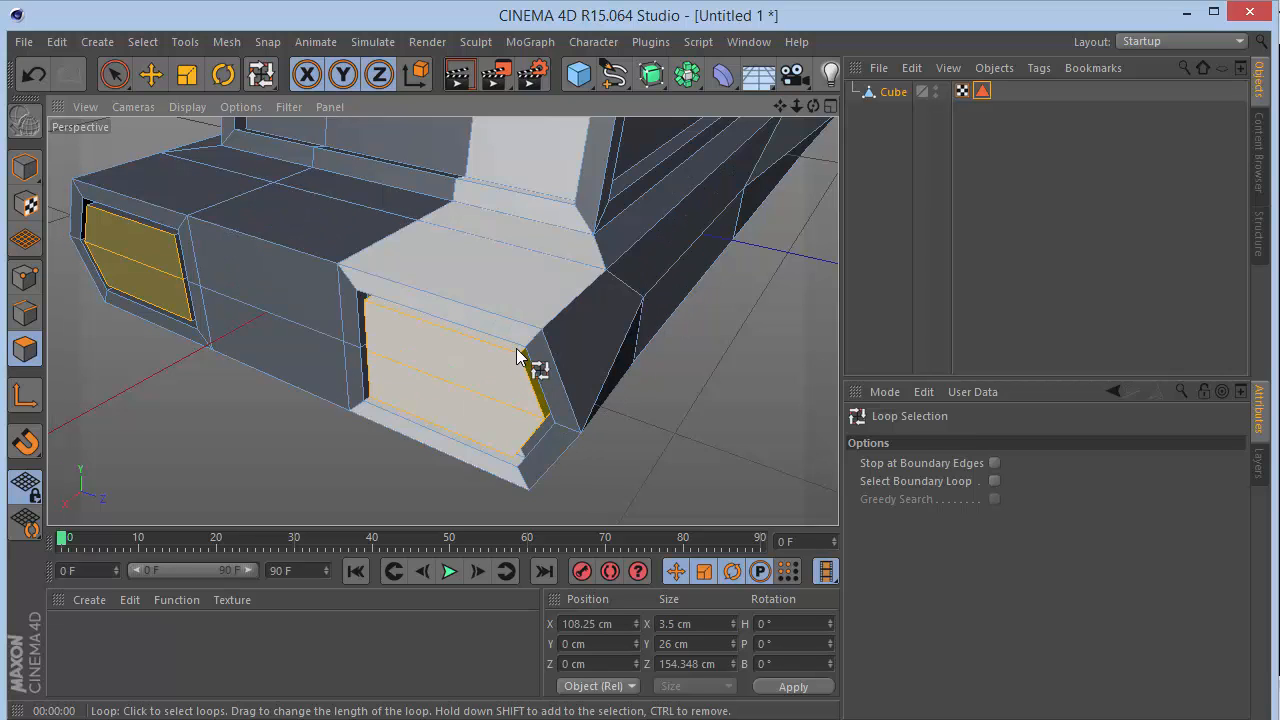
pyautogui.moveTo(813, 106); pyautogui.dragTo(680, 160)
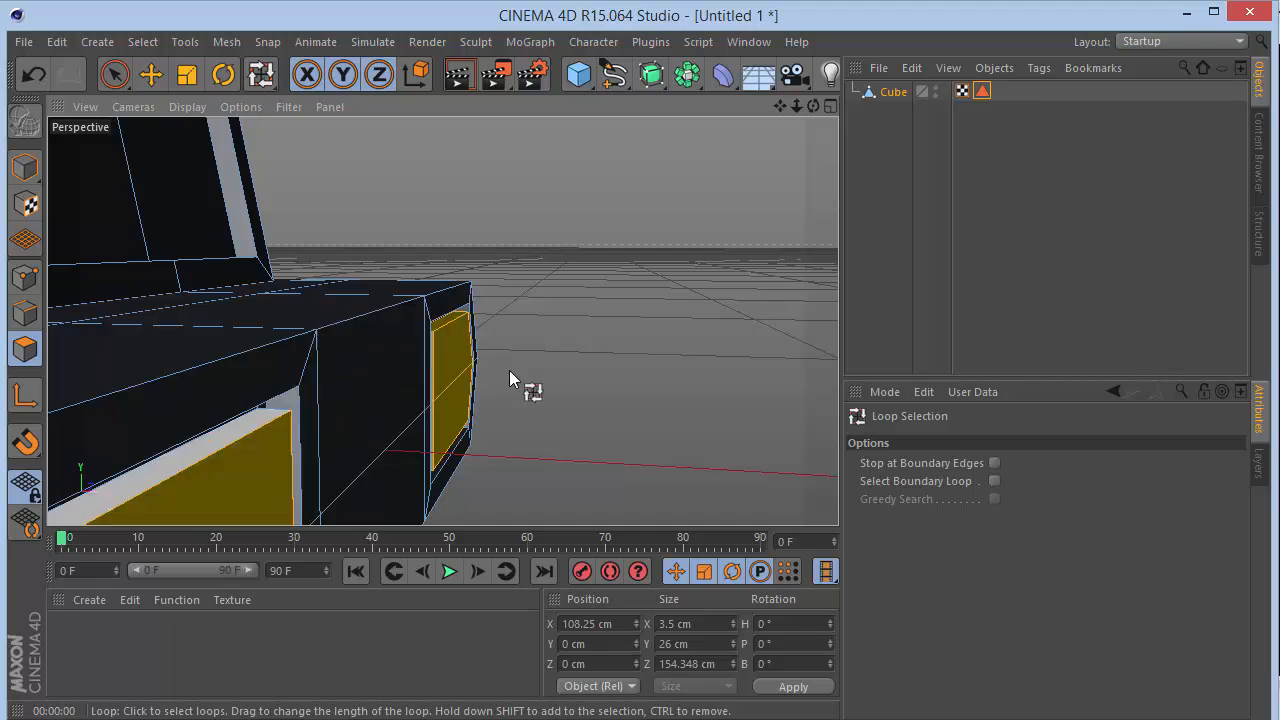
pyautogui.moveTo(796, 106); pyautogui.dragTo(756, 120)
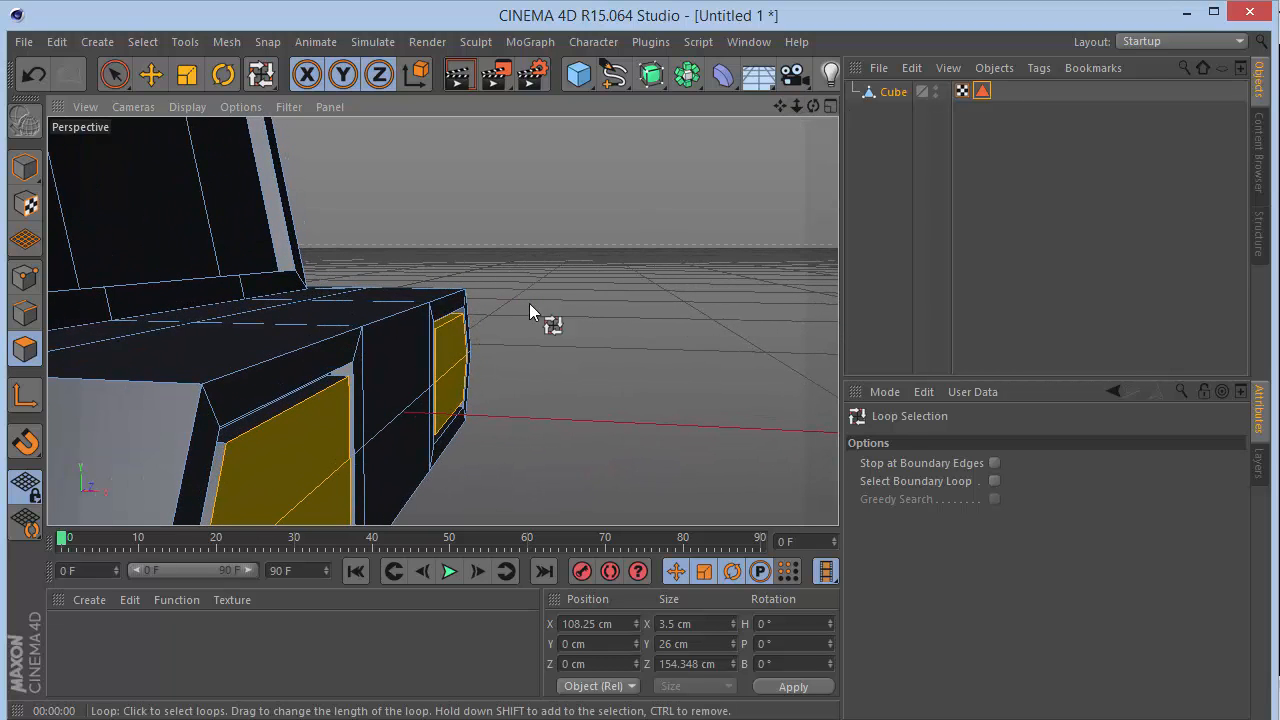
pyautogui.click(225, 445)
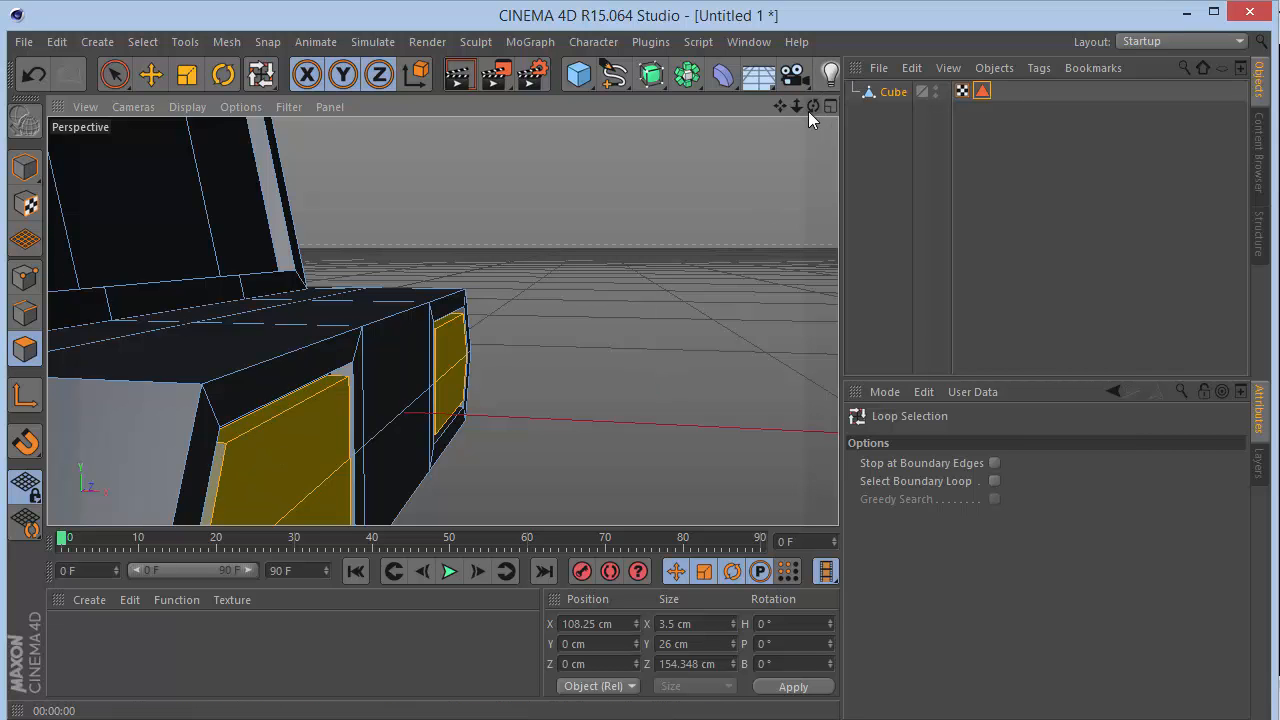
# Store the selected rear light polygons in the Cube's active polygon selection tag using Set Selection
pyautogui.moveTo(797, 106)
pyautogui.mouseDown()
pyautogui.moveTo(760, 120)
pyautogui.moveTo(786, 109)
pyautogui.mouseUp()
pyautogui.click(140, 42)
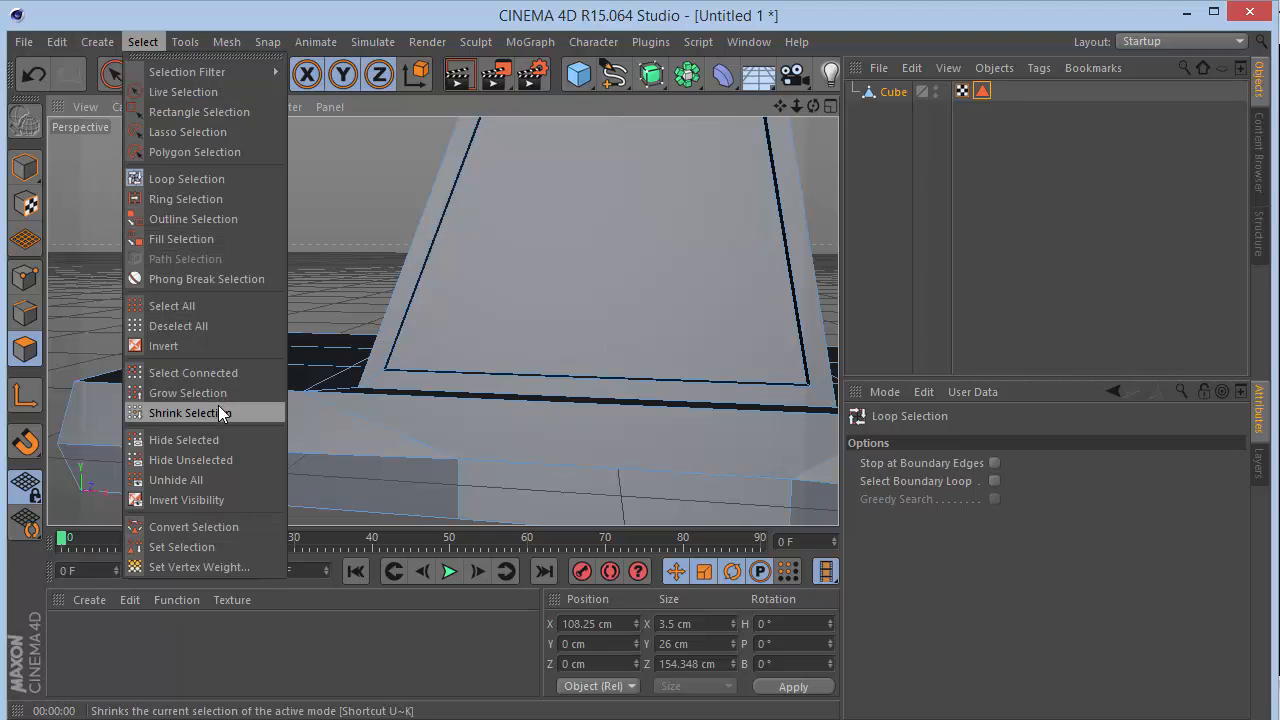
pyautogui.click(216, 549)
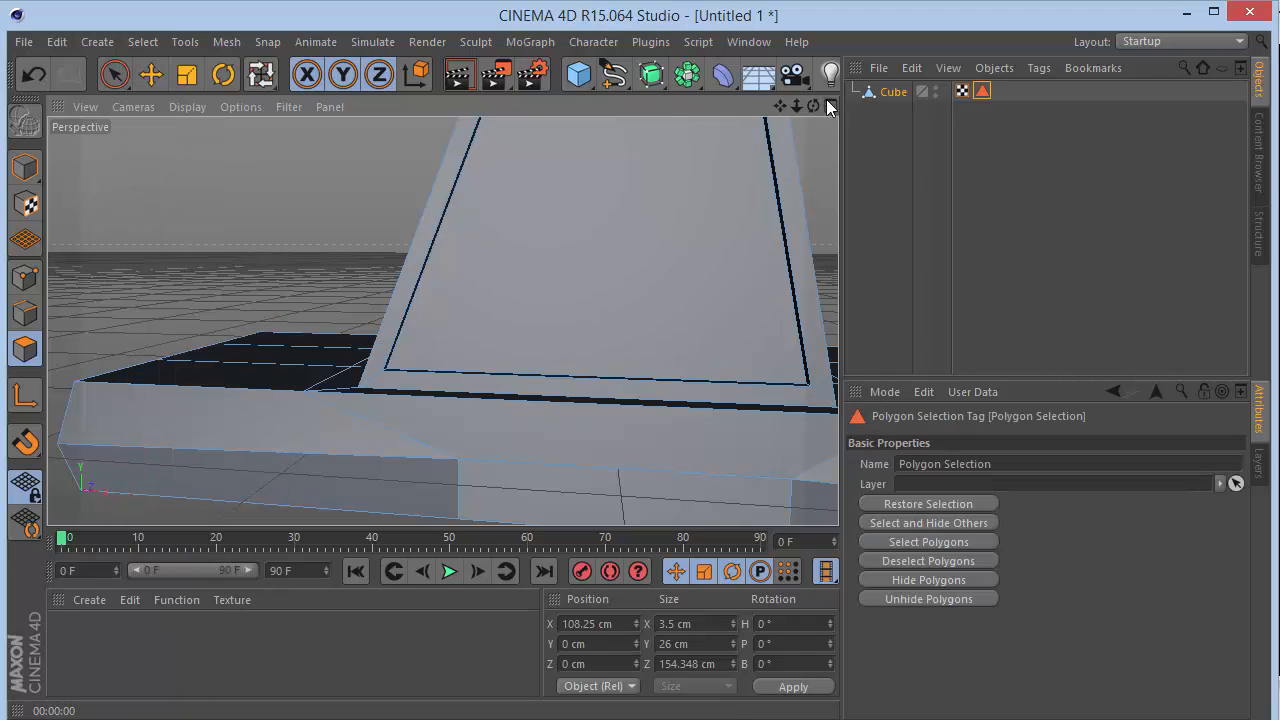
pyautogui.moveTo(813, 106); pyautogui.dragTo(780, 110)
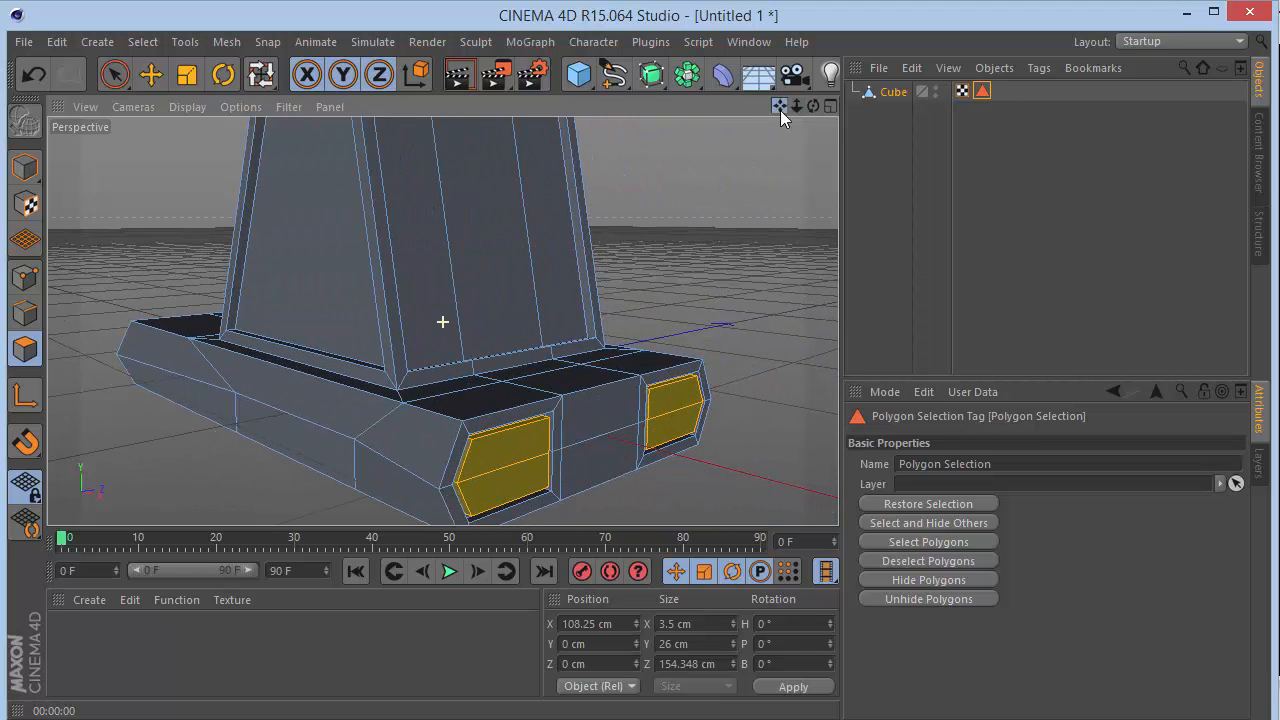
# Rename the Cube's polygon selection tag to "Tail Lights" and deselect everything in the object list
pyautogui.press('u')
pyautogui.press('l')
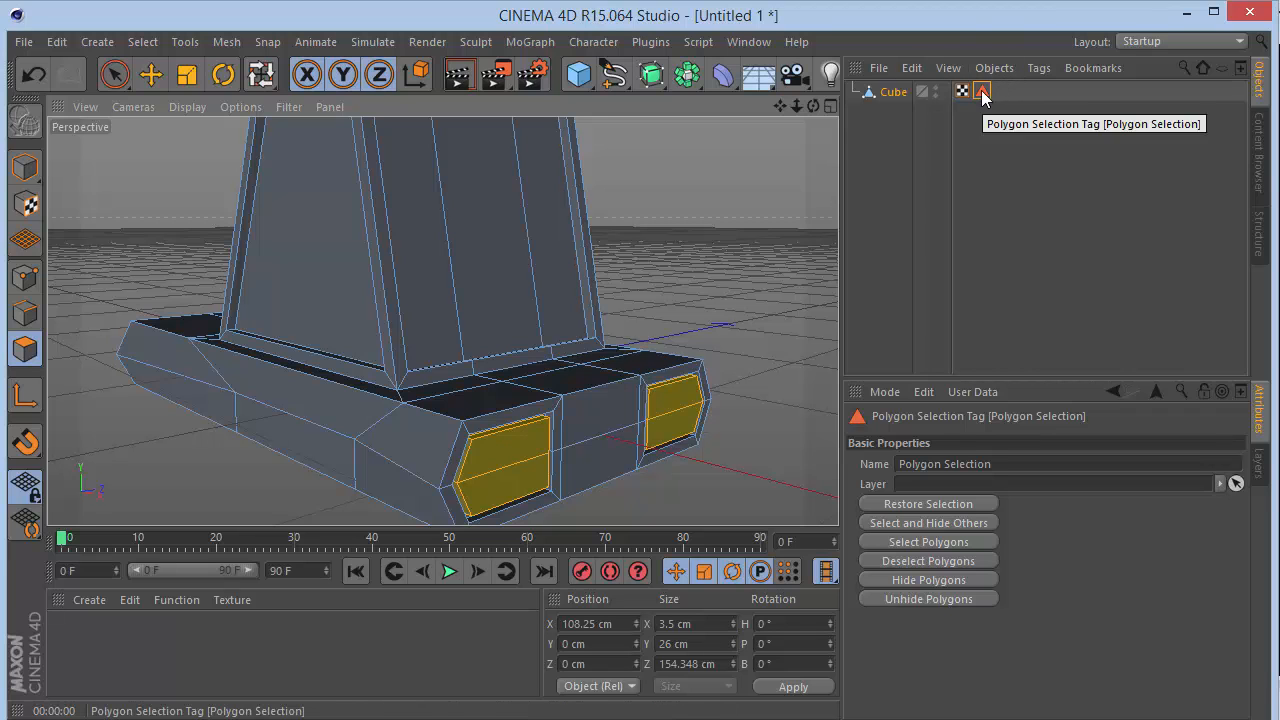
pyautogui.scroll(8, 513, 446)
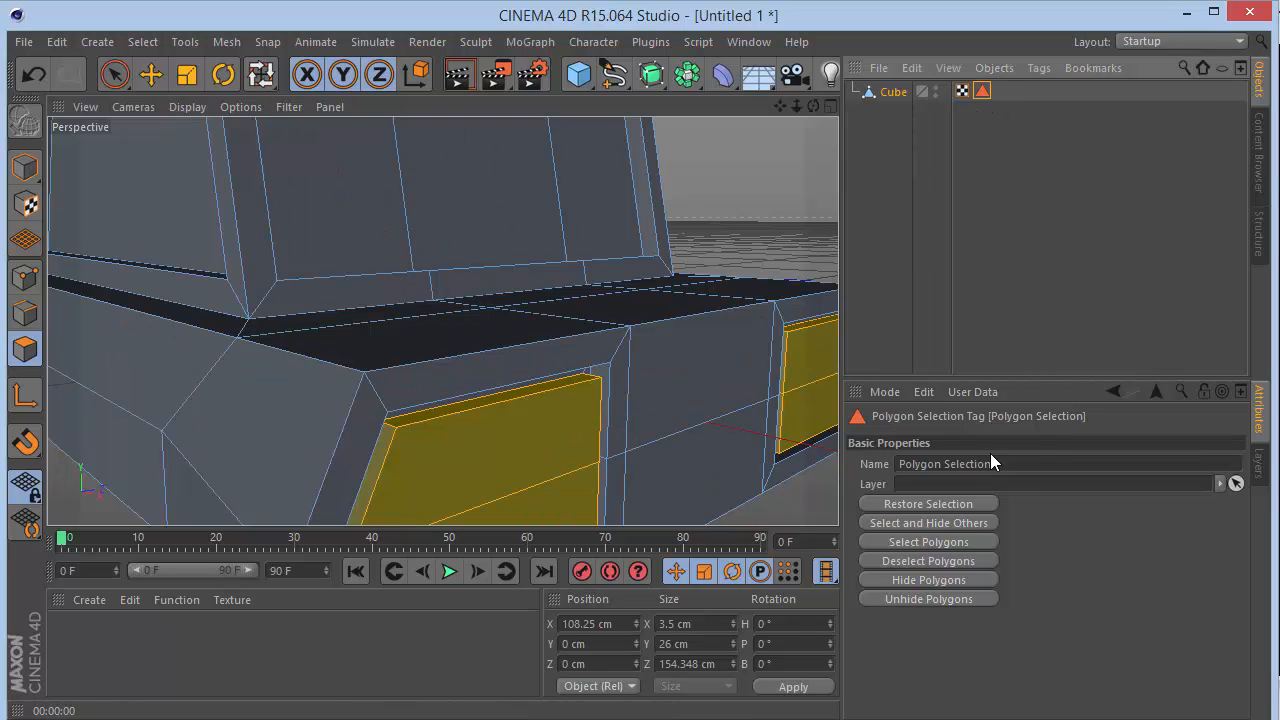
pyautogui.click(991, 456)
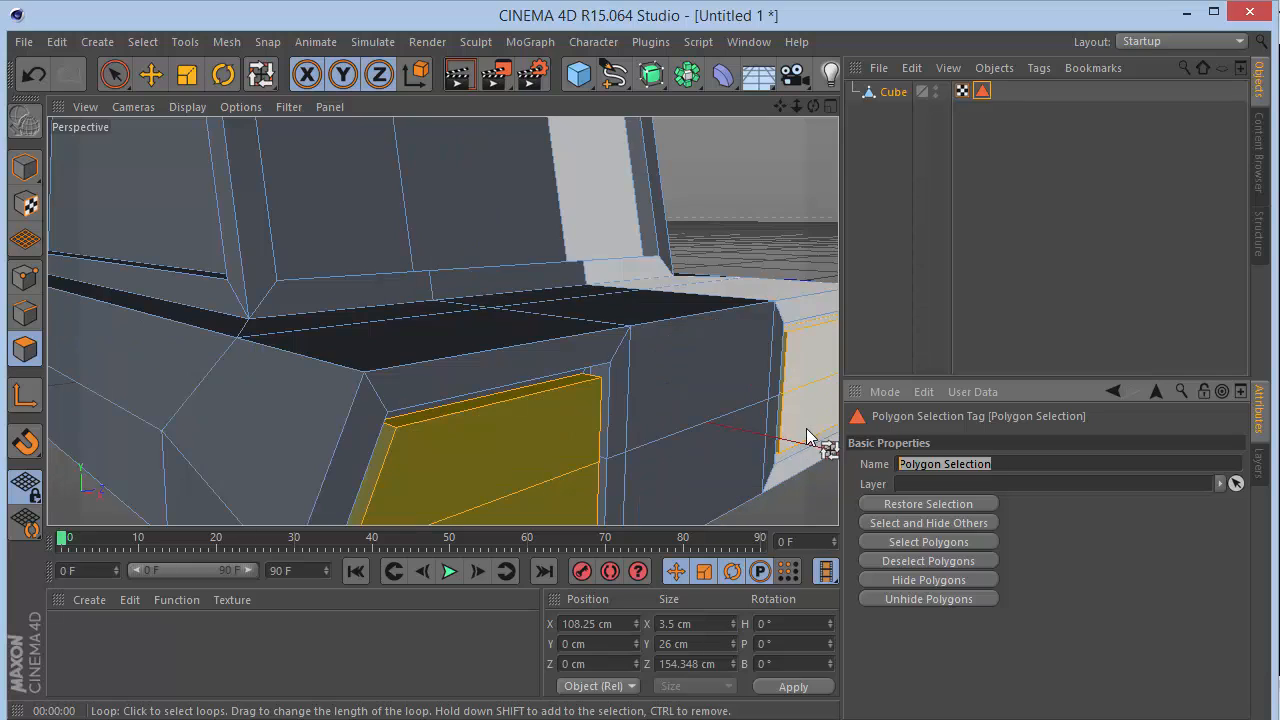
pyautogui.write('Tail Lights')
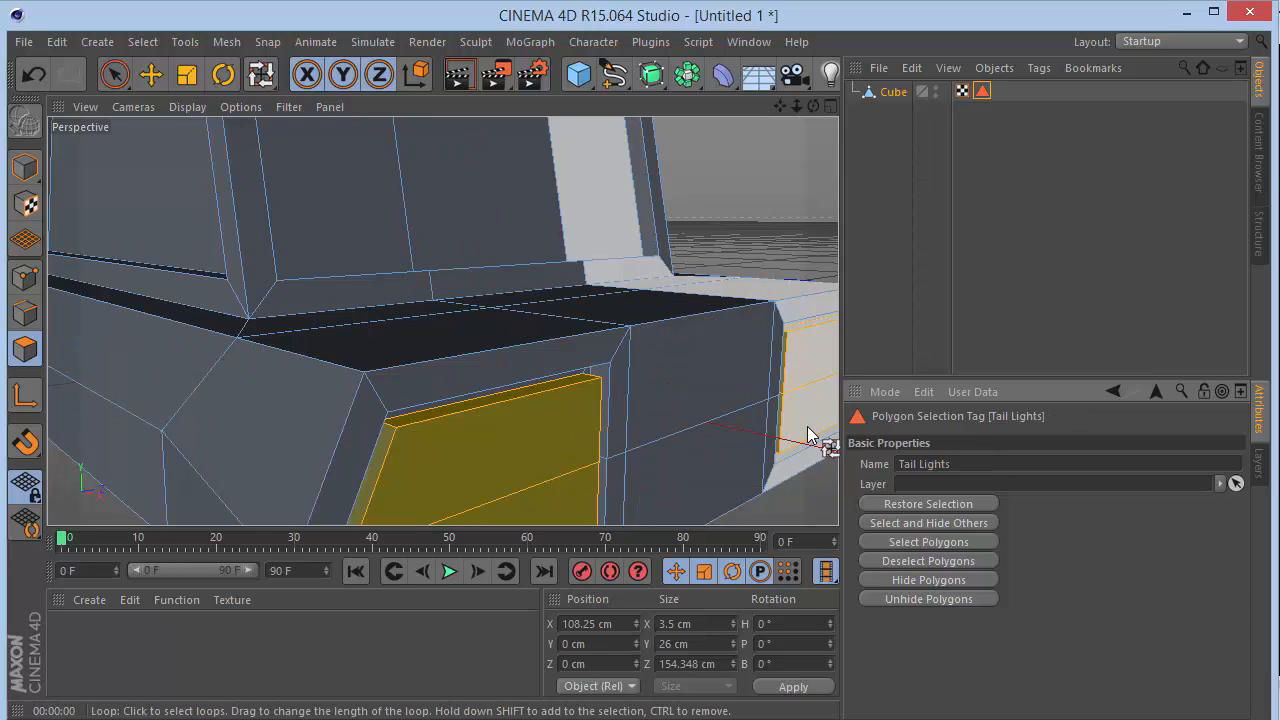
pyautogui.click(986, 251)
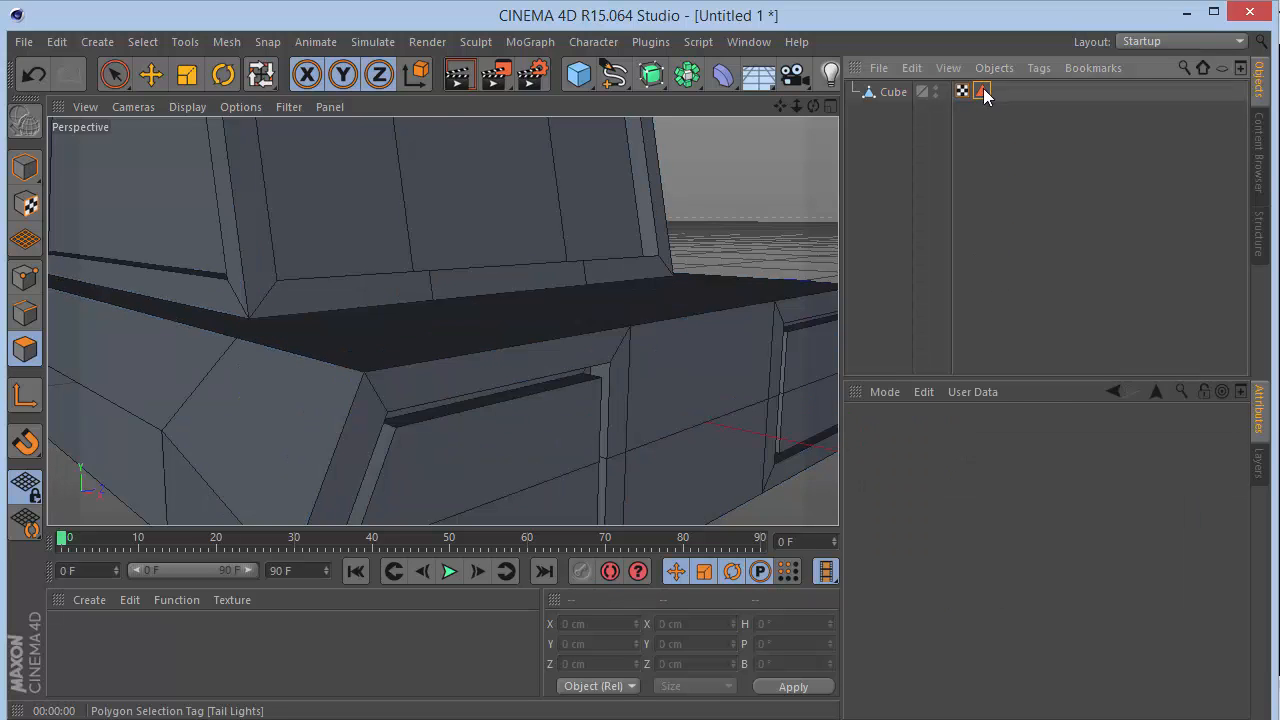
# Select all the recessed window polygons around the cabin with Live Selection, covering the front, rear and both sides
pyautogui.click(982, 91)
pyautogui.click(981, 161)
pyautogui.click(891, 91)
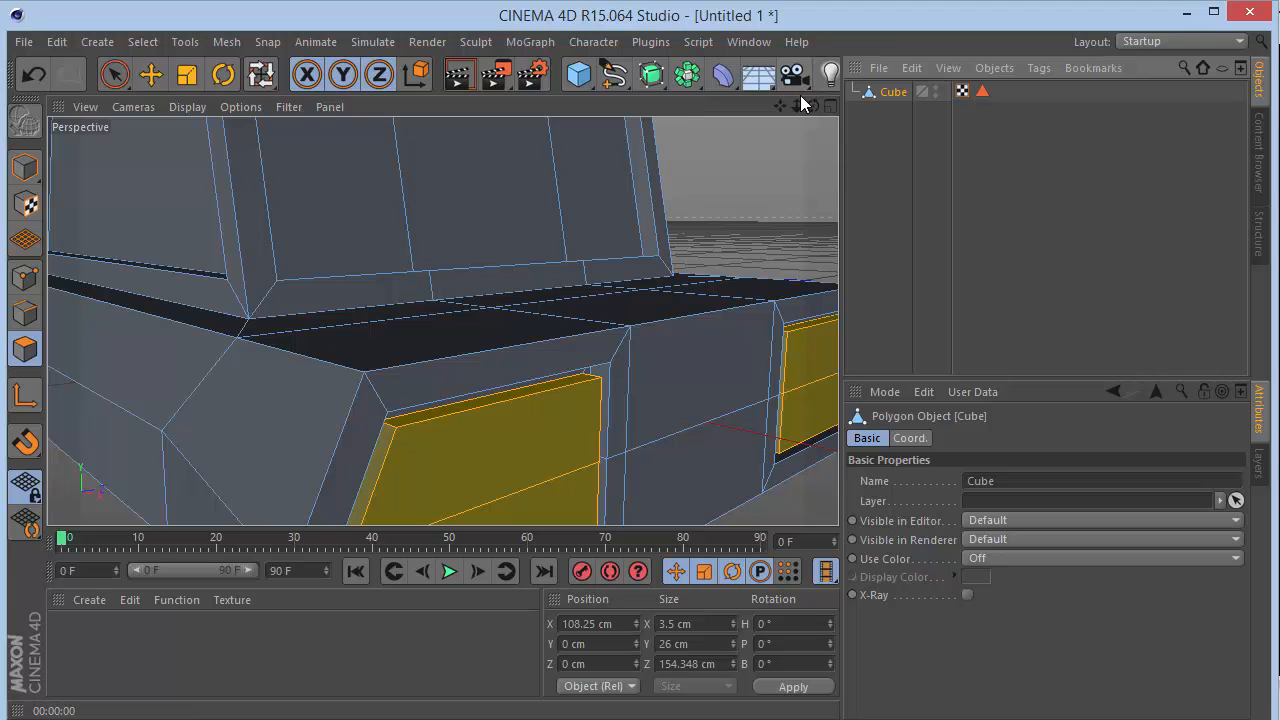
pyautogui.moveTo(799, 107); pyautogui.dragTo(443, 323)
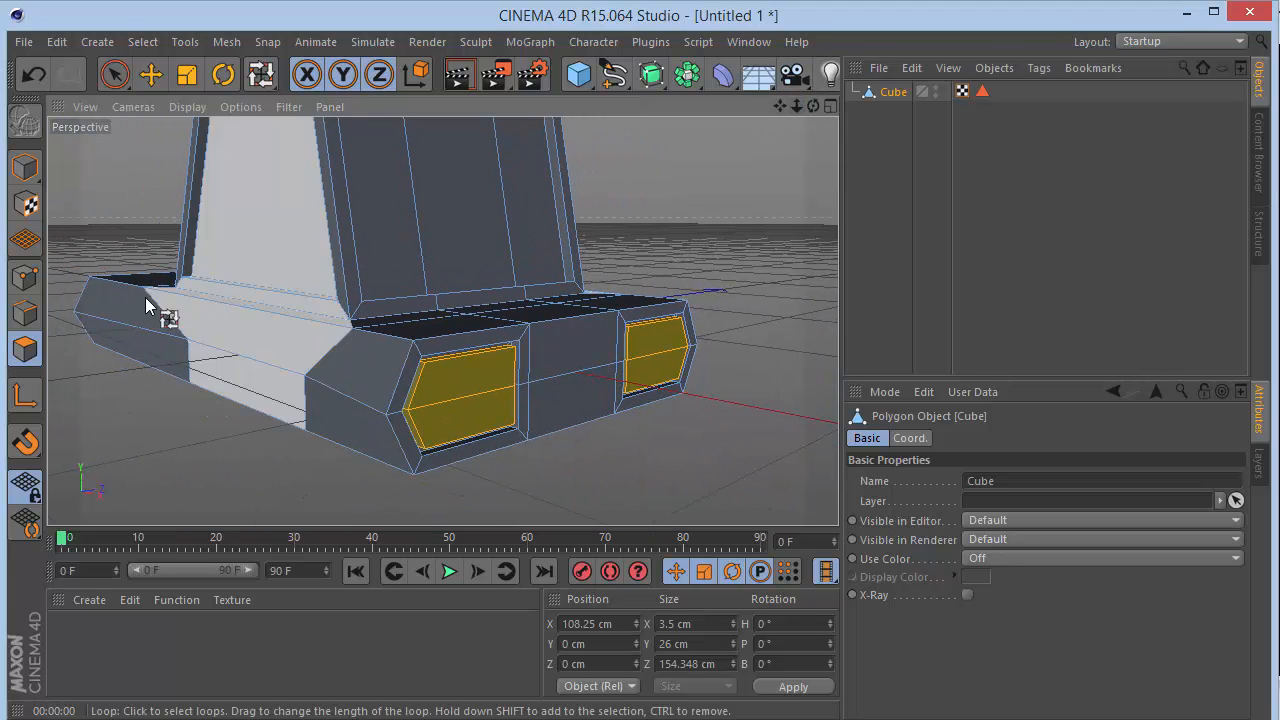
pyautogui.click(114, 74)
pyautogui.moveTo(289, 189)
pyautogui.mouseDown()
pyautogui.moveTo(405, 202)
pyautogui.moveTo(807, 100)
pyautogui.moveTo(600, 172)
pyautogui.mouseUp()
pyautogui.keyDown('shift'); pyautogui.moveTo(393, 298); pyautogui.dragTo(222, 318); pyautogui.keyUp('shift')
pyautogui.moveTo(814, 107); pyautogui.dragTo(323, 420)
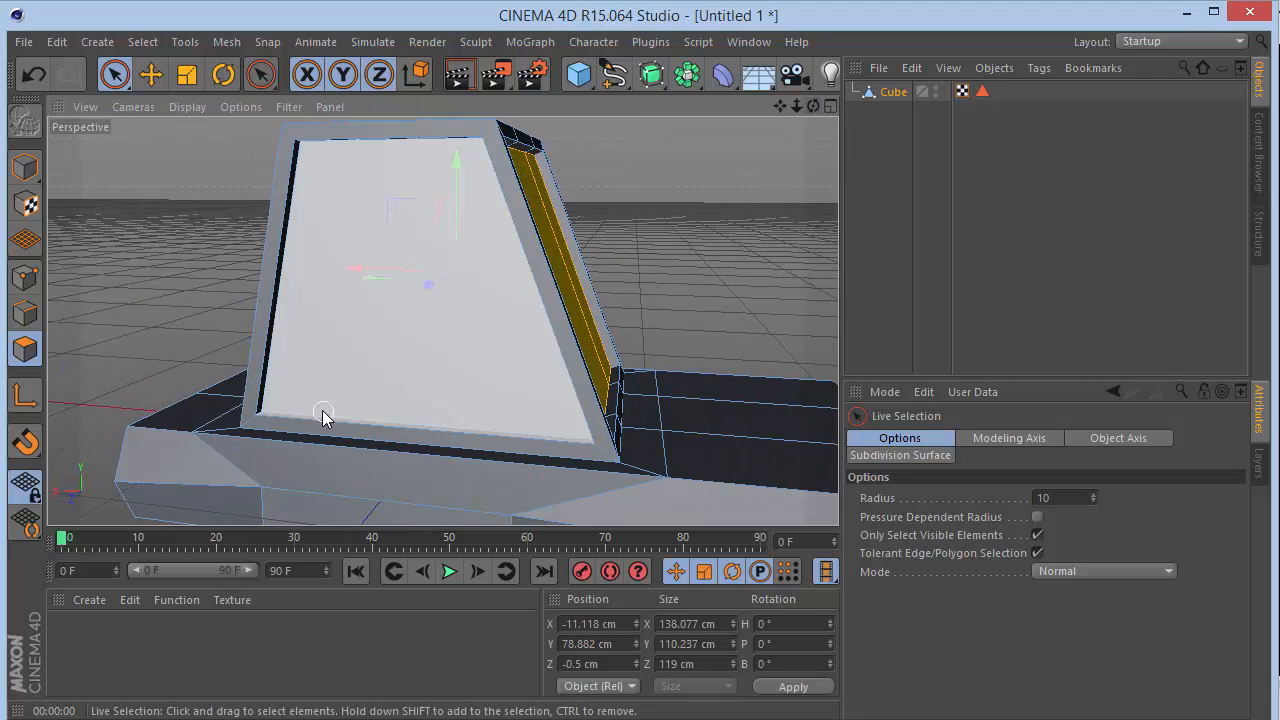
pyautogui.keyDown('shift'); pyautogui.click(329, 406); pyautogui.keyUp('shift')
pyautogui.moveTo(814, 107); pyautogui.dragTo(263, 94)
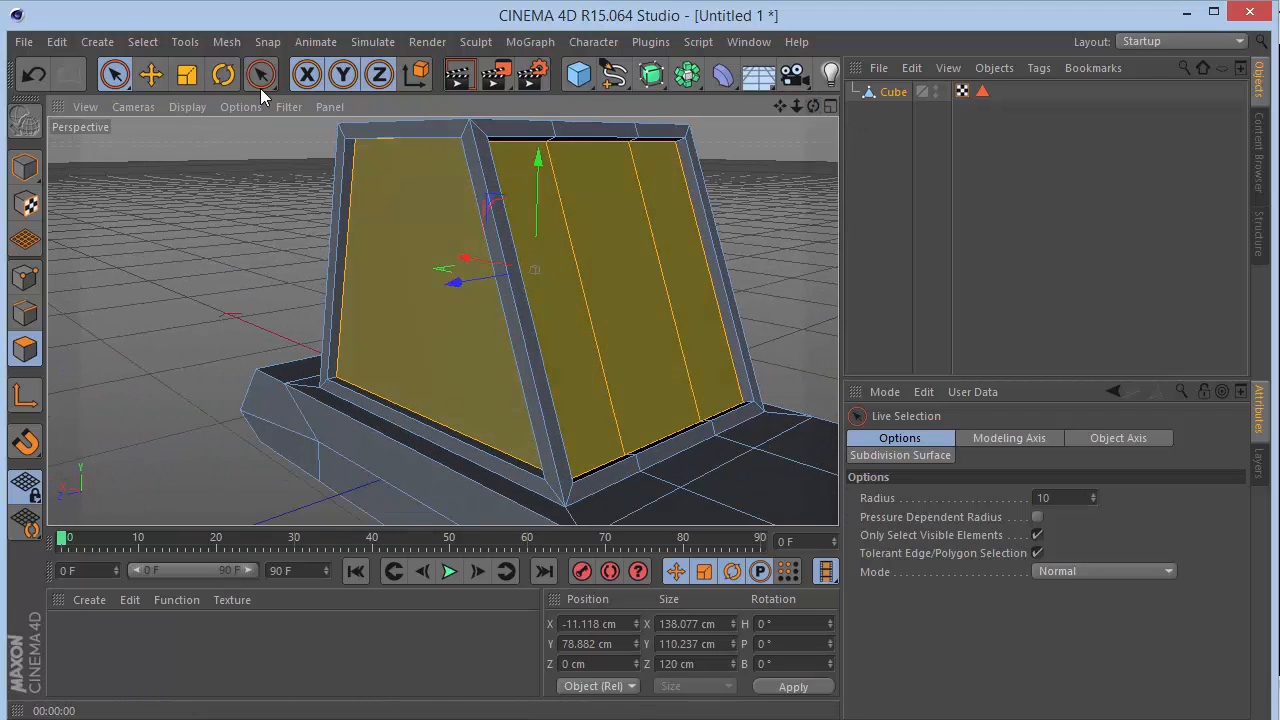
# Store the selected window polygons in a new selection tag named "Windows" and deselect everything in the object list
pyautogui.click(142, 42)
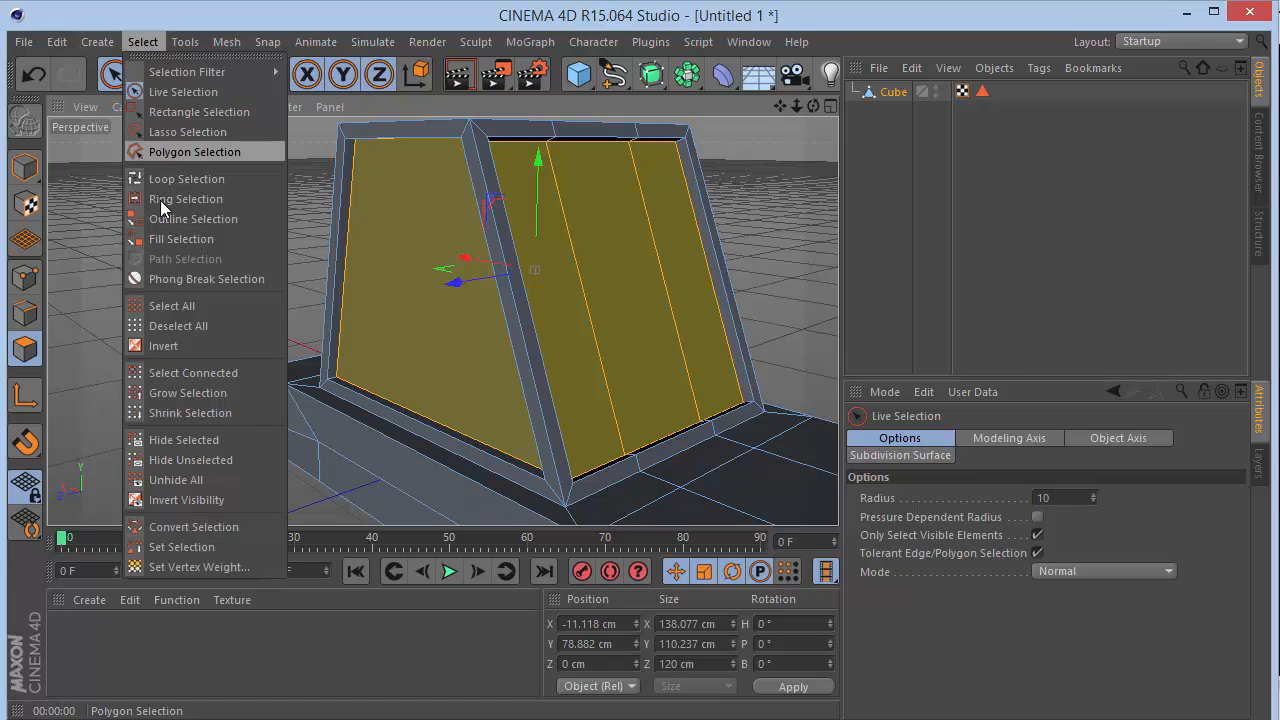
pyautogui.click(188, 547)
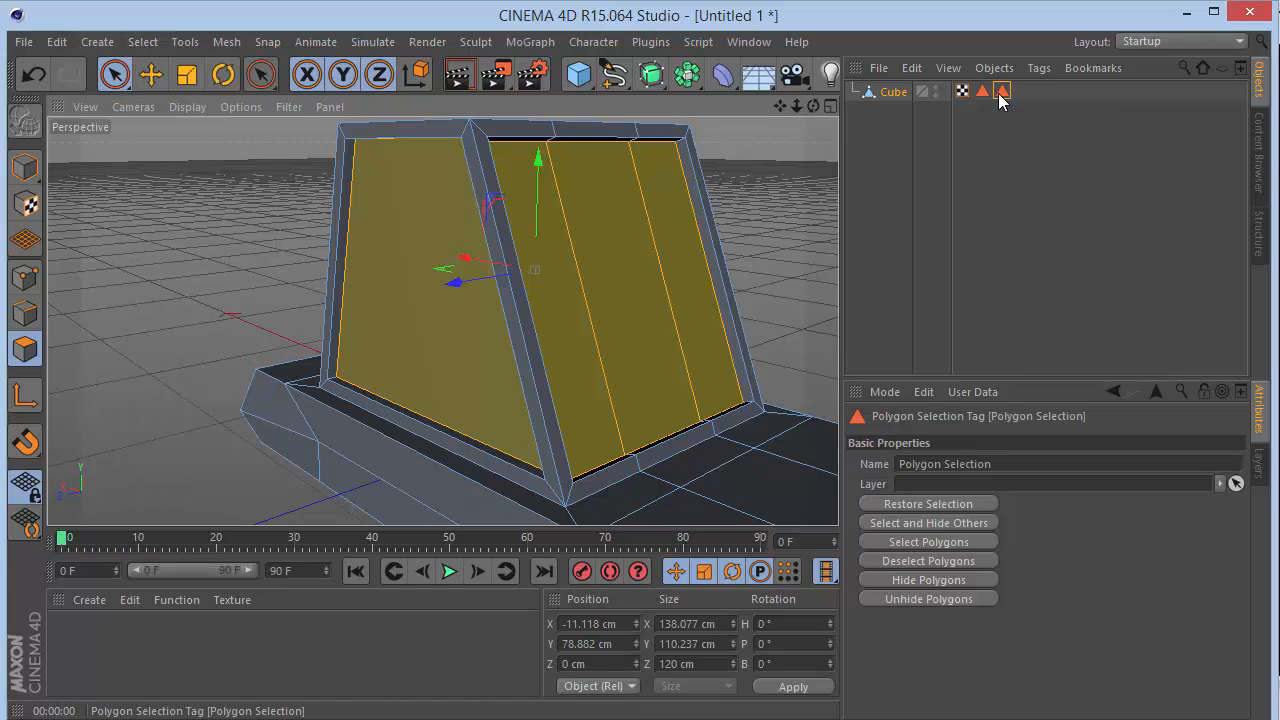
pyautogui.click(1044, 466)
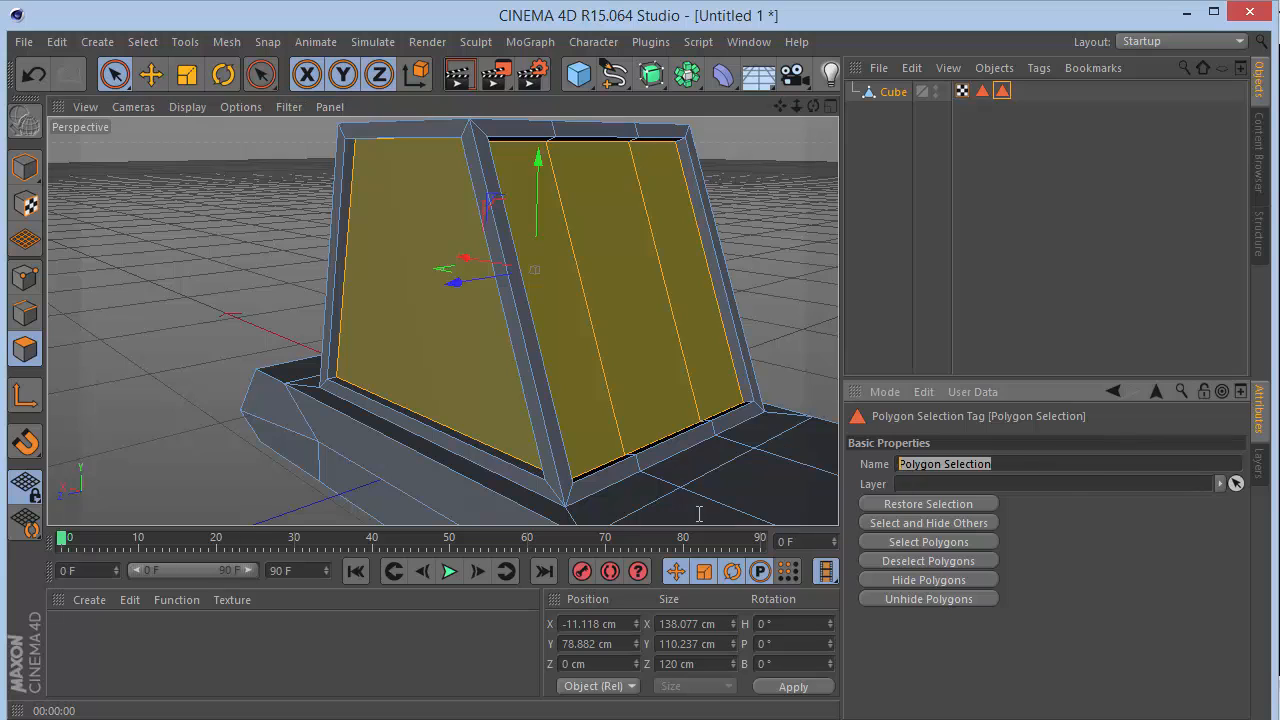
pyautogui.write('Windows')
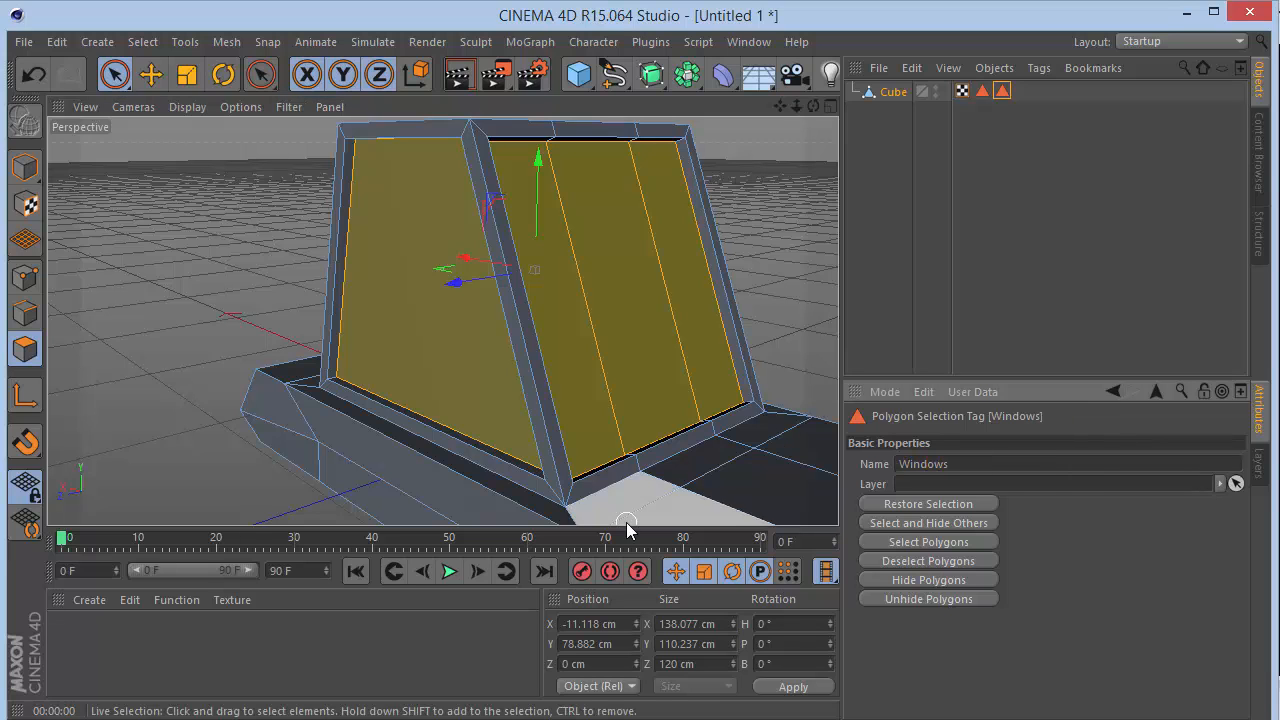
pyautogui.moveTo(803, 109); pyautogui.dragTo(337, 190)
pyautogui.click(985, 208)
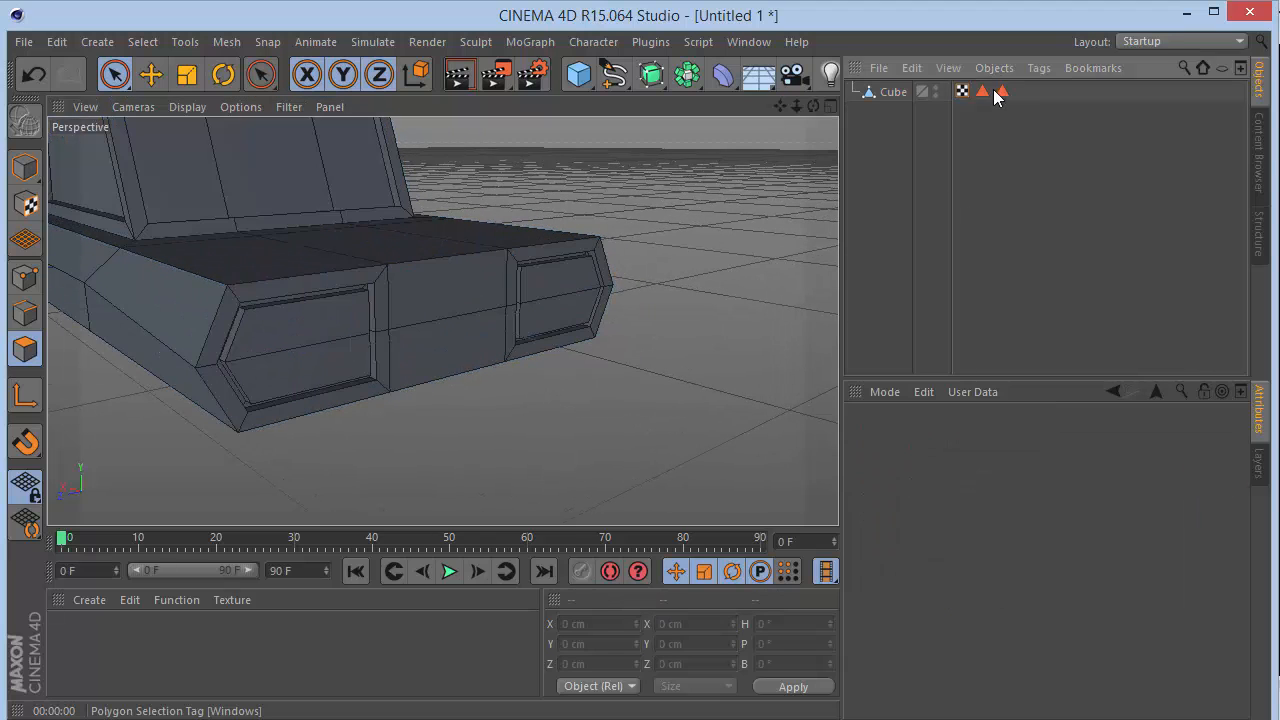
# Select the outer face polygons of both raised headlight blocks on the Cube
pyautogui.click(893, 91)
pyautogui.click(300, 345)
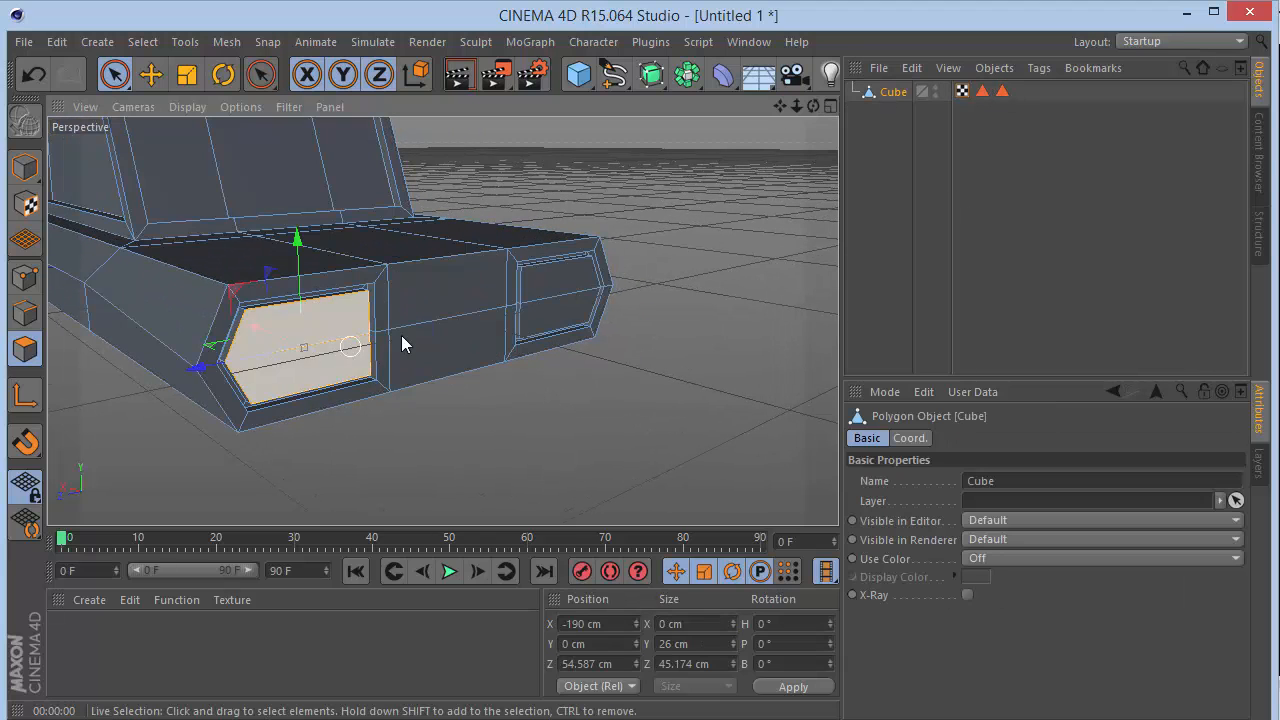
pyautogui.keyDown('shift'); pyautogui.click(550, 303); pyautogui.keyUp('shift')
# Add the side polygon loops around both raised headlight blocks to the selection with Loop Selection
pyautogui.scroll(6, 321, 326)
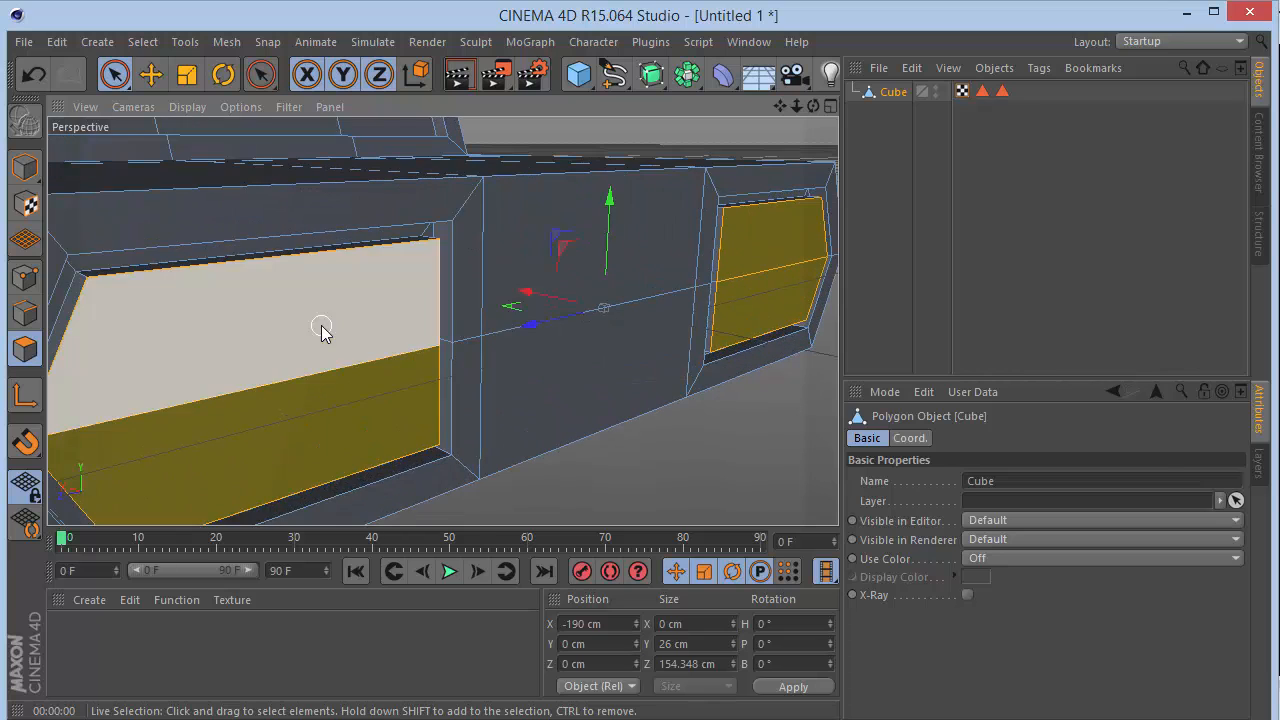
pyautogui.press('u')
pyautogui.press('l')
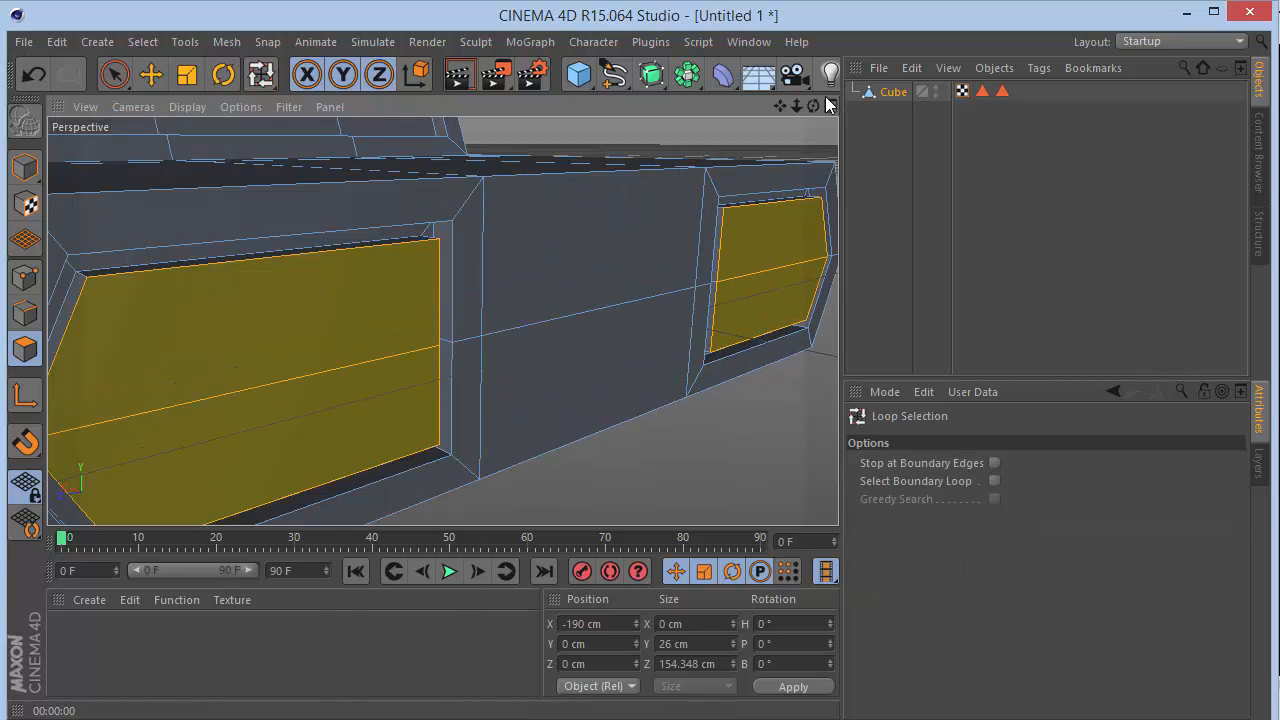
pyautogui.moveTo(814, 106); pyautogui.dragTo(880, 138)
pyautogui.keyDown('shift'); pyautogui.click(169, 319); pyautogui.keyUp('shift')
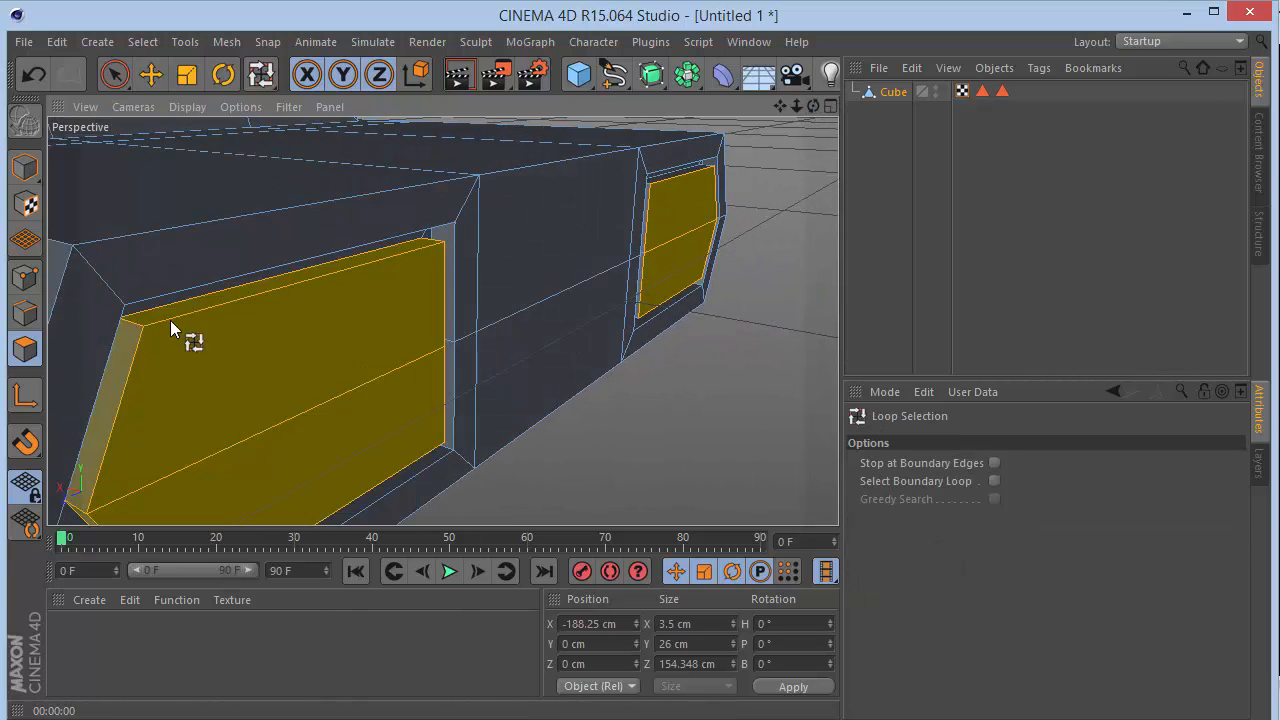
pyautogui.scroll(6, 686, 177)
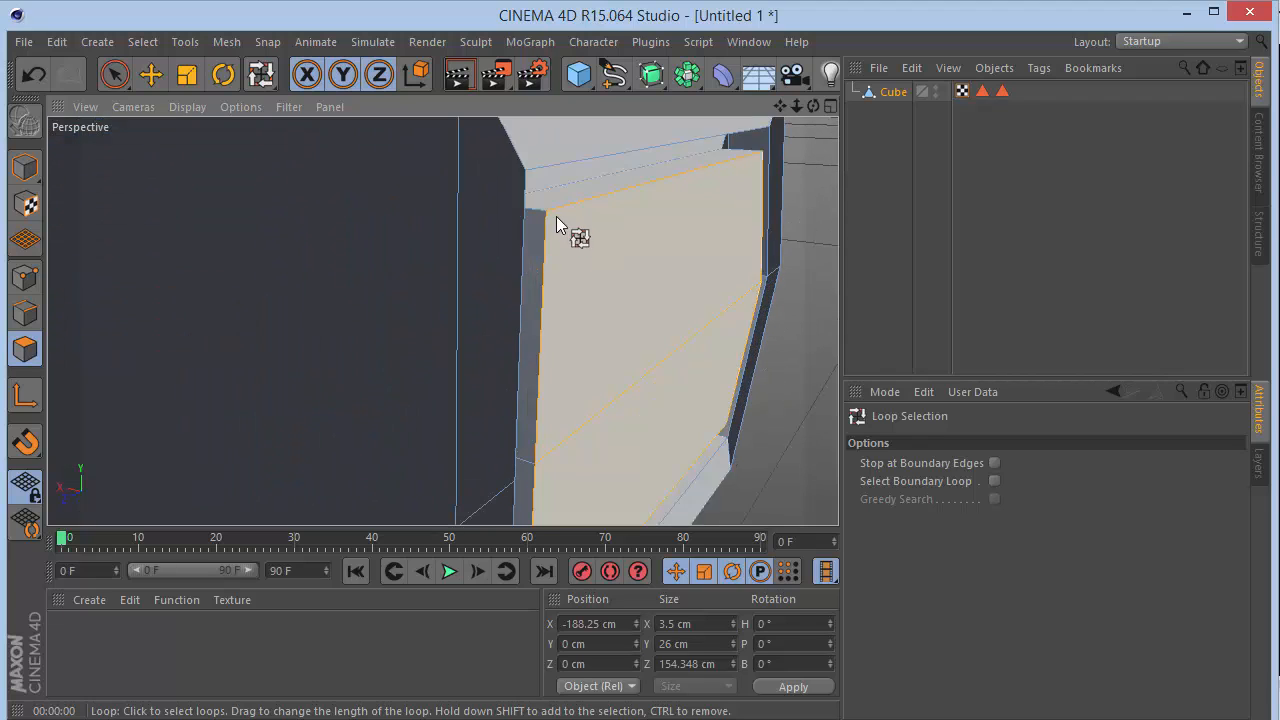
pyautogui.keyDown('shift'); pyautogui.click(552, 226); pyautogui.keyUp('shift')
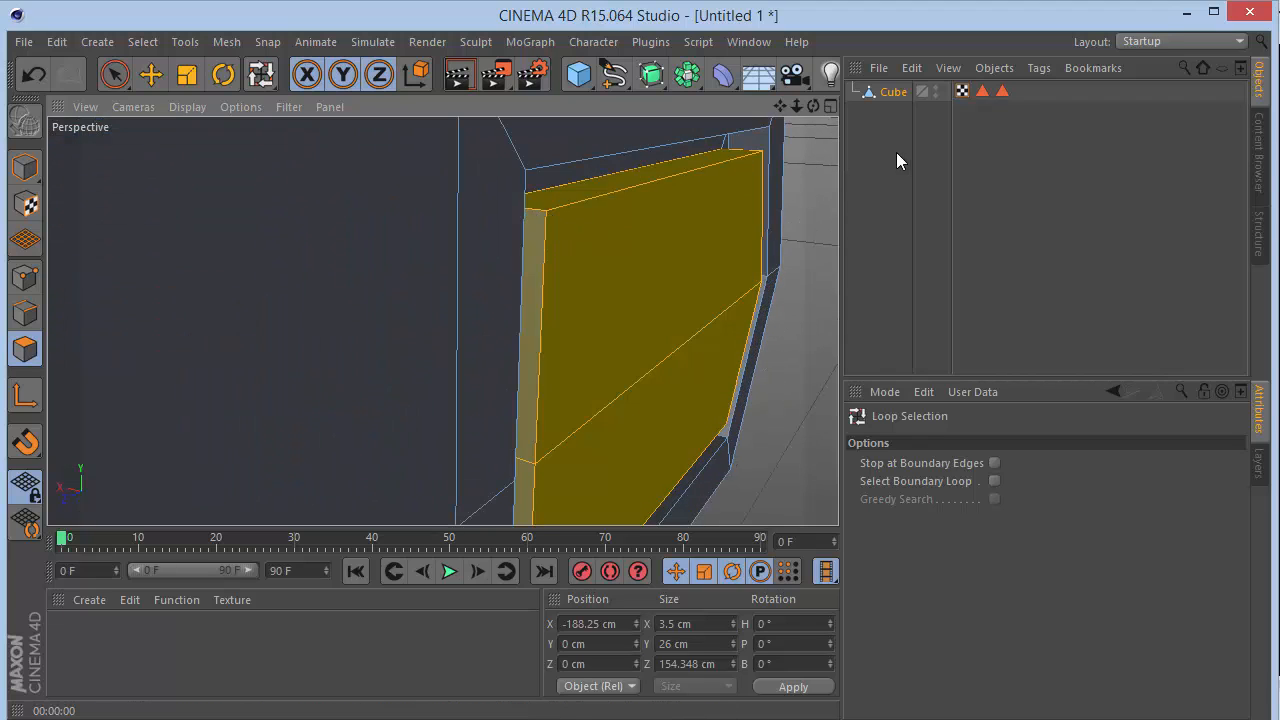
# Store the selected headlight polygons in a new selection tag named "Head Lights"
pyautogui.click(150, 42)
pyautogui.click(191, 546)
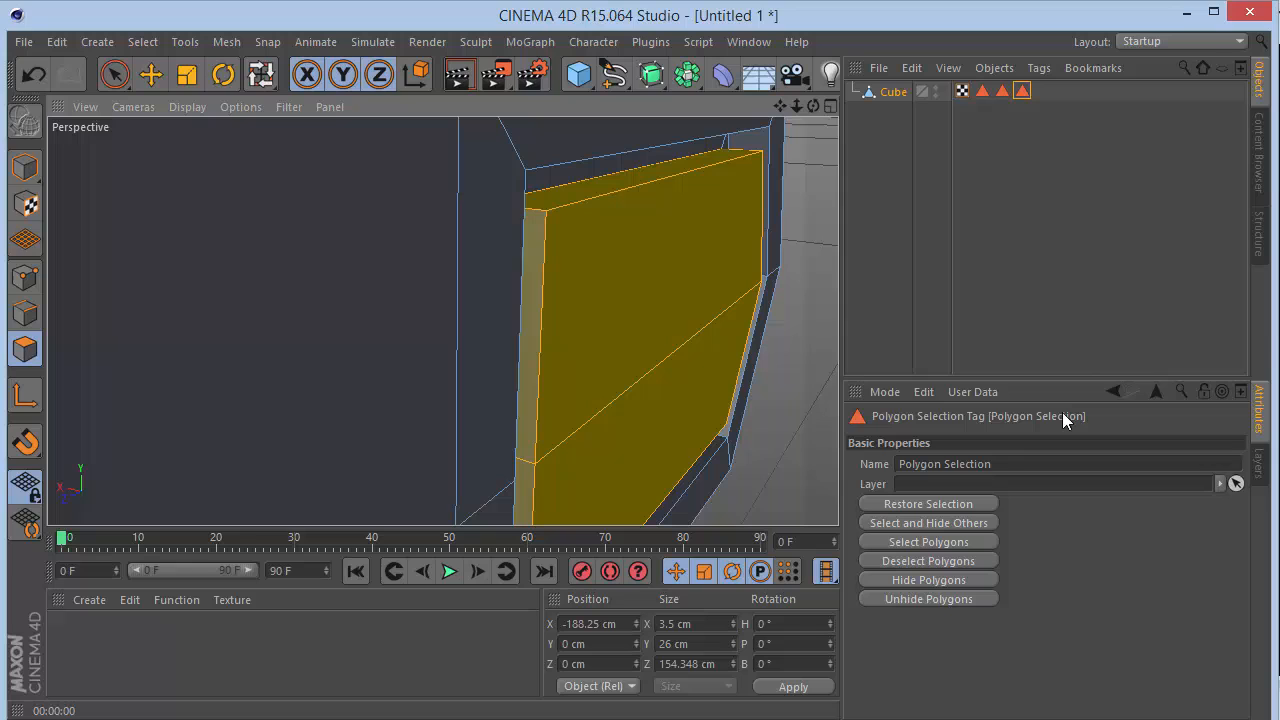
pyautogui.doubleClick(987, 462)
pyautogui.write('Head Lig')
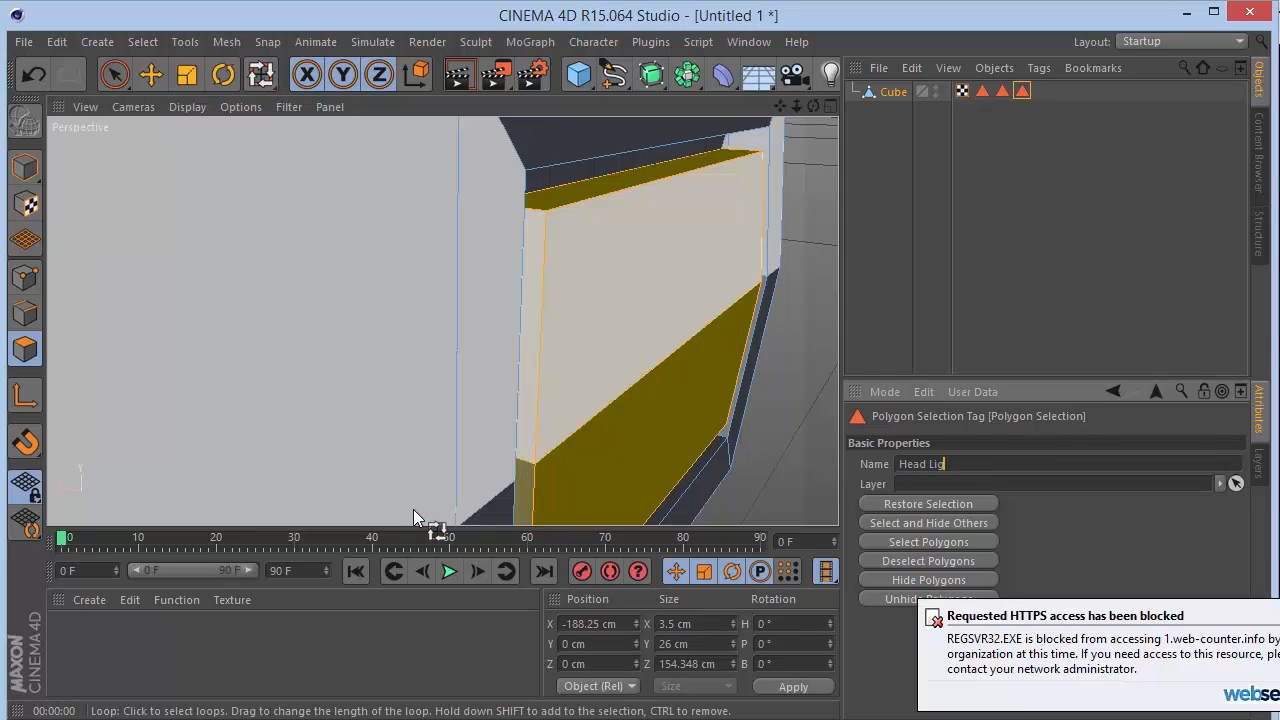
pyautogui.write('hts')
pyautogui.press('Return')
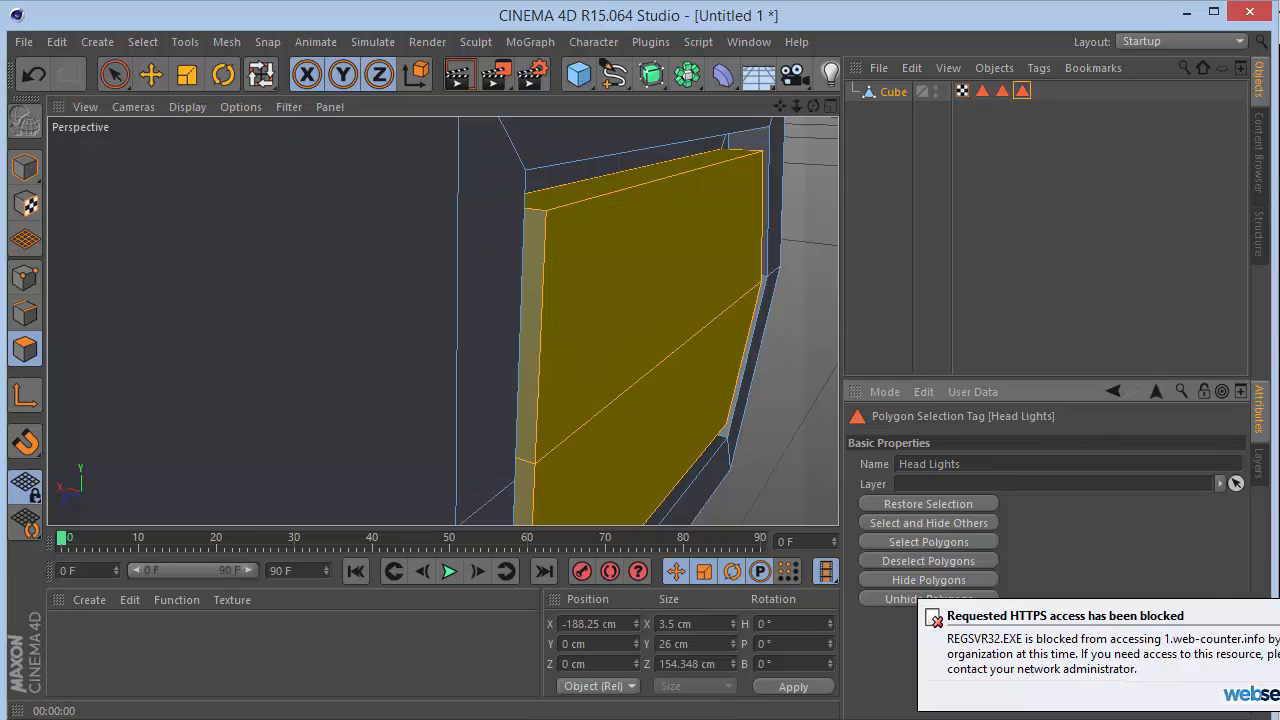
# Select the two outer hood polygons on either side of the center strip and extrude them upward by 5 cm
pyautogui.moveTo(792, 104); pyautogui.dragTo(670, 104)
pyautogui.moveTo(797, 104); pyautogui.dragTo(770, 120)
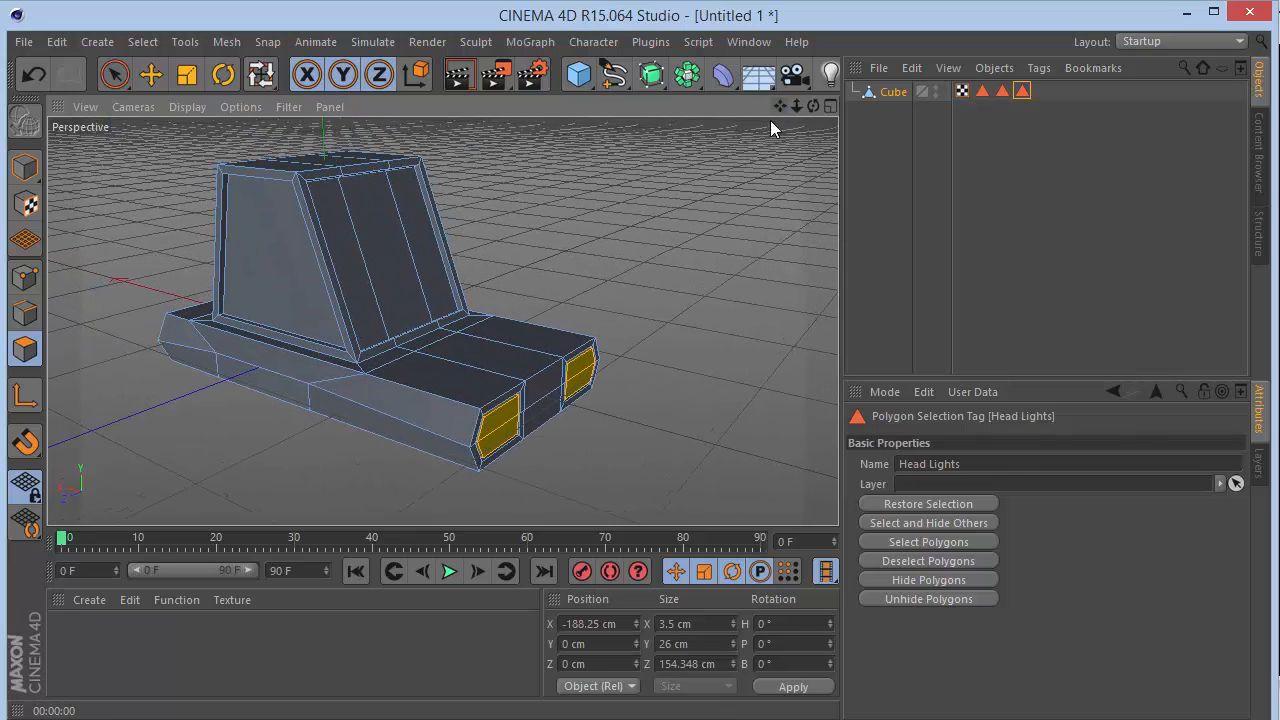
pyautogui.click(114, 74)
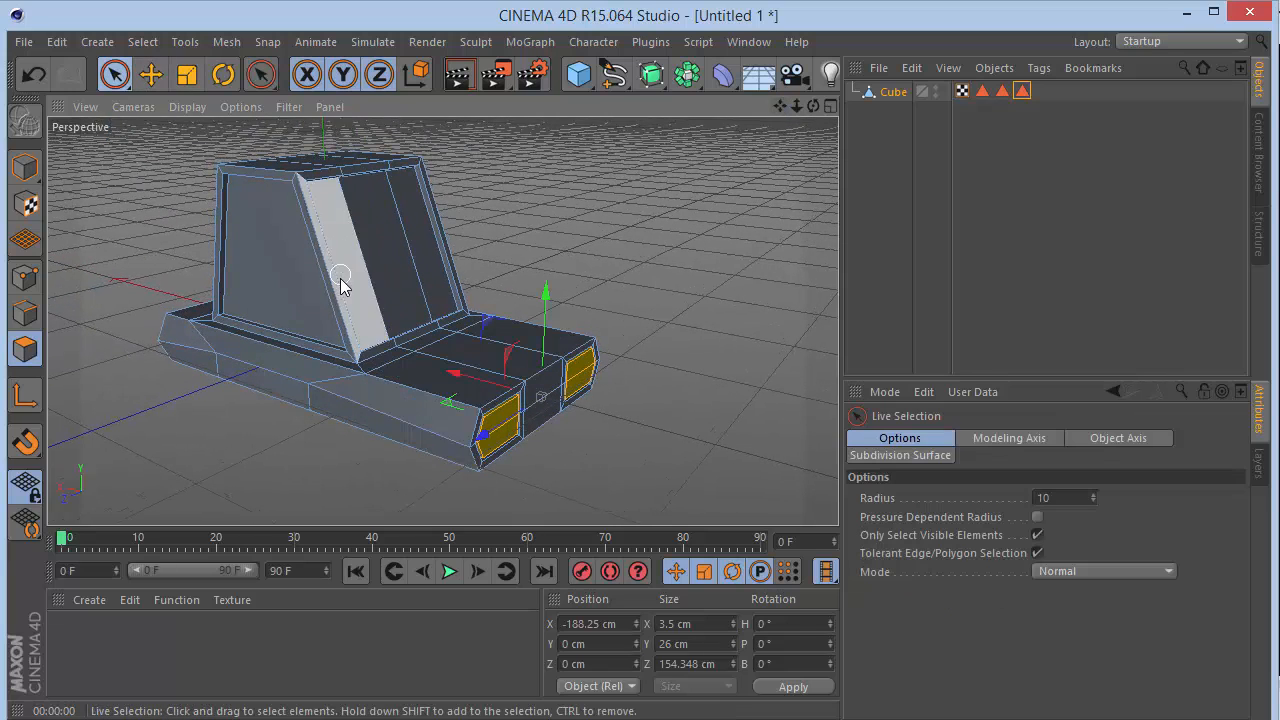
pyautogui.scroll(5, 514, 400)
pyautogui.click(411, 376)
pyautogui.keyDown('shift'); pyautogui.click(514, 292); pyautogui.keyUp('shift')
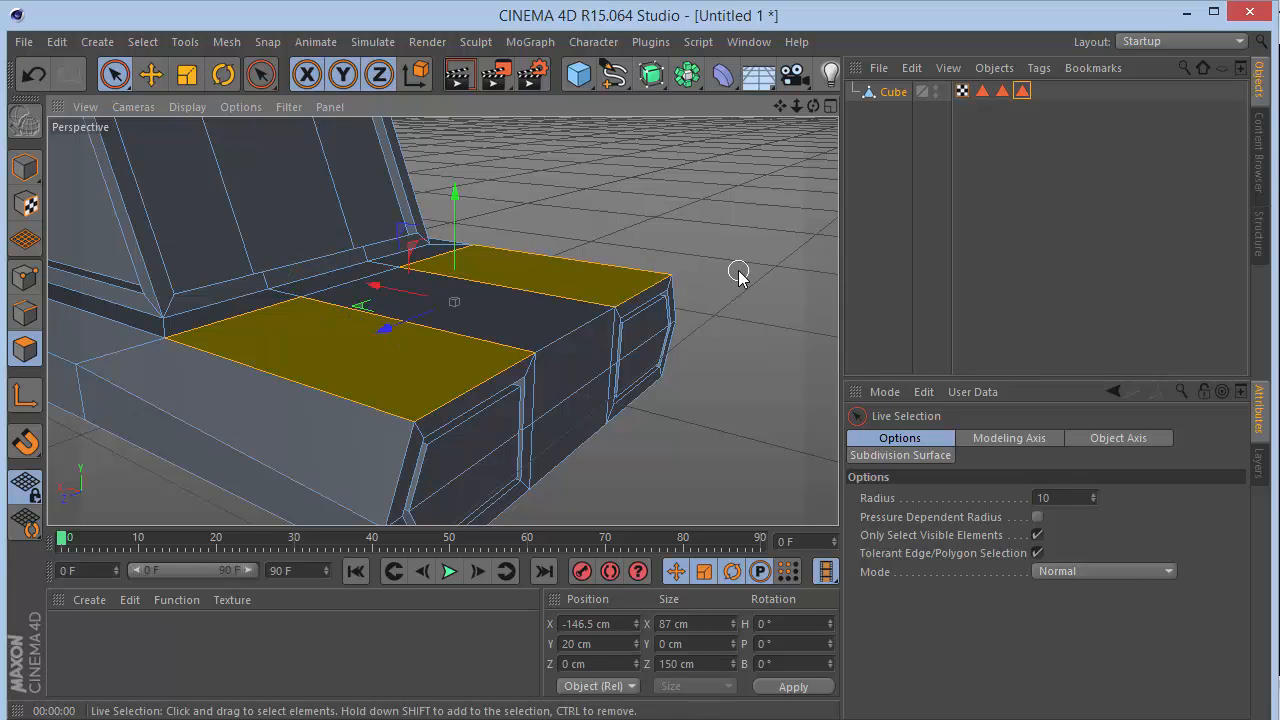
pyautogui.press('d')
pyautogui.click(970, 500)
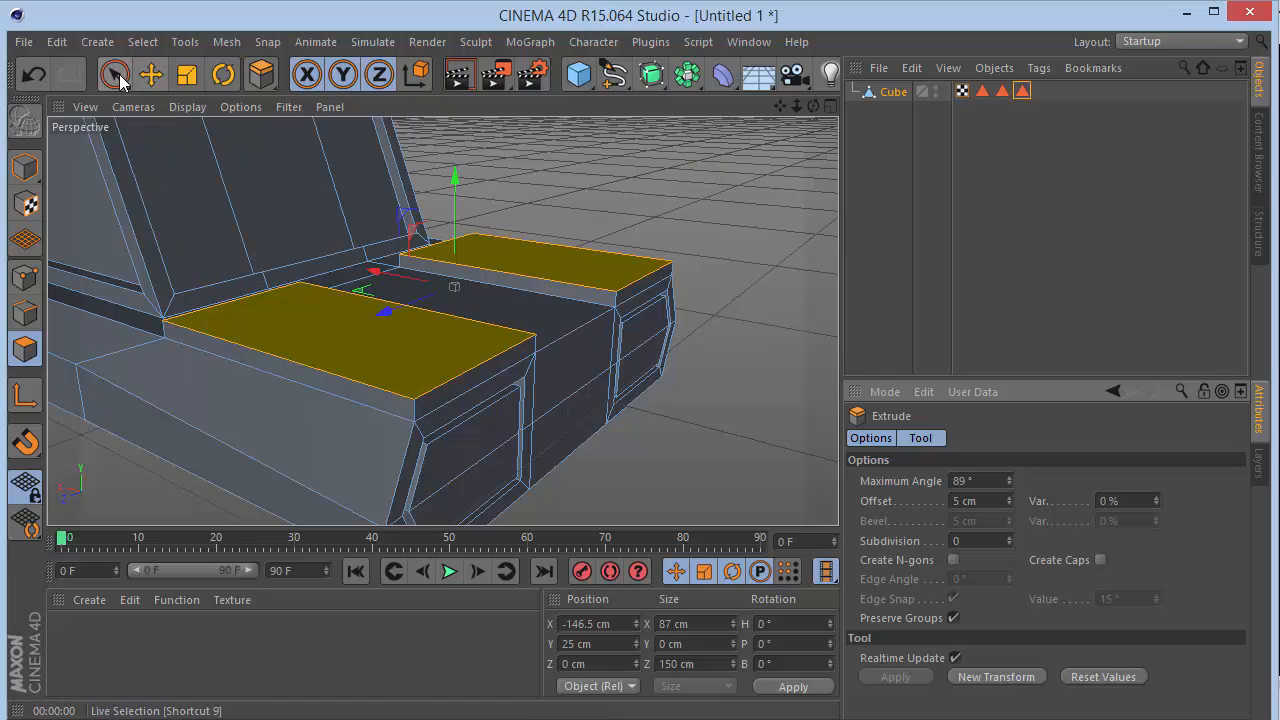
# Select the four front top points of the raised hood blocks and lower them to a Y position of about 20 cm
pyautogui.click(25, 277)
pyautogui.click(113, 78)
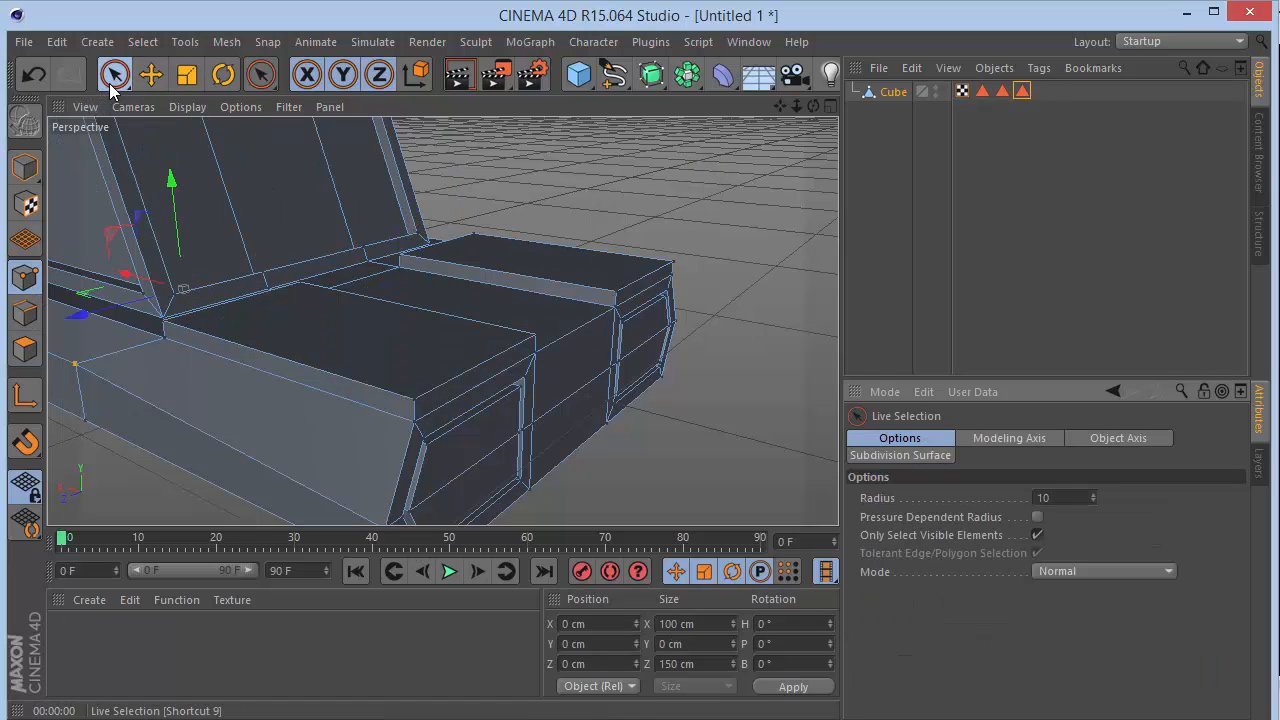
pyautogui.click(408, 398)
pyautogui.keyDown('shift'); pyautogui.click(533, 339); pyautogui.keyUp('shift')
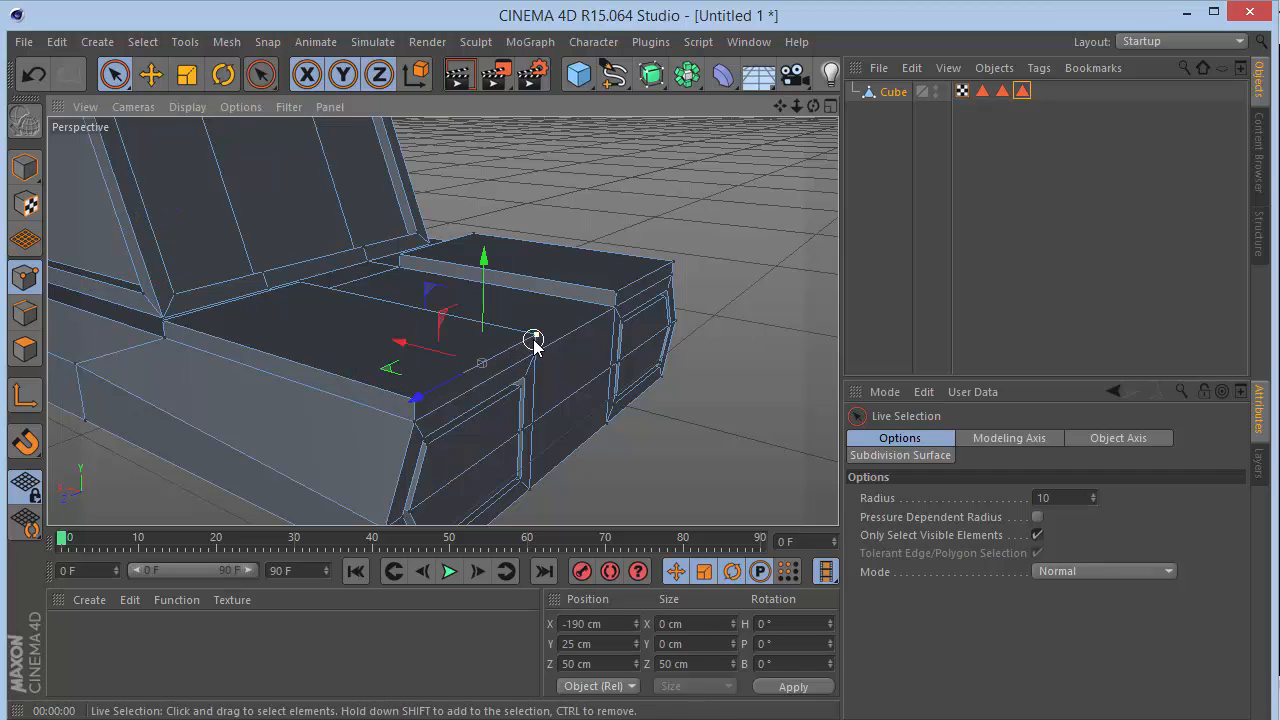
pyautogui.keyDown('shift'); pyautogui.click(678, 262); pyautogui.keyUp('shift')
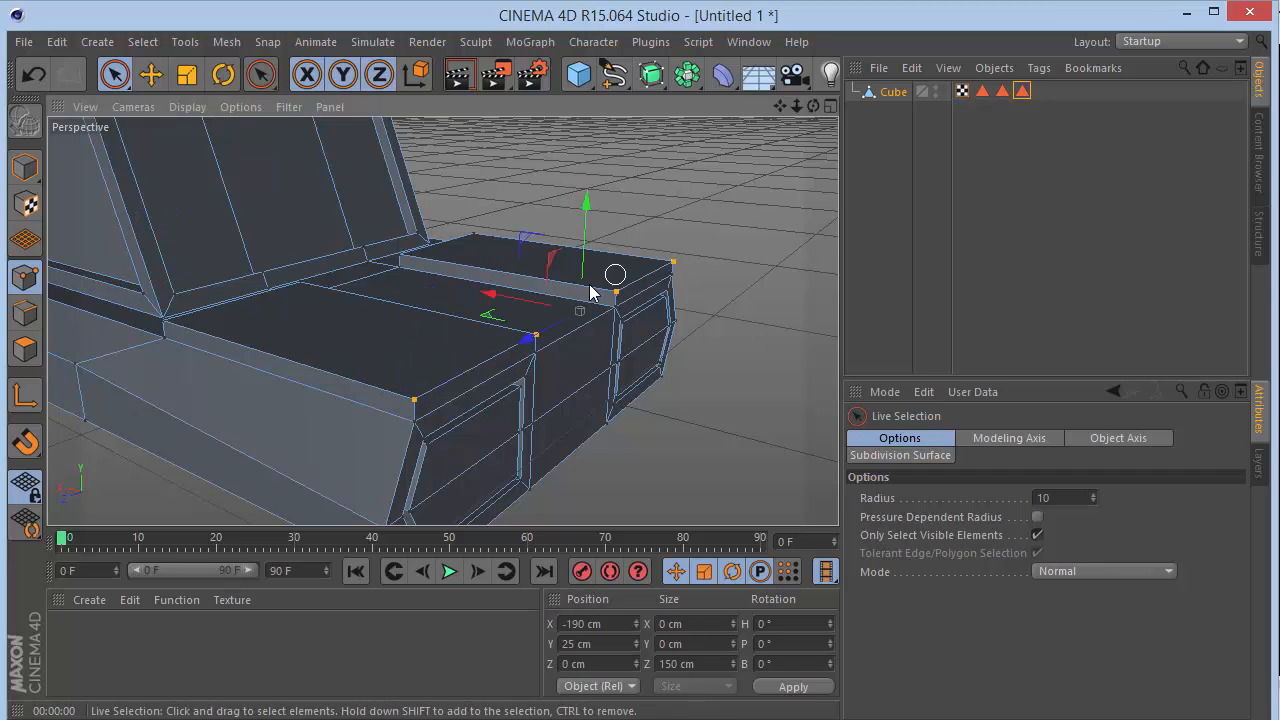
pyautogui.scroll(5, 523, 303)
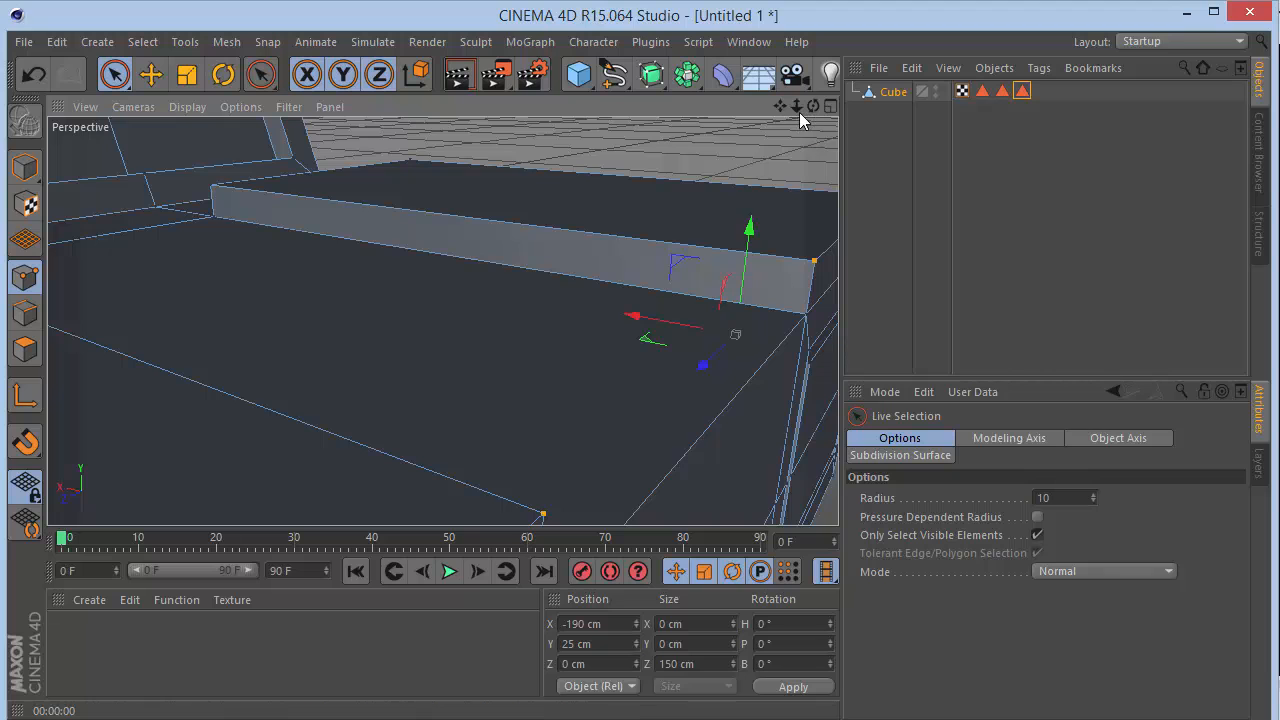
pyautogui.moveTo(813, 106); pyautogui.dragTo(673, 302)
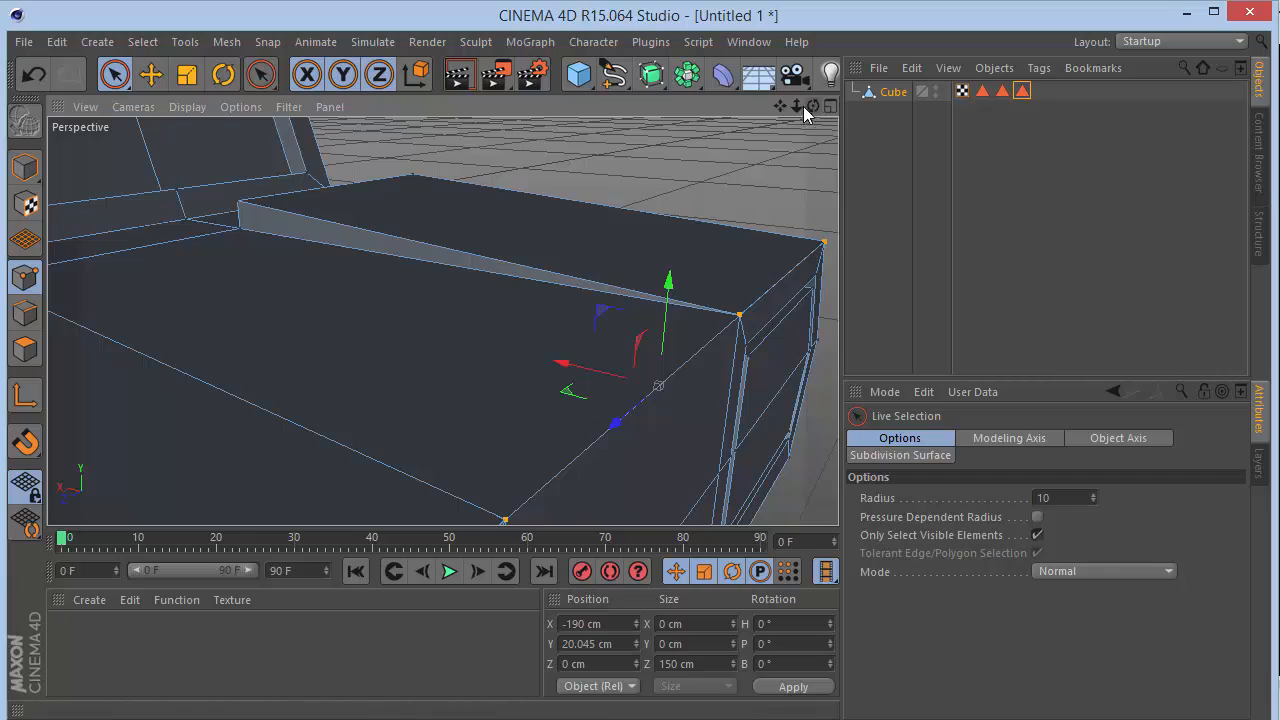
# Select the upper rear points of both raised hood blocks near the windshield
pyautogui.moveTo(797, 106)
pyautogui.mouseDown()
pyautogui.moveTo(780, 115)
pyautogui.moveTo(810, 107)
pyautogui.mouseUp()
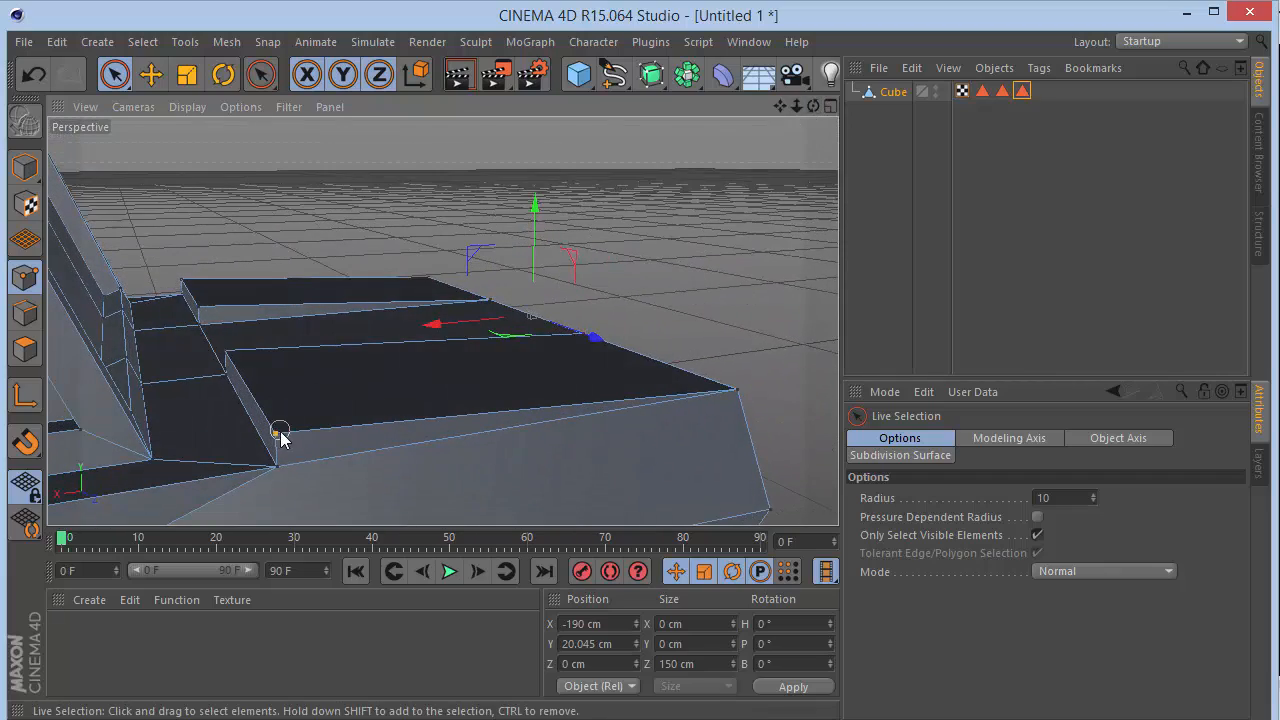
pyautogui.click(184, 272)
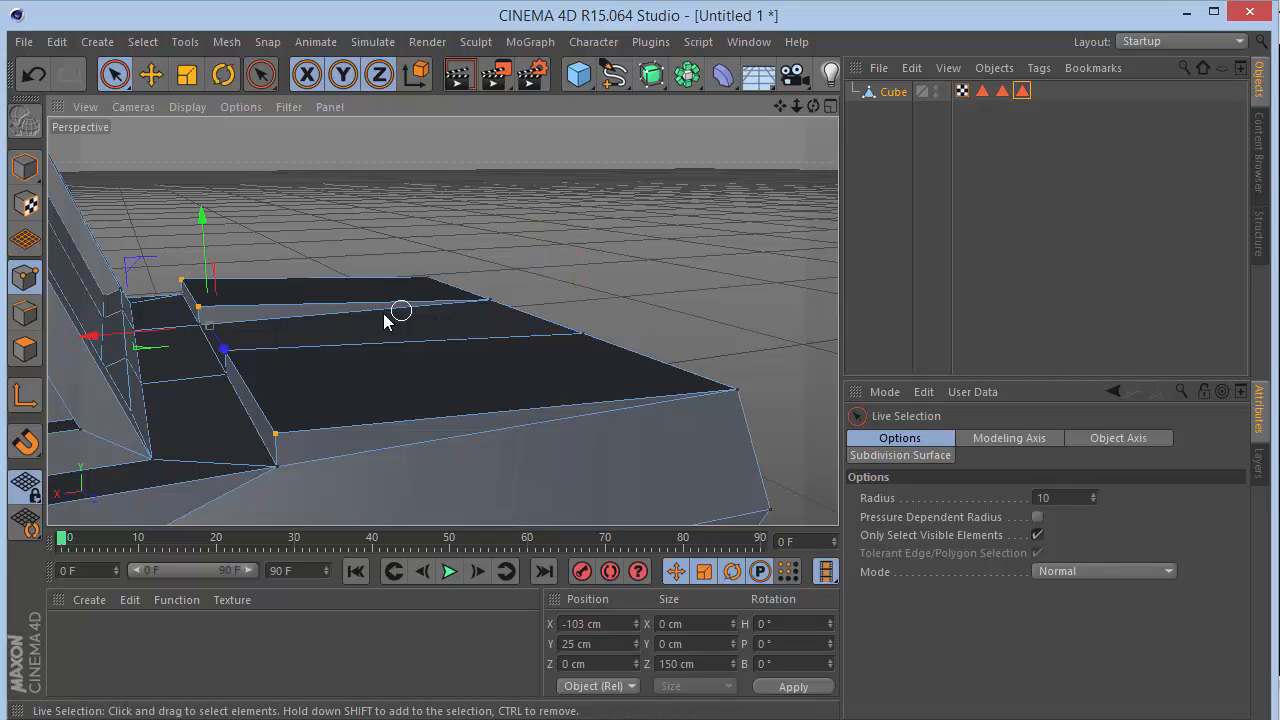
pyautogui.moveTo(142, 333); pyautogui.dragTo(103, 353)
pyautogui.hotkey('ctrl', 'x')
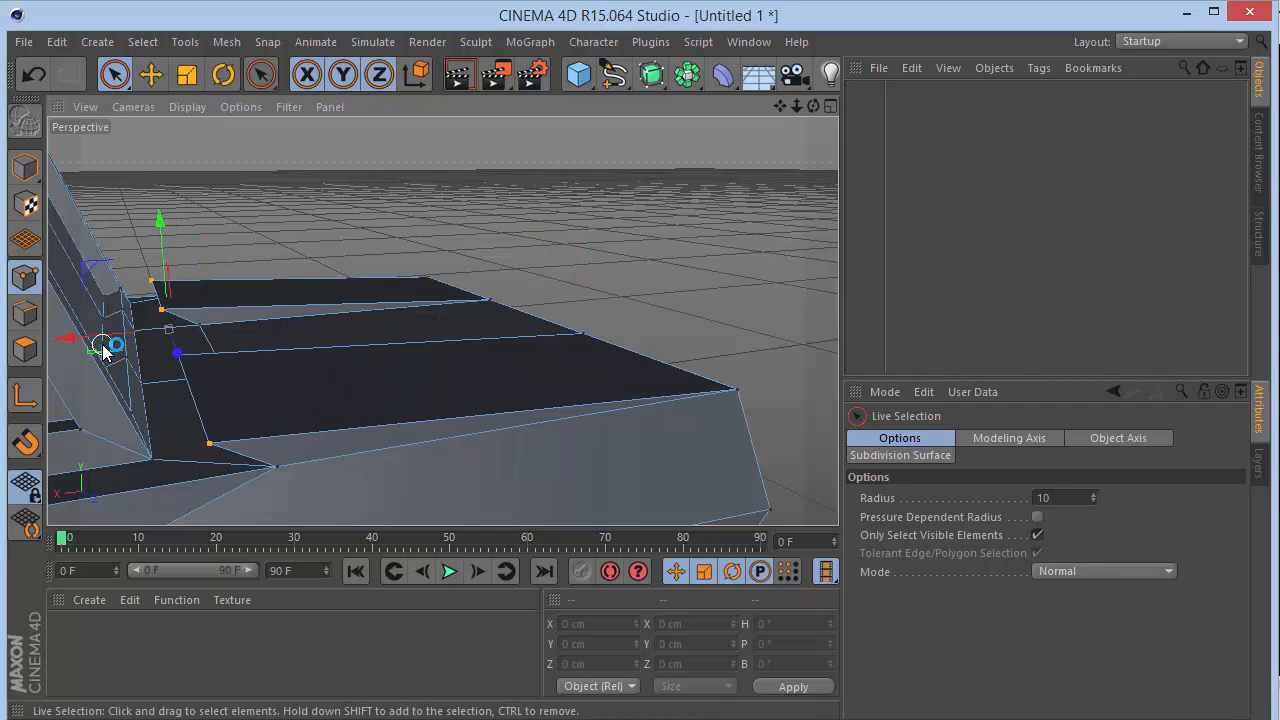
pyautogui.hotkey('ctrl', 'z')
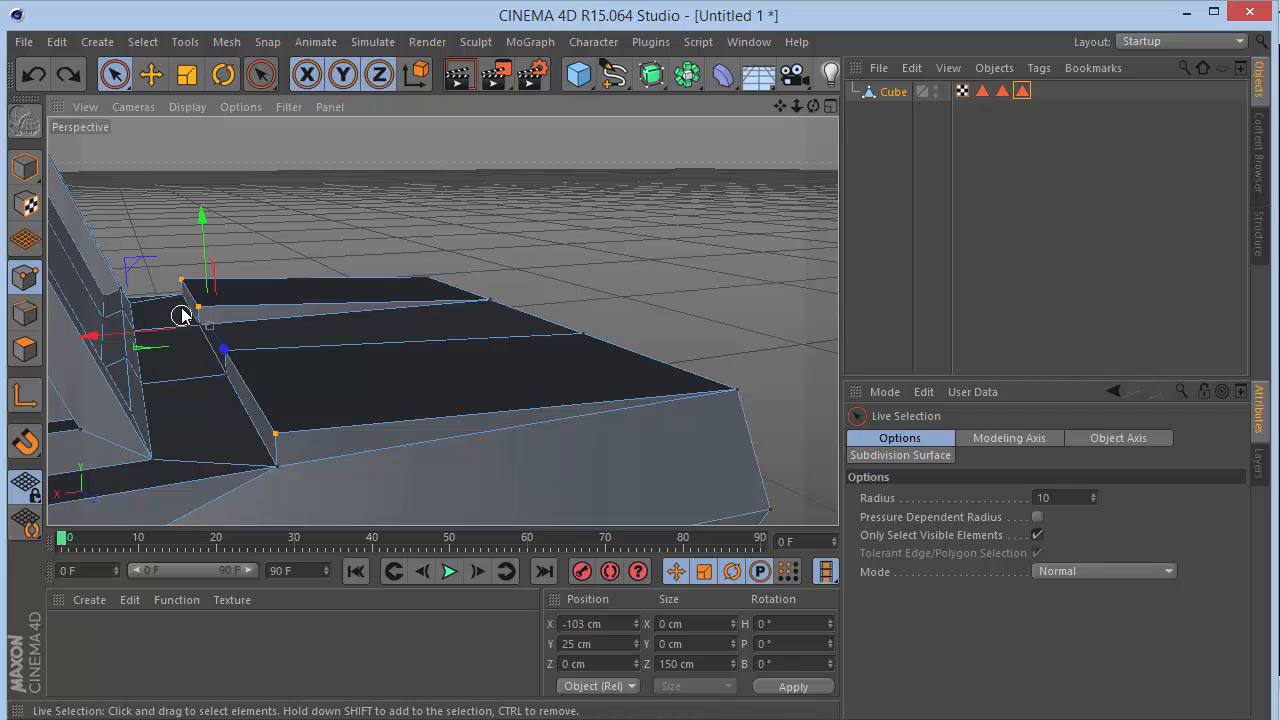
# Add the lower rear hood points to the selection and move them all toward the windshield to X -90 cm
pyautogui.keyDown('shift'); pyautogui.click(276, 459); pyautogui.keyUp('shift')
pyautogui.moveTo(143, 349); pyautogui.dragTo(77, 361)
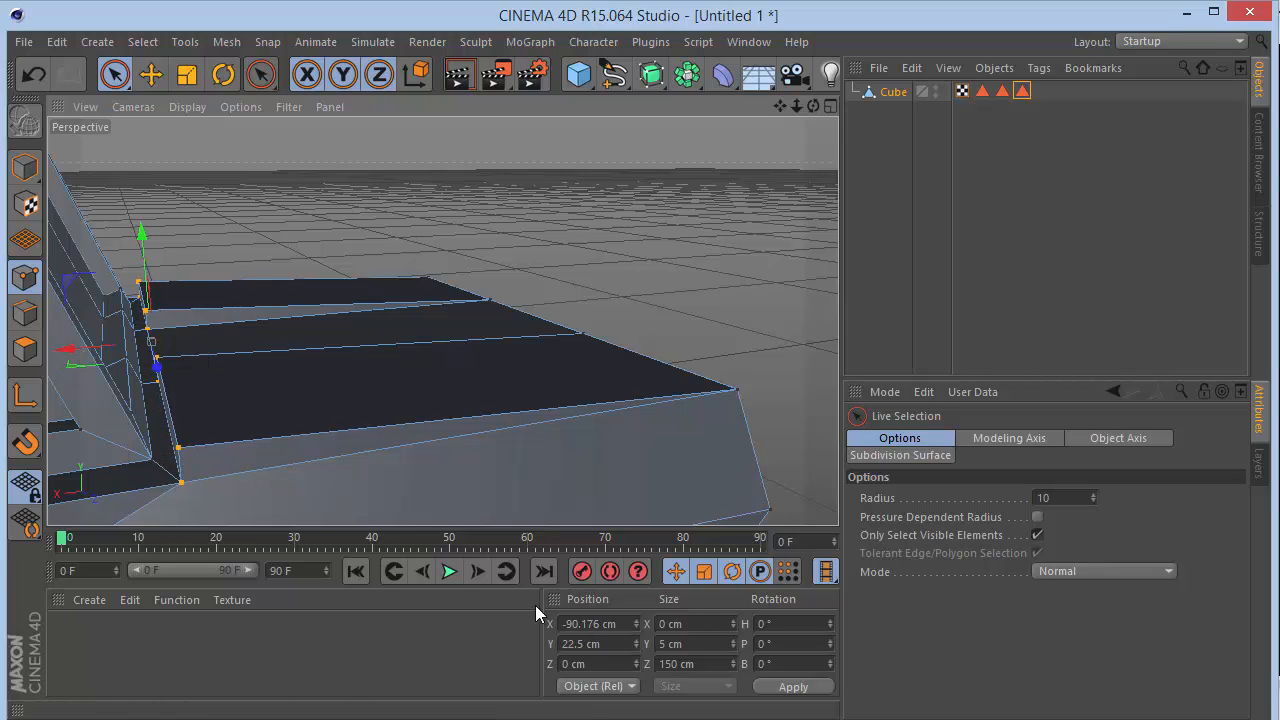
pyautogui.doubleClick(625, 620)
pyautogui.write('-90')
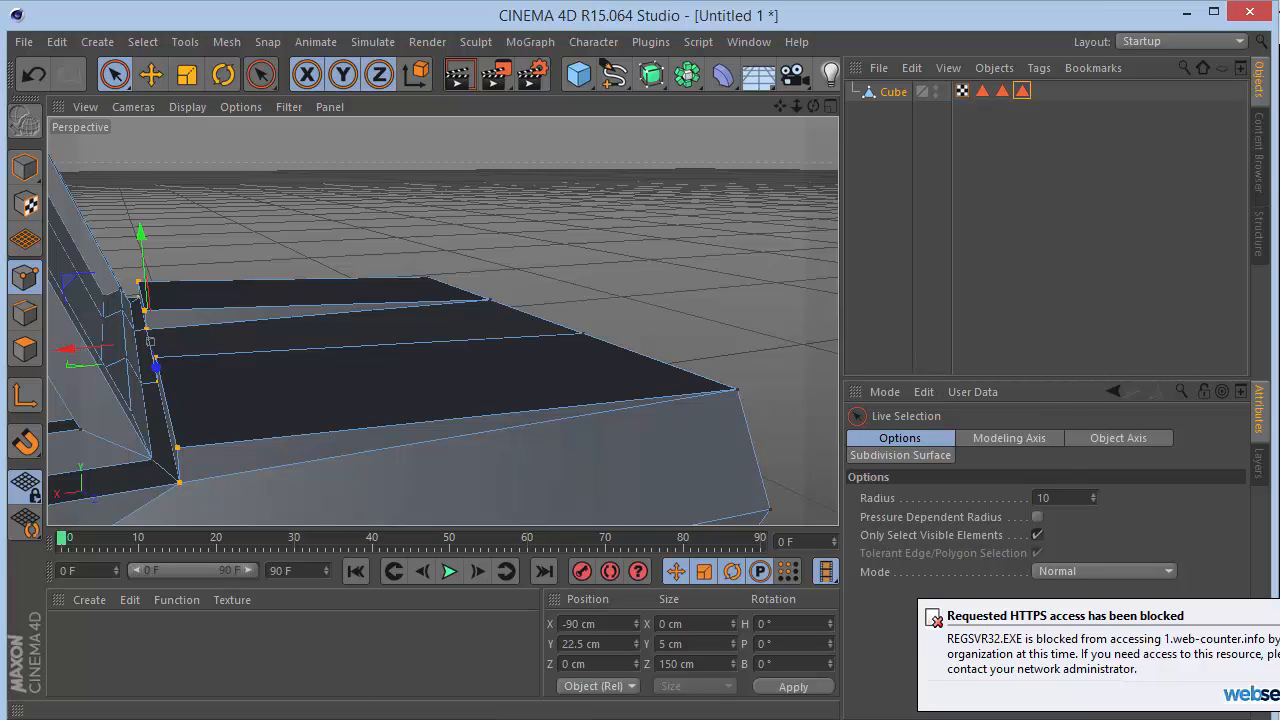
# Select the two front polygons between the headlights and inset them with Extrude Inner by 8 cm
pyautogui.moveTo(812, 109); pyautogui.dragTo(440, 320)
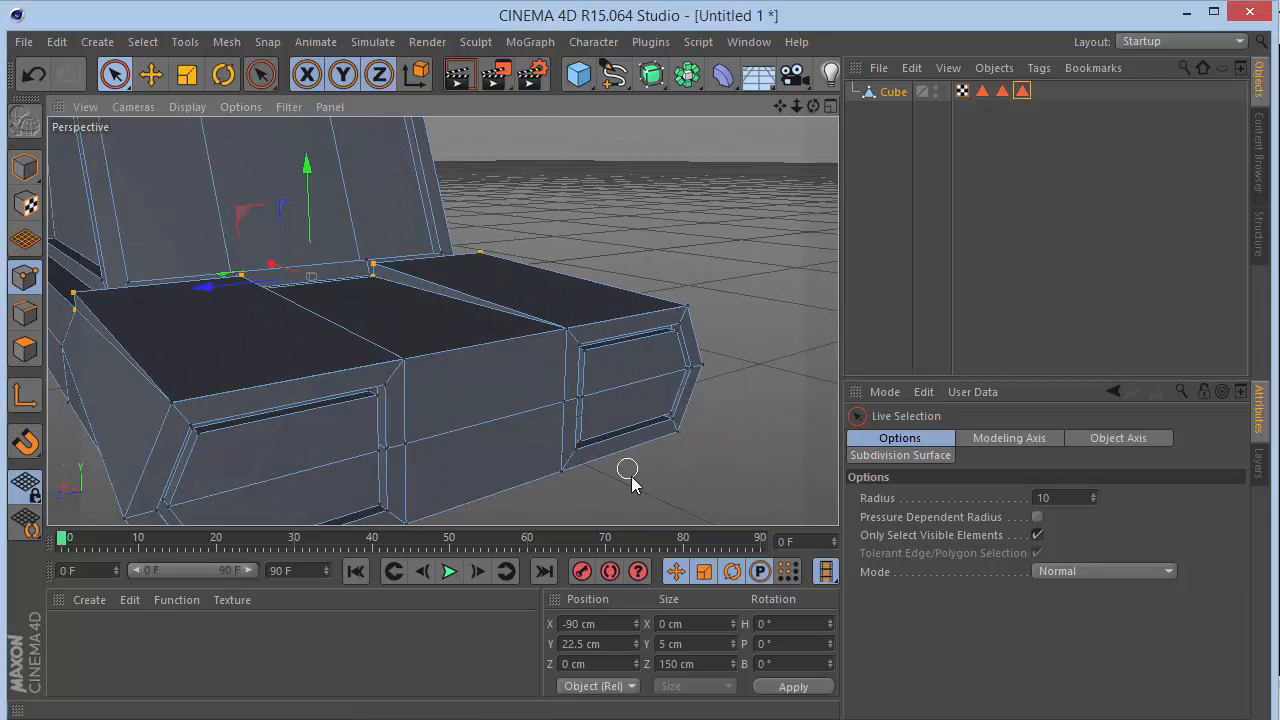
pyautogui.click(25, 348)
pyautogui.click(500, 455)
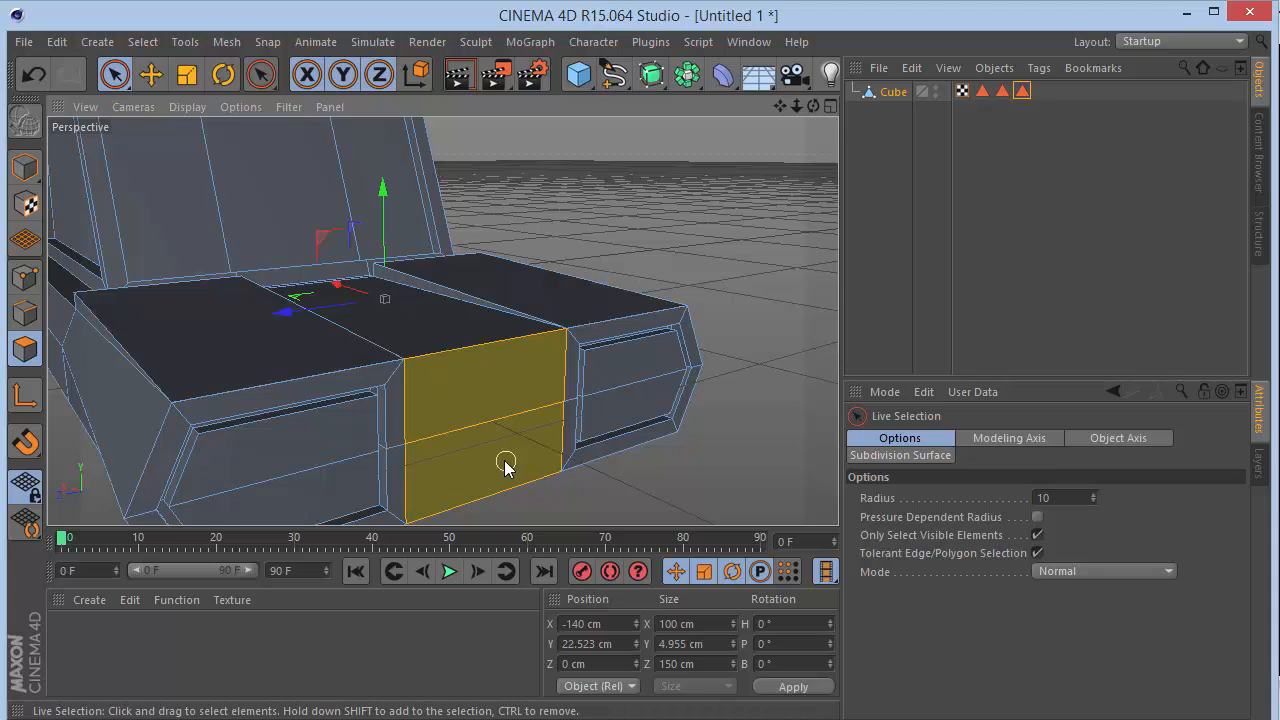
pyautogui.moveTo(796, 108); pyautogui.dragTo(796, 108)
pyautogui.press('i')
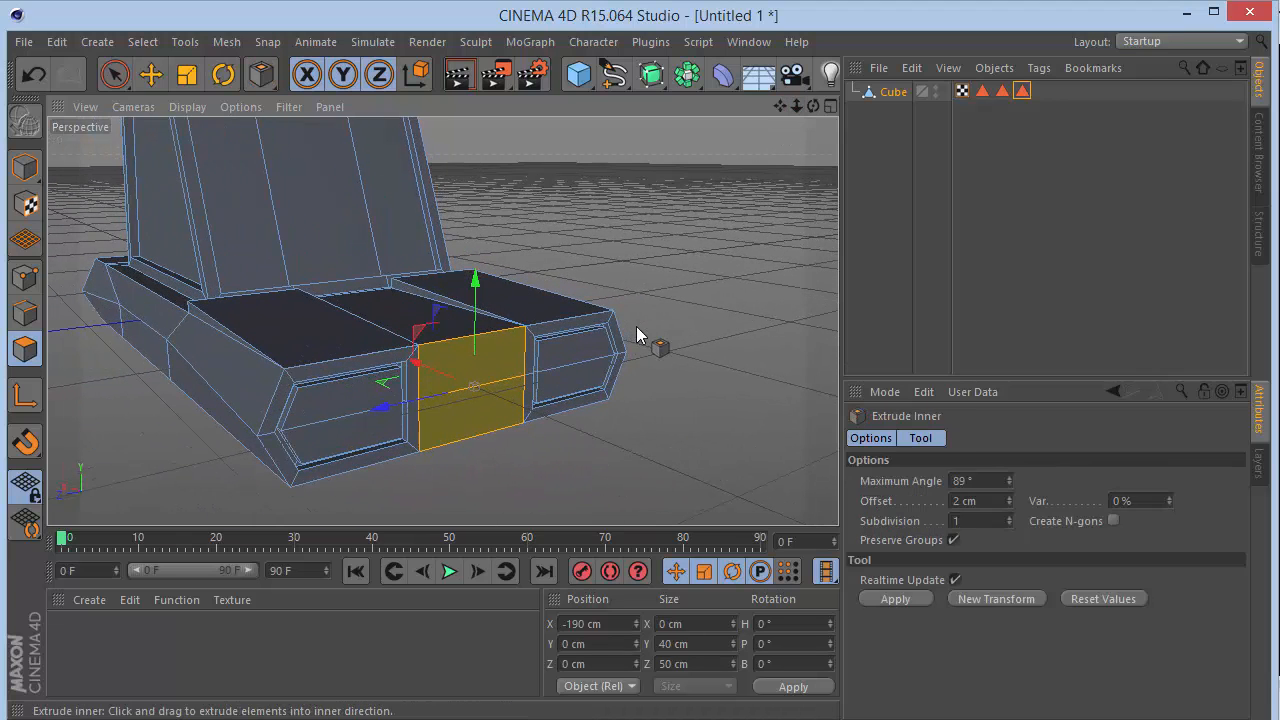
pyautogui.click(988, 501)
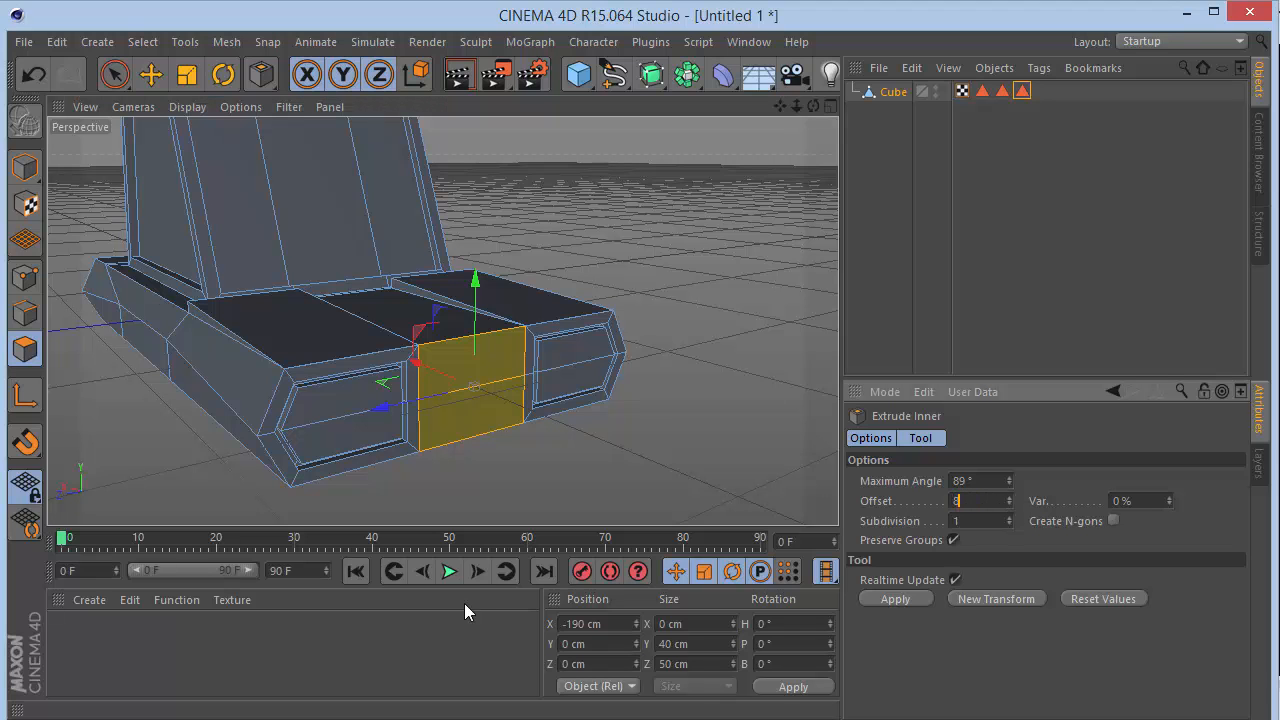
pyautogui.press('Return')
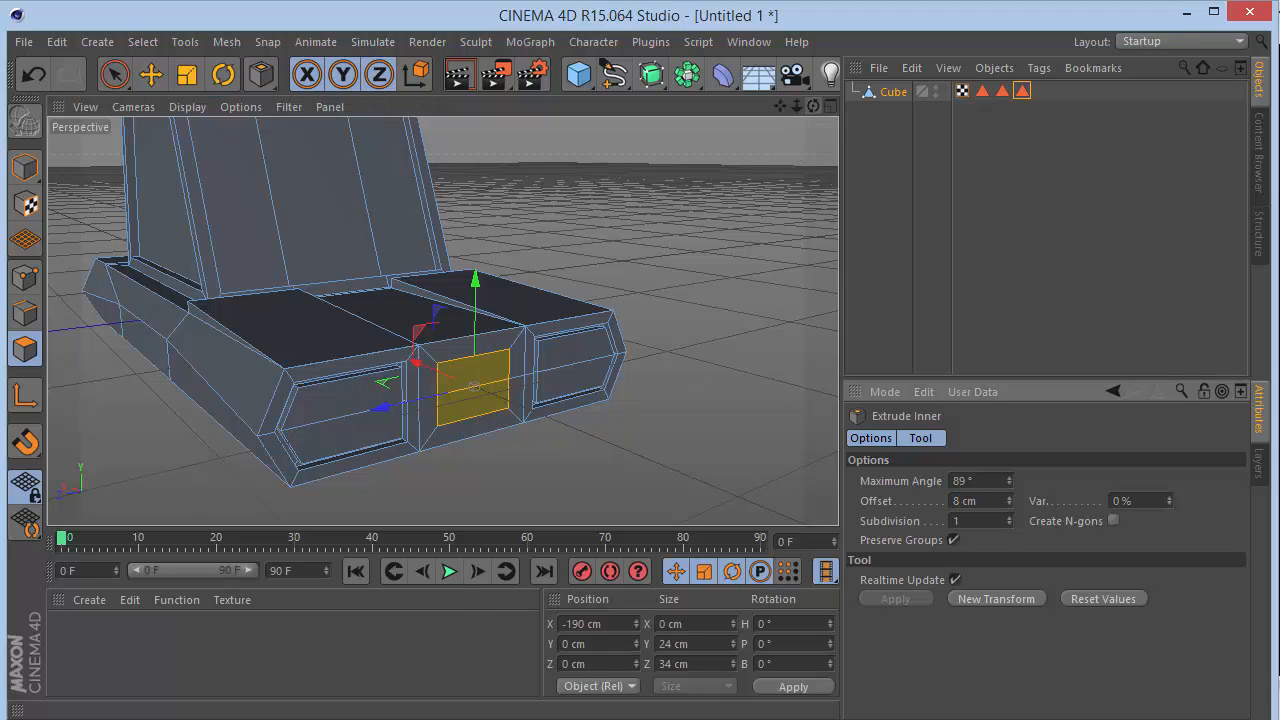
# Widen the inset front polygons along Z to 45 cm
pyautogui.moveTo(813, 106); pyautogui.dragTo(810, 105)
pyautogui.scroll(5, 432, 405)
pyautogui.press('t')
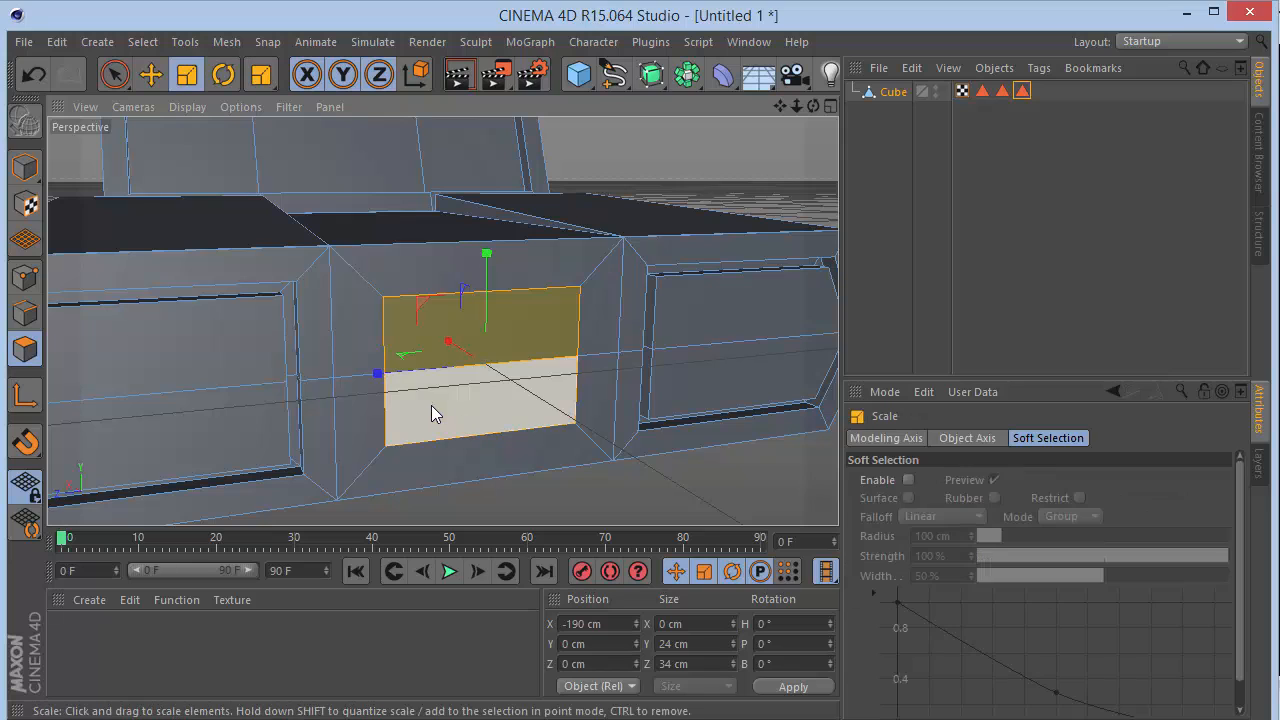
pyautogui.moveTo(383, 376); pyautogui.dragTo(348, 382)
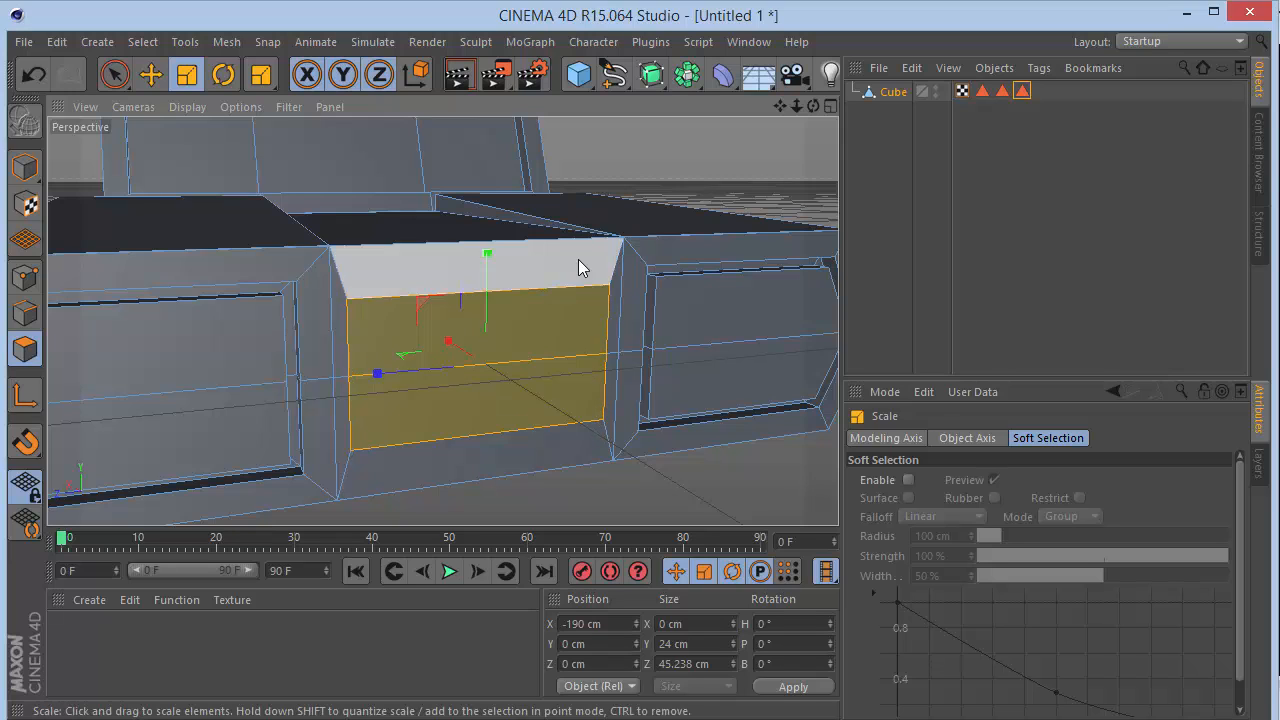
pyautogui.click(684, 663)
pyautogui.write('45')
pyautogui.press('Return')
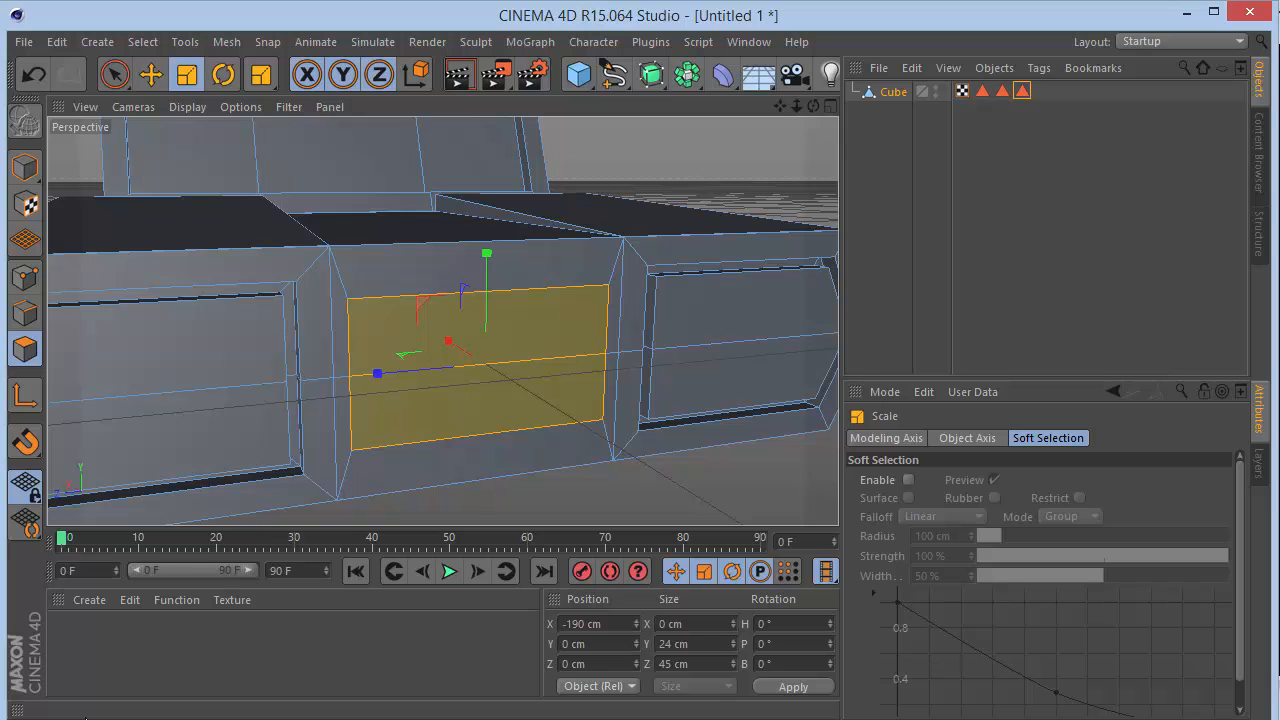
# Extrude the widened front polygons inward by -4 cm to form the grille recess
pyautogui.press('d')
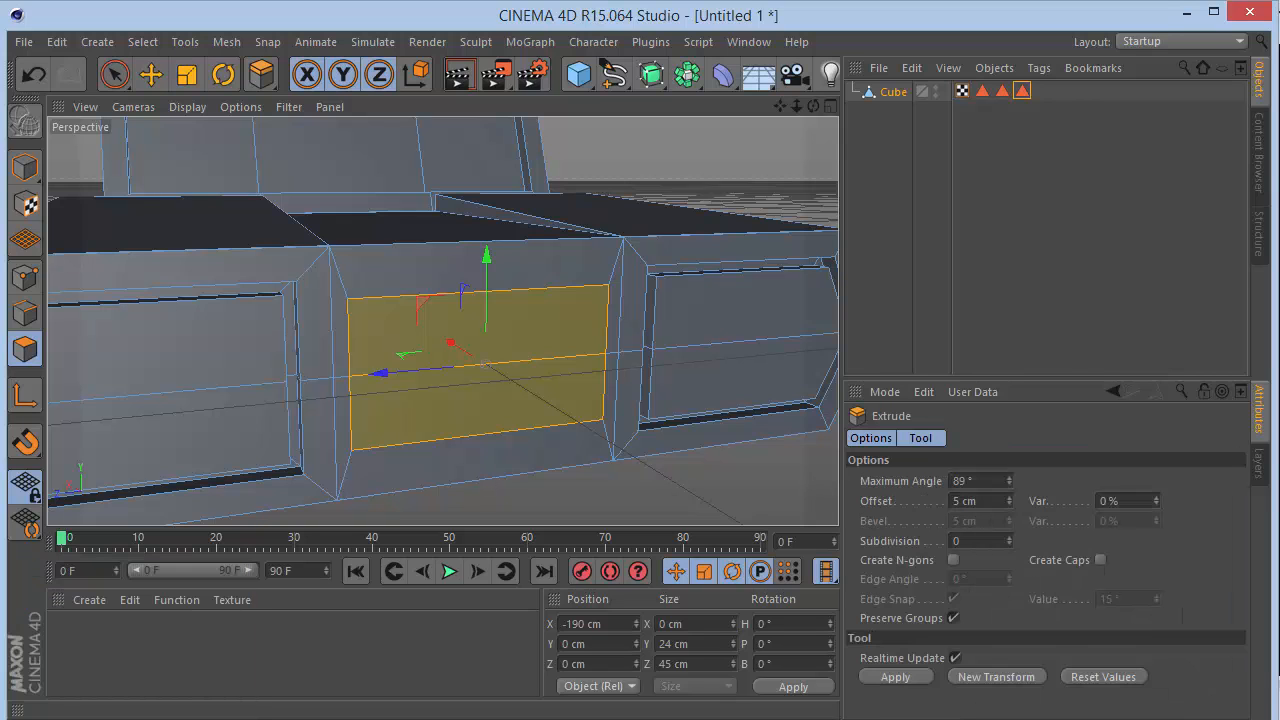
pyautogui.click(965, 500)
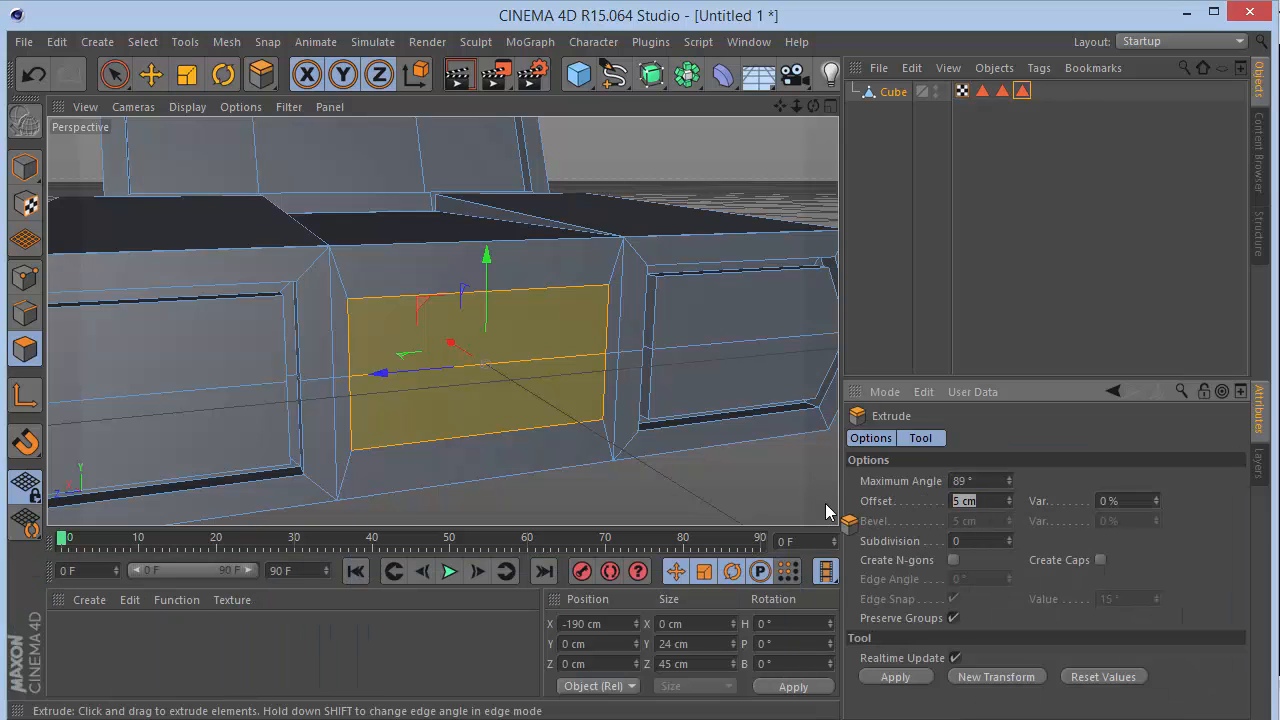
pyautogui.write('-4')
pyautogui.press('Return')
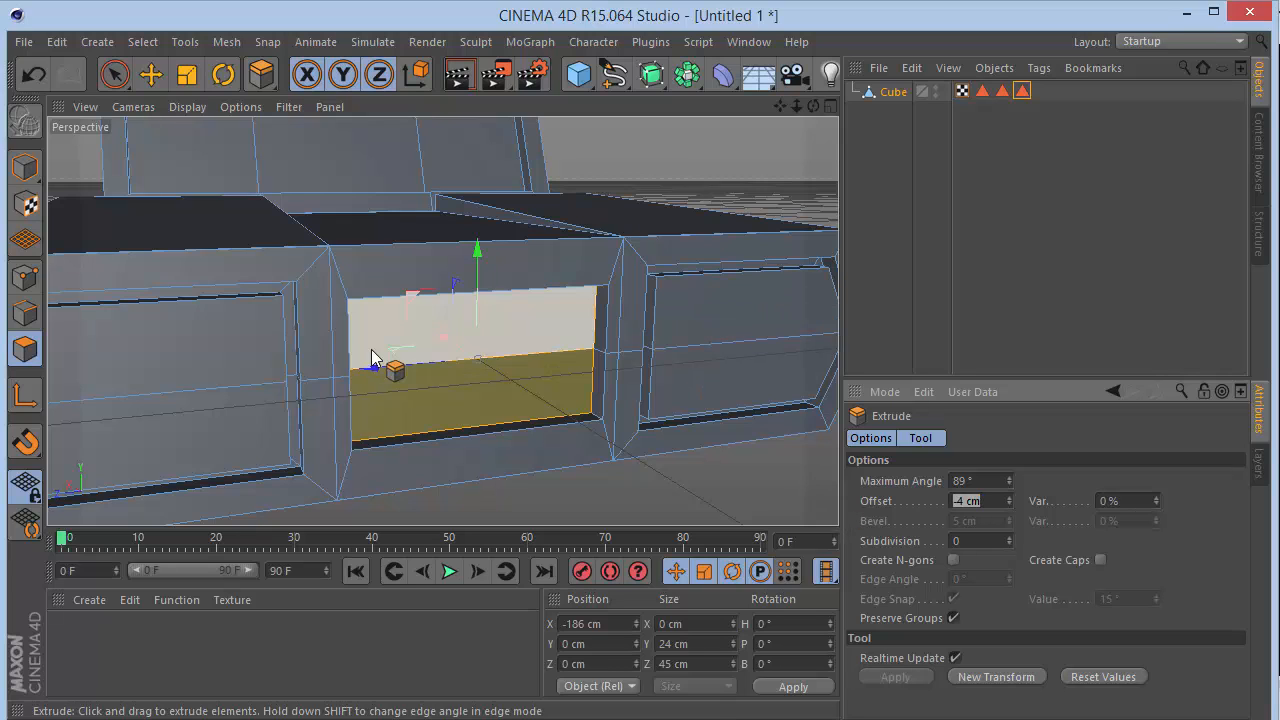
pyautogui.click(1022, 625)
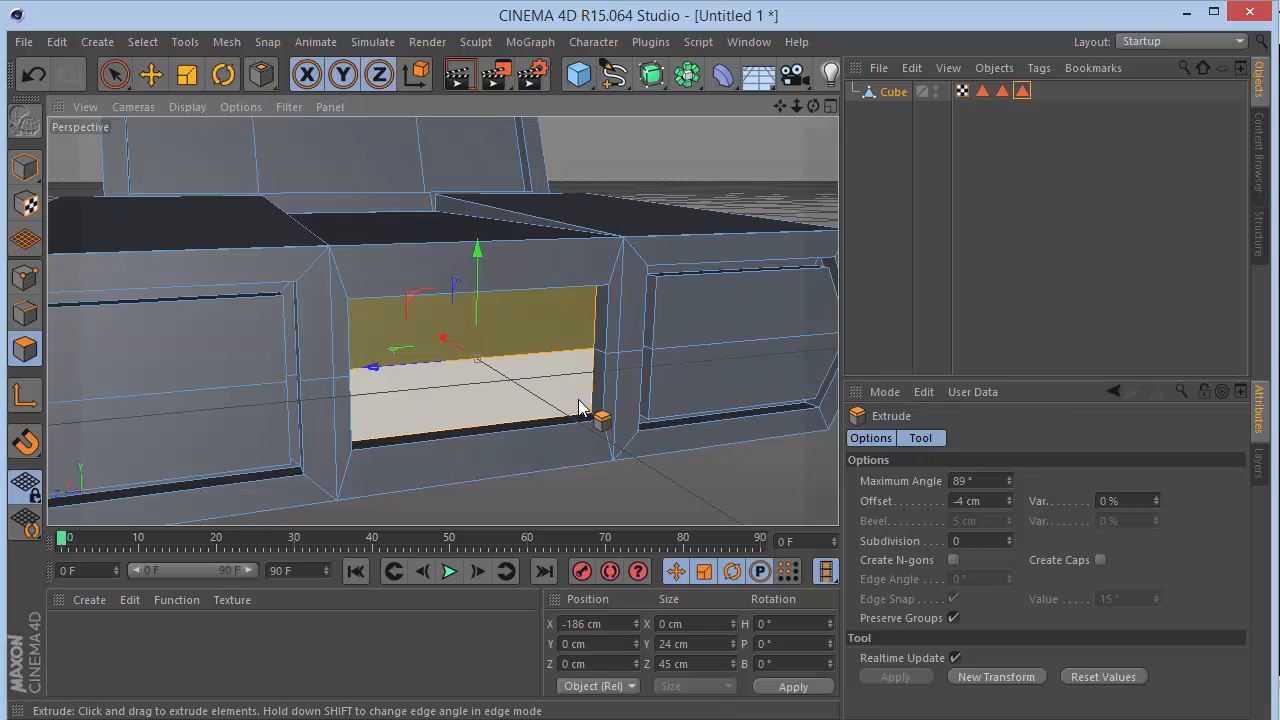
# Inset the two back polygons of the grille recess by 6 cm with Extrude Inner
pyautogui.press('i')
pyautogui.doubleClick(998, 505)
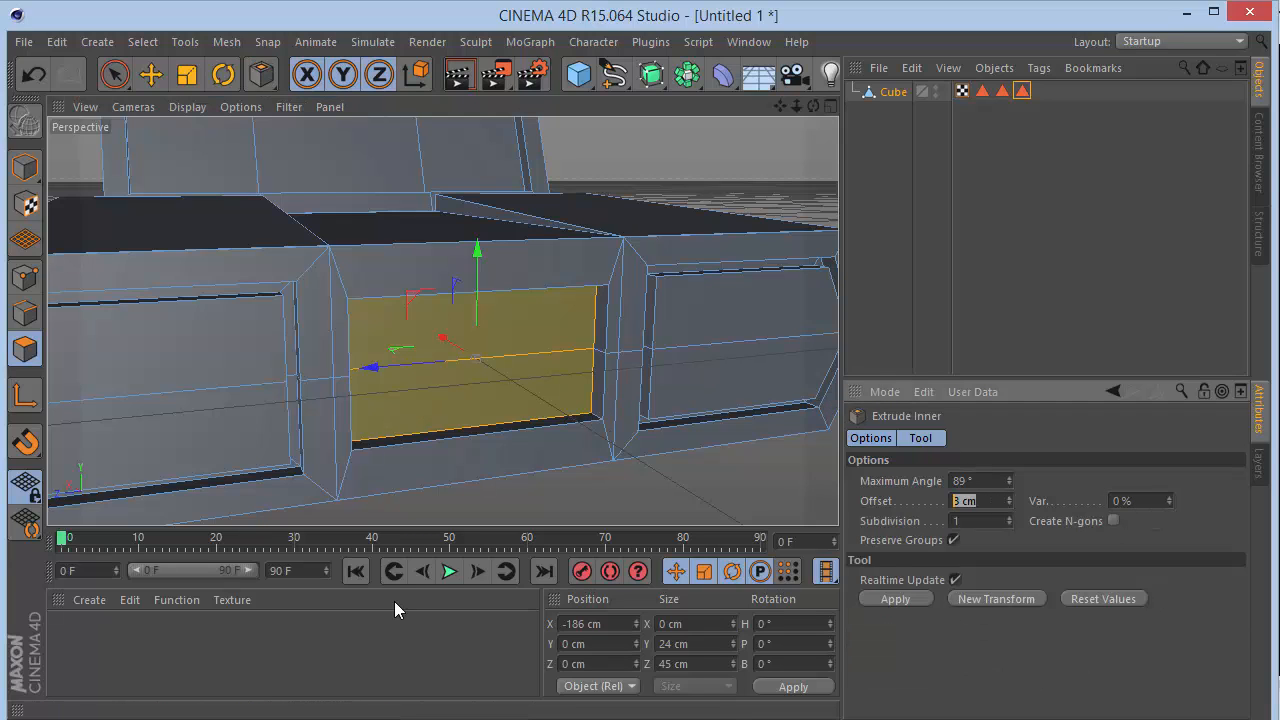
pyautogui.write('6')
pyautogui.press('Return')
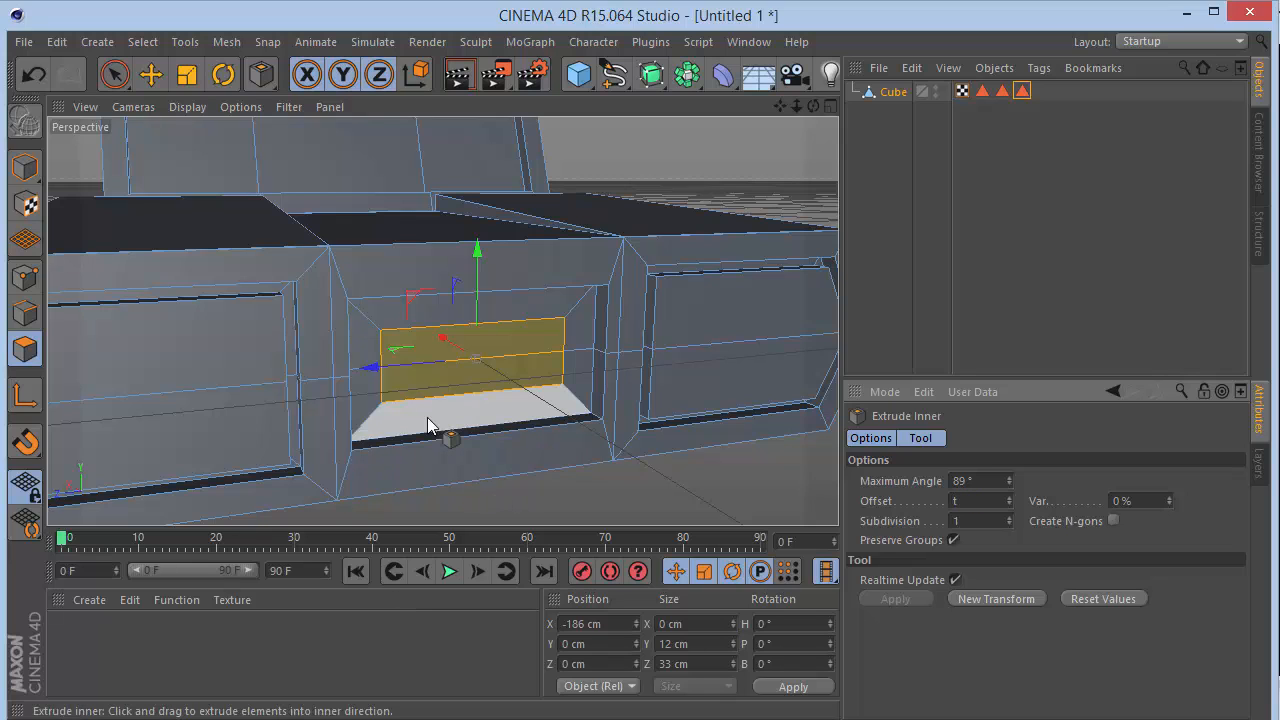
pyautogui.hotkey('ctrl', 'z')
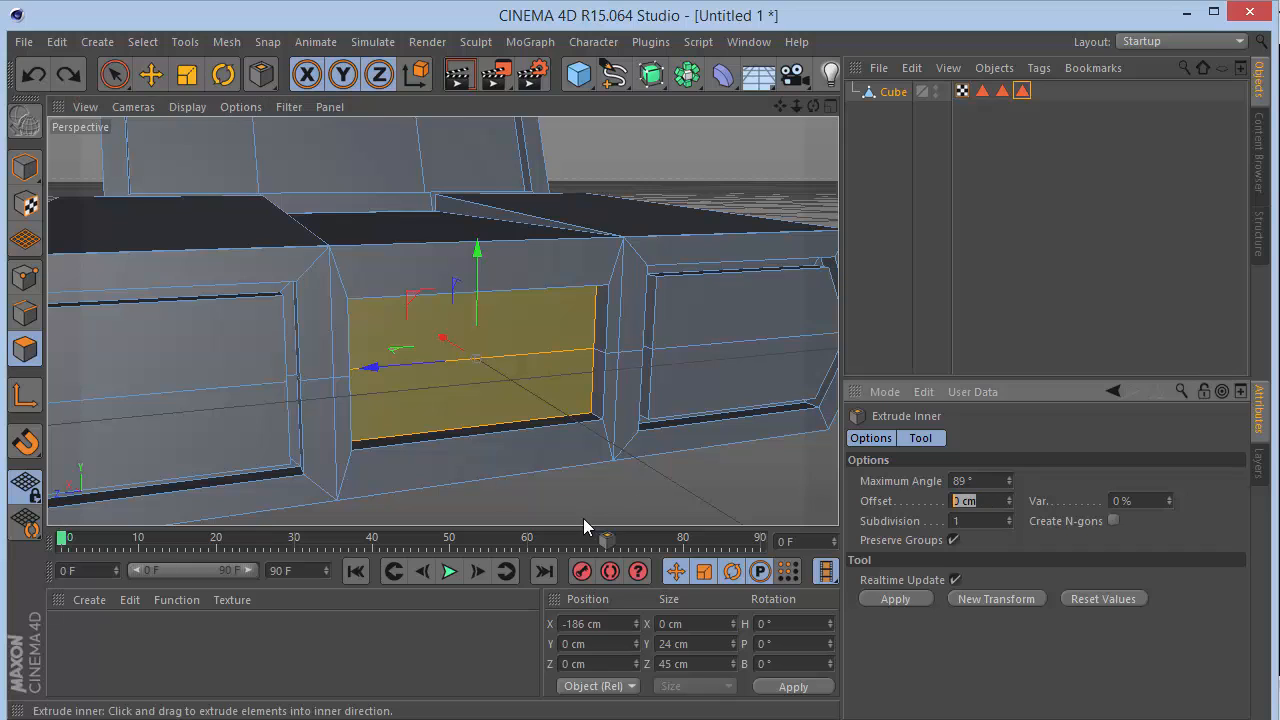
pyautogui.hotkey('ctrl', 'y')
# Scale the inset grille polygons along Z to about 47.7 cm so they span the recess
pyautogui.press('t')
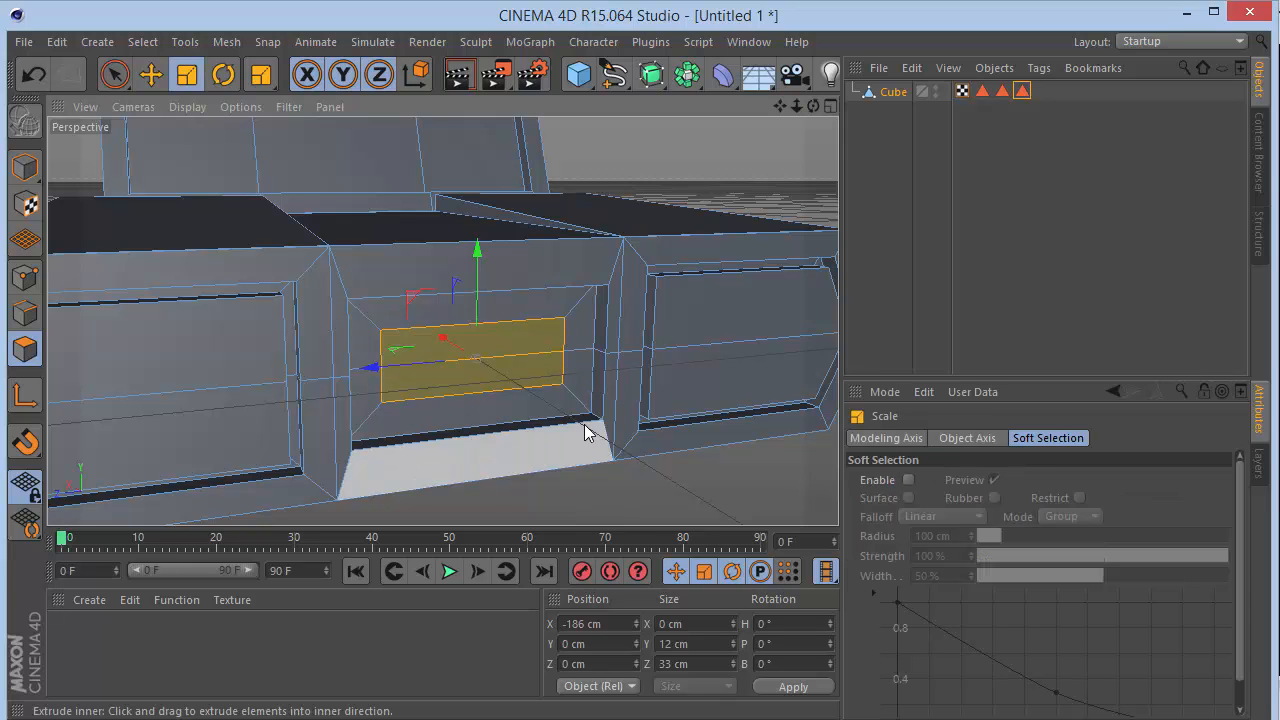
pyautogui.moveTo(464, 388); pyautogui.dragTo(310, 382)
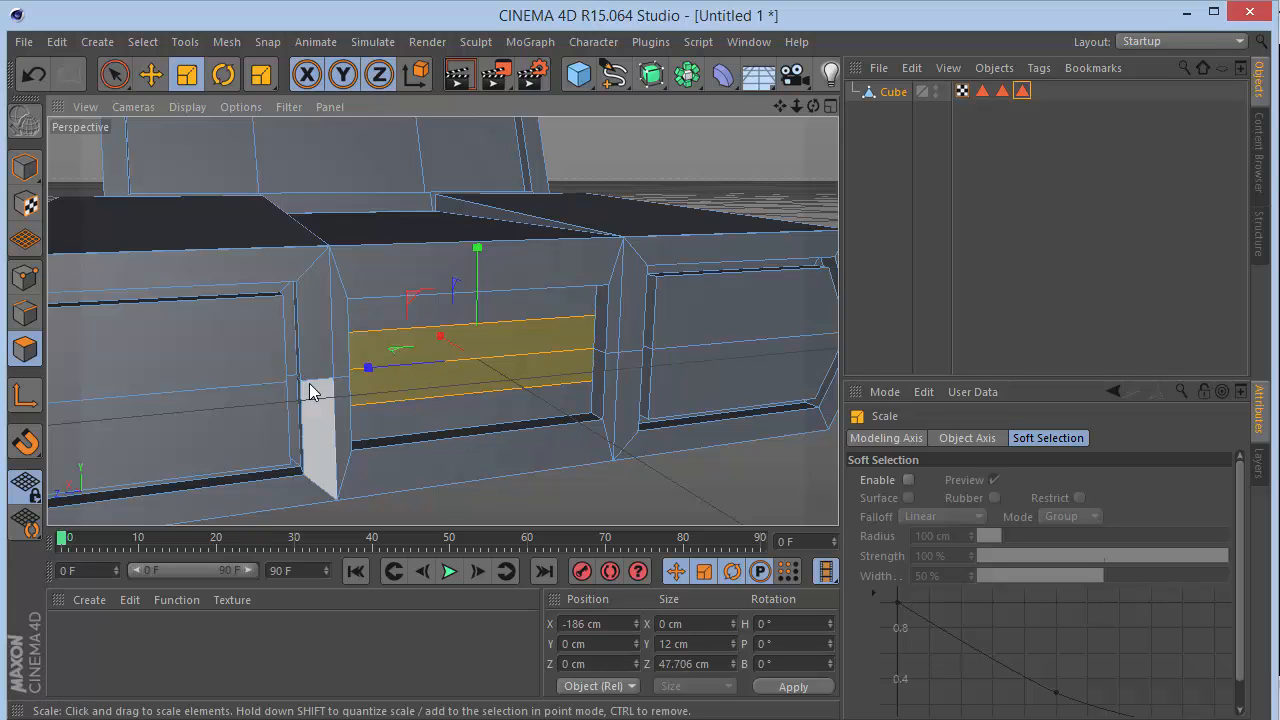
pyautogui.click(500, 387)
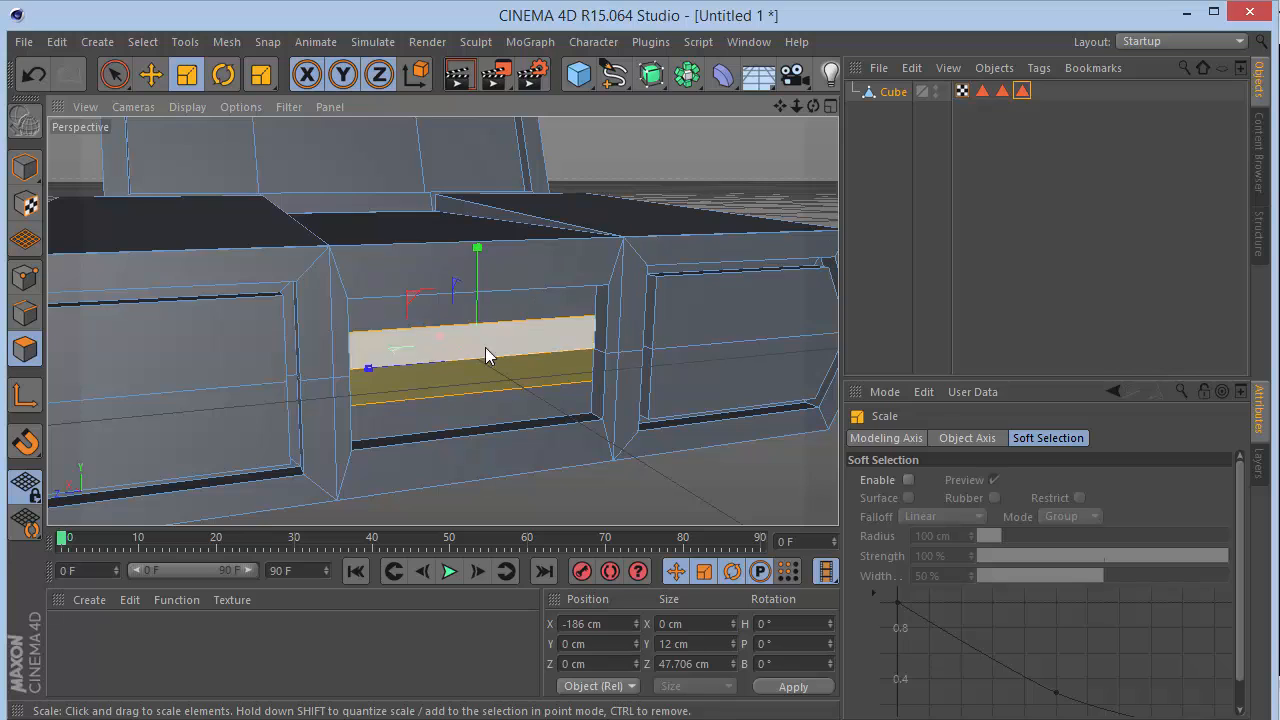
pyautogui.keyDown('shift'); pyautogui.click(505, 347); pyautogui.keyUp('shift')
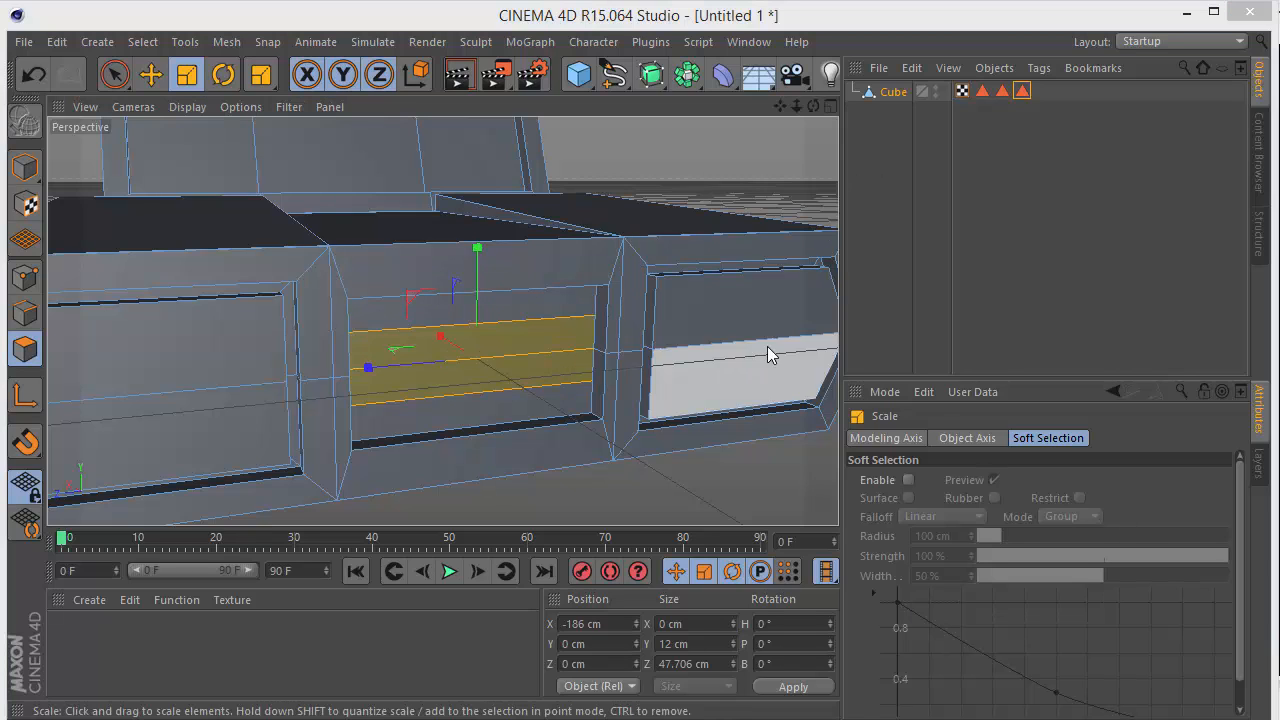
# Extrude the central grille strip outward with an offset of 3.64 cm
pyautogui.press('d')
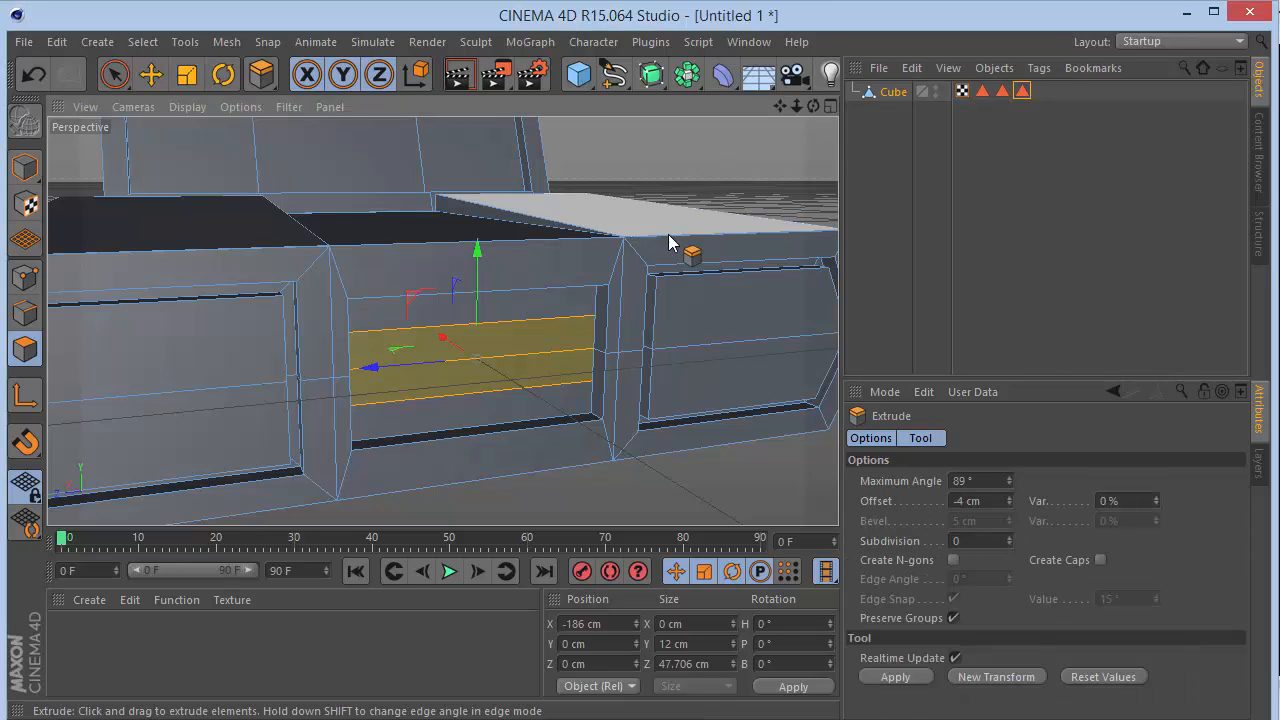
pyautogui.press('Return')
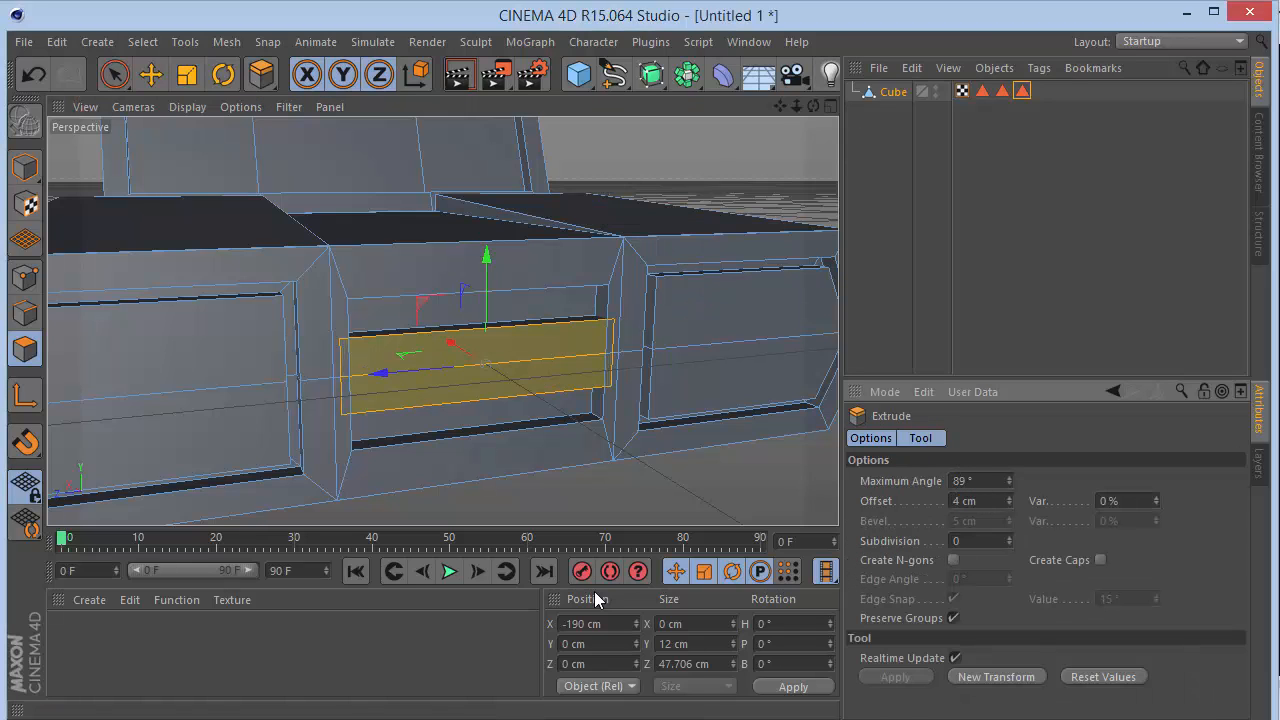
pyautogui.keyDown('alt'); pyautogui.moveTo(442, 321); pyautogui.dragTo(442, 321); pyautogui.keyUp('alt')
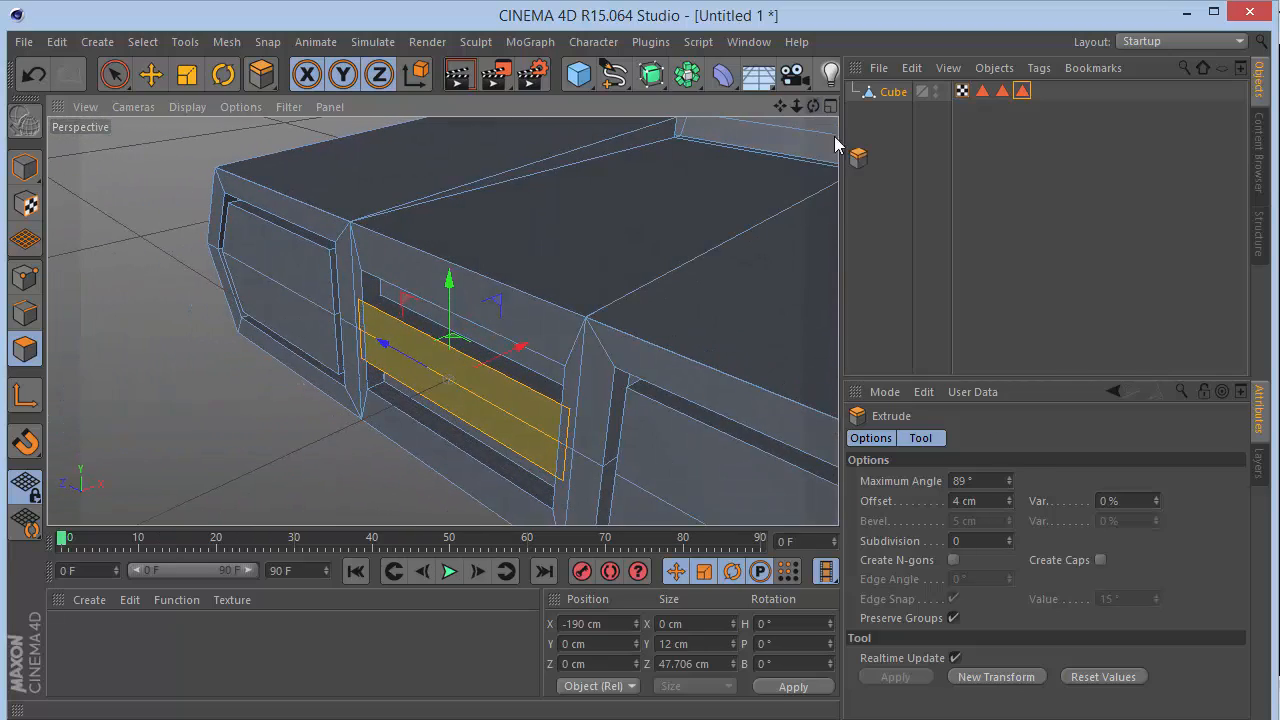
pyautogui.click(968, 501)
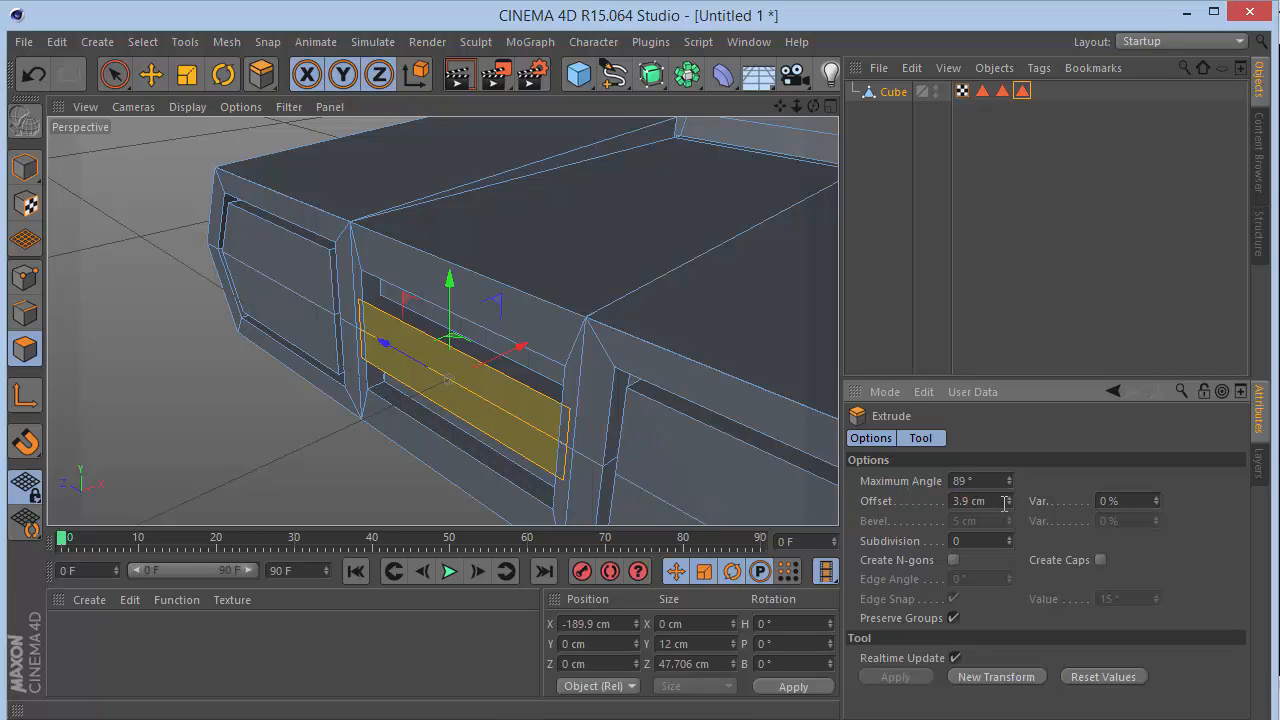
pyautogui.moveTo(1009, 506); pyautogui.dragTo(1008, 505)
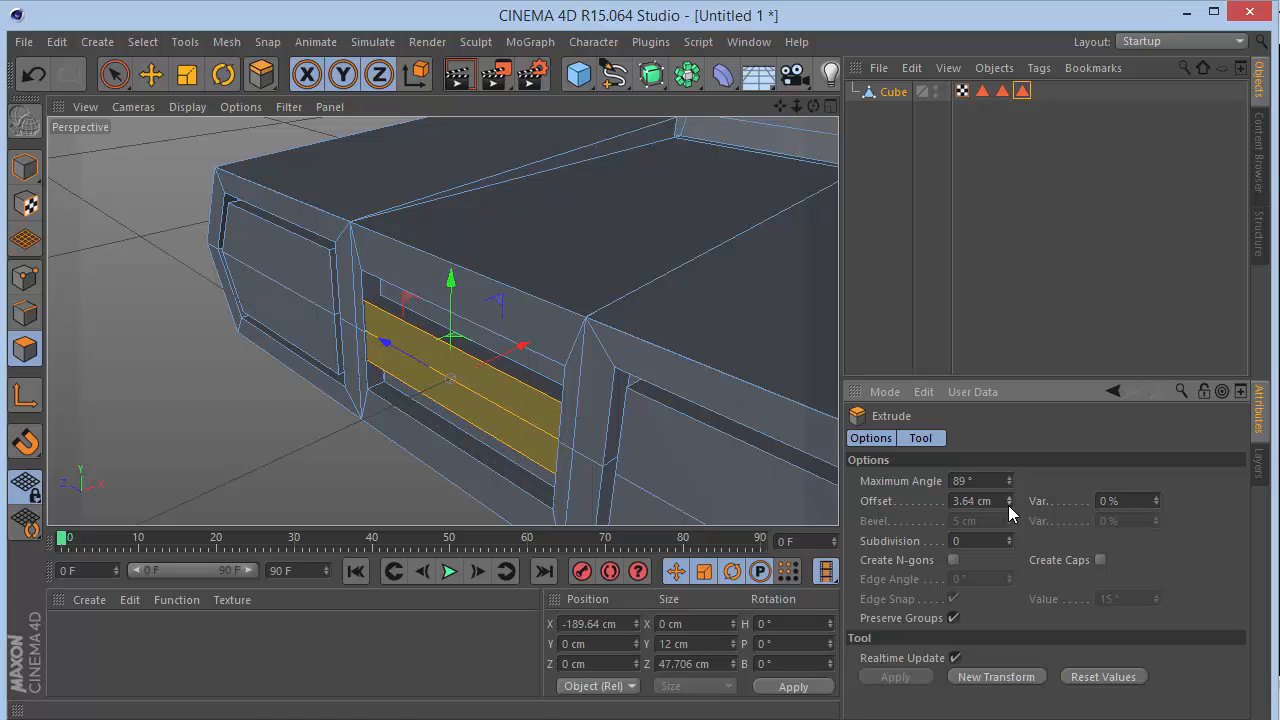
# Scale the front face of the grille bar along Y to a height of 6 cm
pyautogui.scroll(5, 329, 328)
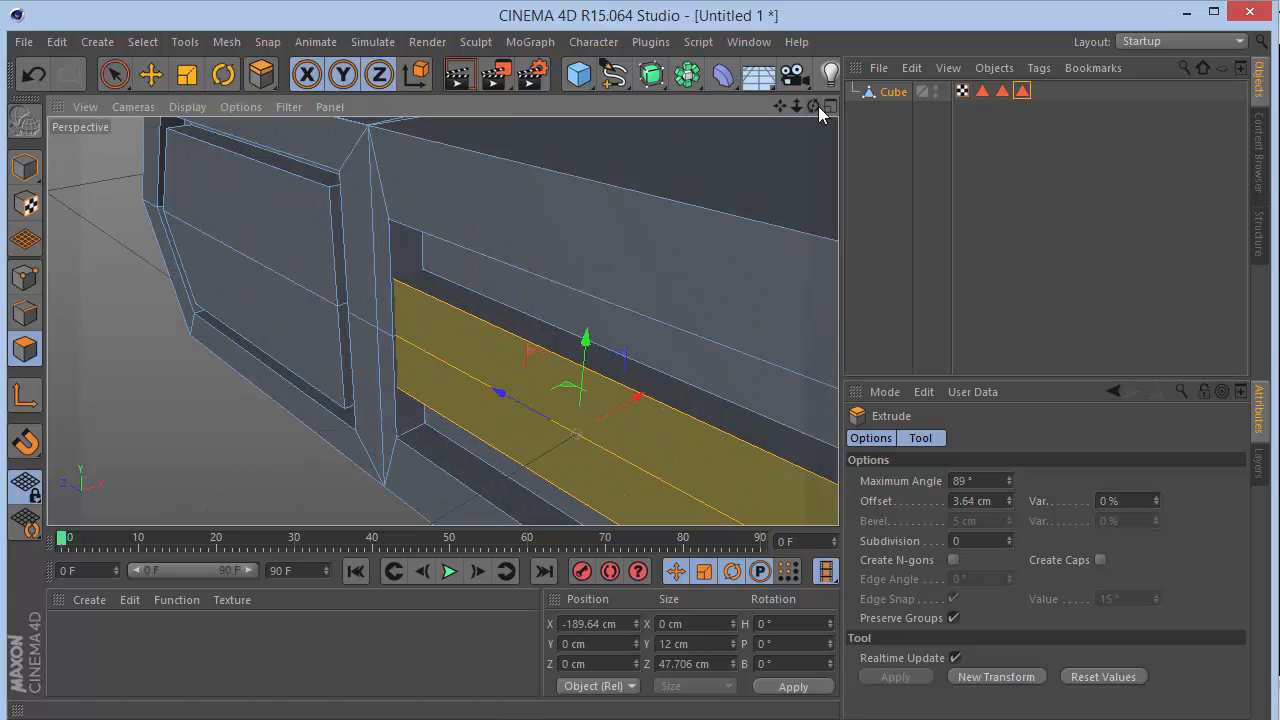
pyautogui.moveTo(814, 107); pyautogui.dragTo(846, 100)
pyautogui.press('t')
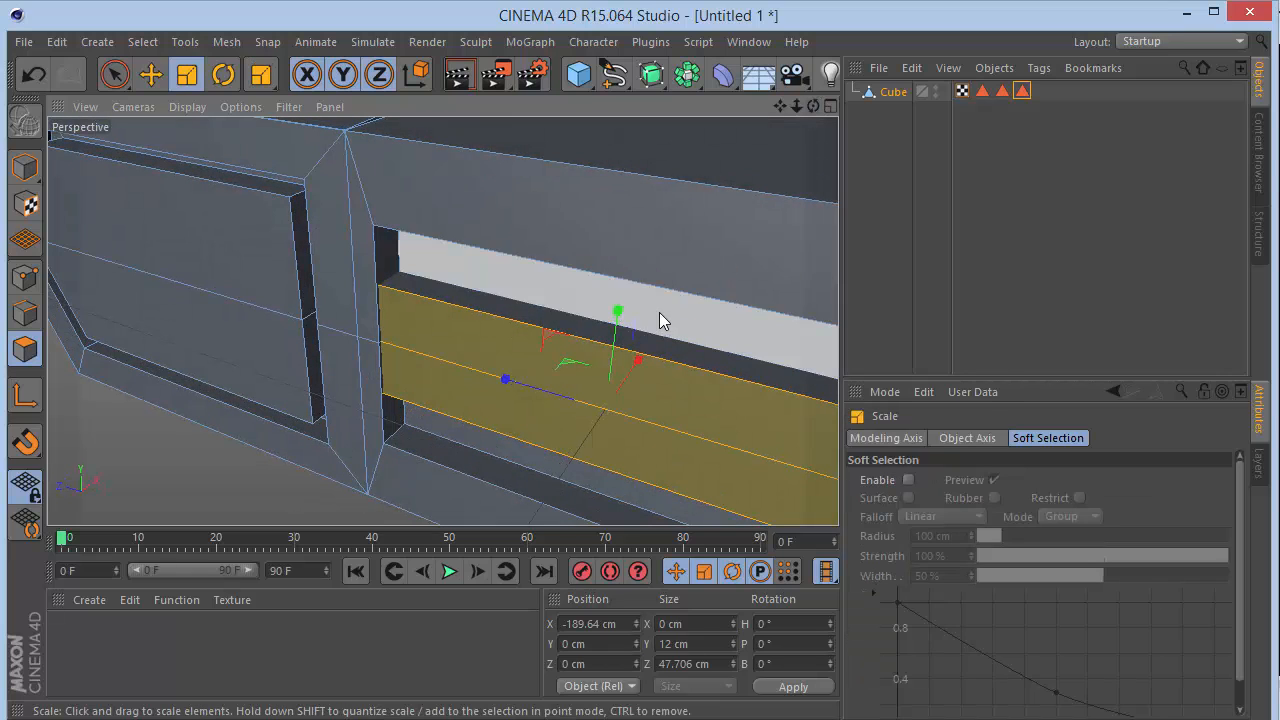
pyautogui.moveTo(620, 322); pyautogui.dragTo(616, 340)
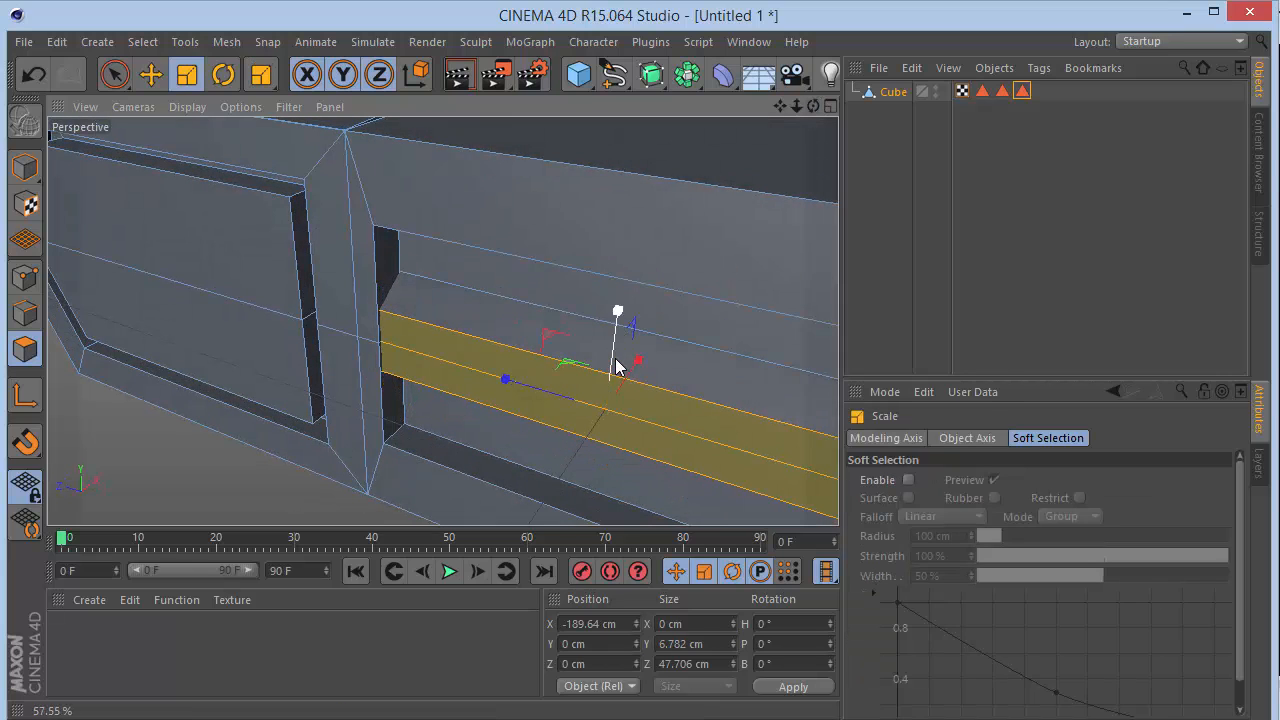
pyautogui.moveTo(805, 104); pyautogui.dragTo(515, 325)
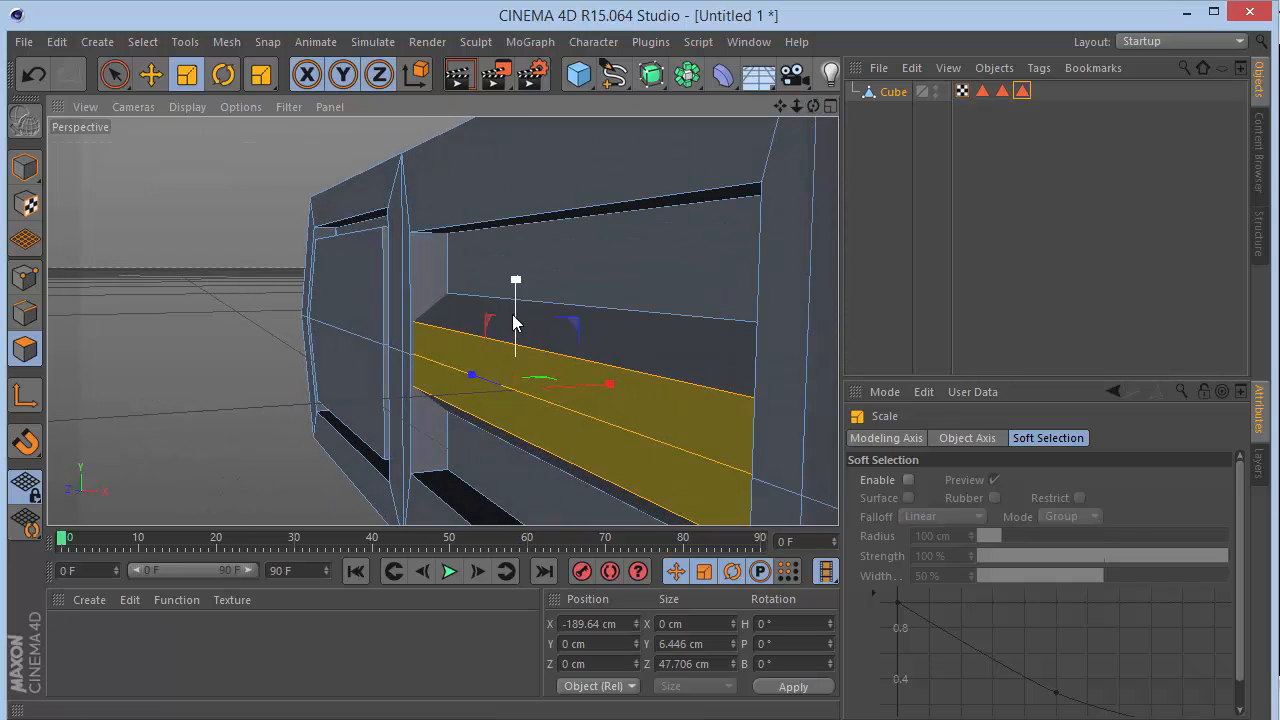
pyautogui.doubleClick(690, 643)
pyautogui.write('6')
pyautogui.press('Return')
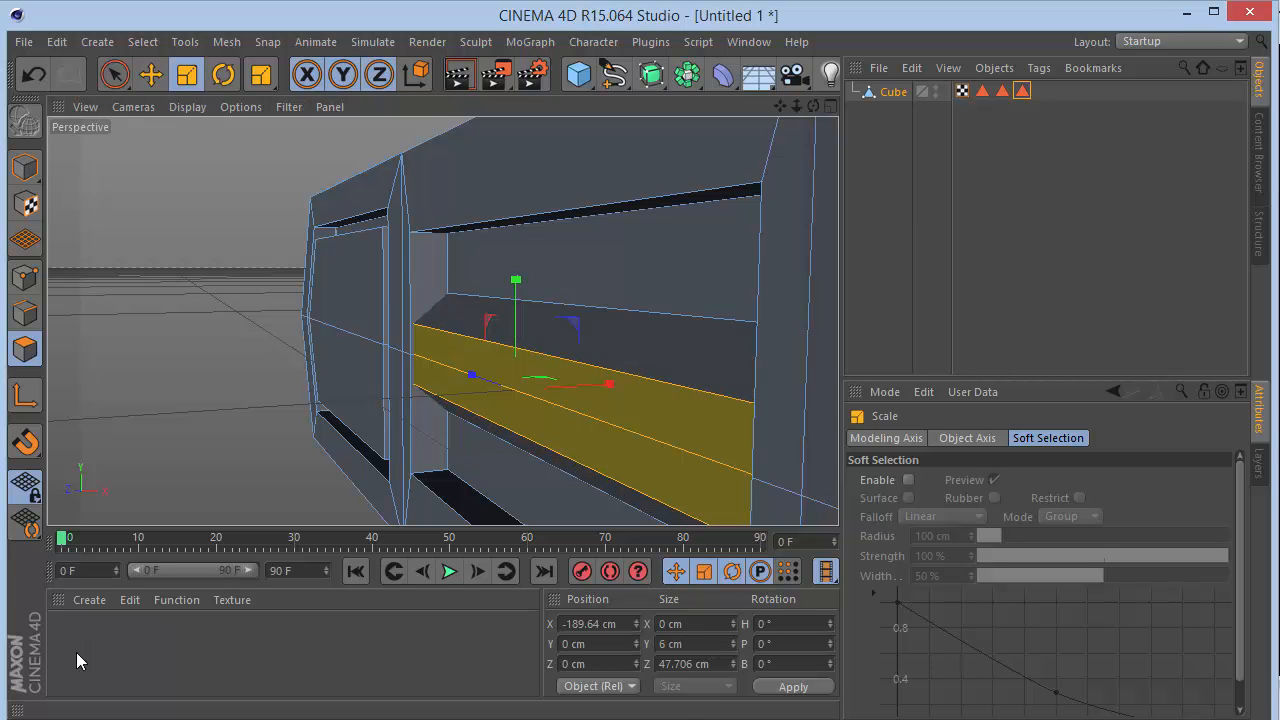
# Deselect the car object and save the project as Untitled 1.c4d
pyautogui.moveTo(821, 112)
pyautogui.mouseDown()
pyautogui.moveTo(840, 112)
pyautogui.moveTo(795, 112)
pyautogui.moveTo(840, 102)
pyautogui.moveTo(818, 103)
pyautogui.mouseUp()
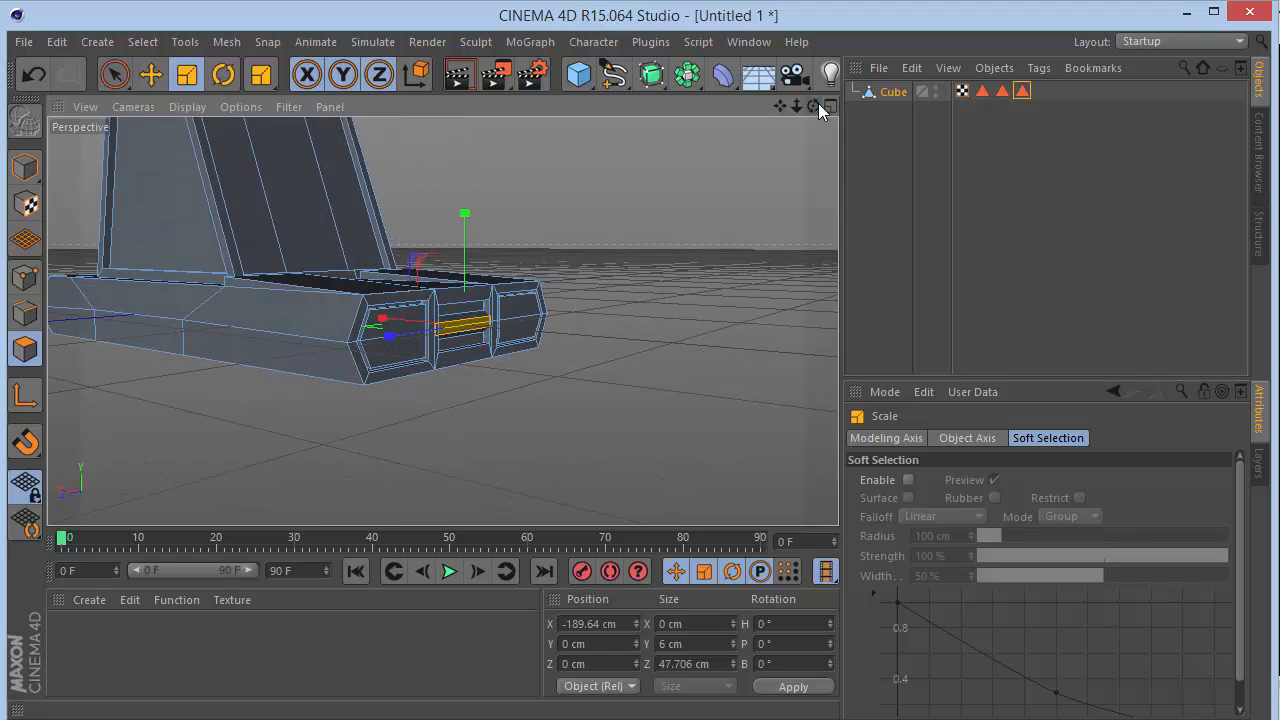
pyautogui.click(696, 150)
pyautogui.hotkey('ctrl', 's')
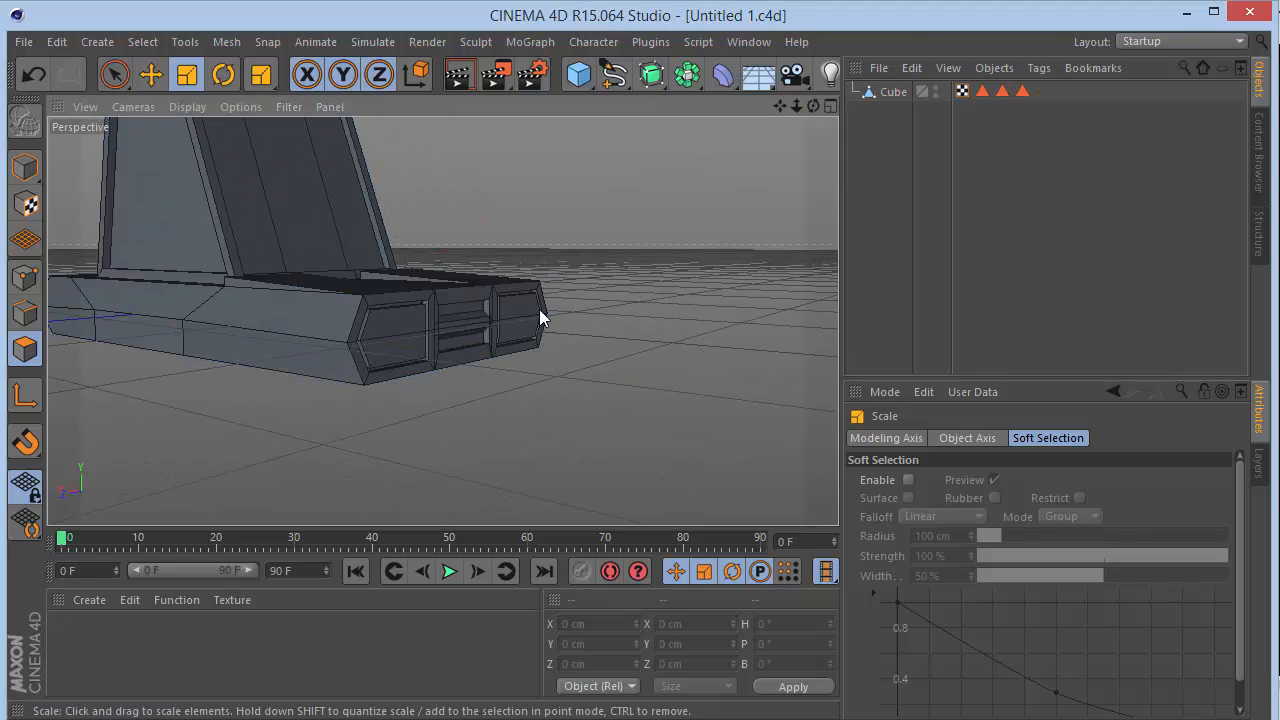
# Select the Cube object and add all the front grille's recess and center bar polygons to the selection, including the inner side walls
pyautogui.click(872, 93)
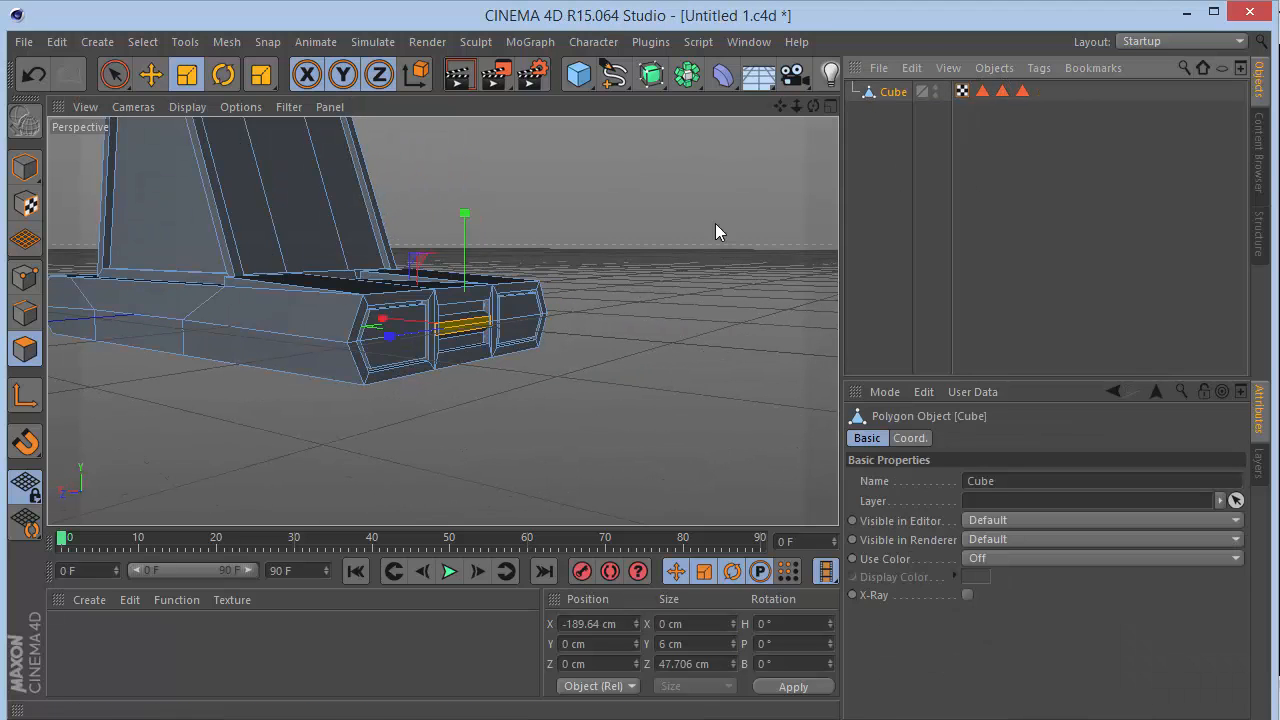
pyautogui.scroll(5, 474, 323)
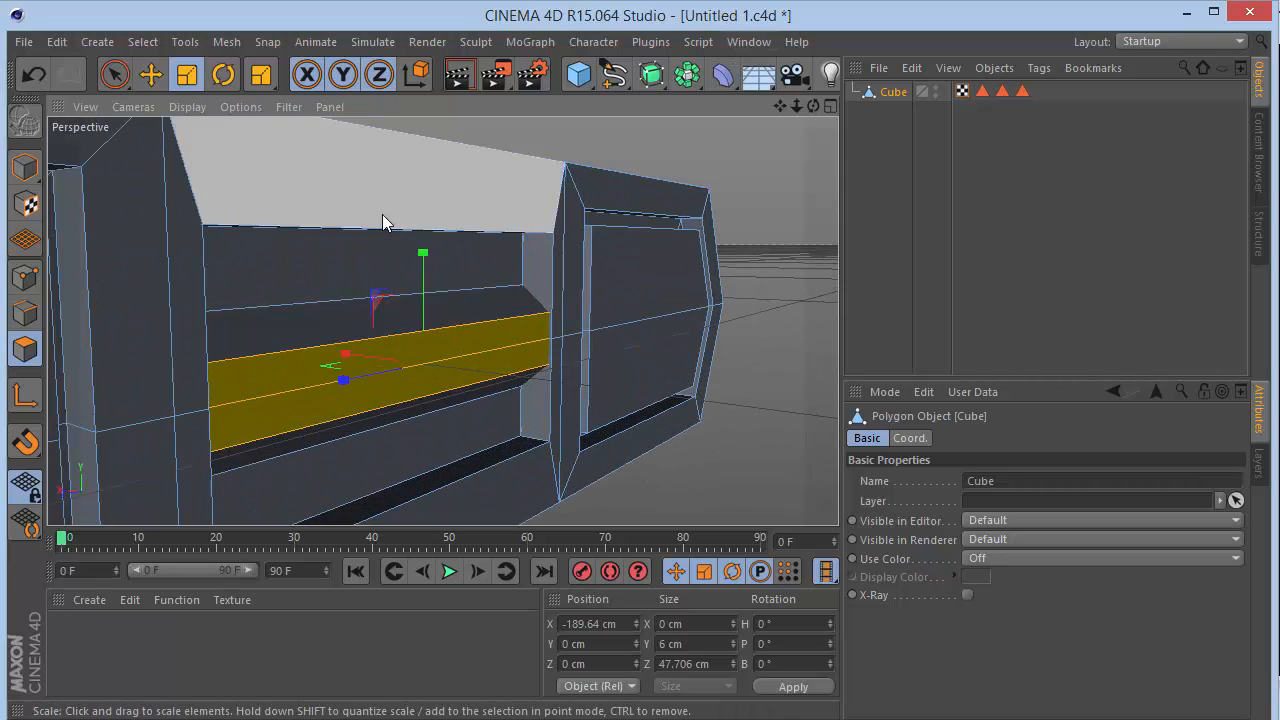
pyautogui.keyDown('shift'); pyautogui.click(330, 298); pyautogui.keyUp('shift')
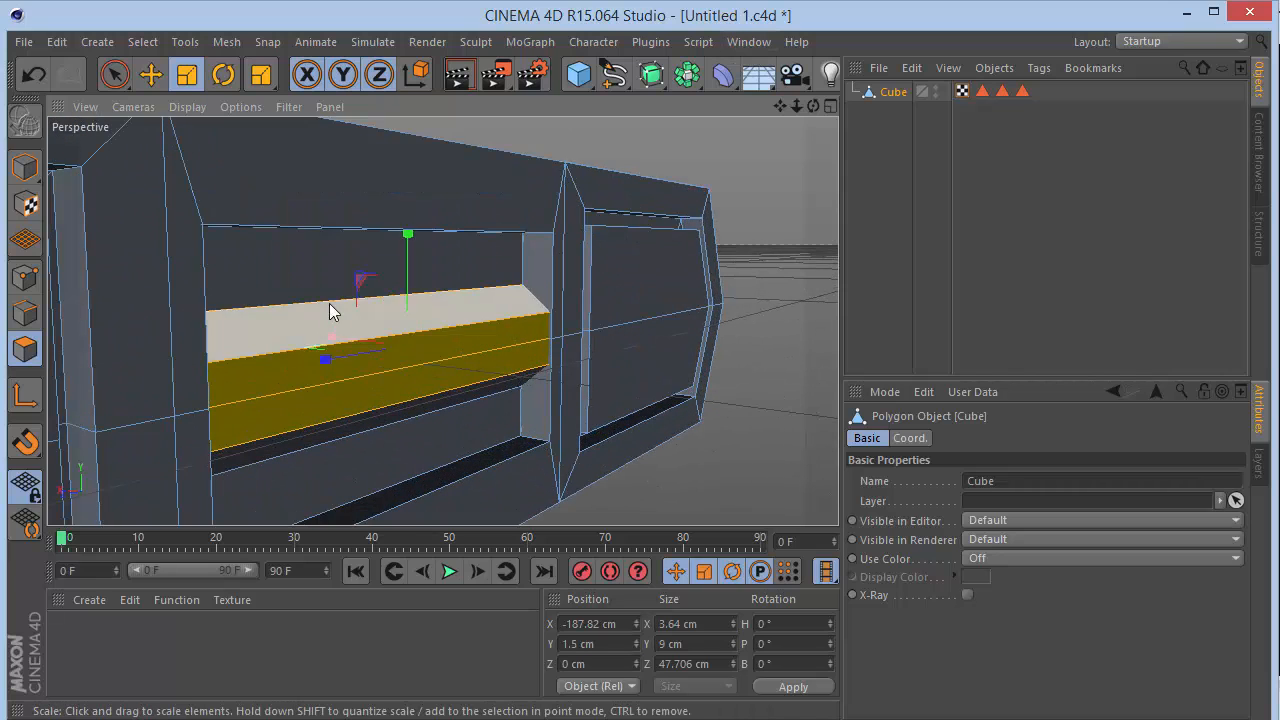
pyautogui.keyDown('shift'); pyautogui.click(530, 263); pyautogui.keyUp('shift')
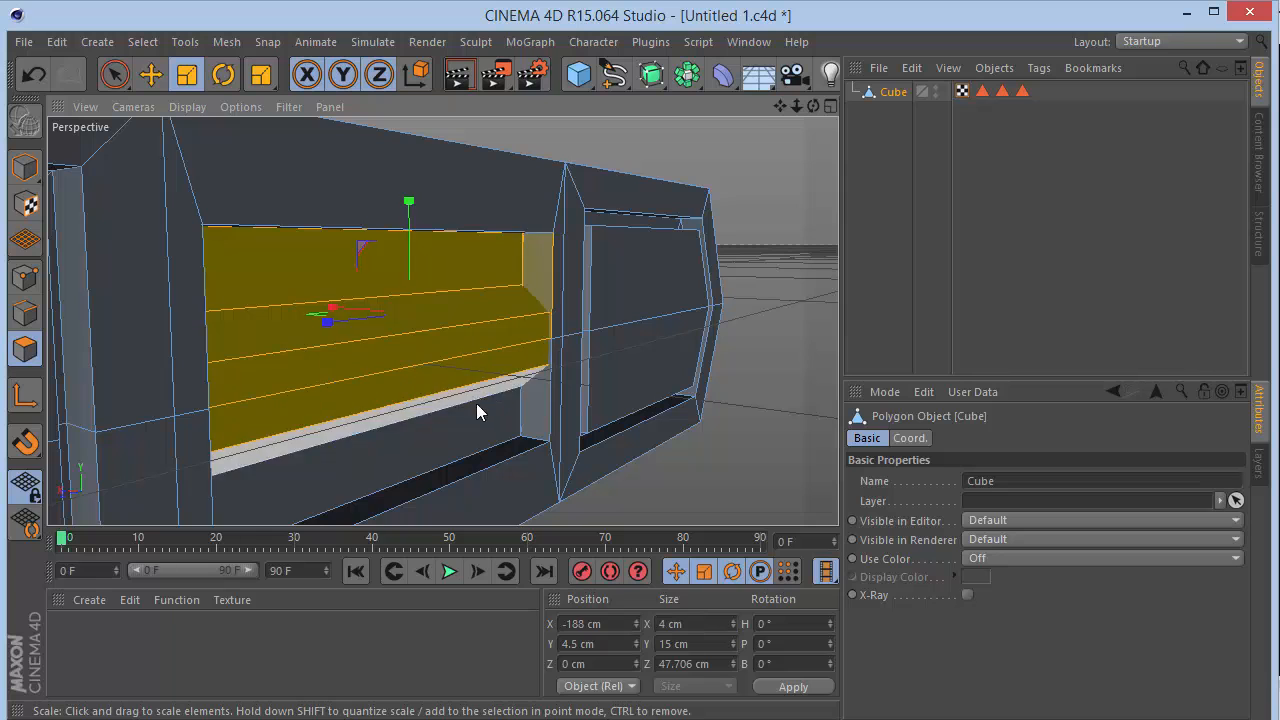
pyautogui.keyDown('shift'); pyautogui.click(476, 404); pyautogui.keyUp('shift')
pyautogui.keyDown('shift'); pyautogui.click(515, 392); pyautogui.keyUp('shift')
pyautogui.keyDown('shift'); pyautogui.click(535, 408); pyautogui.keyUp('shift')
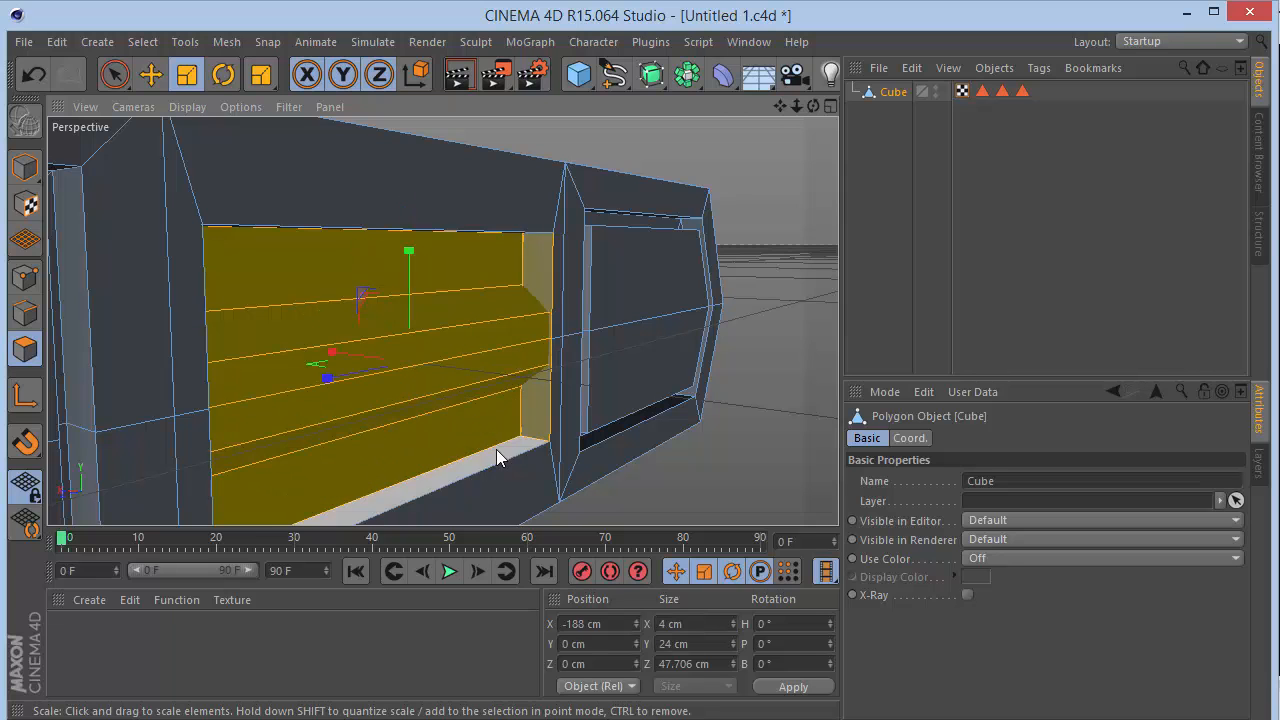
pyautogui.moveTo(812, 105); pyautogui.dragTo(682, 165)
pyautogui.keyDown('shift'); pyautogui.click(371, 334); pyautogui.keyUp('shift')
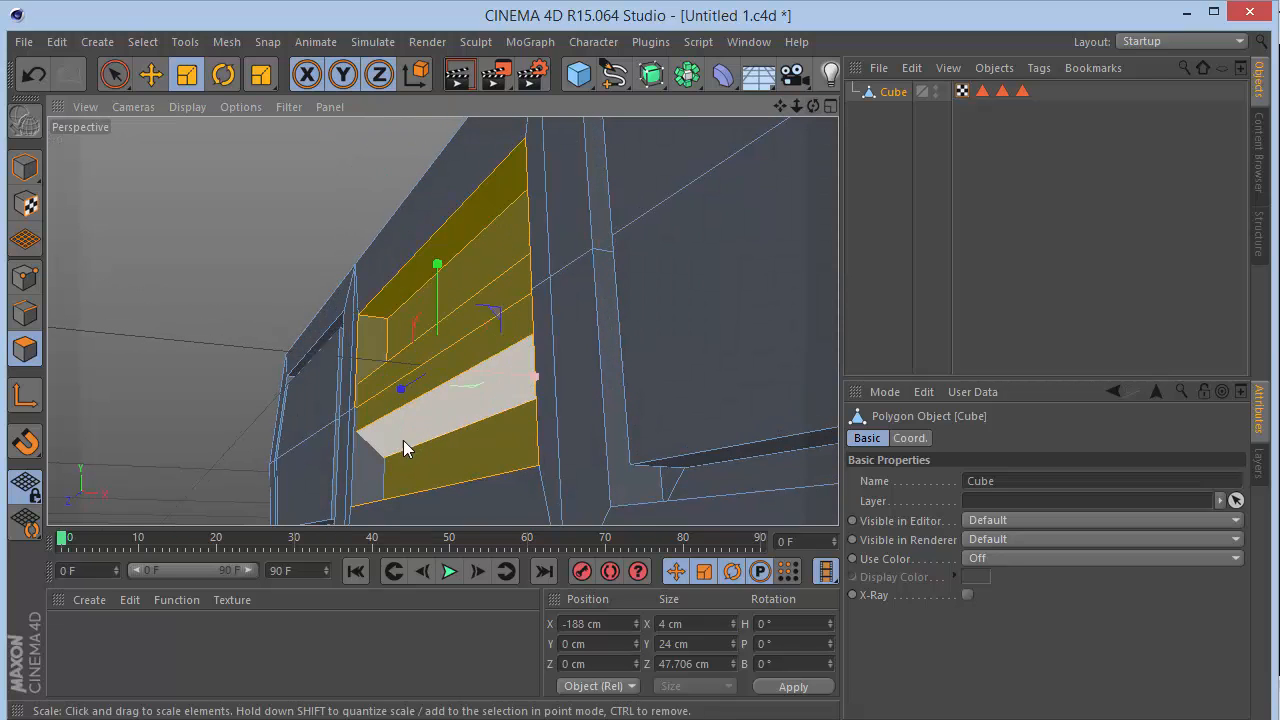
pyautogui.moveTo(812, 105); pyautogui.dragTo(443, 320)
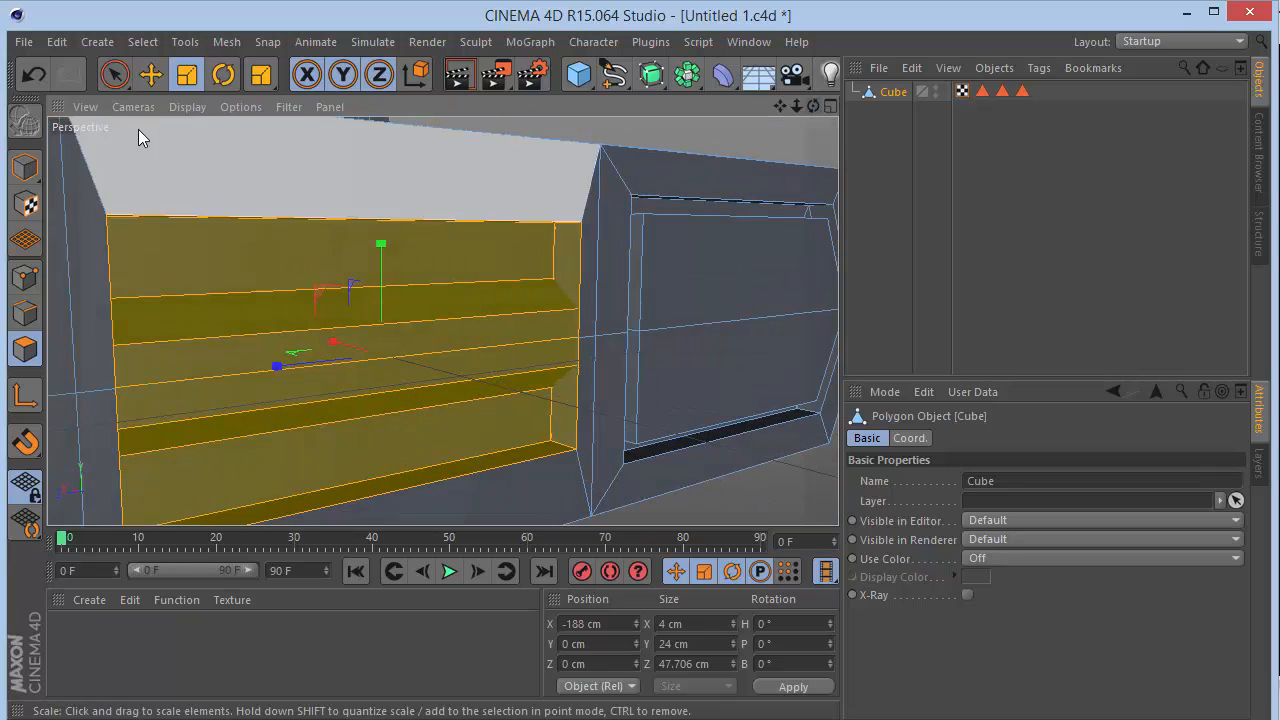
# Store the selected grille polygons as a selection tag and name it Front
pyautogui.click(142, 41)
pyautogui.click(212, 550)
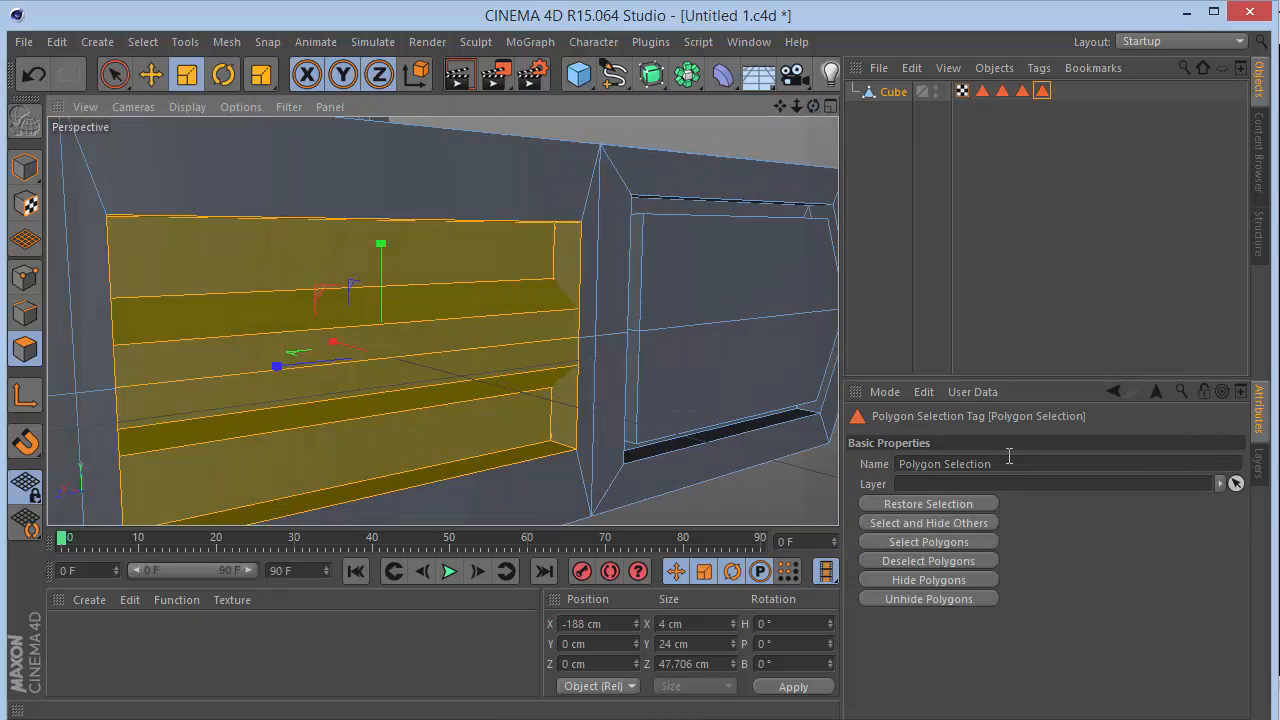
pyautogui.click(1000, 463)
pyautogui.doubleClick(1000, 463)
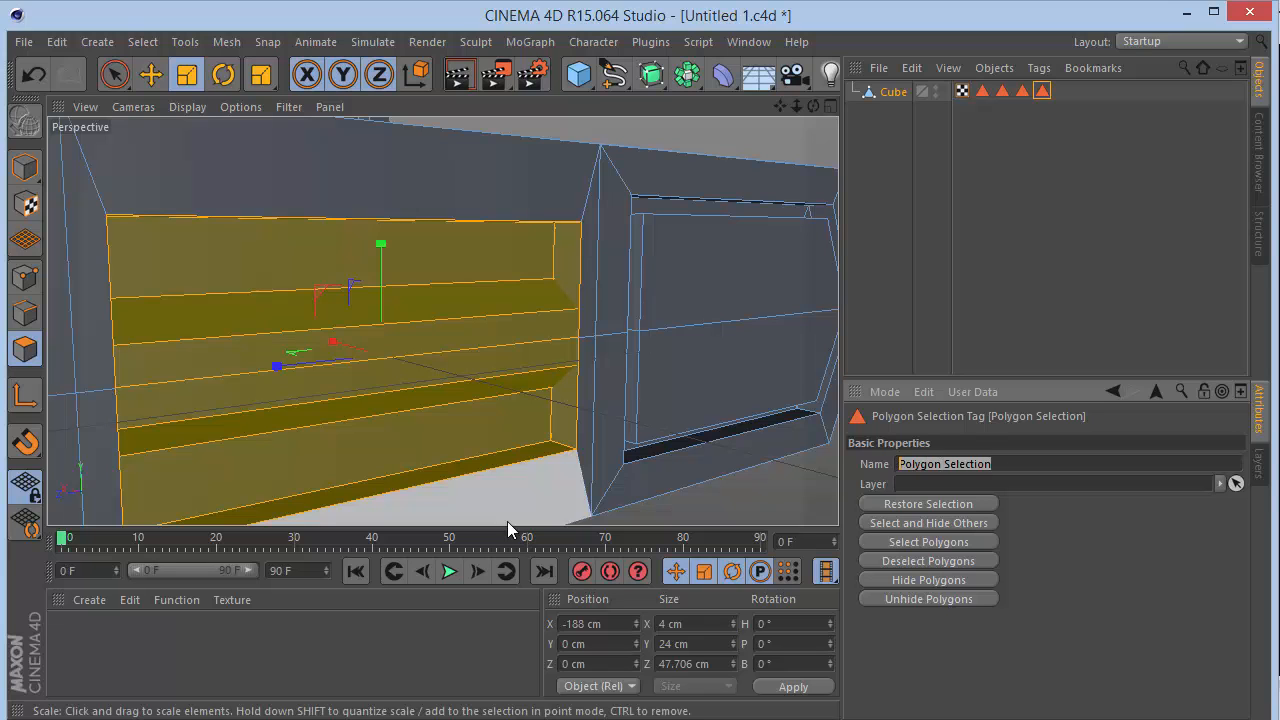
pyautogui.write('Front')
pyautogui.press('Return')
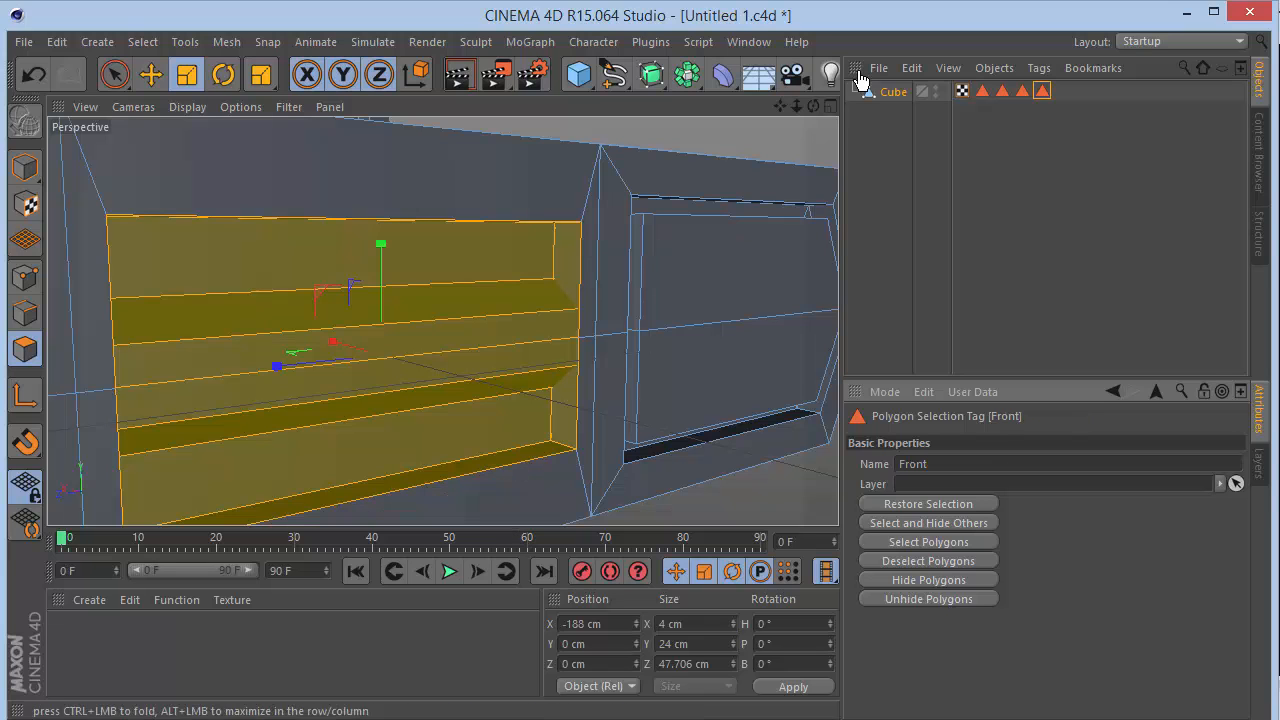
# Select the upper body side polygons below the side windows on both sides and inset them with Extrude Inner to about 117 by 6 cm
pyautogui.moveTo(802, 105); pyautogui.dragTo(760, 108)
pyautogui.click(467, 332)
pyautogui.click(507, 415)
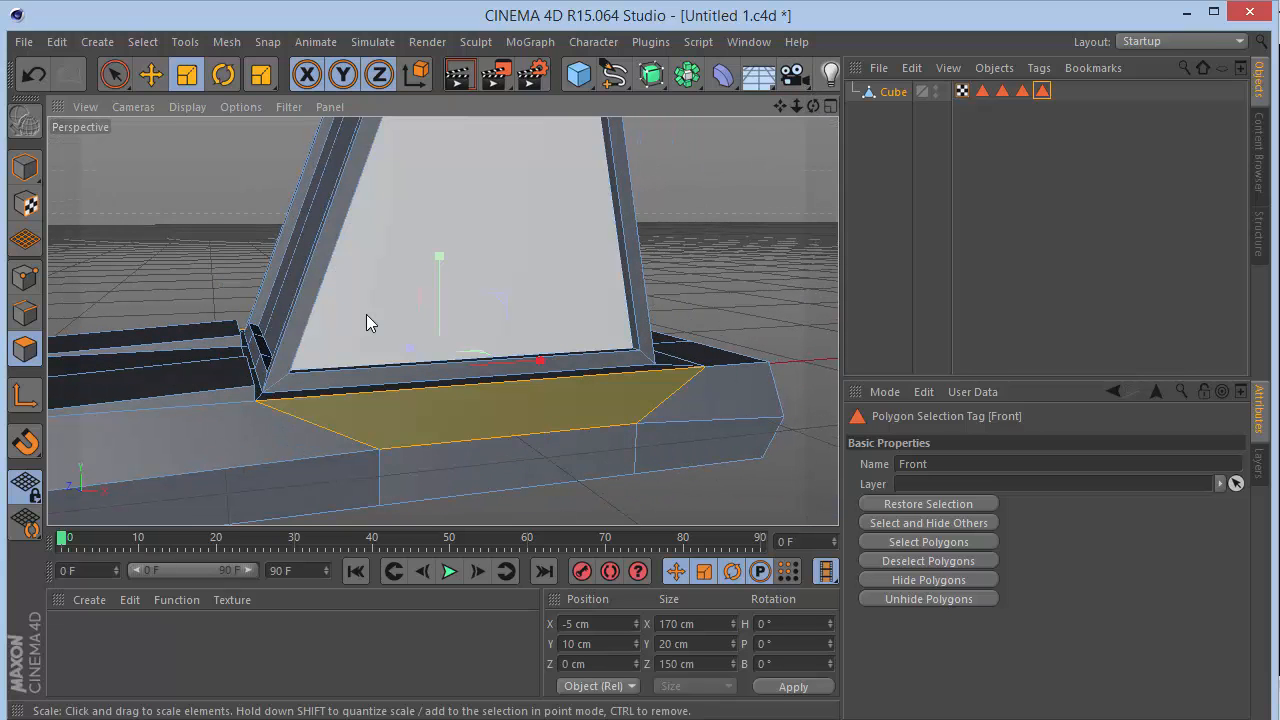
pyautogui.press('i')
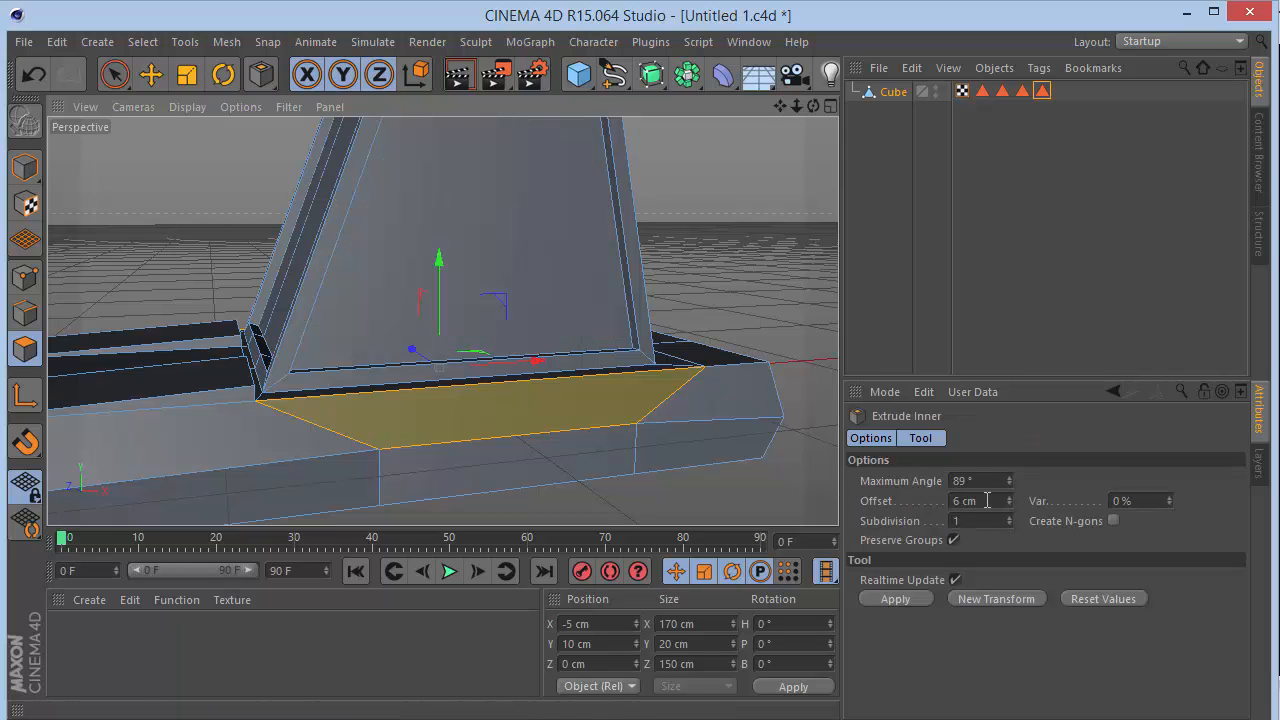
pyautogui.moveTo(320, 515); pyautogui.dragTo(608, 367)
# Scale the inset side polygons along X to a length of 20 cm for door handles
pyautogui.press('t')
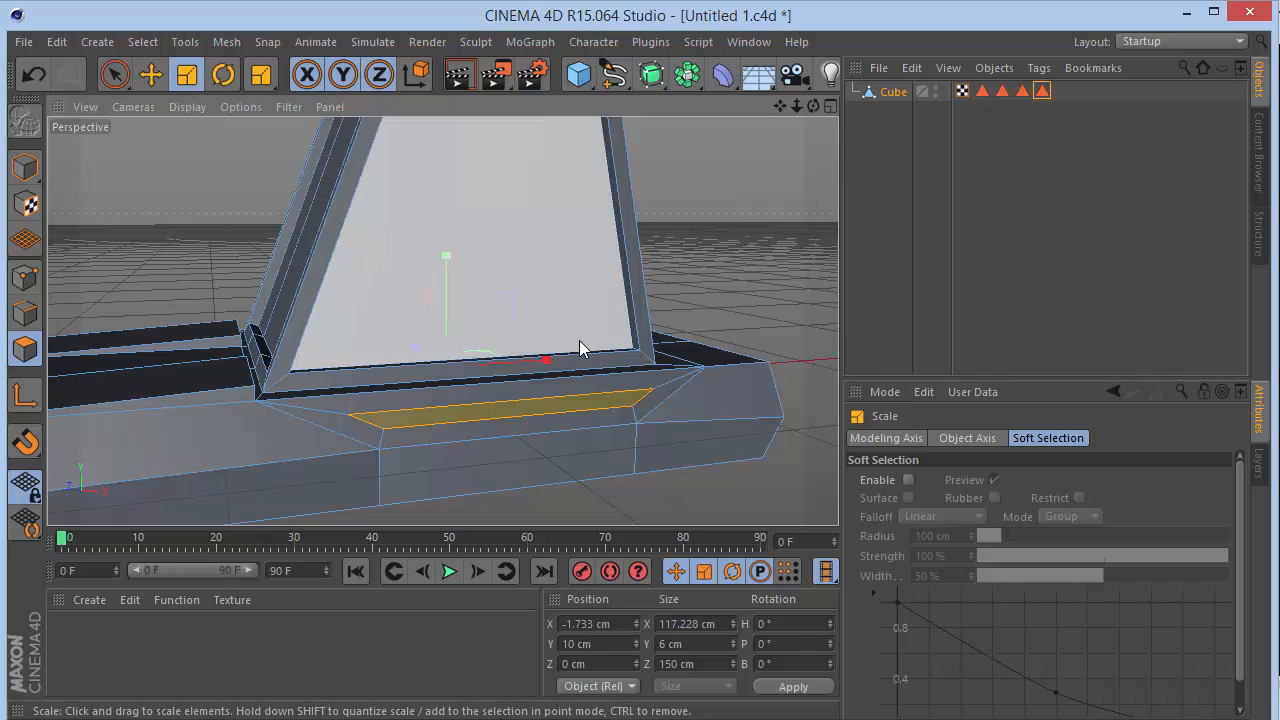
pyautogui.moveTo(812, 105); pyautogui.dragTo(812, 106)
pyautogui.moveTo(517, 319); pyautogui.dragTo(460, 351)
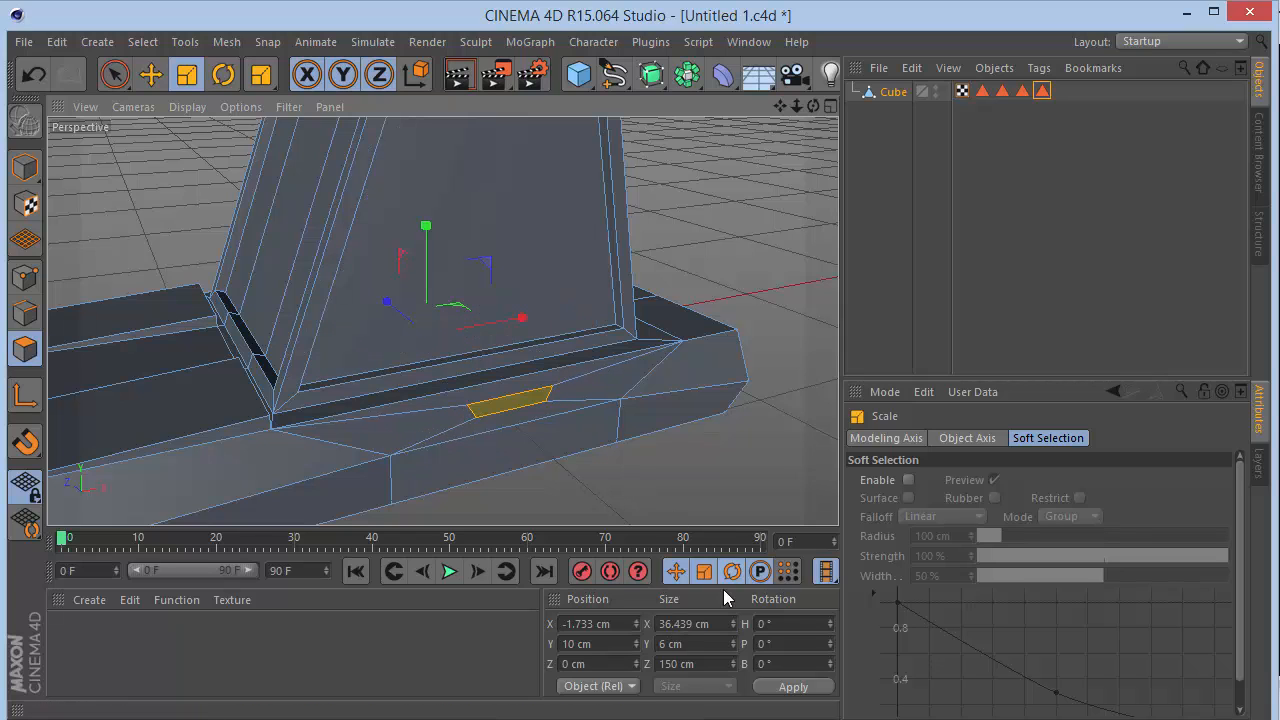
pyautogui.doubleClick(720, 621)
pyautogui.write('20')
pyautogui.press('Return')
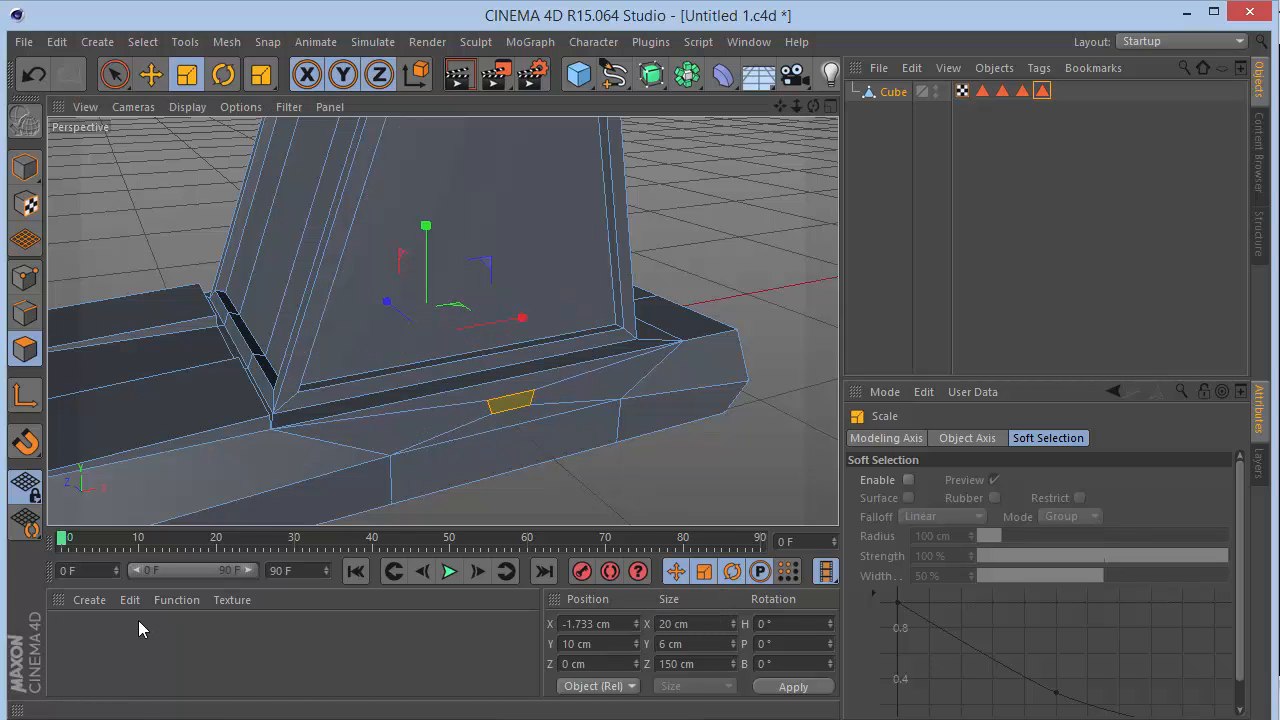
# Move the small side polygons along the car body to an X position of 40 cm
pyautogui.press('space')
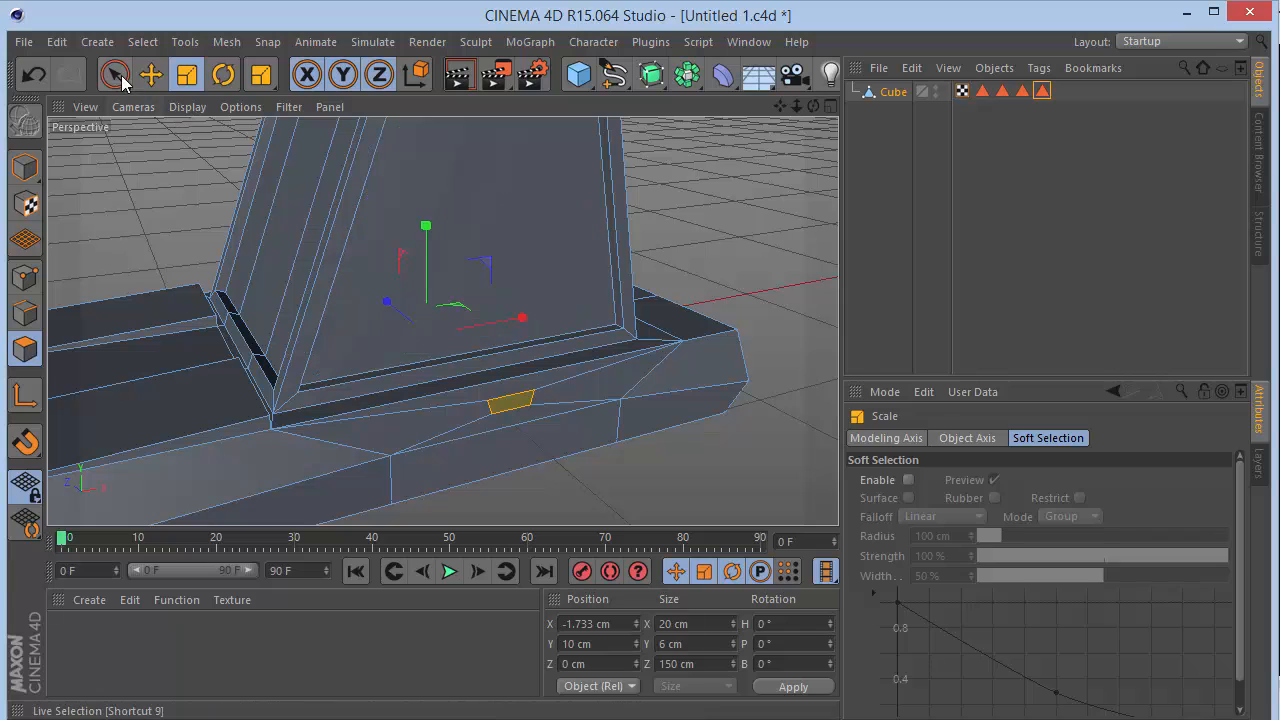
pyautogui.moveTo(521, 320); pyautogui.dragTo(586, 313)
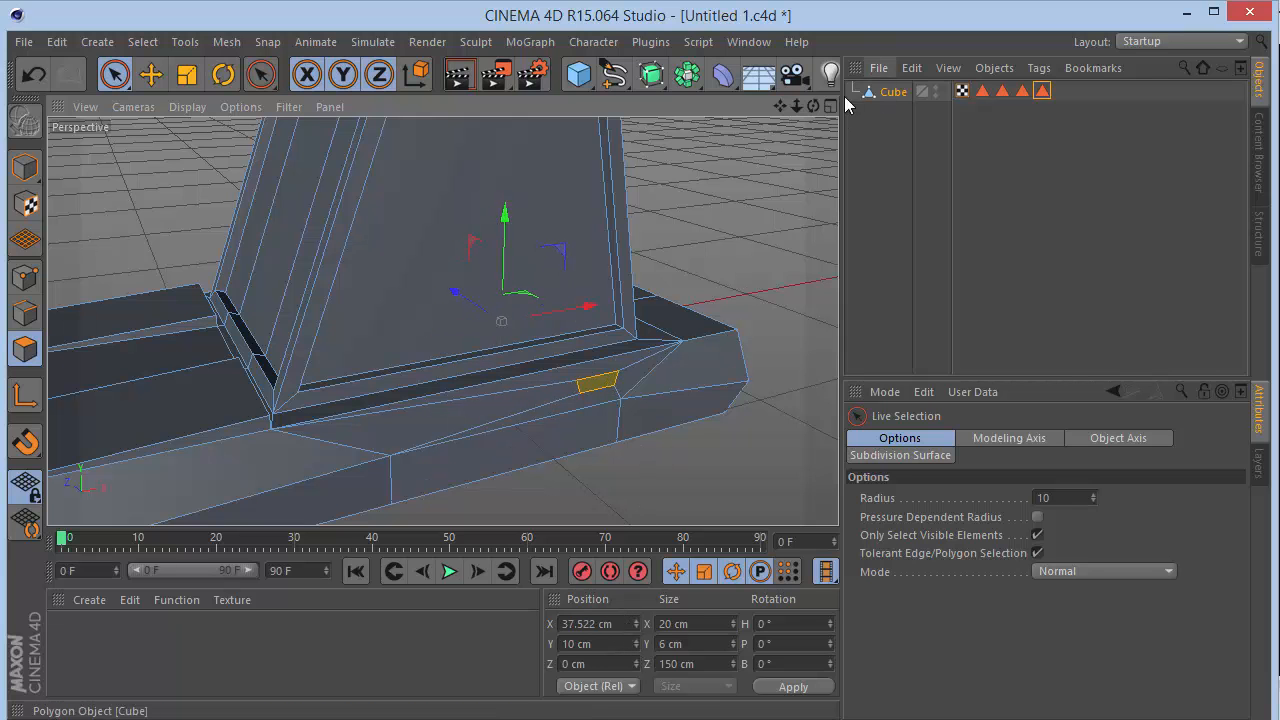
pyautogui.moveTo(813, 105); pyautogui.dragTo(441, 320)
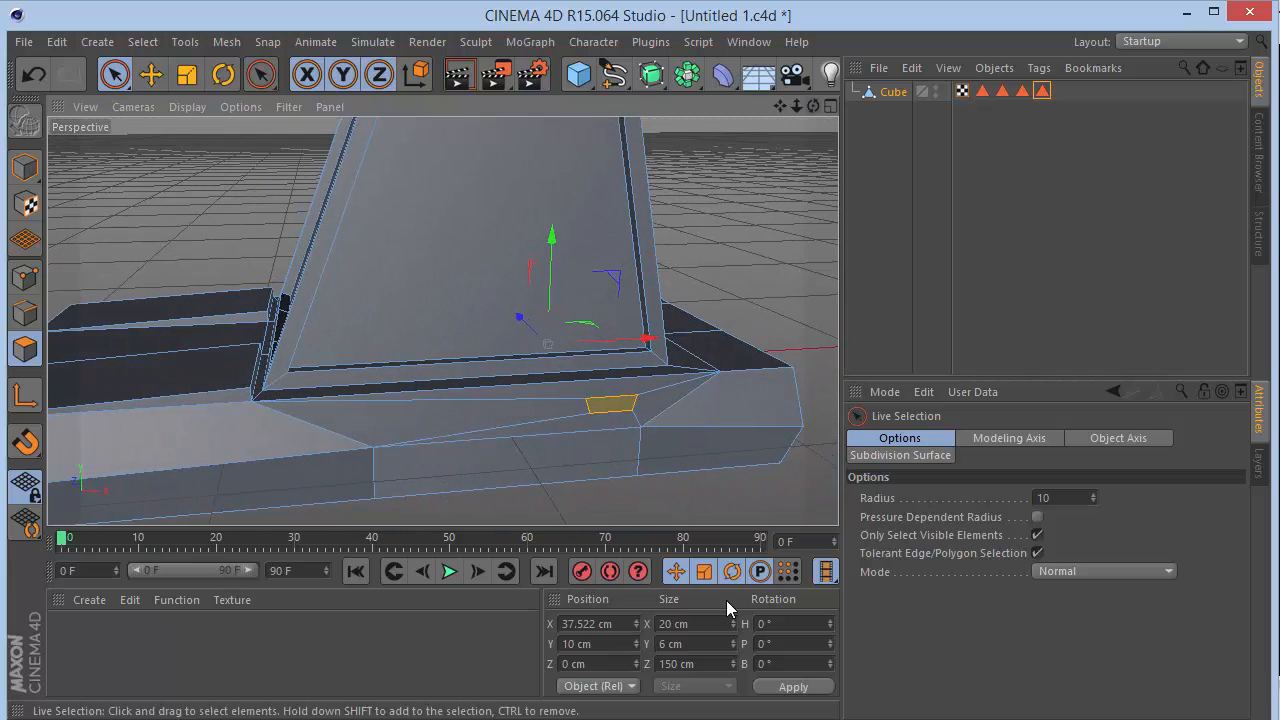
pyautogui.doubleClick(600, 623)
pyautogui.write('40')
pyautogui.press('Return')
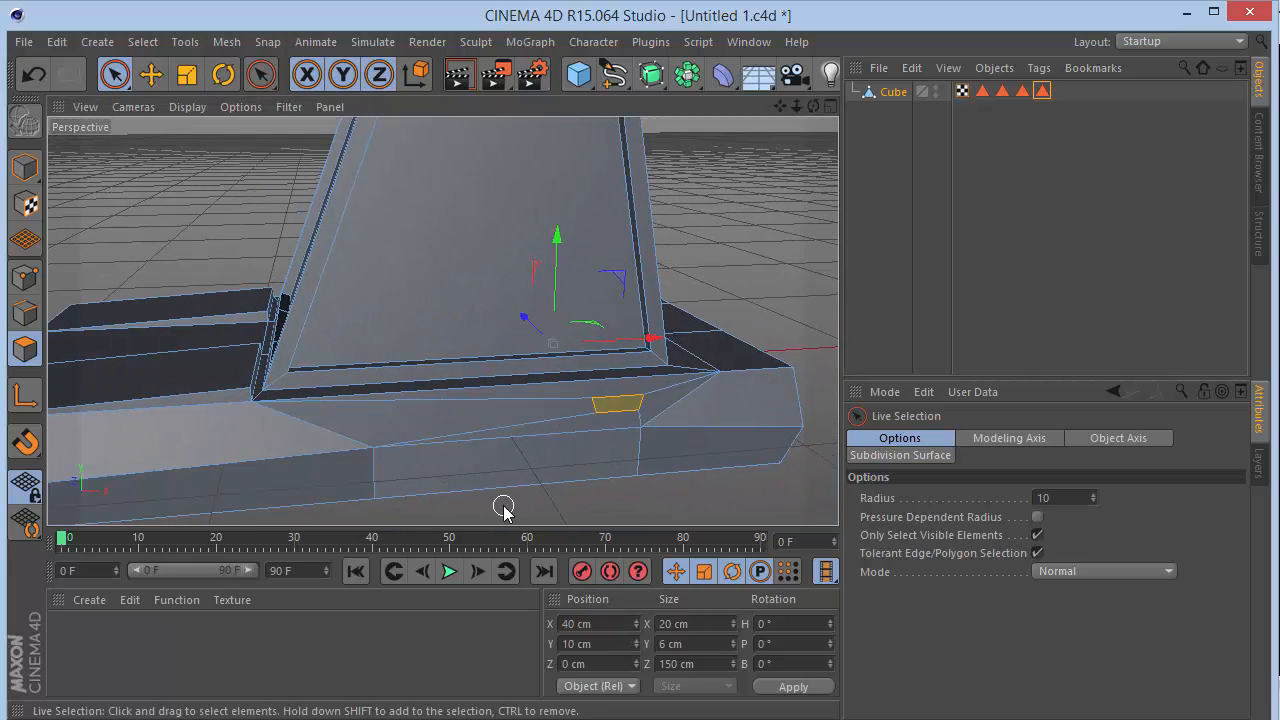
# Extrude the small side polygons outward with an offset of 4 cm
pyautogui.press('d')
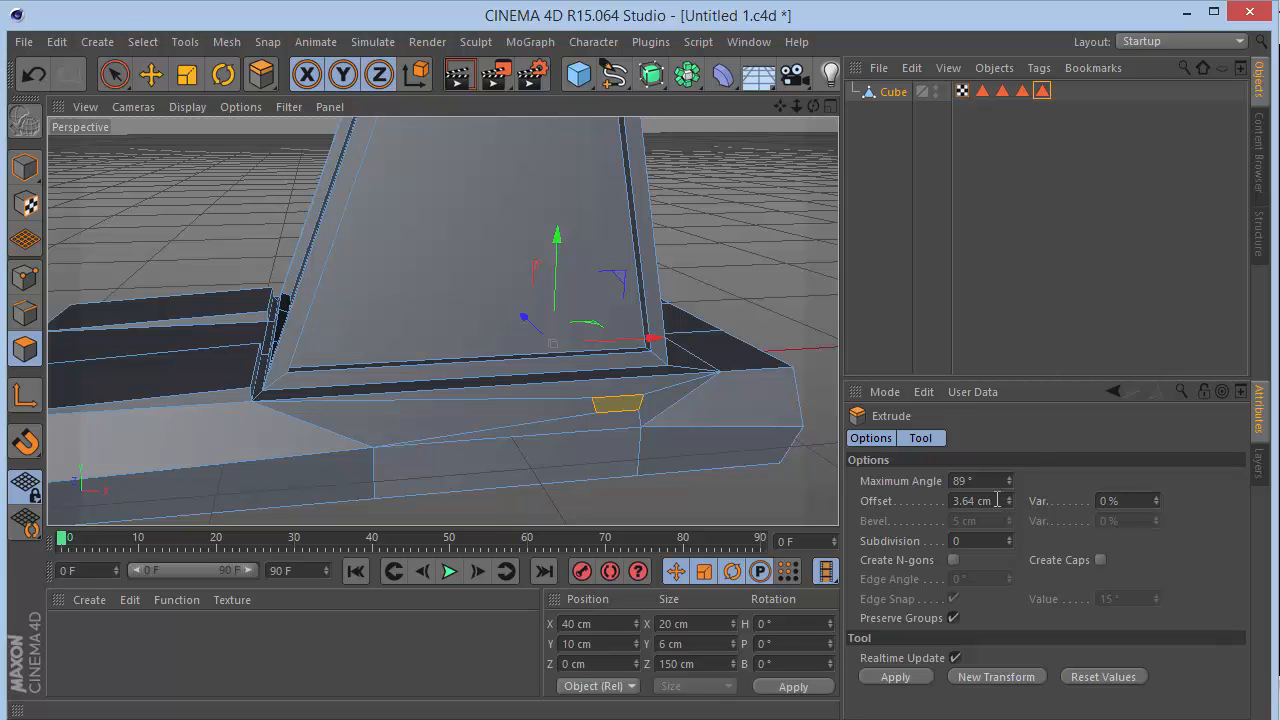
pyautogui.doubleClick(997, 499)
pyautogui.write('4')
pyautogui.press('Return')
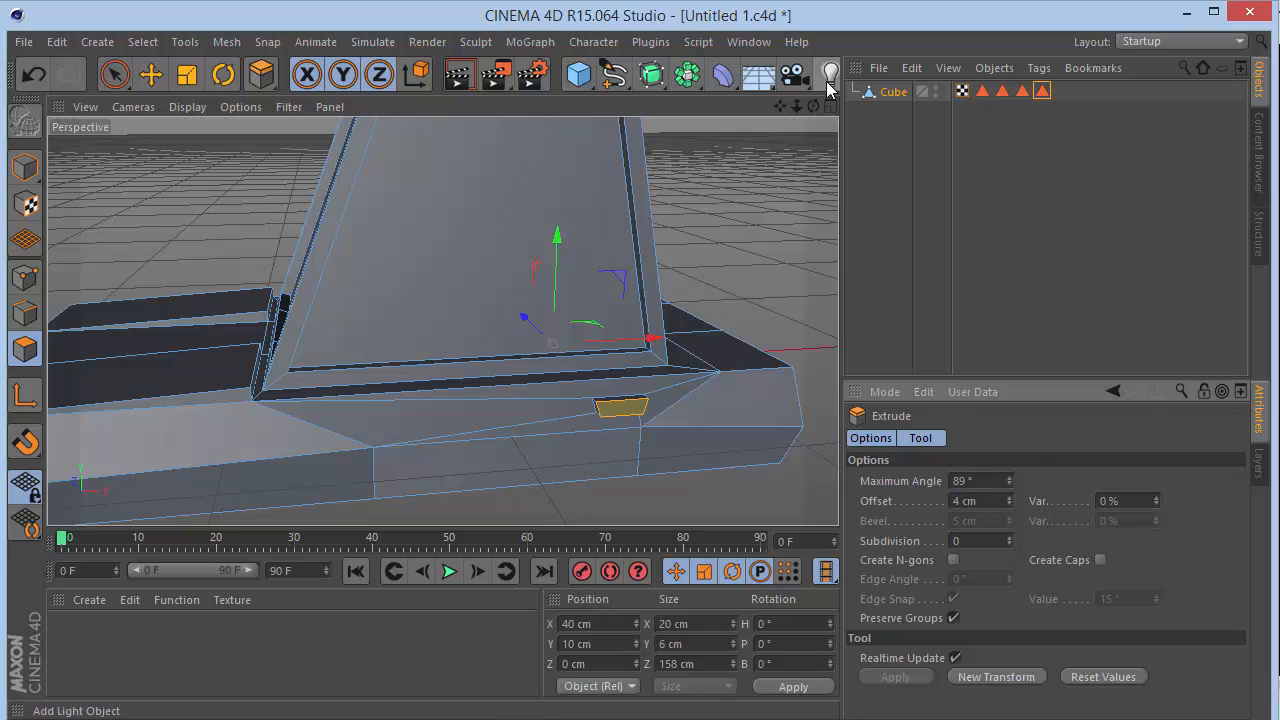
pyautogui.keyDown('alt'); pyautogui.moveTo(441, 320); pyautogui.dragTo(443, 320); pyautogui.keyUp('alt')
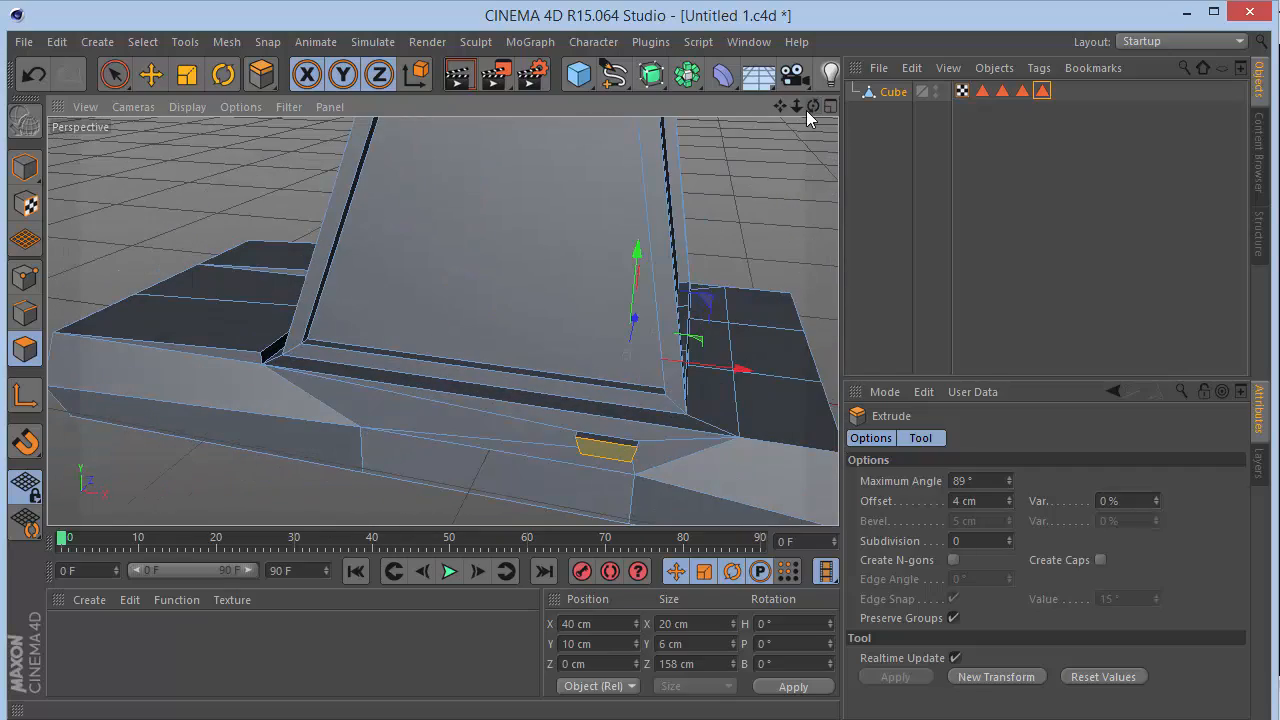
# Add a cylinder primitive with a height of 10 cm, 10 rotation segments and +Z orientation
pyautogui.moveTo(796, 106); pyautogui.dragTo(785, 112)
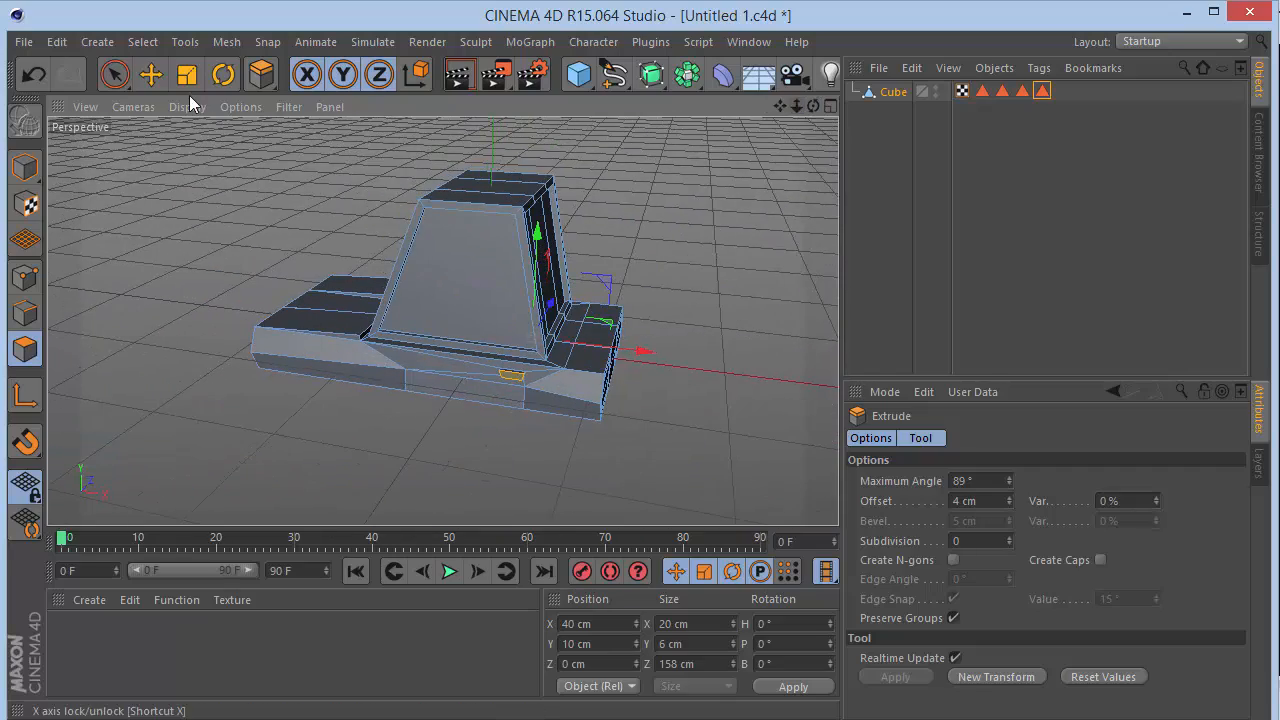
pyautogui.click(27, 168)
pyautogui.moveTo(578, 74); pyautogui.dragTo(975, 100)
pyautogui.doubleClick(1006, 501)
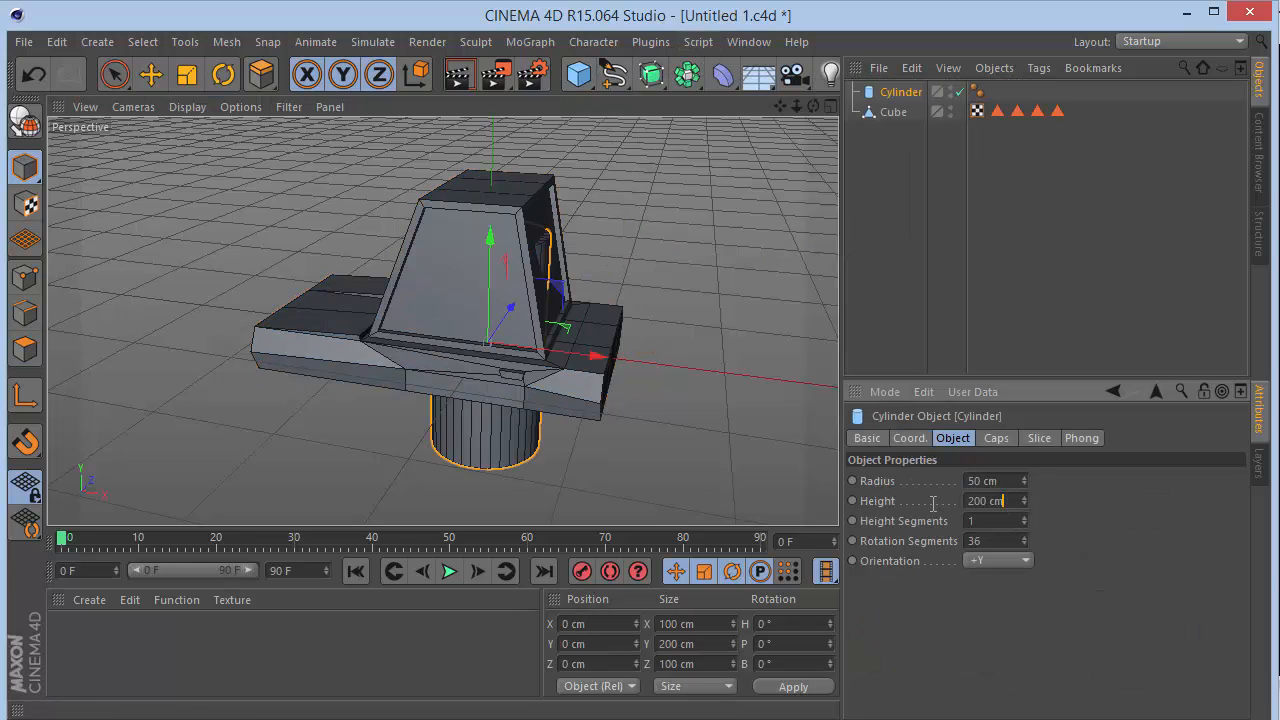
pyautogui.write('10')
pyautogui.press('Return')
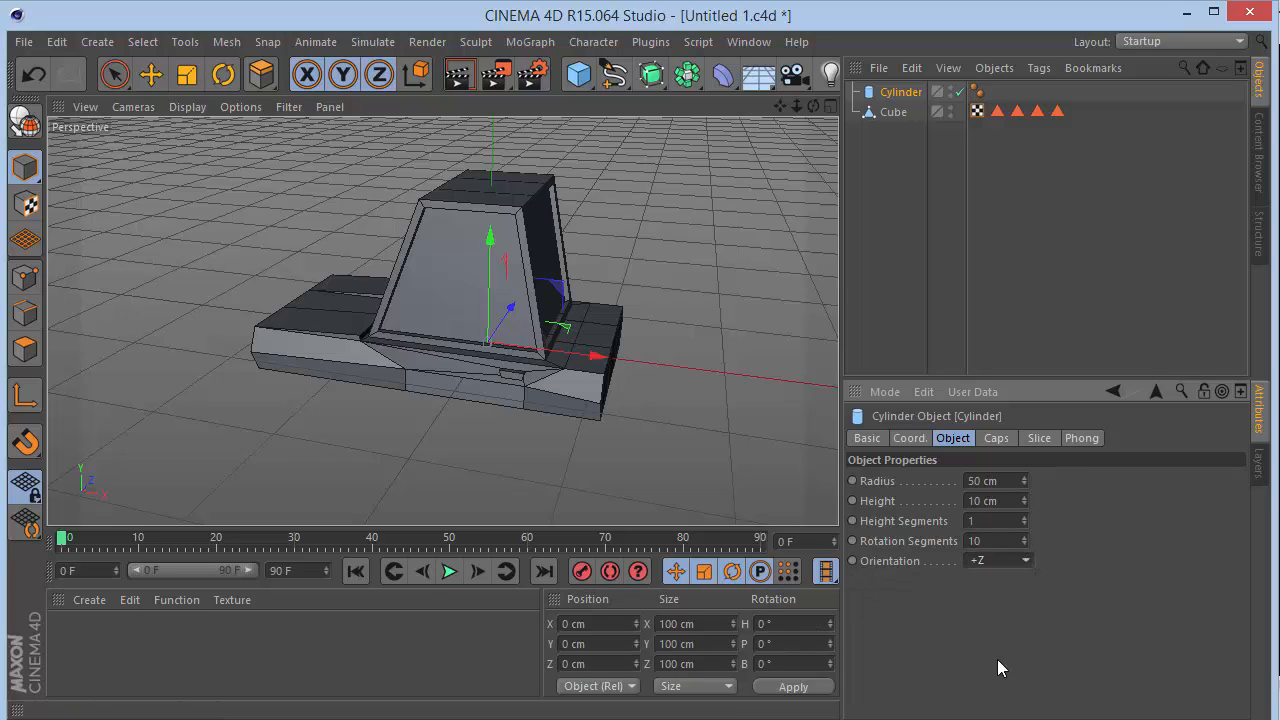
# Move the cylinder out to the car's near side at about Z -88 cm, and set its radius to 30 cm and height to 5 cm
pyautogui.moveTo(513, 309); pyautogui.dragTo(361, 338)
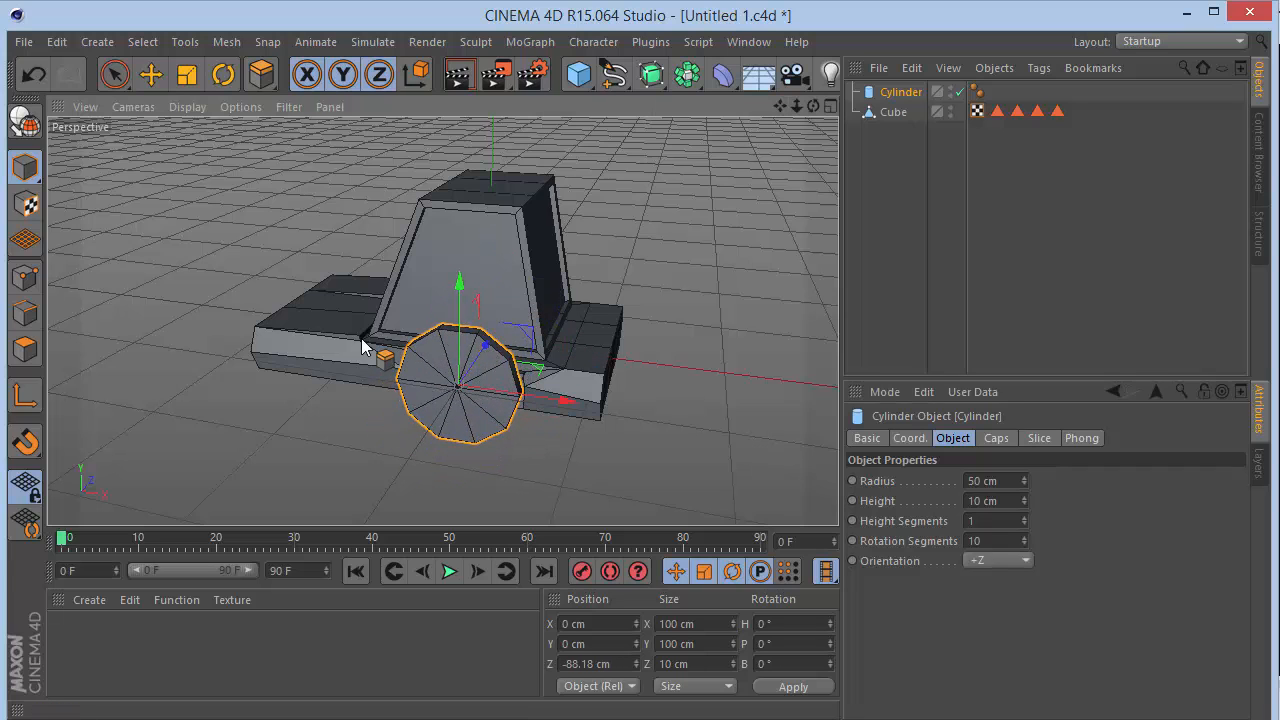
pyautogui.click(114, 74)
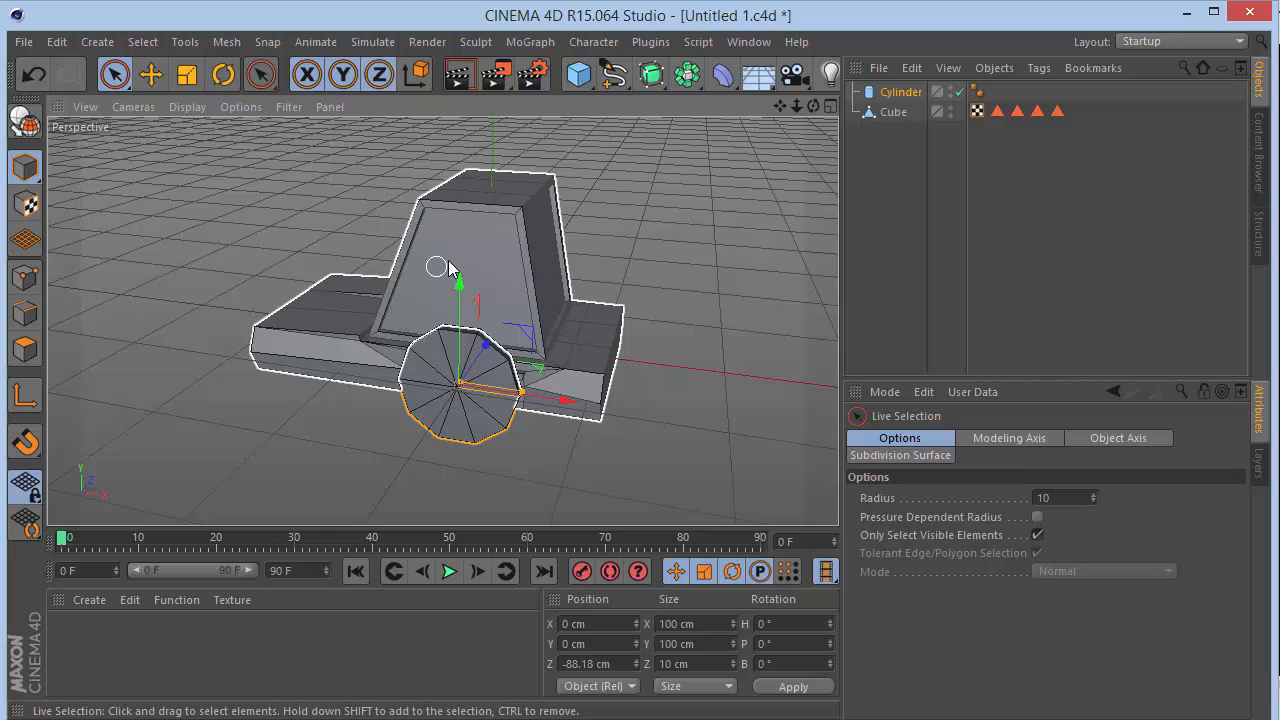
pyautogui.click(902, 93)
pyautogui.click(1012, 482)
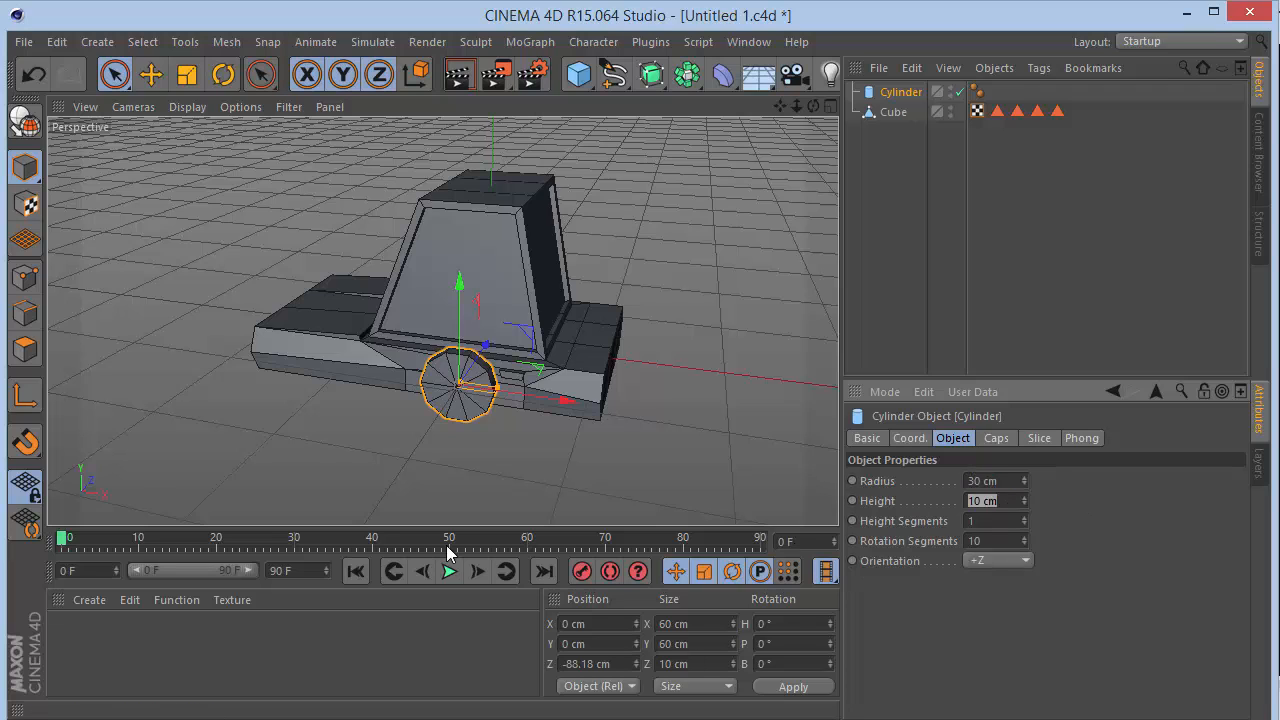
pyautogui.write('5')
pyautogui.press('Return')
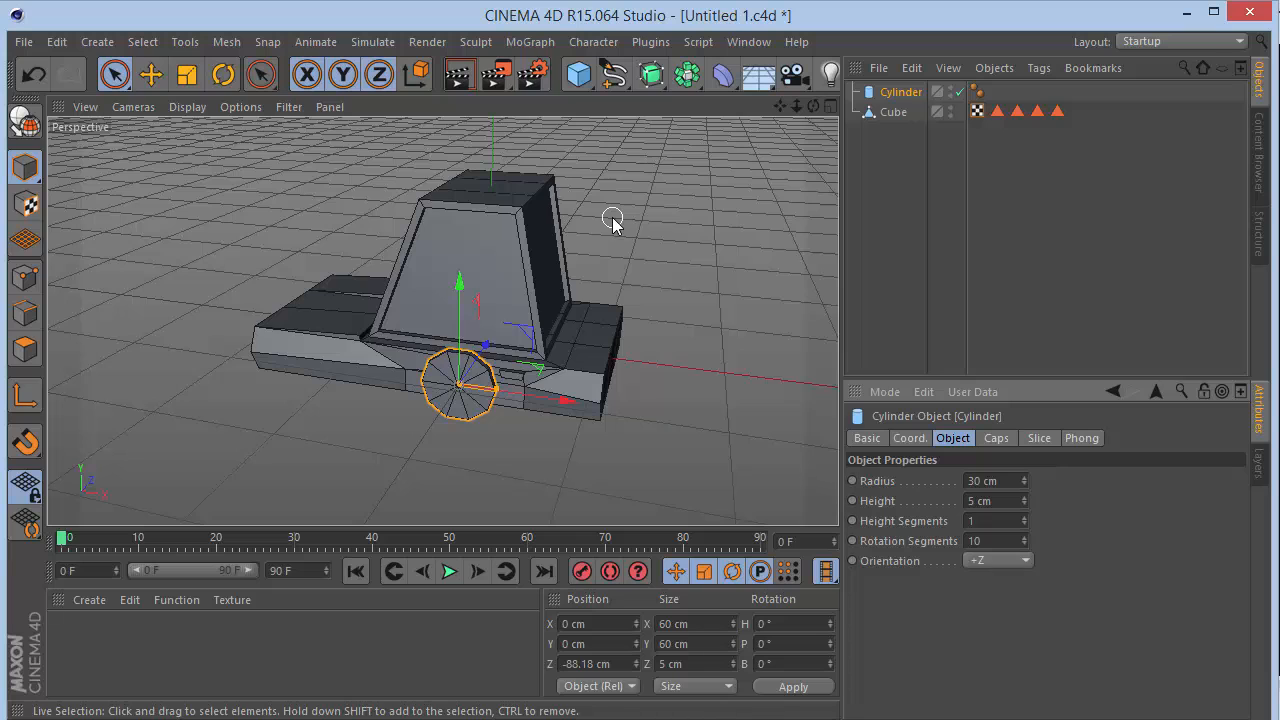
# In the front view, move the wheel cylinder toward the end of the long hood, at about X -150 cm, and set its Y position to -20 cm
pyautogui.press('F4')
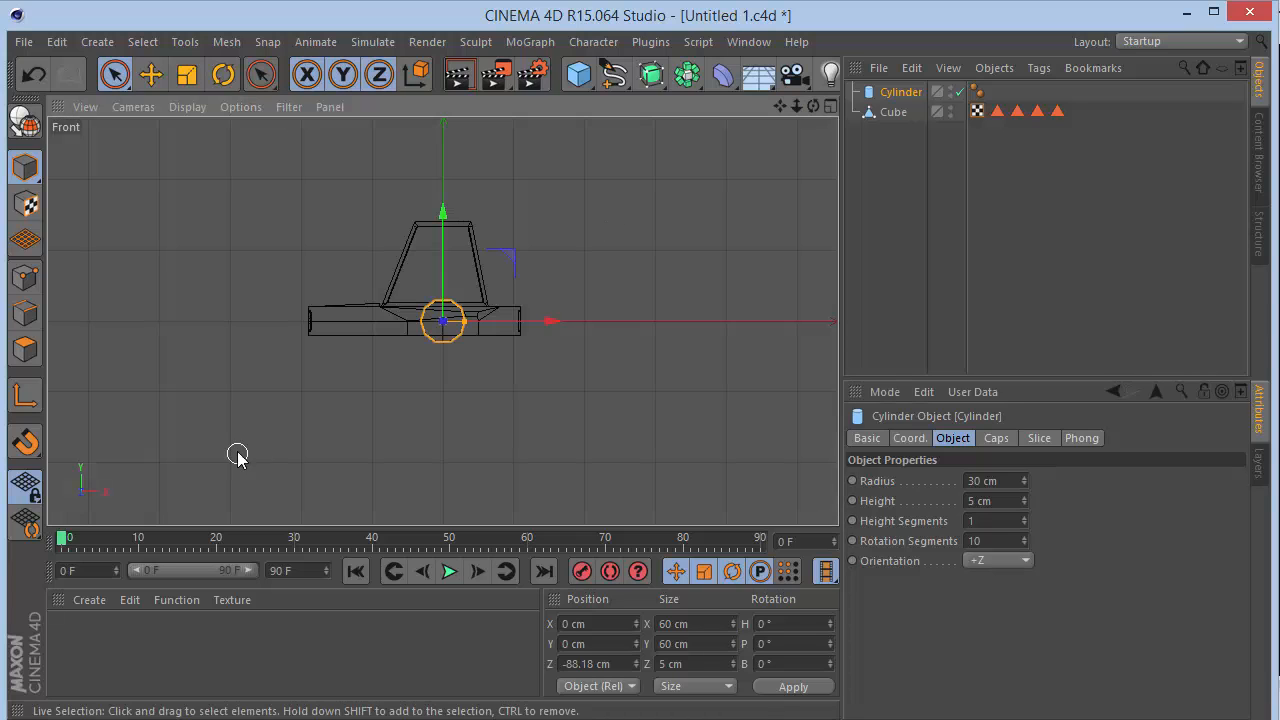
pyautogui.scroll(5, 408, 340)
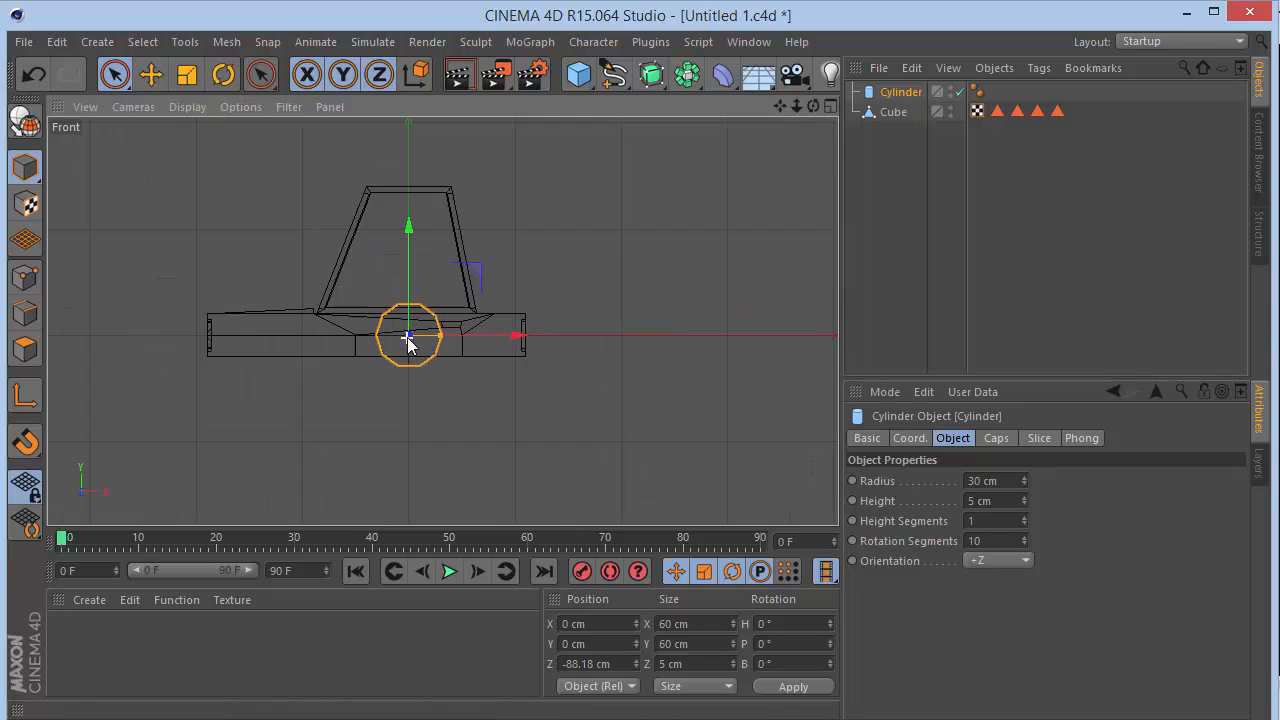
pyautogui.moveTo(500, 334); pyautogui.dragTo(228, 343)
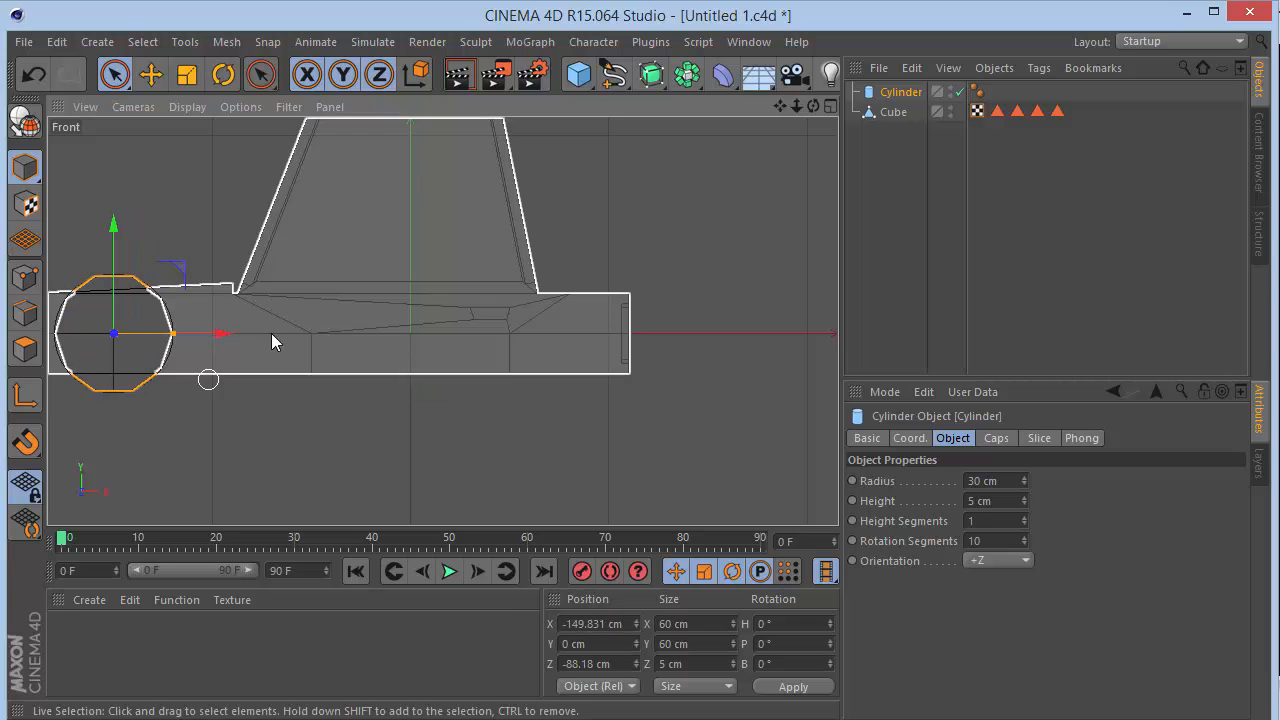
pyautogui.moveTo(785, 110); pyautogui.dragTo(1043, 10)
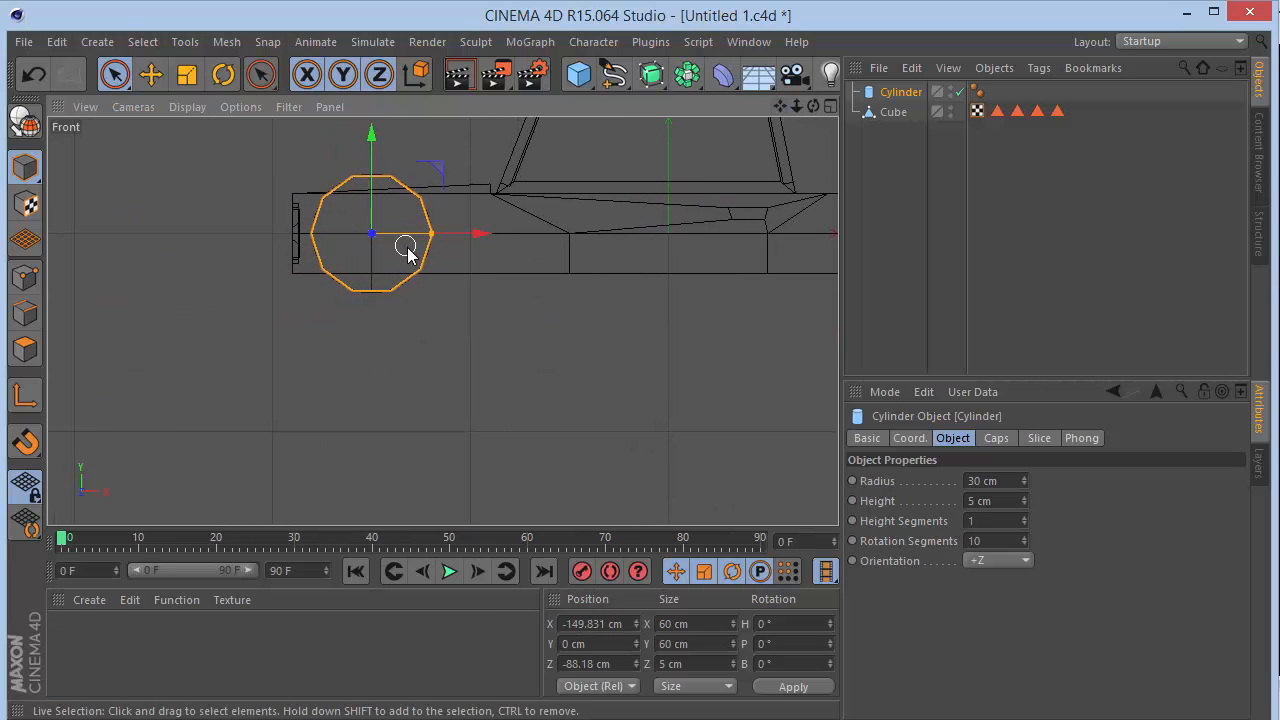
pyautogui.moveTo(376, 192); pyautogui.dragTo(380, 232)
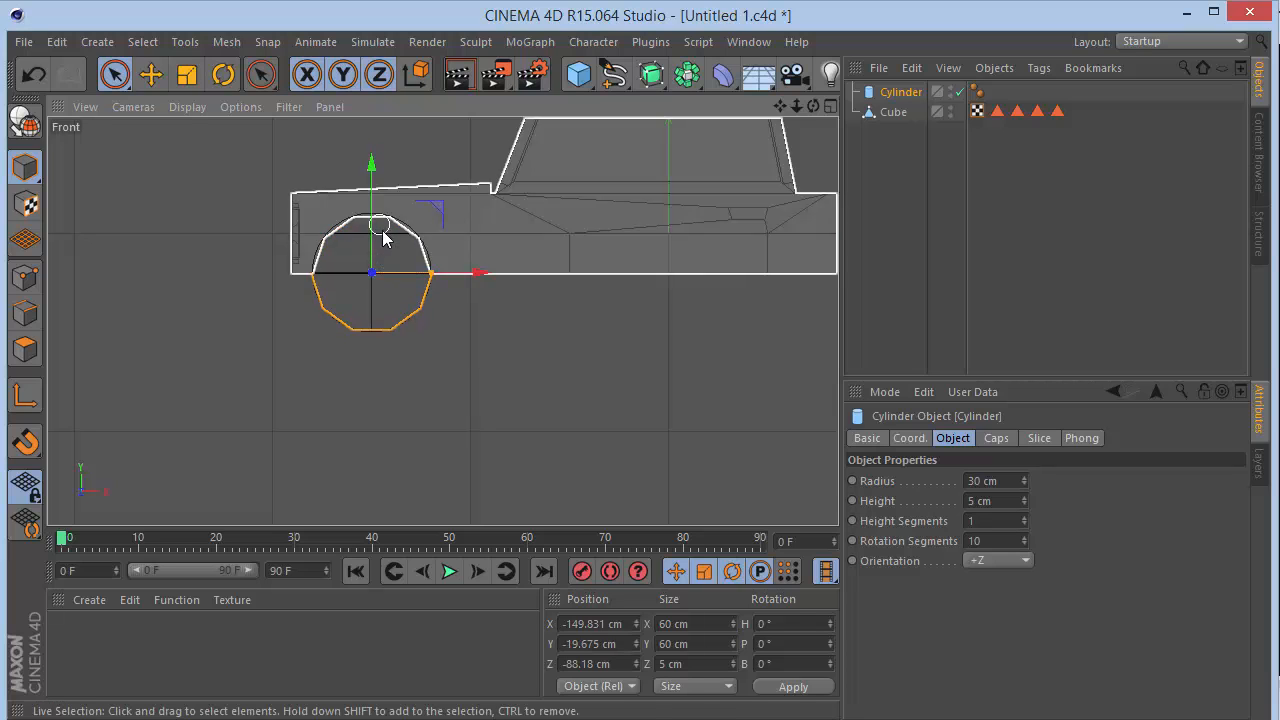
pyautogui.write('-20')
pyautogui.press('Return')
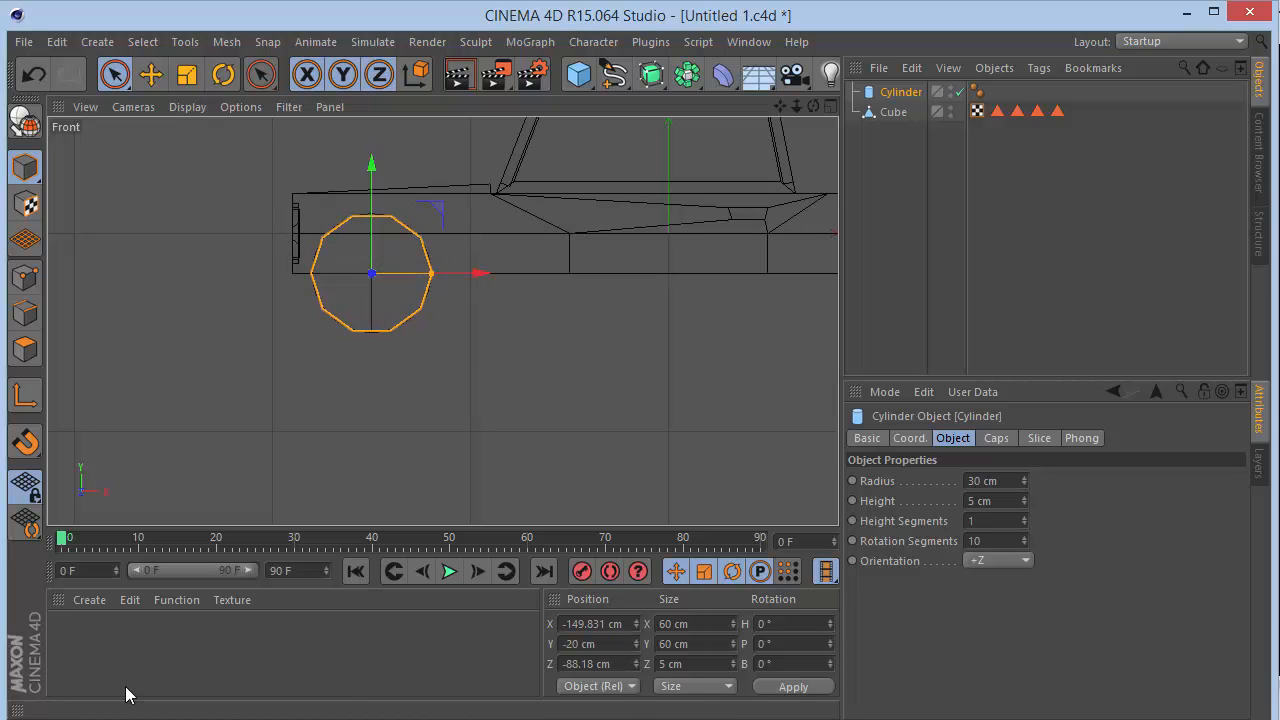
# Shift the wheel cylinder back toward the cabin and set its X position to -130 cm
pyautogui.moveTo(484, 281); pyautogui.dragTo(521, 285)
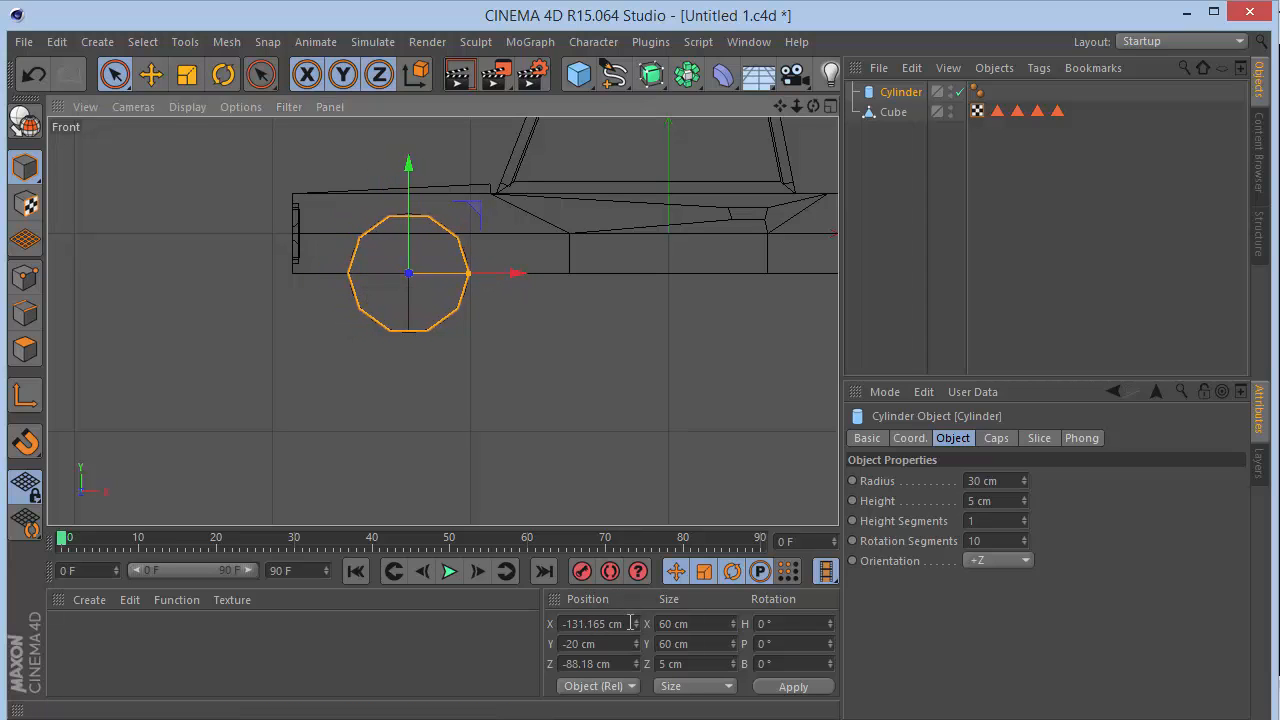
pyautogui.click(598, 623)
pyautogui.write('-130')
pyautogui.press('Return')
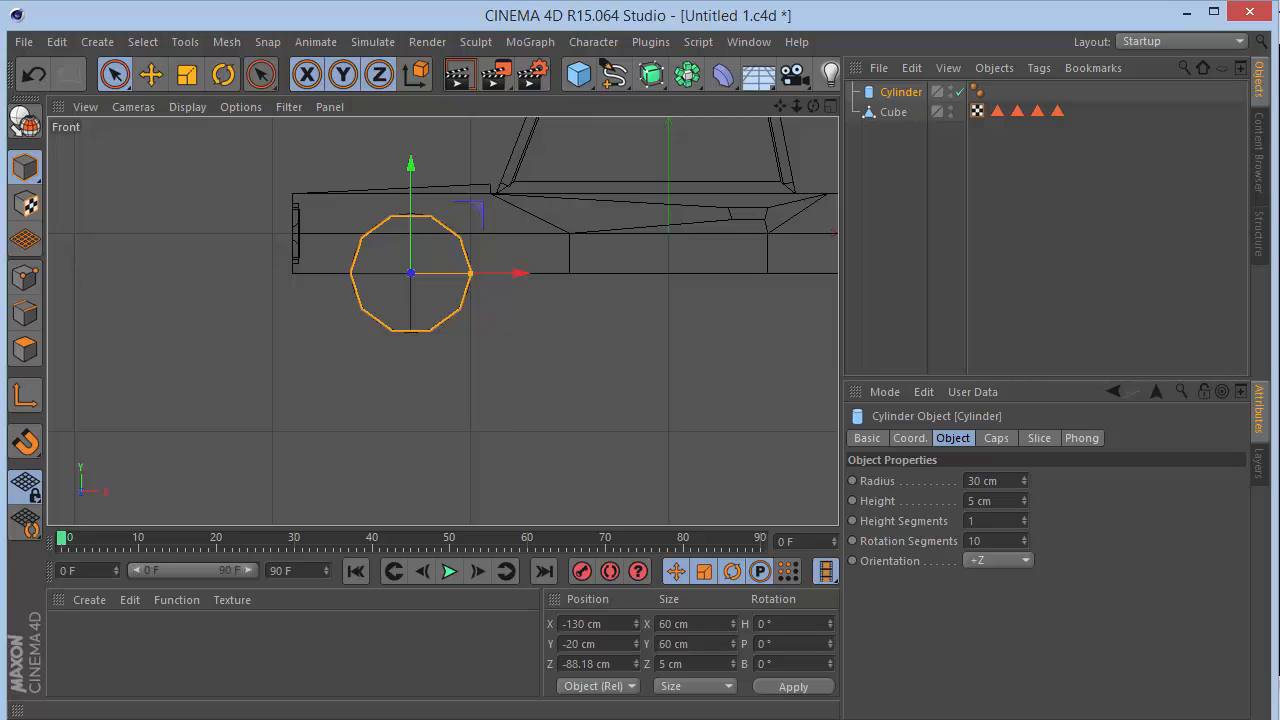
# Check the wheel's placement from the top, hide the car body in the editor and renderer, and frame the cylinder in perspective
pyautogui.press('F2')
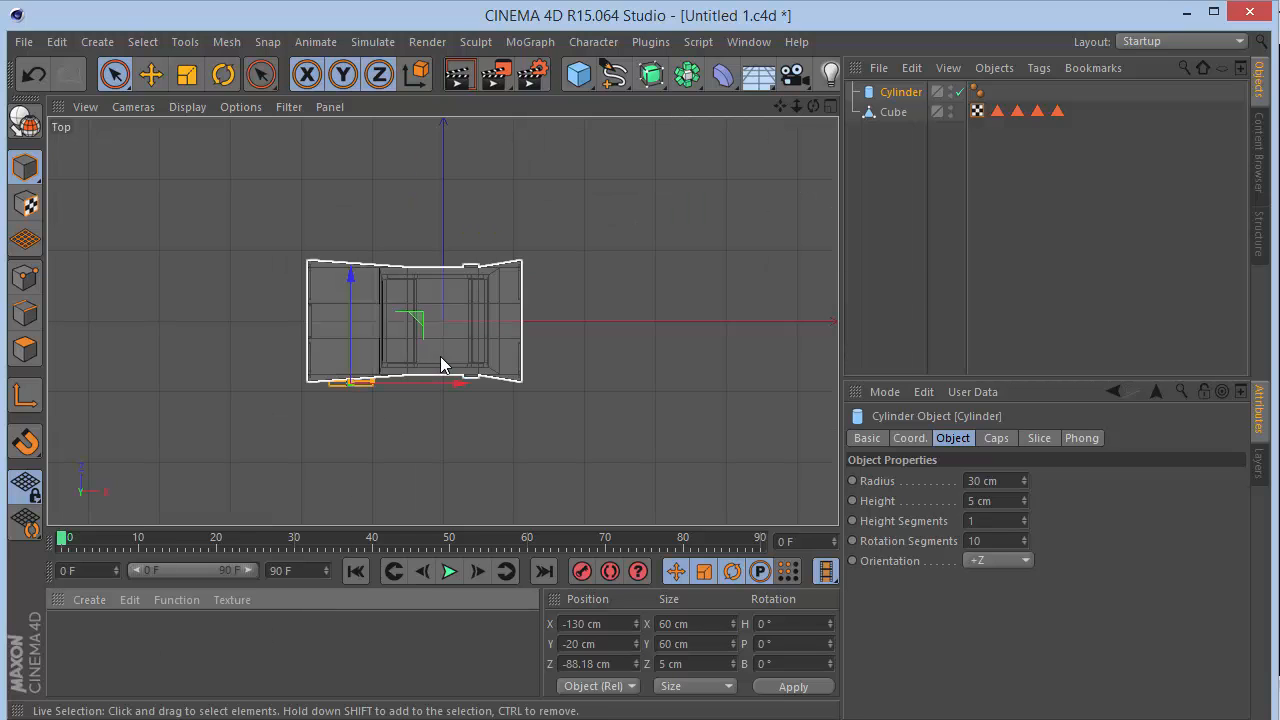
pyautogui.scroll(5, 367, 375)
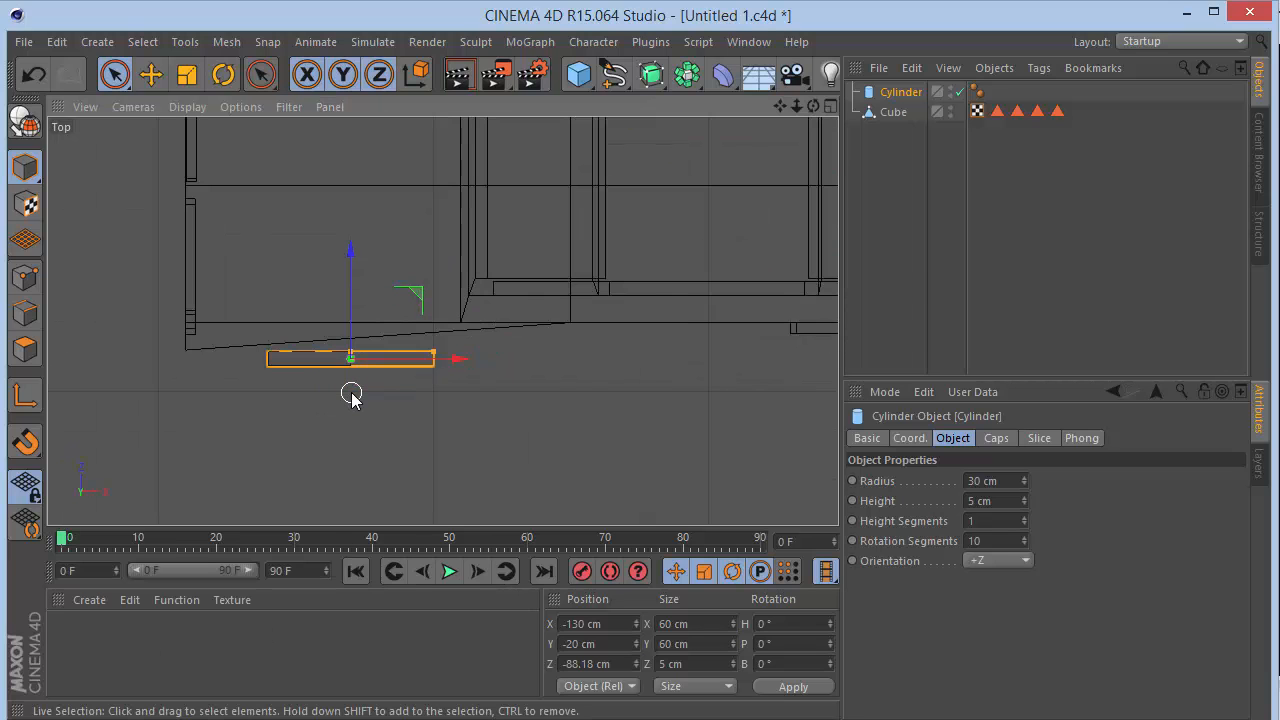
pyautogui.press('F1')
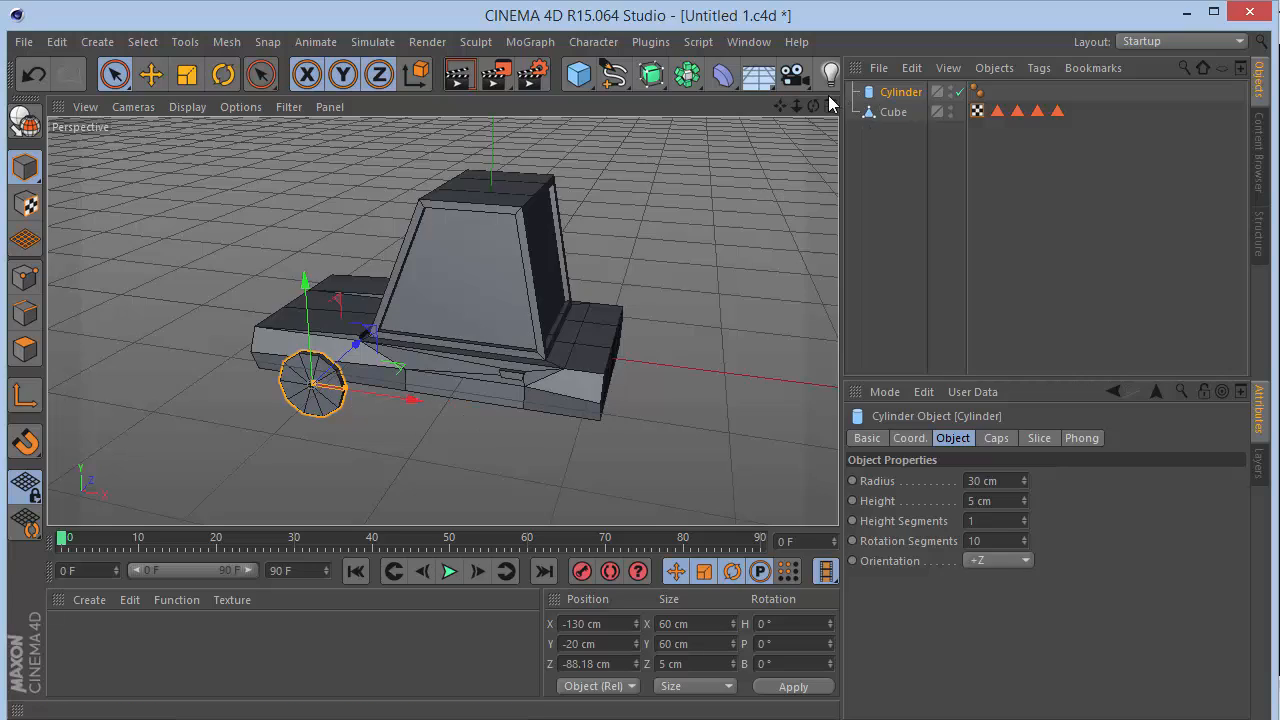
pyautogui.moveTo(813, 106); pyautogui.dragTo(460, 322)
pyautogui.click(950, 108)
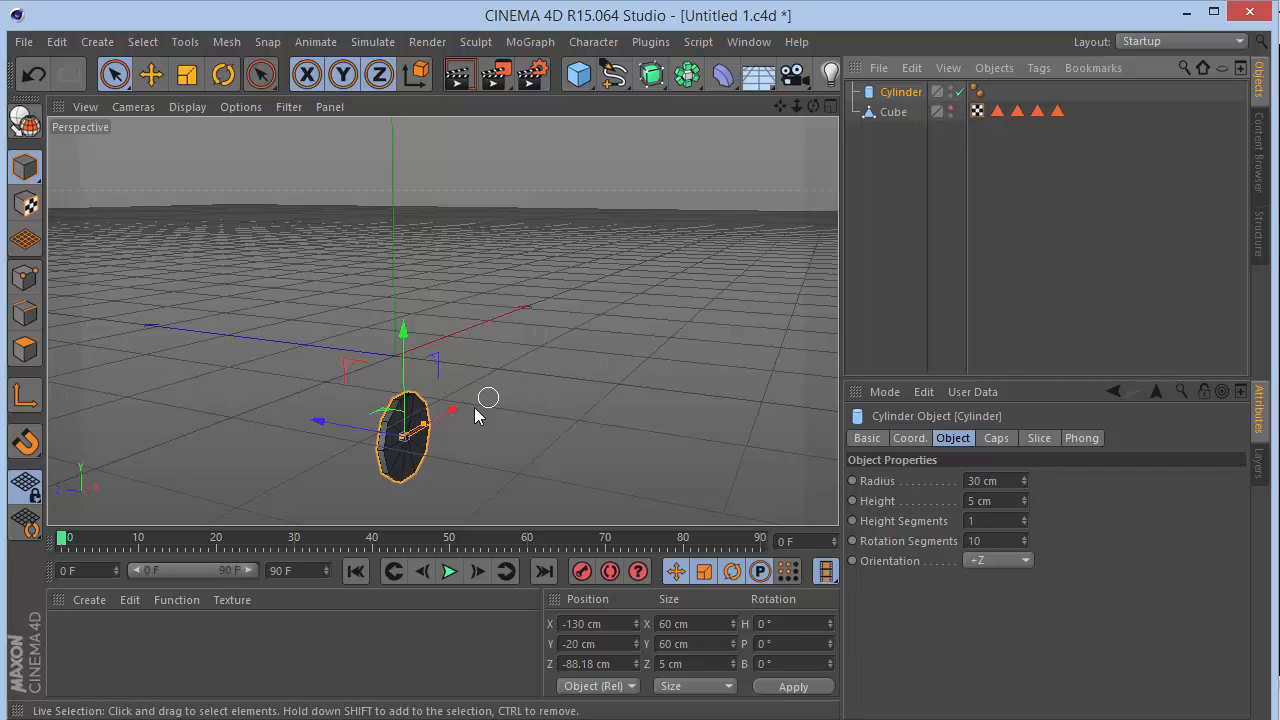
pyautogui.scroll(1, 391, 445)
pyautogui.press('o')
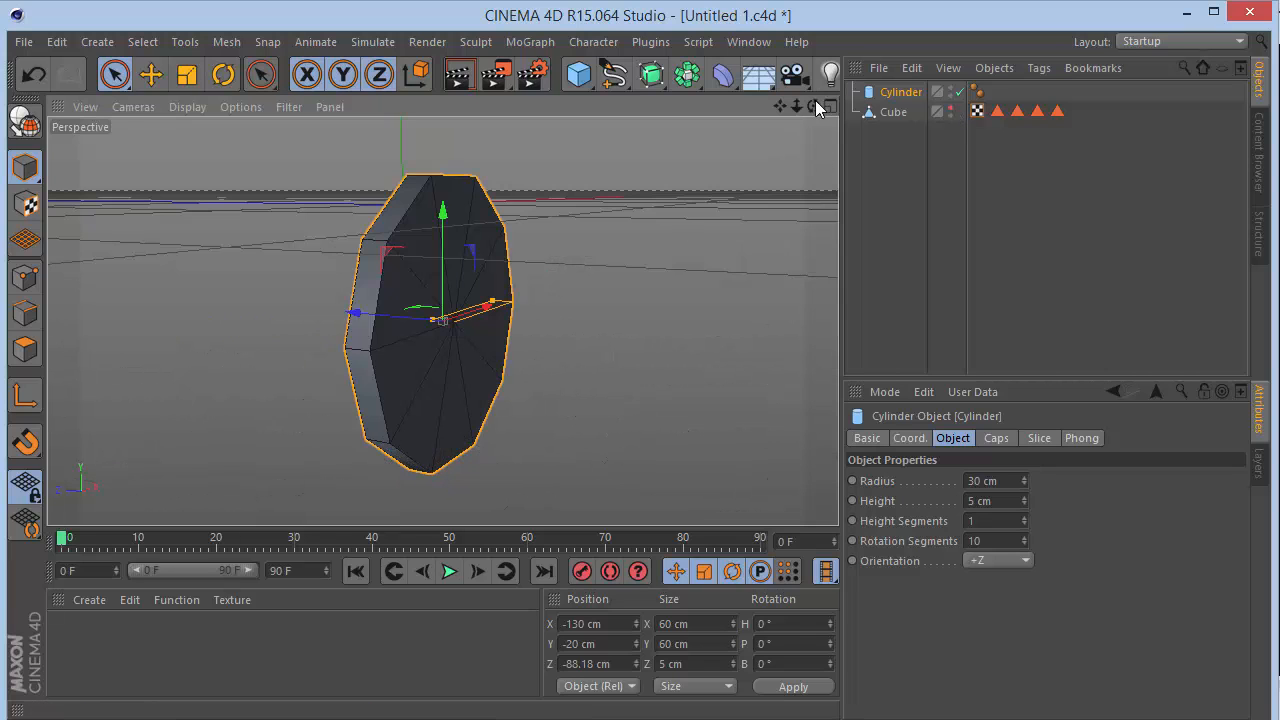
pyautogui.moveTo(814, 106)
pyautogui.mouseDown()
pyautogui.moveTo(876, 102)
pyautogui.moveTo(836, 101)
pyautogui.mouseUp()
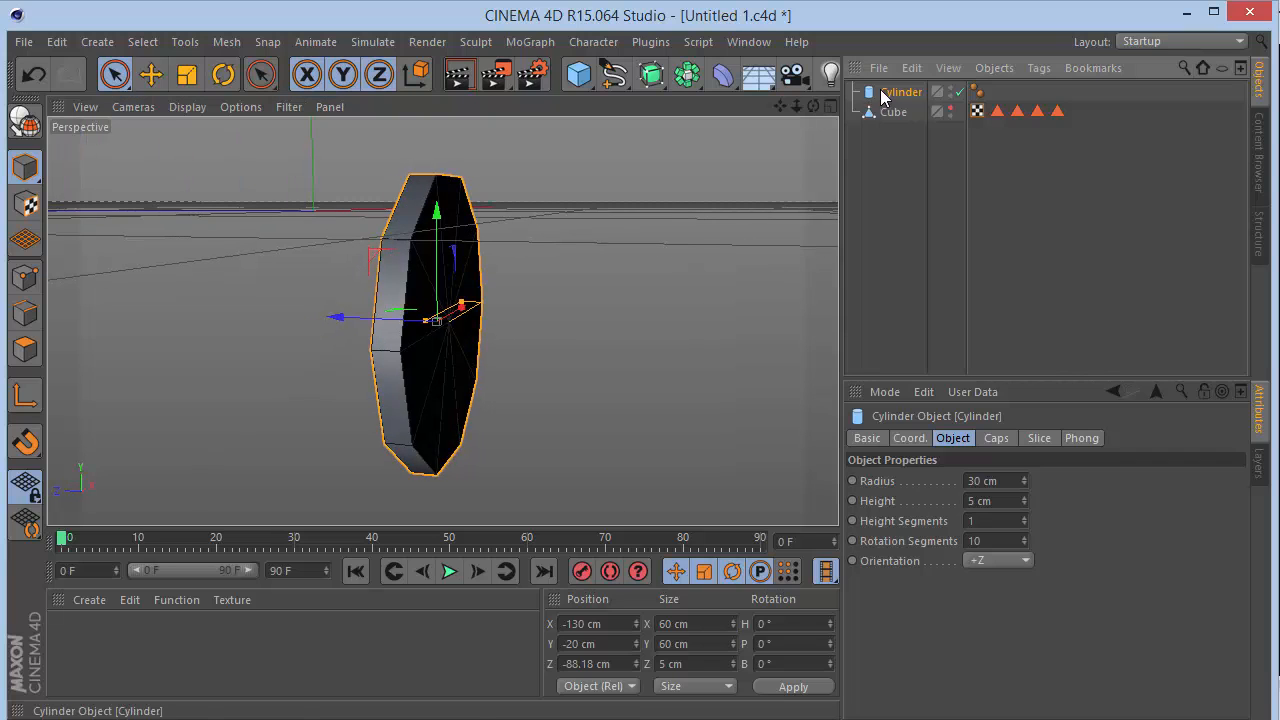
# Make the cylinder editable and select all the polygons of both its round caps
pyautogui.click(25, 120)
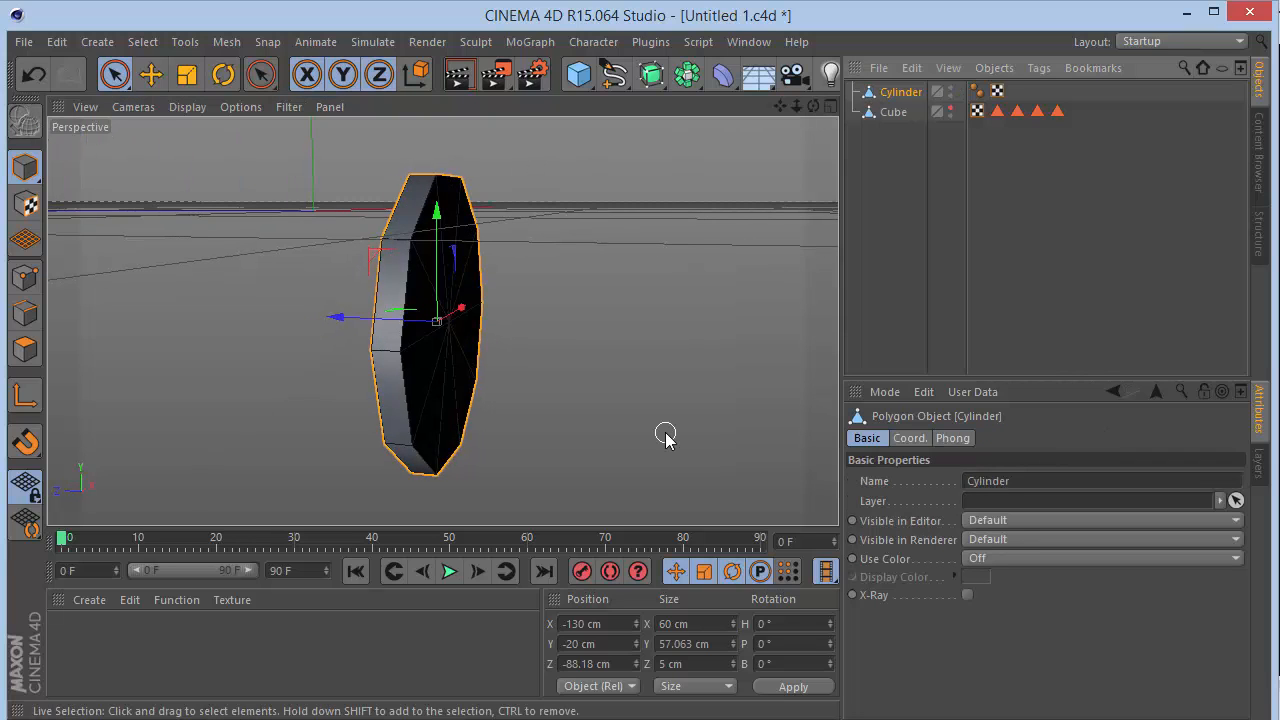
pyautogui.moveTo(812, 105); pyautogui.dragTo(806, 105)
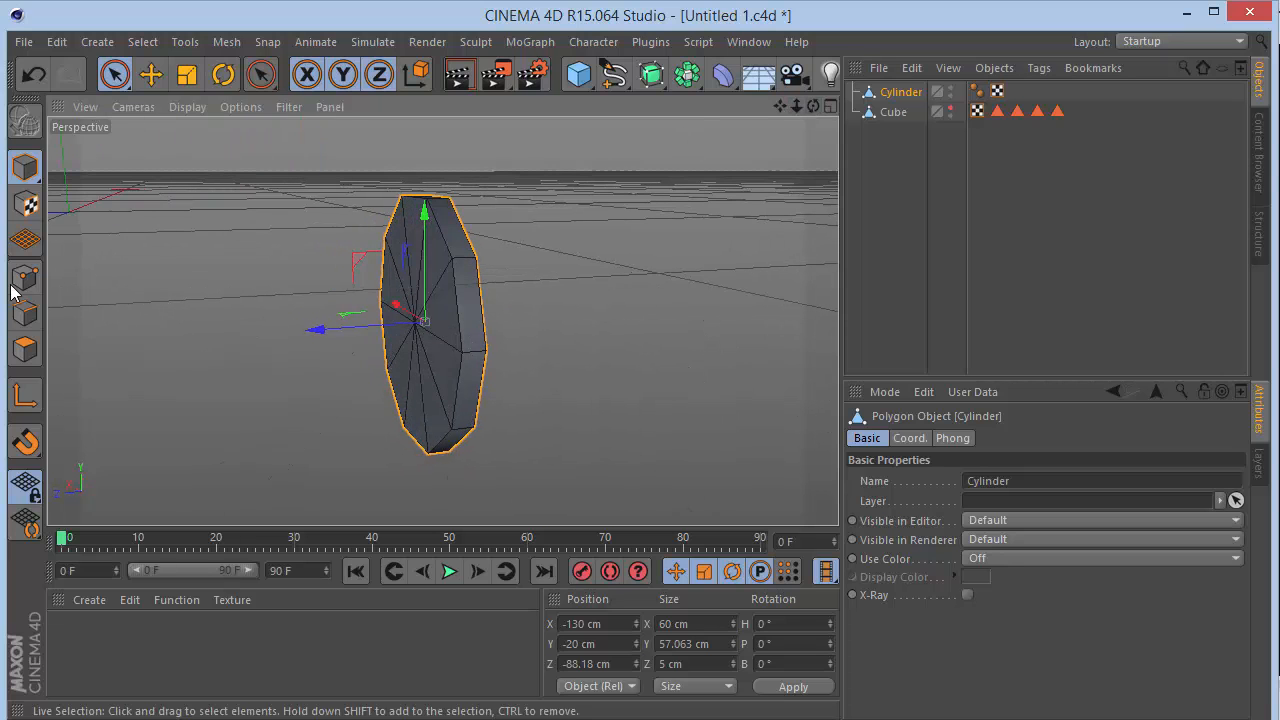
pyautogui.click(25, 348)
pyautogui.click(448, 288)
pyautogui.hotkey('ctrl', 'a')
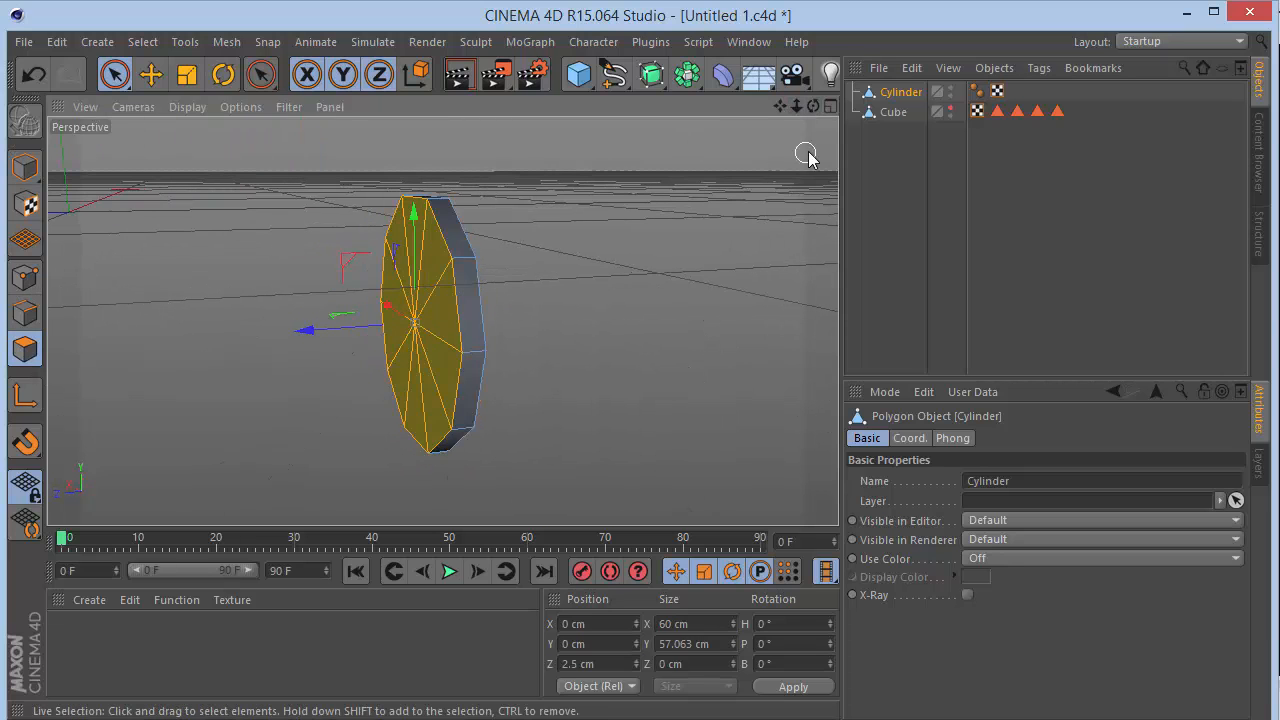
pyautogui.moveTo(814, 106); pyautogui.dragTo(812, 107)
pyautogui.moveTo(546, 356)
pyautogui.mouseDown()
pyautogui.moveTo(543, 314)
pyautogui.moveTo(509, 371)
pyautogui.moveTo(630, 453)
pyautogui.mouseUp()
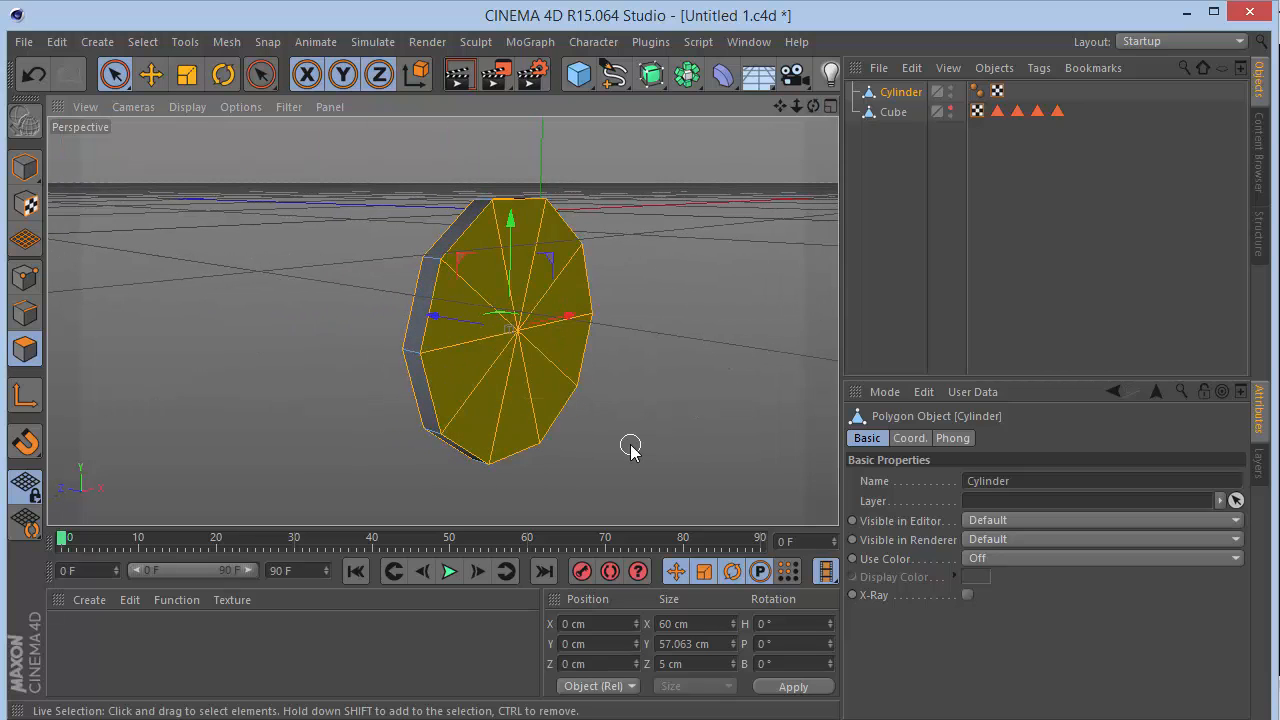
# Bevel the selected cap polygons with an offset of 10 cm and an extrusion of 10 cm
pyautogui.press('m')
pyautogui.press('s')
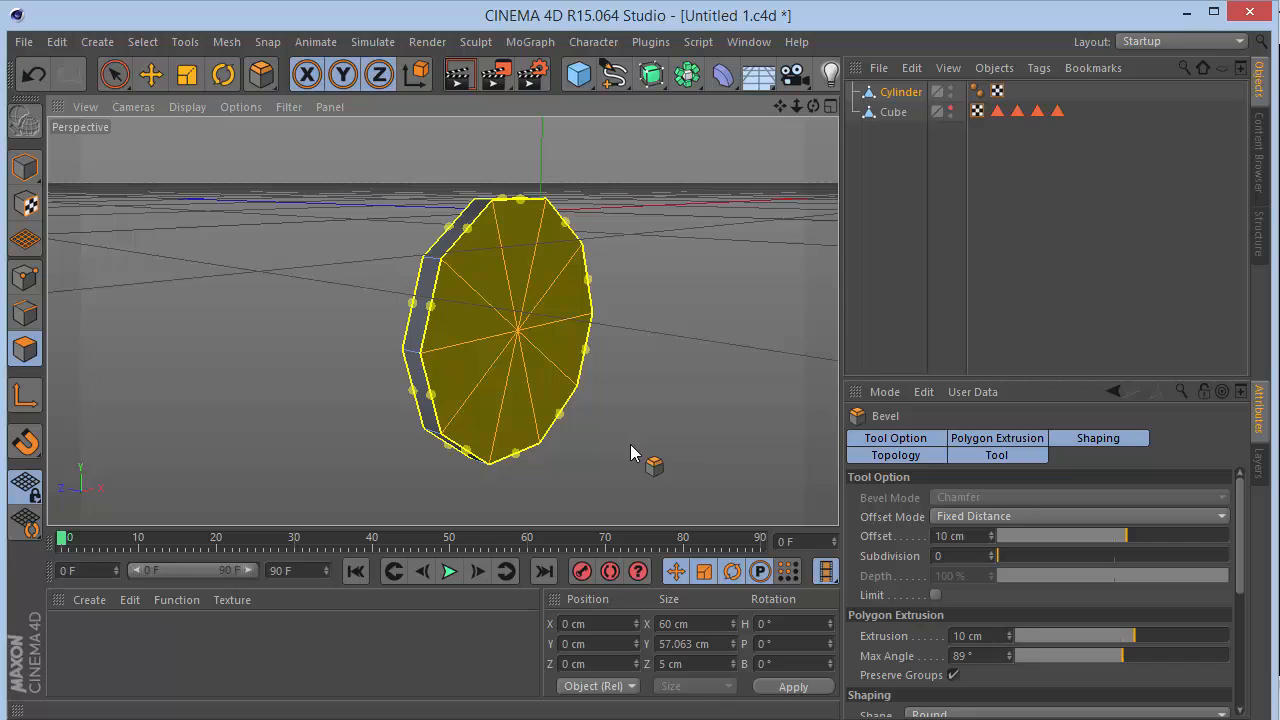
pyautogui.press('m')
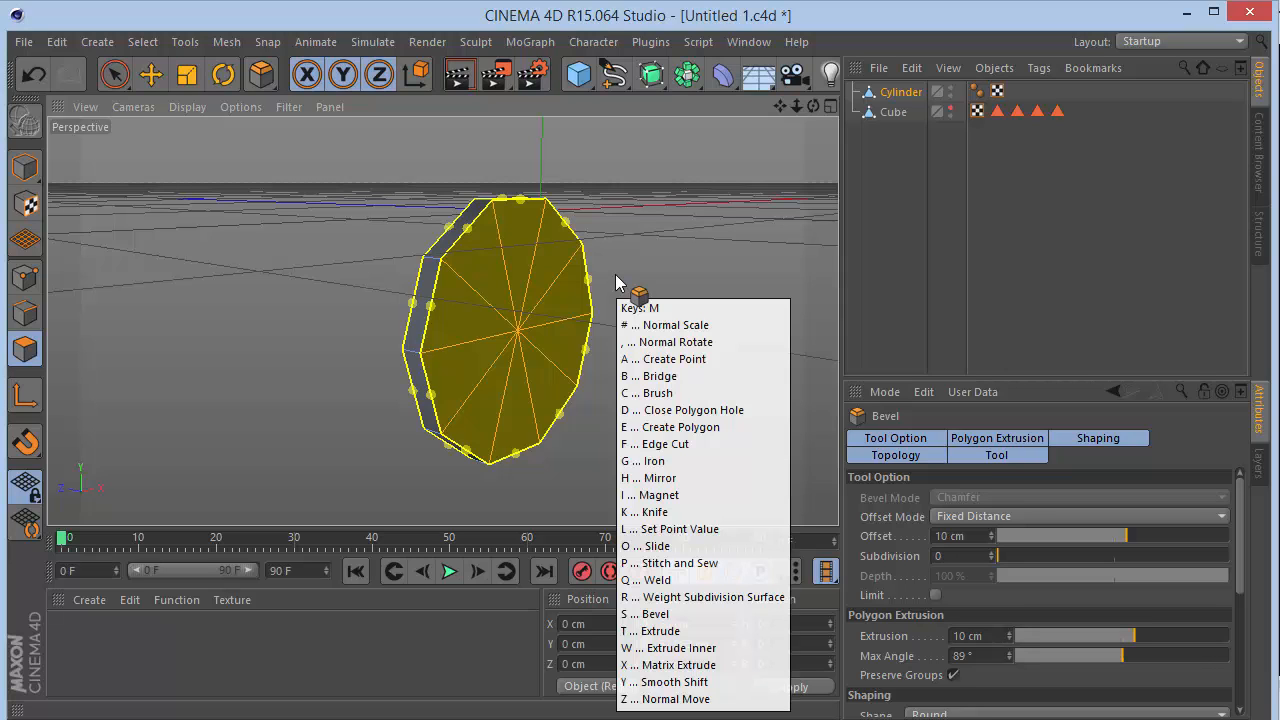
pyautogui.press('Escape')
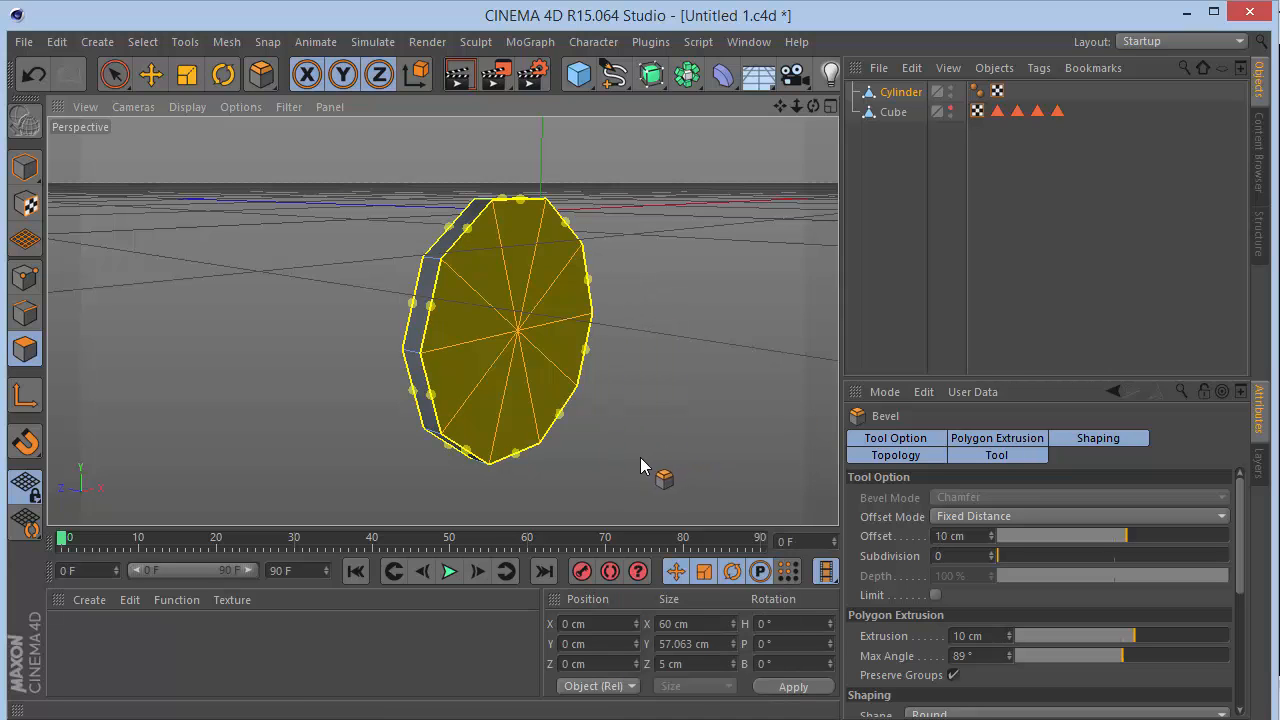
pyautogui.moveTo(641, 465); pyautogui.dragTo(952, 557)
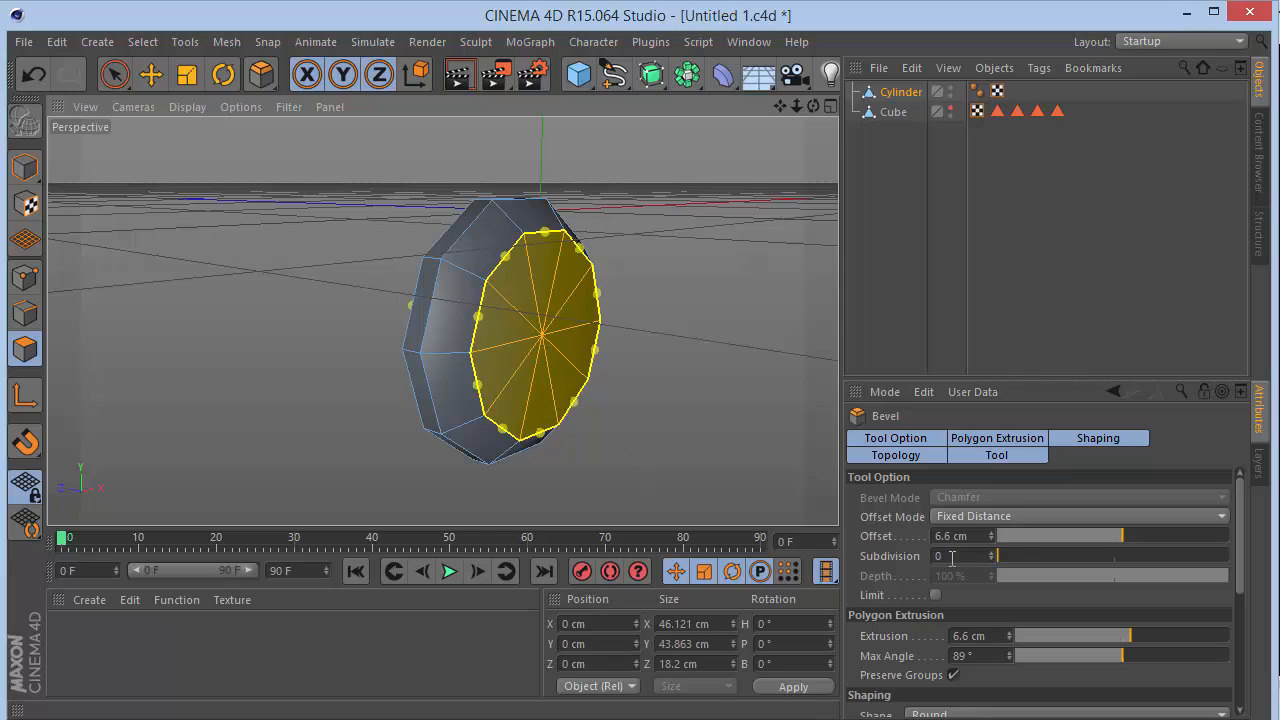
pyautogui.doubleClick(955, 536)
pyautogui.write('10')
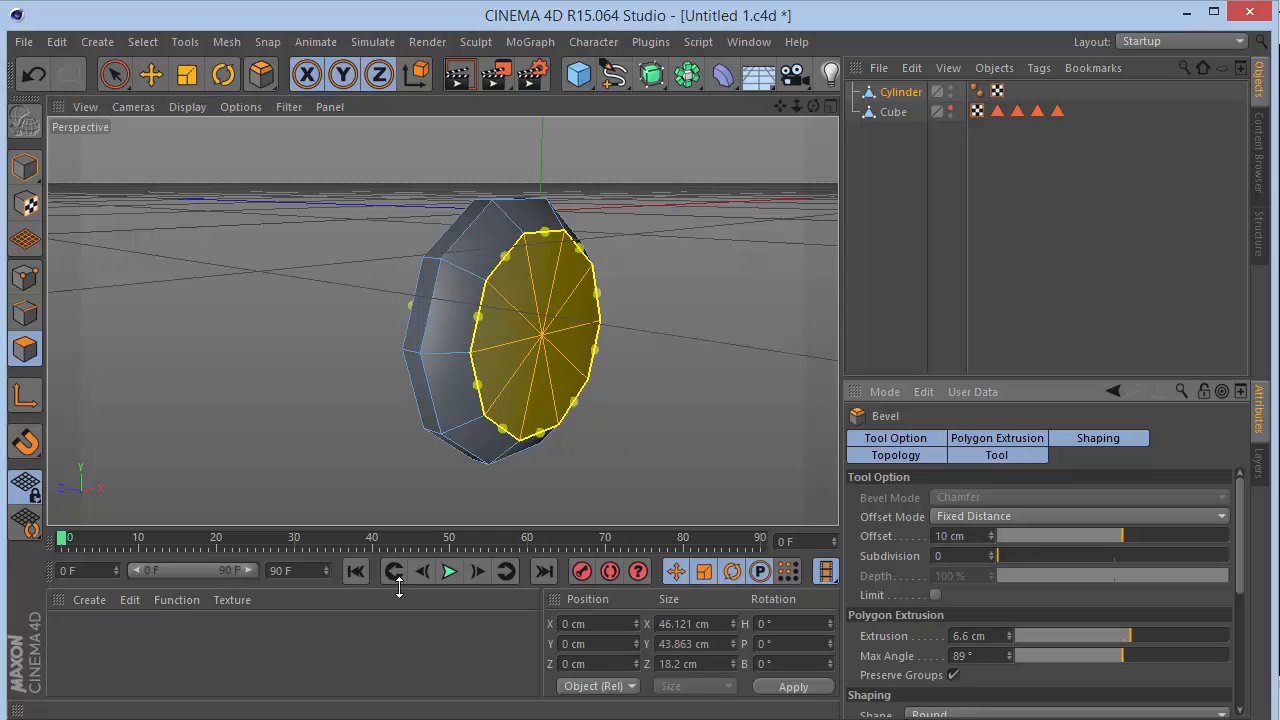
pyautogui.press('Tab')
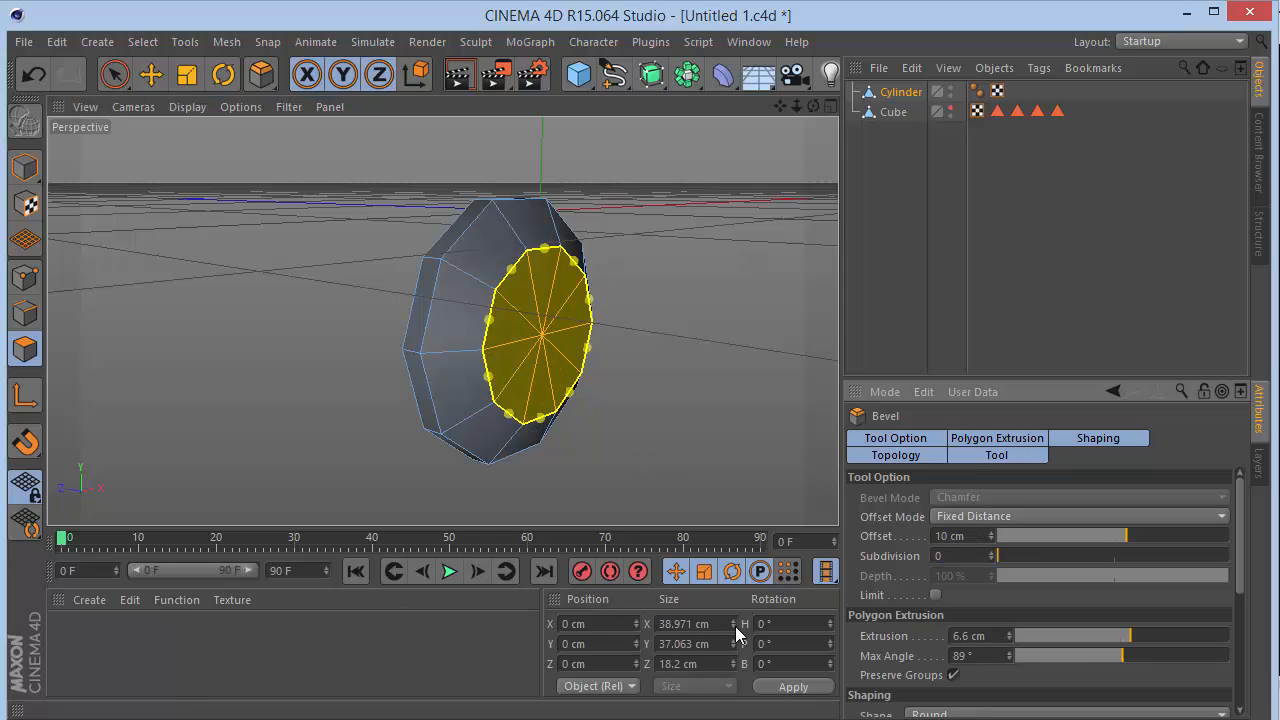
pyautogui.write('10')
pyautogui.press('Return')
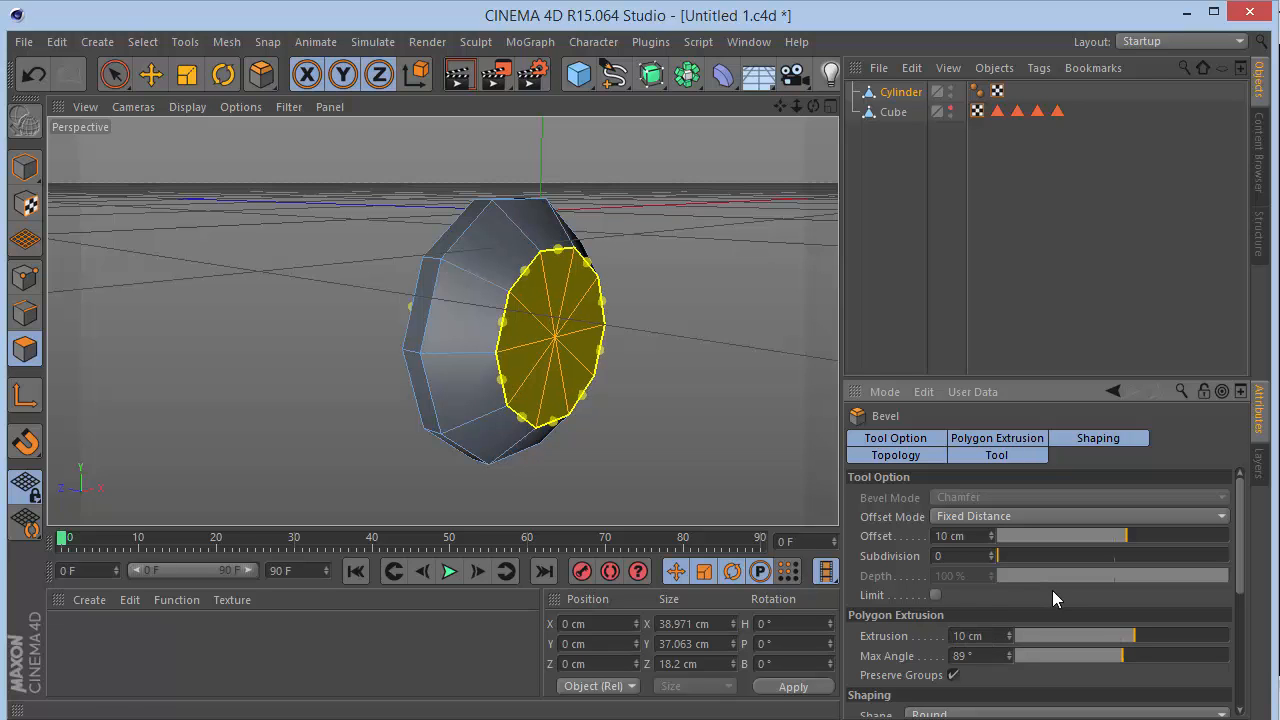
# Apply Extrude Inner to the selected cap polygons with an offset of 3 cm
pyautogui.moveTo(813, 107)
pyautogui.mouseDown()
pyautogui.moveTo(760, 110)
pyautogui.moveTo(813, 108)
pyautogui.mouseUp()
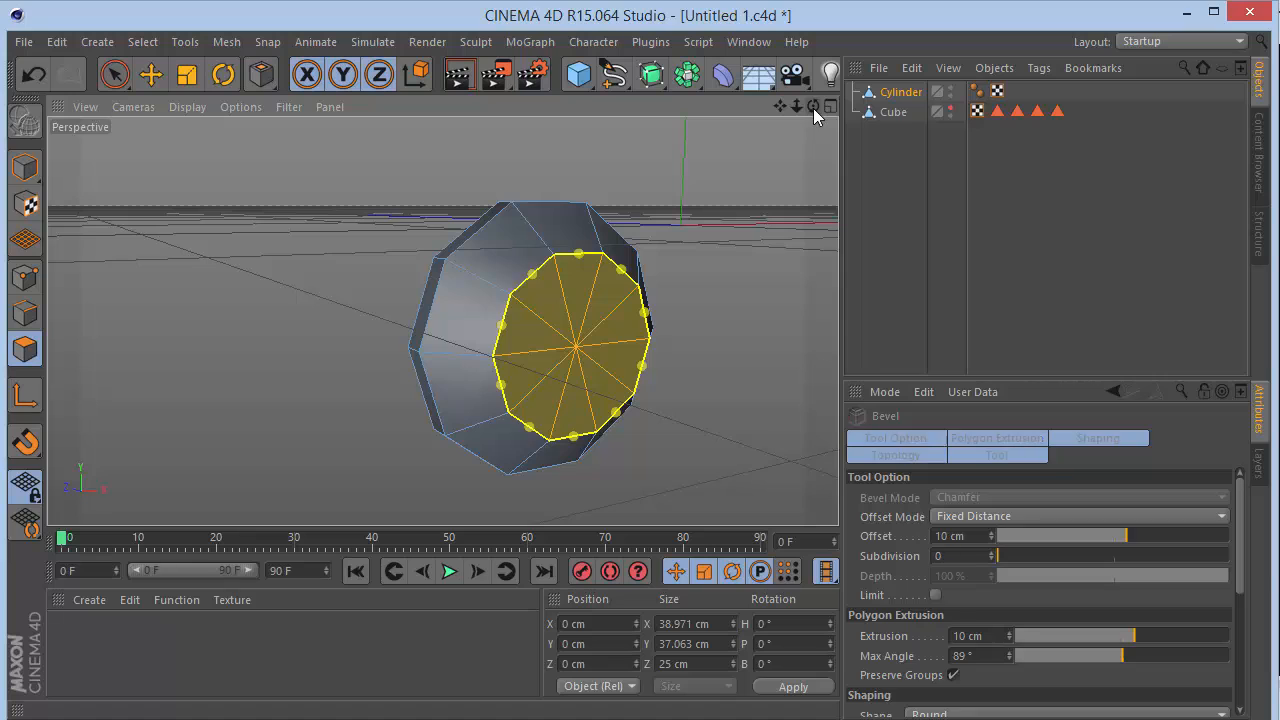
pyautogui.press('i')
pyautogui.doubleClick(980, 500)
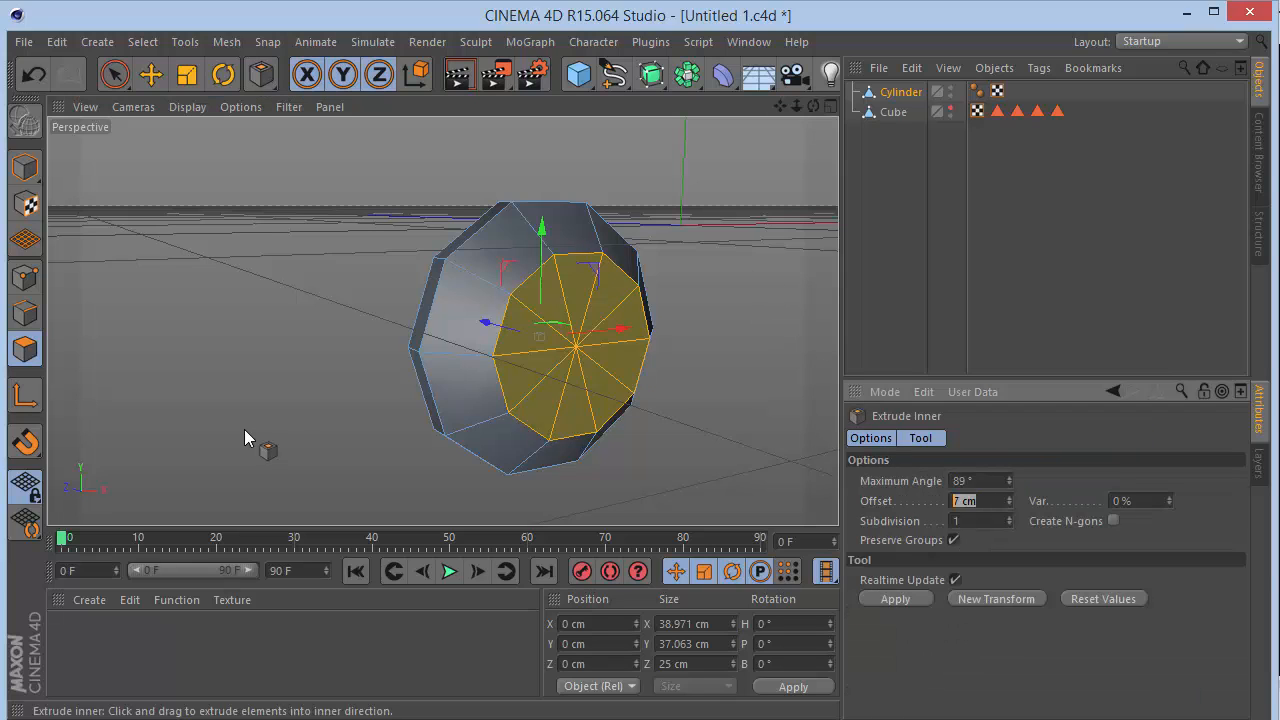
pyautogui.write('3')
pyautogui.press('Return')
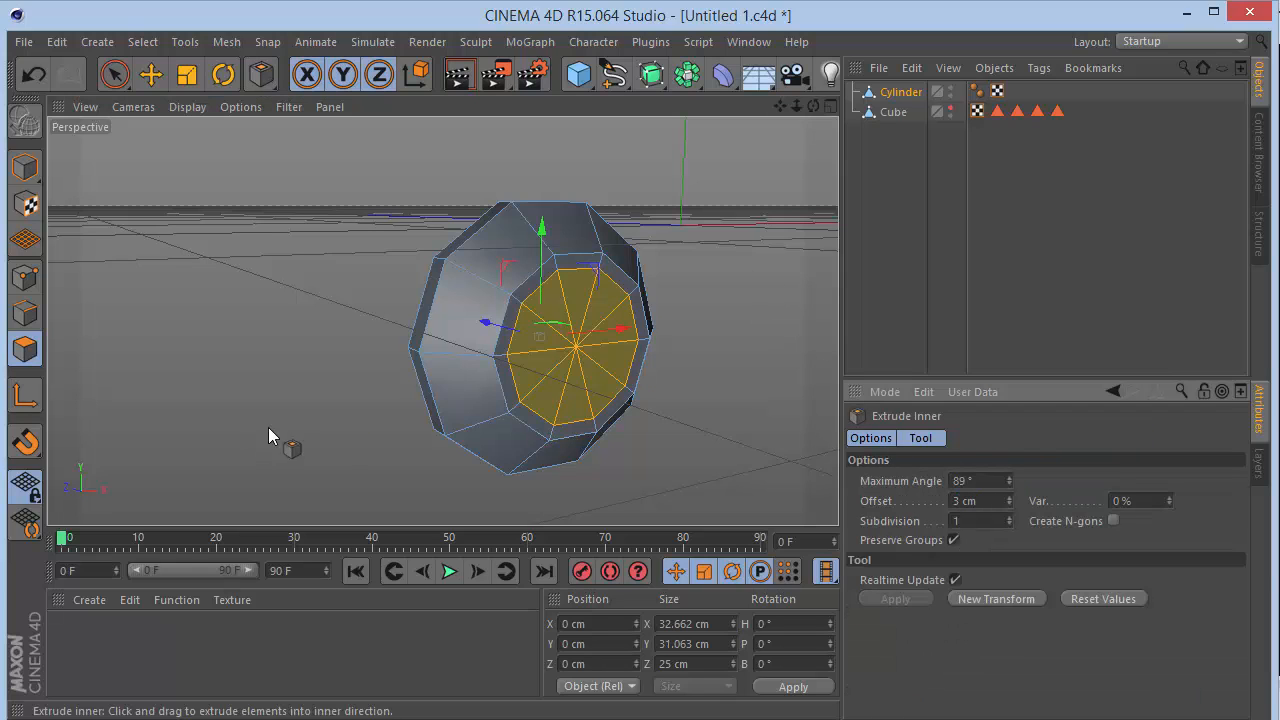
# Extrude the selected cap polygons inward with an offset of -3 cm
pyautogui.press('d')
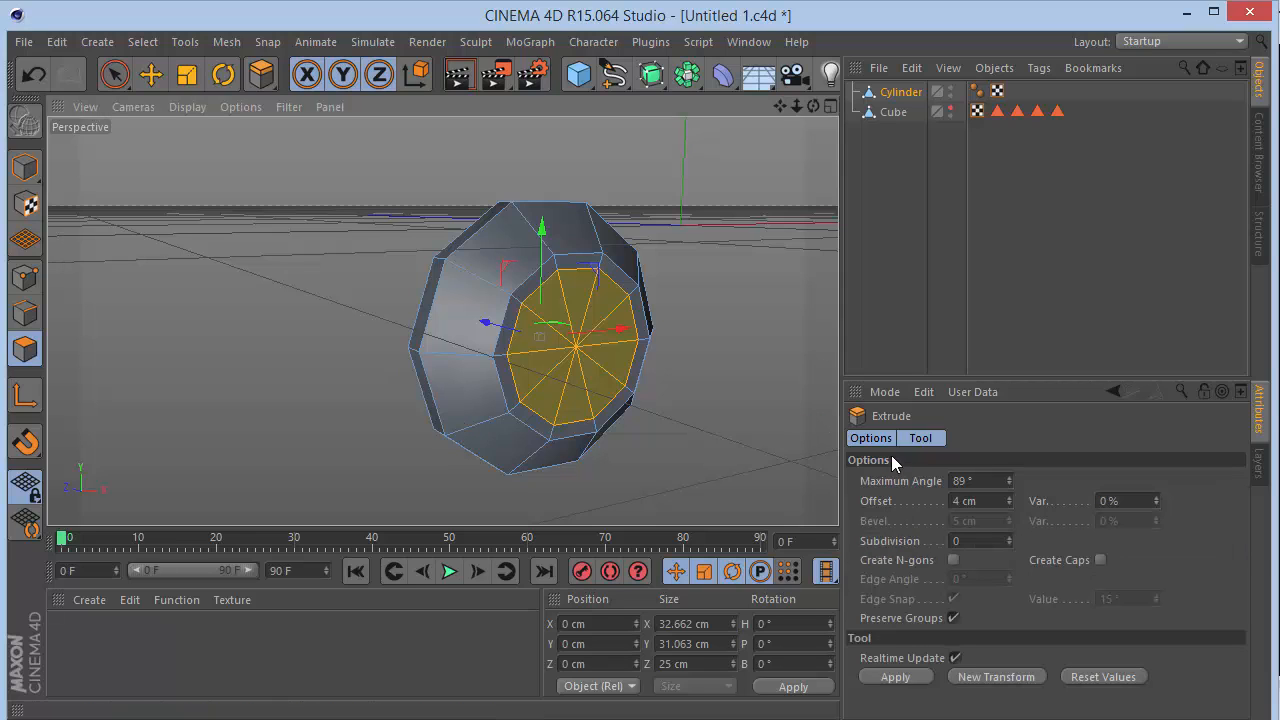
pyautogui.doubleClick(989, 505)
pyautogui.press('Return')
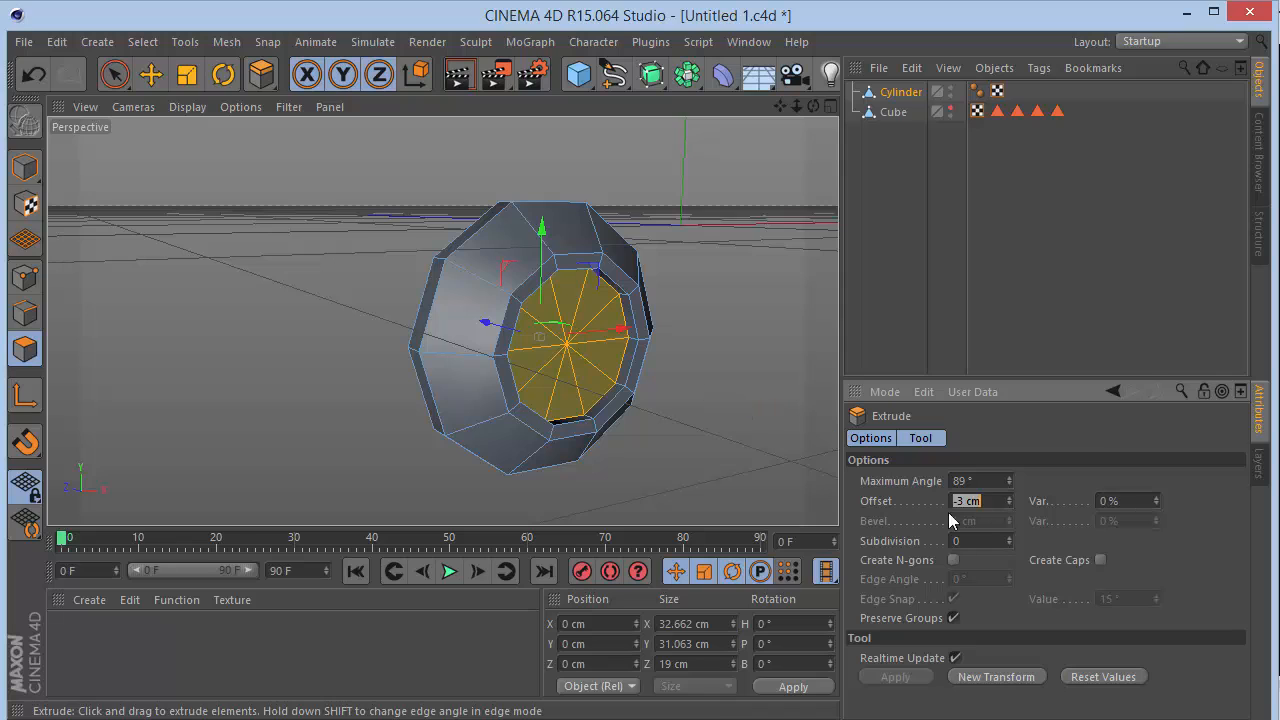
pyautogui.click(991, 612)
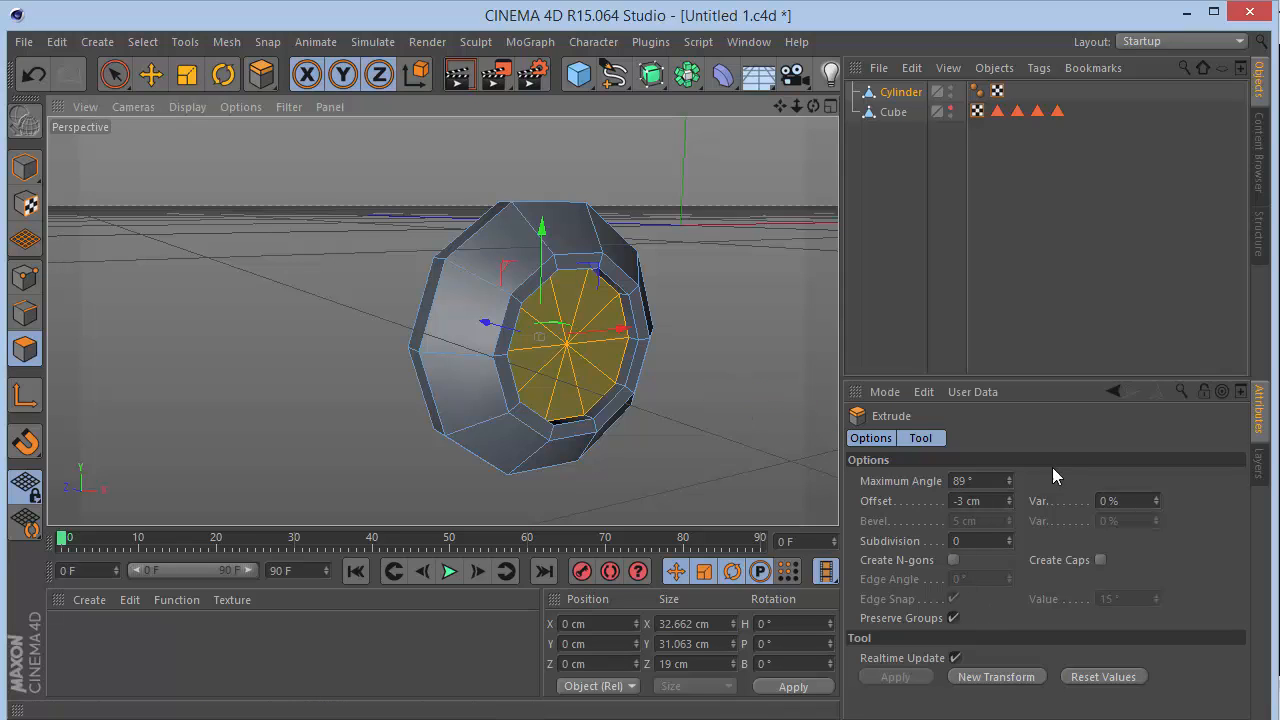
# Apply Extrude Inner to the recessed cap polygons with an offset of 3.5 cm
pyautogui.press('i')
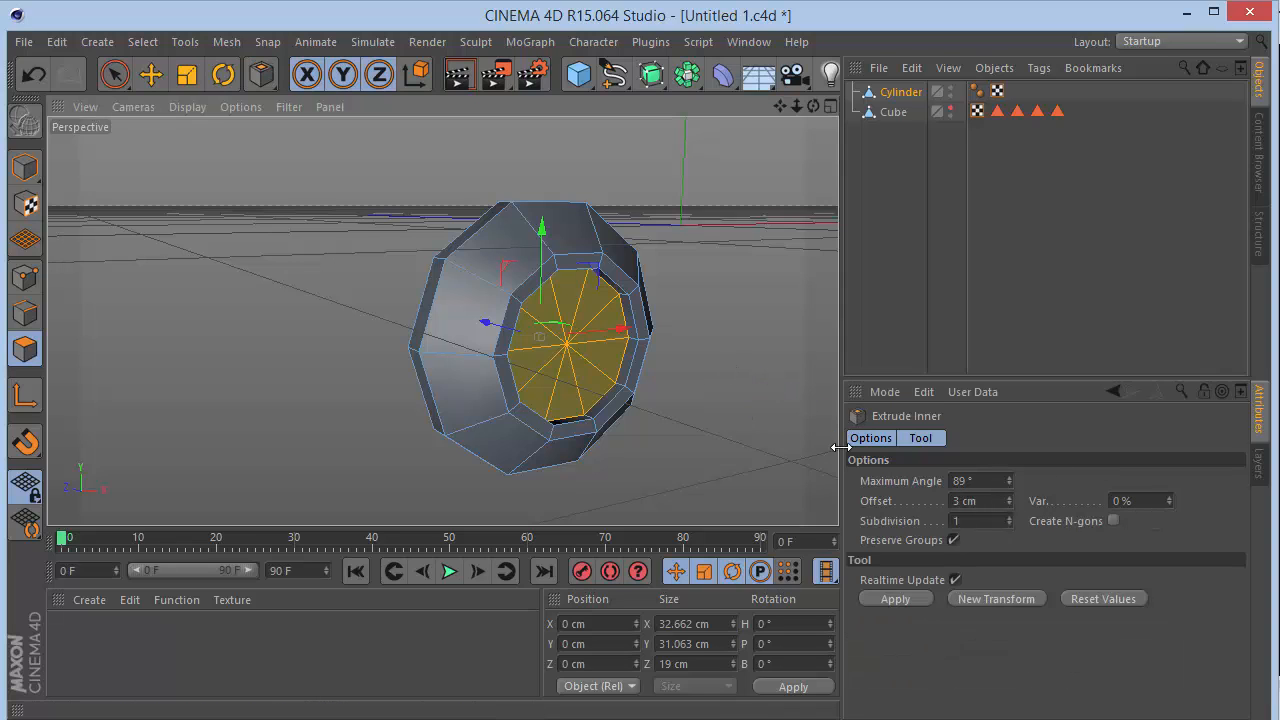
pyautogui.click(990, 501)
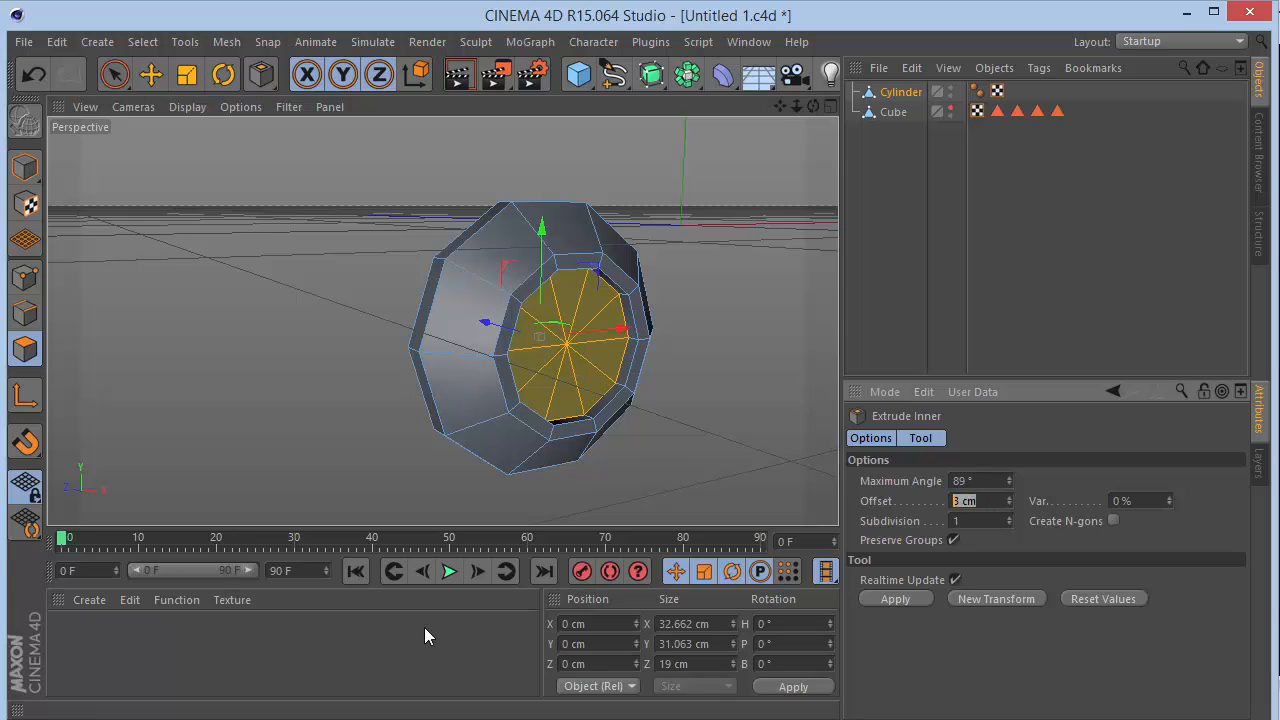
pyautogui.write('3.5')
pyautogui.press('Return')
pyautogui.scroll(5, 639, 452)
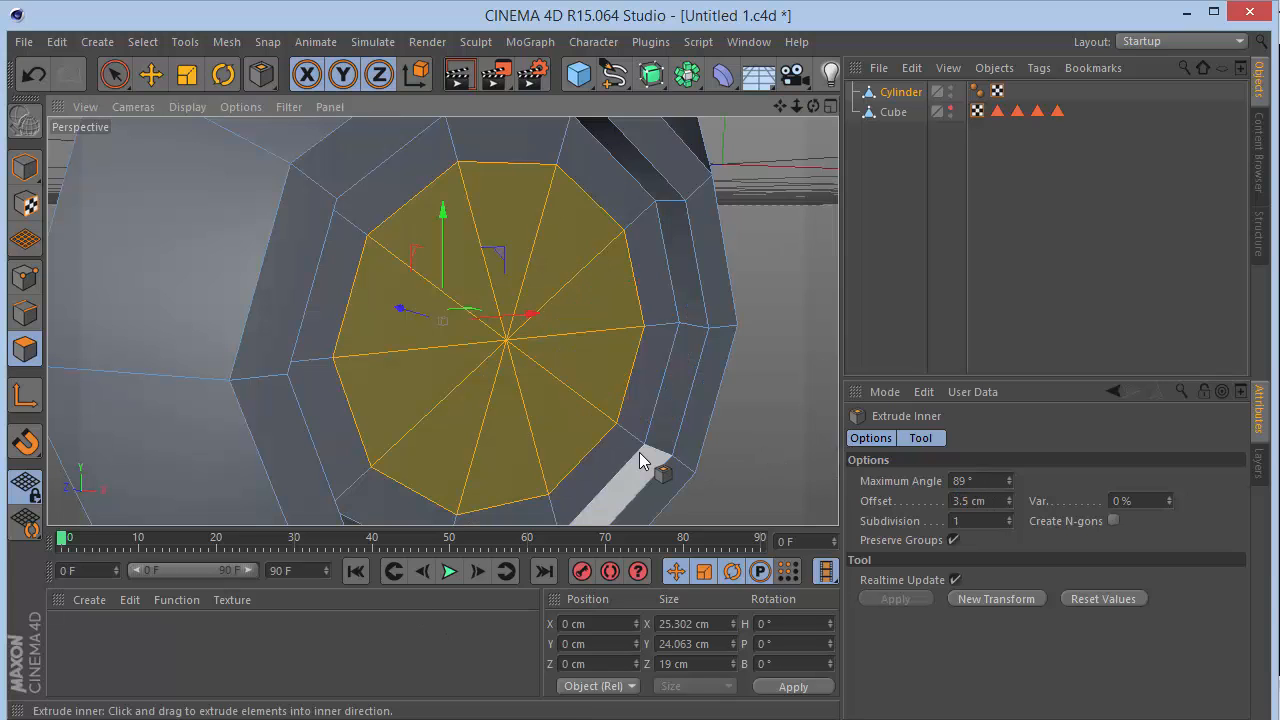
# Extrude the inset cap polygons outward with an offset of 4 cm to form the hub
pyautogui.press('d')
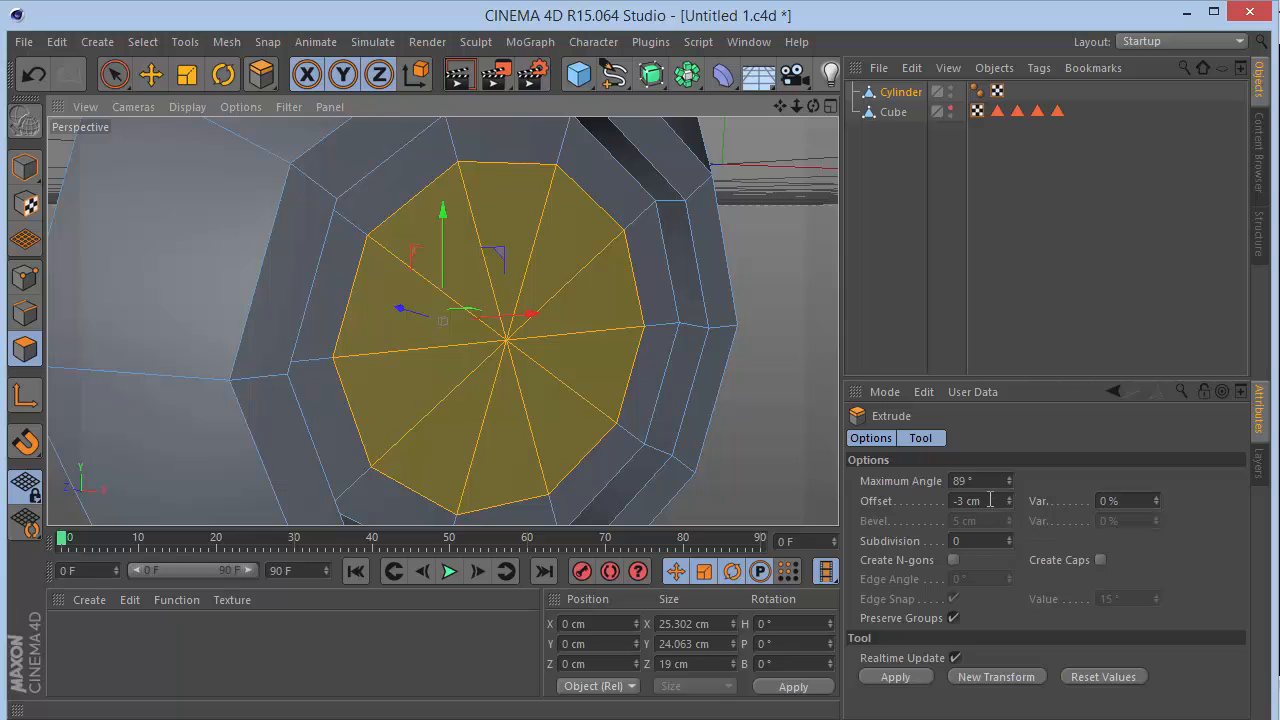
pyautogui.click(990, 501)
pyautogui.write('4')
pyautogui.press('Return')
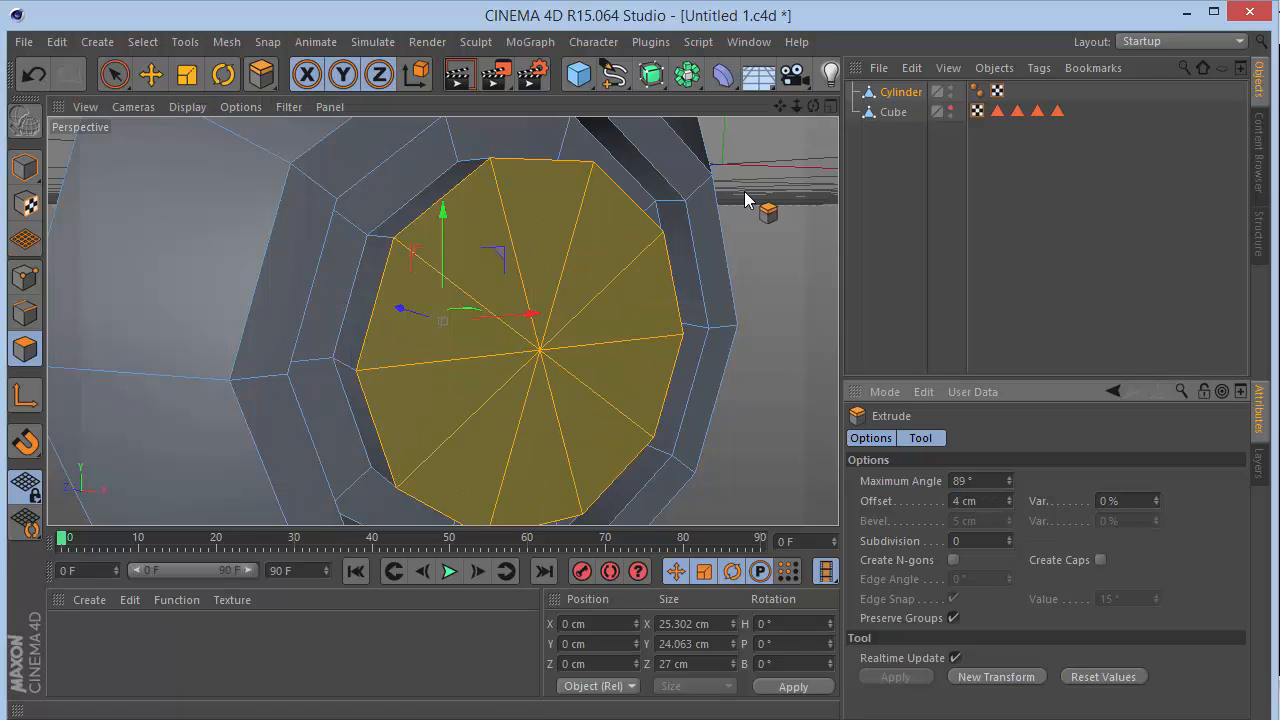
# Make the hidden car body visible again, deselect everything, and activate Live Selection
pyautogui.moveTo(796, 106)
pyautogui.mouseDown()
pyautogui.moveTo(788, 135)
pyautogui.moveTo(760, 110)
pyautogui.moveTo(815, 110)
pyautogui.moveTo(790, 125)
pyautogui.mouseUp()
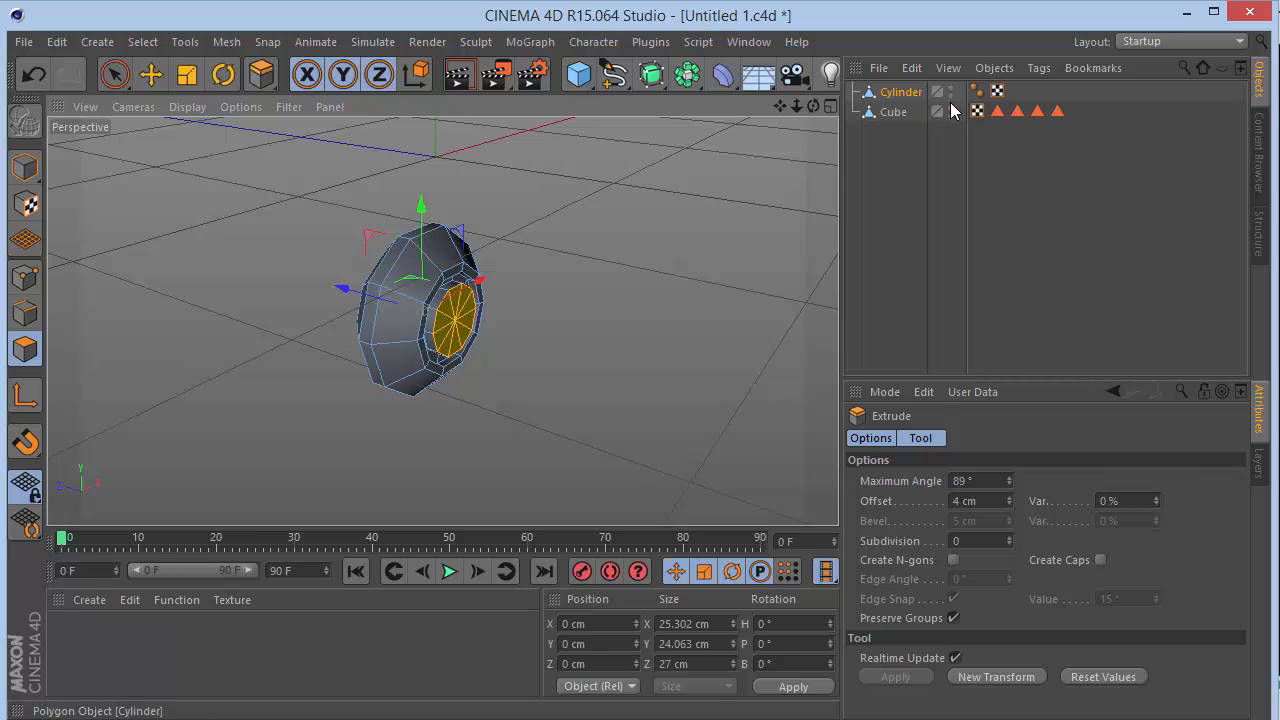
pyautogui.click(951, 108)
pyautogui.click(877, 221)
pyautogui.click(114, 74)
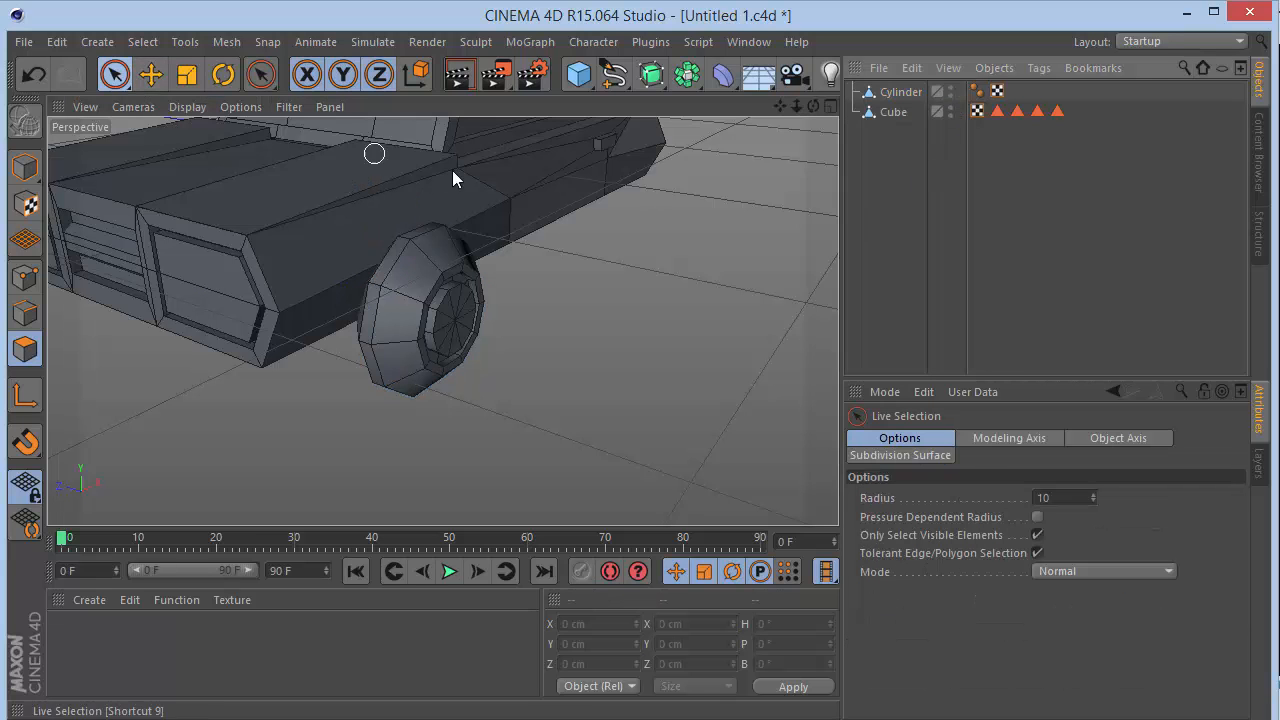
# Move the whole cylinder in Model mode along Z towards the car body, to about -81.4 cm
pyautogui.moveTo(812, 108); pyautogui.dragTo(820, 110)
pyautogui.click(895, 92)
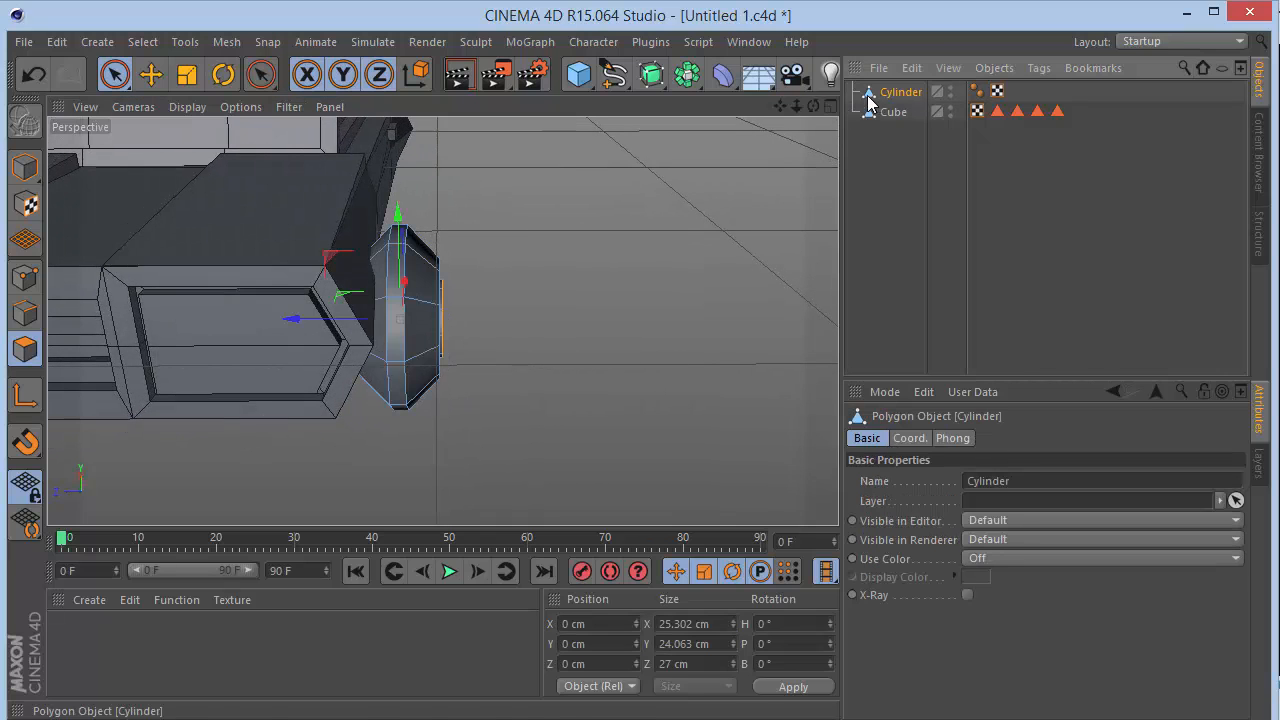
pyautogui.click(24, 168)
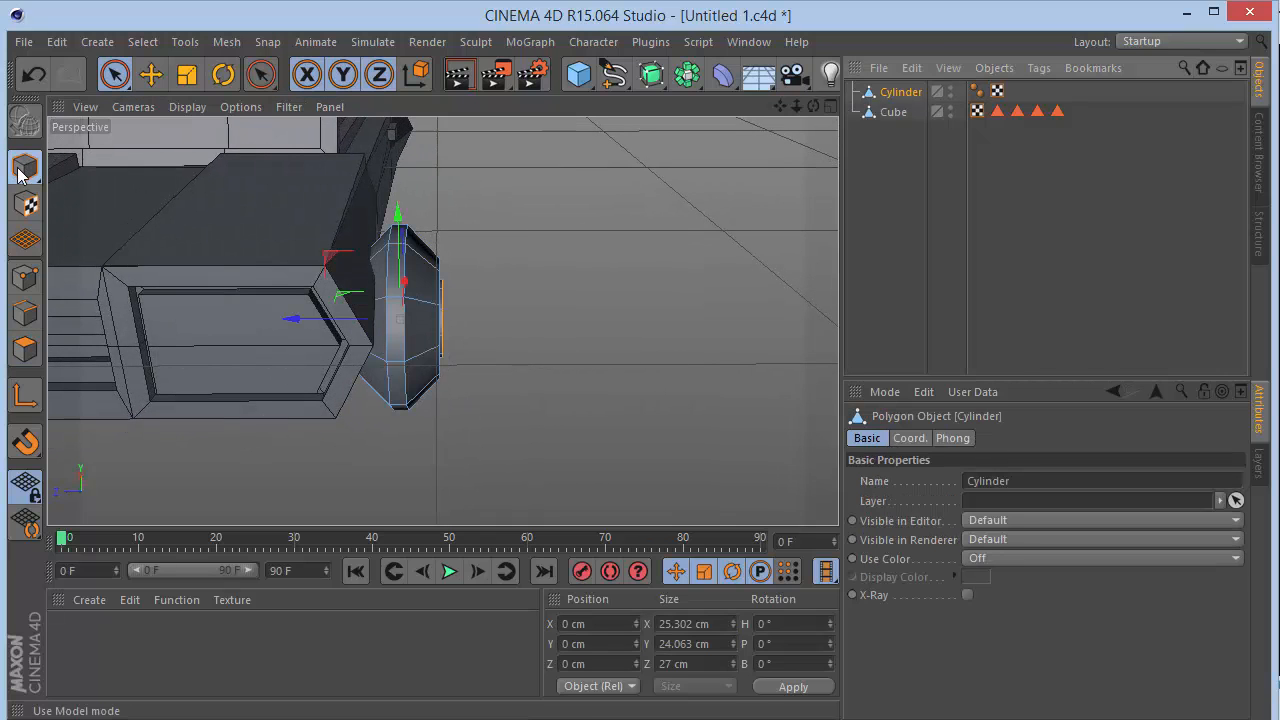
pyautogui.moveTo(24, 168); pyautogui.dragTo(100, 193)
pyautogui.moveTo(350, 328); pyautogui.dragTo(326, 328)
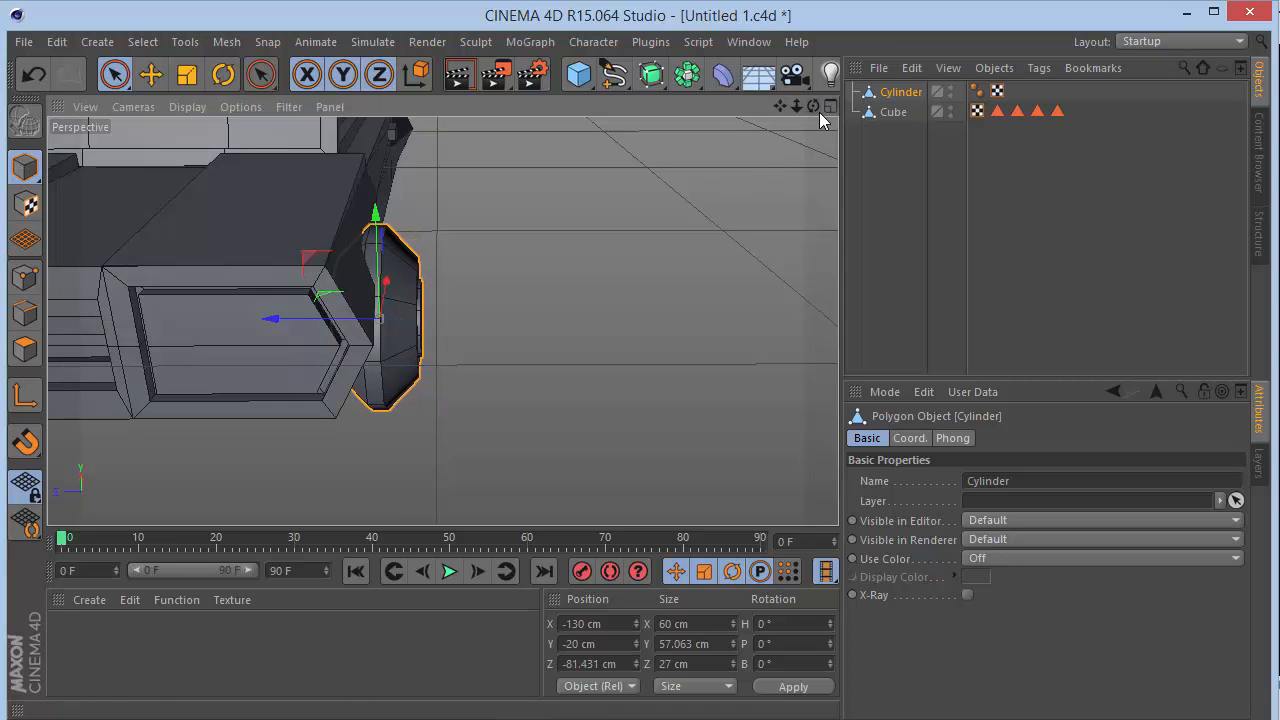
pyautogui.moveTo(813, 106)
pyautogui.mouseDown()
pyautogui.moveTo(760, 130)
pyautogui.moveTo(809, 109)
pyautogui.moveTo(770, 140)
pyautogui.moveTo(800, 112)
pyautogui.moveTo(770, 112)
pyautogui.moveTo(819, 105)
pyautogui.mouseUp()
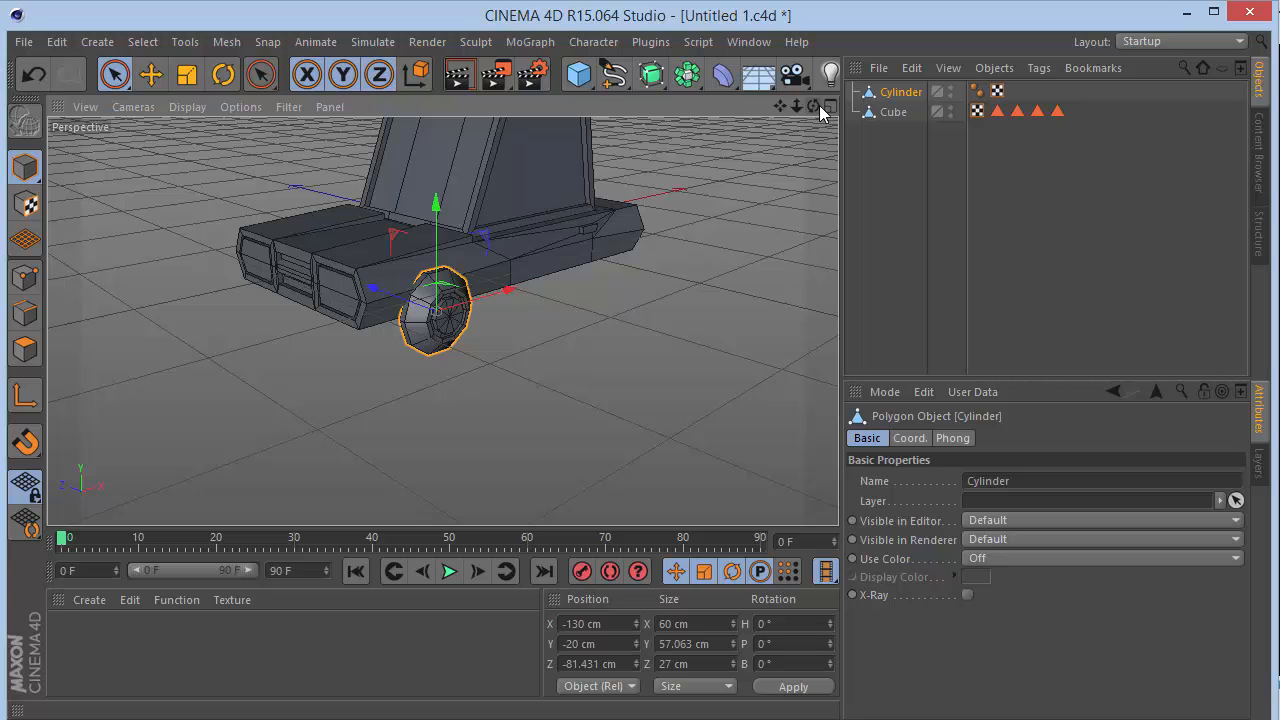
# Raise the wheel in the front view to a Y position of about -13.6 cm and return to perspective
pyautogui.press('F4')
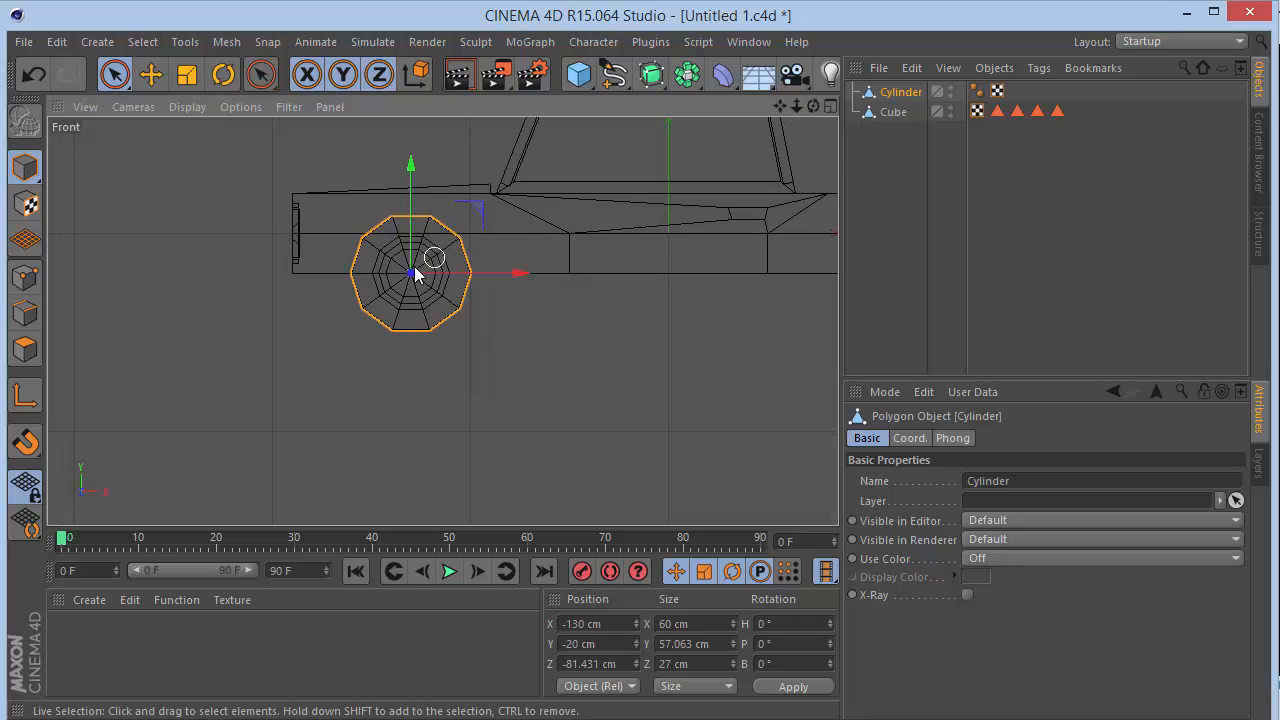
pyautogui.scroll(5, 435, 257)
pyautogui.moveTo(796, 103); pyautogui.dragTo(760, 110)
pyautogui.moveTo(431, 251); pyautogui.dragTo(432, 229)
pyautogui.press('F1')
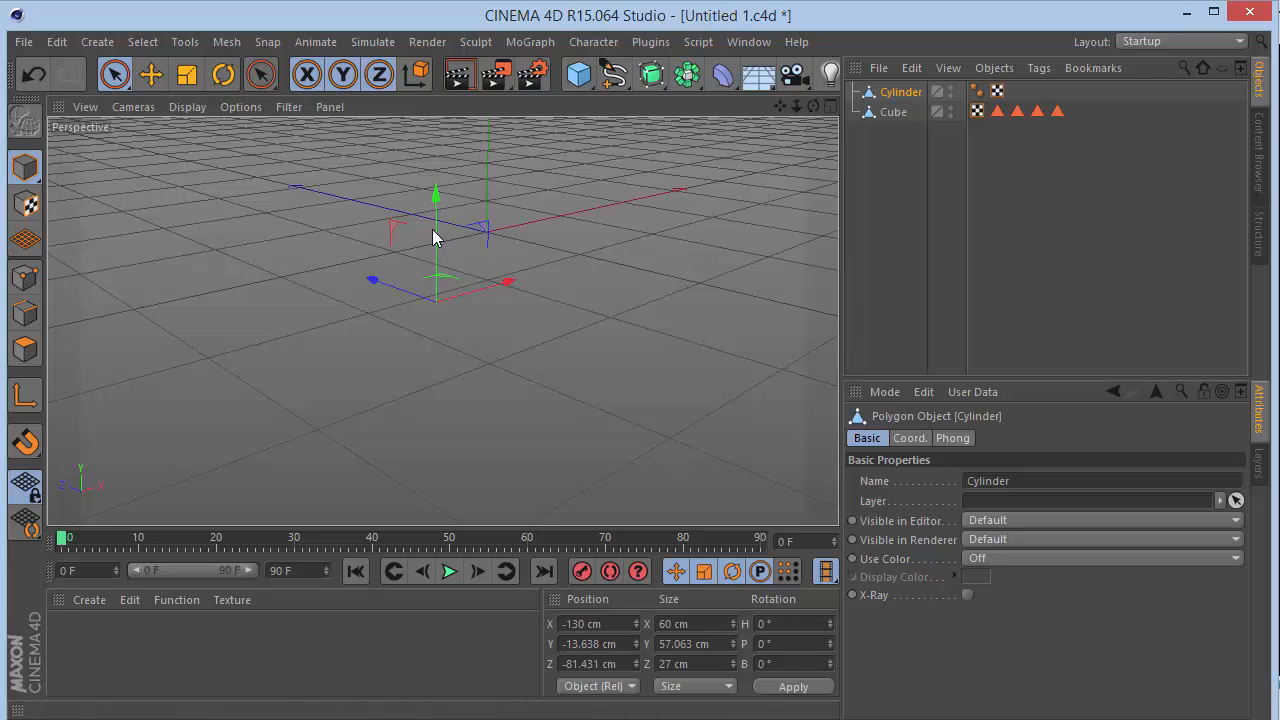
pyautogui.keyDown('alt'); pyautogui.moveTo(410, 288); pyautogui.dragTo(786, 140, button='right'); pyautogui.keyUp('alt')
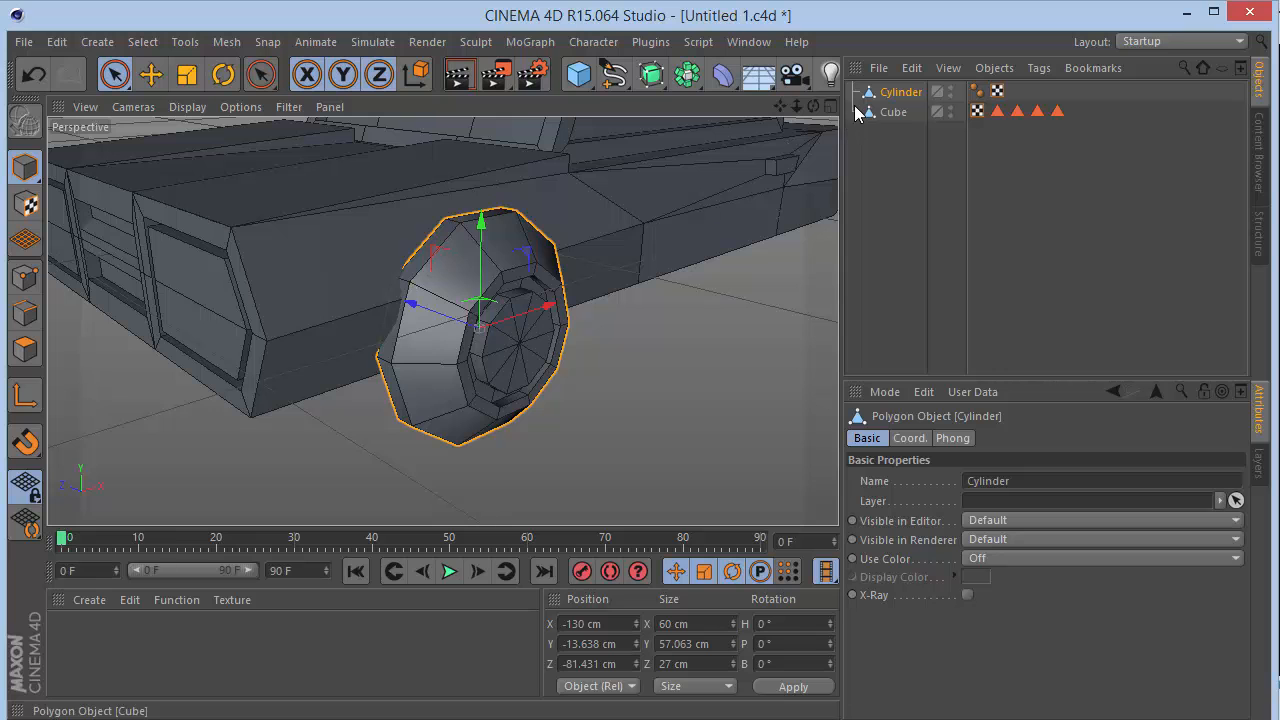
# Try moving the wheel outward to about -82.2 cm in Z and lowering it to about -16.2 cm in Y
pyautogui.moveTo(813, 105); pyautogui.dragTo(486, 257)
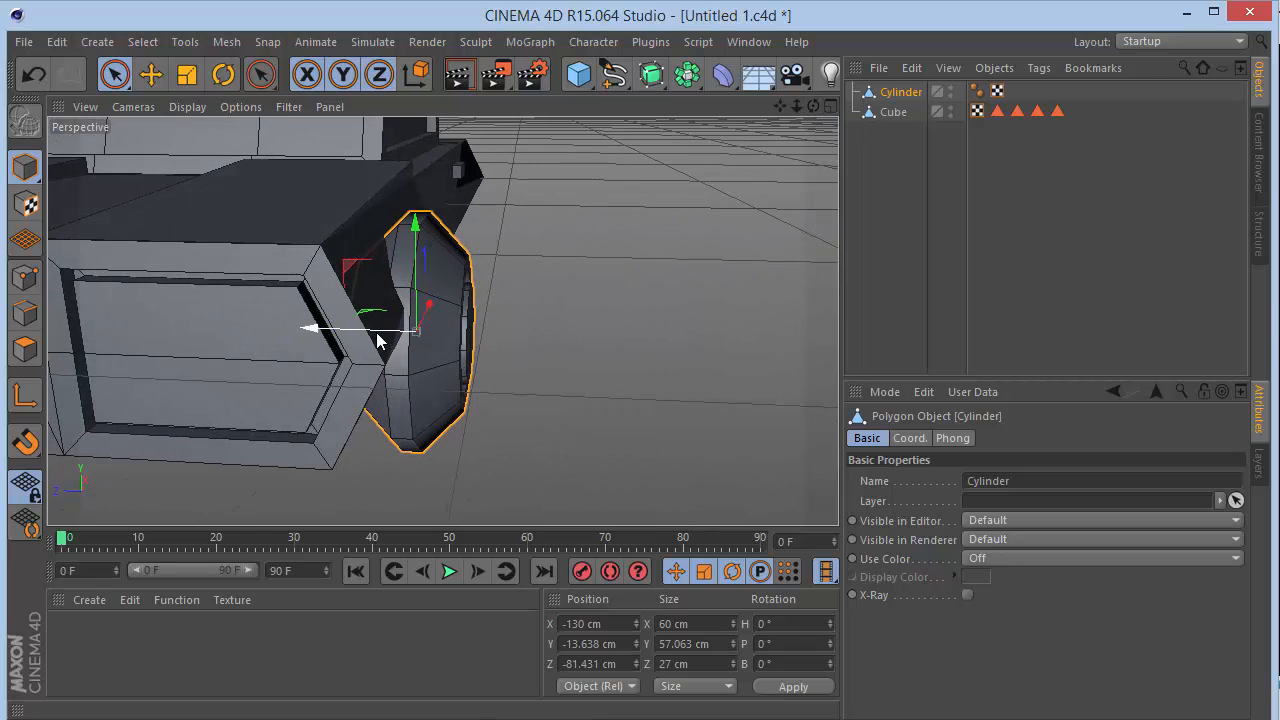
pyautogui.moveTo(378, 341)
pyautogui.mouseDown()
pyautogui.moveTo(360, 338)
pyautogui.moveTo(371, 334)
pyautogui.mouseUp()
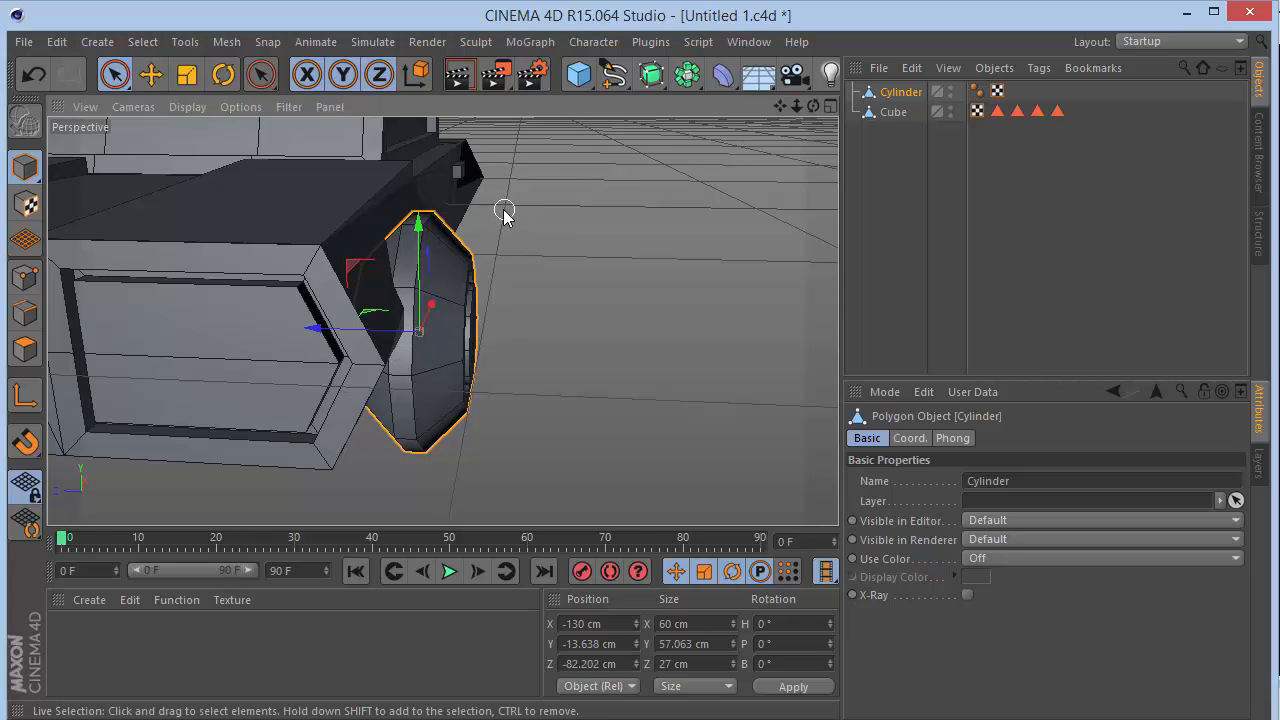
pyautogui.moveTo(423, 229); pyautogui.dragTo(427, 252)
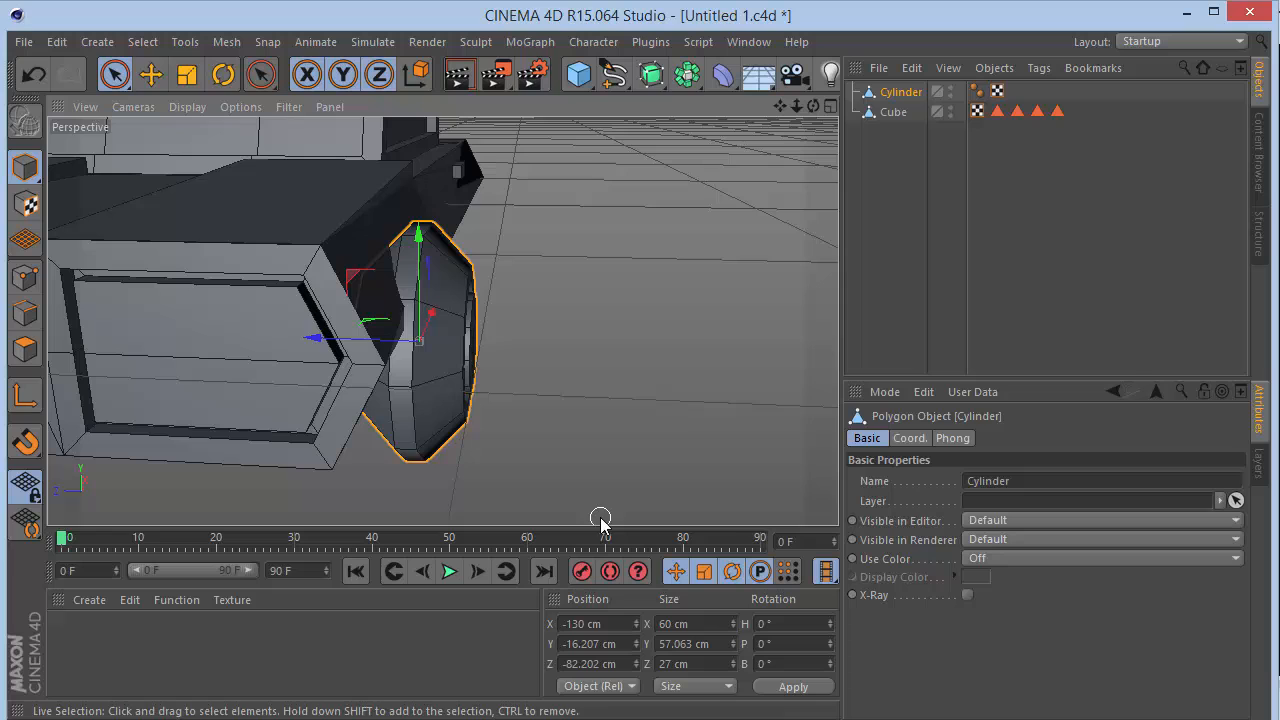
# Set the wheel's Y position to -20 cm and its Z position to -80 cm
pyautogui.doubleClick(622, 644)
pyautogui.press('BackSpace')
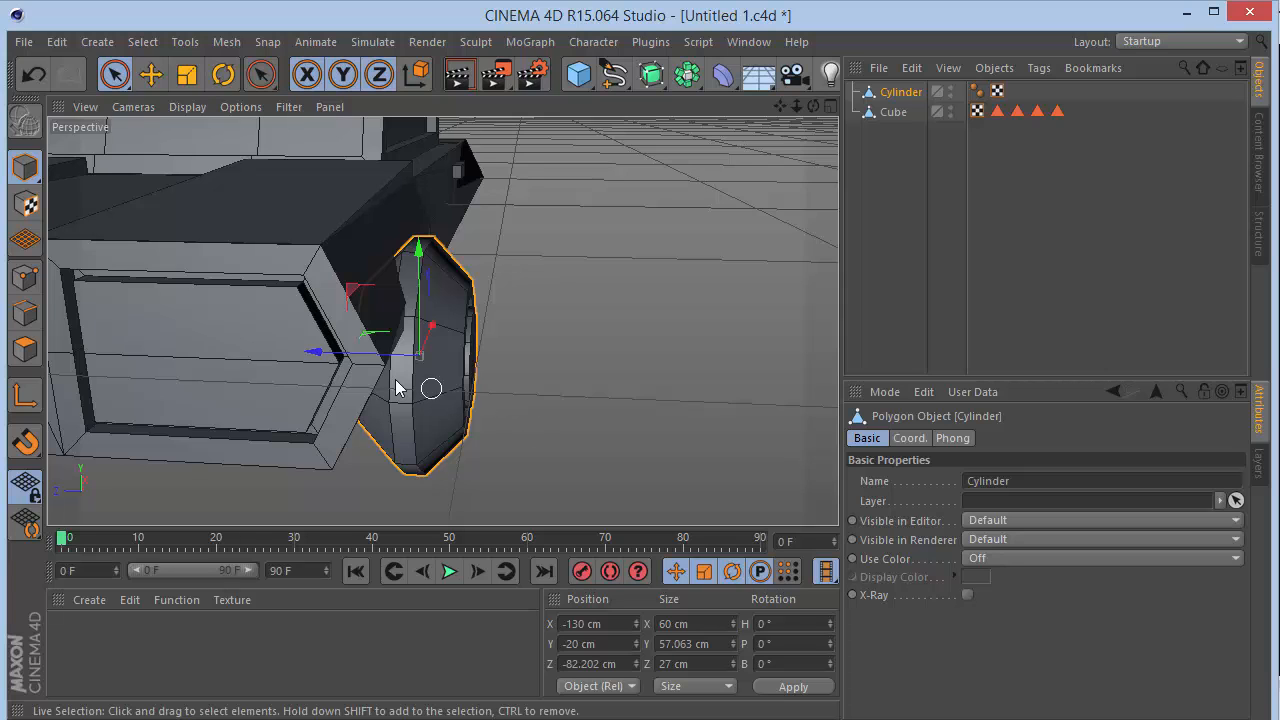
pyautogui.moveTo(375, 355); pyautogui.dragTo(371, 355)
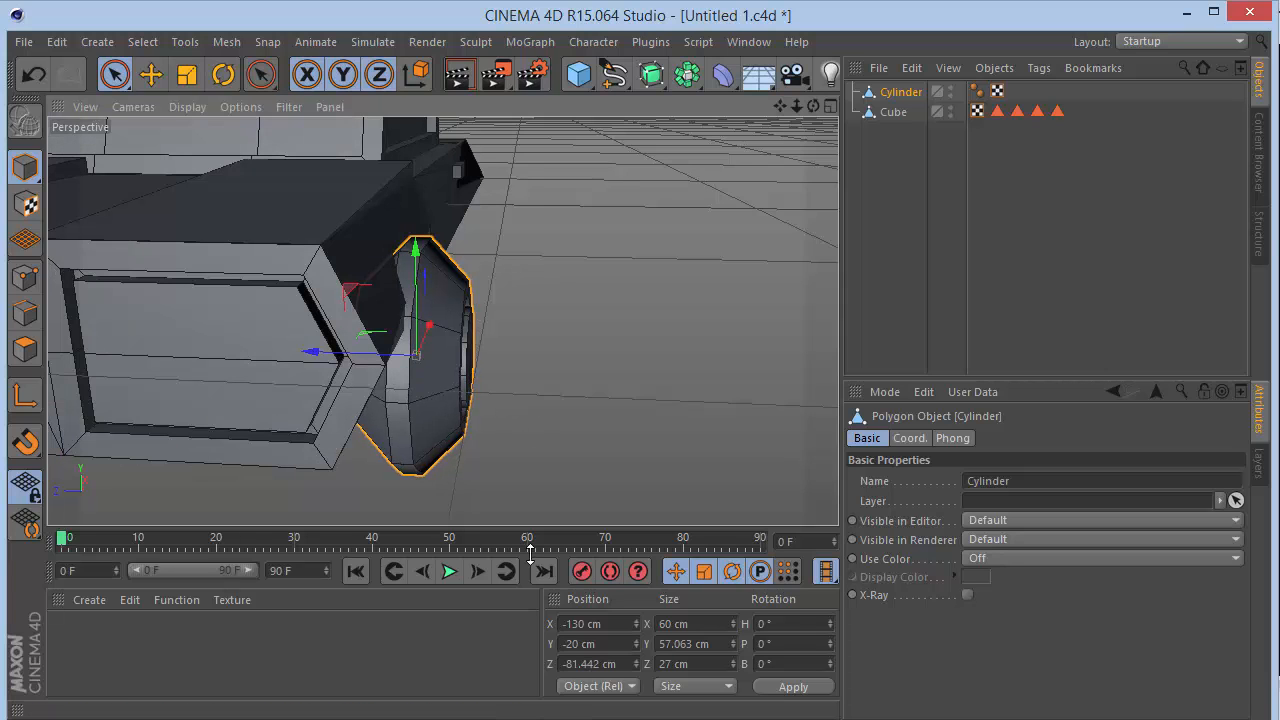
pyautogui.click(628, 663)
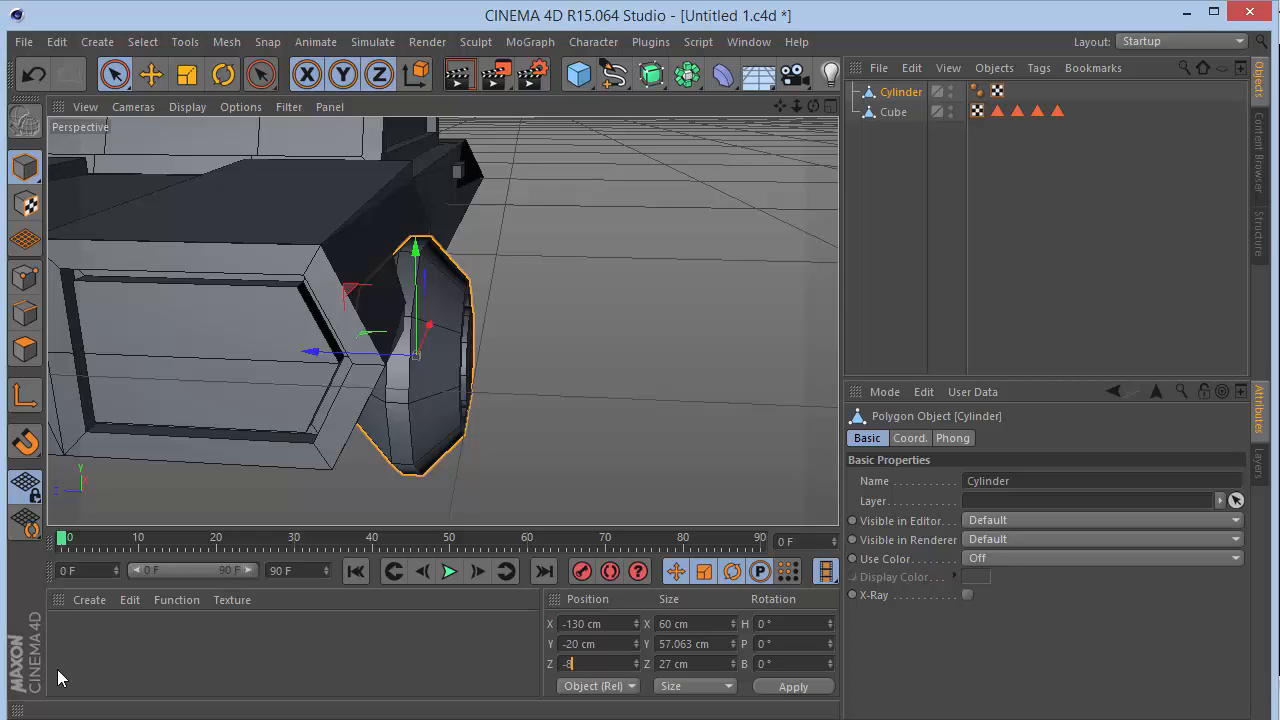
pyautogui.write('0')
pyautogui.press('Return')
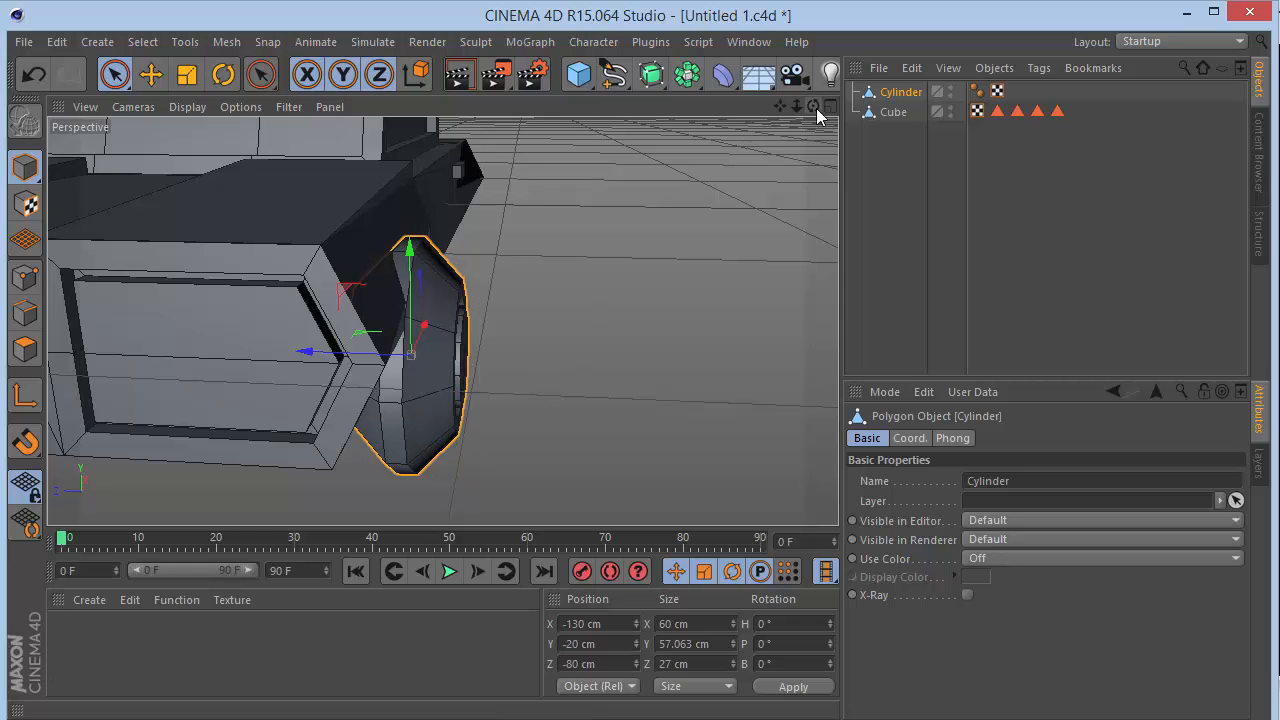
# Add a Symmetry object and make the wheel cylinder its child to mirror it along the car
pyautogui.moveTo(813, 105)
pyautogui.mouseDown()
pyautogui.moveTo(441, 321)
pyautogui.moveTo(797, 108)
pyautogui.moveTo(700, 112)
pyautogui.moveTo(811, 112)
pyautogui.mouseUp()
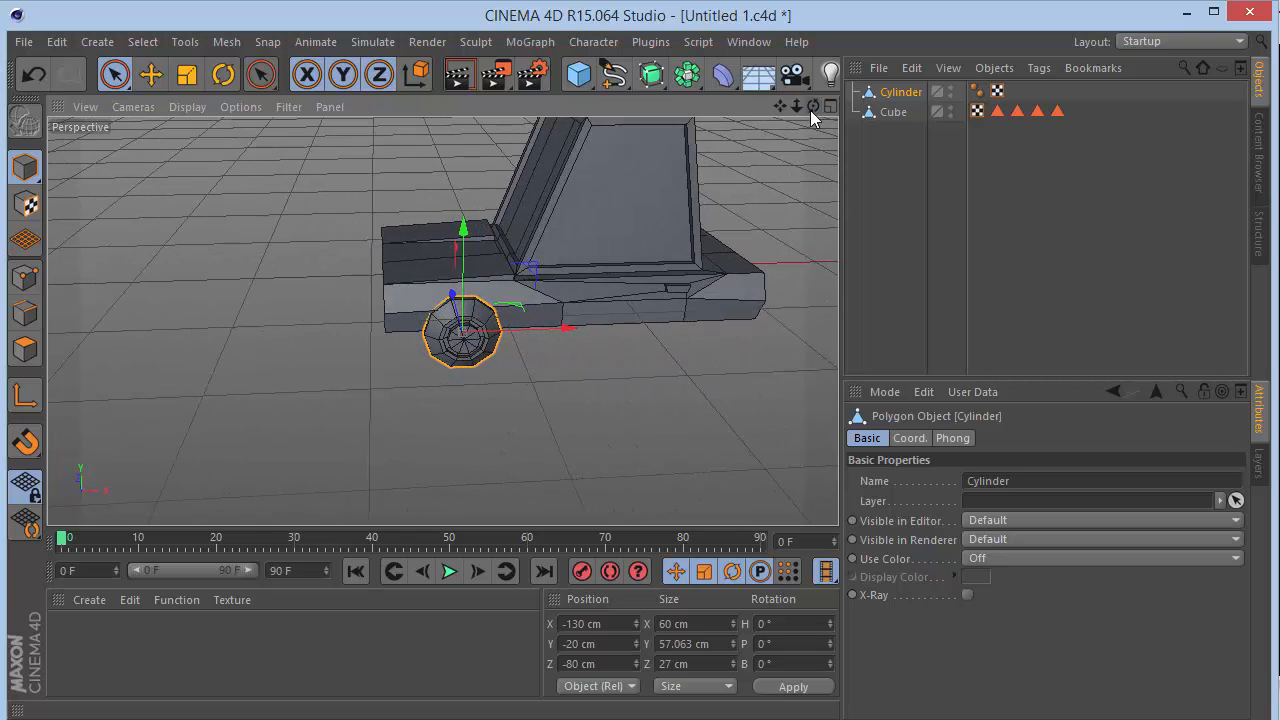
pyautogui.click(685, 72)
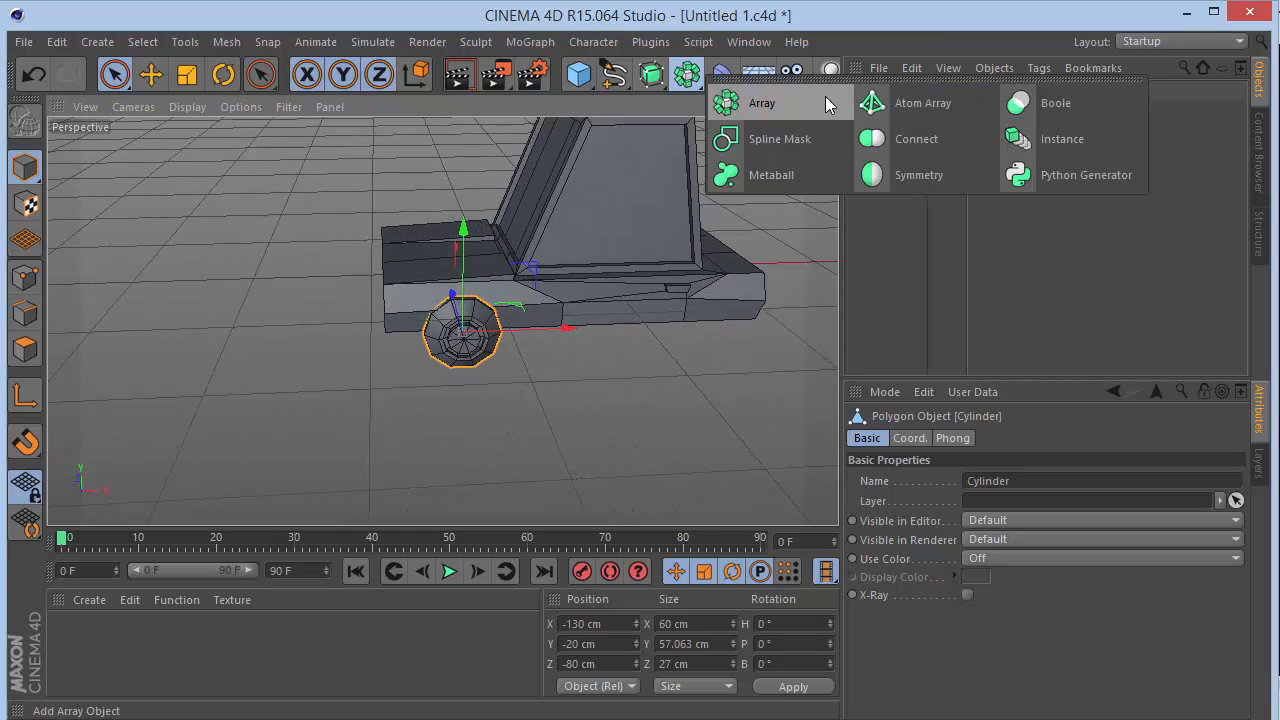
pyautogui.click(925, 172)
pyautogui.moveTo(893, 112); pyautogui.dragTo(900, 93)
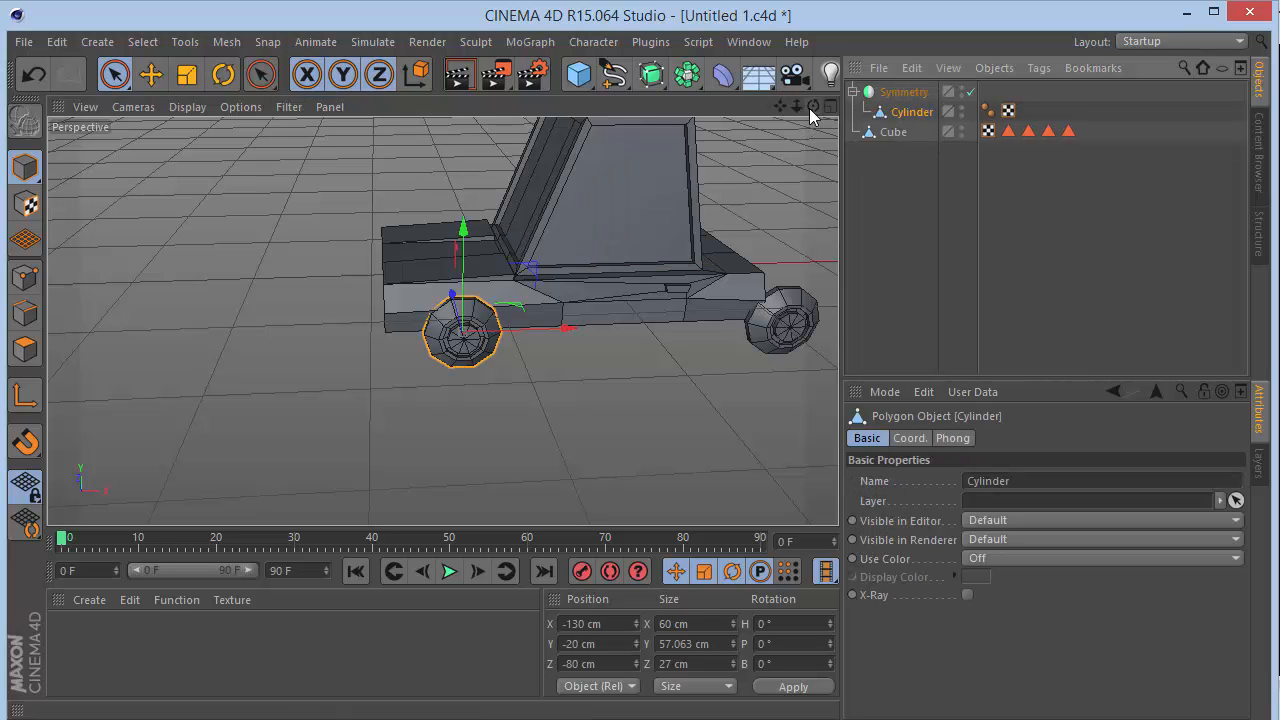
# Move the cylinder along X to about -102.6 cm and shift the Symmetry object along X to about -30.5 cm
pyautogui.moveTo(810, 107); pyautogui.dragTo(720, 115)
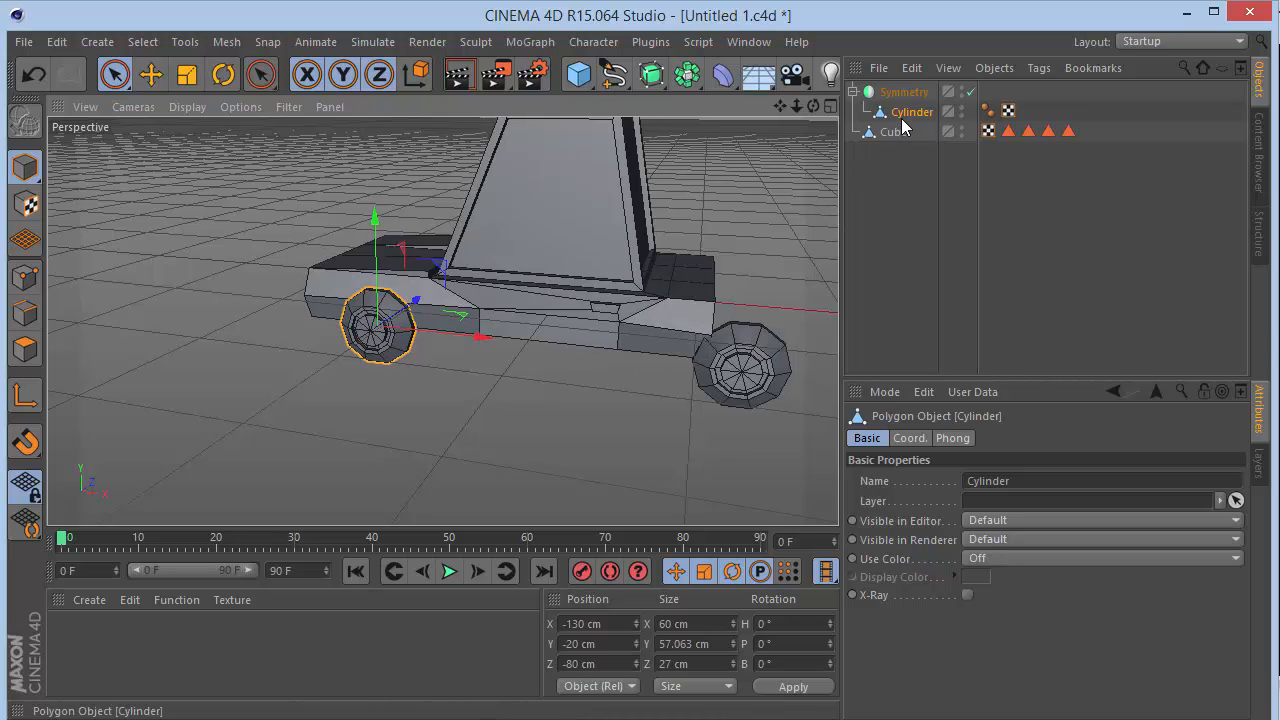
pyautogui.moveTo(483, 336); pyautogui.dragTo(517, 346)
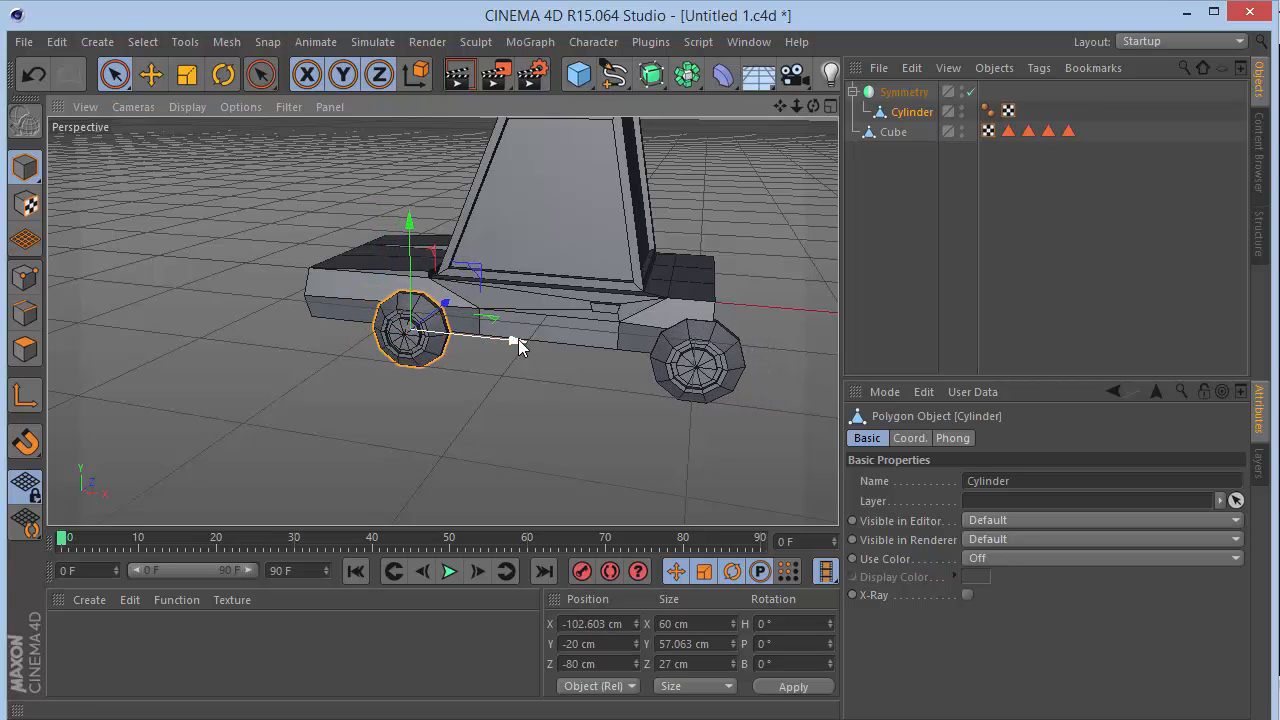
pyautogui.click(906, 93)
pyautogui.moveTo(672, 299); pyautogui.dragTo(632, 303)
pyautogui.moveTo(813, 105); pyautogui.dragTo(790, 106)
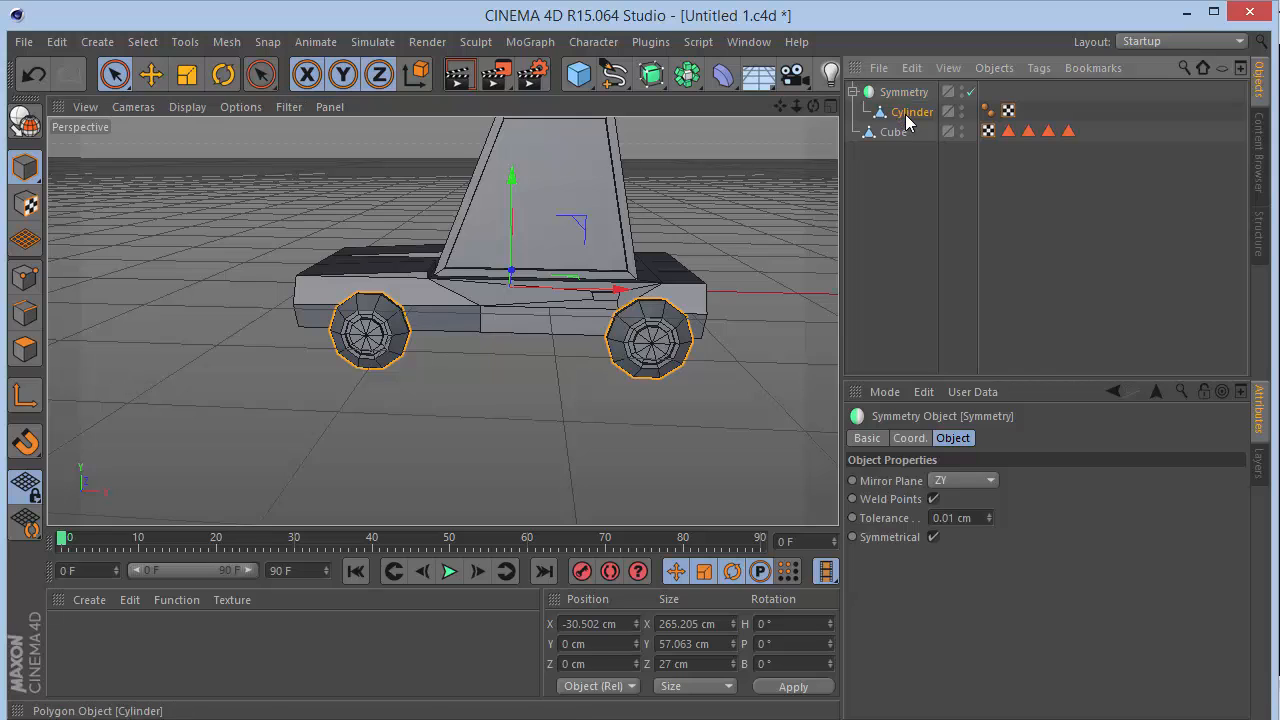
# Move the cylinder inside the Symmetry slightly towards the car's front along X to widen the wheel spacing, then deselect everything
pyautogui.click(910, 112)
pyautogui.moveTo(470, 338); pyautogui.dragTo(452, 343)
pyautogui.click(920, 180)
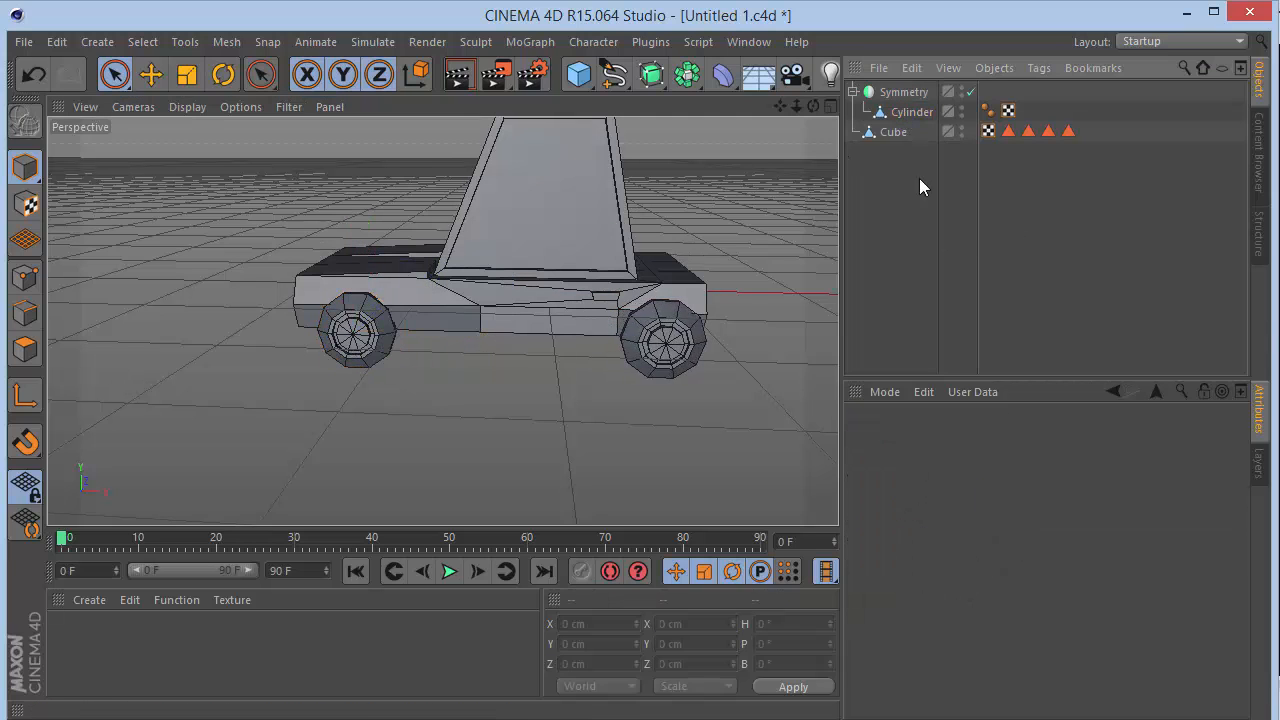
# Nest the existing wheel Symmetry inside a new Symmetry object and set the inner one's mirror plane to XY
pyautogui.moveTo(813, 105)
pyautogui.mouseDown()
pyautogui.moveTo(780, 110)
pyautogui.moveTo(846, 97)
pyautogui.moveTo(800, 116)
pyautogui.moveTo(830, 98)
pyautogui.moveTo(815, 103)
pyautogui.mouseUp()
pyautogui.moveTo(687, 74); pyautogui.dragTo(955, 172)
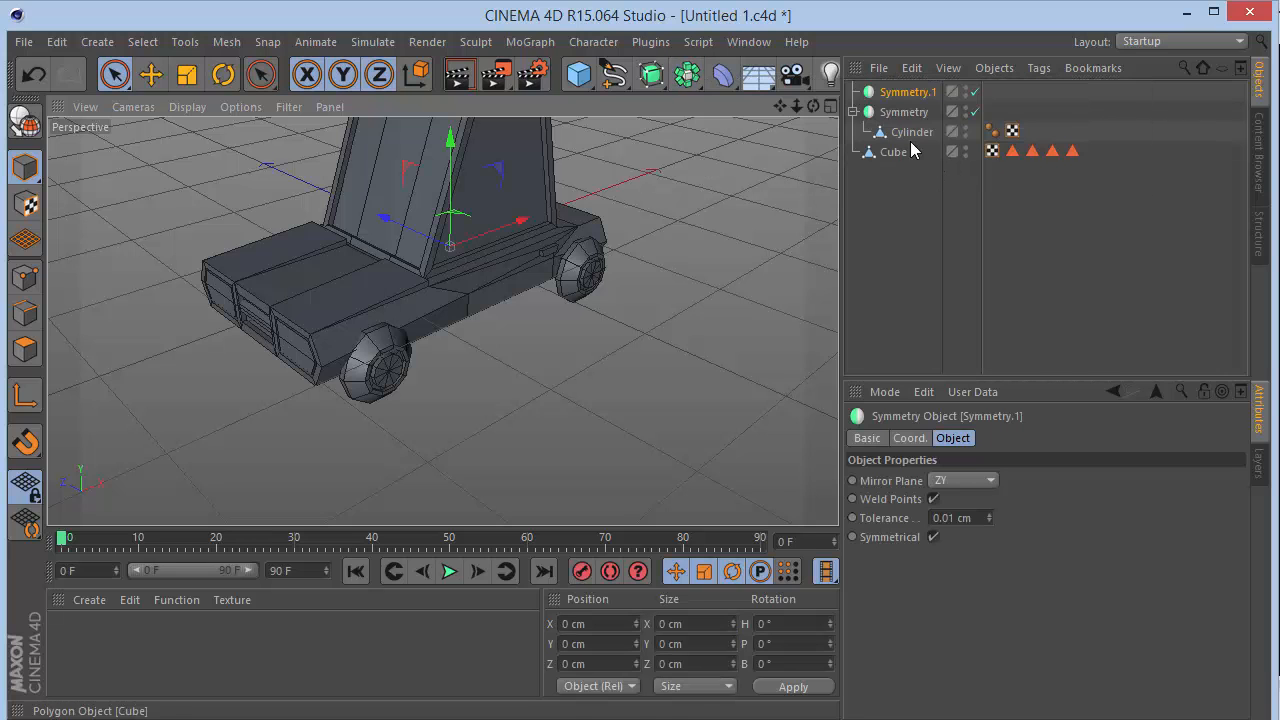
pyautogui.moveTo(904, 113); pyautogui.dragTo(903, 94)
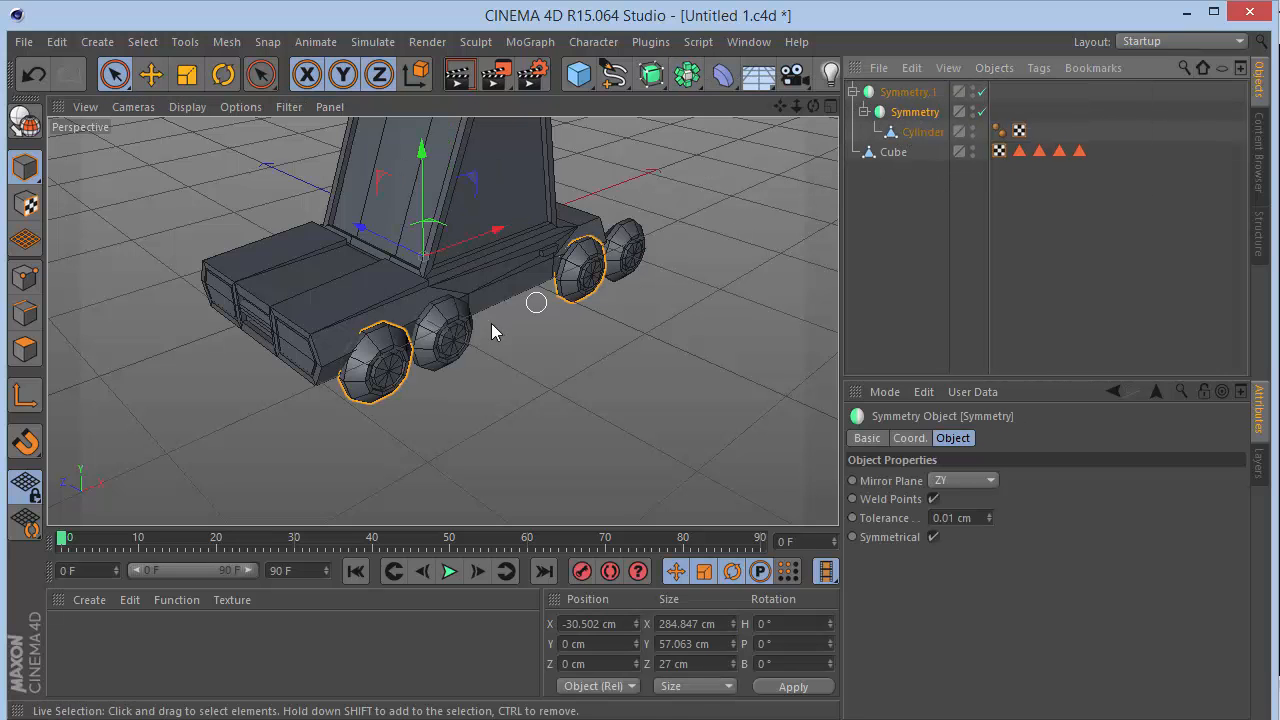
pyautogui.click(962, 481)
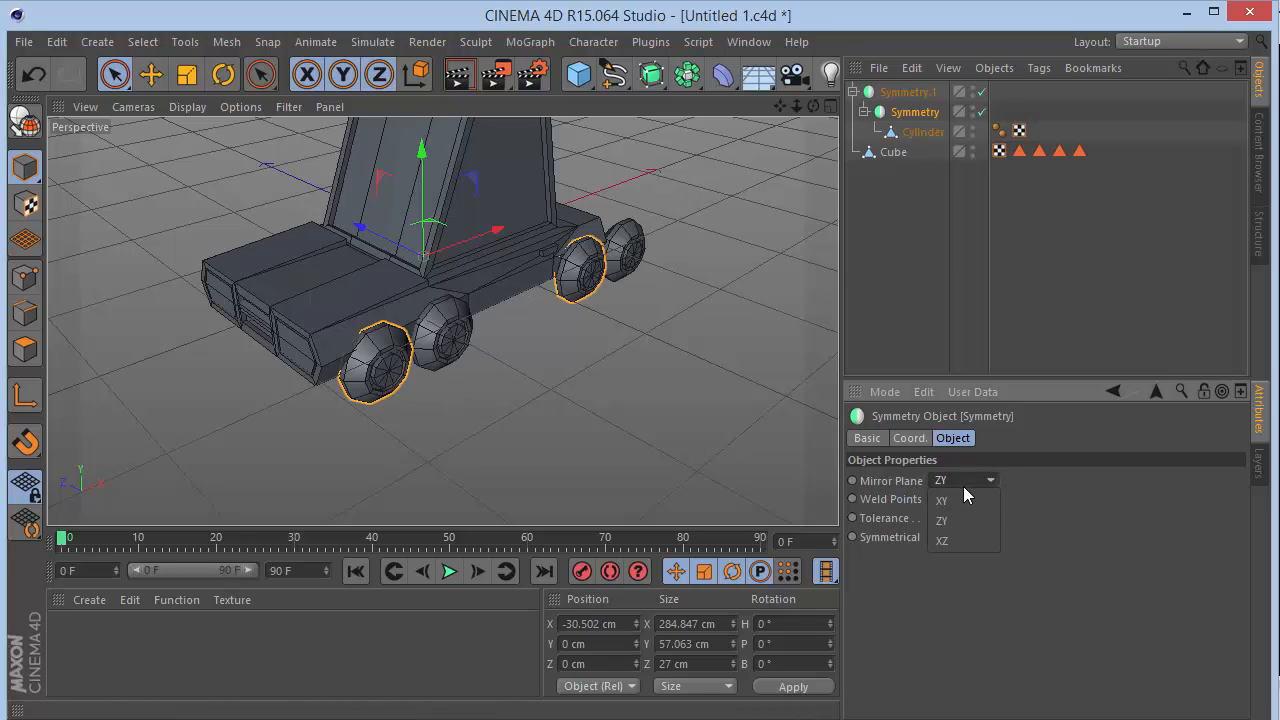
pyautogui.click(966, 501)
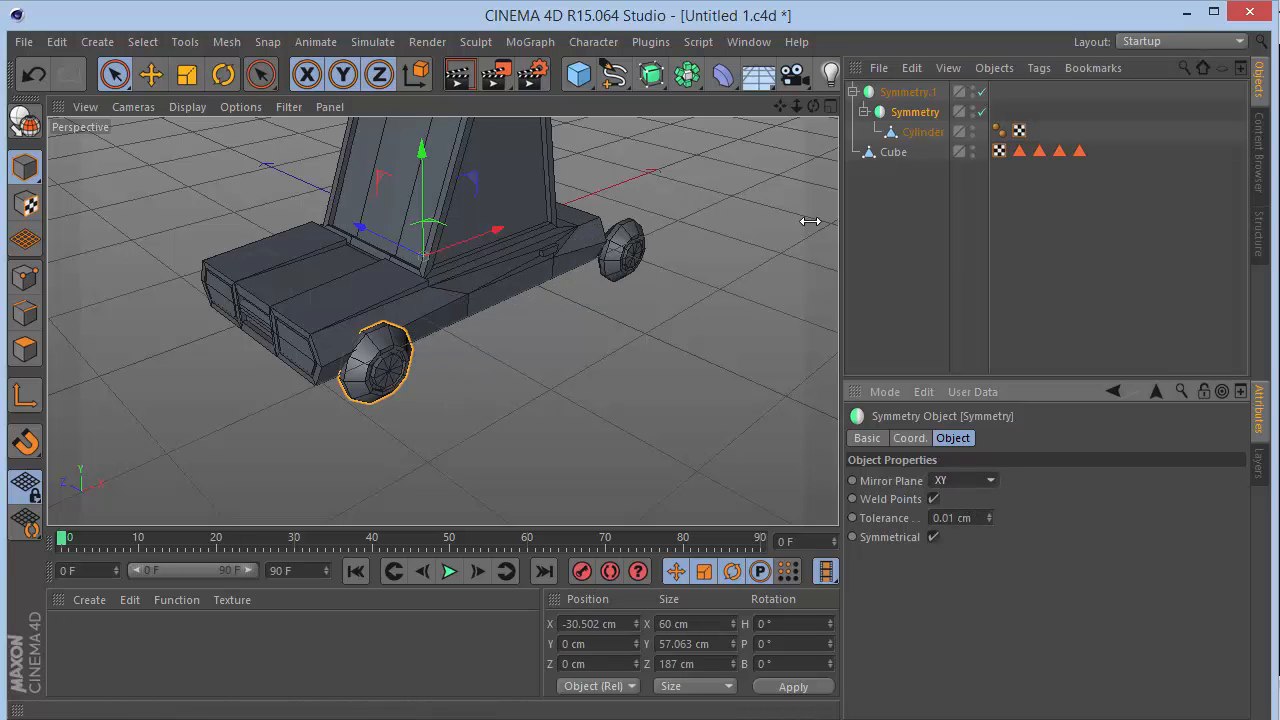
# Set the inner Symmetry's mirror plane to ZY and the outer Symmetry.1's to XY to mirror the wheels across the car
pyautogui.moveTo(813, 106); pyautogui.dragTo(619, 97)
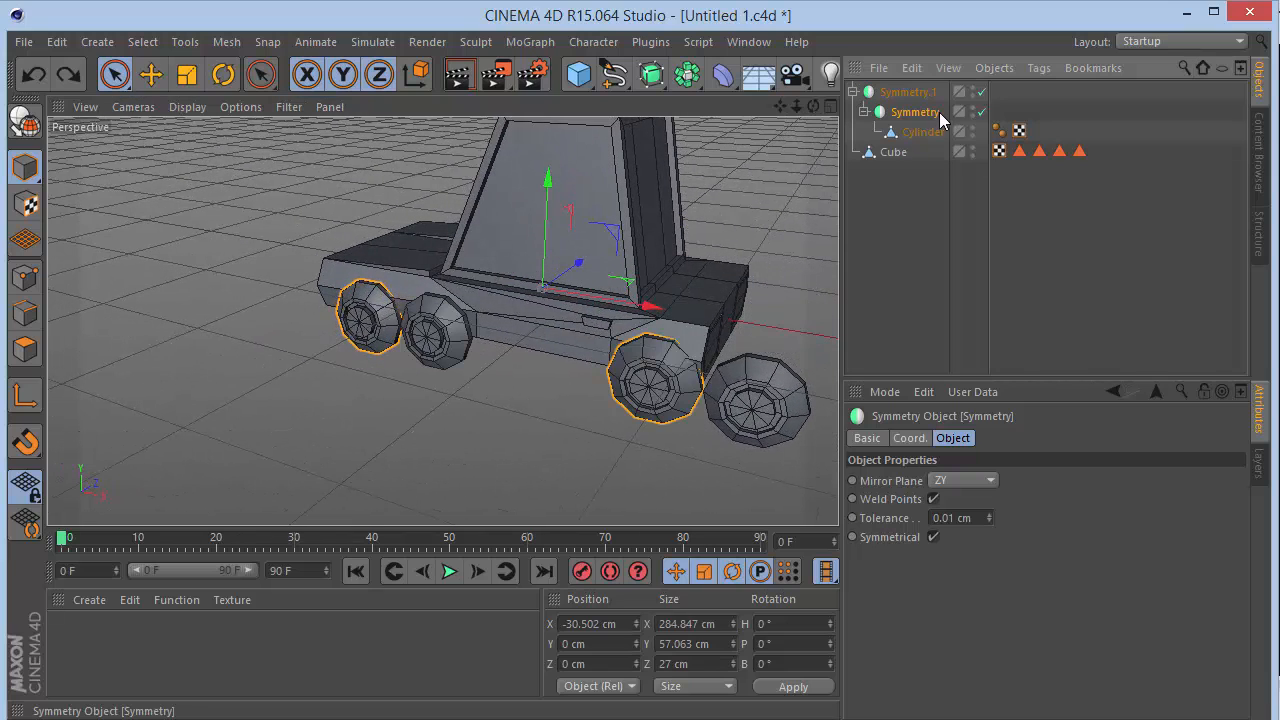
pyautogui.click(910, 92)
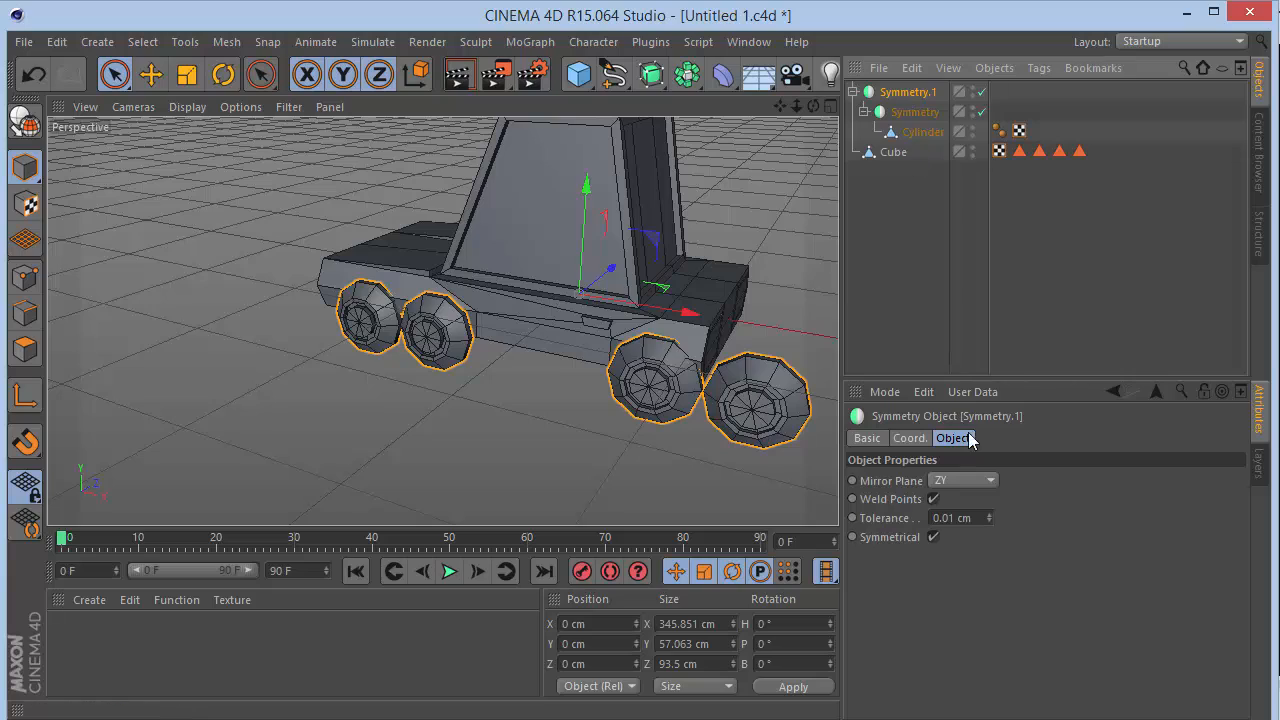
pyautogui.click(962, 480)
pyautogui.click(964, 496)
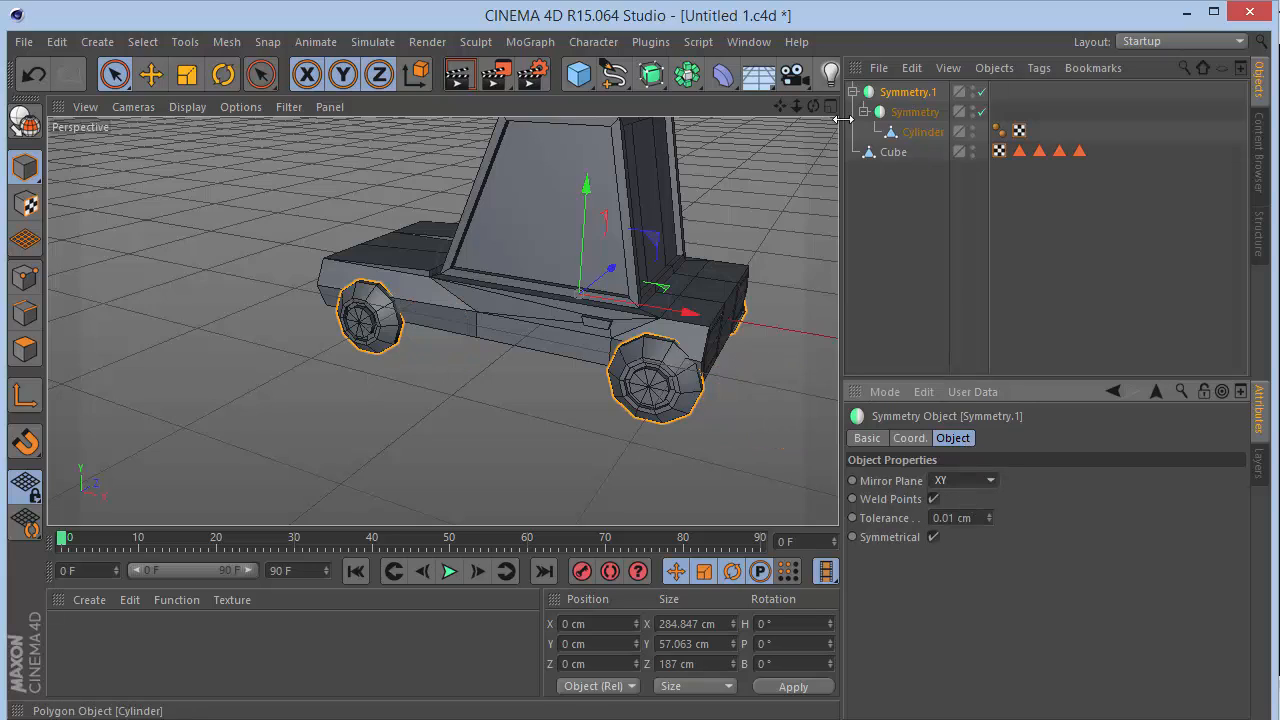
pyautogui.moveTo(813, 106); pyautogui.dragTo(441, 320)
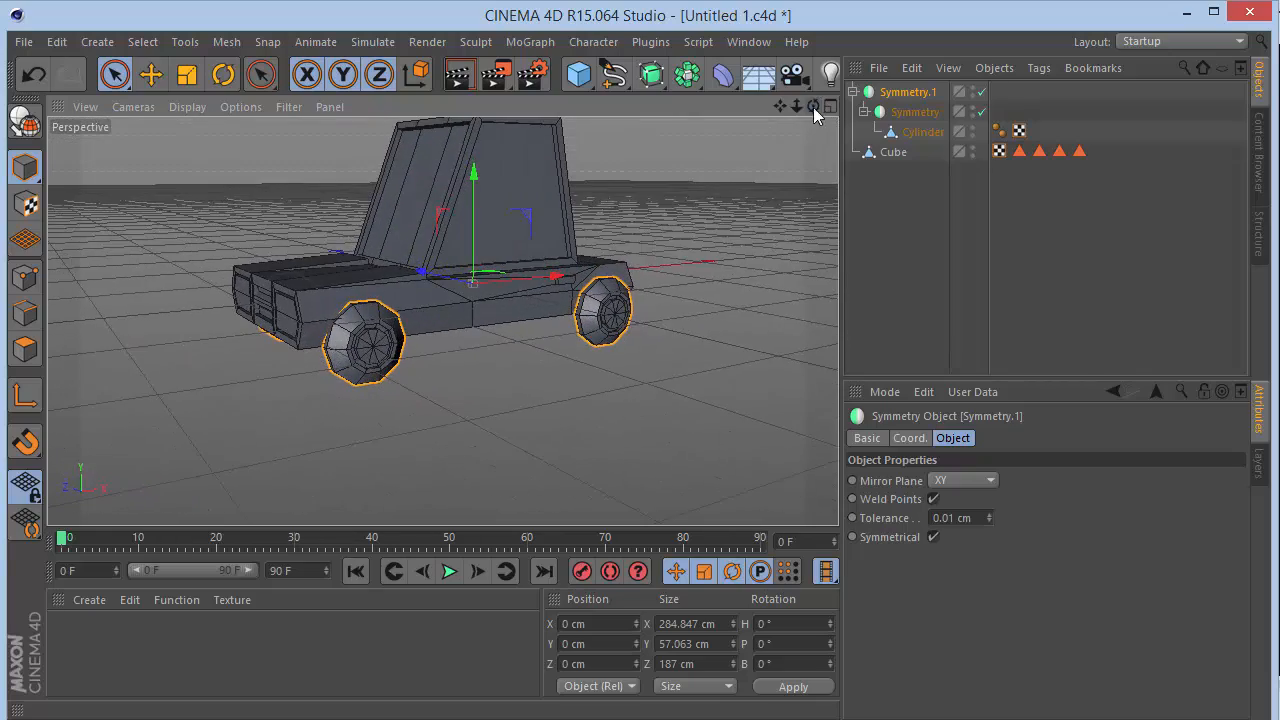
pyautogui.moveTo(777, 107); pyautogui.dragTo(777, 107)
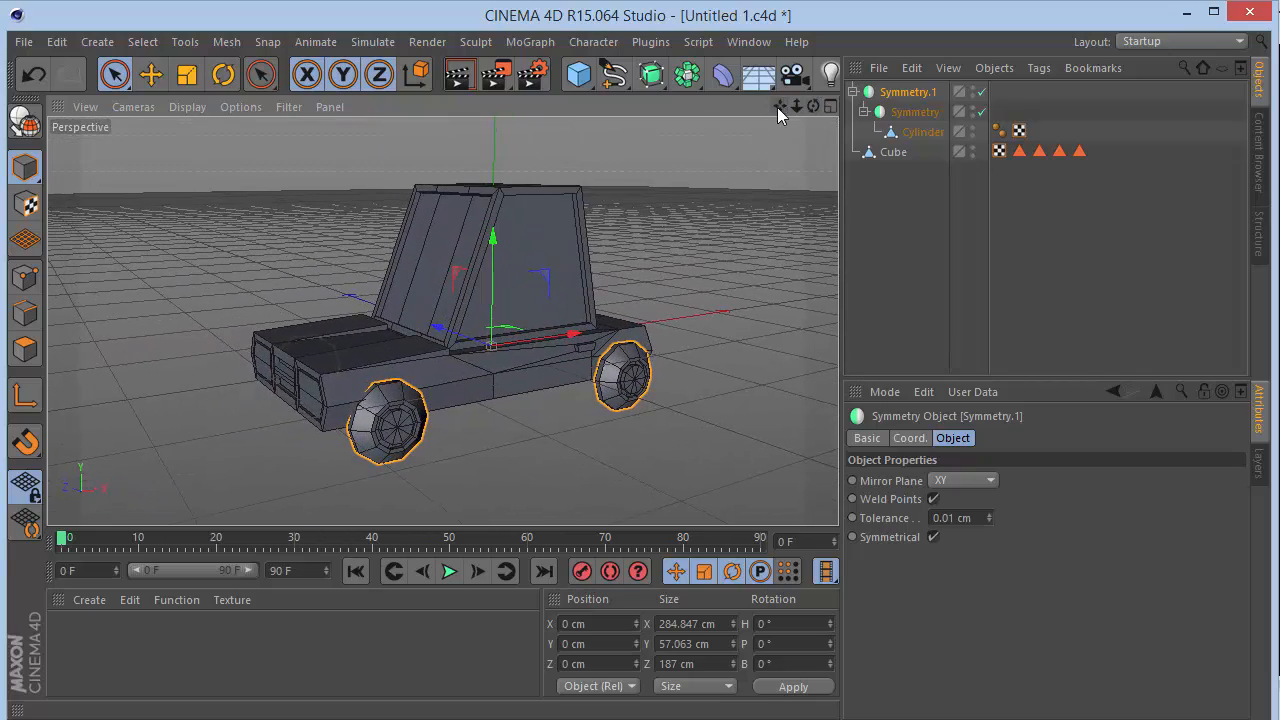
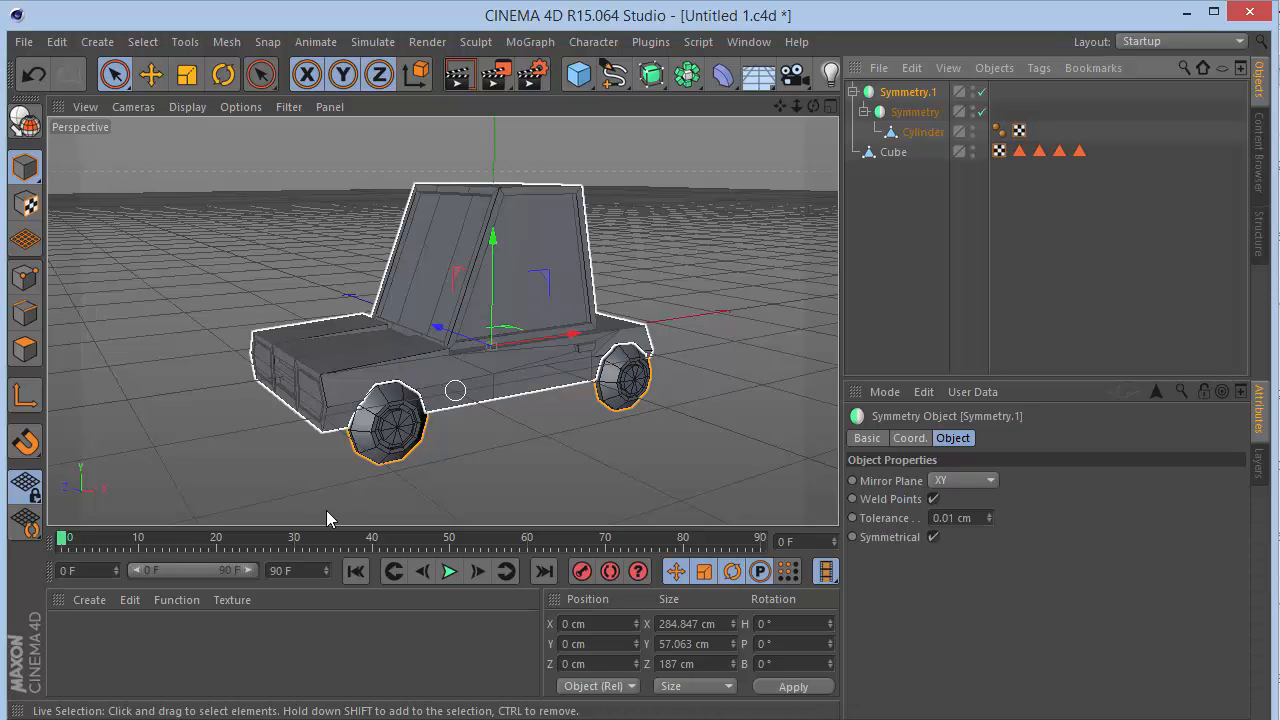
# Create a new material with its colour set to pure white (RGB 255, 255, 255) and disable its Specular channel
pyautogui.doubleClick(150, 642)
pyautogui.doubleClick(62, 638)
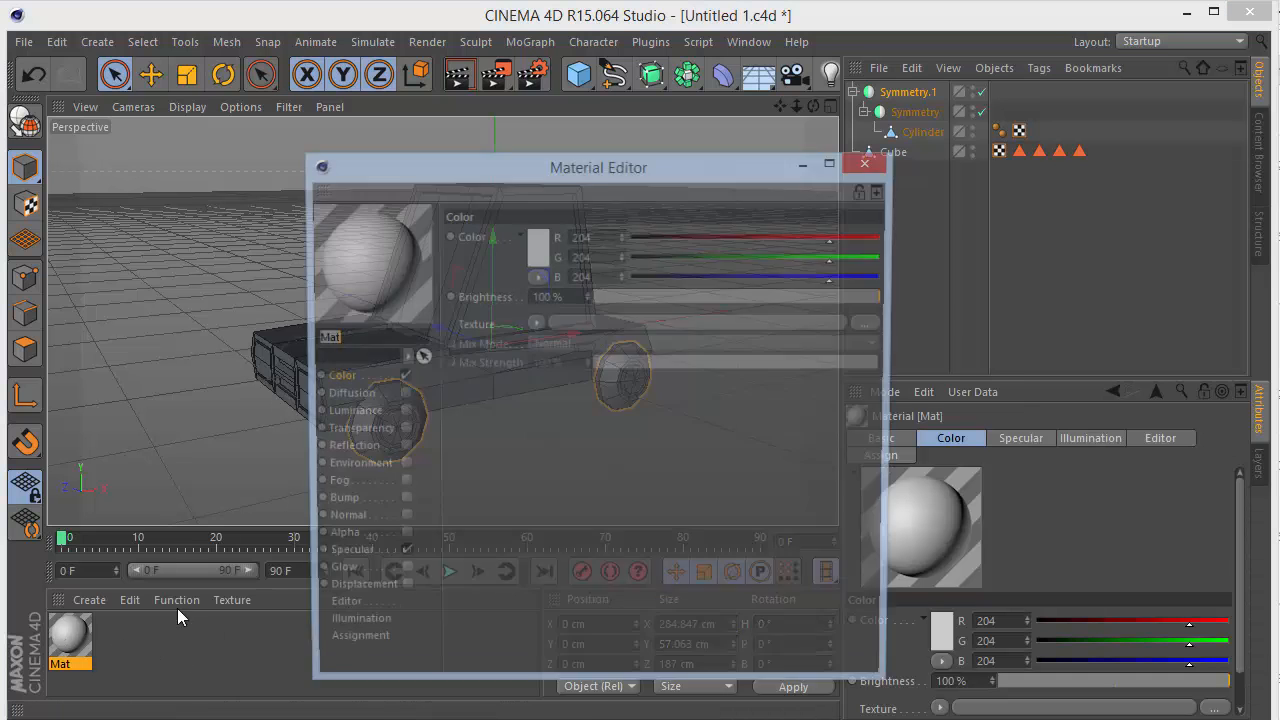
pyautogui.click(541, 239)
pyautogui.click(444, 163)
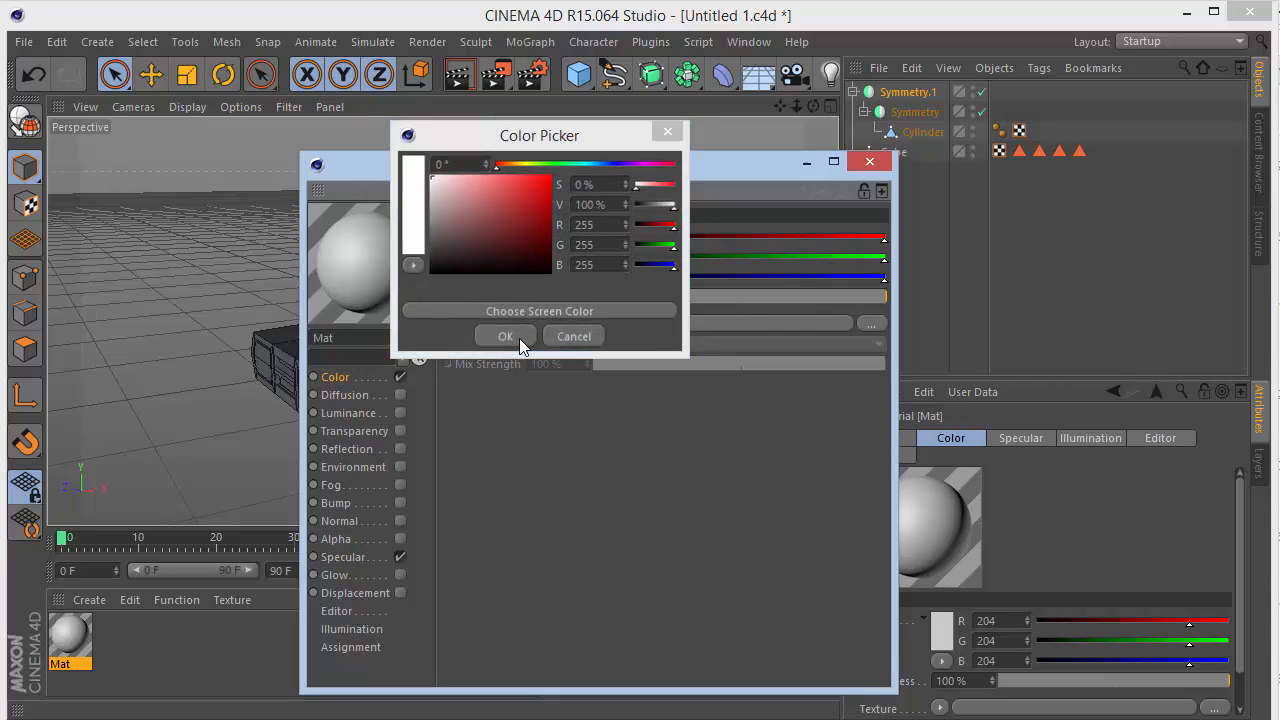
pyautogui.click(517, 340)
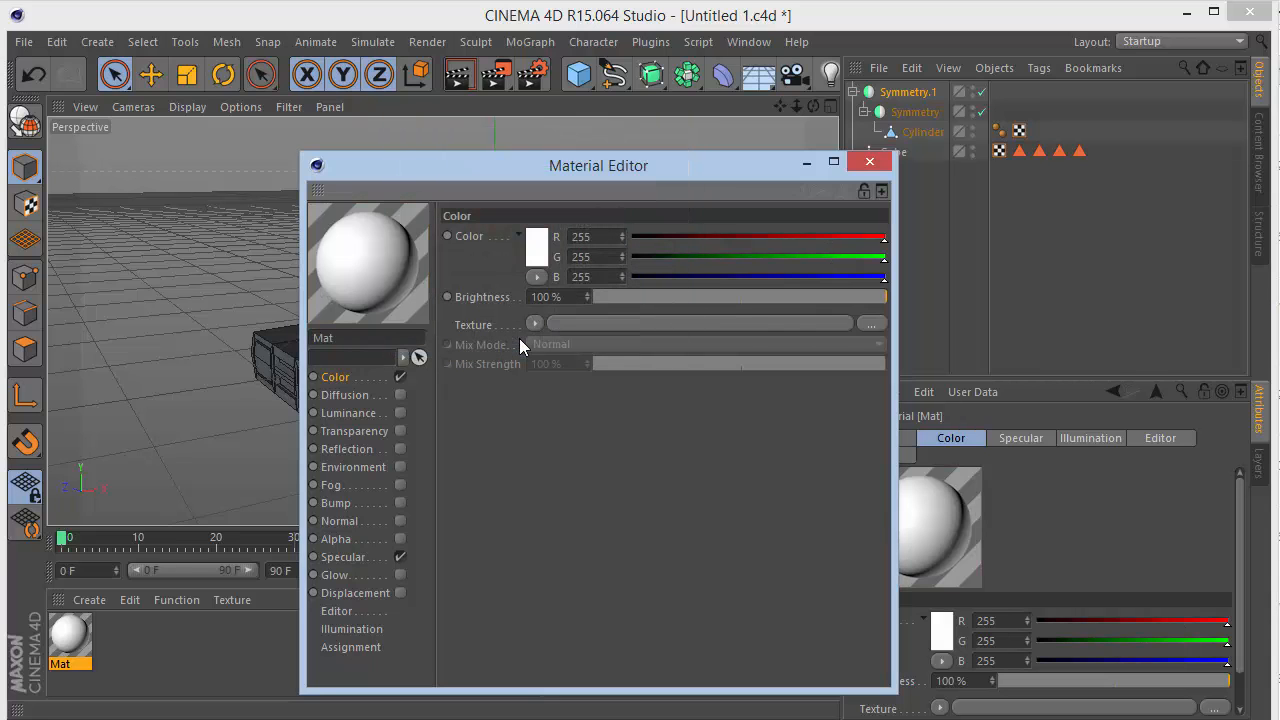
pyautogui.click(402, 556)
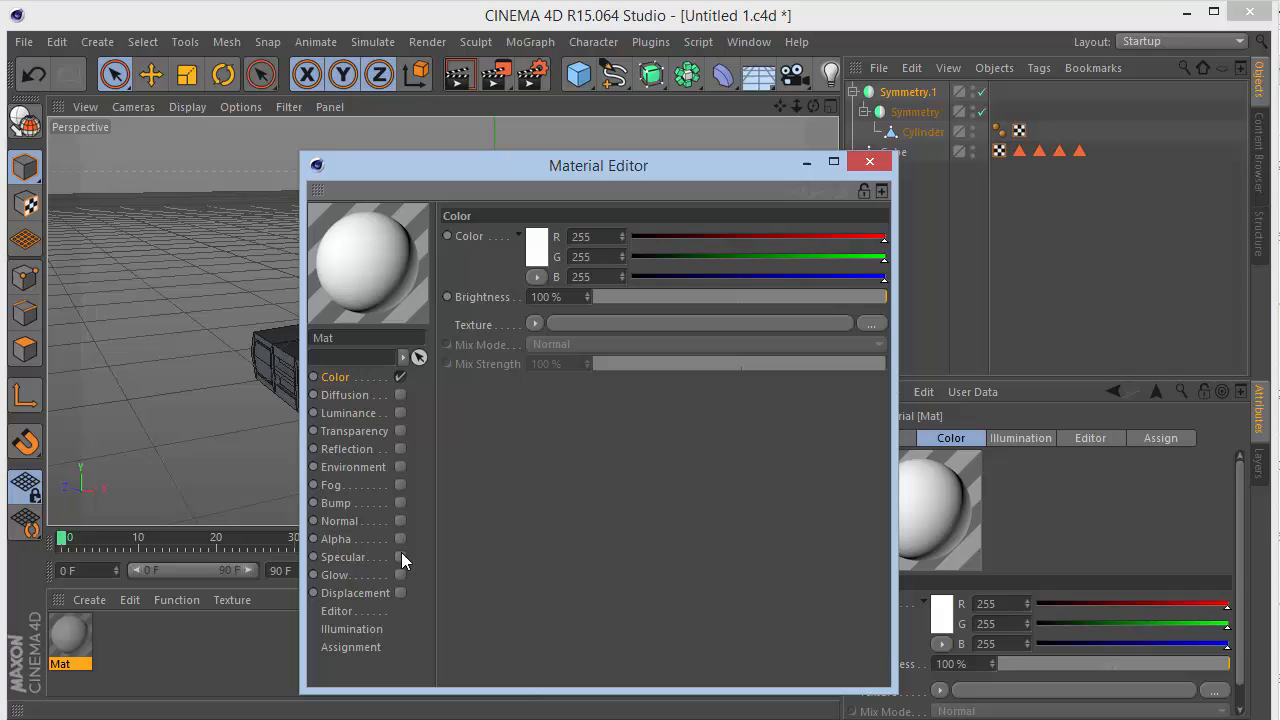
# Enable the white material's Reflection channel at 40% brightness and close the material's settings
pyautogui.click(400, 448)
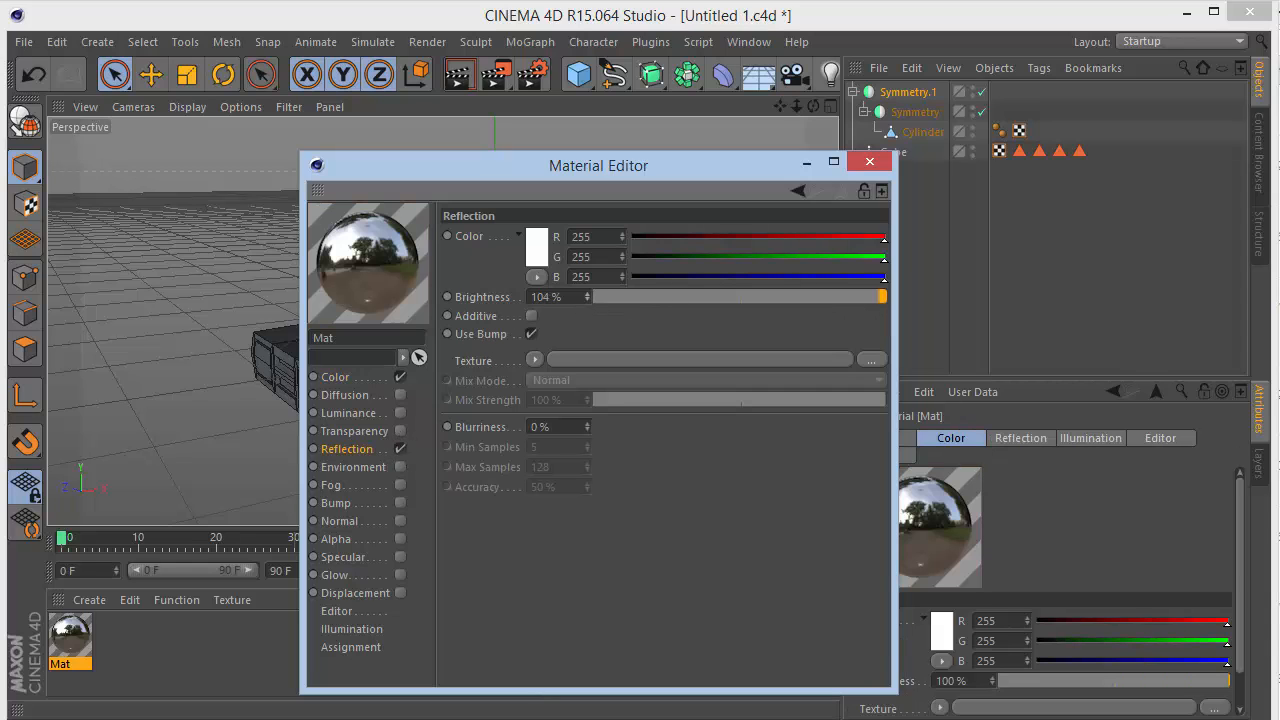
pyautogui.moveTo(586, 297); pyautogui.dragTo(586, 295)
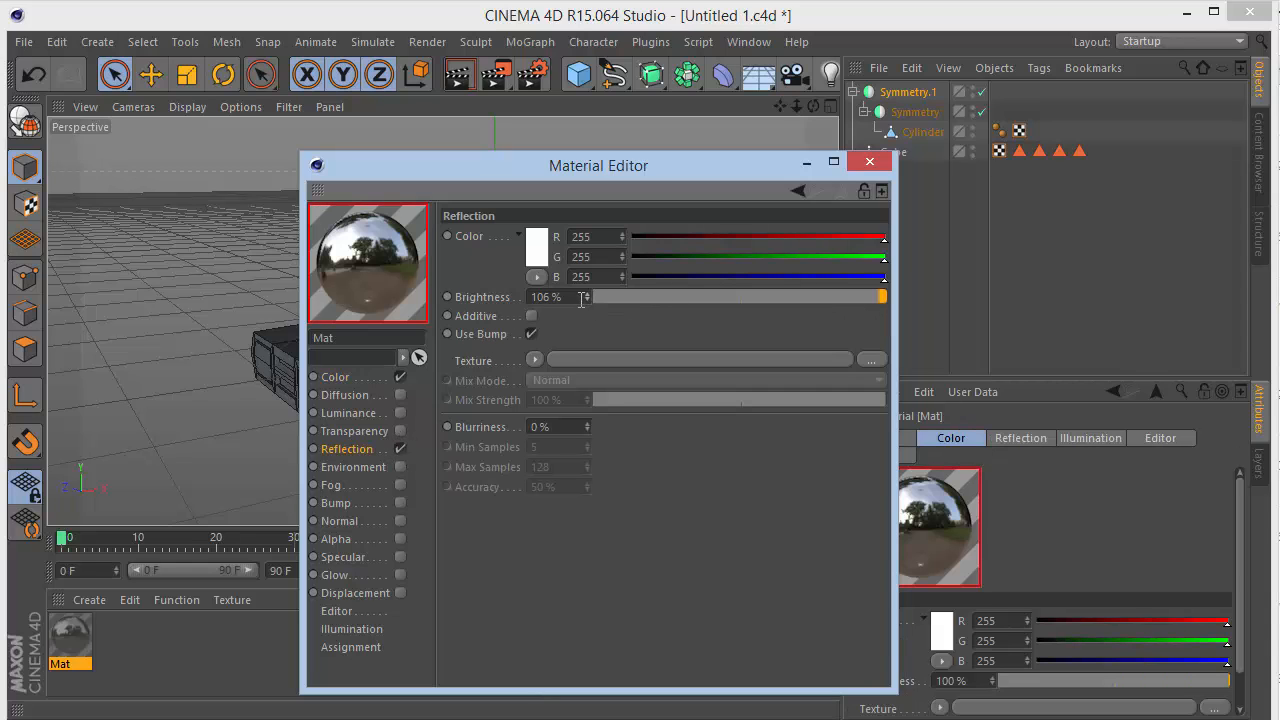
pyautogui.click(200, 367)
pyautogui.press('0')
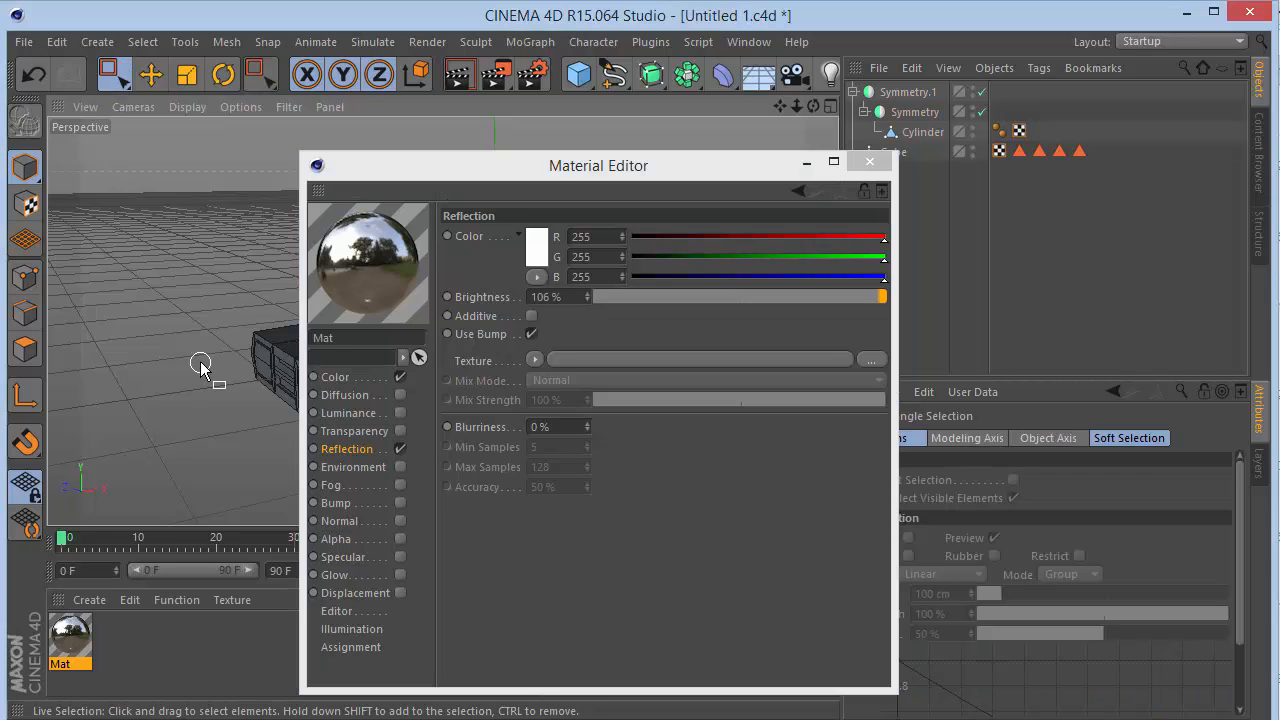
pyautogui.click(286, 306)
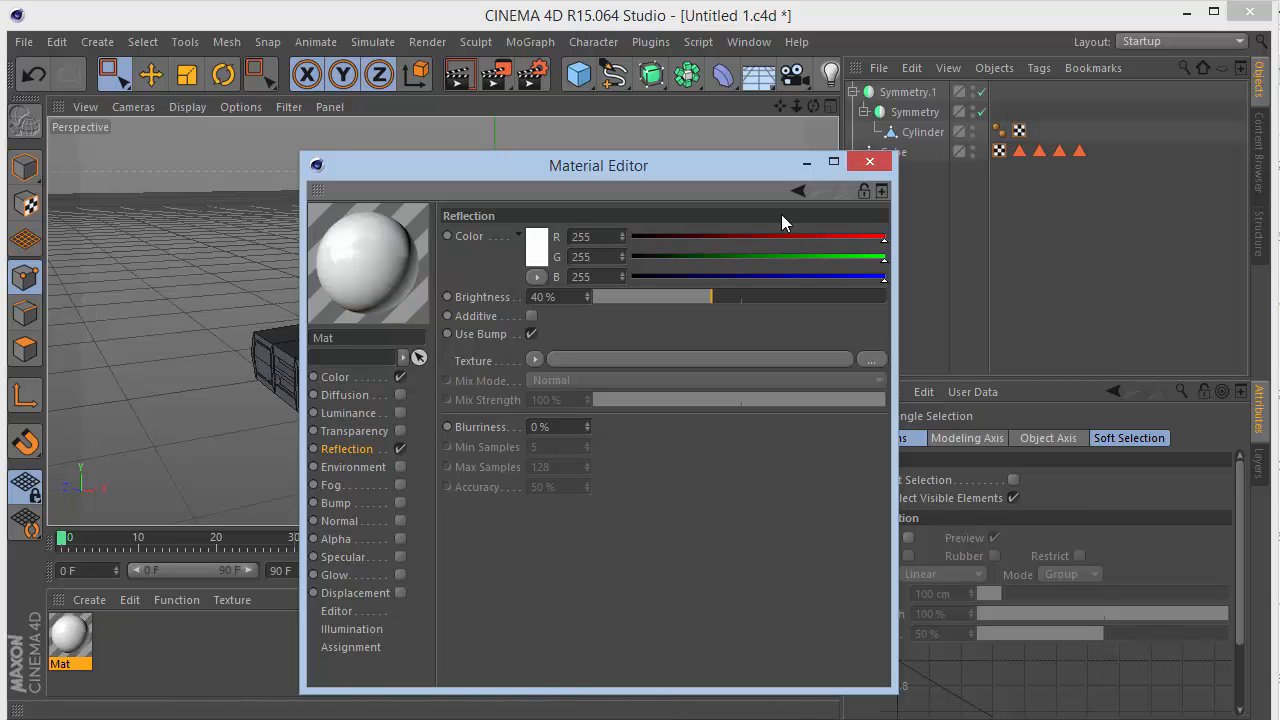
pyautogui.click(869, 161)
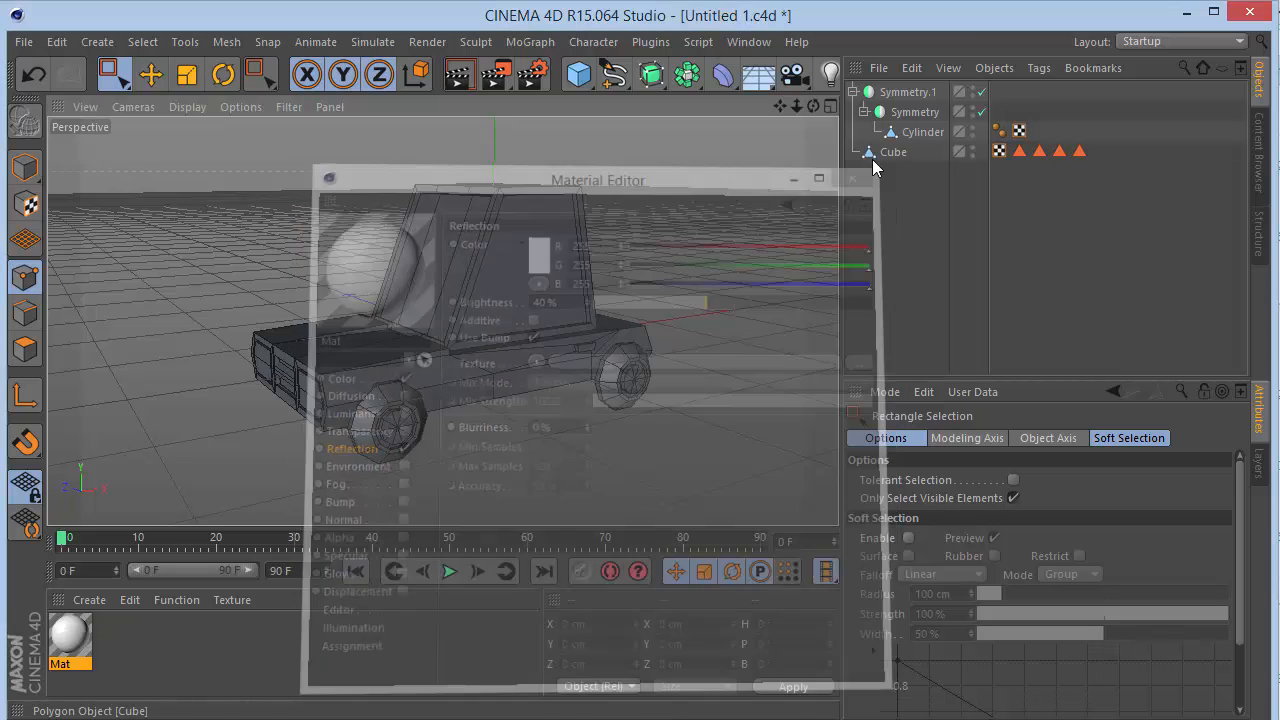
# Apply the white reflective material to the Cube car body
pyautogui.moveTo(114, 73); pyautogui.dragTo(150, 103)
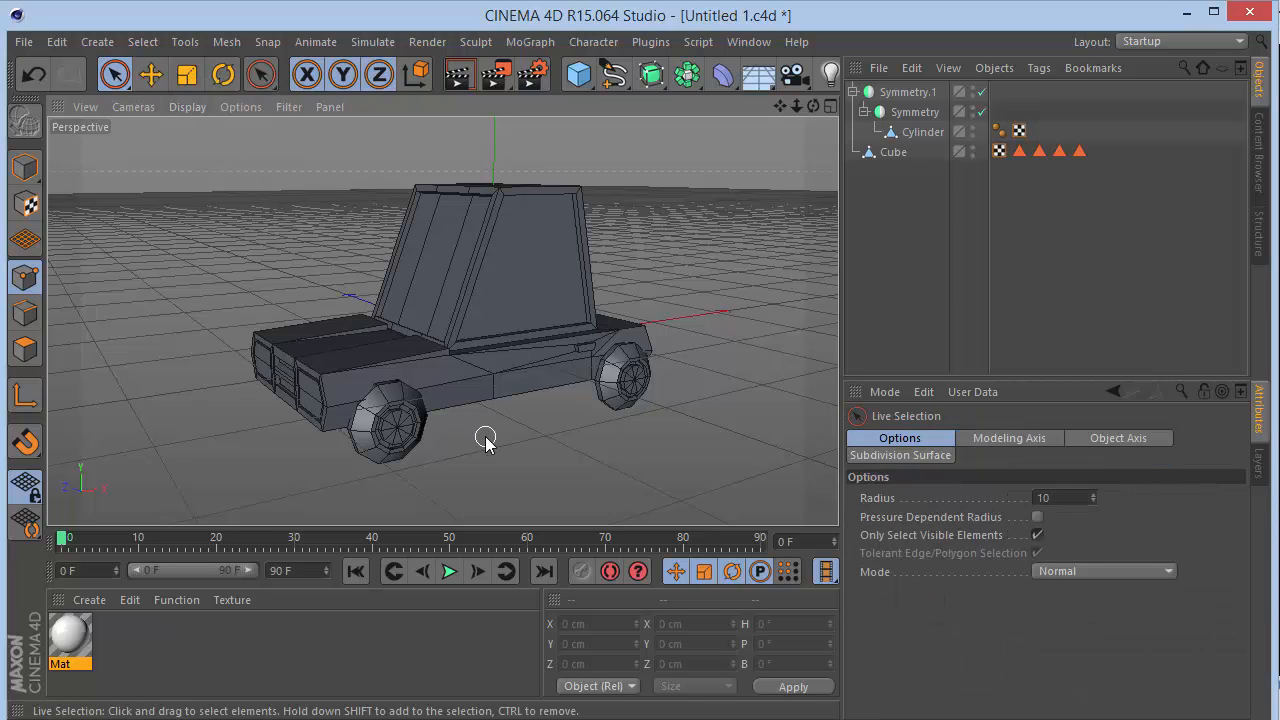
pyautogui.click(1020, 151)
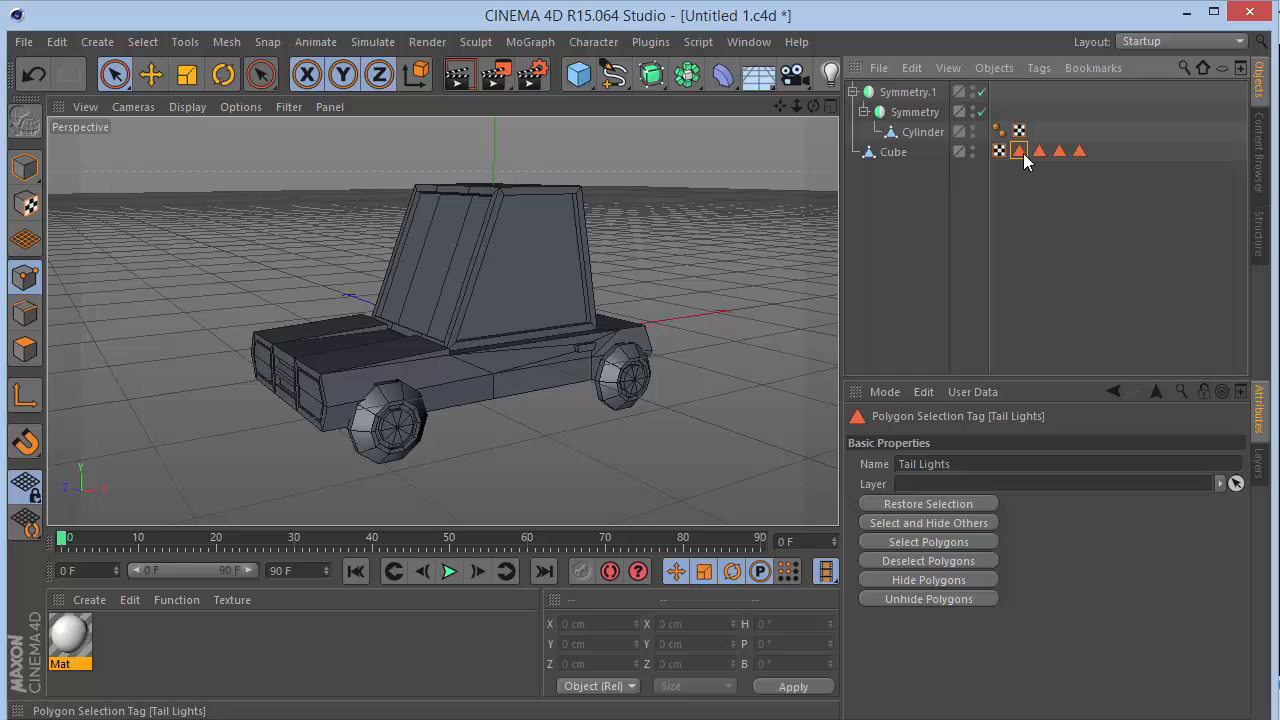
pyautogui.click(944, 221)
pyautogui.moveTo(58, 655); pyautogui.dragTo(246, 516)
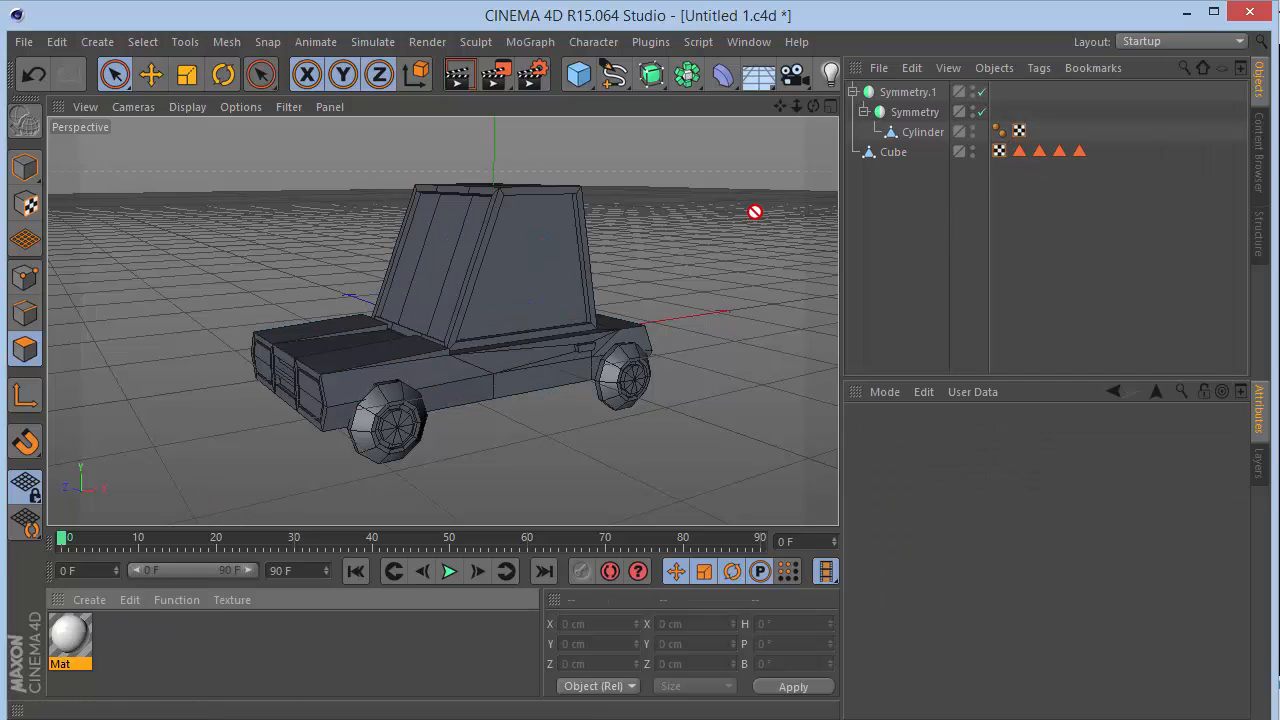
pyautogui.moveTo(920, 160); pyautogui.dragTo(918, 155)
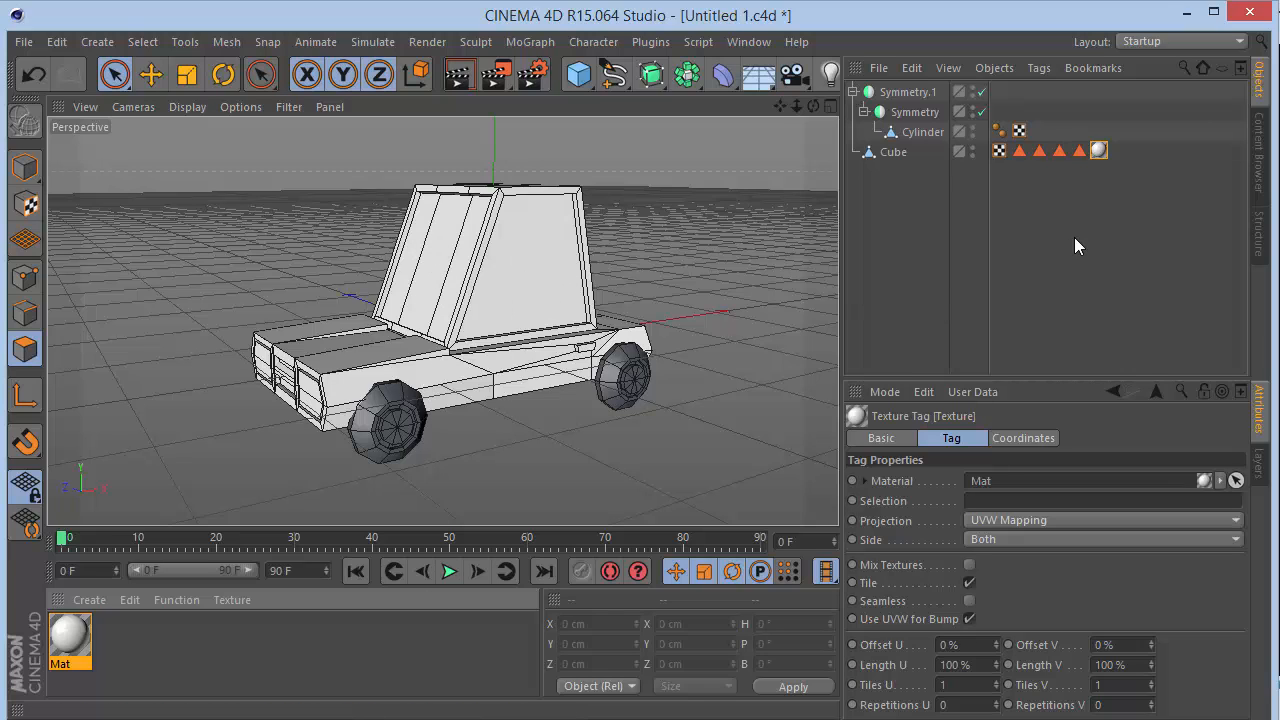
# Restrict the white material on the car body to the Windows polygon selection
pyautogui.click(1080, 152)
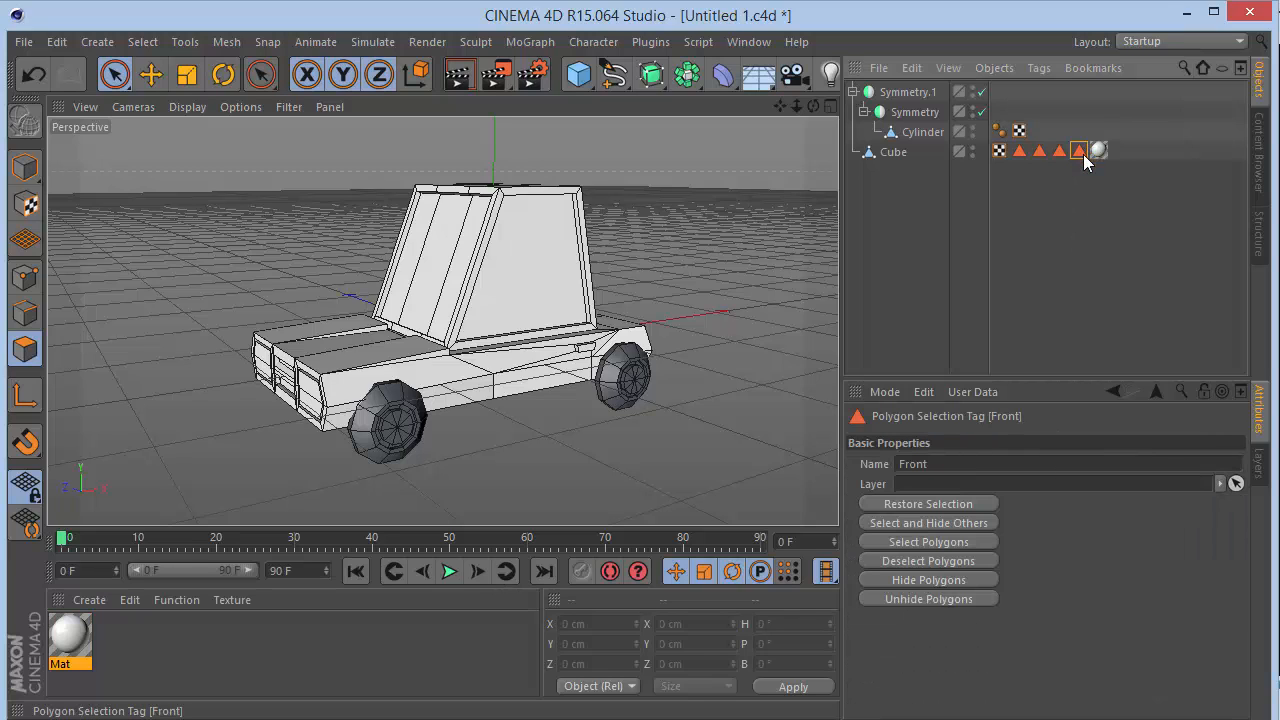
pyautogui.click(1059, 151)
pyautogui.click(1024, 152)
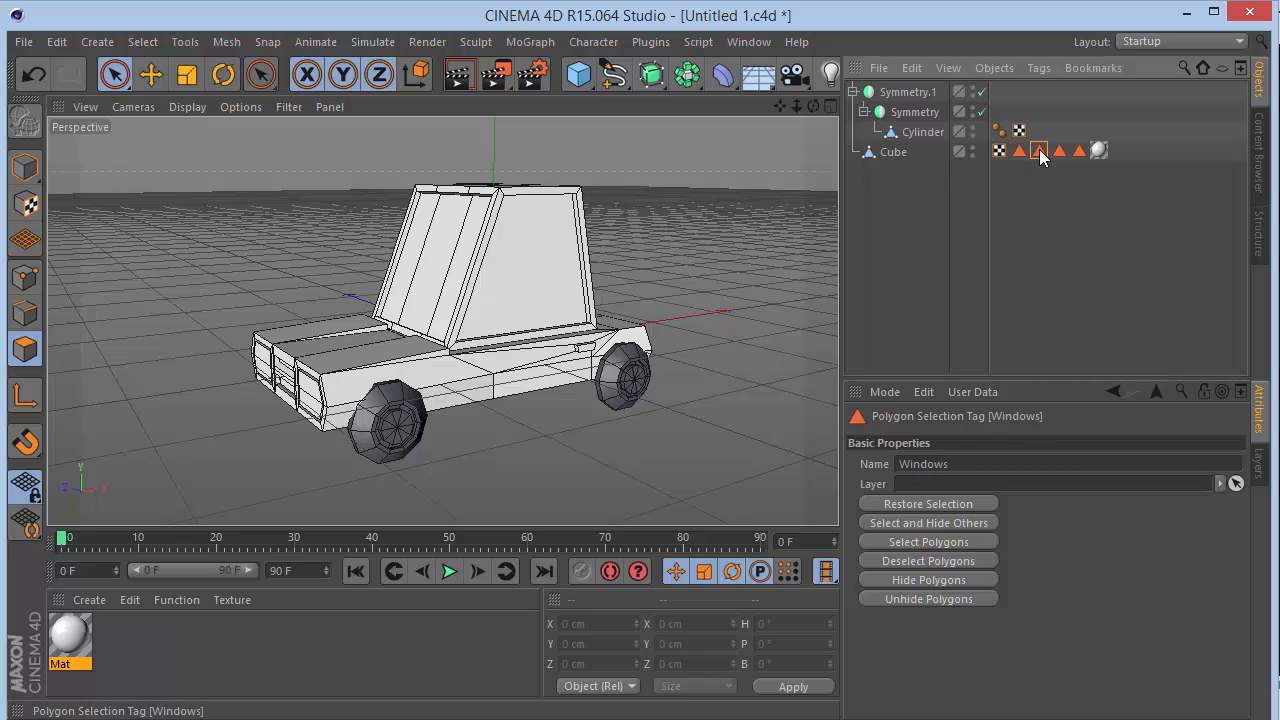
pyautogui.click(1099, 151)
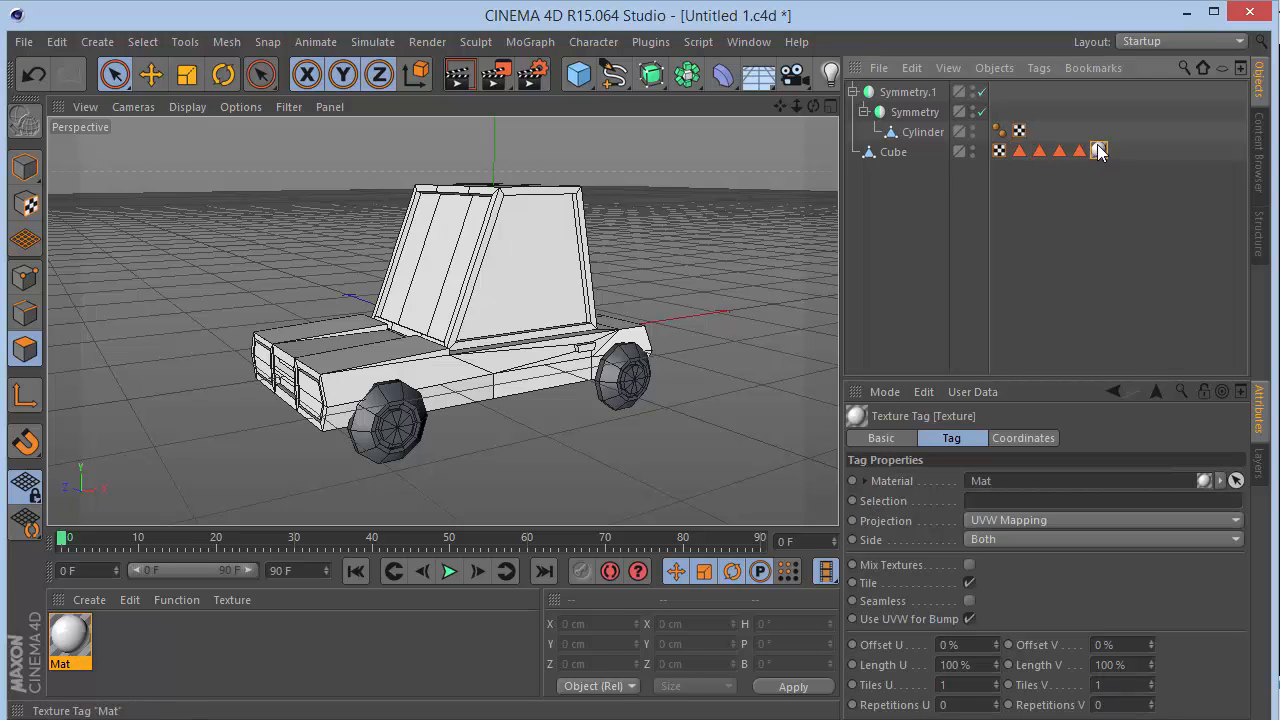
pyautogui.click(1039, 151)
pyautogui.moveTo(1028, 377); pyautogui.dragTo(964, 508)
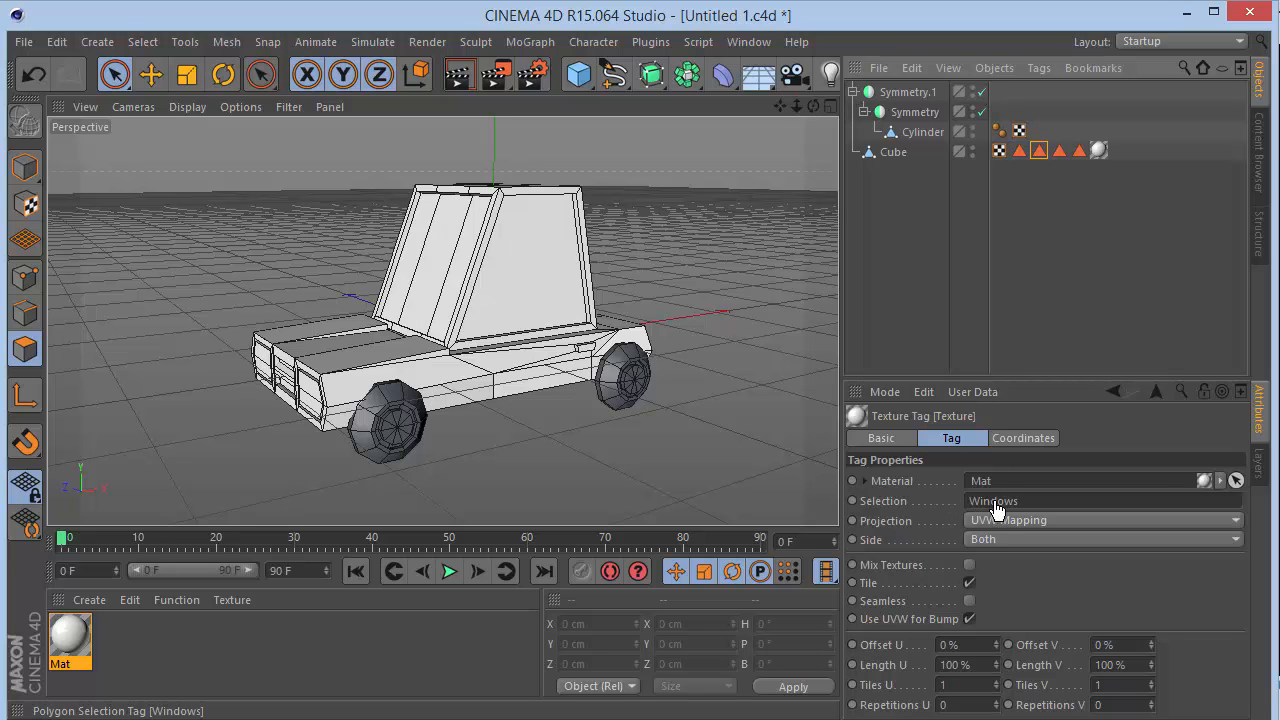
pyautogui.click(960, 332)
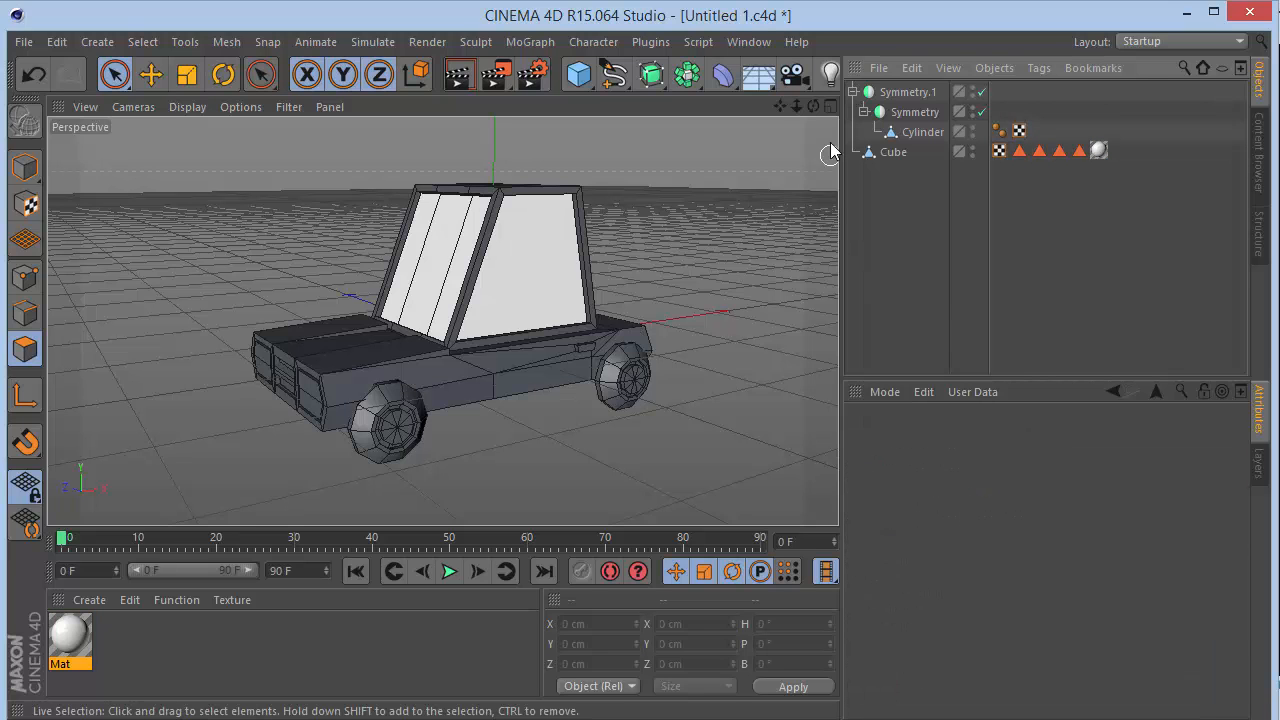
pyautogui.moveTo(813, 106)
pyautogui.mouseDown()
pyautogui.moveTo(760, 140)
pyautogui.moveTo(813, 107)
pyautogui.mouseUp()
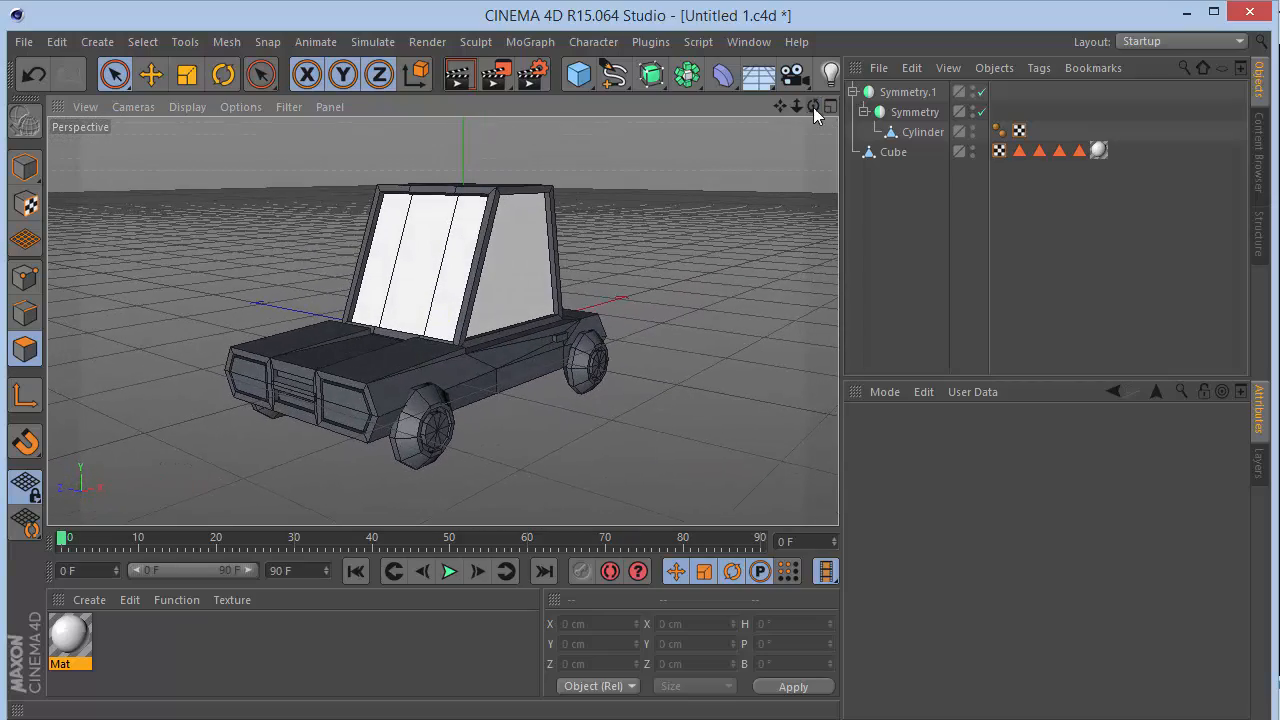
pyautogui.click(1019, 150)
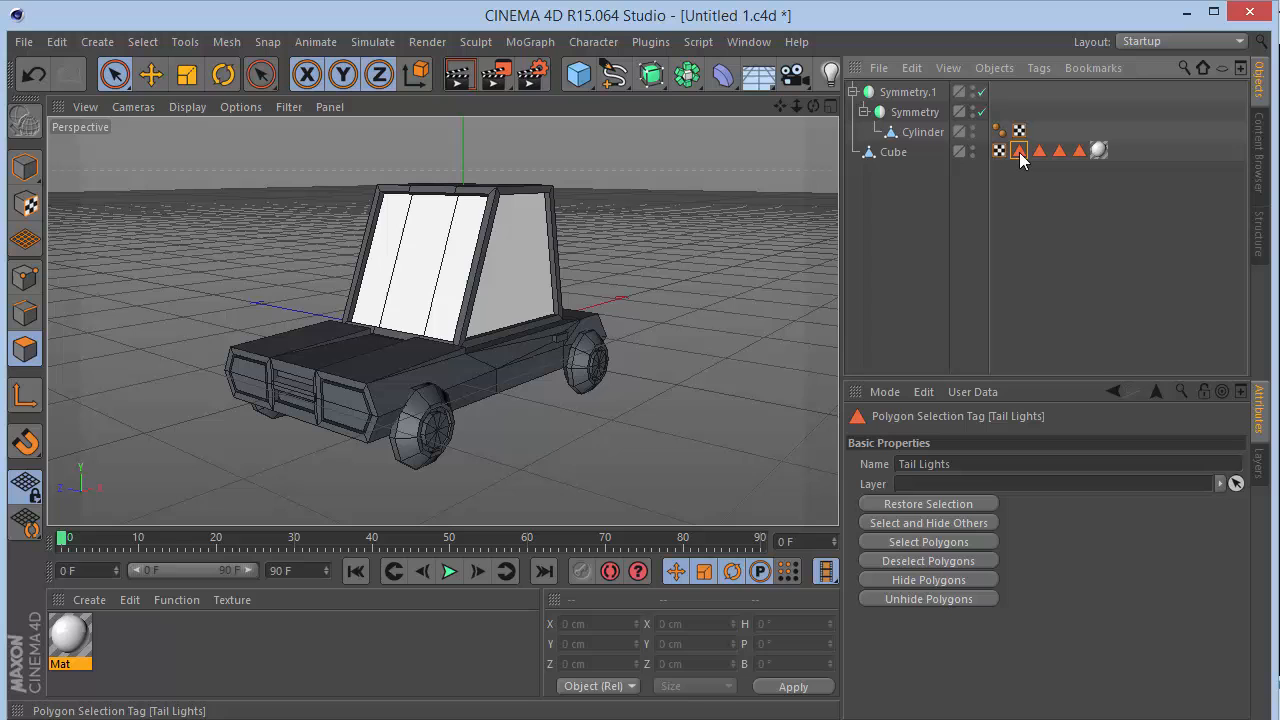
pyautogui.doubleClick(164, 652)
pyautogui.doubleClick(70, 637)
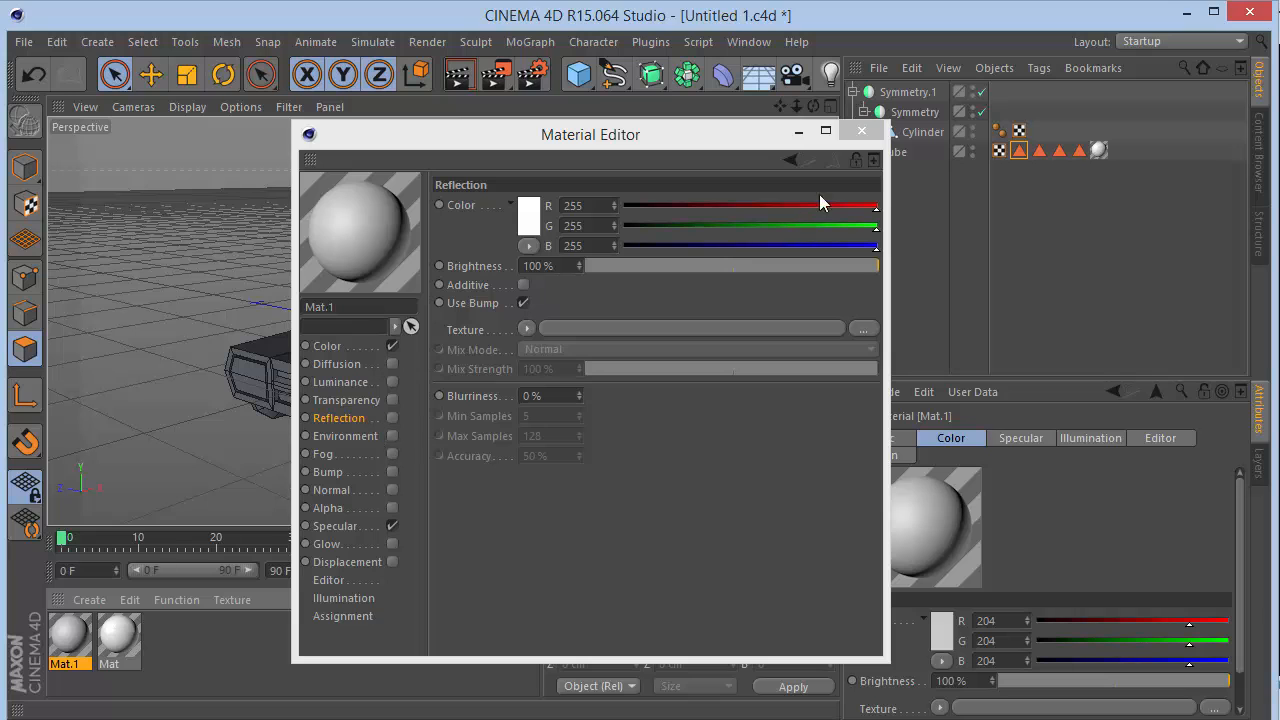
pyautogui.click(861, 131)
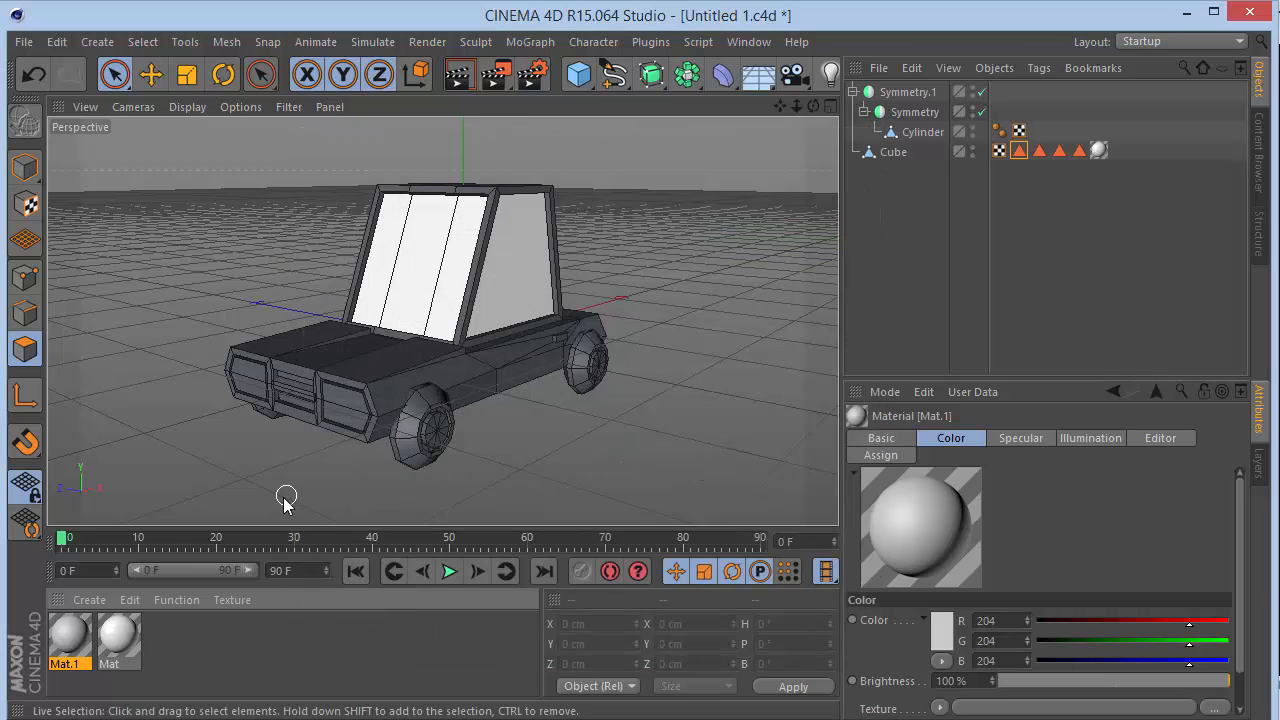
pyautogui.press('Delete')
# Duplicate the white material and set the copy's colour to light red, RGB 255, 94, 94
pyautogui.click(70, 640)
pyautogui.keyDown('ctrl'); pyautogui.moveTo(70, 640); pyautogui.dragTo(119, 640); pyautogui.keyUp('ctrl')
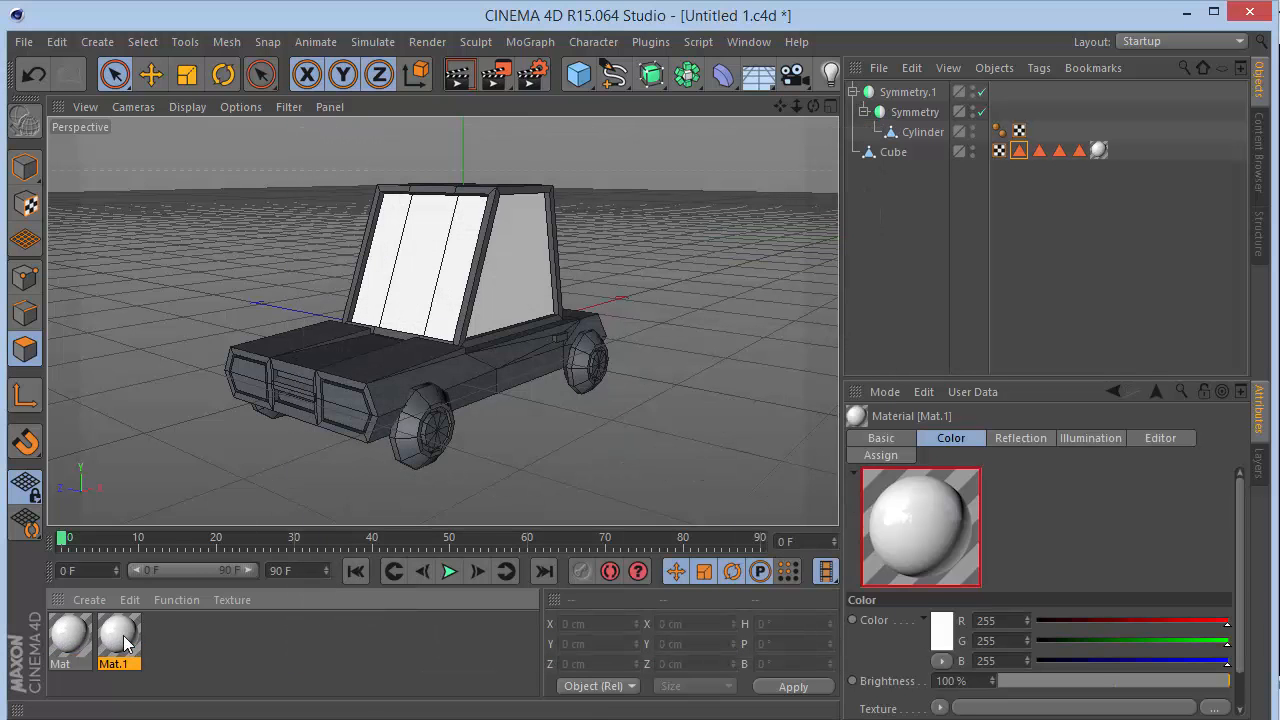
pyautogui.doubleClick(119, 640)
pyautogui.click(327, 346)
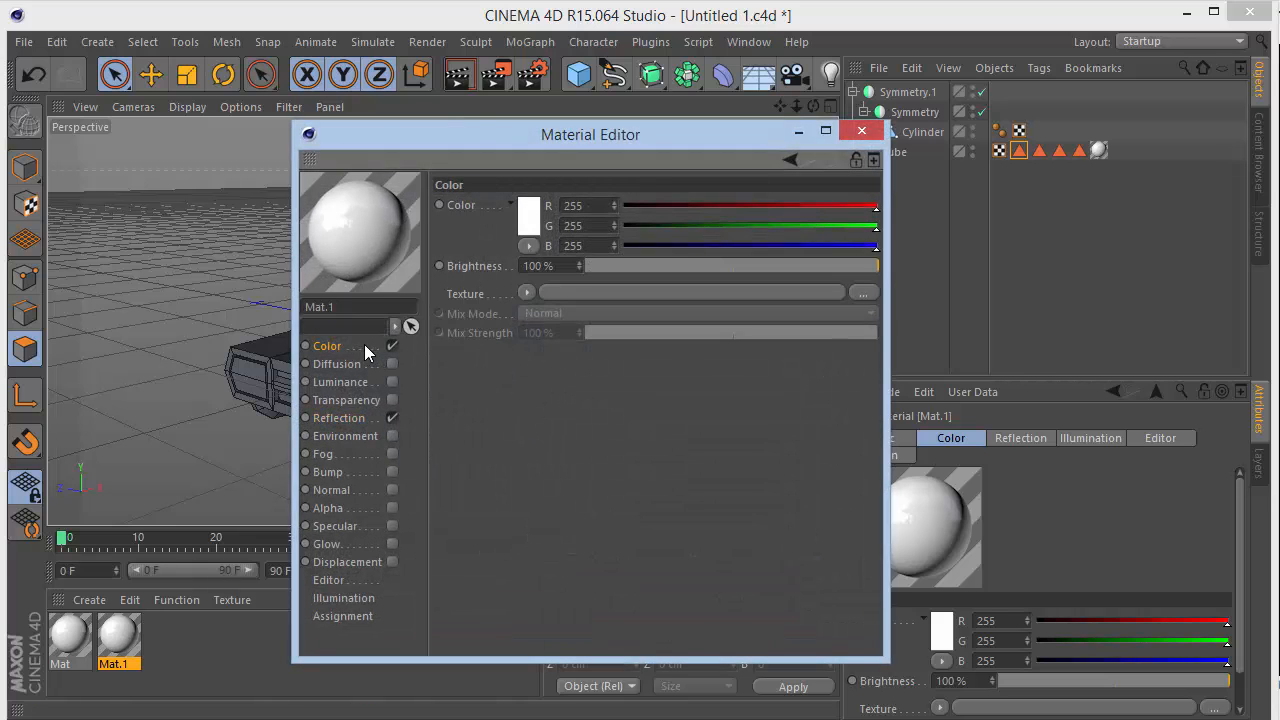
pyautogui.click(531, 210)
pyautogui.moveTo(531, 201); pyautogui.dragTo(498, 129)
pyautogui.click(497, 300)
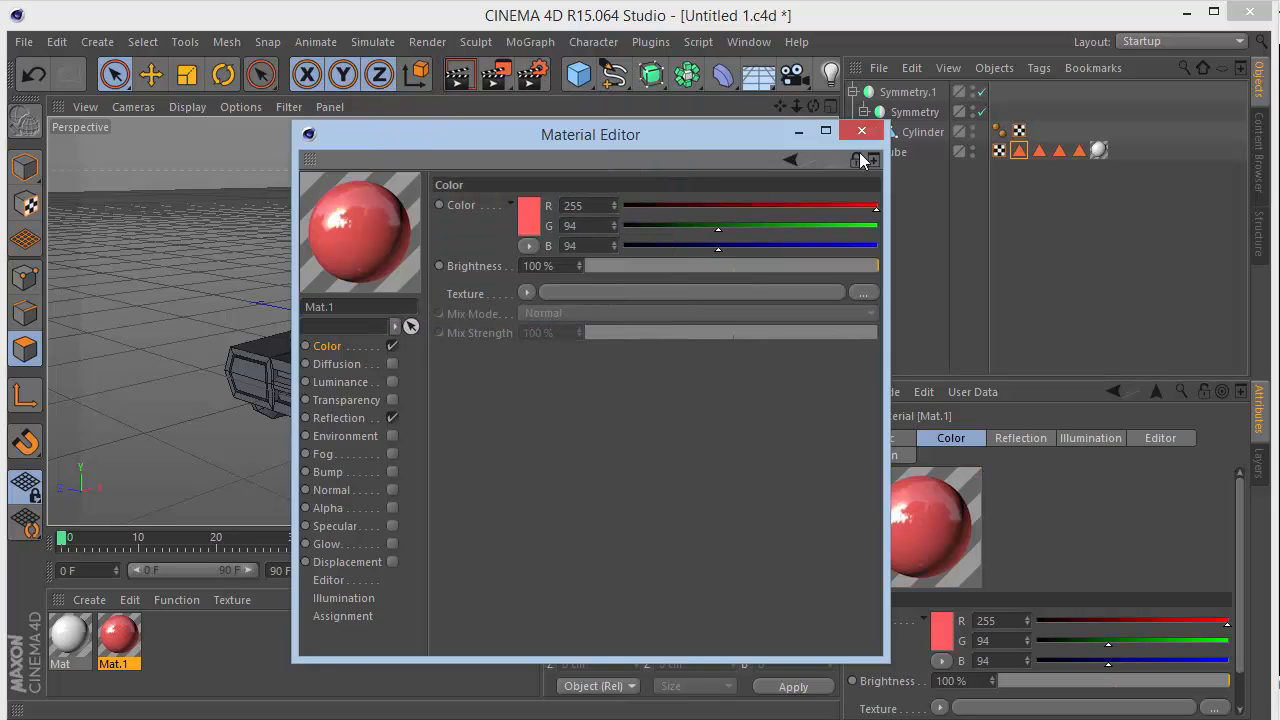
pyautogui.click(861, 131)
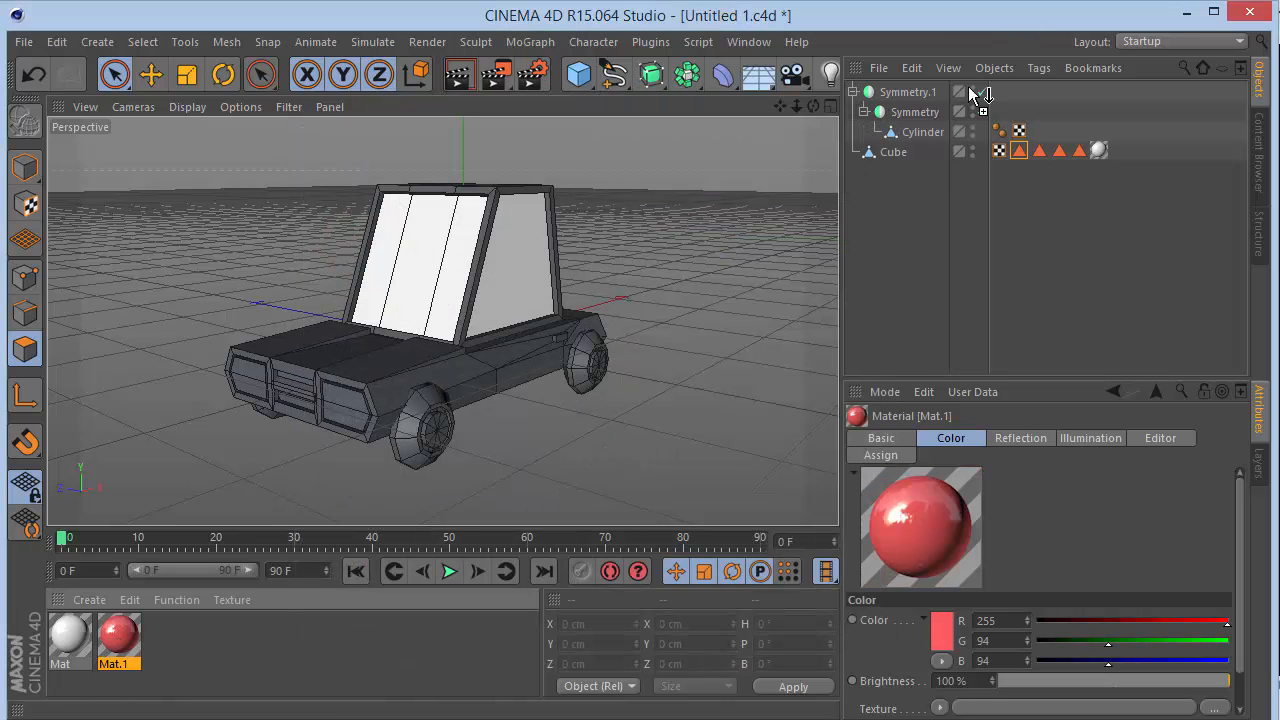
# Apply the red material to the Cube and restrict it to the Tail Lights polygon selection
pyautogui.moveTo(975, 95); pyautogui.dragTo(979, 149)
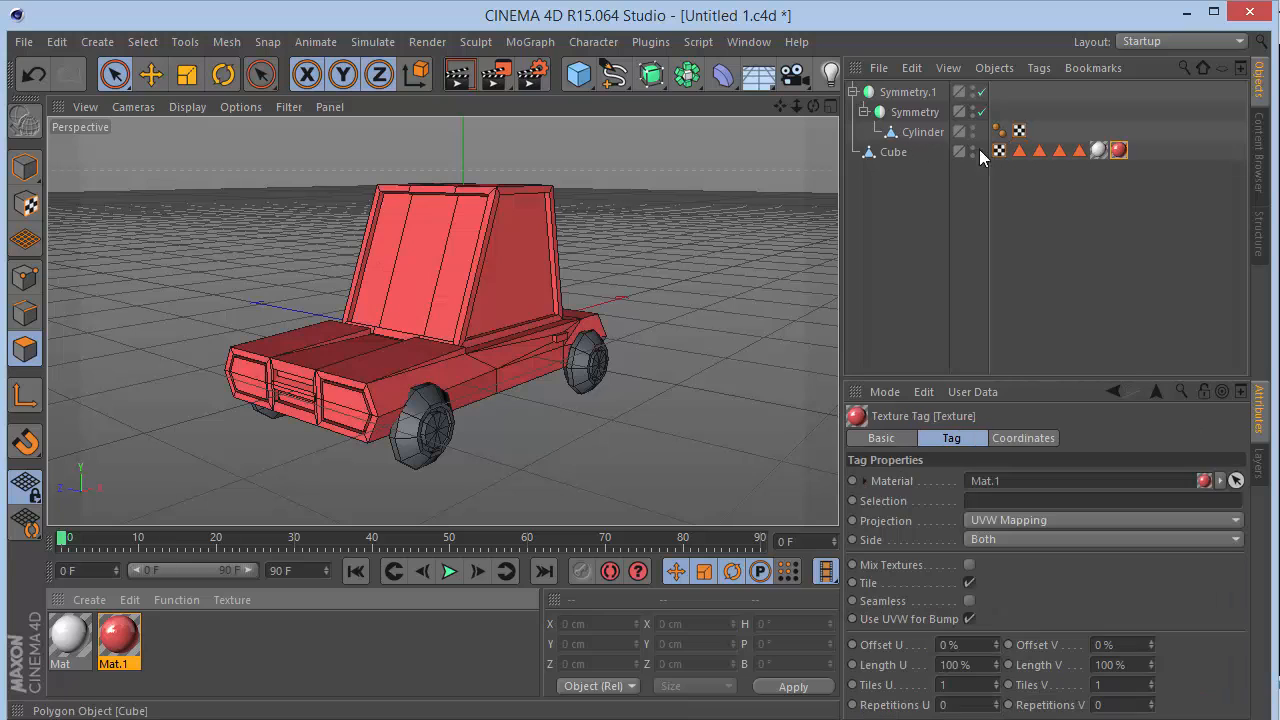
pyautogui.click(1060, 151)
pyautogui.click(1040, 151)
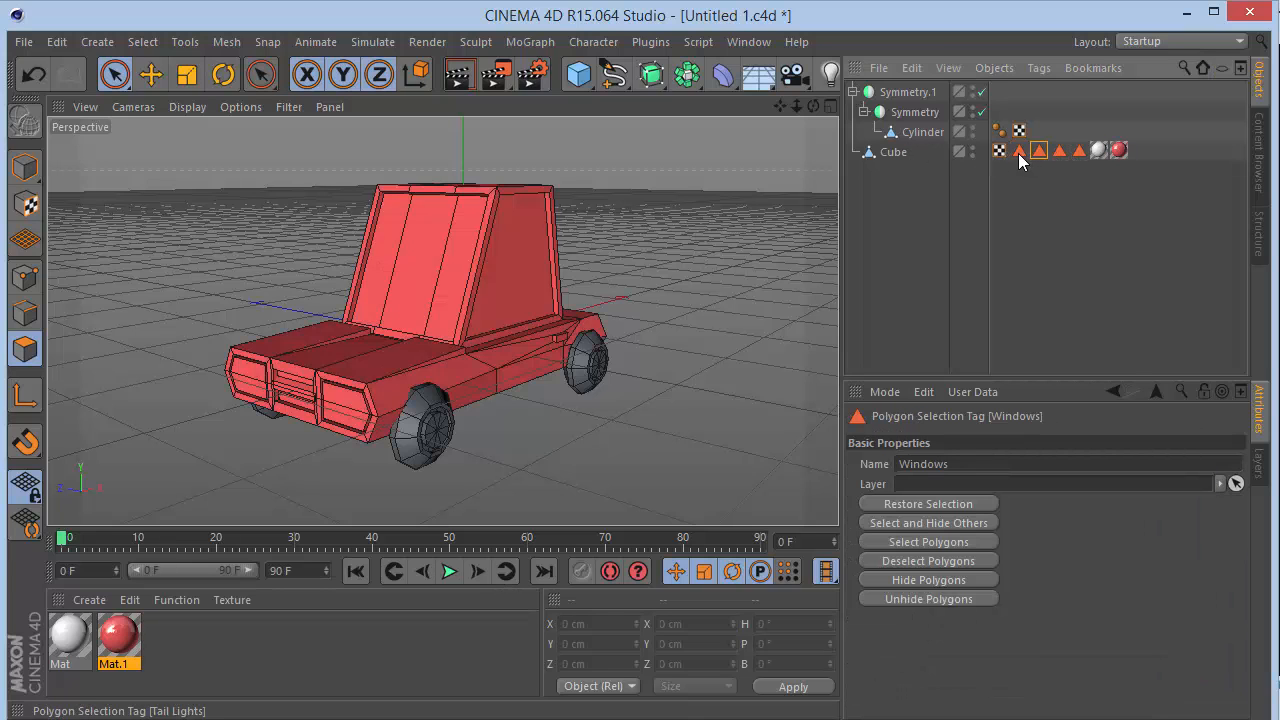
pyautogui.click(1119, 150)
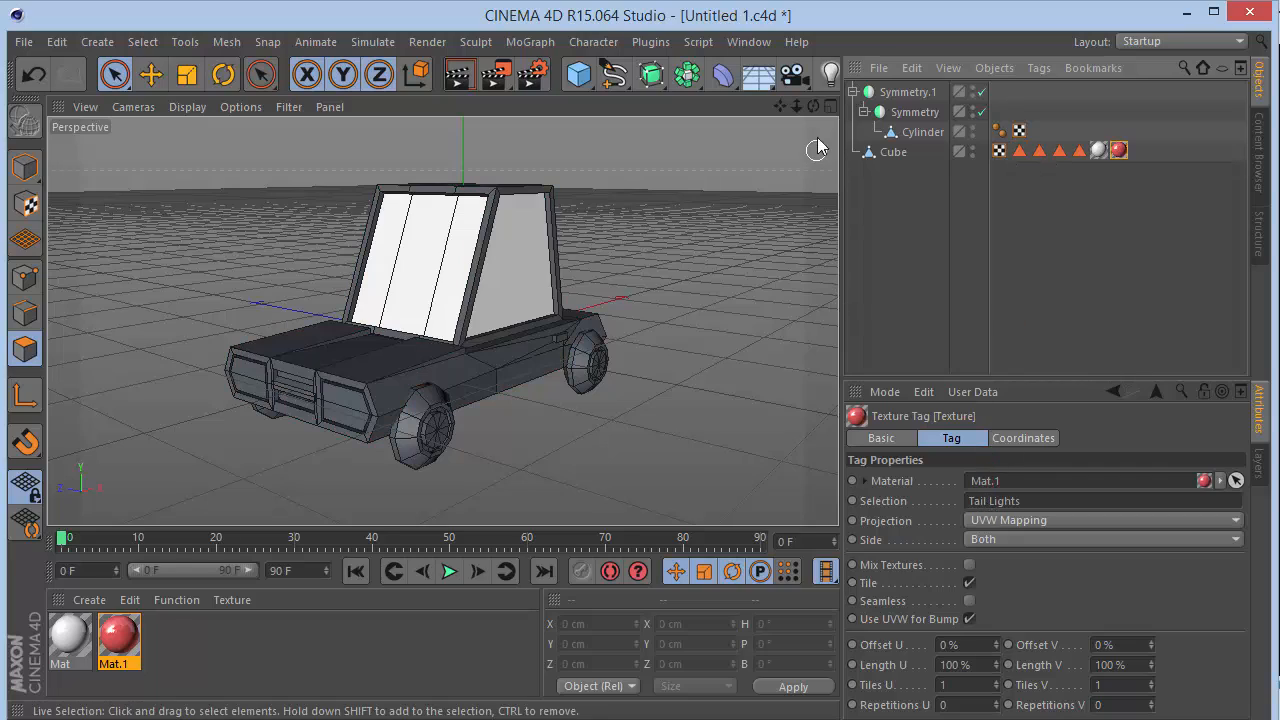
# Duplicate the red material and set the copy's colour to yellow, RGB 255, 249, 94
pyautogui.moveTo(813, 106); pyautogui.dragTo(845, 128)
pyautogui.keyDown('ctrl'); pyautogui.moveTo(124, 638); pyautogui.dragTo(179, 640); pyautogui.keyUp('ctrl')
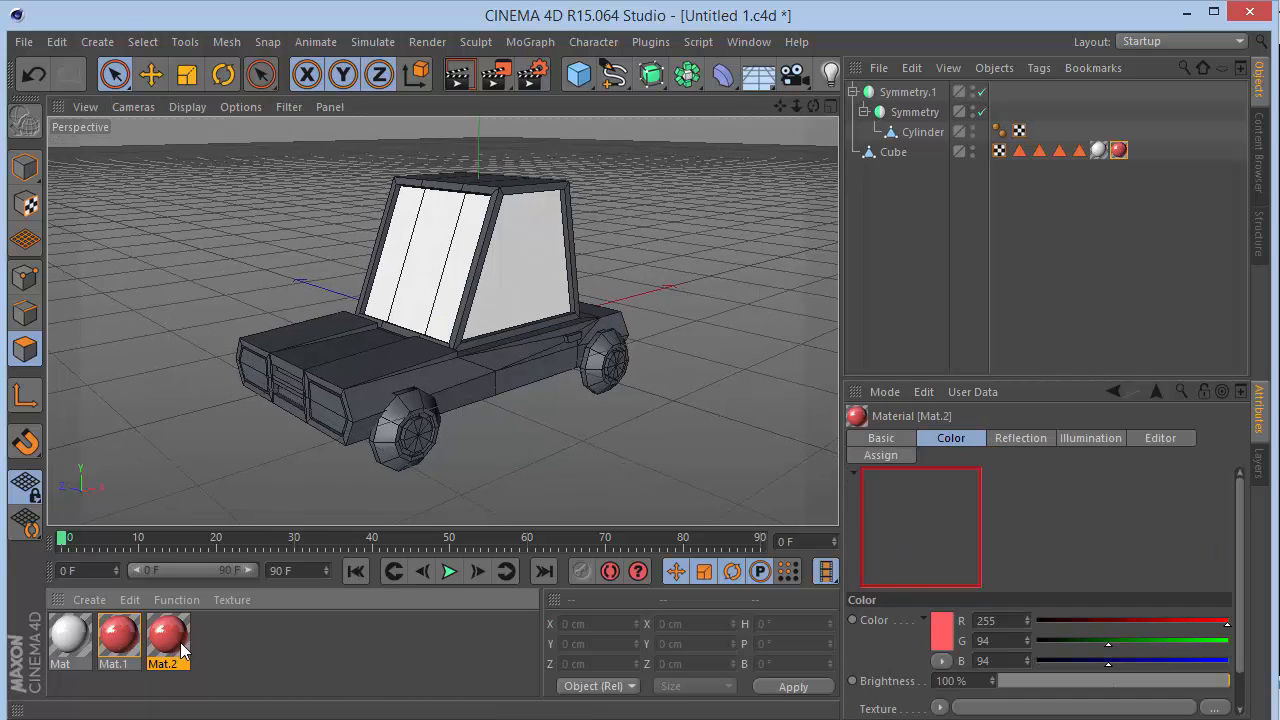
pyautogui.doubleClick(179, 638)
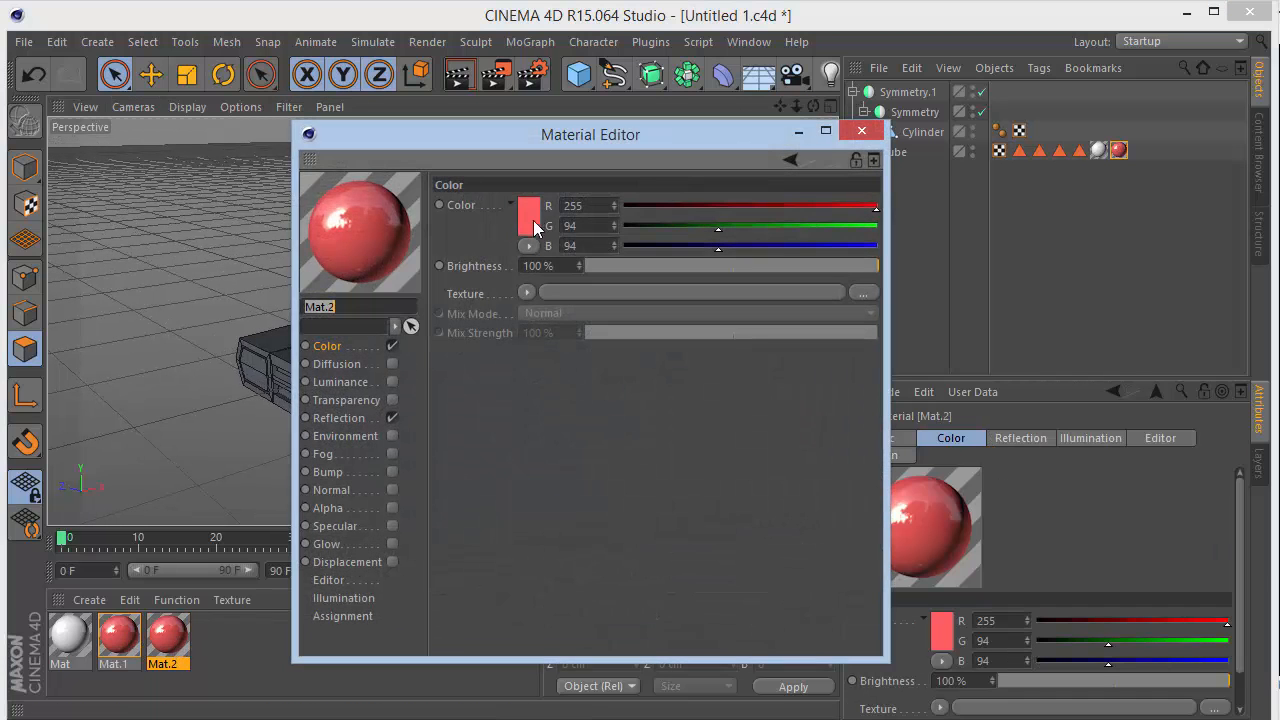
pyautogui.click(521, 233)
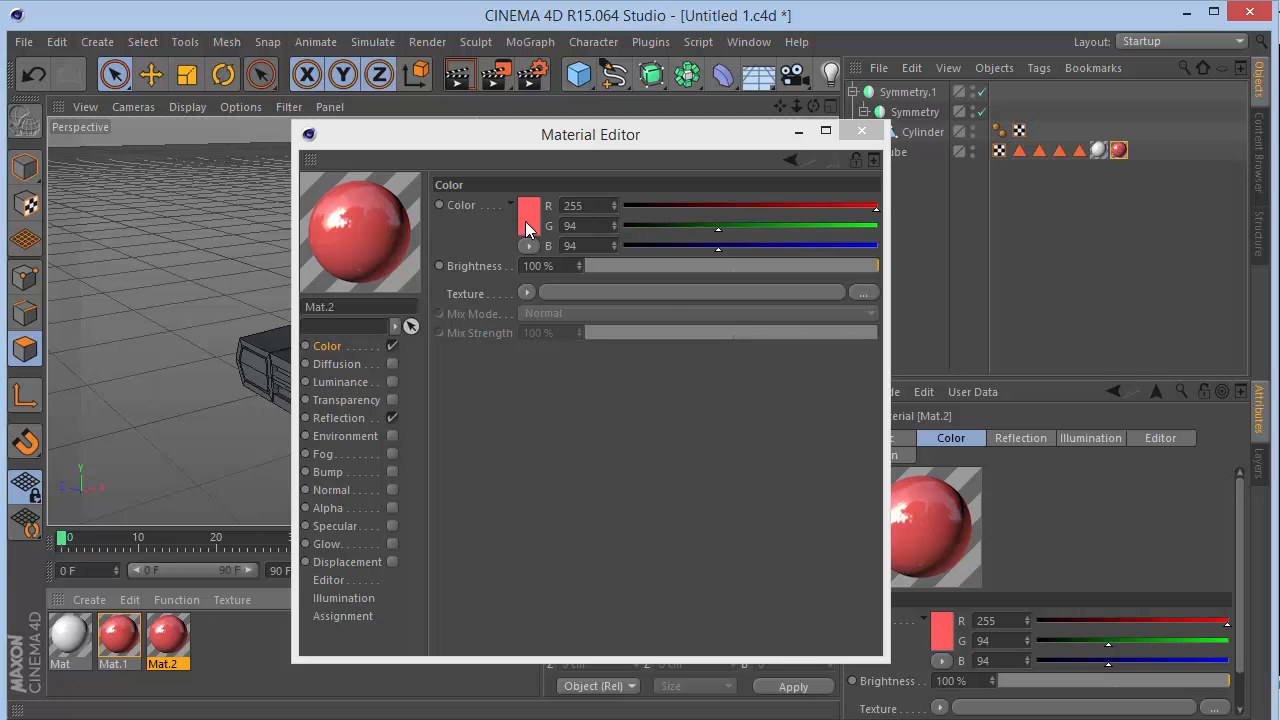
pyautogui.click(525, 225)
pyautogui.click(512, 134)
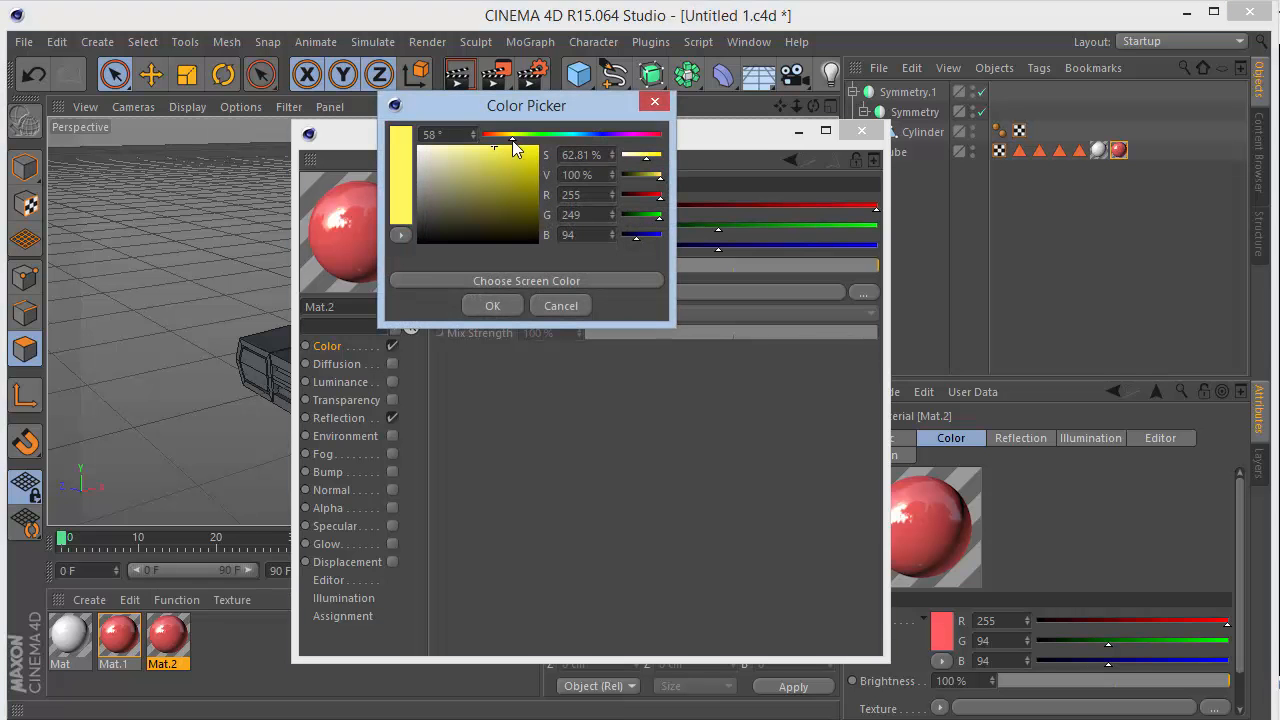
pyautogui.click(485, 306)
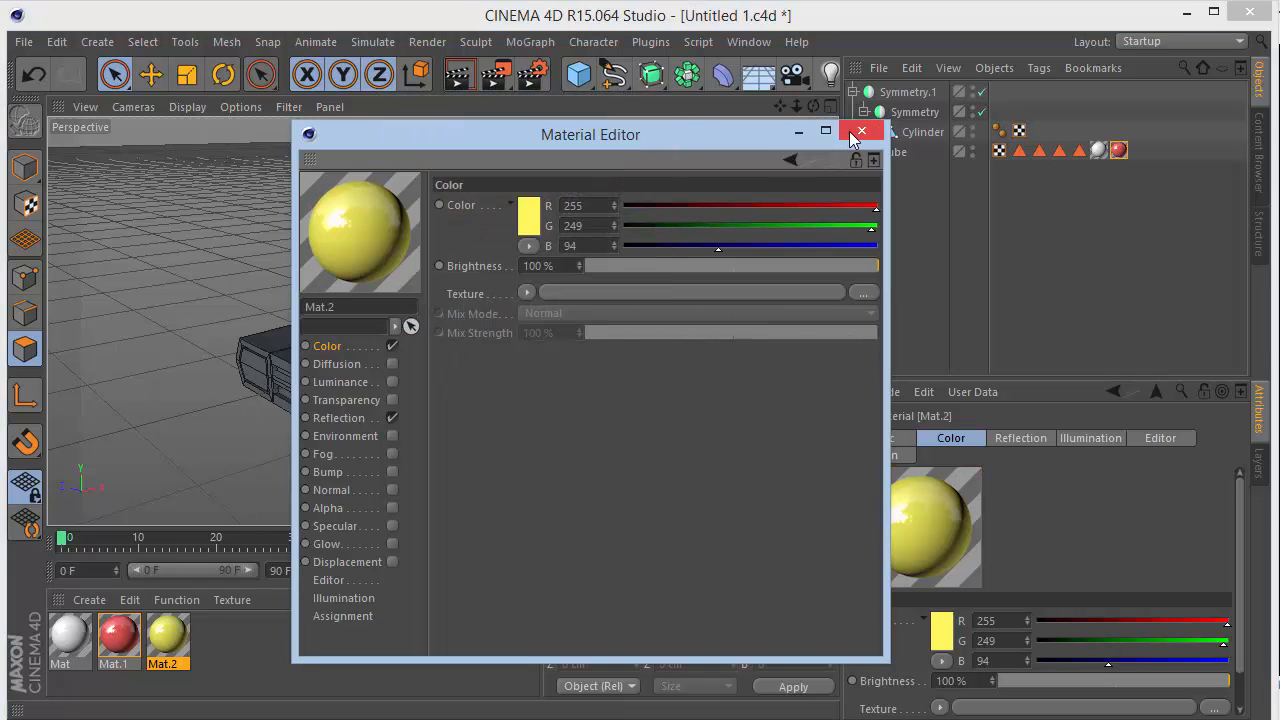
pyautogui.click(860, 132)
# Apply the yellow material to the Cube and restrict it to the Head Lights polygon selection
pyautogui.moveTo(661, 207); pyautogui.dragTo(900, 151)
pyautogui.click(1058, 151)
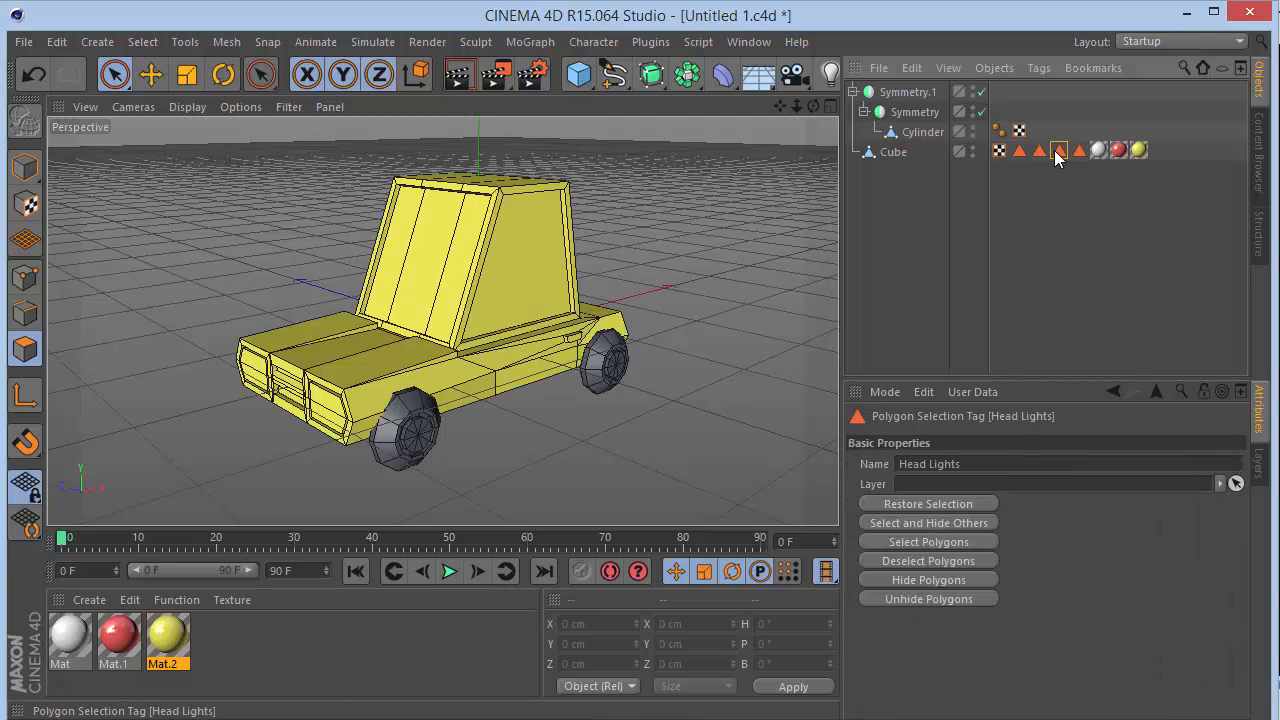
pyautogui.click(1140, 150)
pyautogui.moveTo(1060, 150); pyautogui.dragTo(1047, 500)
pyautogui.click(1020, 238)
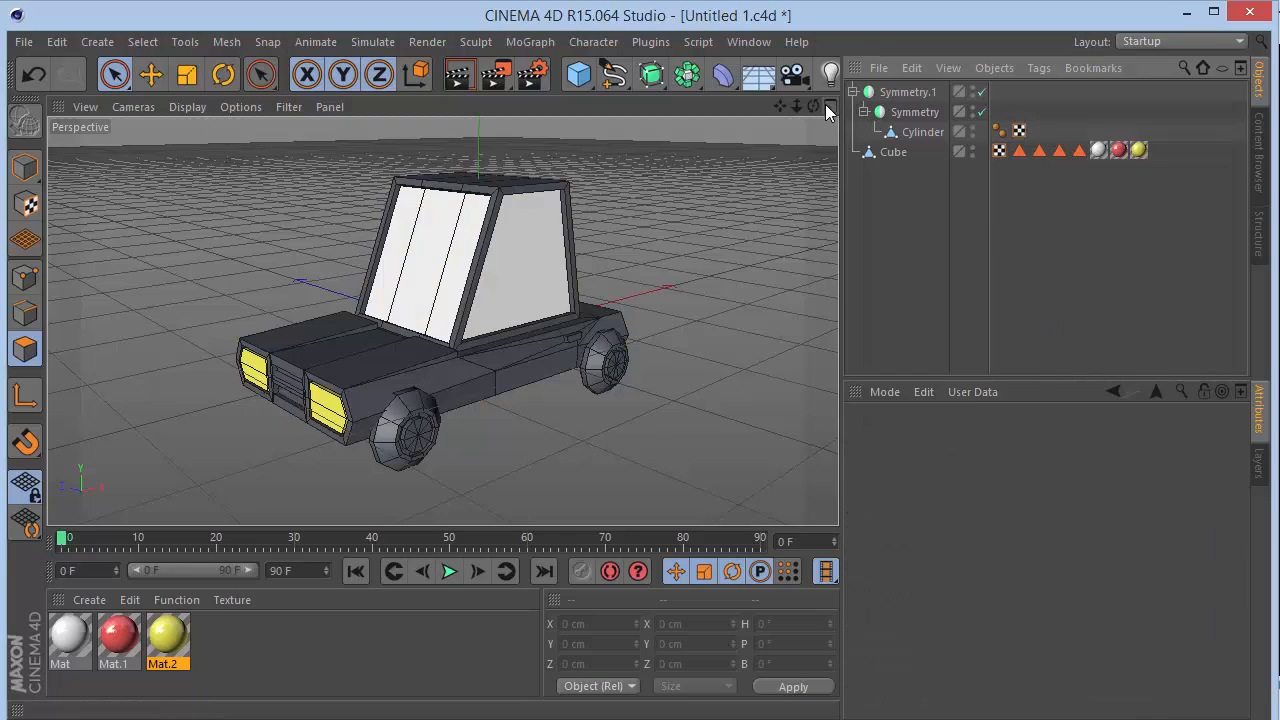
# Duplicate the yellow material for the front grille and set the copy's colour to dark grey, RGB 80, 80, 80
pyautogui.moveTo(813, 105); pyautogui.dragTo(640, 112)
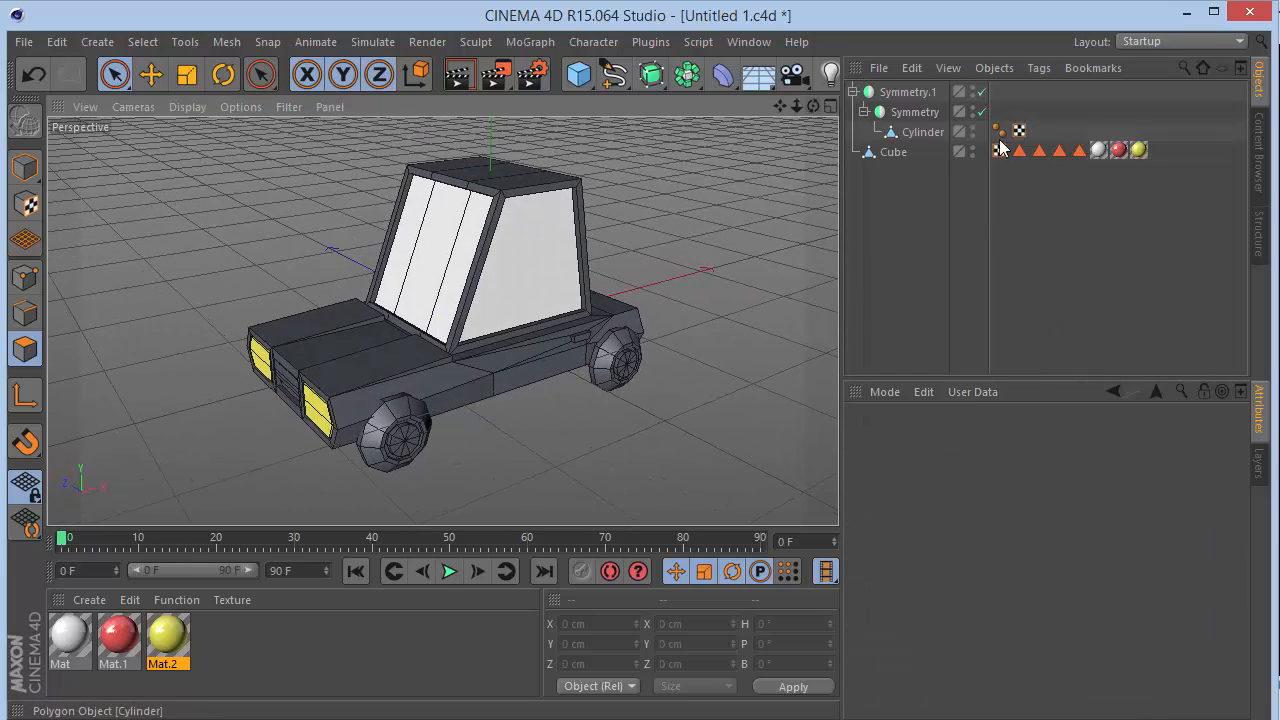
pyautogui.click(1078, 152)
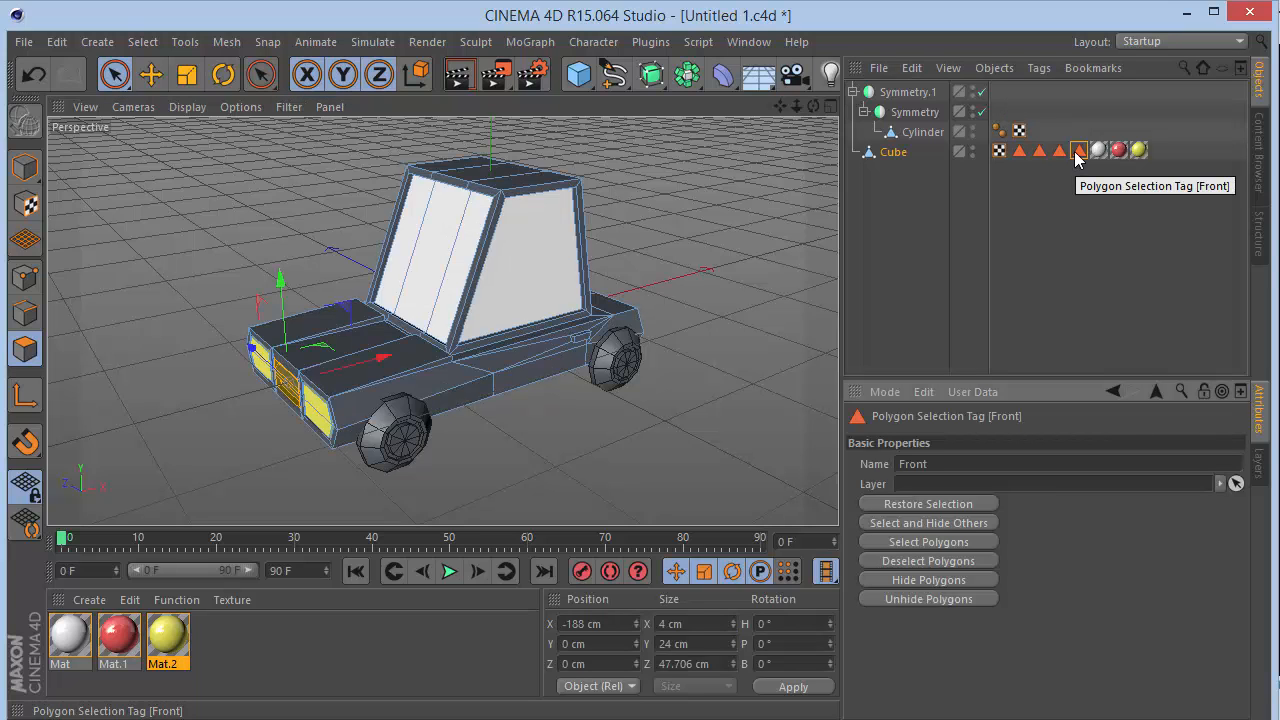
pyautogui.scroll(5, 243, 377)
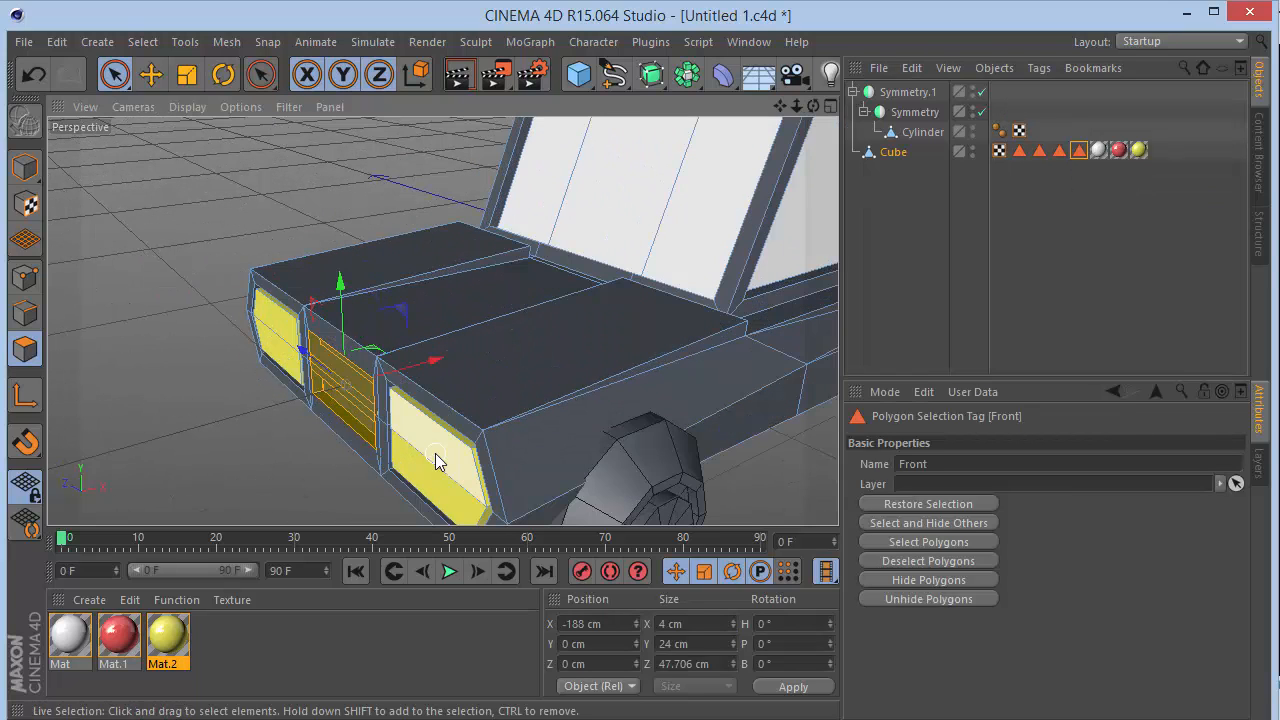
pyautogui.keyDown('ctrl'); pyautogui.moveTo(185, 641); pyautogui.dragTo(216, 640); pyautogui.keyUp('ctrl')
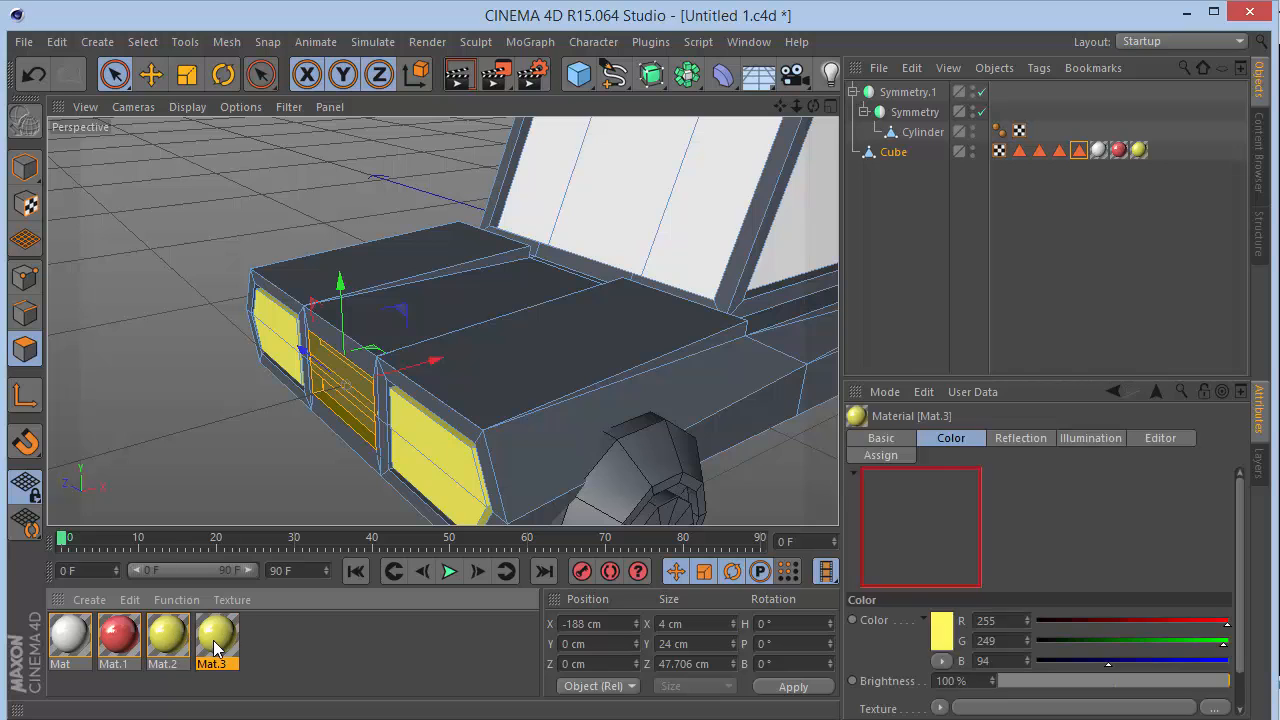
pyautogui.doubleClick(216, 640)
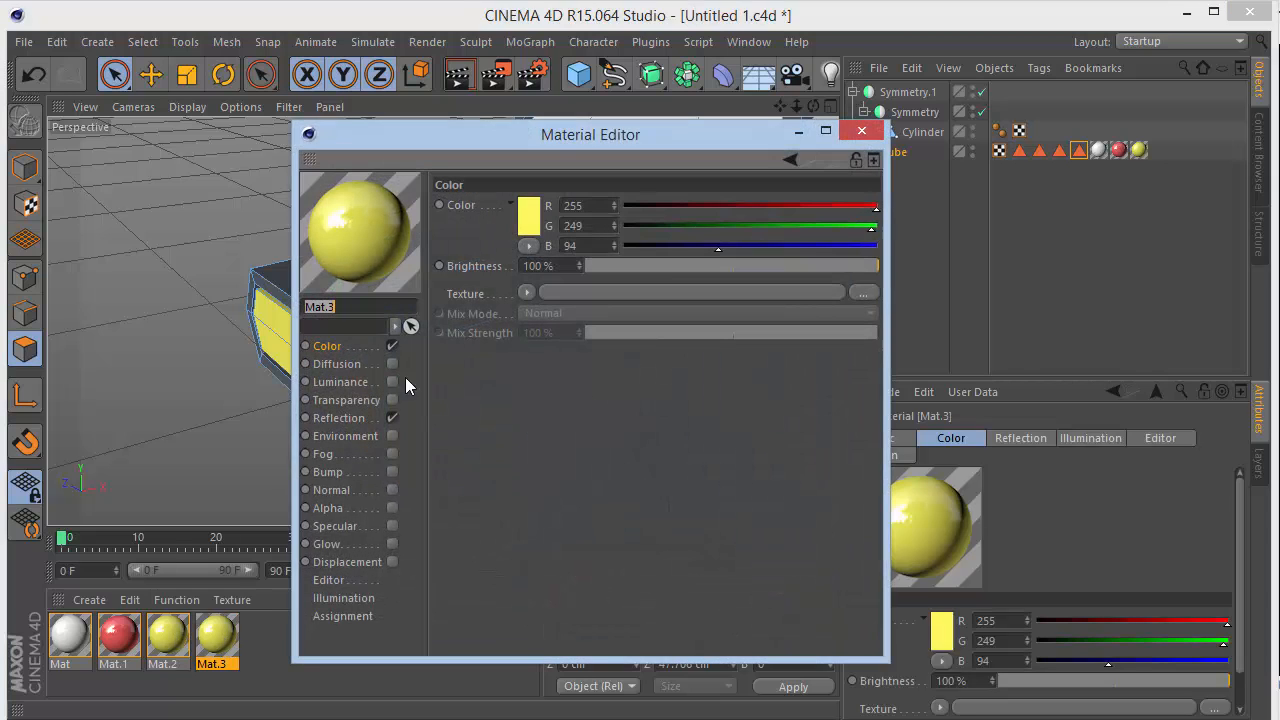
pyautogui.click(535, 226)
pyautogui.moveTo(456, 208); pyautogui.dragTo(397, 218)
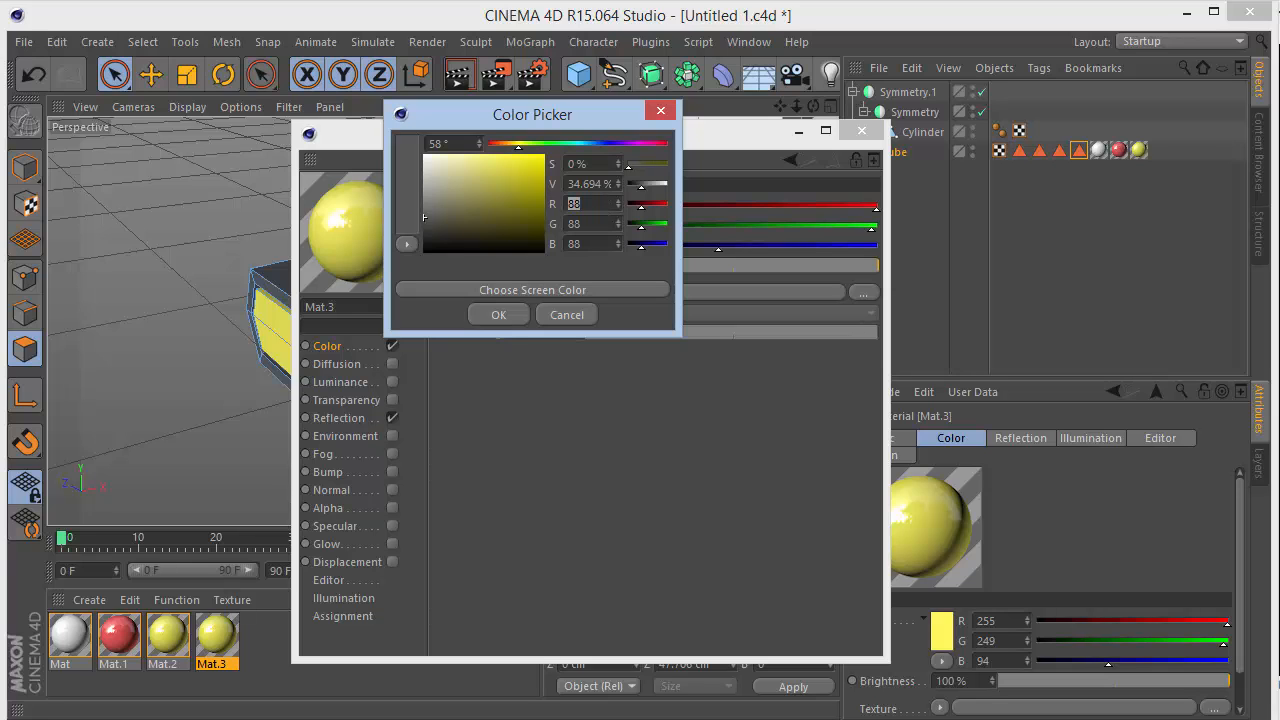
pyautogui.write('80')
pyautogui.press('Tab')
pyautogui.write('80')
pyautogui.press('Return')
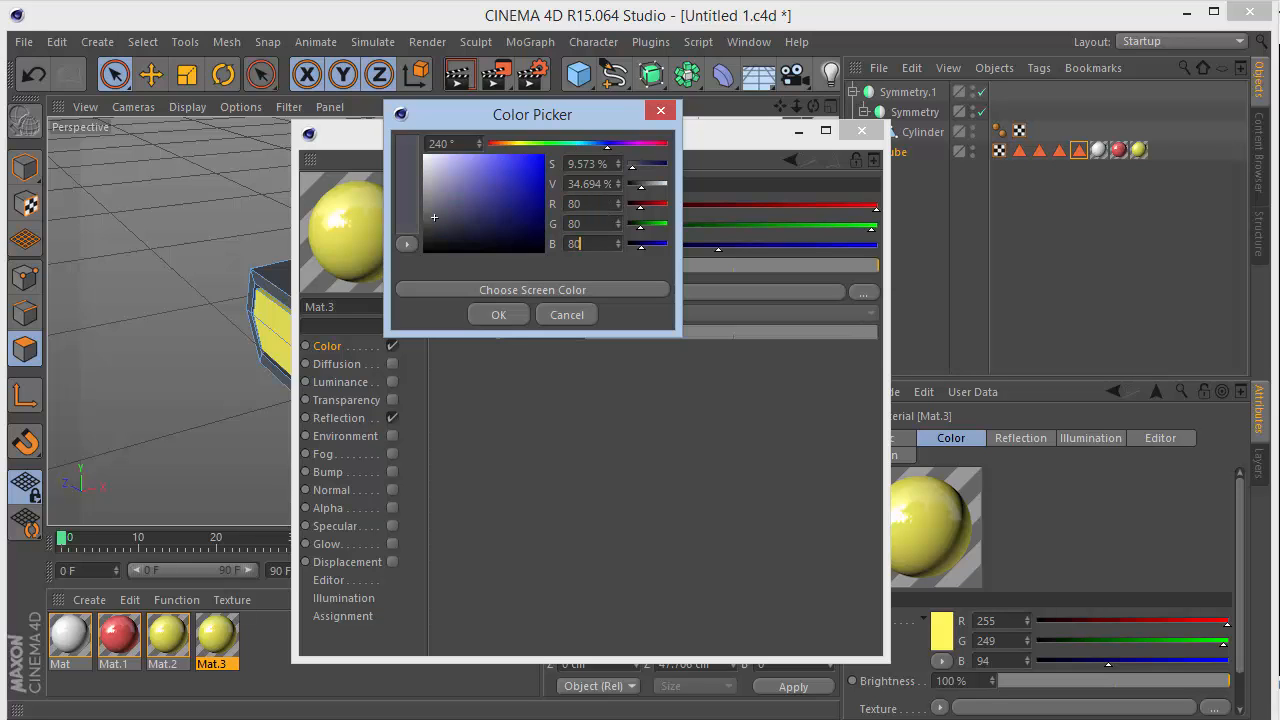
pyautogui.press('Return')
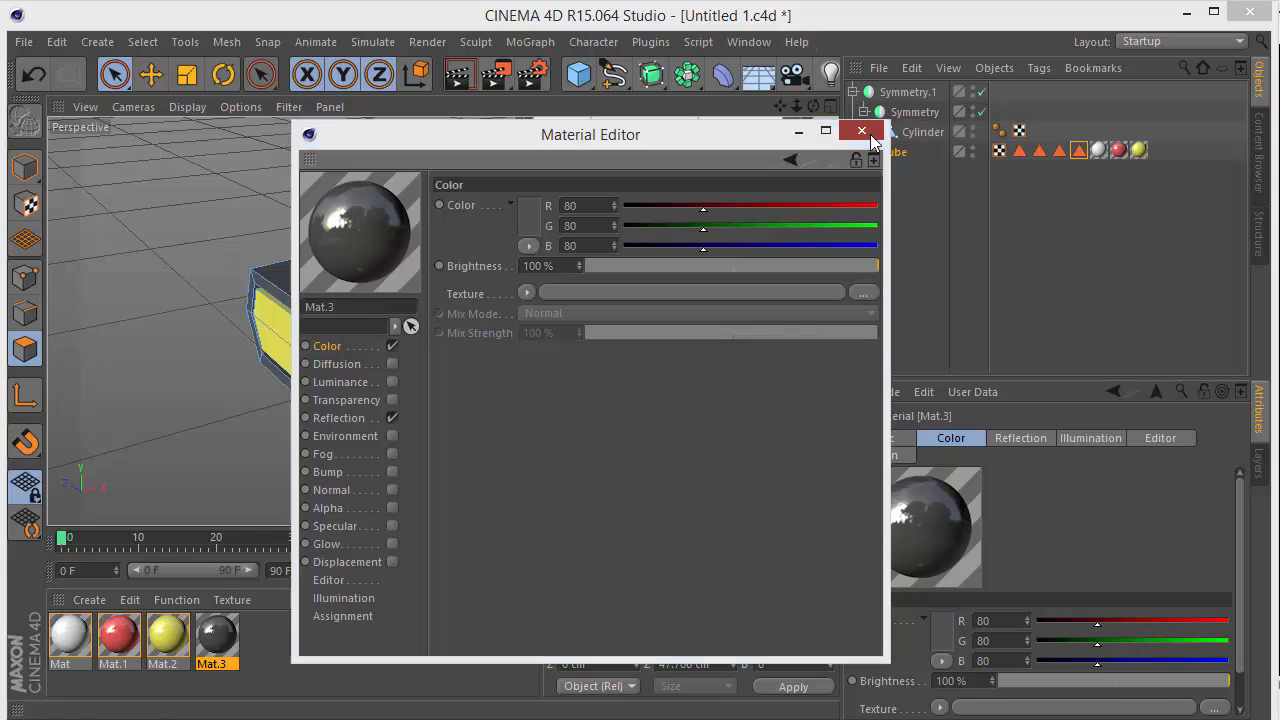
pyautogui.click(861, 131)
# Apply the dark grey material to the Cube and restrict it to the Front polygon selection
pyautogui.moveTo(897, 153); pyautogui.dragTo(897, 153)
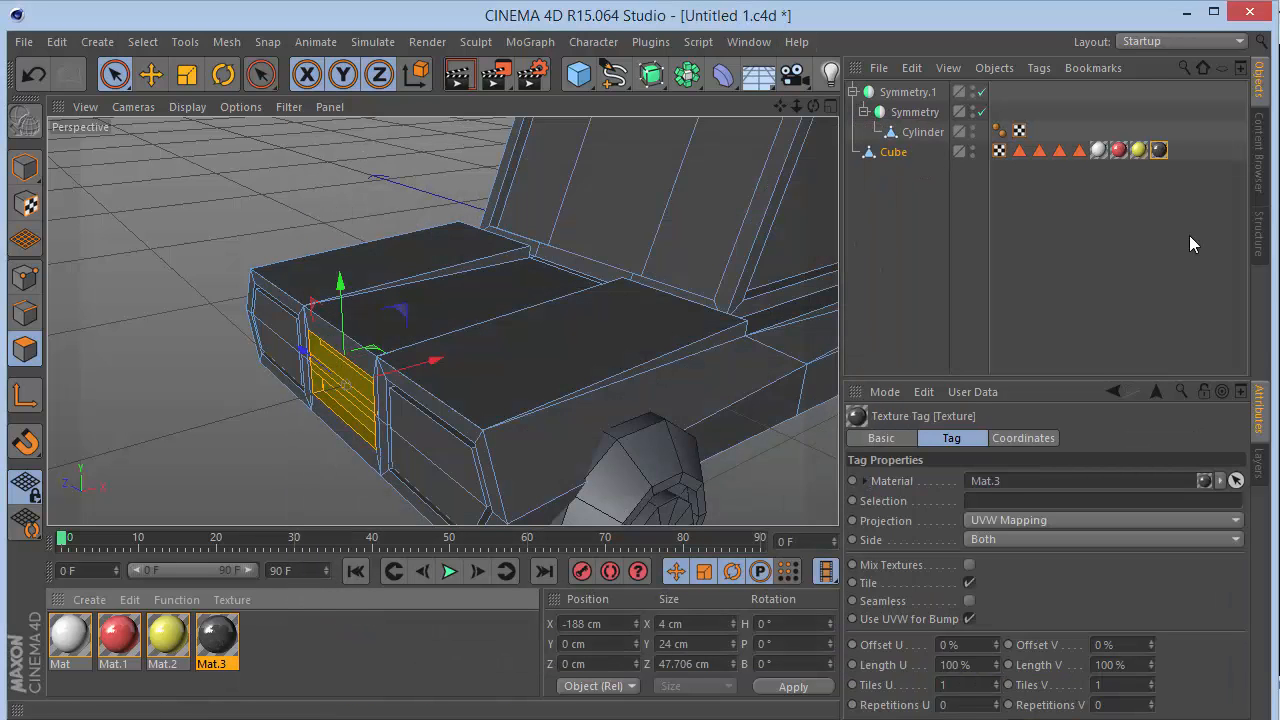
pyautogui.click(1078, 150)
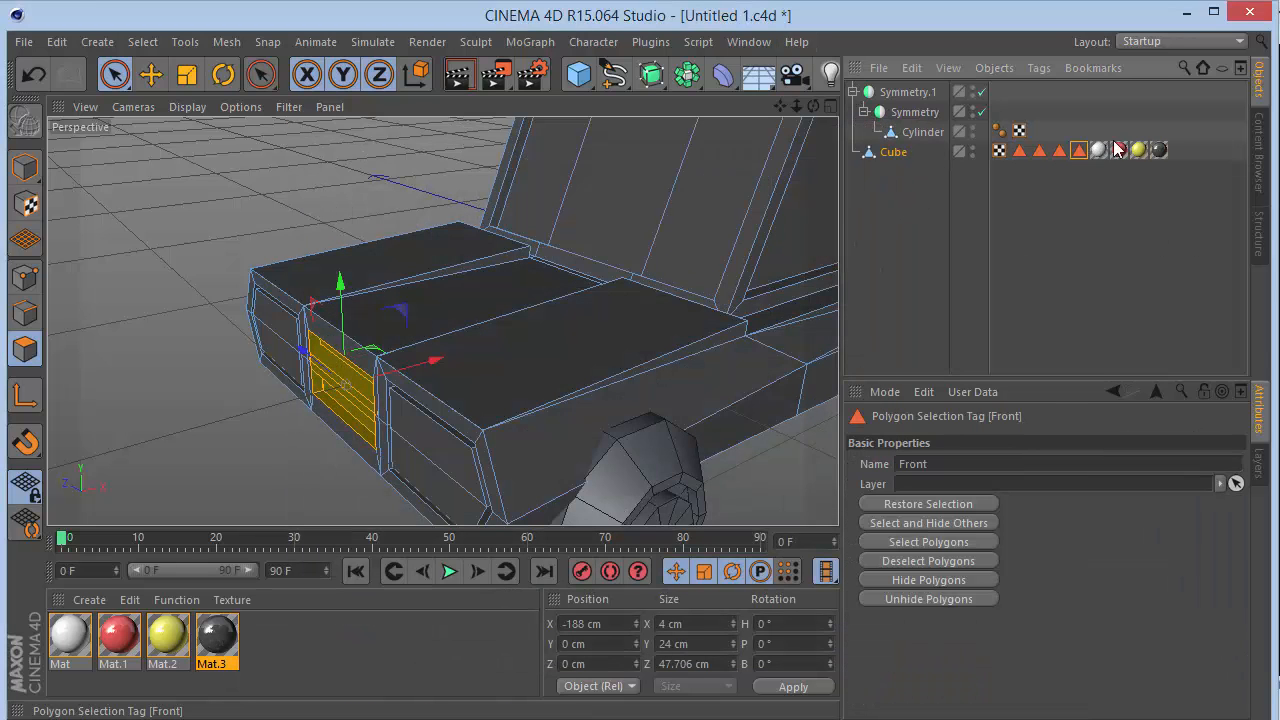
pyautogui.click(1158, 150)
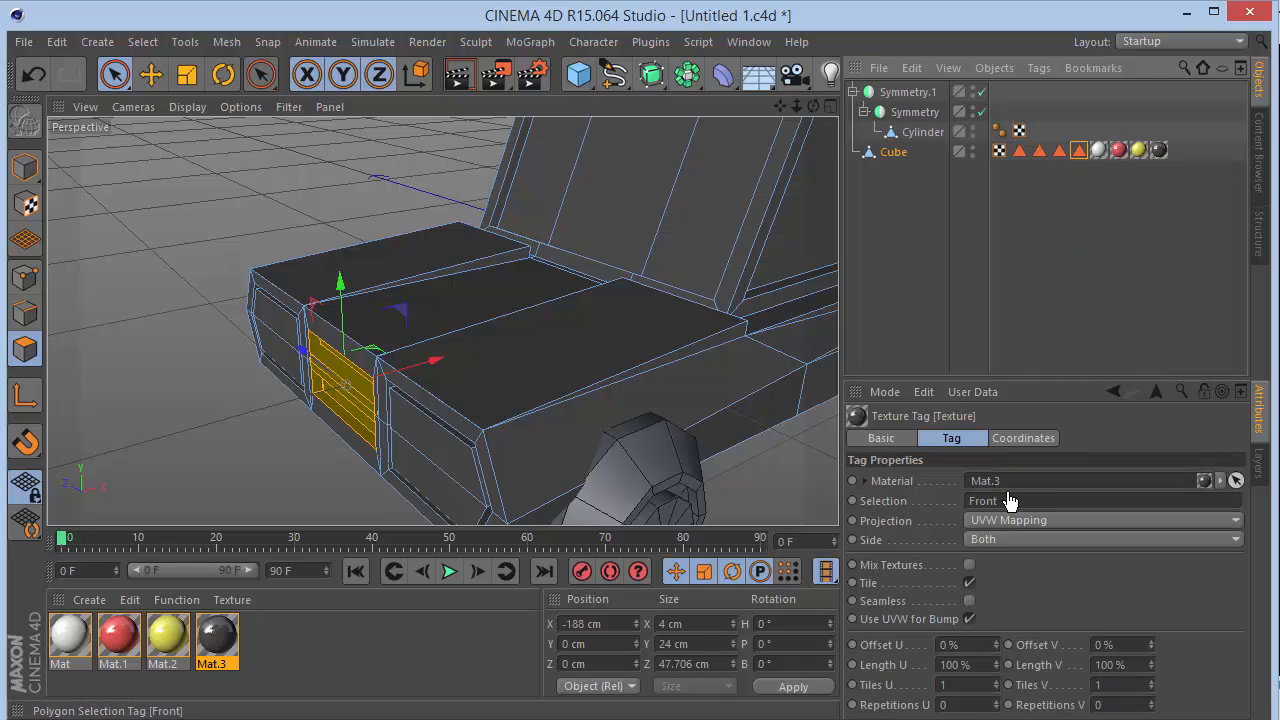
pyautogui.moveTo(998, 507); pyautogui.dragTo(999, 500)
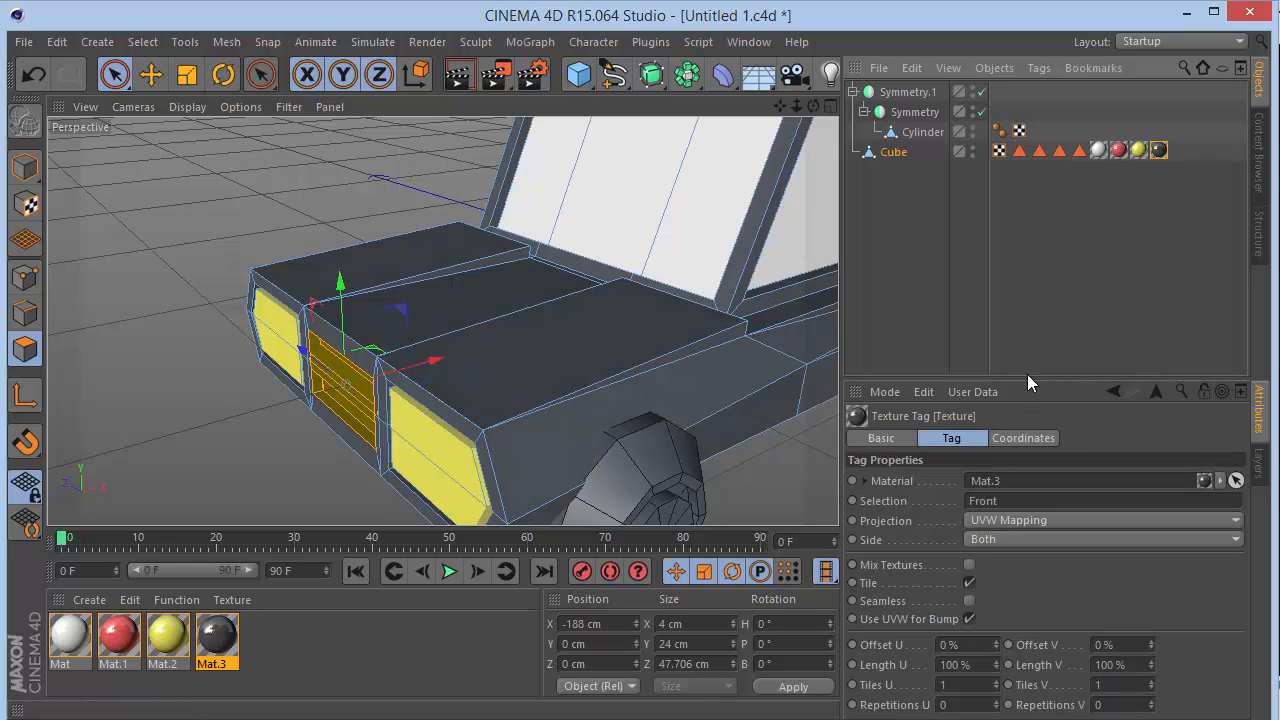
pyautogui.click(975, 310)
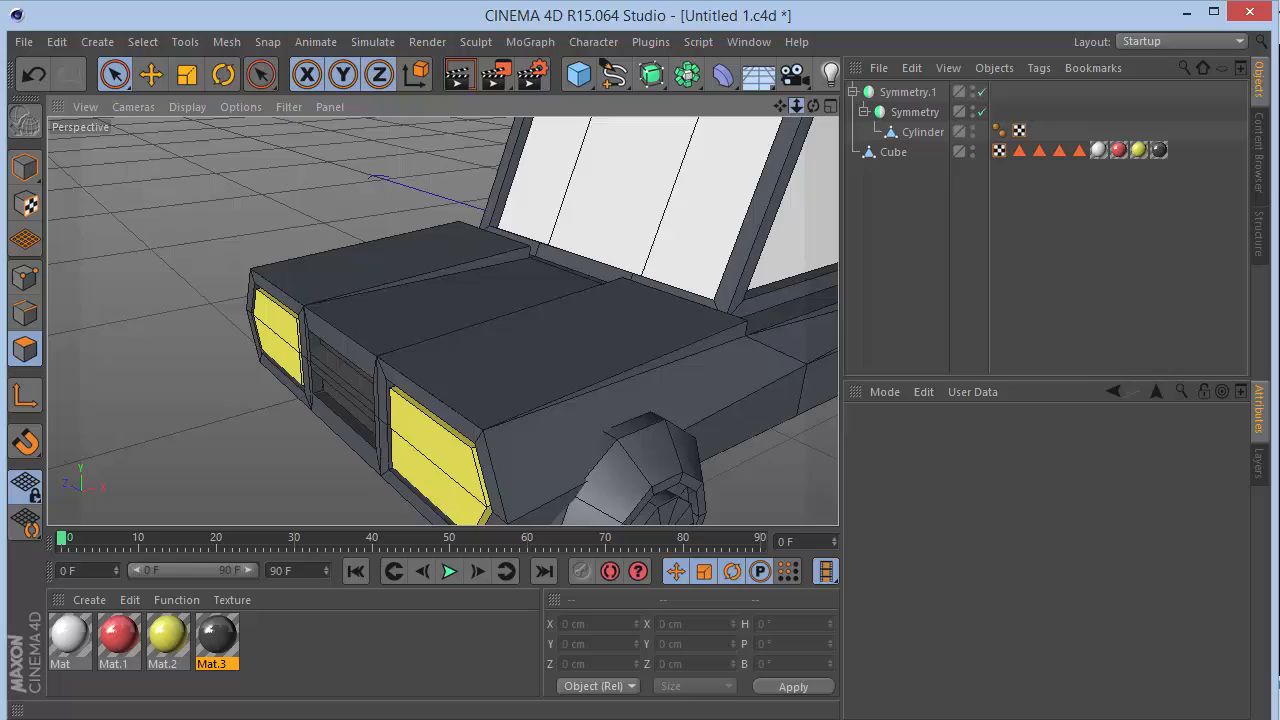
# Select the two narrow side faces along the hood's recessed centre strip and store them as a polygon selection on the Cube
pyautogui.moveTo(797, 106); pyautogui.dragTo(606, 171)
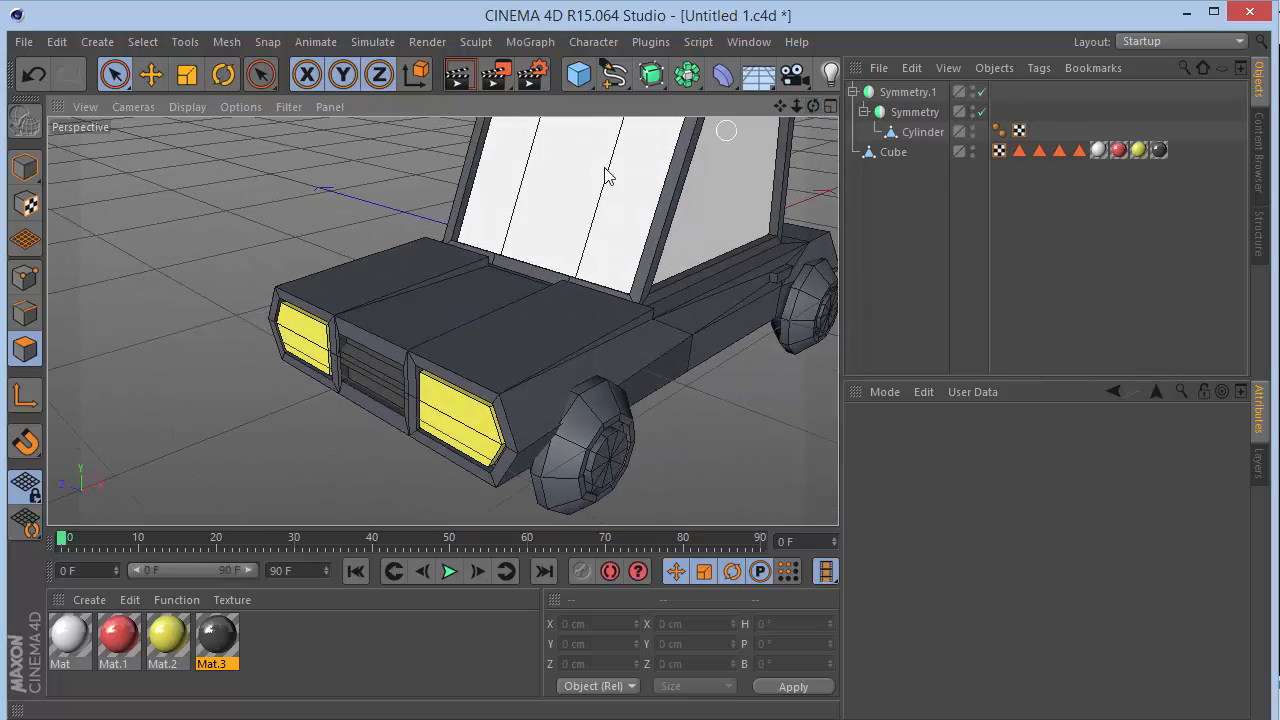
pyautogui.scroll(5, 436, 260)
pyautogui.scroll(1, 432, 247)
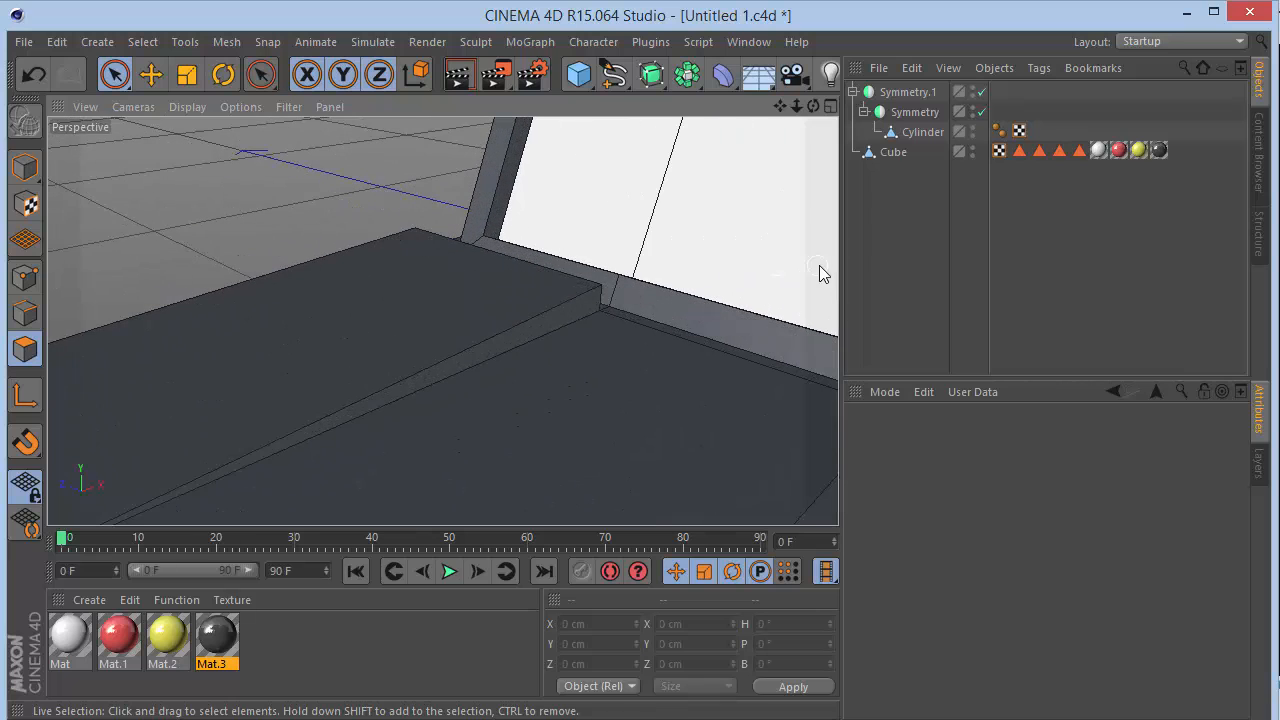
pyautogui.click(895, 152)
pyautogui.click(578, 313)
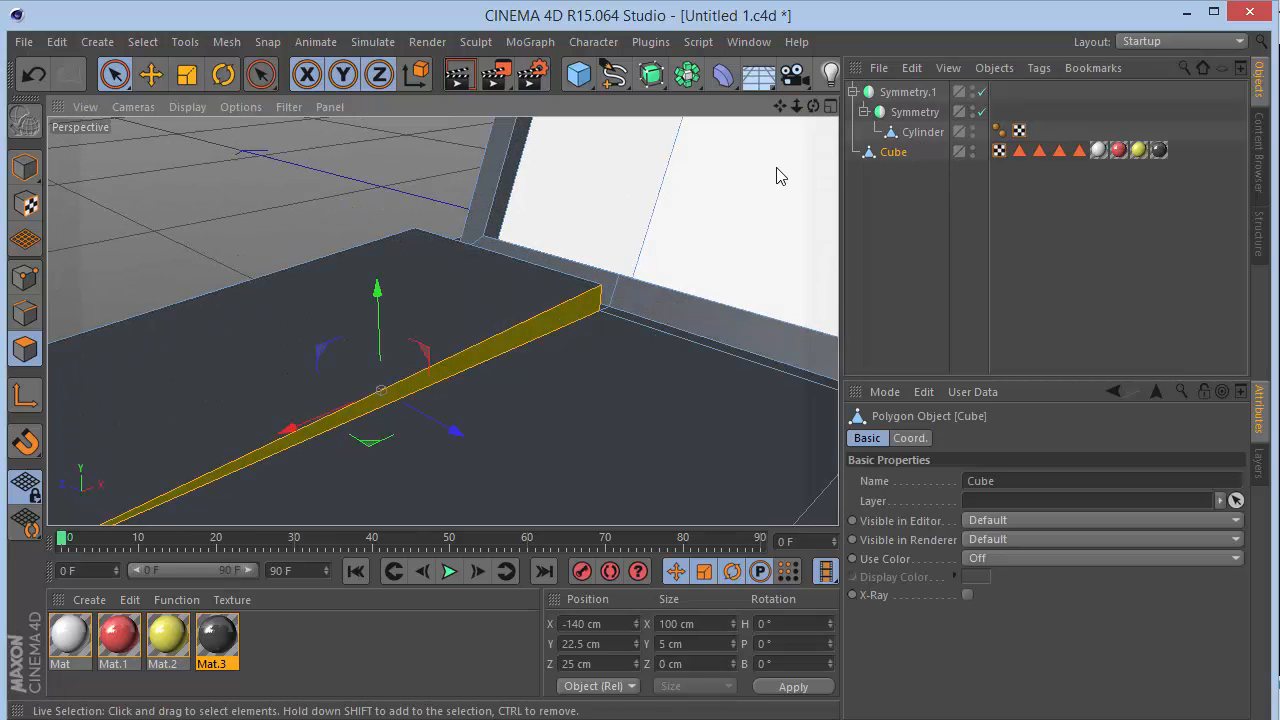
pyautogui.moveTo(813, 105); pyautogui.dragTo(770, 110)
pyautogui.keyDown('alt'); pyautogui.moveTo(441, 320); pyautogui.dragTo(443, 320); pyautogui.keyUp('alt')
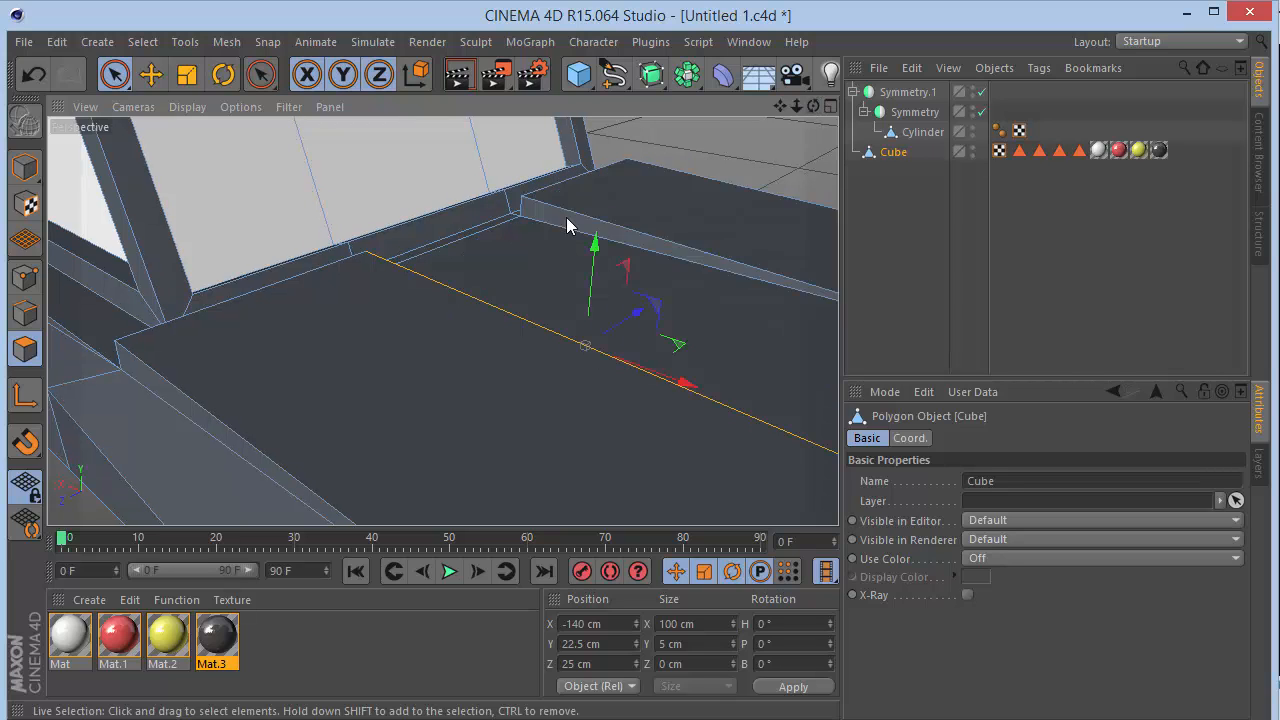
pyautogui.click(620, 206)
pyautogui.press('Delete')
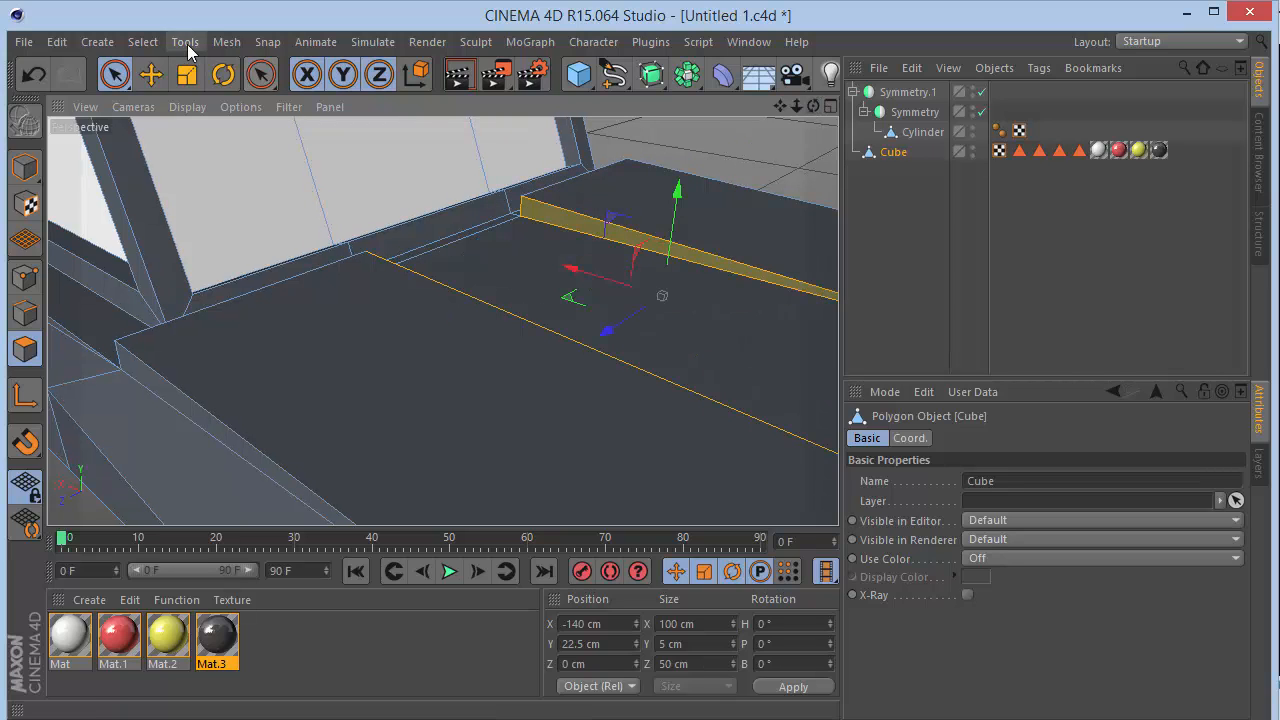
pyautogui.click(142, 41)
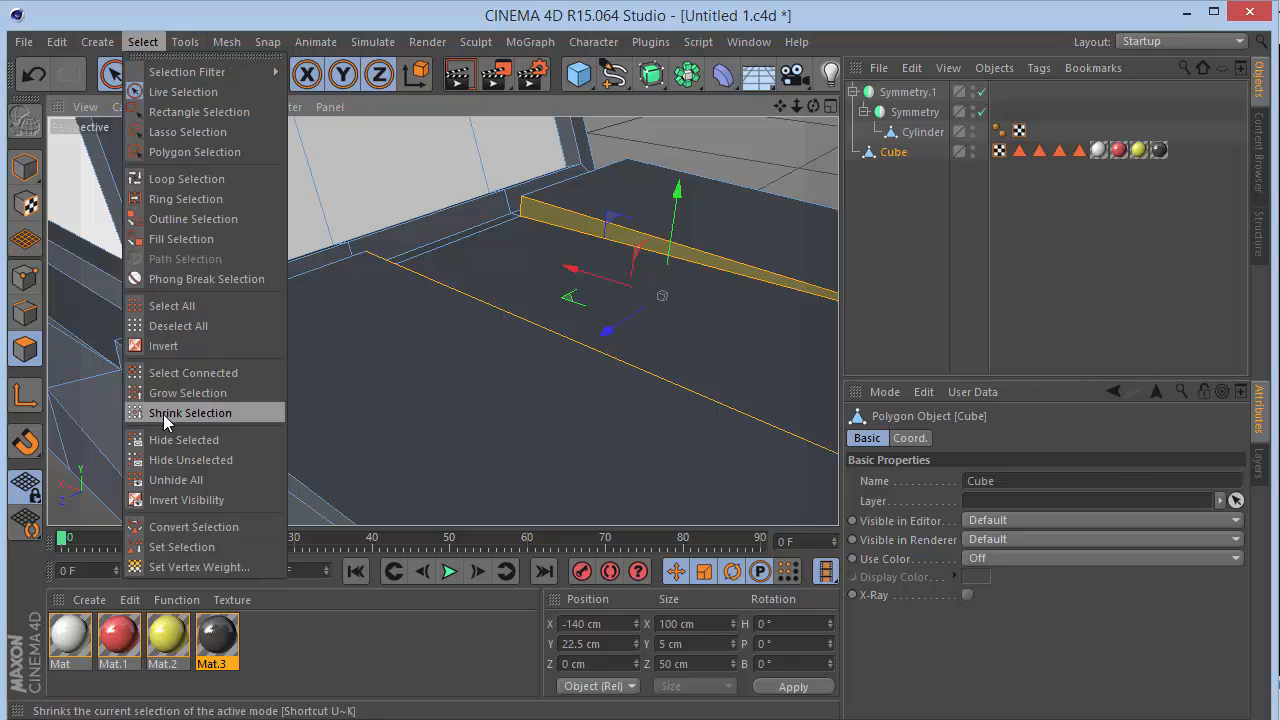
pyautogui.click(166, 547)
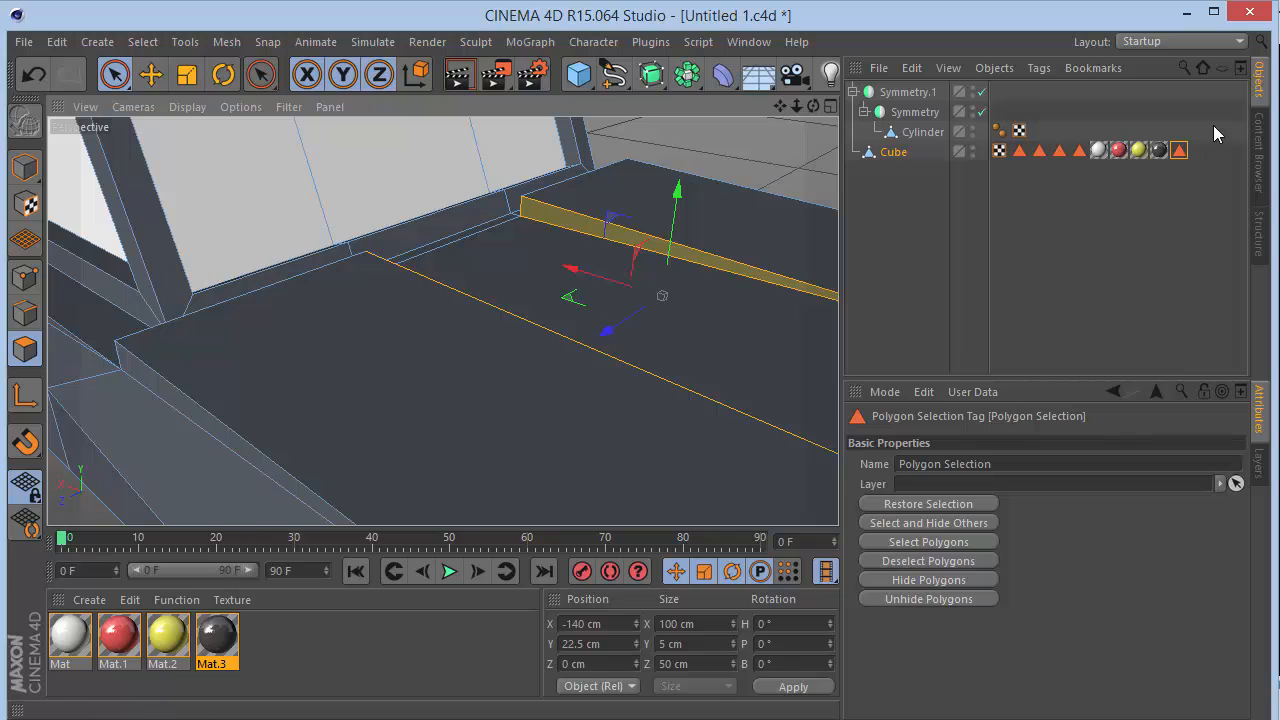
pyautogui.click(443, 463)
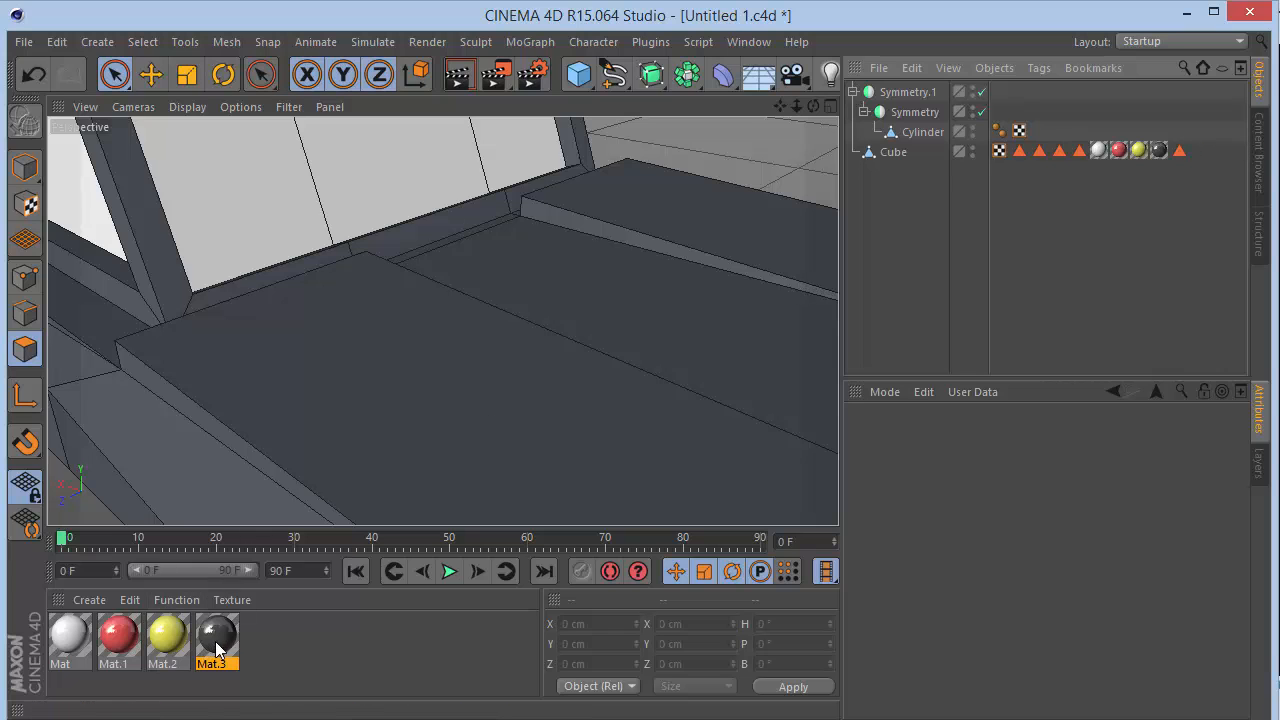
# Apply the dark grey material to the Cube again and restrict it to the hood faces' Polygon Selection
pyautogui.moveTo(217, 640); pyautogui.dragTo(1058, 164)
pyautogui.moveTo(897, 160); pyautogui.dragTo(1020, 503)
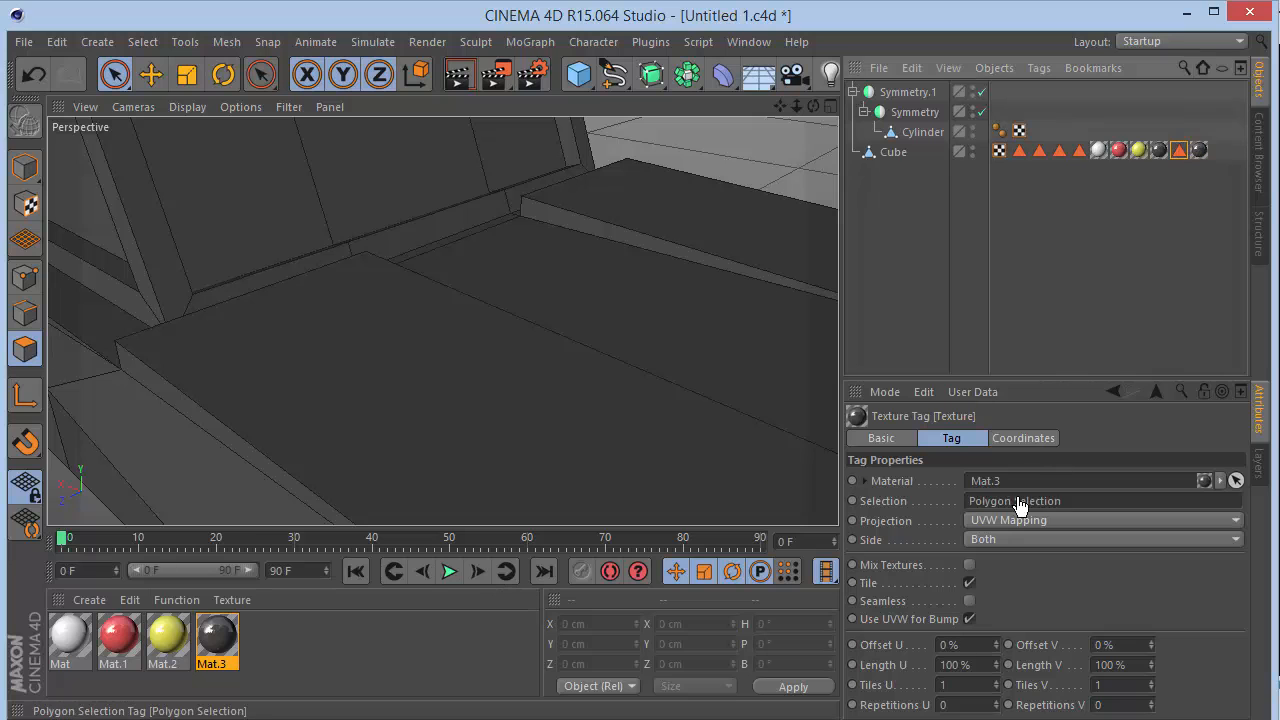
pyautogui.click(966, 333)
# Select the outer door handle faces on both sides of the car and store them as a polygon selection named Handles
pyautogui.moveTo(813, 106); pyautogui.dragTo(1232, 112)
pyautogui.click(897, 152)
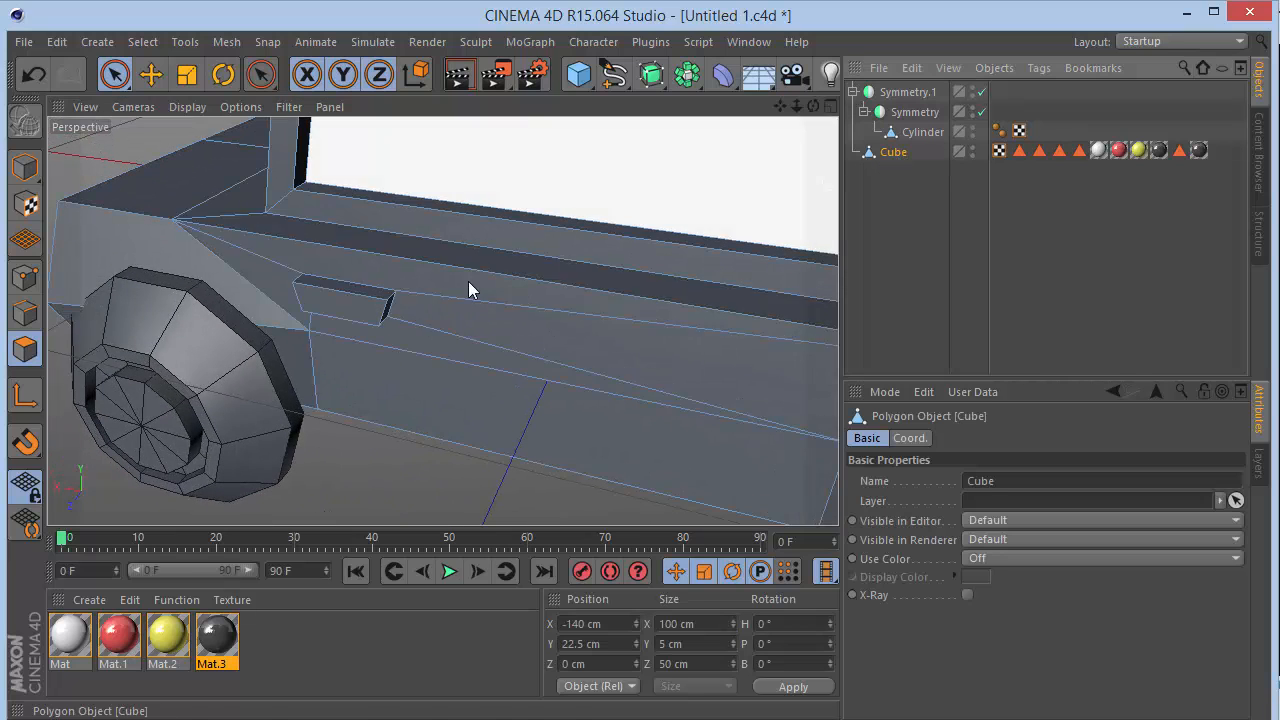
pyautogui.click(342, 300)
pyautogui.moveTo(813, 107); pyautogui.dragTo(767, 40)
pyautogui.scroll(5, 555, 462)
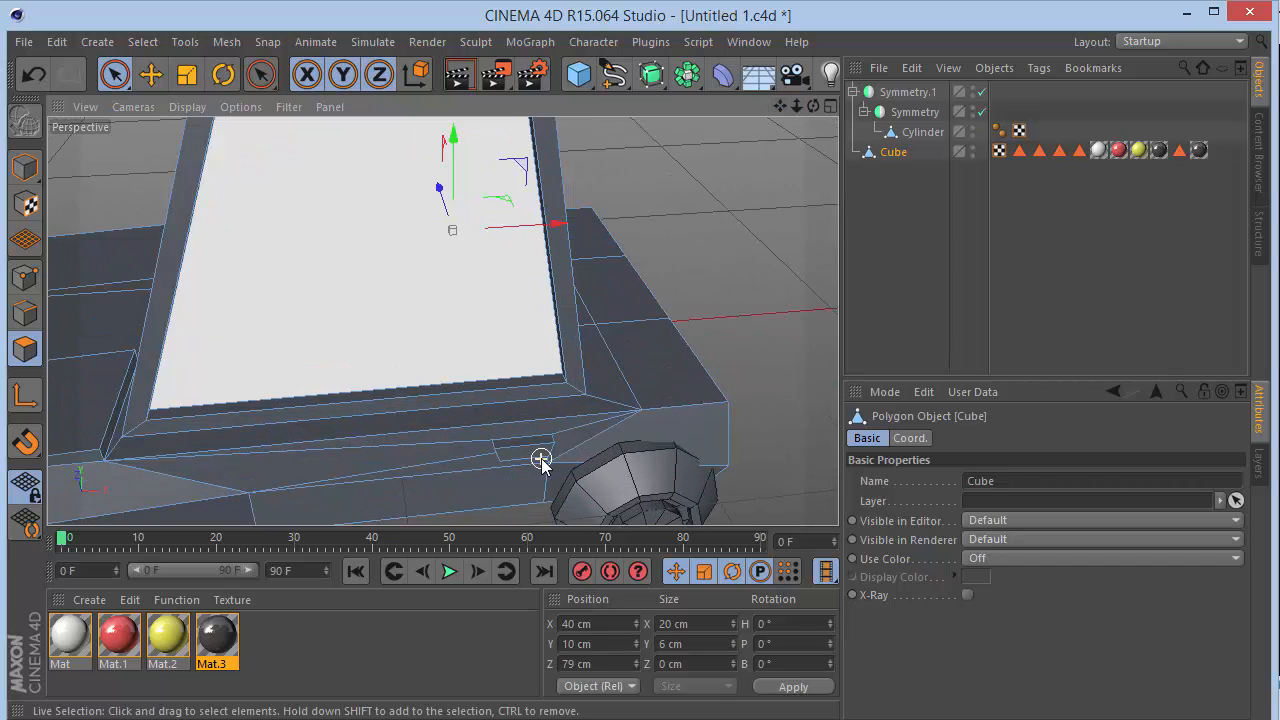
pyautogui.click(534, 449)
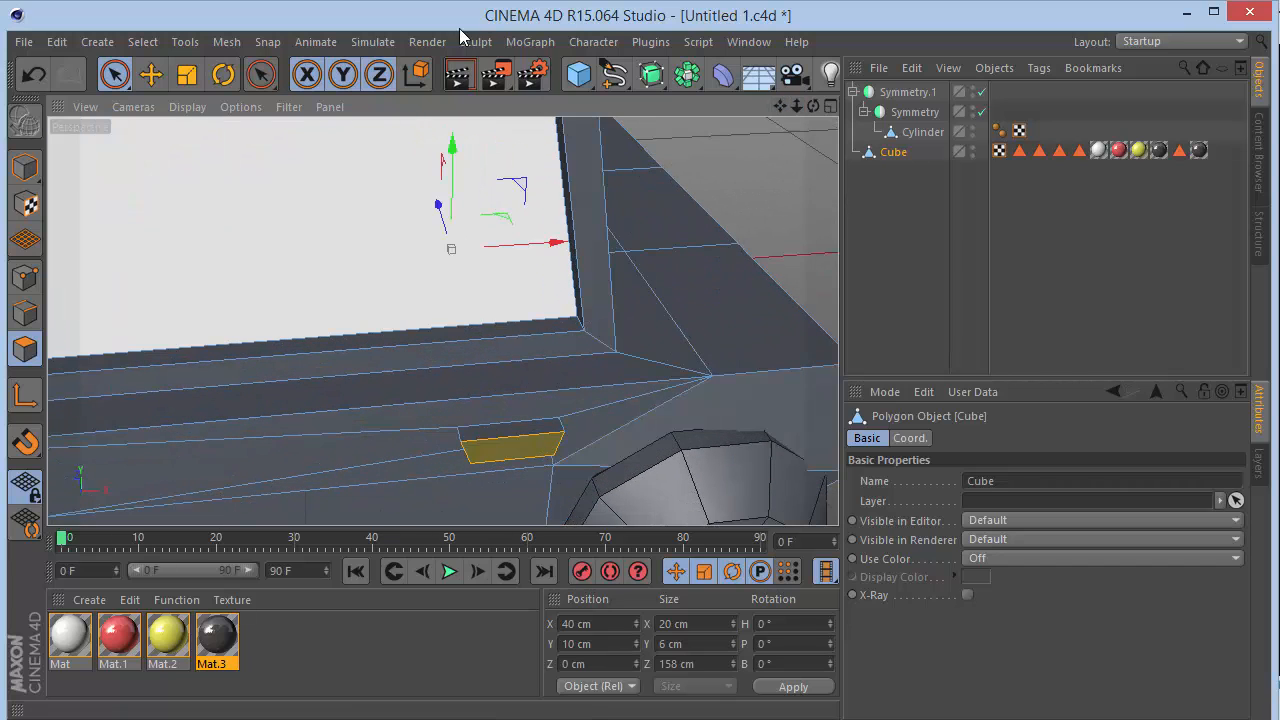
pyautogui.click(148, 42)
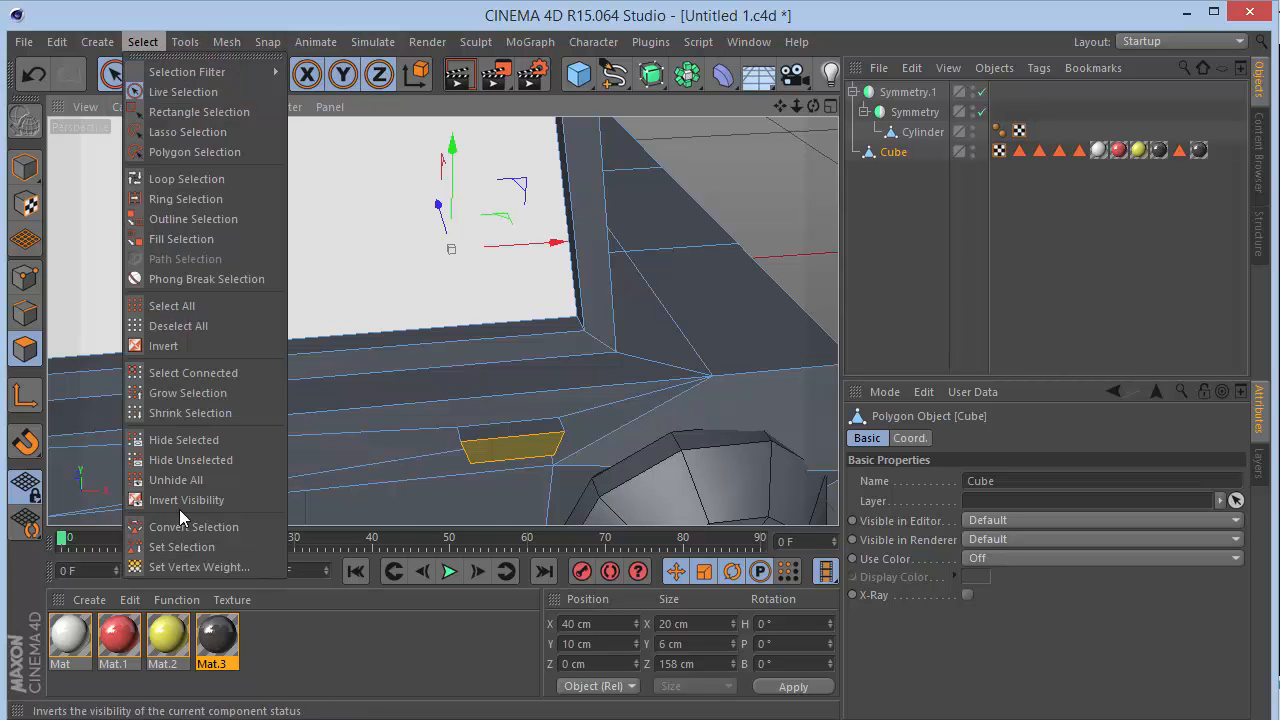
pyautogui.click(180, 546)
pyautogui.moveTo(1020, 465); pyautogui.dragTo(782, 452)
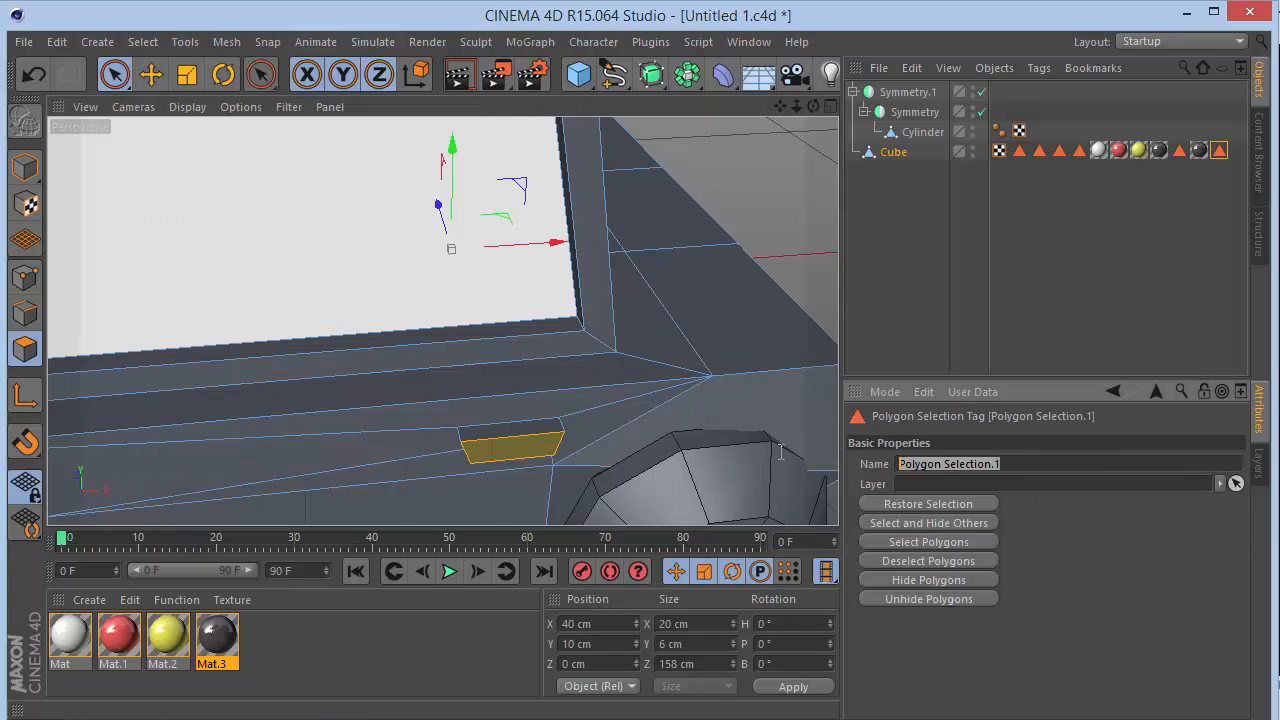
pyautogui.write('Handles')
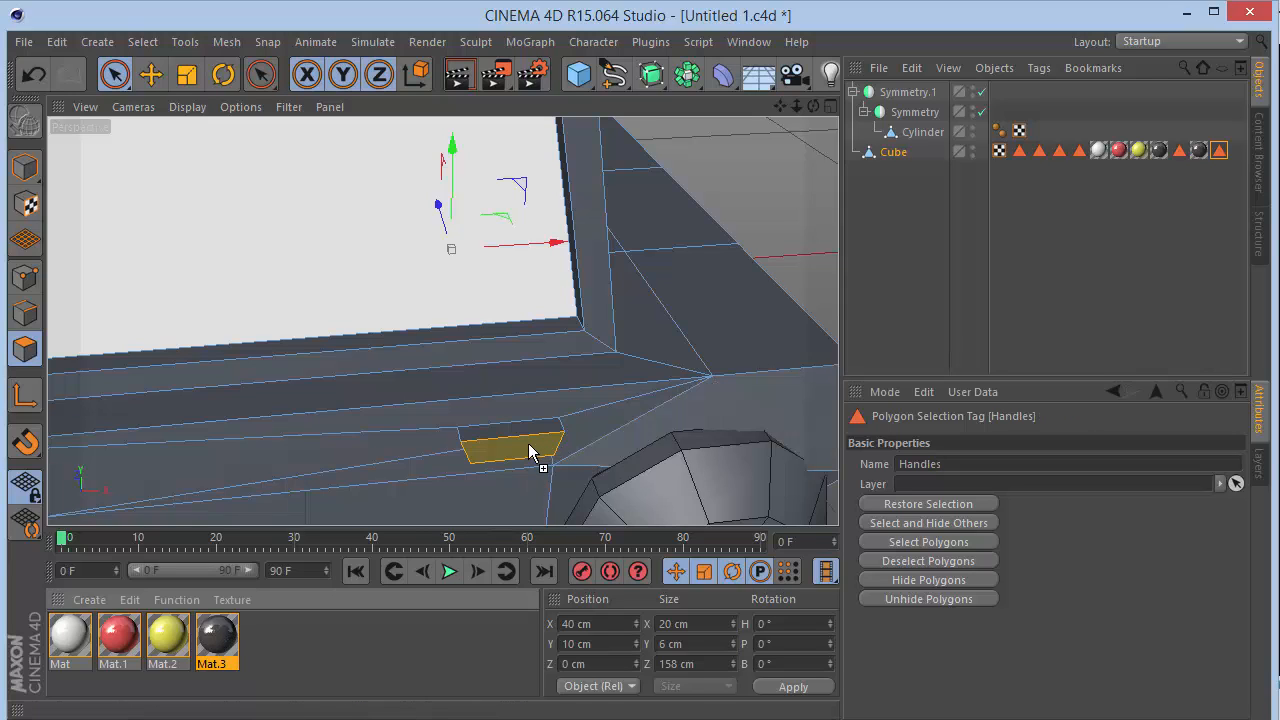
# Apply the dark grey material to the Cube and restrict it to the Handles polygon selection
pyautogui.moveTo(530, 452); pyautogui.dragTo(530, 452)
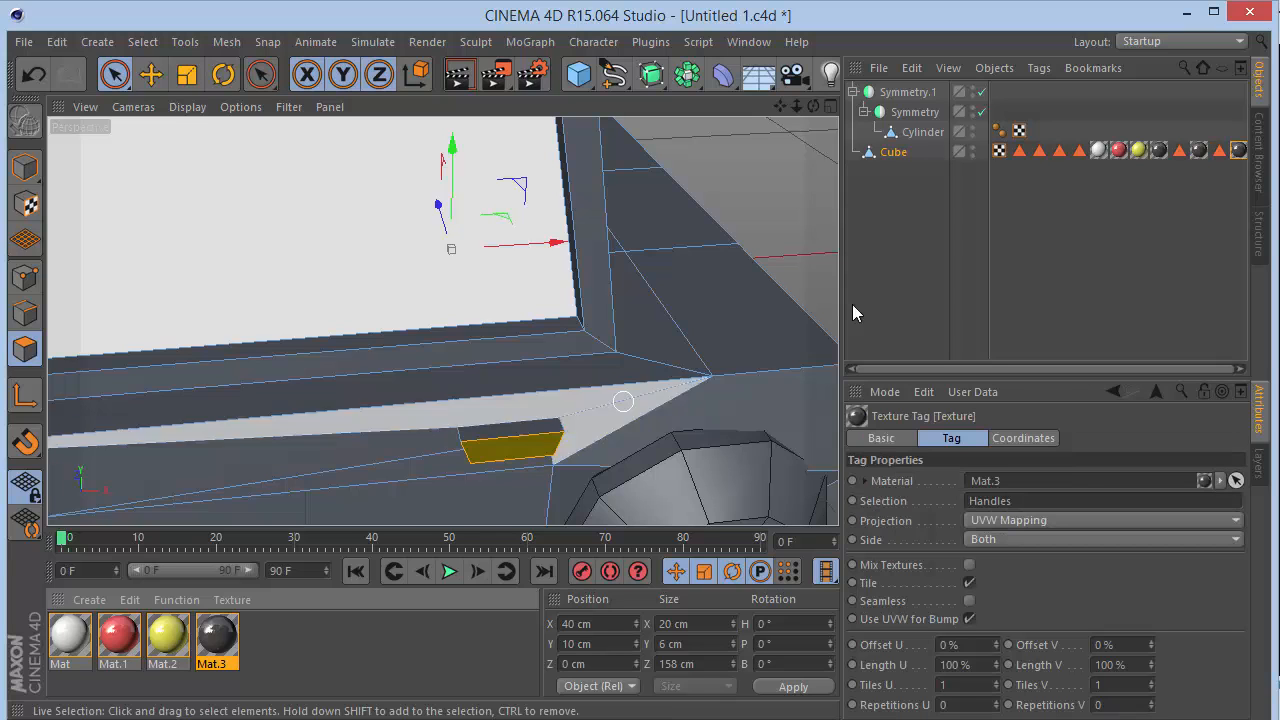
pyautogui.click(1149, 205)
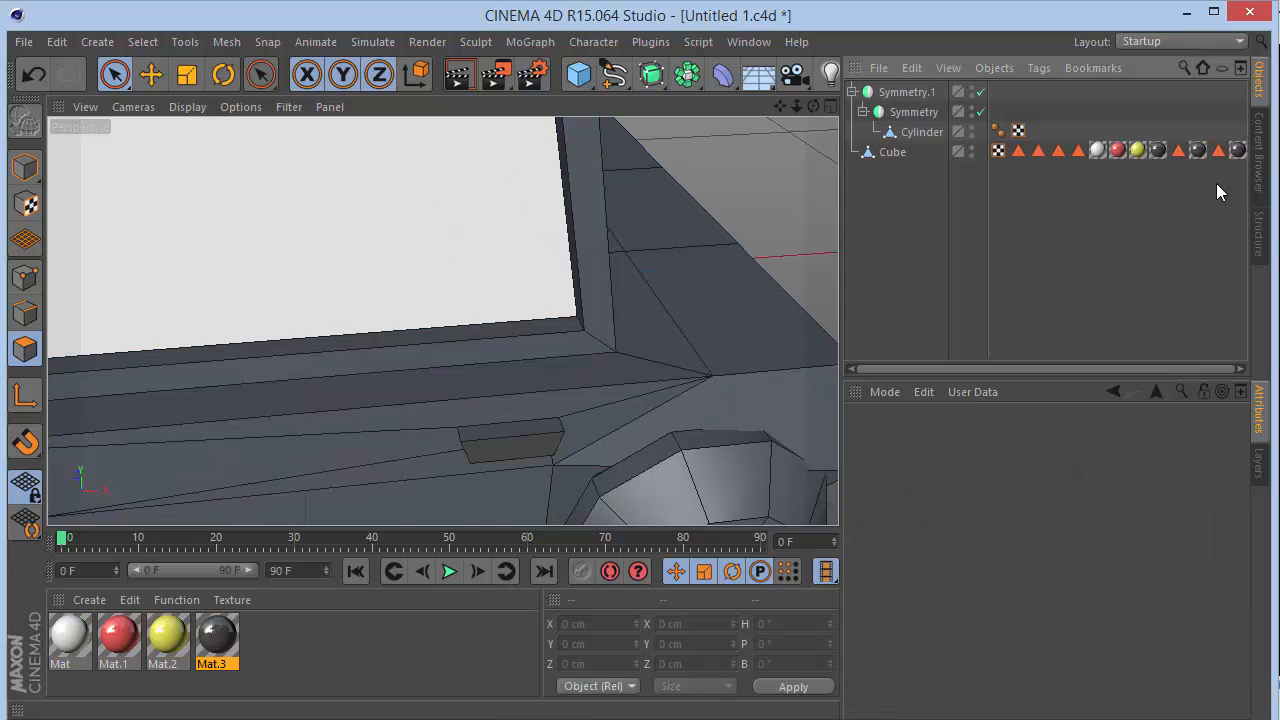
pyautogui.click(1237, 150)
pyautogui.click(1218, 151)
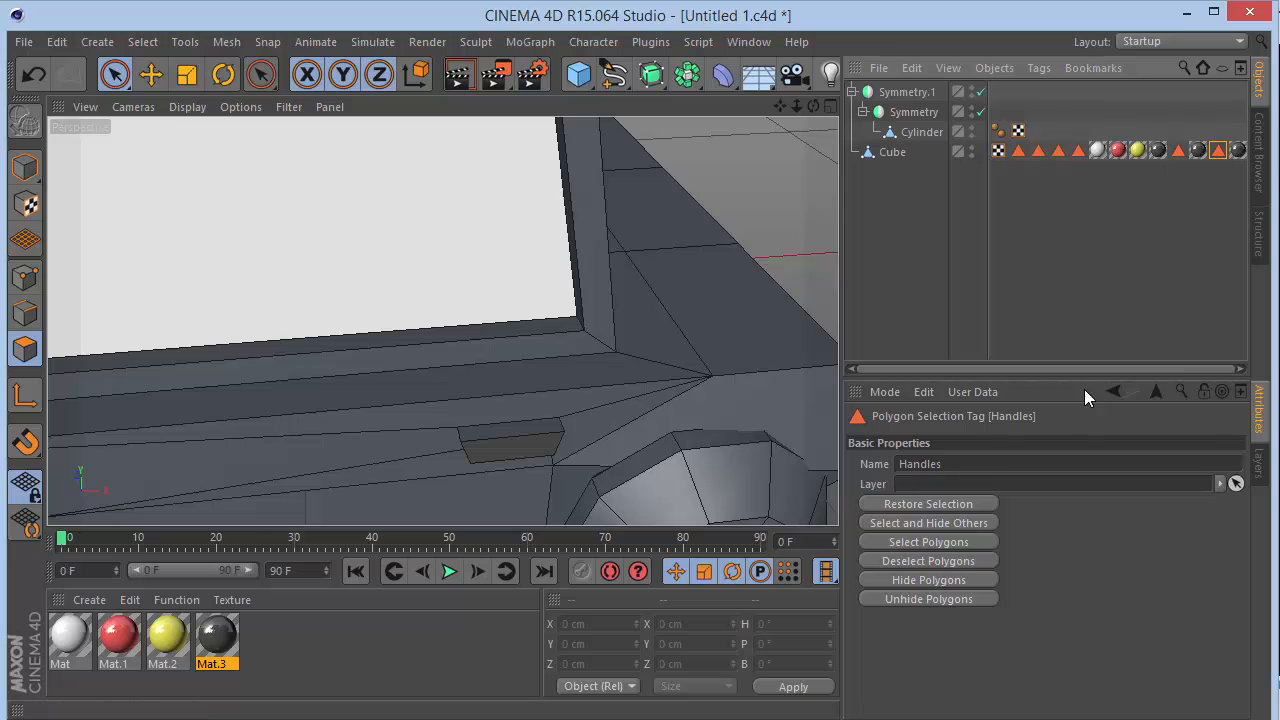
pyautogui.click(1240, 150)
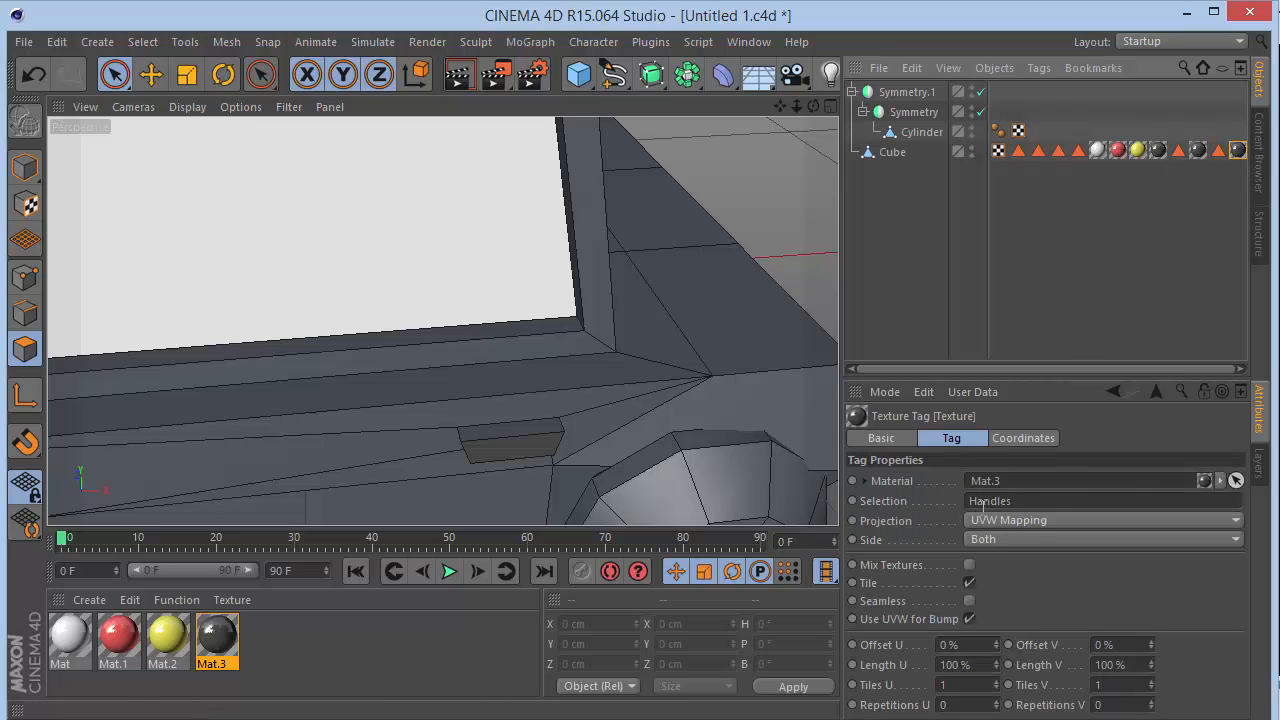
pyautogui.click(993, 322)
# Select the wheel Cylinder's hub faces together with the face loops around them and apply the dark grey material to that selection
pyautogui.moveTo(797, 106)
pyautogui.mouseDown()
pyautogui.moveTo(640, 106)
pyautogui.moveTo(725, 92)
pyautogui.moveTo(635, 68)
pyautogui.moveTo(821, 108)
pyautogui.mouseUp()
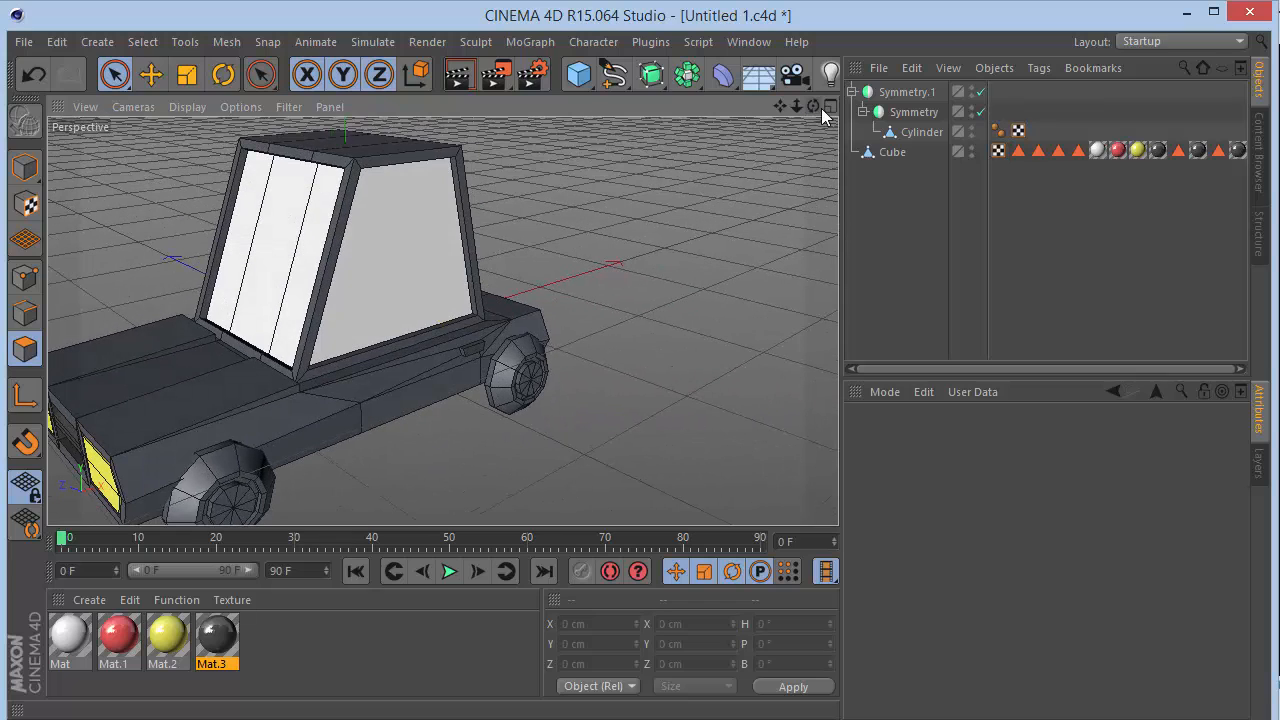
pyautogui.click(921, 131)
pyautogui.moveTo(780, 106); pyautogui.dragTo(1000, 5)
pyautogui.click(500, 360)
pyautogui.scroll(5, 496, 356)
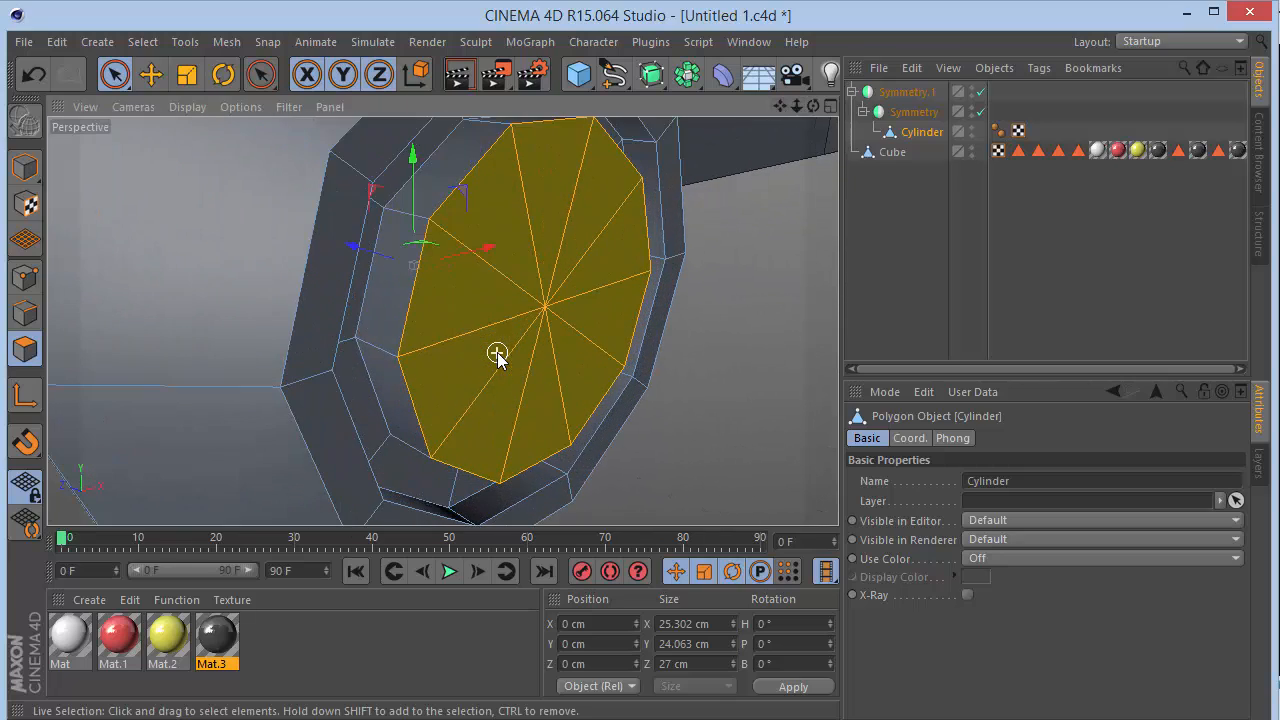
pyautogui.moveTo(807, 107); pyautogui.dragTo(812, 107)
pyautogui.press('u')
pyautogui.press('l')
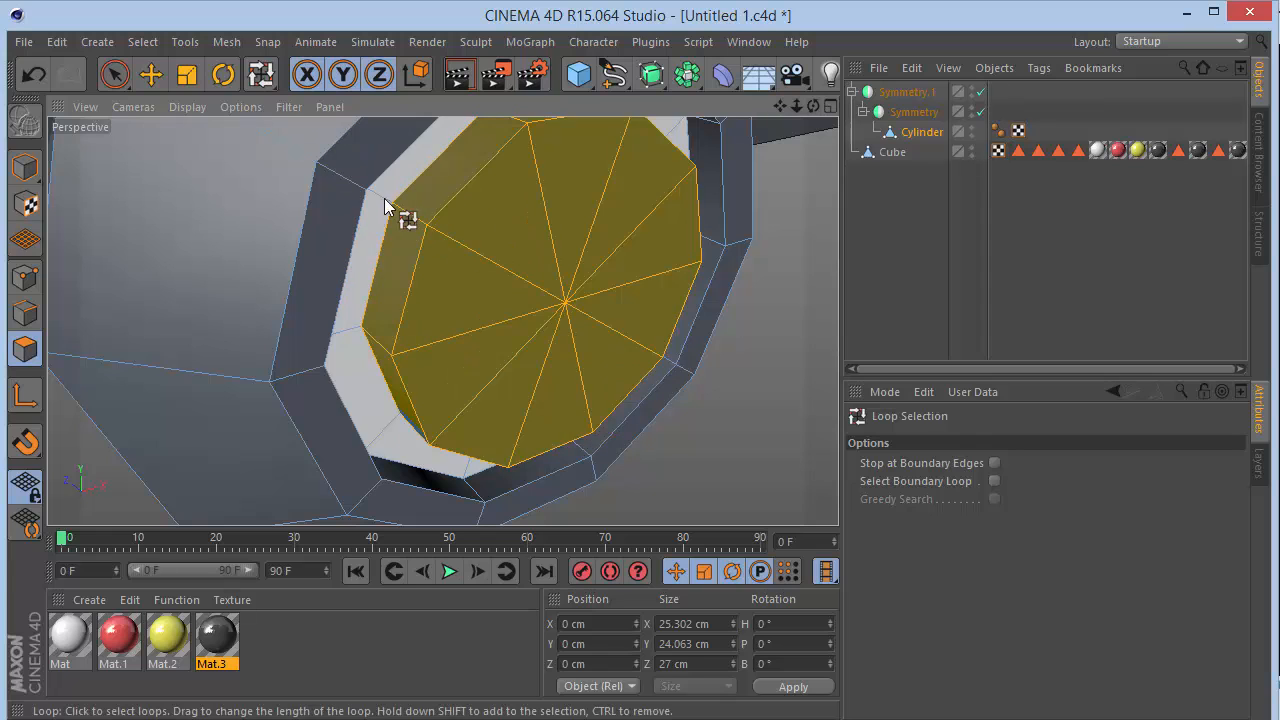
pyautogui.keyDown('shift'); pyautogui.click(384, 198); pyautogui.keyUp('shift')
pyautogui.moveTo(813, 107)
pyautogui.mouseDown()
pyautogui.moveTo(760, 112)
pyautogui.moveTo(805, 108)
pyautogui.mouseUp()
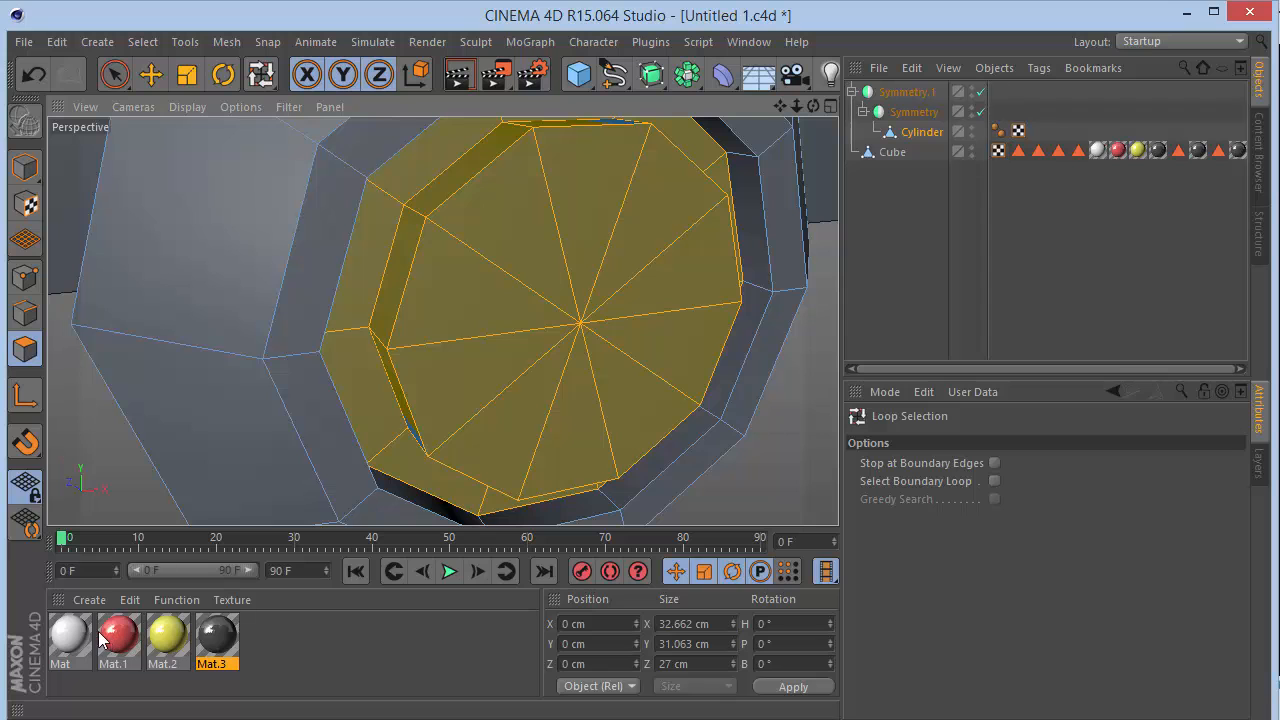
pyautogui.moveTo(217, 636); pyautogui.dragTo(521, 289)
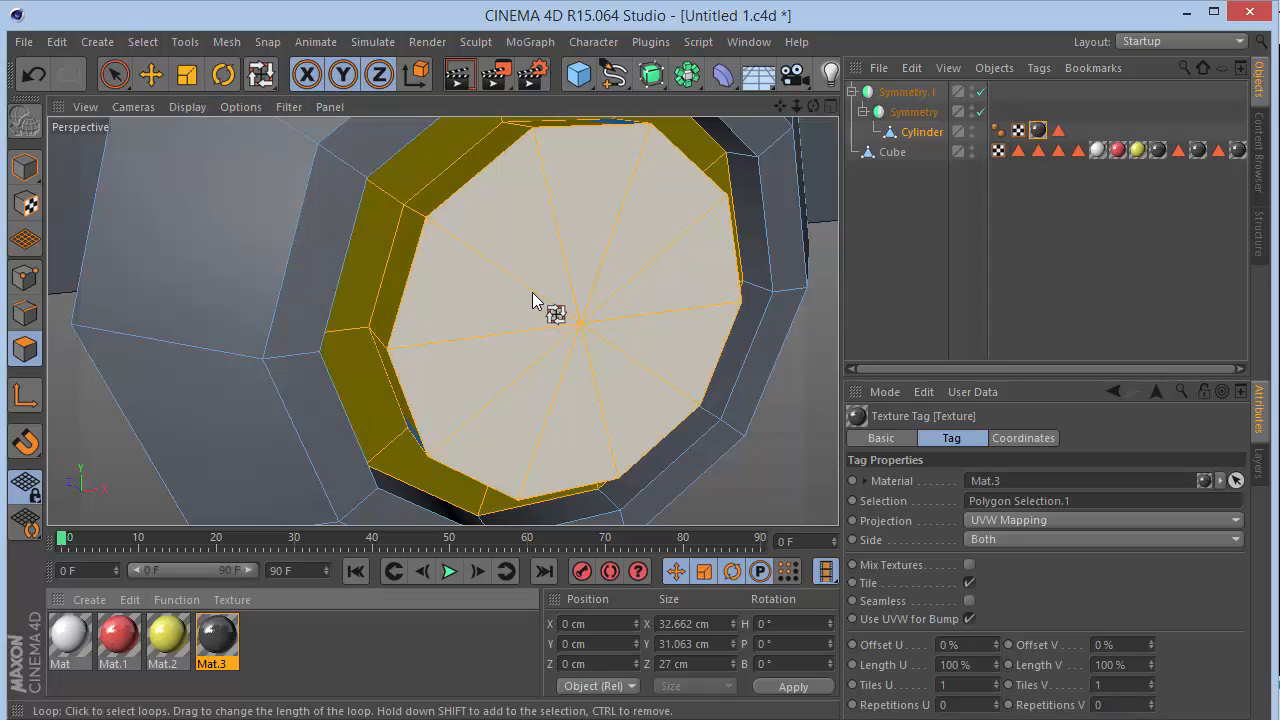
# Duplicate the dark grey material and set the copy's color to black
pyautogui.keyDown('ctrl'); pyautogui.moveTo(224, 645); pyautogui.dragTo(274, 645); pyautogui.keyUp('ctrl')
pyautogui.doubleClick(279, 643)
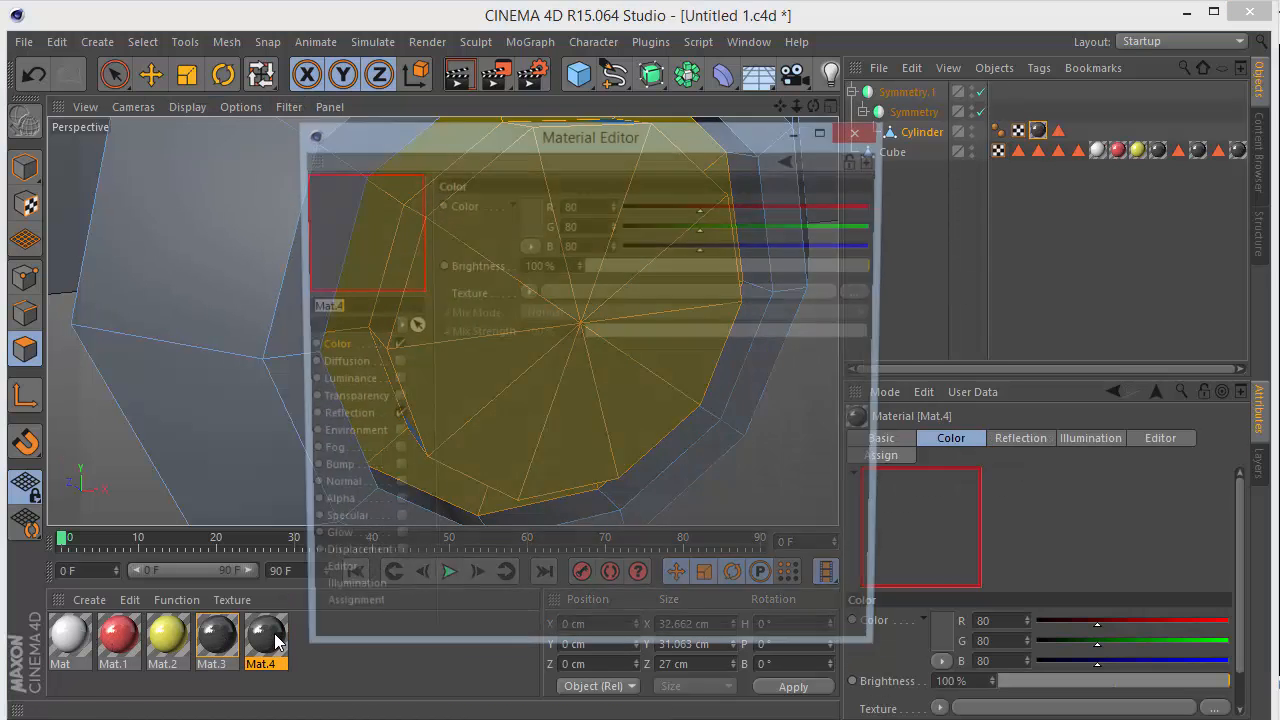
pyautogui.click(527, 219)
pyautogui.moveTo(470, 224); pyautogui.dragTo(358, 321)
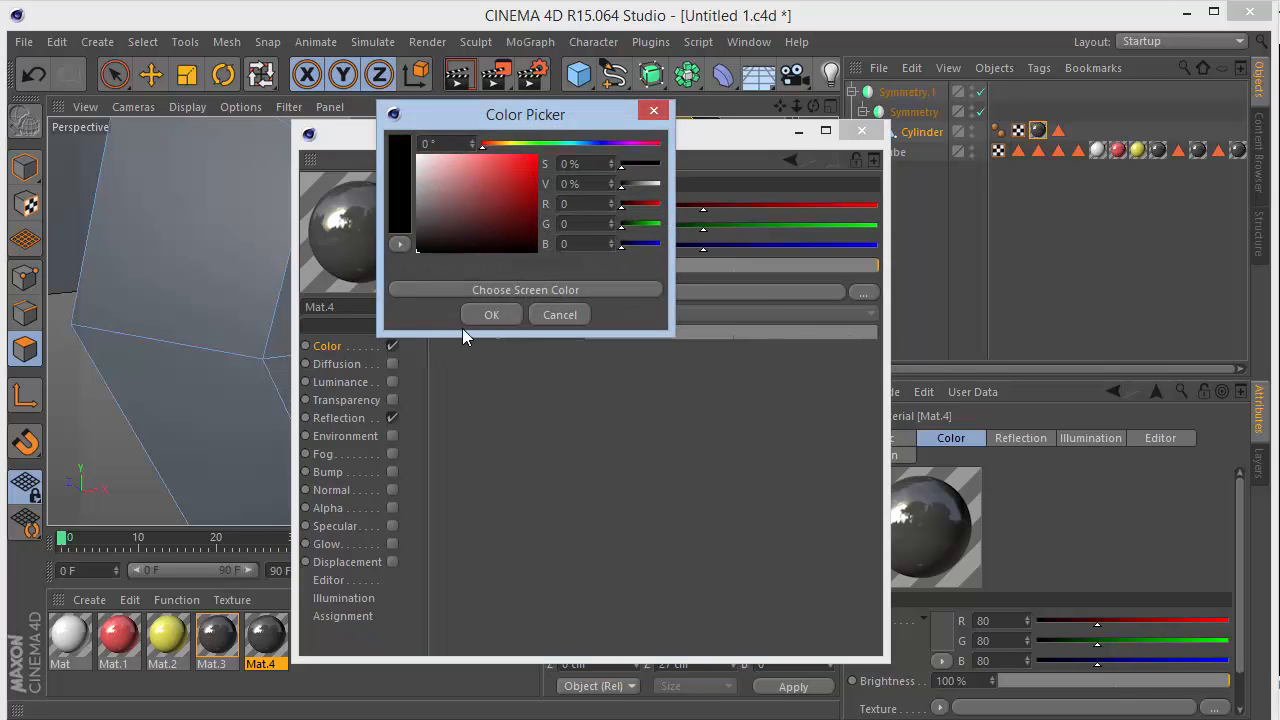
pyautogui.click(488, 315)
pyautogui.click(861, 131)
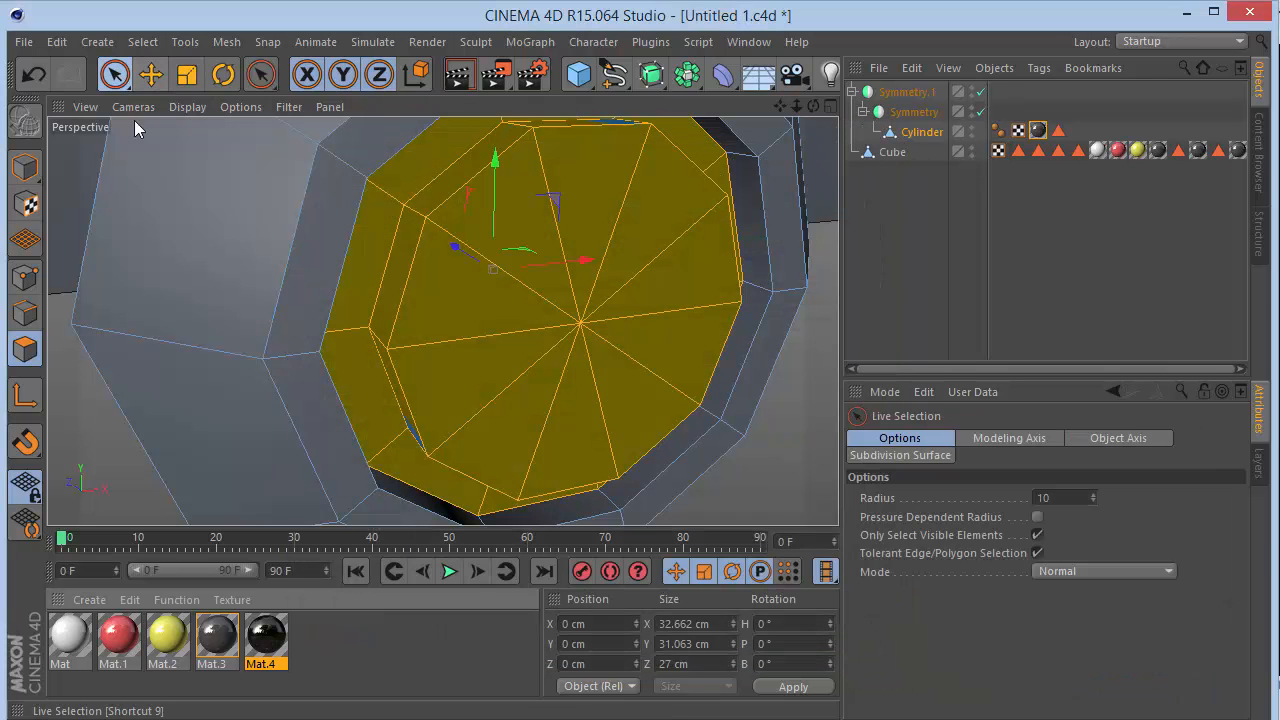
# Apply the black material to the wheel Cylinder and place its texture tag before the dark grey hub material's tag
pyautogui.moveTo(942, 104); pyautogui.dragTo(930, 133)
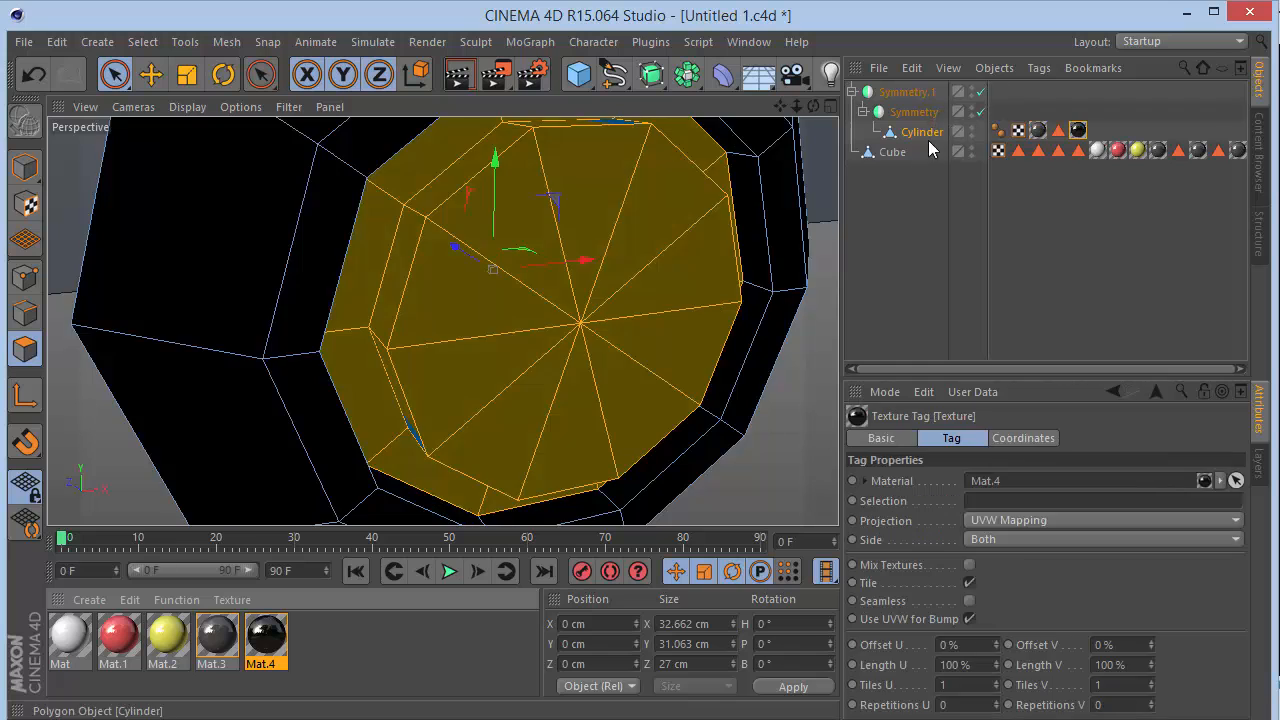
pyautogui.click(913, 263)
pyautogui.moveTo(798, 107); pyautogui.dragTo(443, 321)
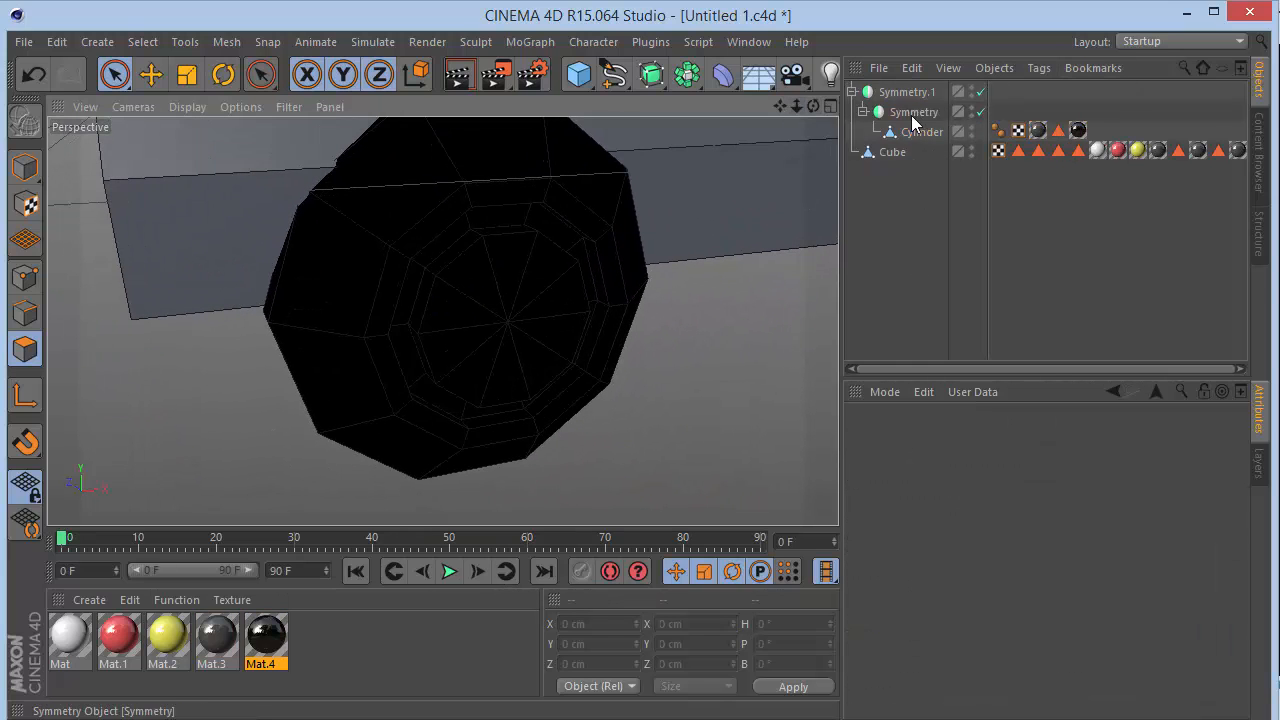
pyautogui.moveTo(810, 106); pyautogui.dragTo(812, 103)
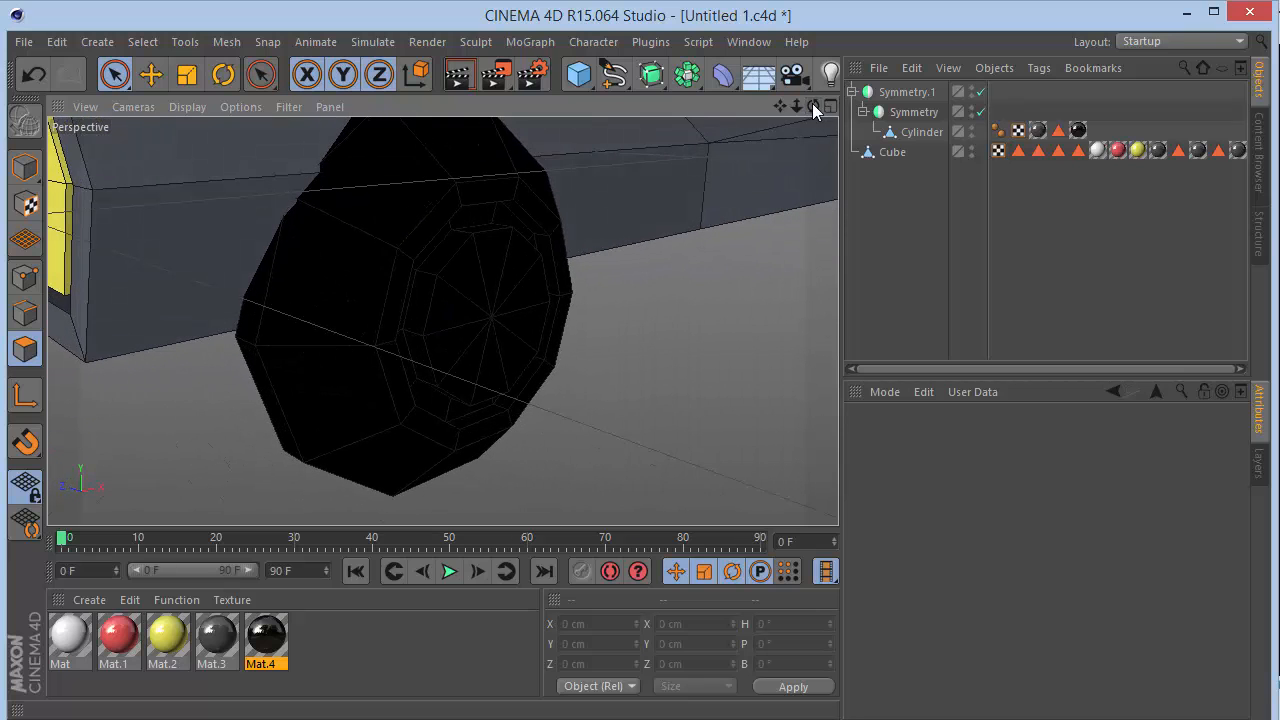
pyautogui.click(1080, 129)
pyautogui.moveTo(1080, 129); pyautogui.dragTo(1040, 134)
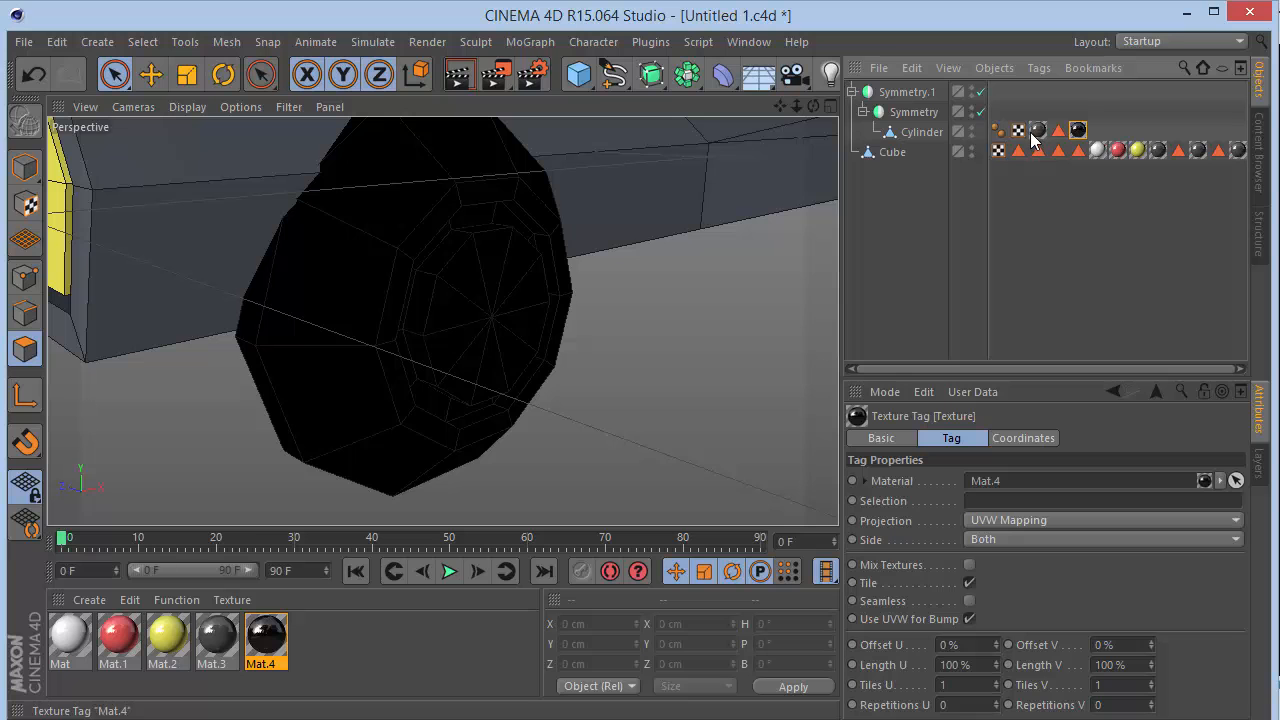
pyautogui.moveTo(813, 106); pyautogui.dragTo(813, 106)
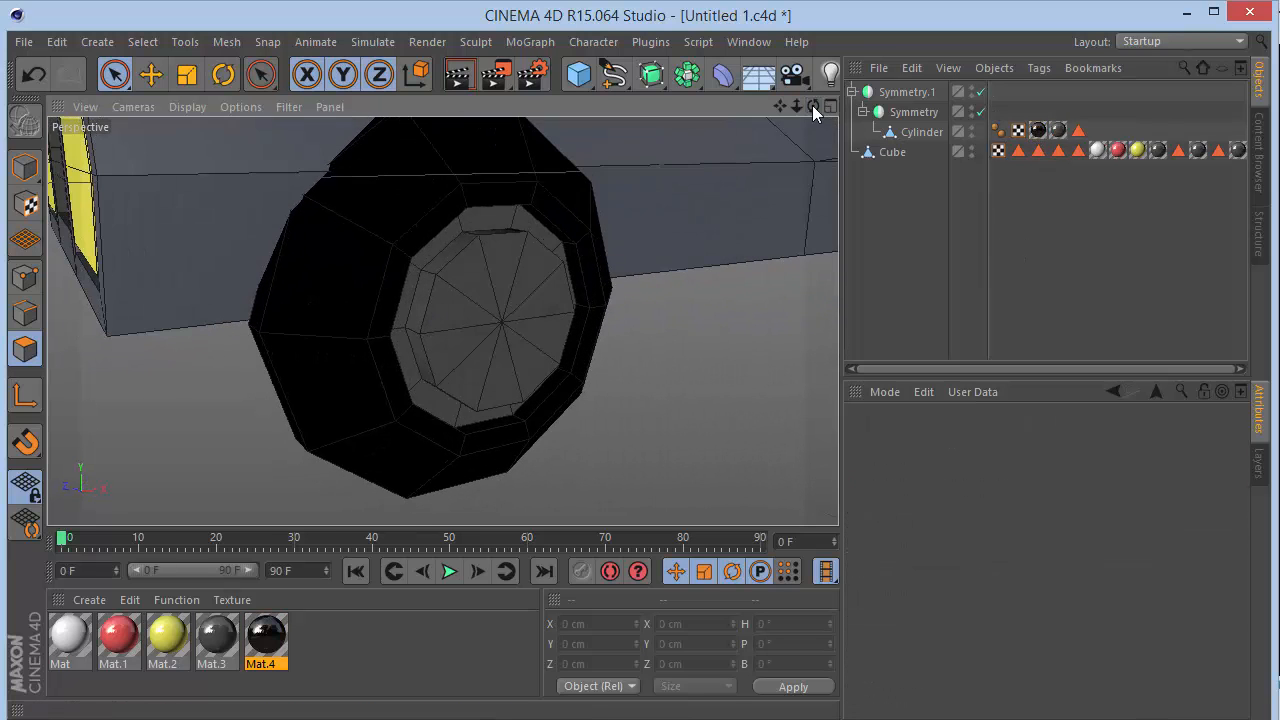
# Delete the Phong tag from the wheel Cylinder
pyautogui.click(997, 130)
pyautogui.press('Delete')
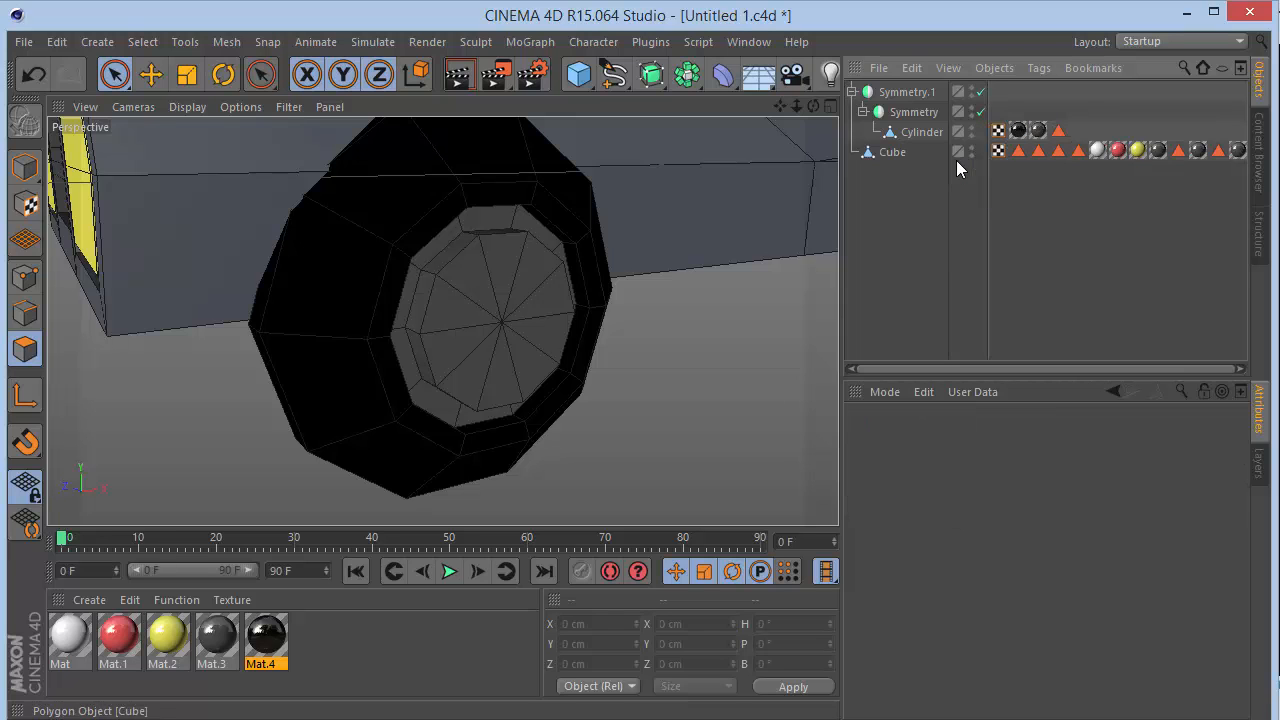
pyautogui.moveTo(797, 108); pyautogui.dragTo(797, 108)
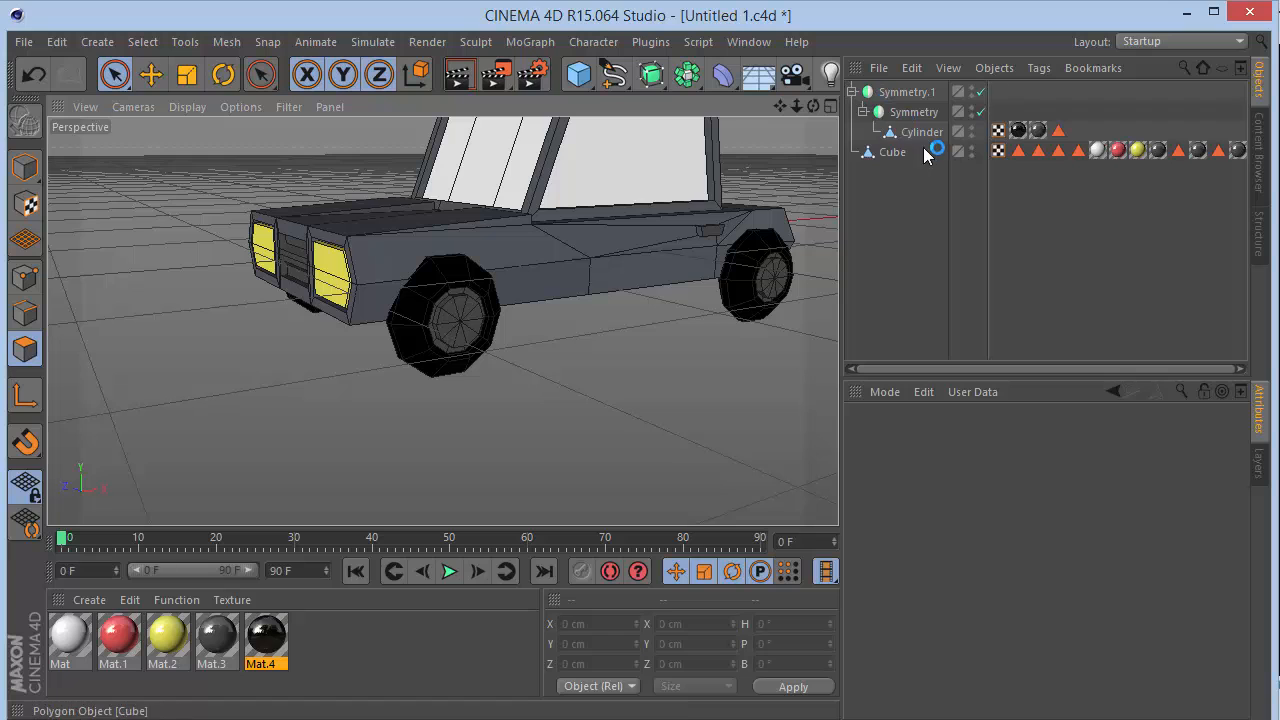
pyautogui.moveTo(920, 120); pyautogui.dragTo(918, 157)
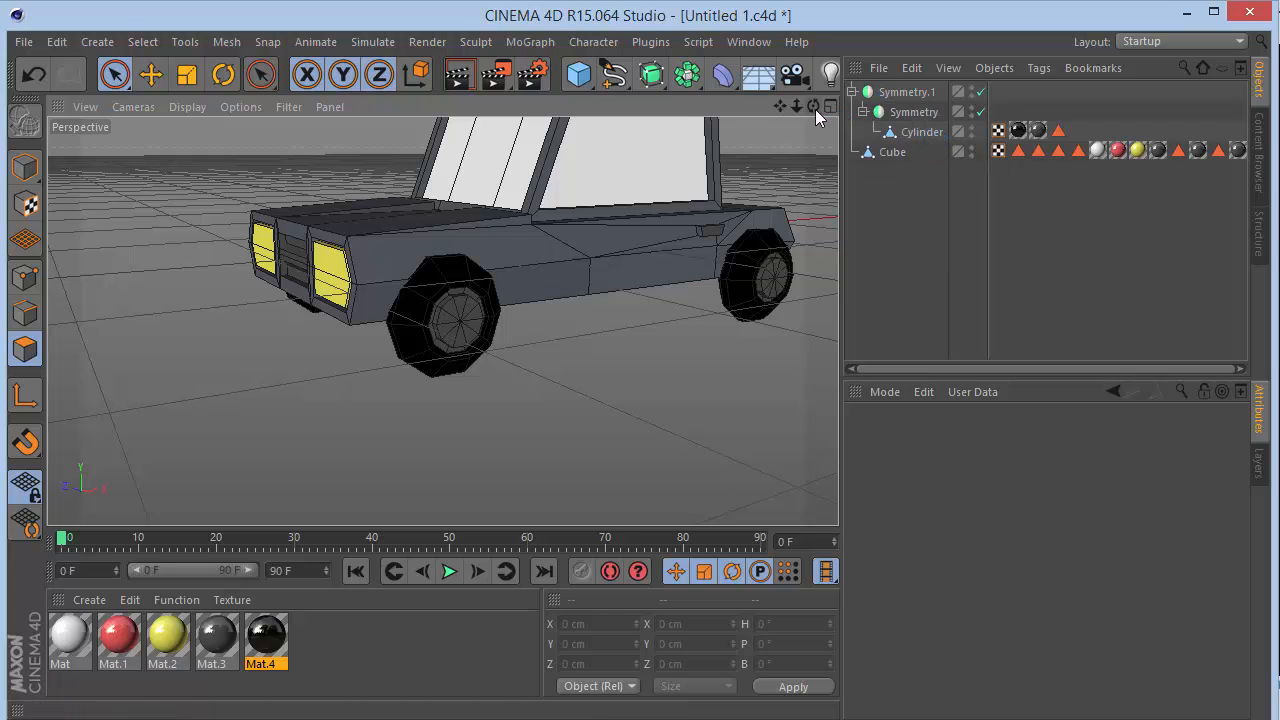
pyautogui.moveTo(814, 107); pyautogui.dragTo(813, 106)
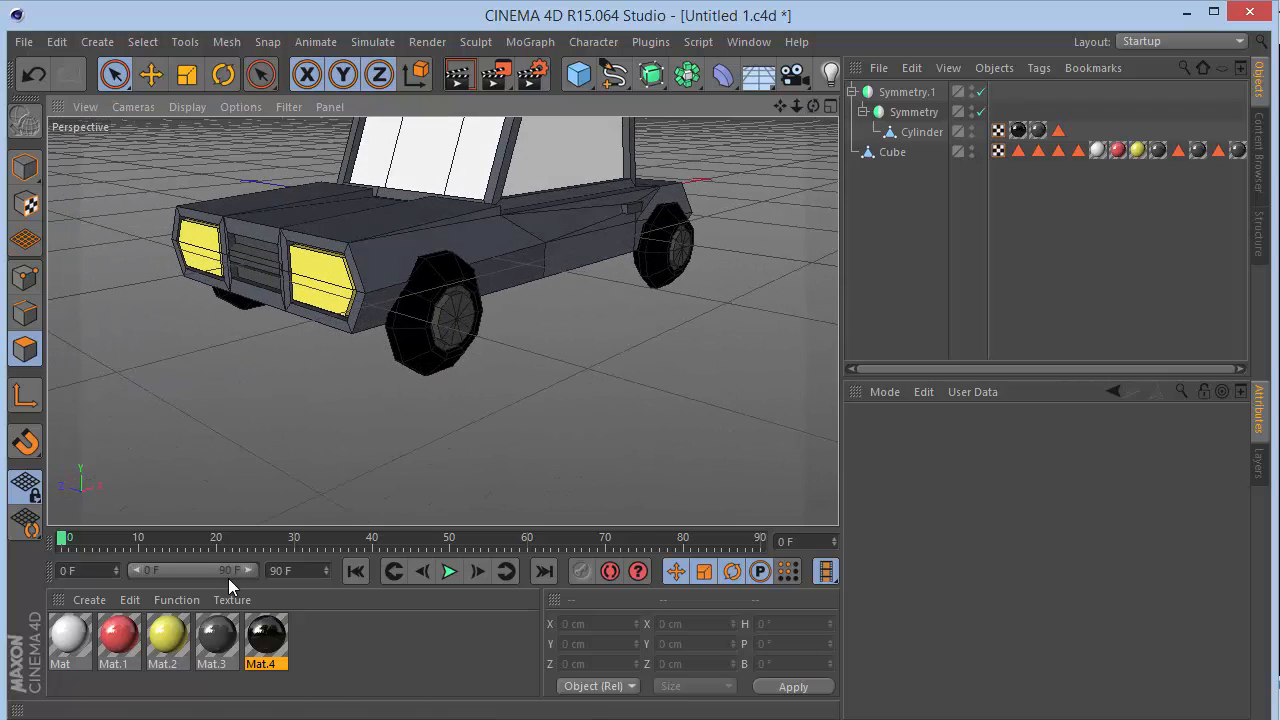
# Duplicate the yellow material and set the copy's color to light blue with a hue of 204°
pyautogui.keyDown('ctrl'); pyautogui.moveTo(196, 638); pyautogui.dragTo(200, 638); pyautogui.keyUp('ctrl')
pyautogui.doubleClick(216, 635)
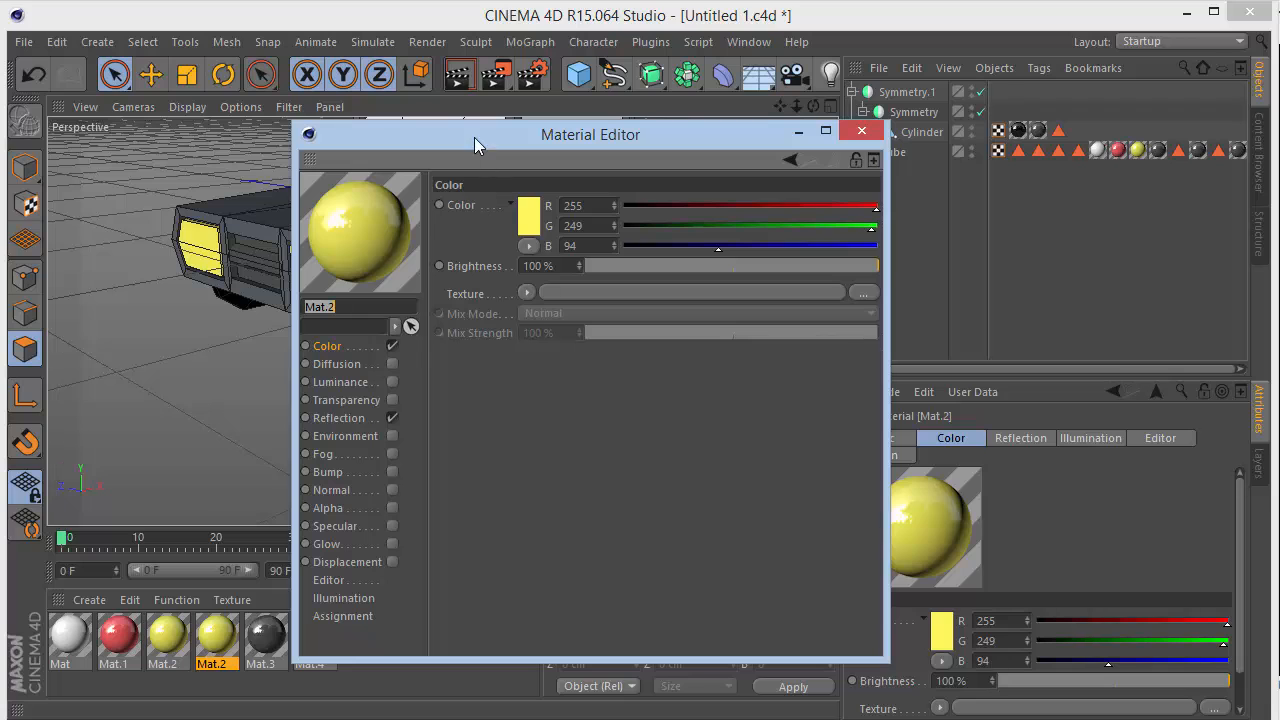
pyautogui.click(529, 215)
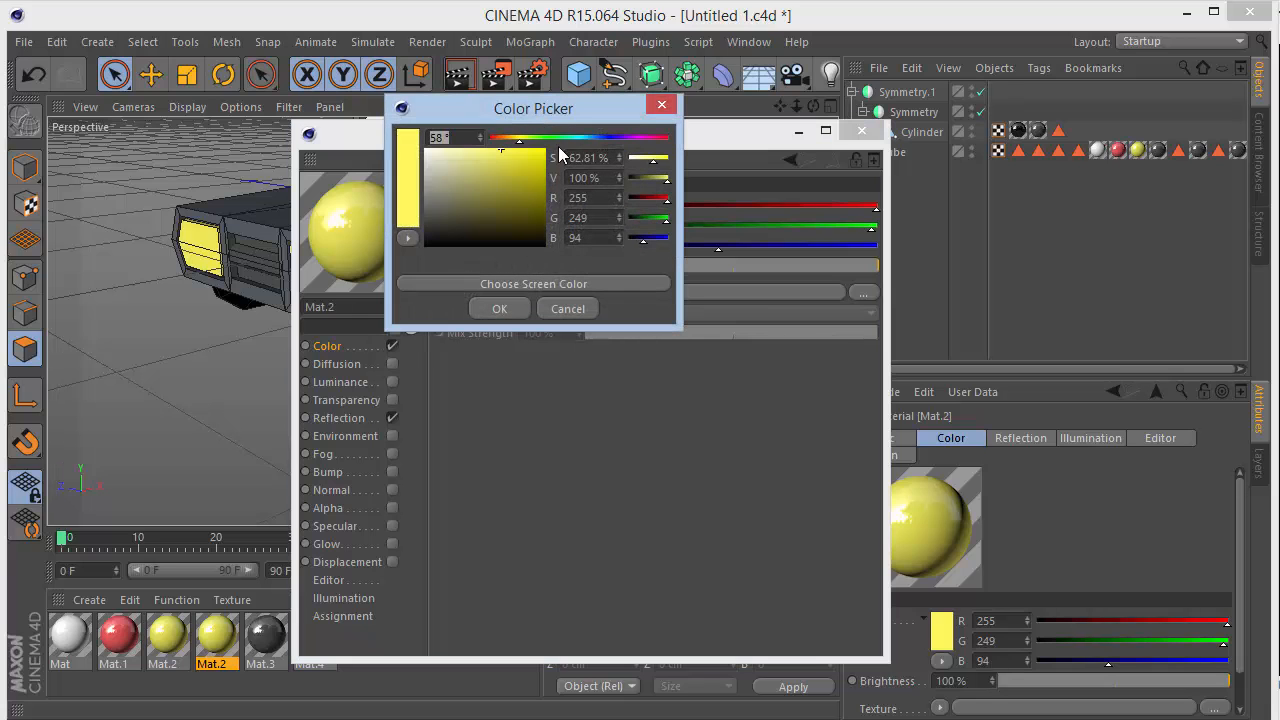
pyautogui.moveTo(566, 137); pyautogui.dragTo(594, 141)
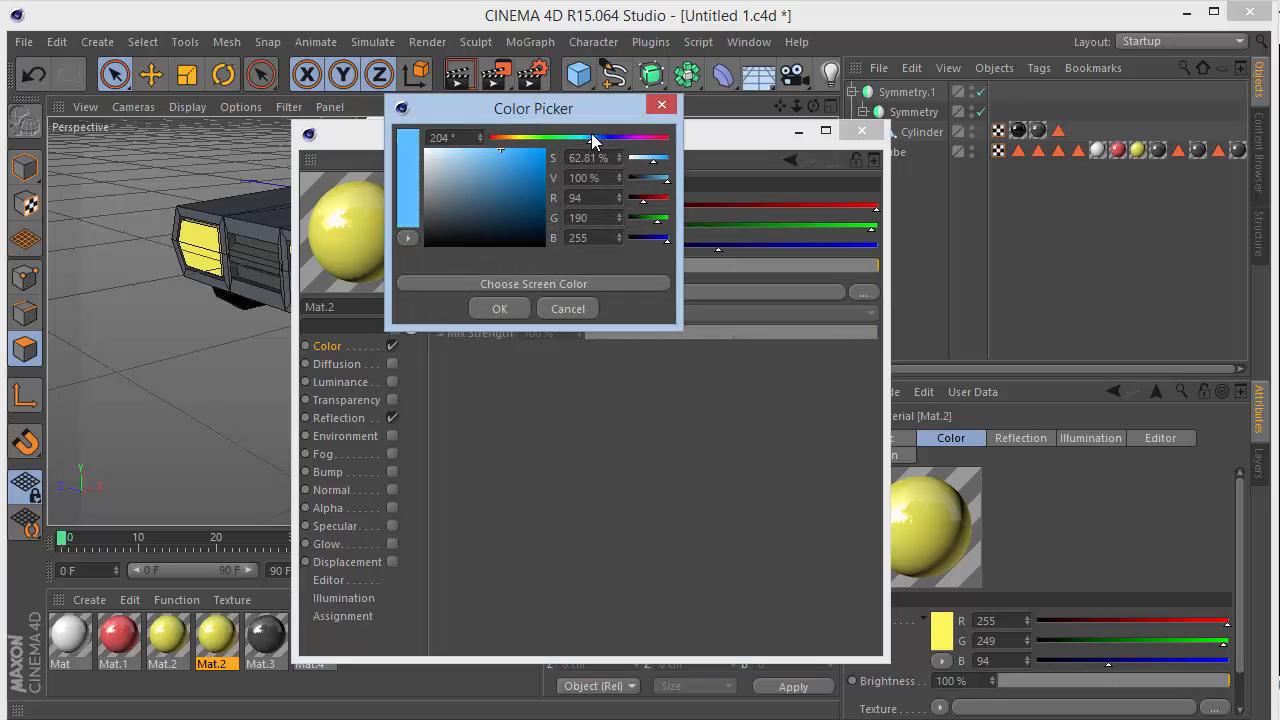
pyautogui.click(490, 309)
pyautogui.click(861, 131)
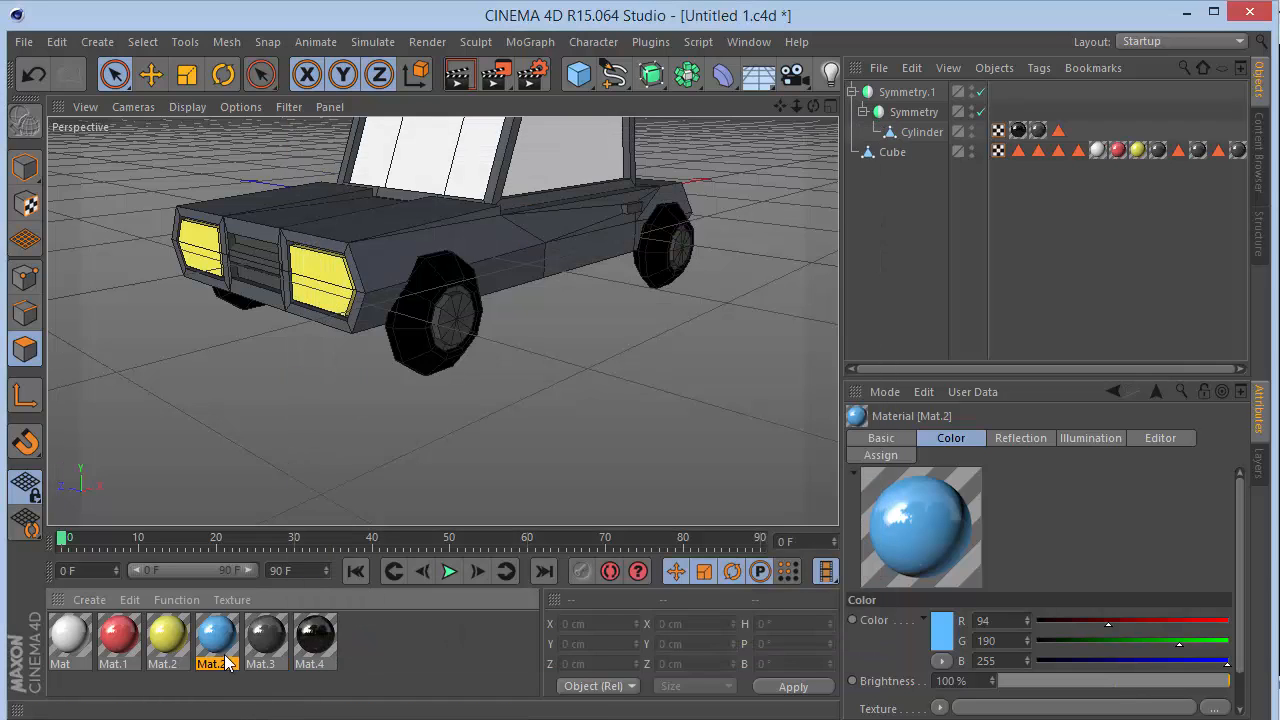
# Apply the blue material to the Cube and place its texture tag before the polygon selection tags and other materials
pyautogui.moveTo(896, 152); pyautogui.dragTo(893, 152)
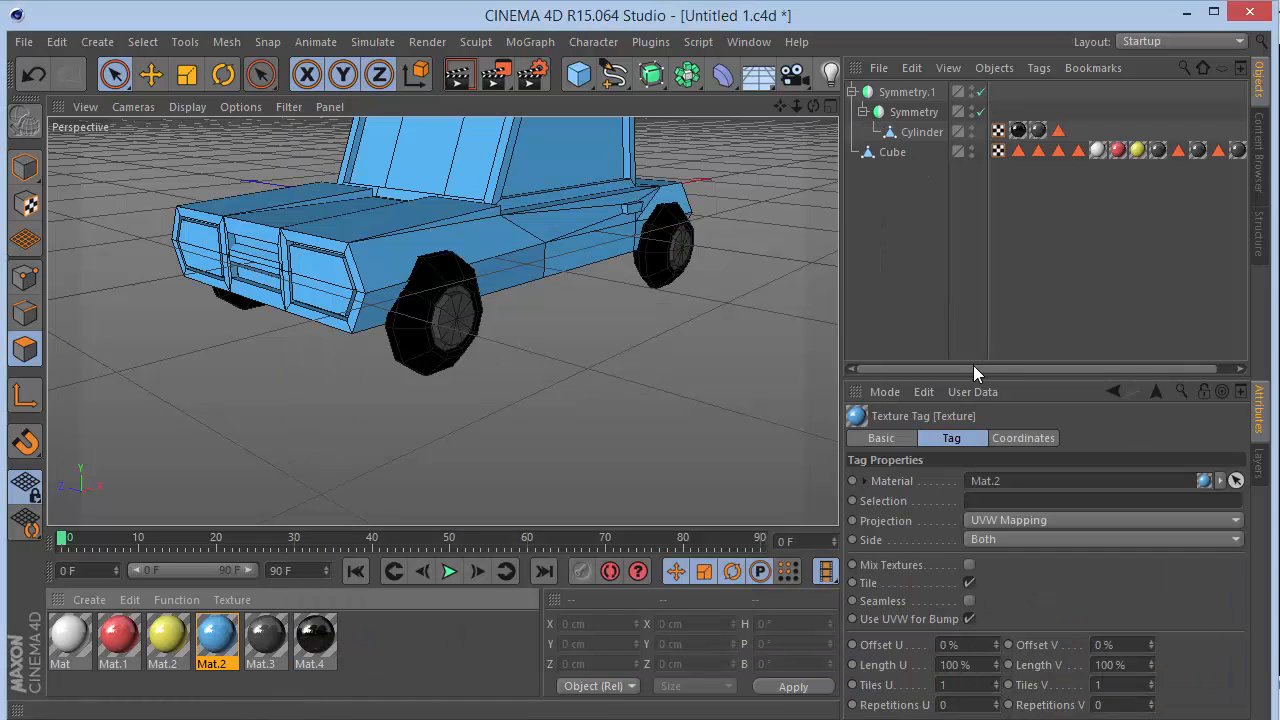
pyautogui.moveTo(973, 365); pyautogui.dragTo(1078, 351)
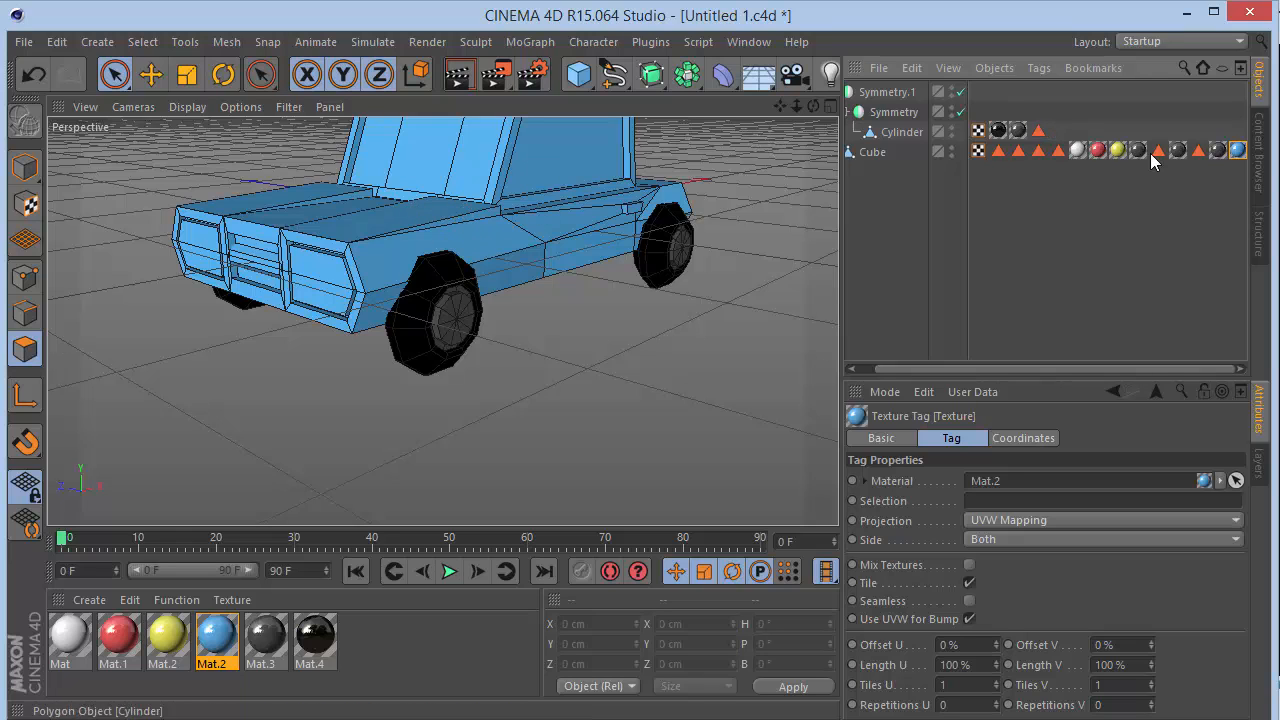
pyautogui.moveTo(1240, 150); pyautogui.dragTo(1112, 157)
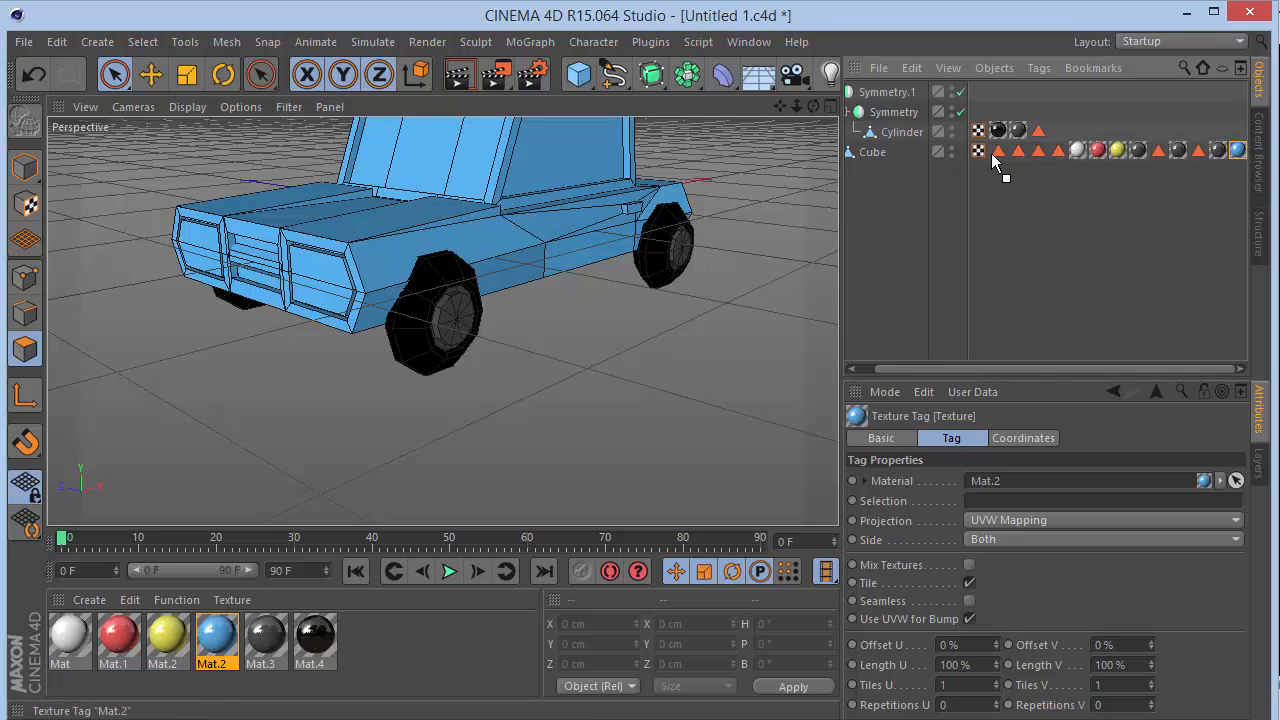
pyautogui.moveTo(995, 162); pyautogui.dragTo(998, 162)
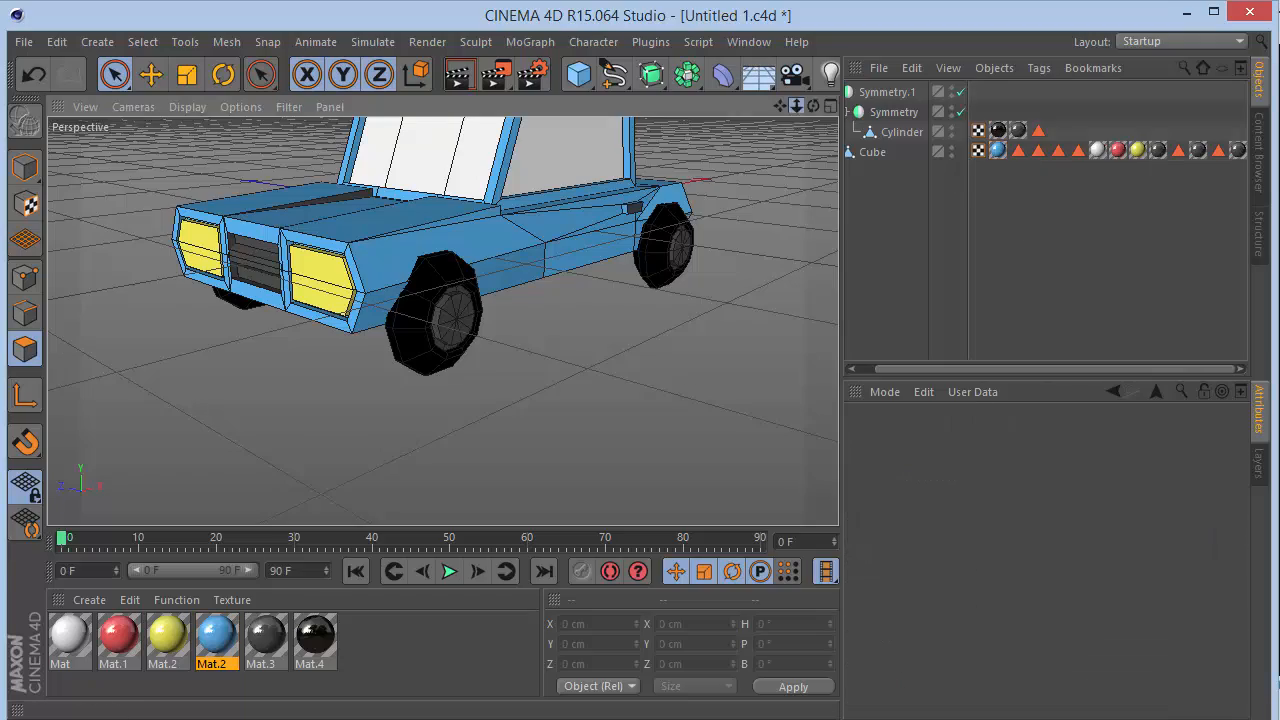
pyautogui.moveTo(797, 106)
pyautogui.mouseDown()
pyautogui.moveTo(813, 108)
pyautogui.moveTo(778, 106)
pyautogui.moveTo(794, 129)
pyautogui.mouseUp()
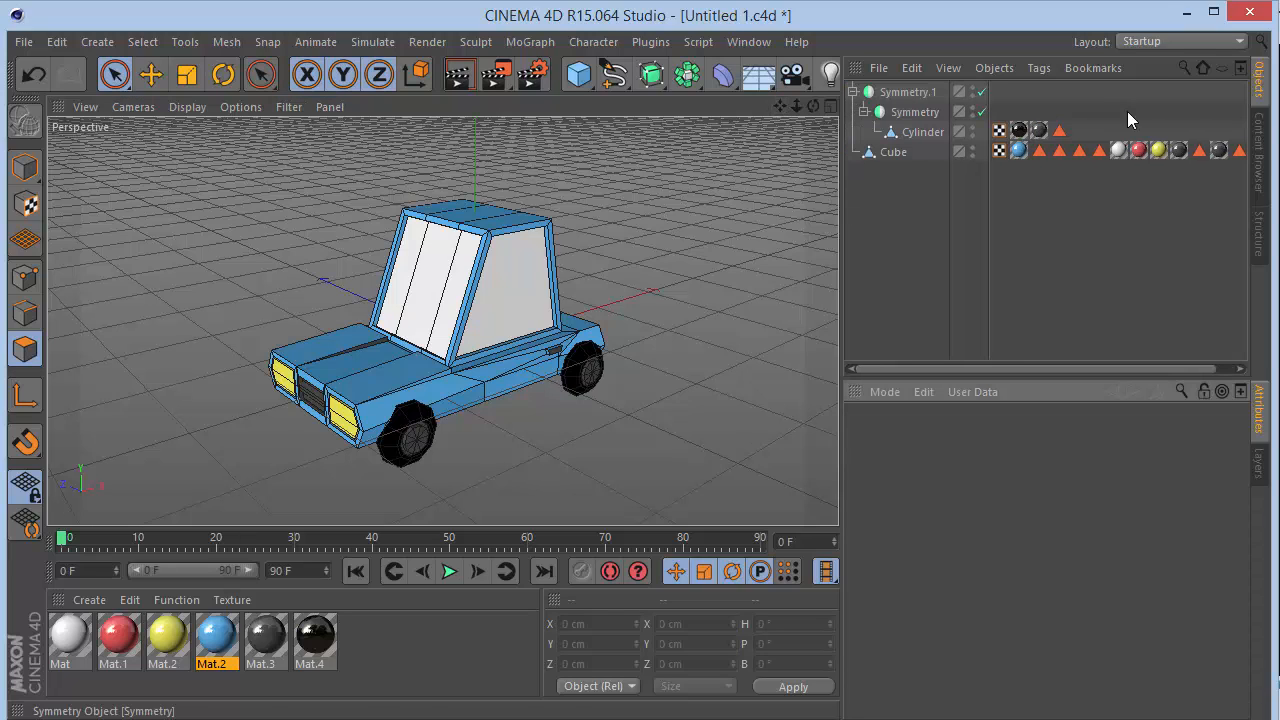
# Open the GSG_HDRI_Studio_Pack folder among the Content Browser's presets
pyautogui.click(1258, 152)
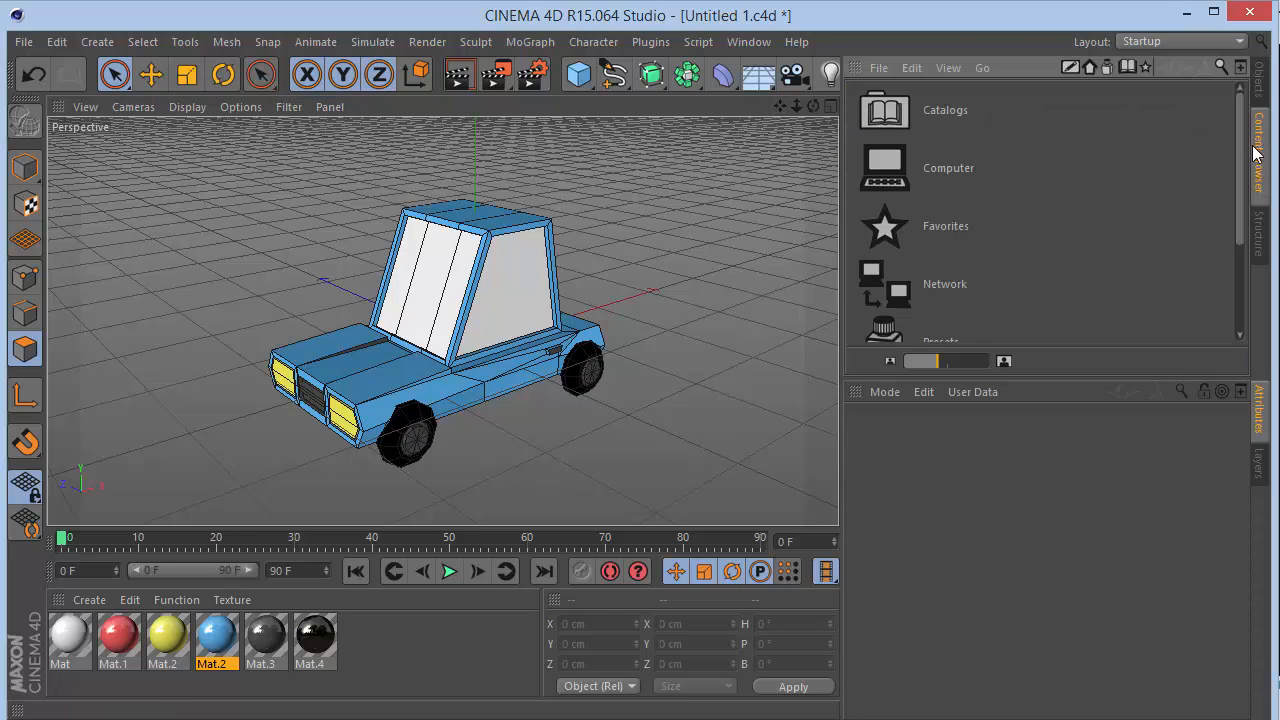
pyautogui.scroll(-3, 1234, 258)
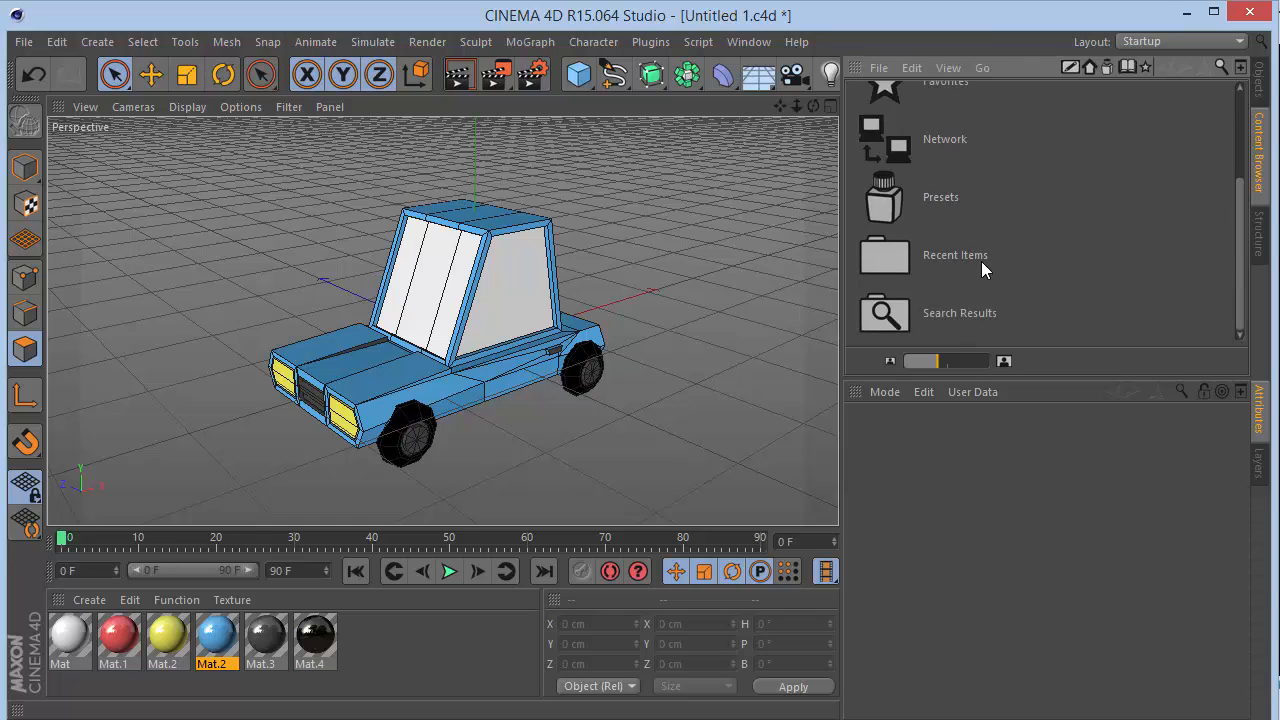
pyautogui.doubleClick(968, 255)
pyautogui.click(1202, 67)
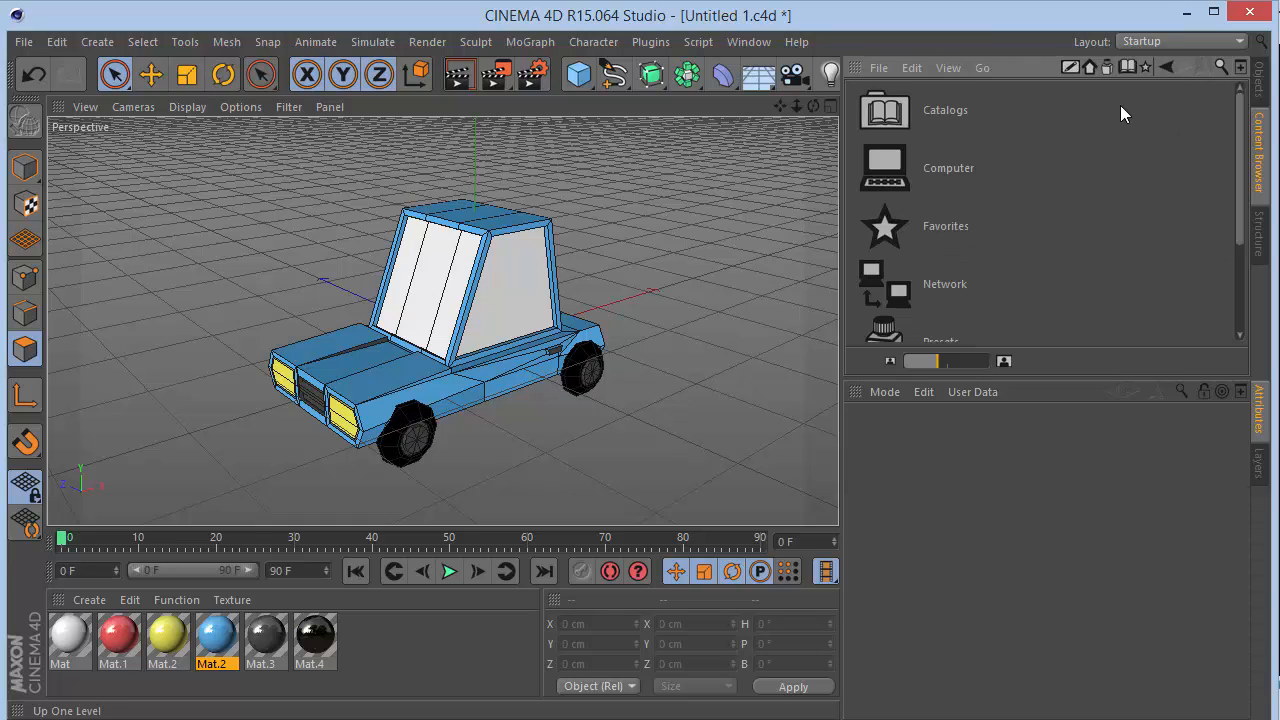
pyautogui.scroll(-2, 943, 295)
pyautogui.doubleClick(934, 188)
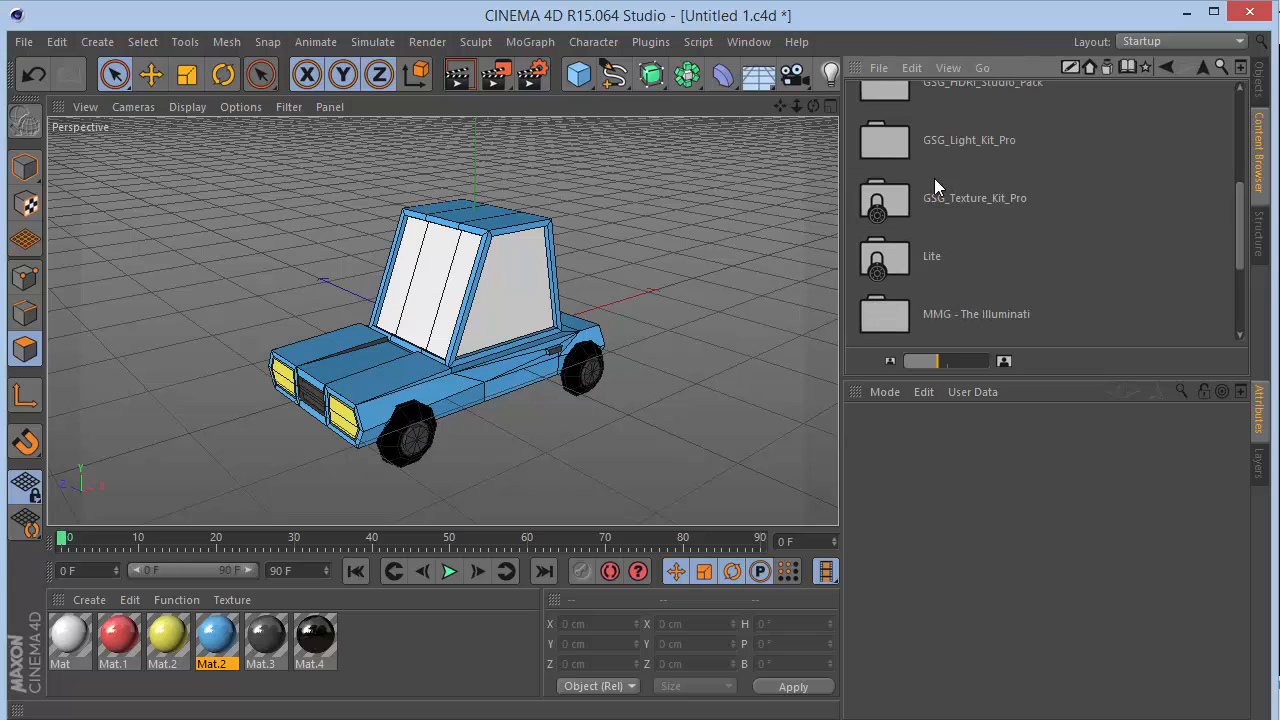
pyautogui.doubleClick(956, 118)
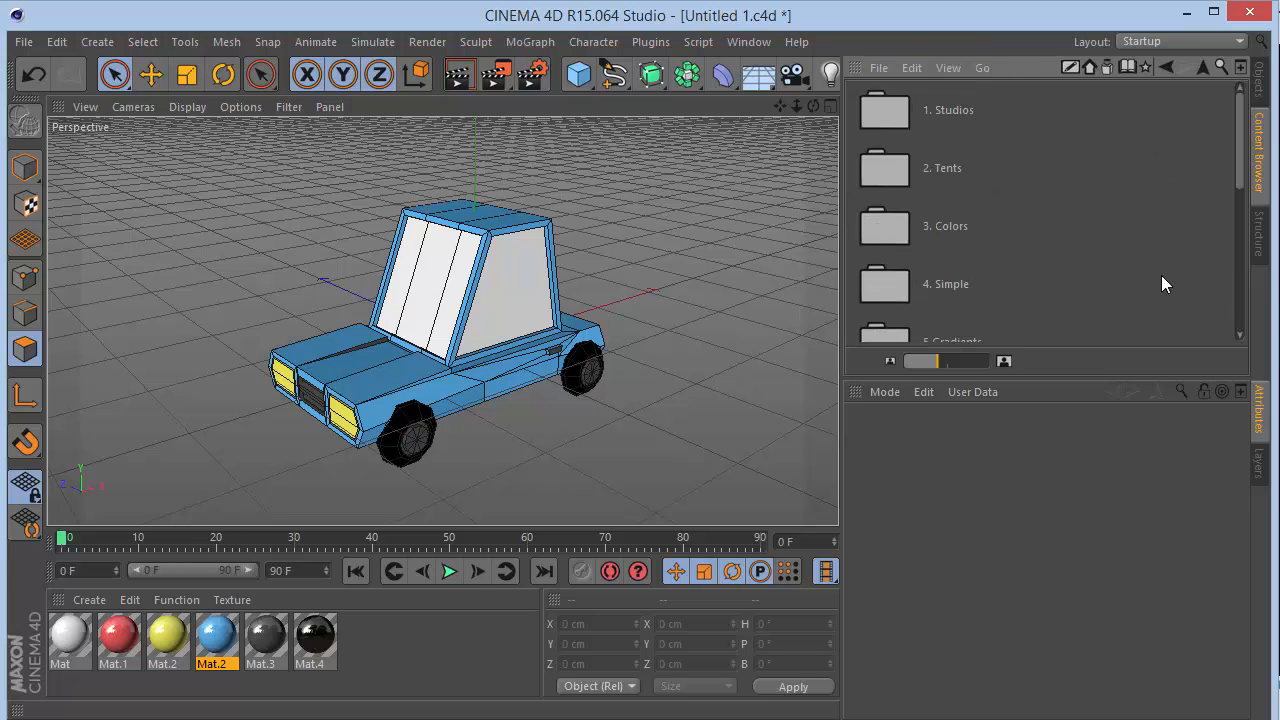
# Load the SeamlessFloor.c4d preset into the scene and lower the floor beneath the car's wheels
pyautogui.moveTo(1237, 175); pyautogui.dragTo(1223, 337)
pyautogui.doubleClick(923, 255)
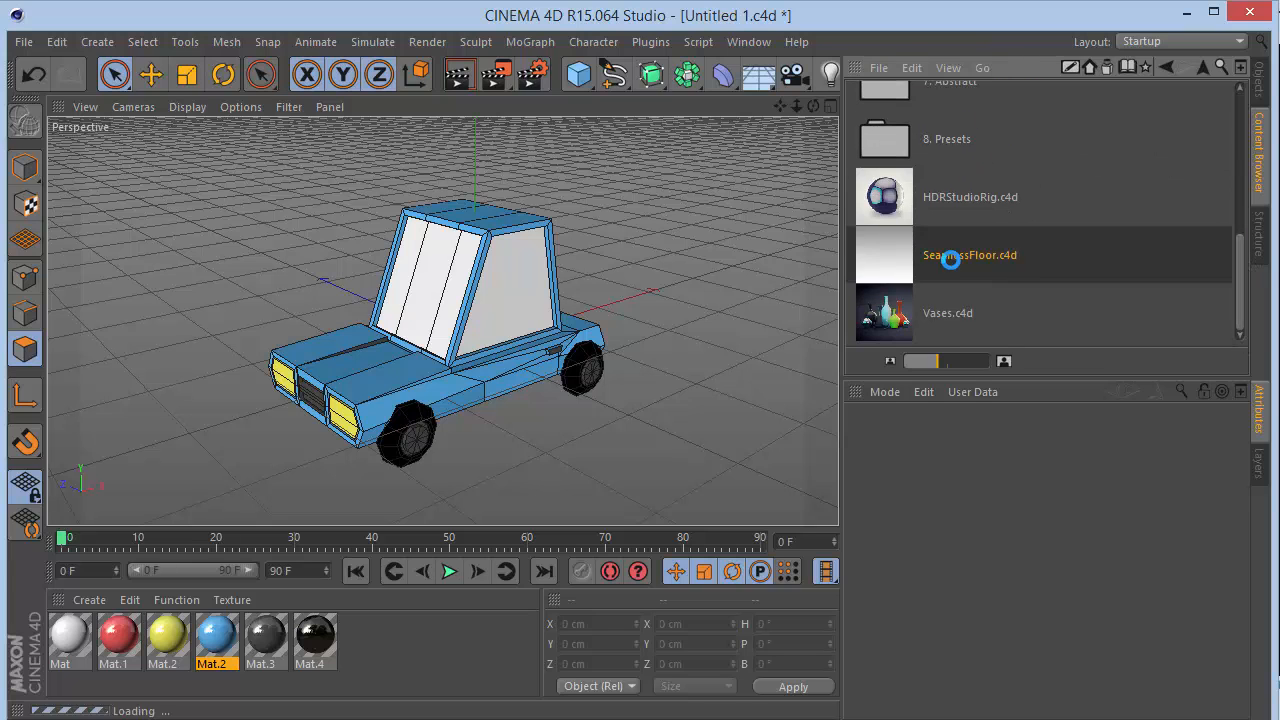
pyautogui.moveTo(476, 255); pyautogui.dragTo(478, 316)
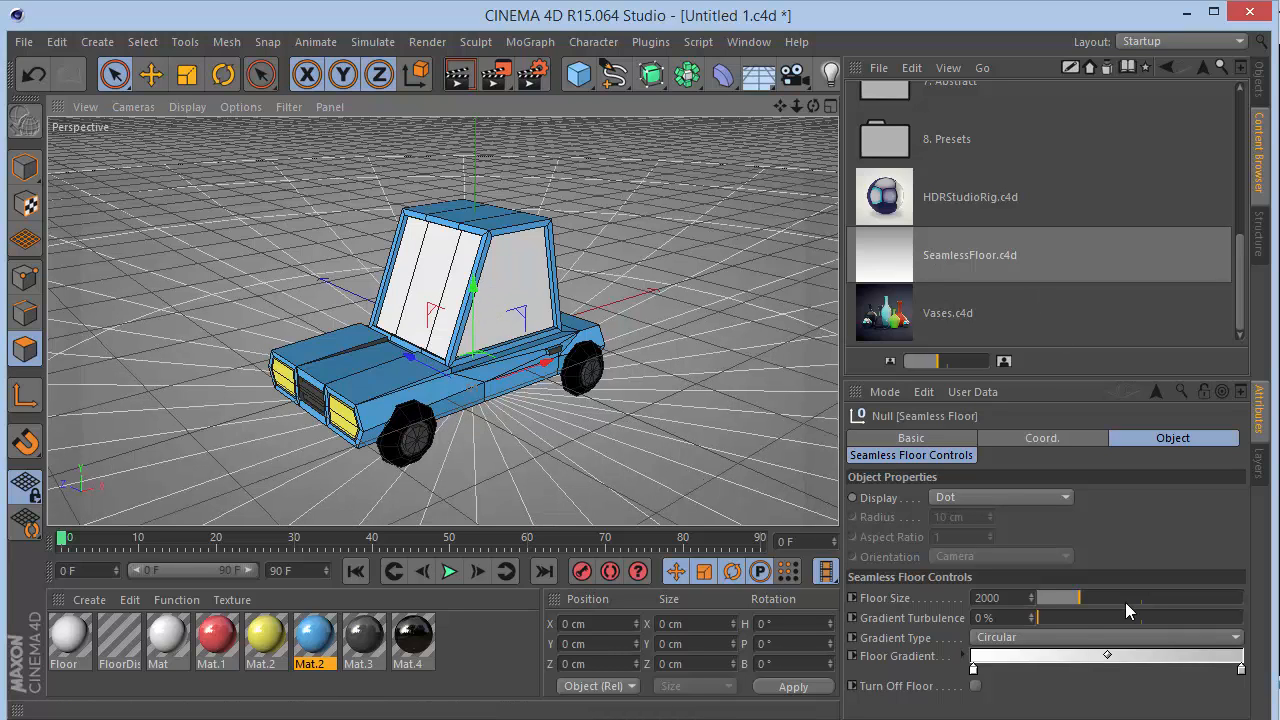
# Recolor the floor gradient, setting its end knot to dark gray RGB 52 and its start knot to dark gray
pyautogui.doubleClick(1240, 670)
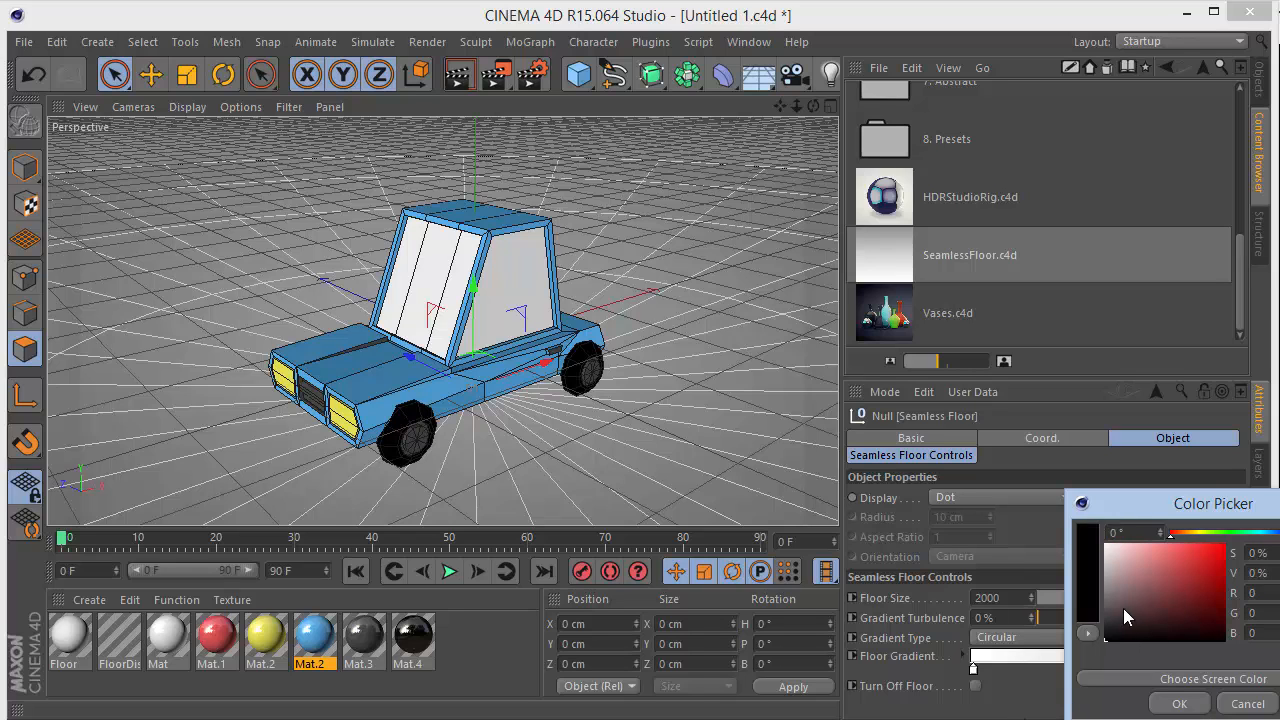
pyautogui.moveTo(1124, 610); pyautogui.dragTo(1090, 620)
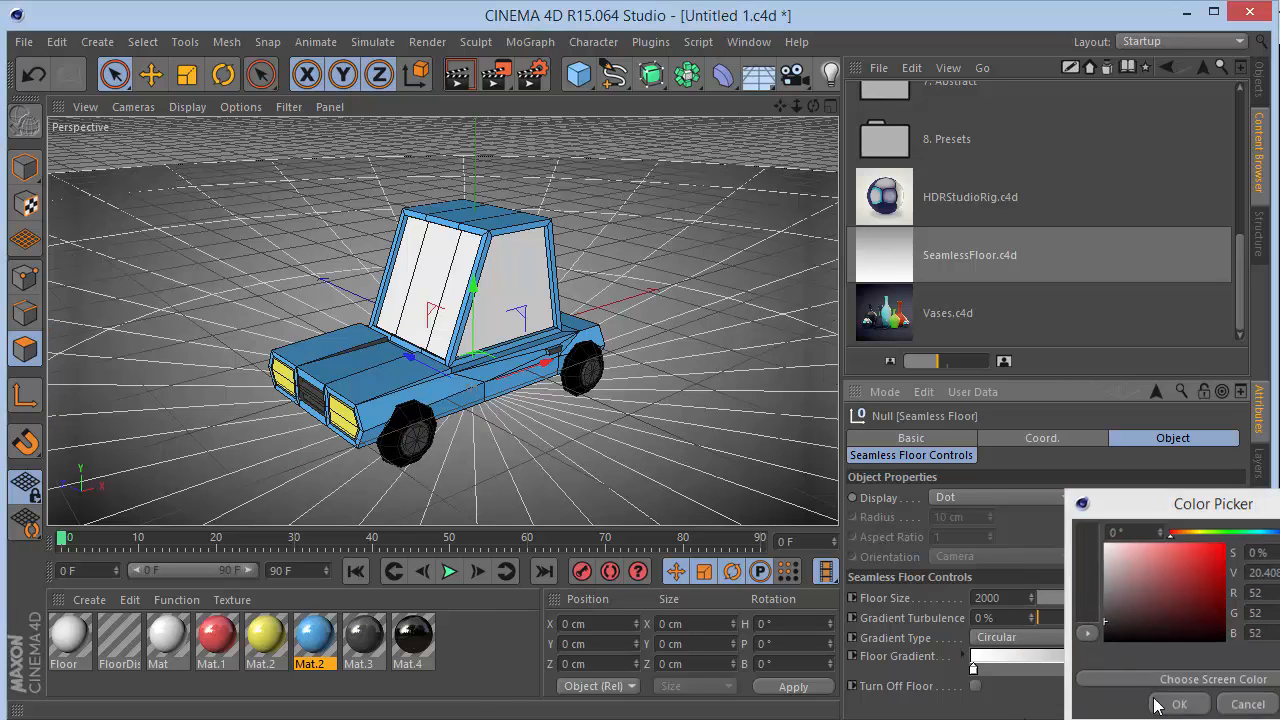
pyautogui.click(1178, 703)
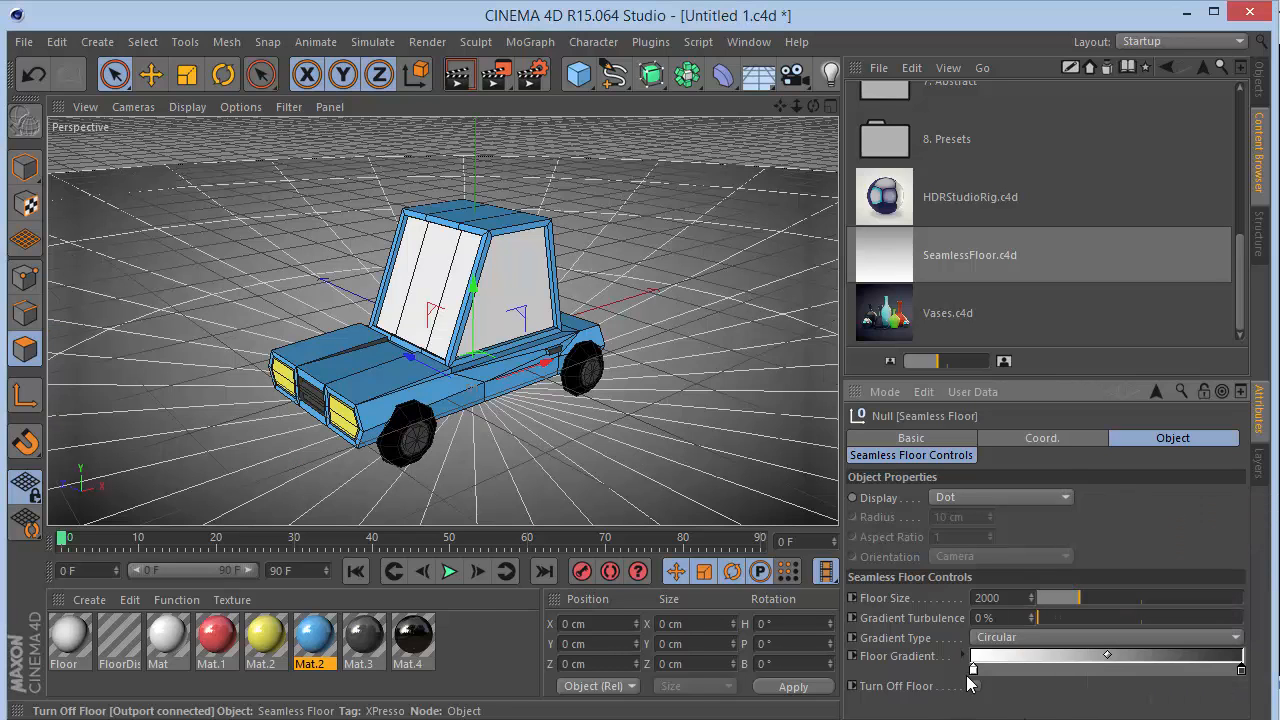
pyautogui.doubleClick(973, 668)
pyautogui.moveTo(897, 603); pyautogui.dragTo(830, 600)
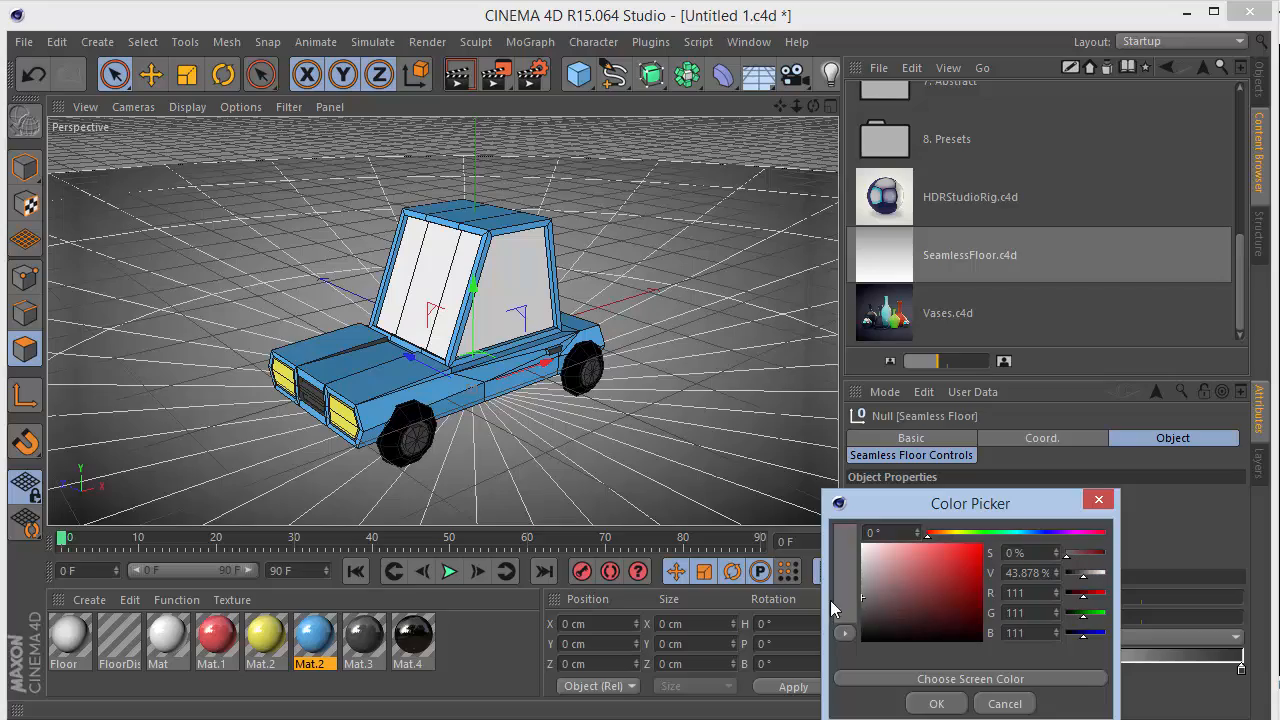
pyautogui.click(930, 706)
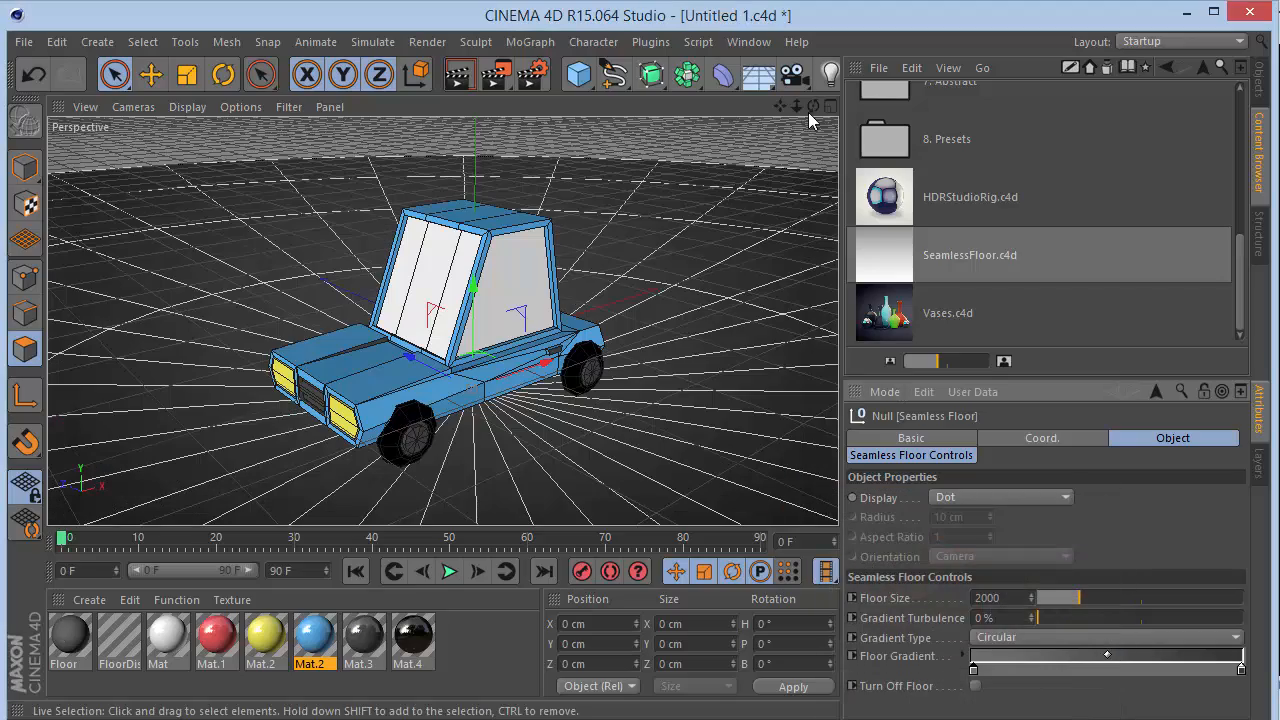
# Load the HDRStudioRig.c4d preset and assign Studio4.hdr from the Studios folder as its HDR file
pyautogui.moveTo(813, 106); pyautogui.dragTo(777, 108)
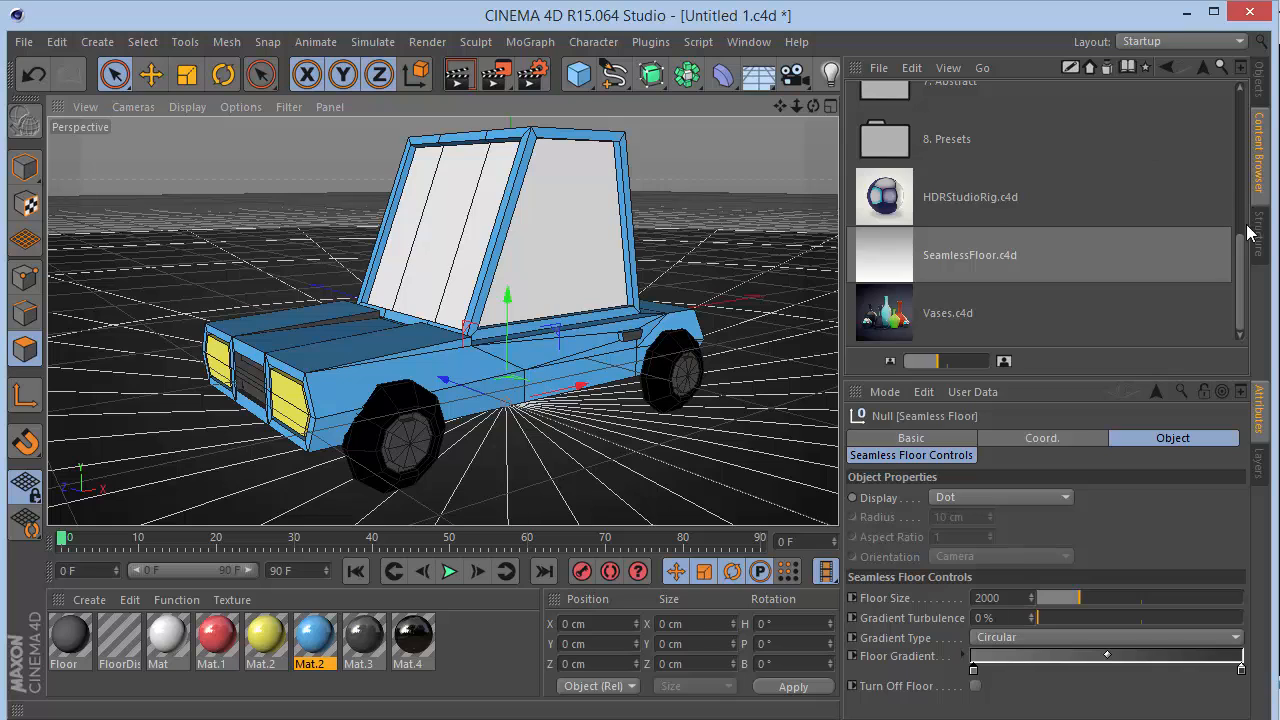
pyautogui.doubleClick(940, 212)
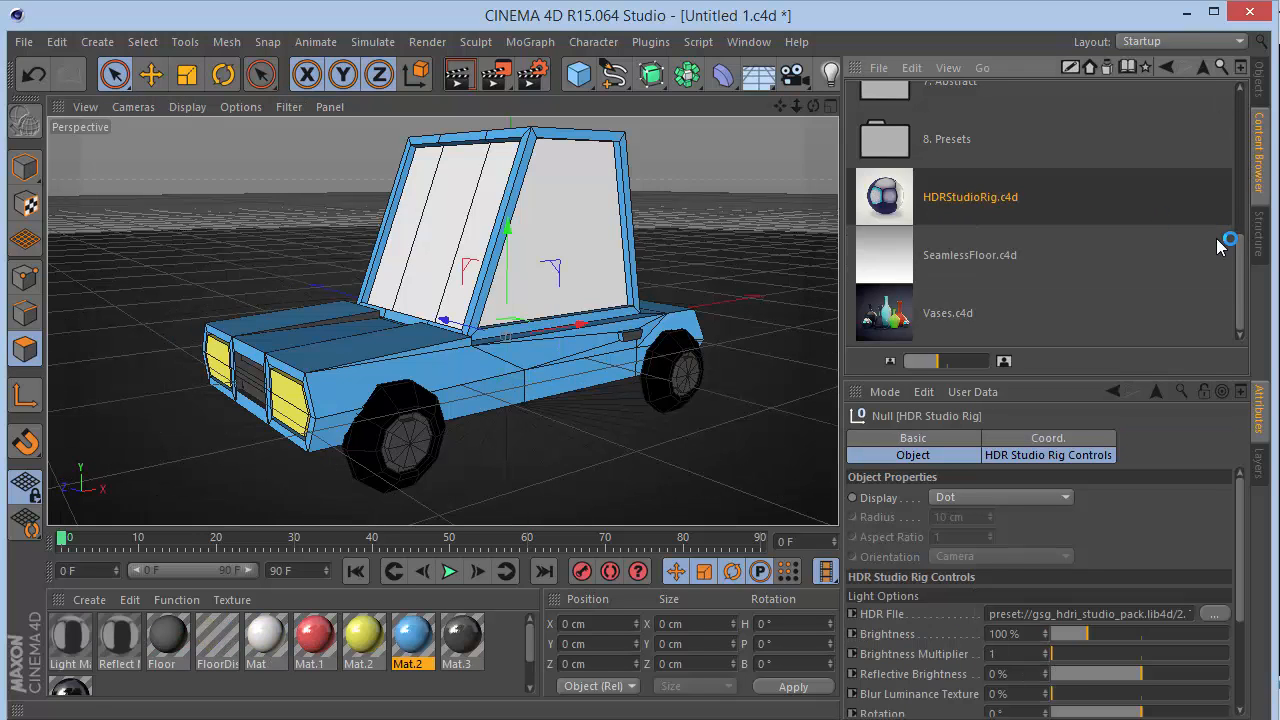
pyautogui.moveTo(1239, 255); pyautogui.dragTo(1211, 123)
pyautogui.doubleClick(994, 117)
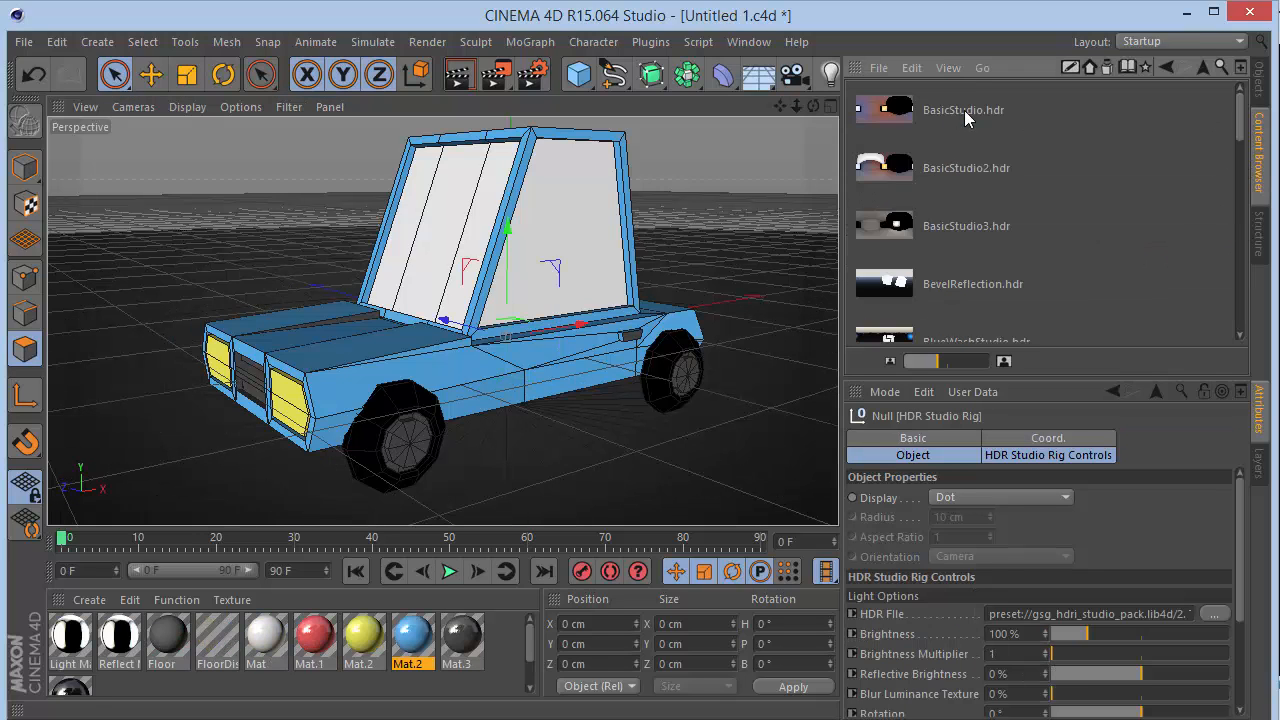
pyautogui.moveTo(1246, 138); pyautogui.dragTo(1250, 326)
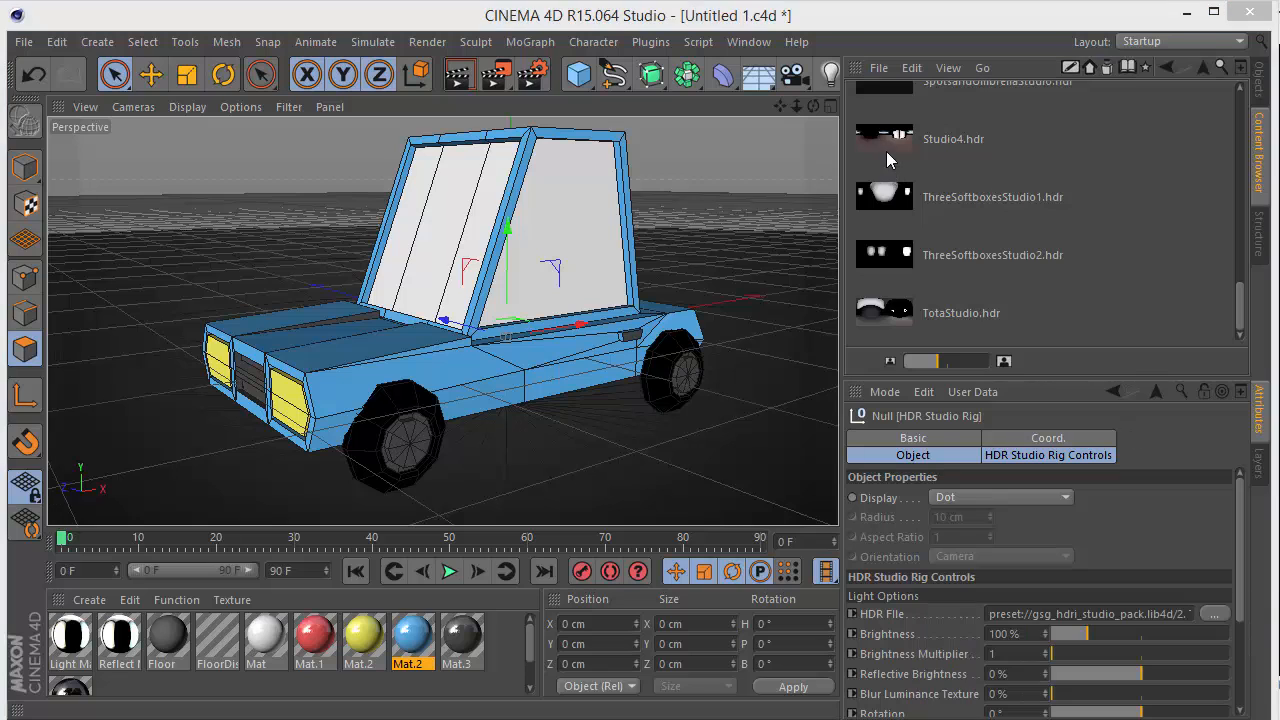
pyautogui.moveTo(885, 139); pyautogui.dragTo(1100, 616)
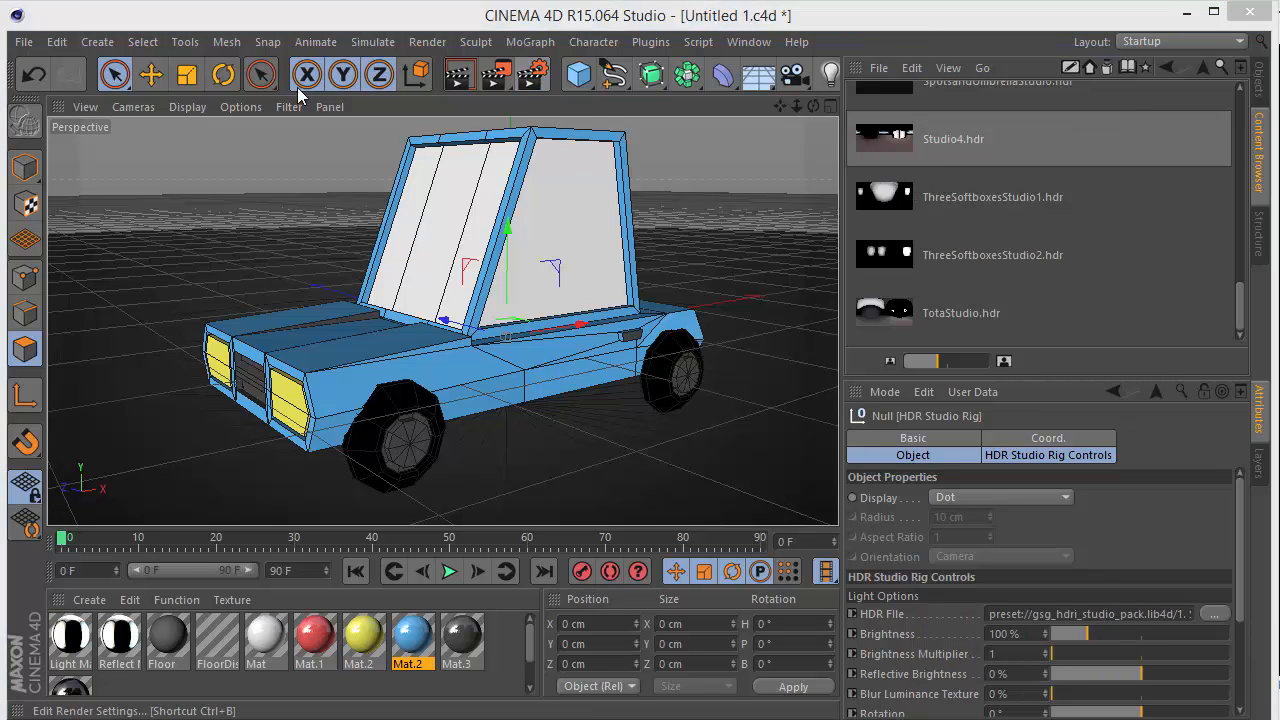
# Set the render anti-aliasing to Best and add the Ambient Occlusion effect to the render settings
pyautogui.click(533, 74)
pyautogui.click(172, 137)
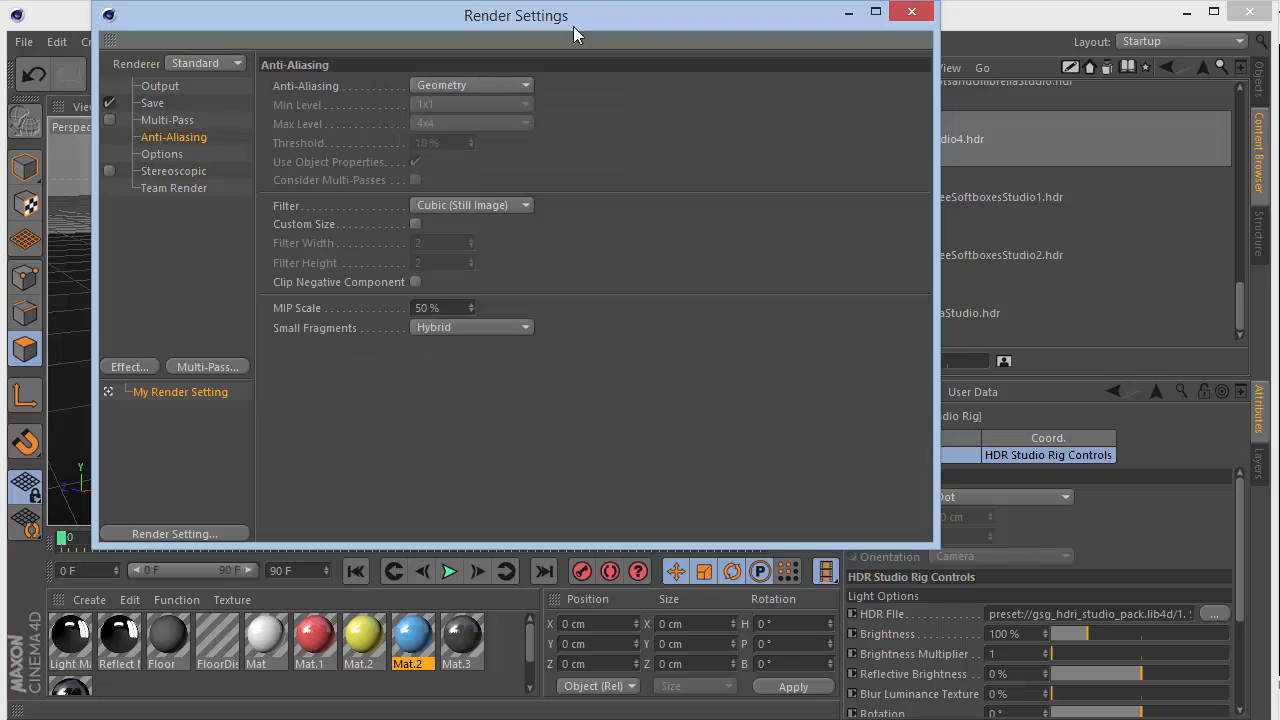
pyautogui.click(501, 85)
pyautogui.click(487, 150)
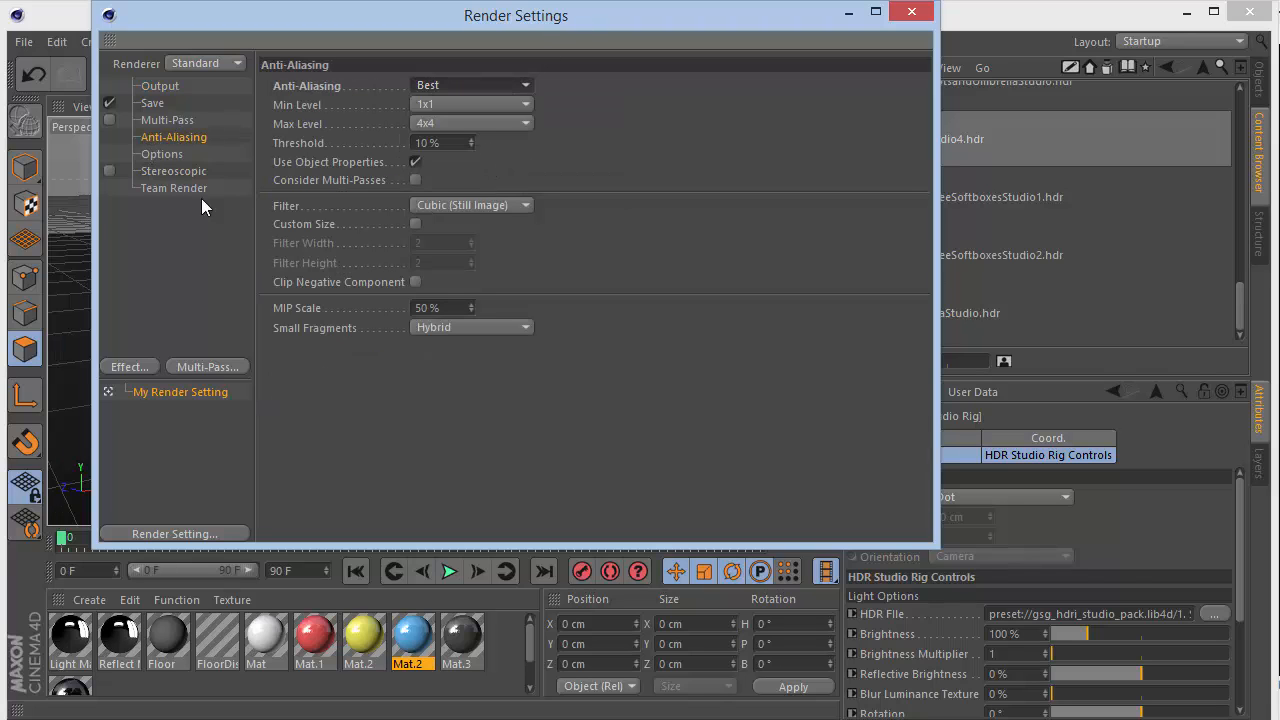
pyautogui.click(135, 366)
pyautogui.click(194, 281)
pyautogui.click(185, 366)
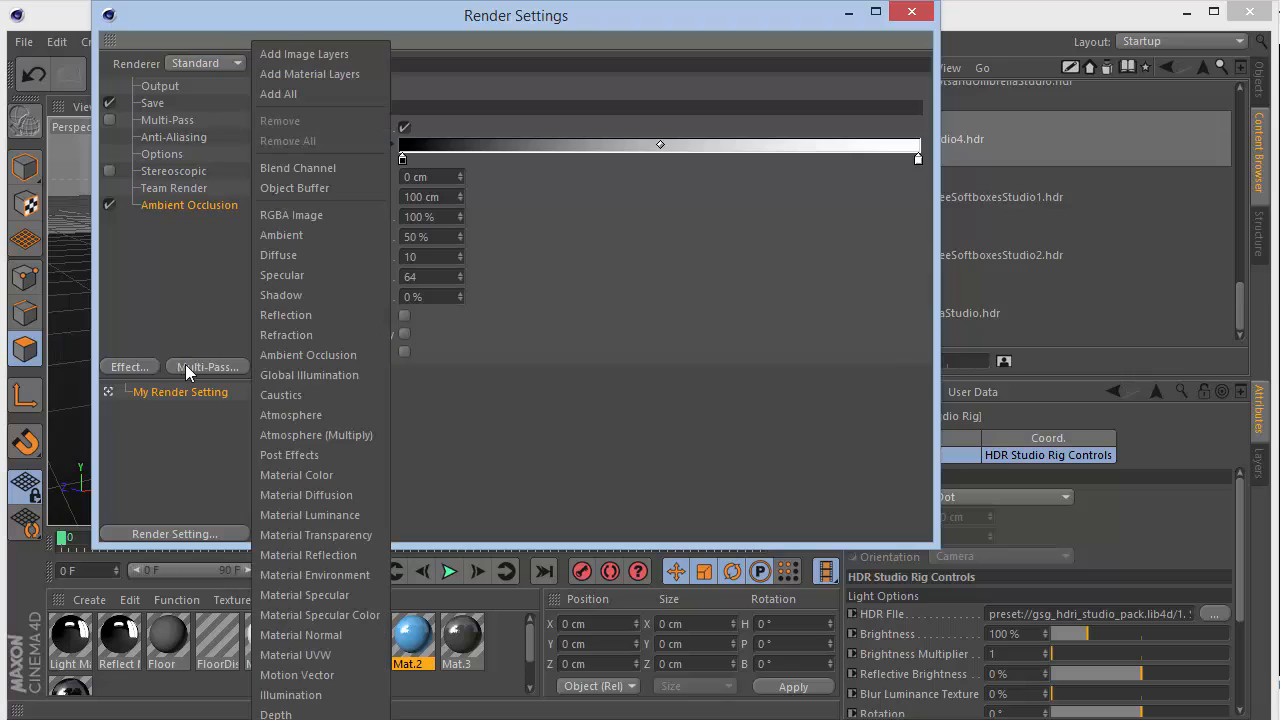
pyautogui.click(309, 374)
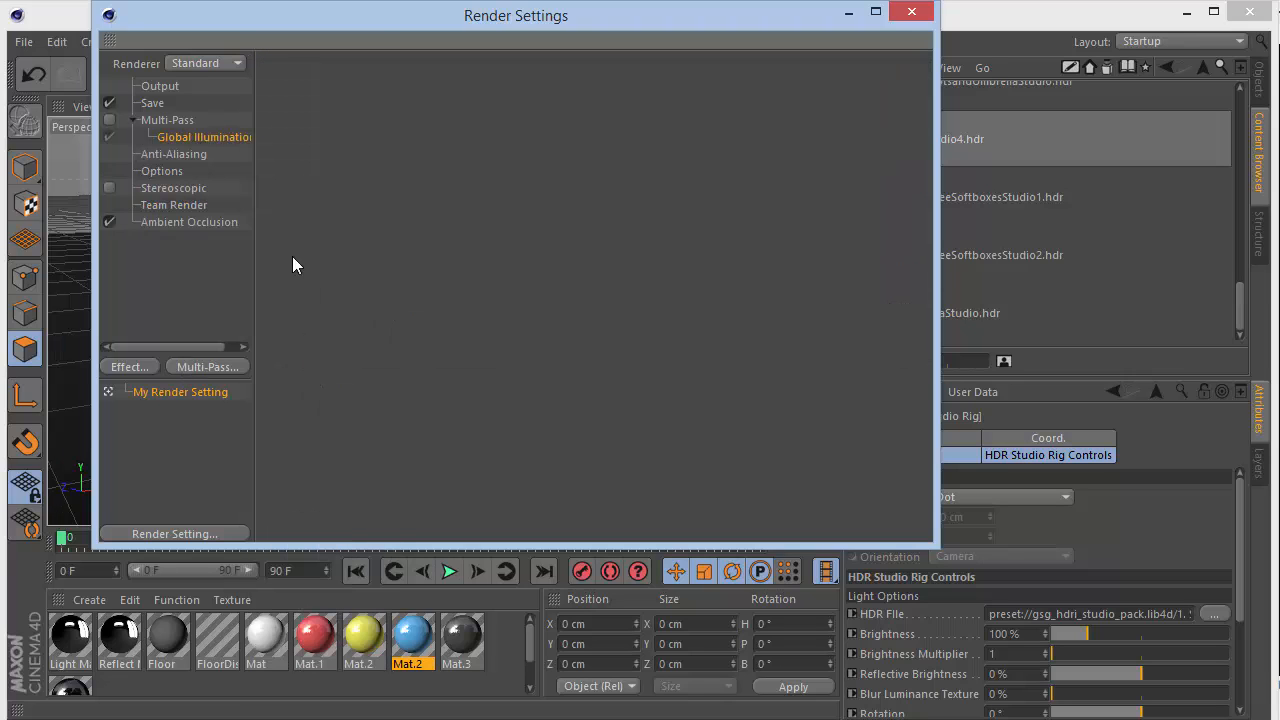
pyautogui.hotkey('ctrl', 'z')
# Add the Global Illumination effect with Irradiance Cache (Legacy) as primary method and samples set to Low
pyautogui.click(143, 366)
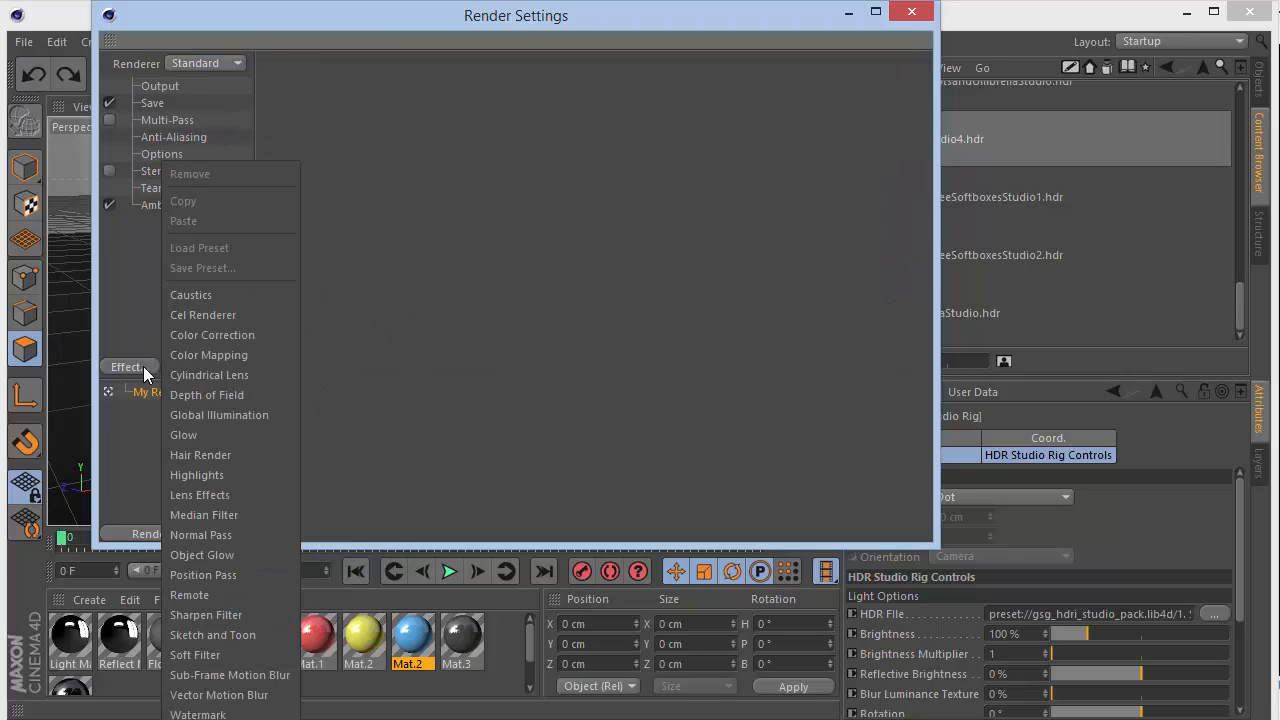
pyautogui.click(239, 413)
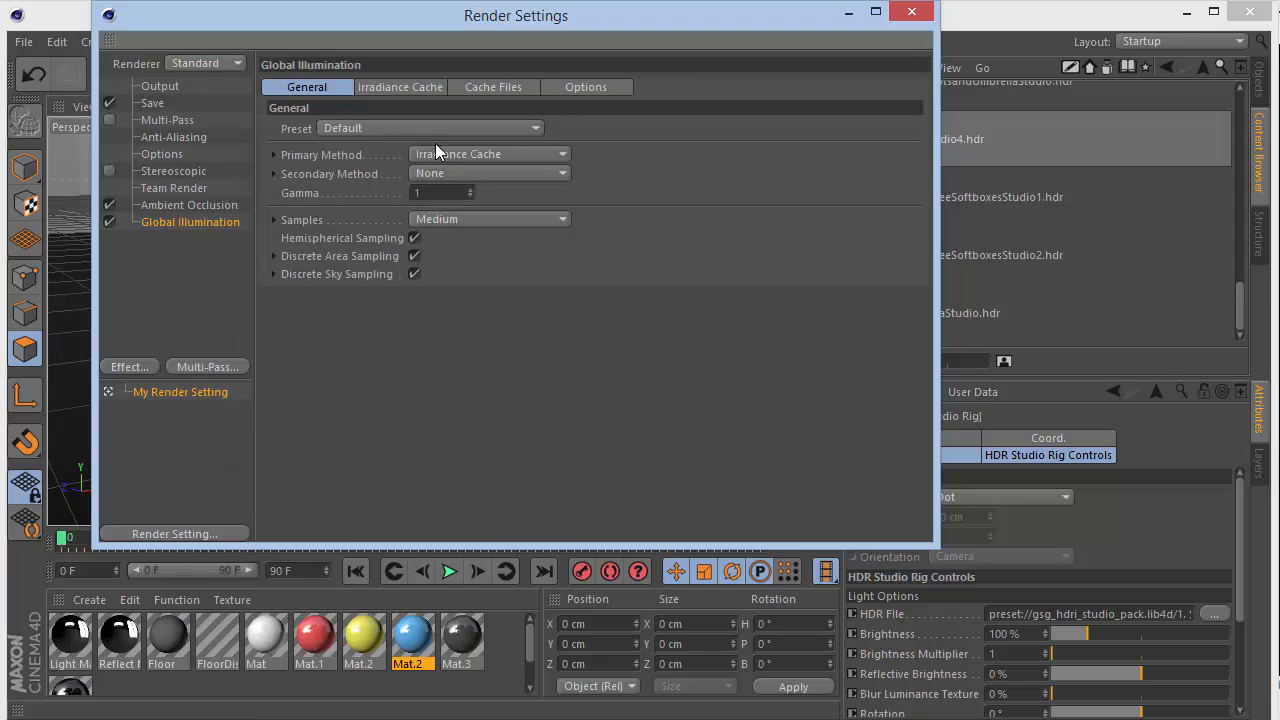
pyautogui.click(435, 152)
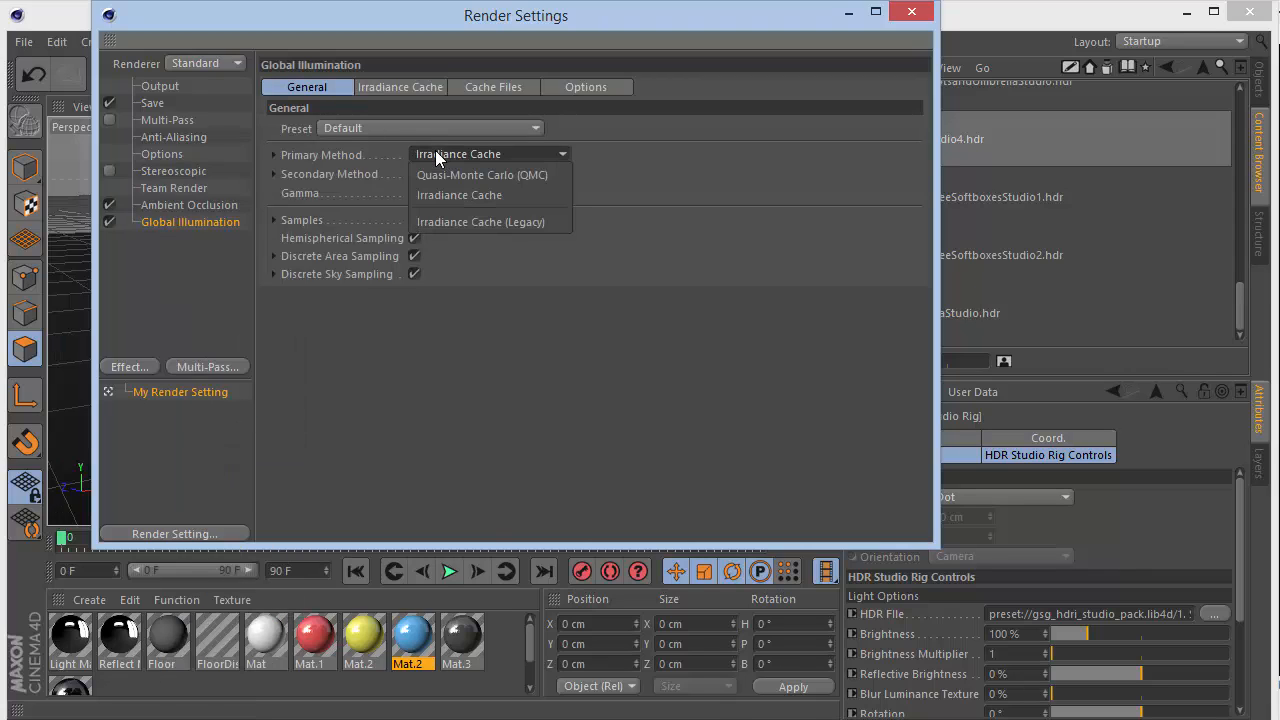
pyautogui.click(458, 222)
pyautogui.click(460, 219)
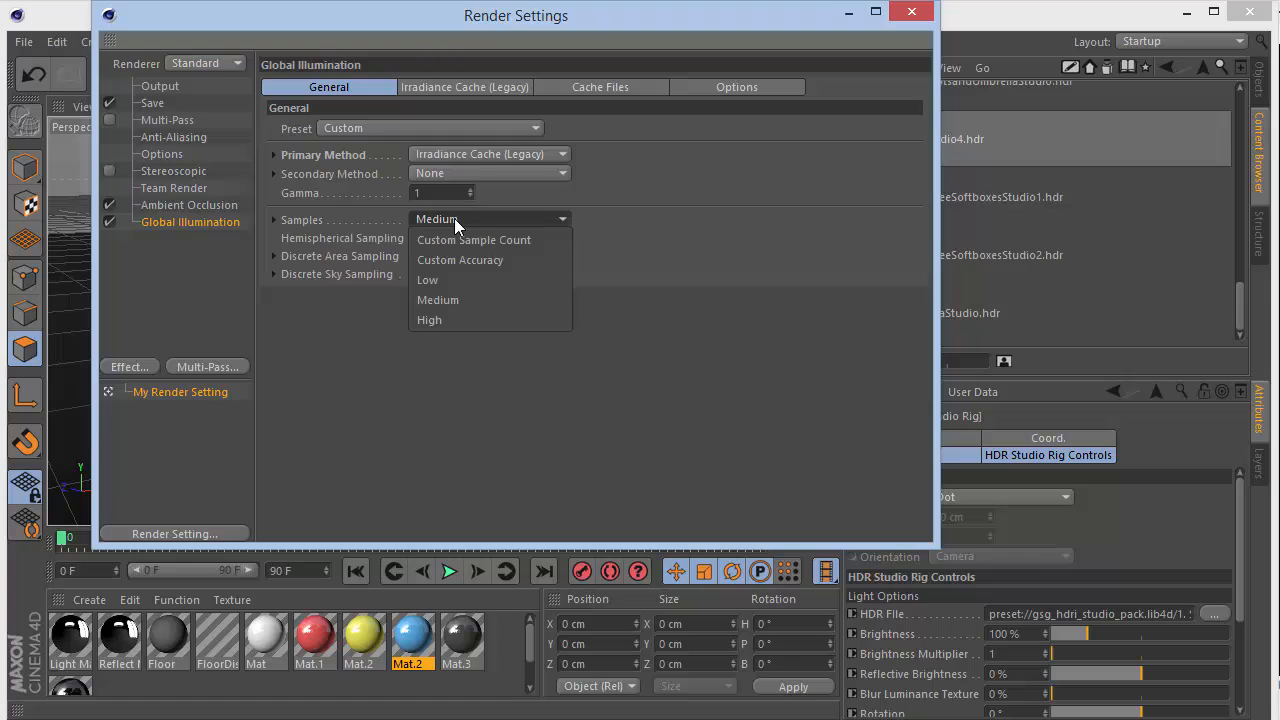
pyautogui.click(445, 282)
# Set the legacy irradiance cache to Low record density and Weak smoothing, and render the perspective view
pyautogui.click(424, 86)
pyautogui.click(434, 130)
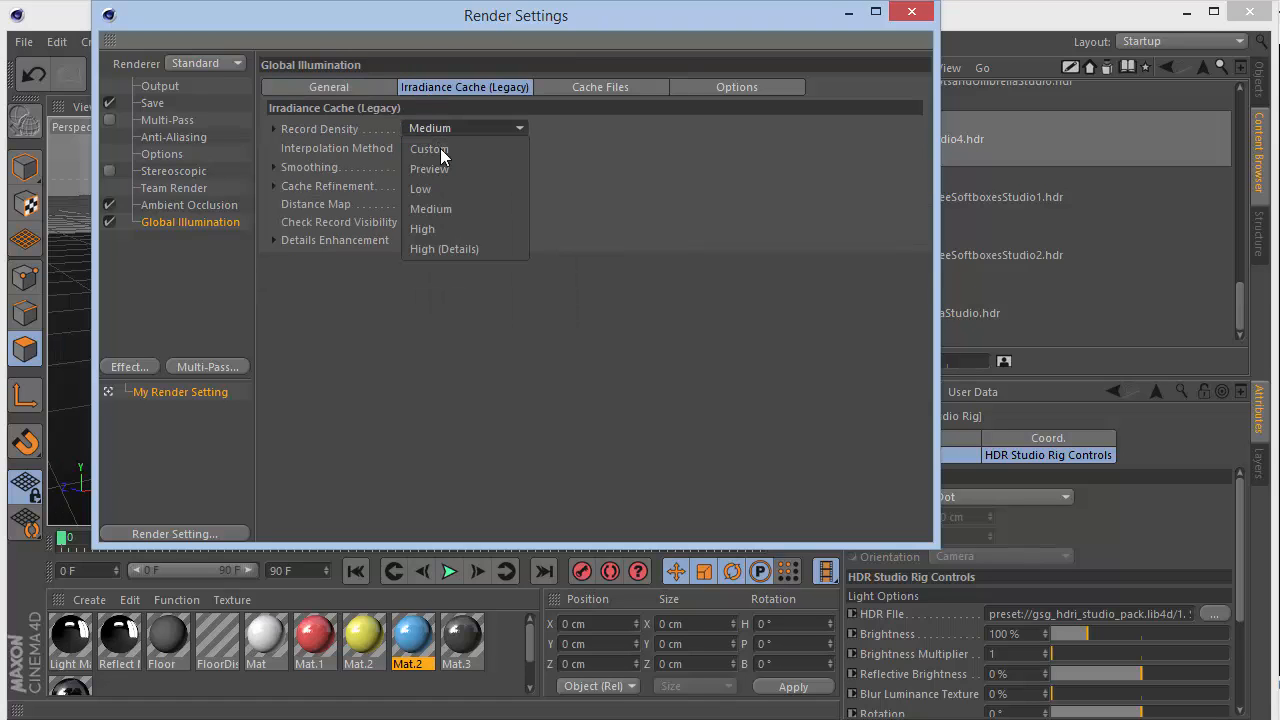
pyautogui.click(449, 187)
pyautogui.click(456, 165)
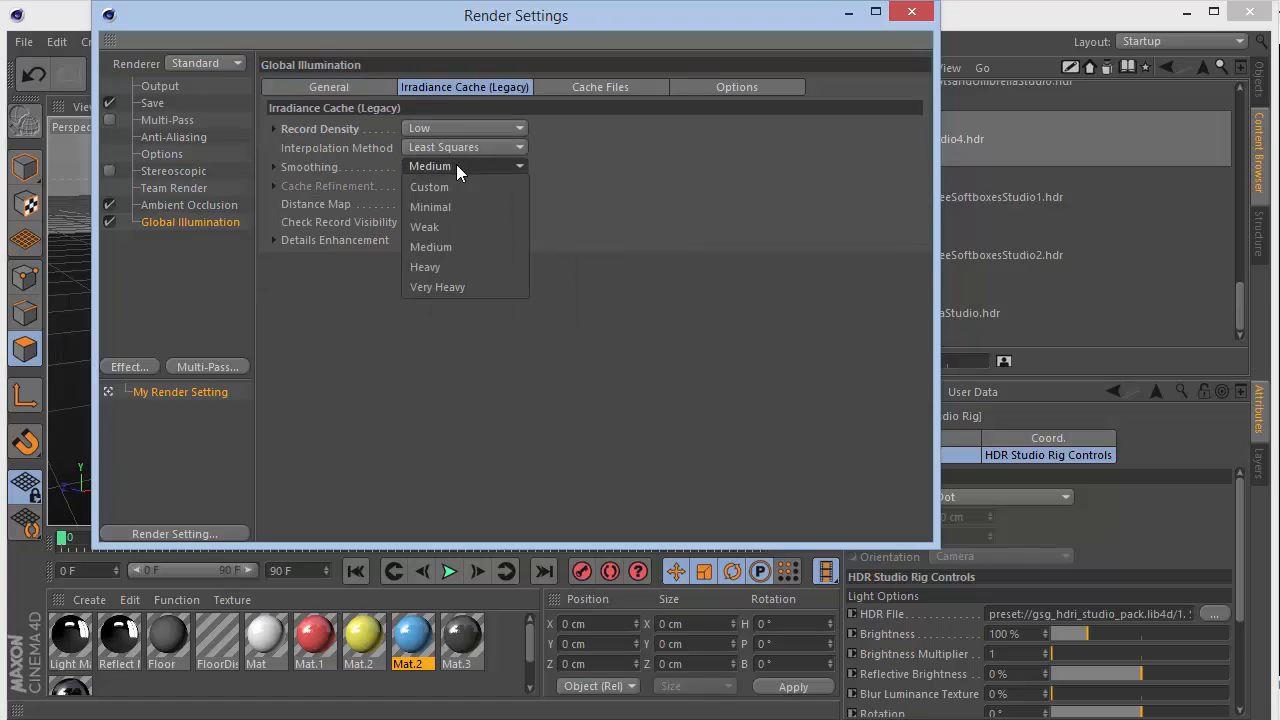
pyautogui.click(444, 224)
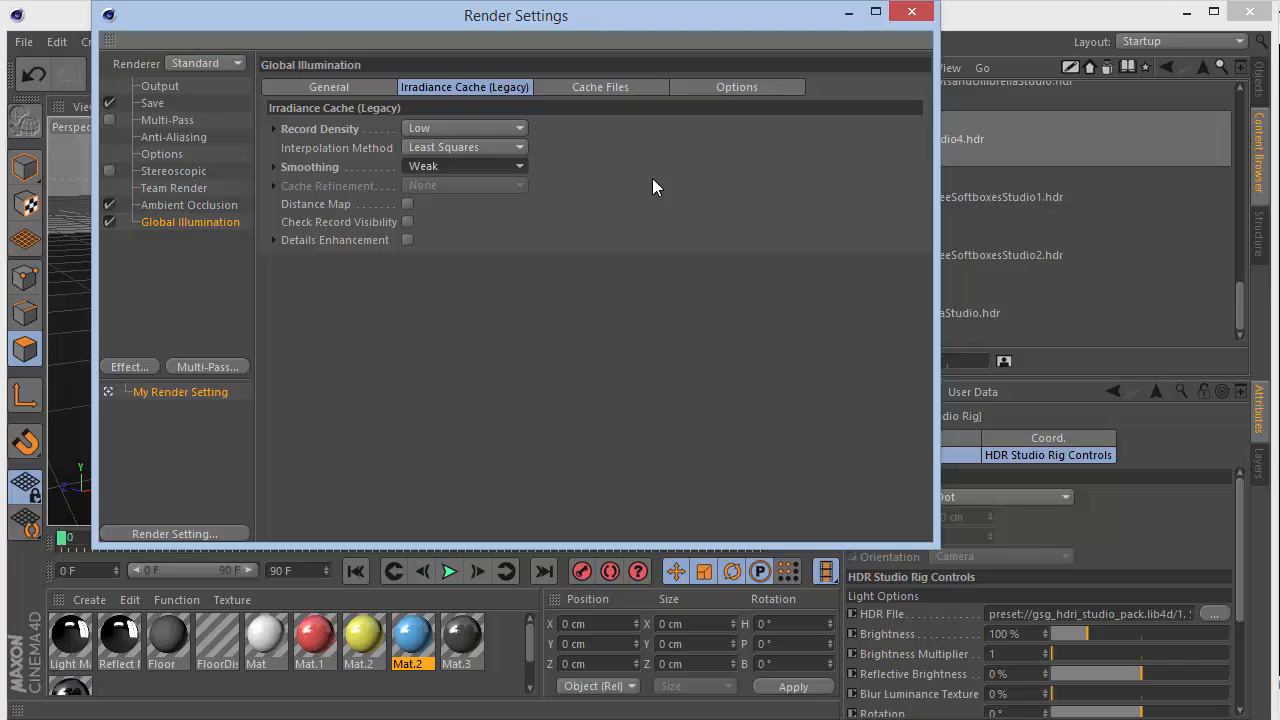
pyautogui.click(912, 12)
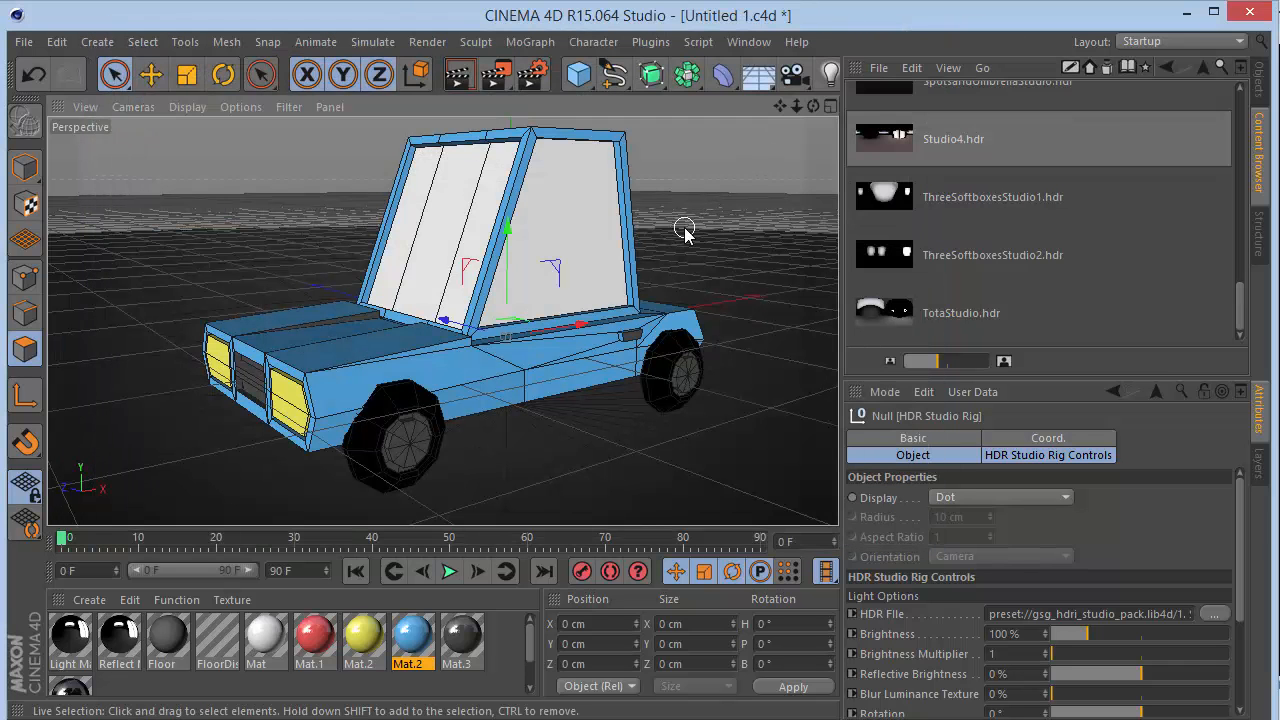
pyautogui.hotkey('ctrl', 'r')
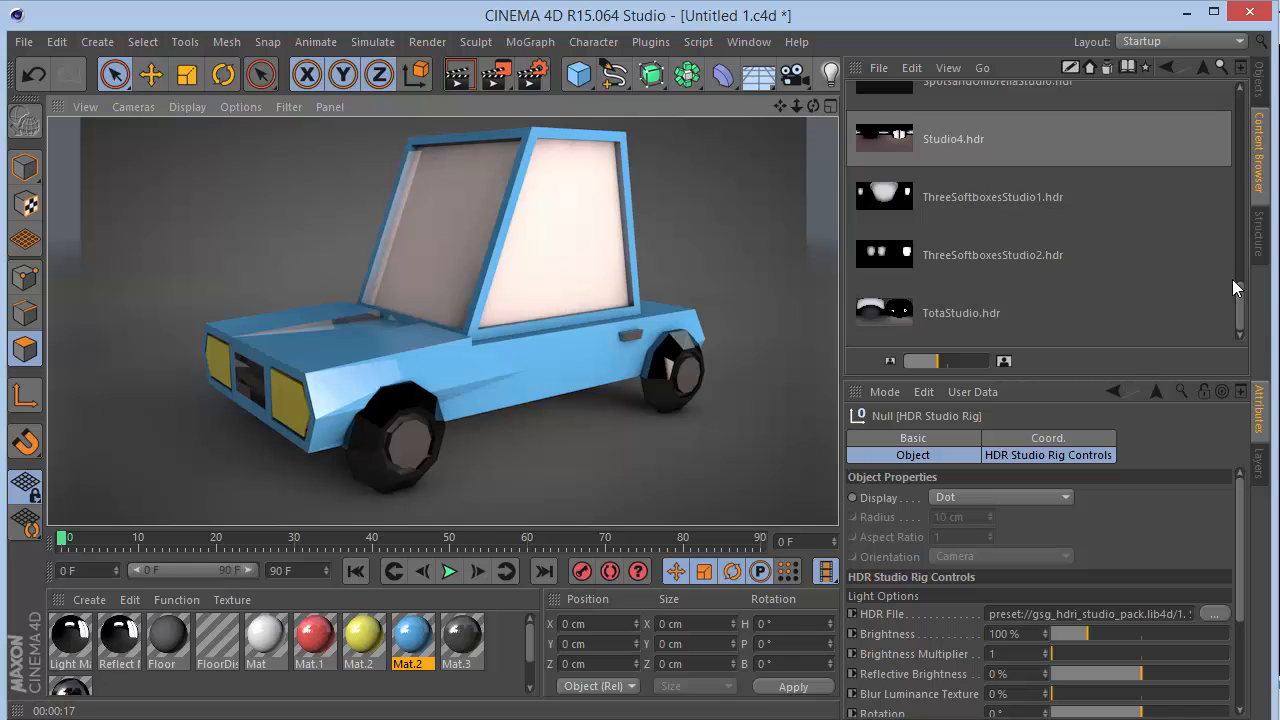
# Replace the HDR Studio Rig's HDR file with BevelReflection.hdr and render the view again
pyautogui.moveTo(1232, 279); pyautogui.dragTo(1214, 117)
pyautogui.moveTo(970, 226); pyautogui.dragTo(1068, 618)
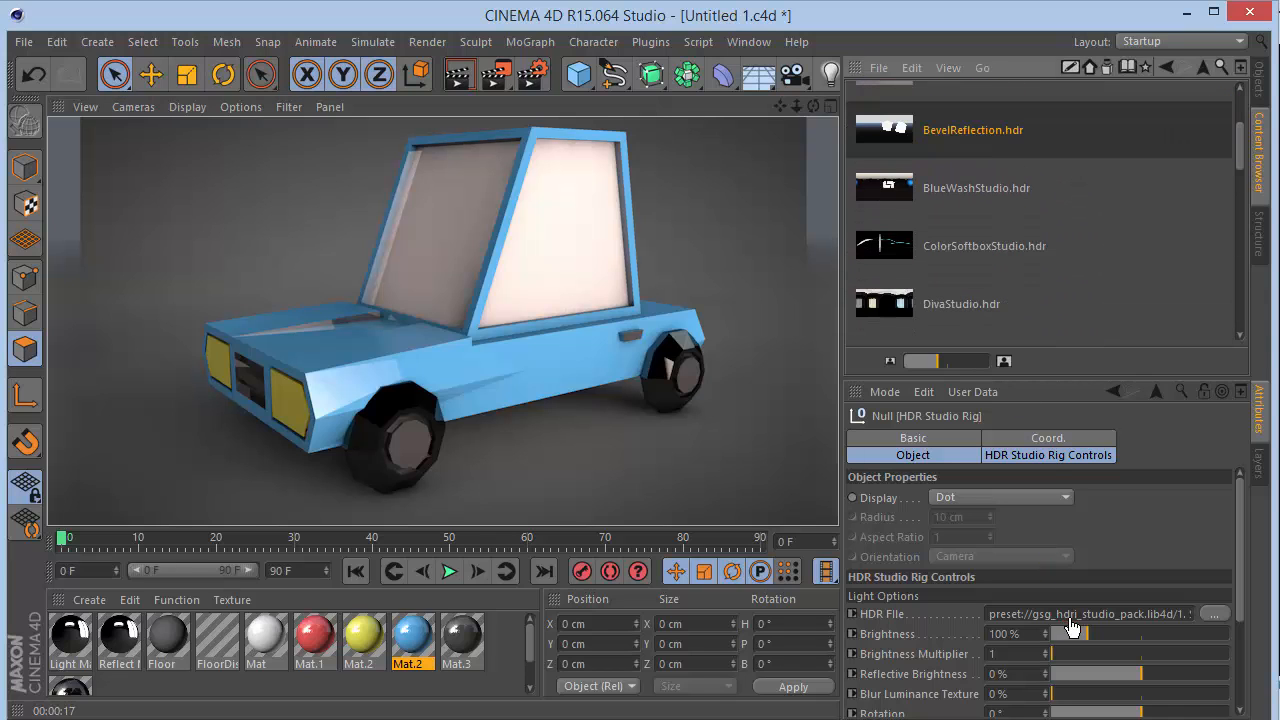
pyautogui.hotkey('ctrl', 'r')
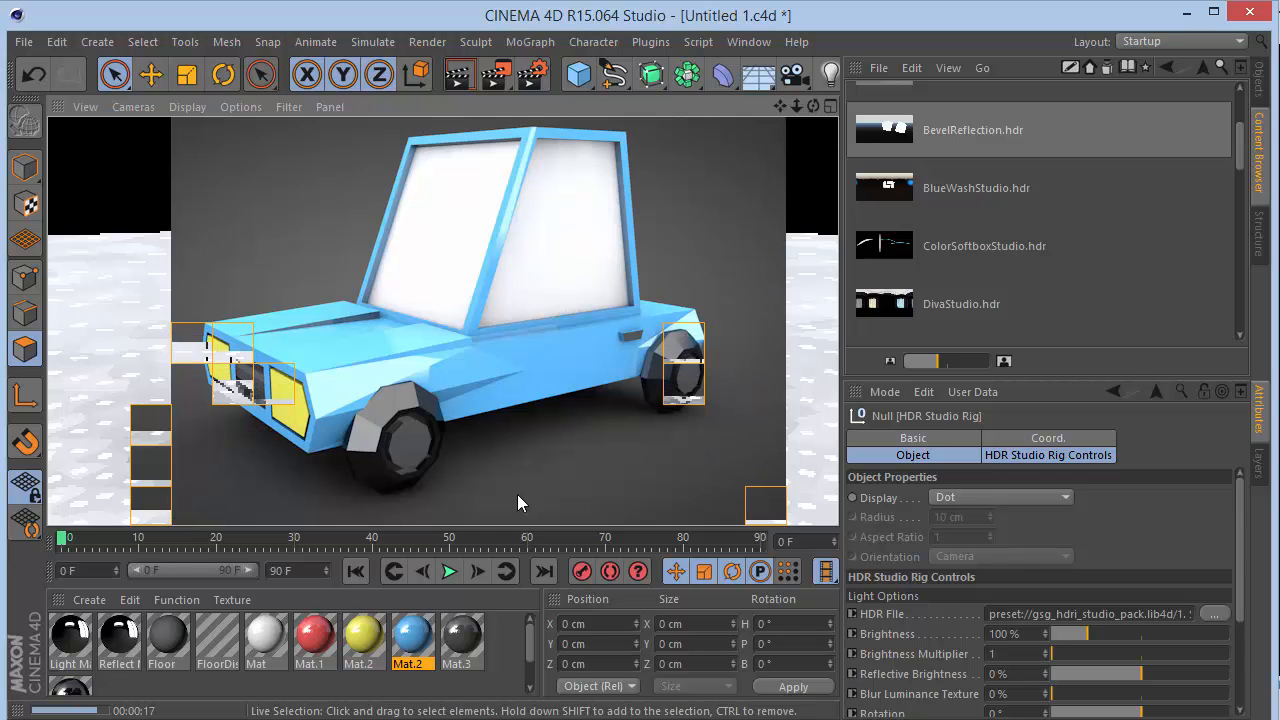
# Set the reflection brightness of the dark gray material Mat.3 to 25%
pyautogui.doubleClick(461, 636)
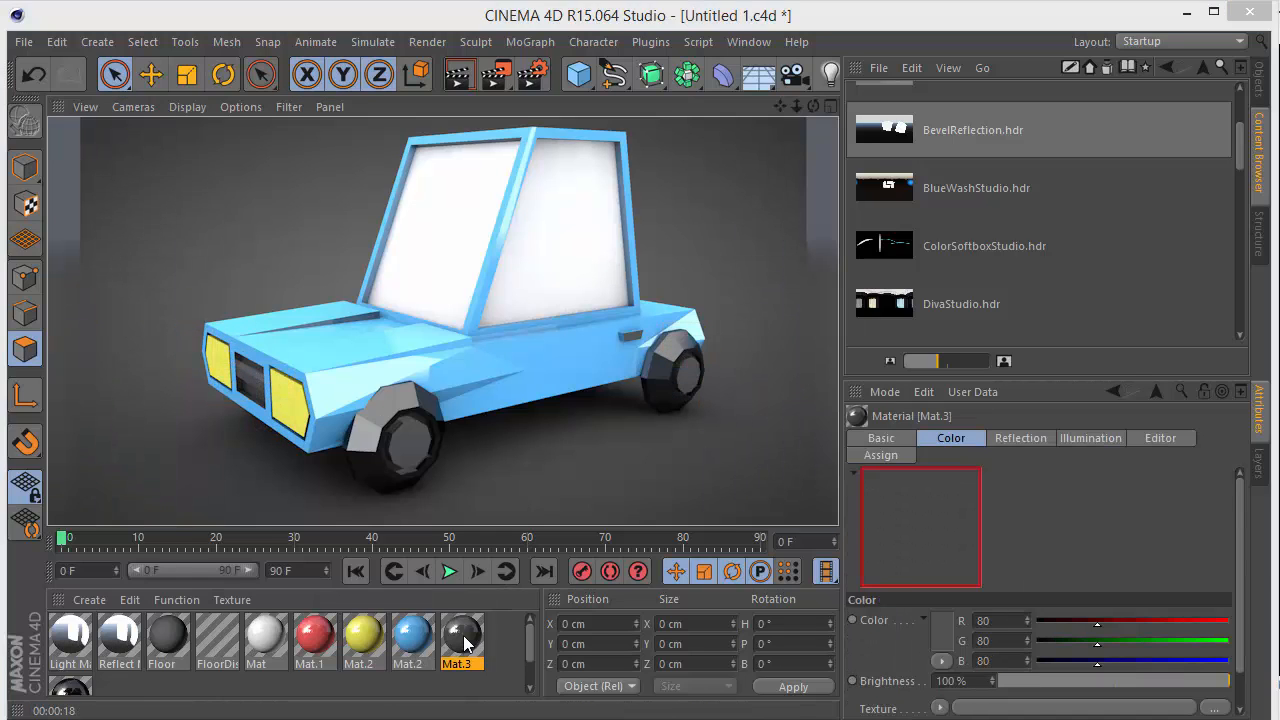
pyautogui.click(358, 420)
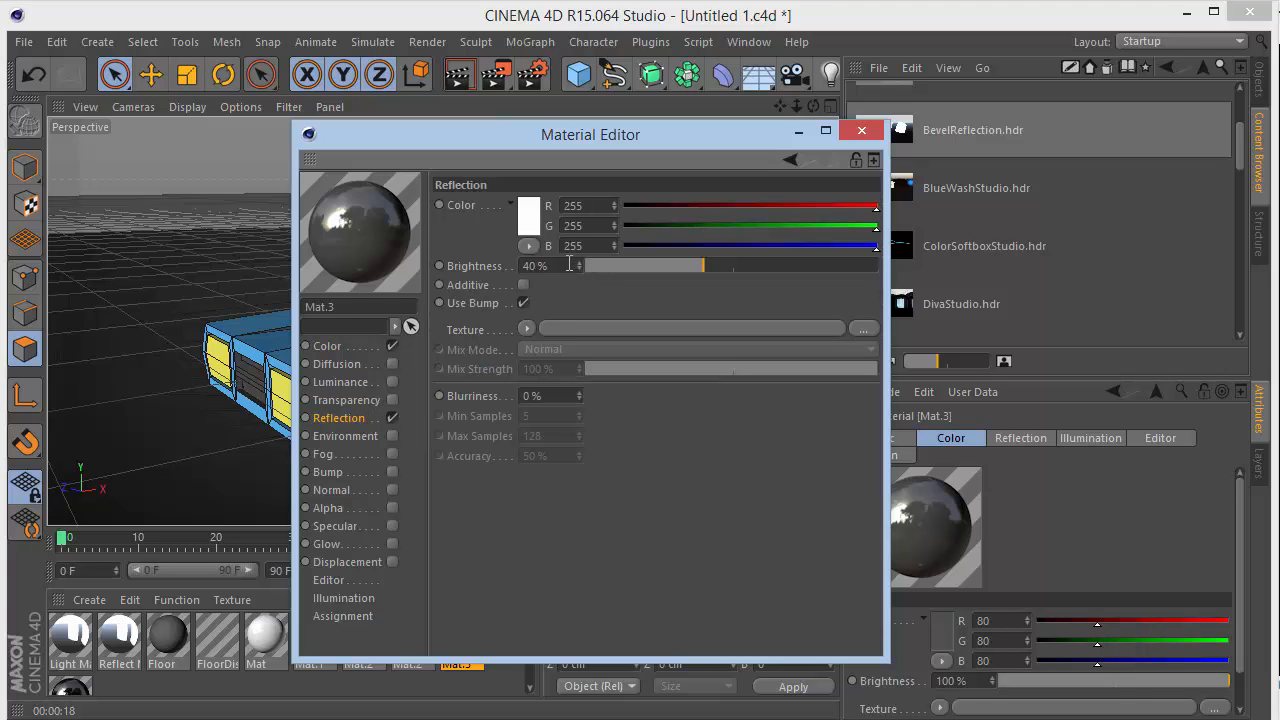
pyautogui.doubleClick(569, 264)
pyautogui.write('25')
pyautogui.press('Return')
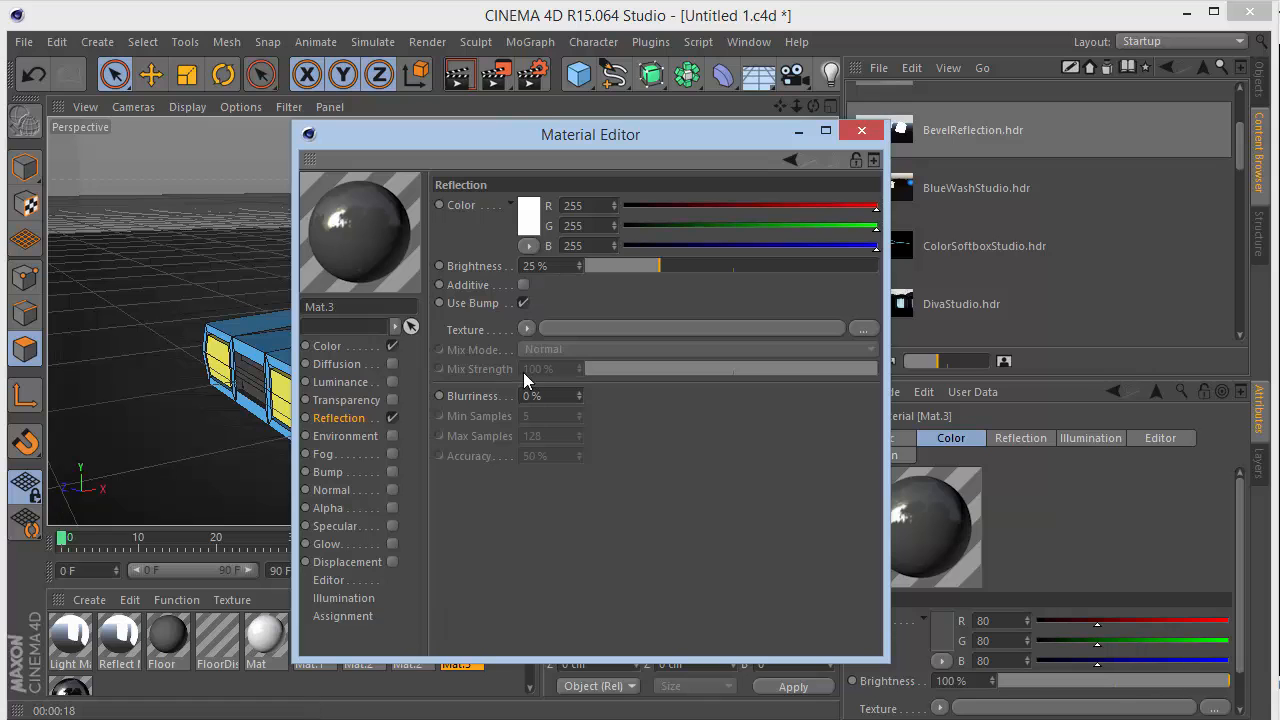
# Set the reflection brightness of the white, red, yellow and blue materials together to 25%
pyautogui.moveTo(528, 138); pyautogui.dragTo(765, 95)
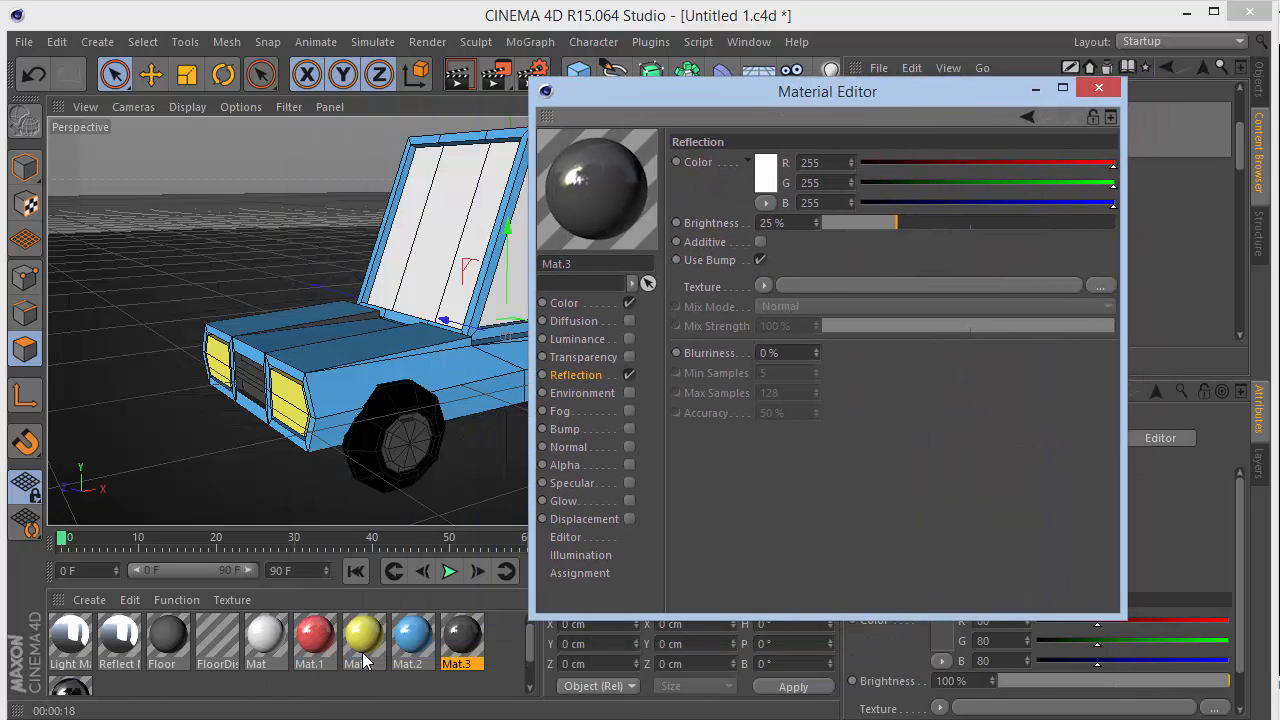
pyautogui.keyDown('shift'); pyautogui.click(265, 640); pyautogui.keyUp('shift')
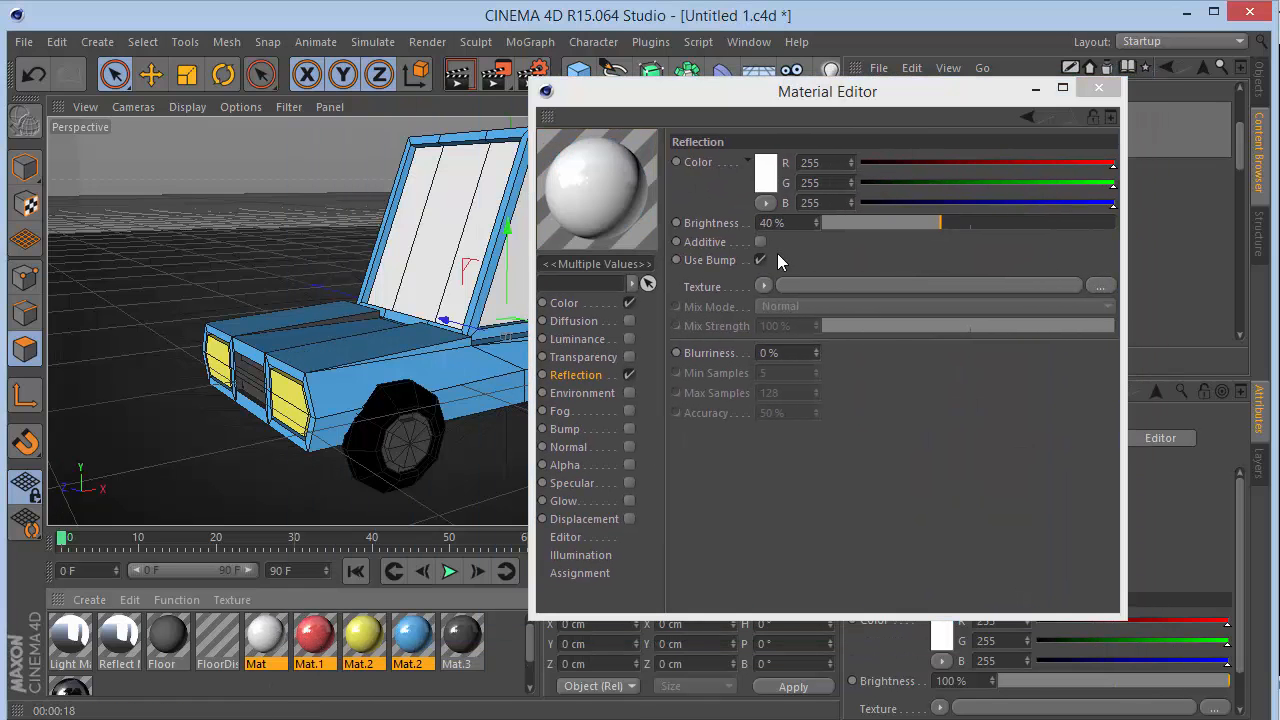
pyautogui.doubleClick(785, 222)
pyautogui.write('25')
pyautogui.press('Return')
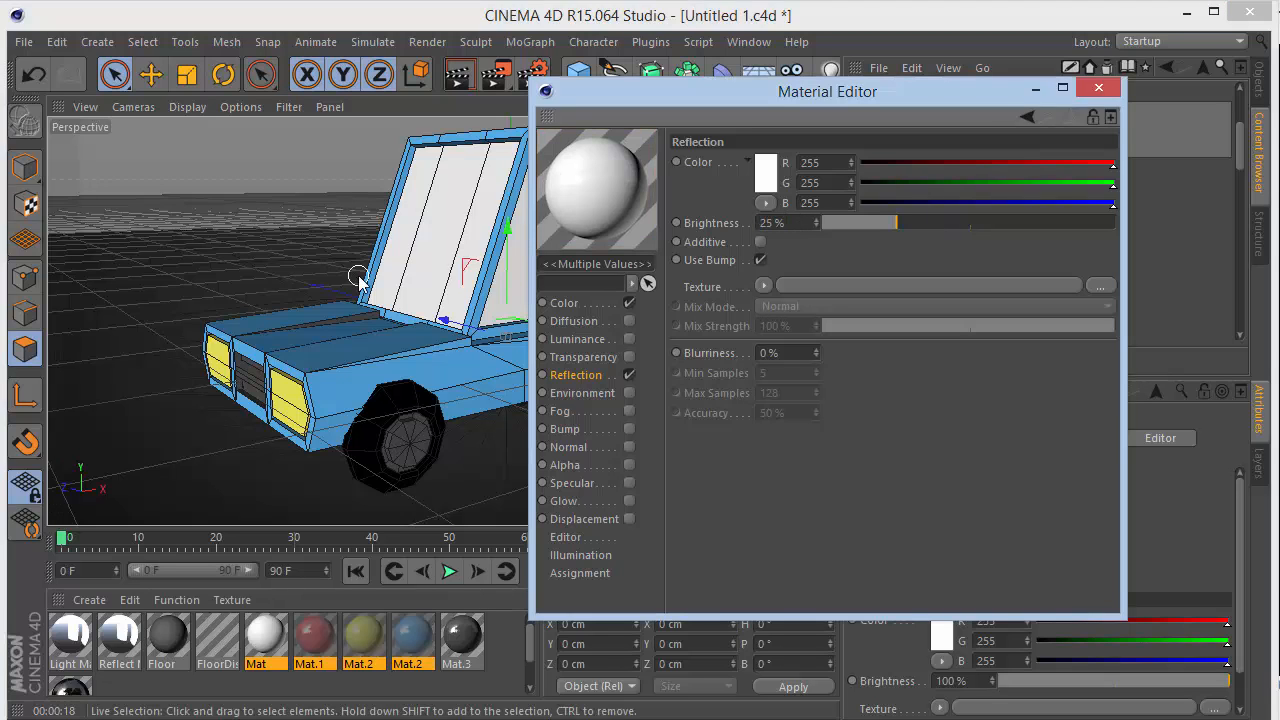
# Set the reflection brightness of the black material Mat.4 to 25%
pyautogui.click(68, 690)
pyautogui.scroll(-1, 538, 668)
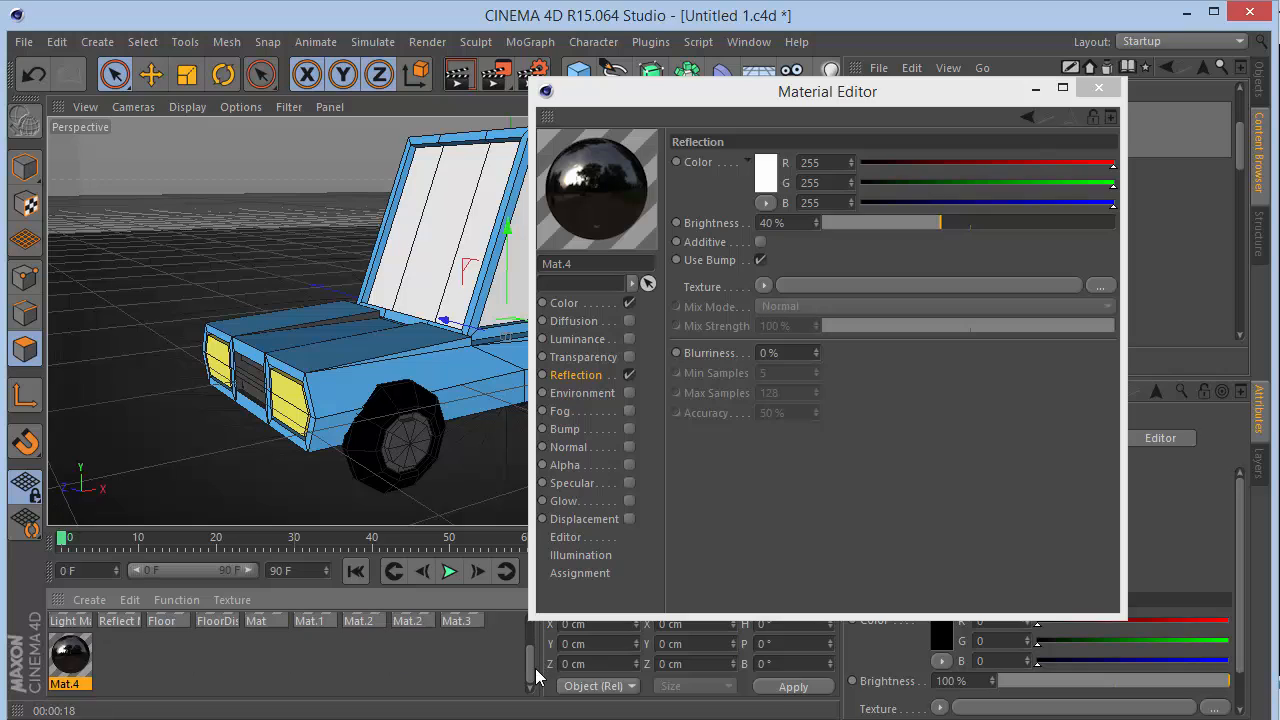
pyautogui.moveTo(815, 218); pyautogui.dragTo(336, 254)
pyautogui.write('25')
pyautogui.press('Return')
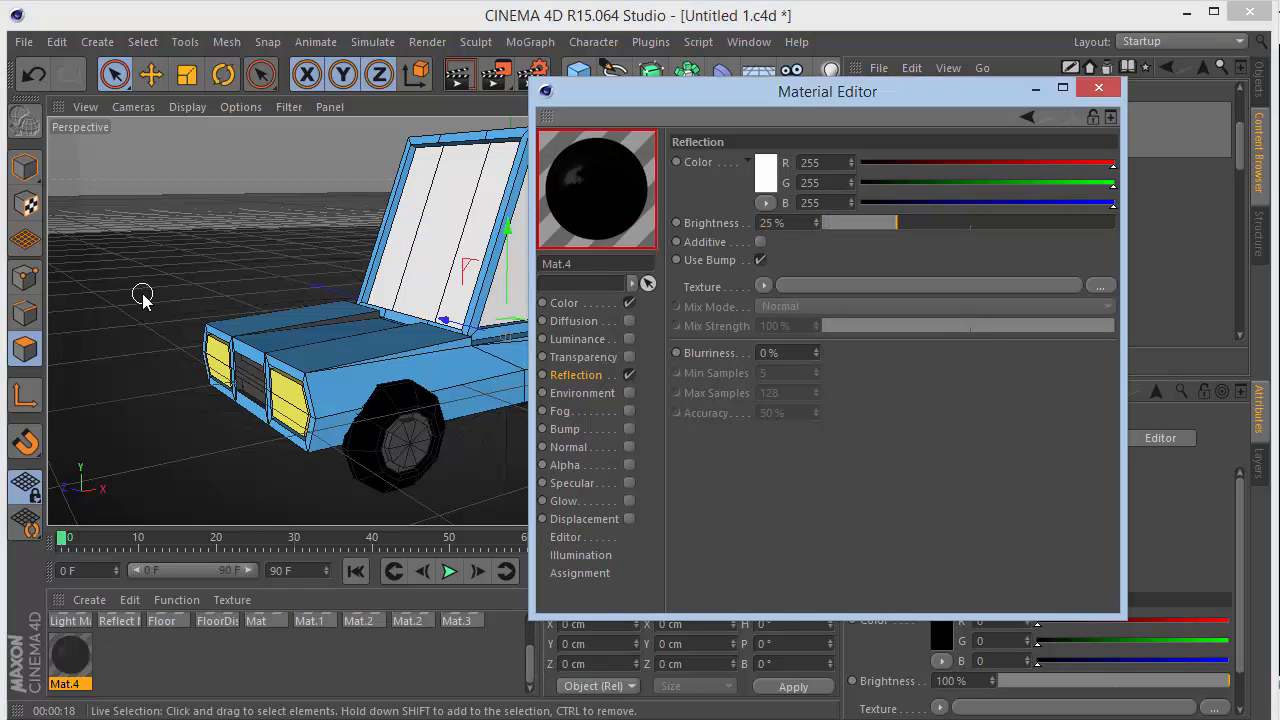
# Select the white material Mat, close the Material Editor and render the view to check the 25% reflections
pyautogui.scroll(1, 533, 660)
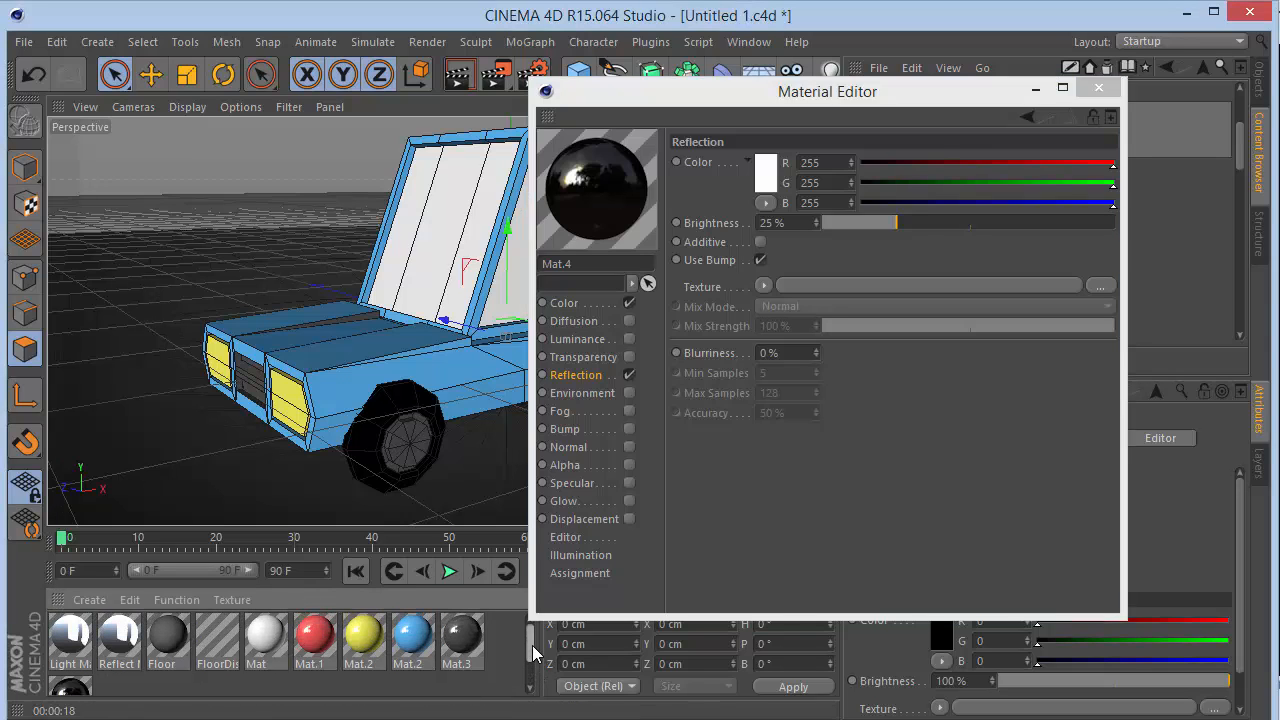
pyautogui.click(265, 635)
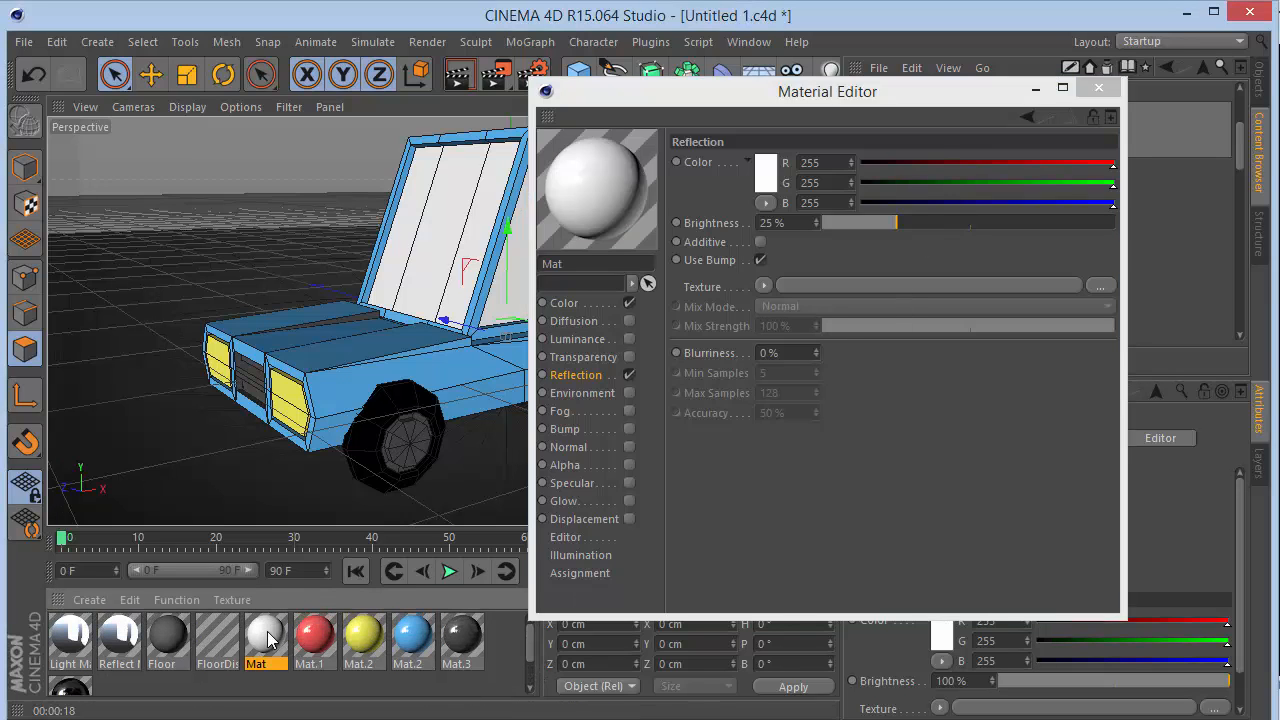
pyautogui.click(1099, 87)
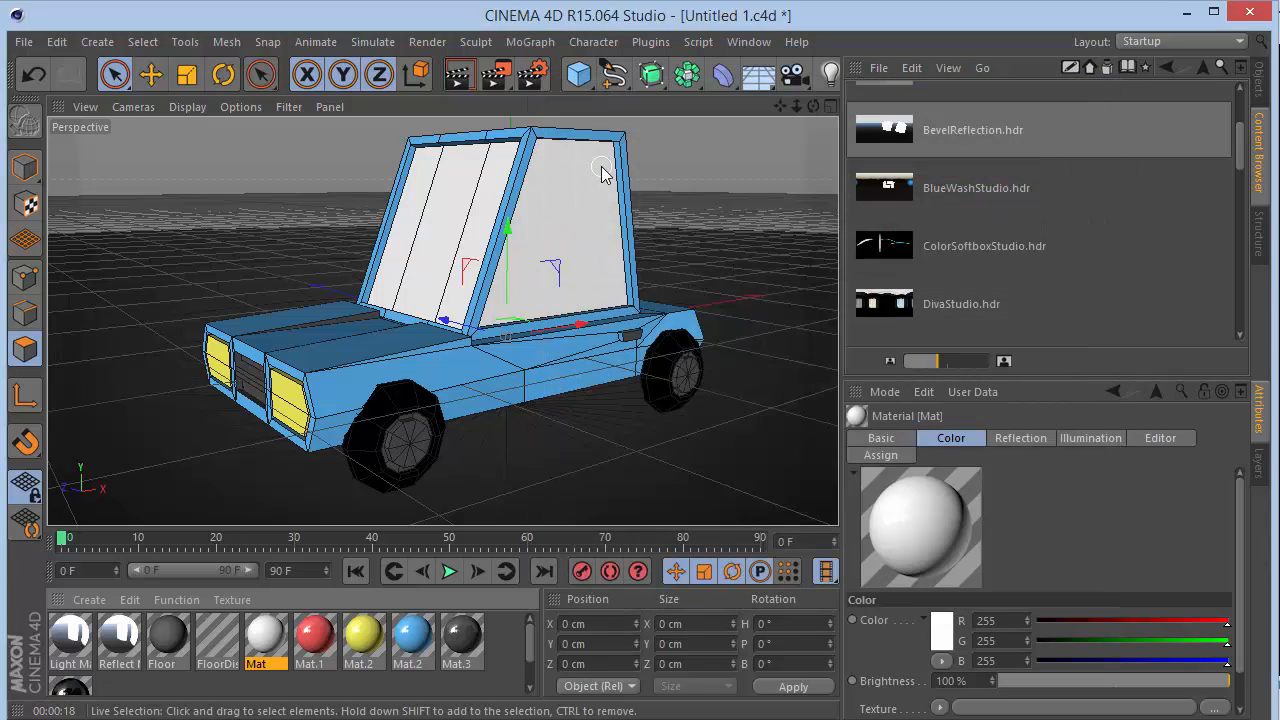
pyautogui.hotkey('ctrl', 'r')
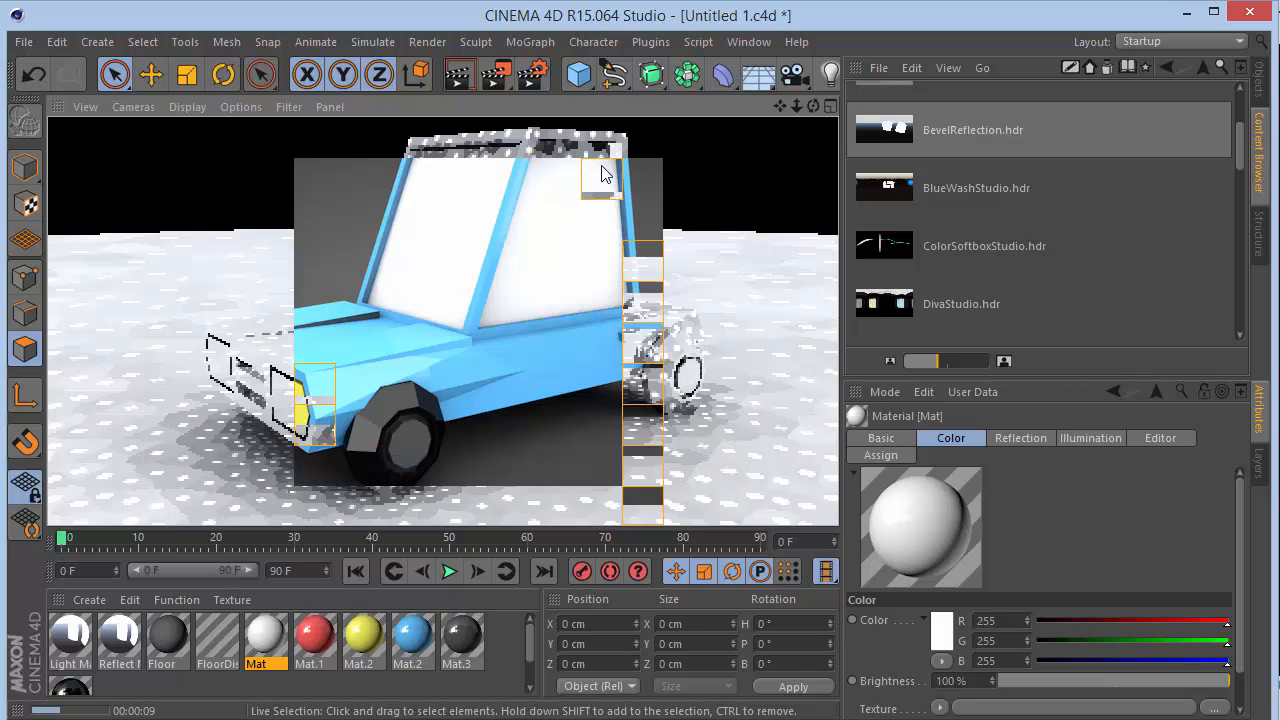
# Try a color brightness of 80% on the white material Mat, settle on 90%, and render the view again
pyautogui.doubleClick(265, 636)
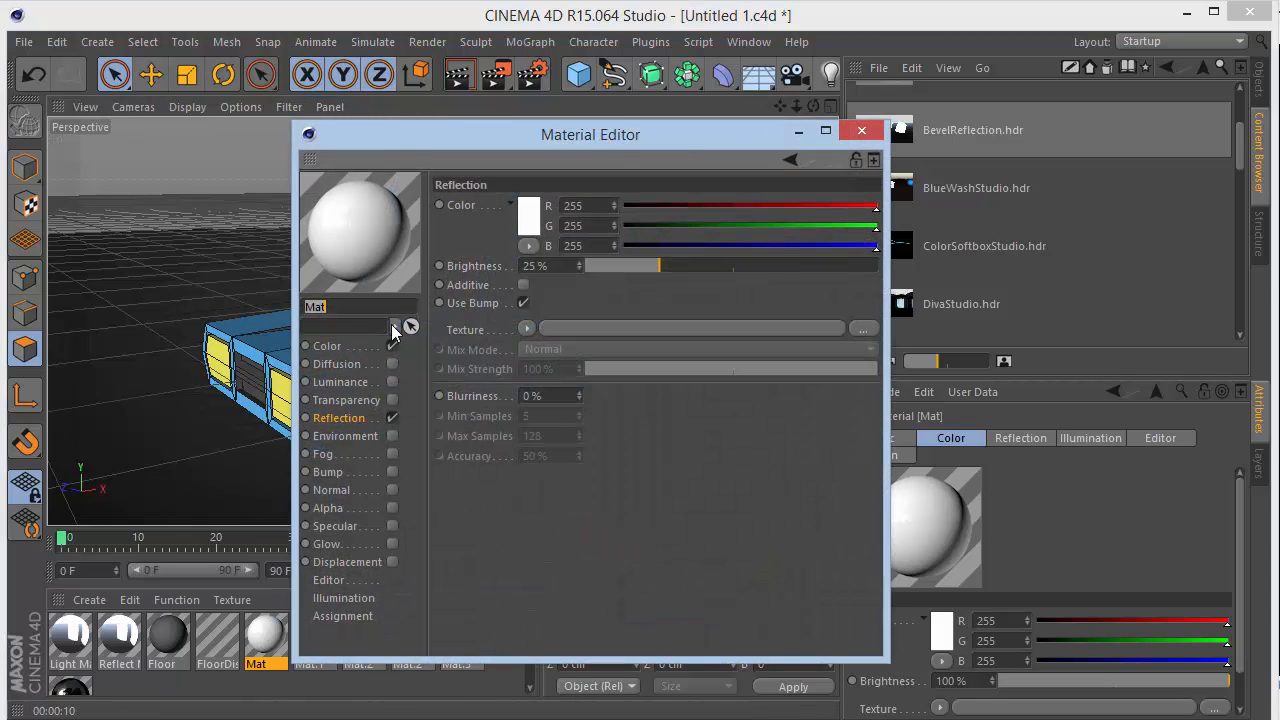
pyautogui.click(354, 345)
pyautogui.click(561, 264)
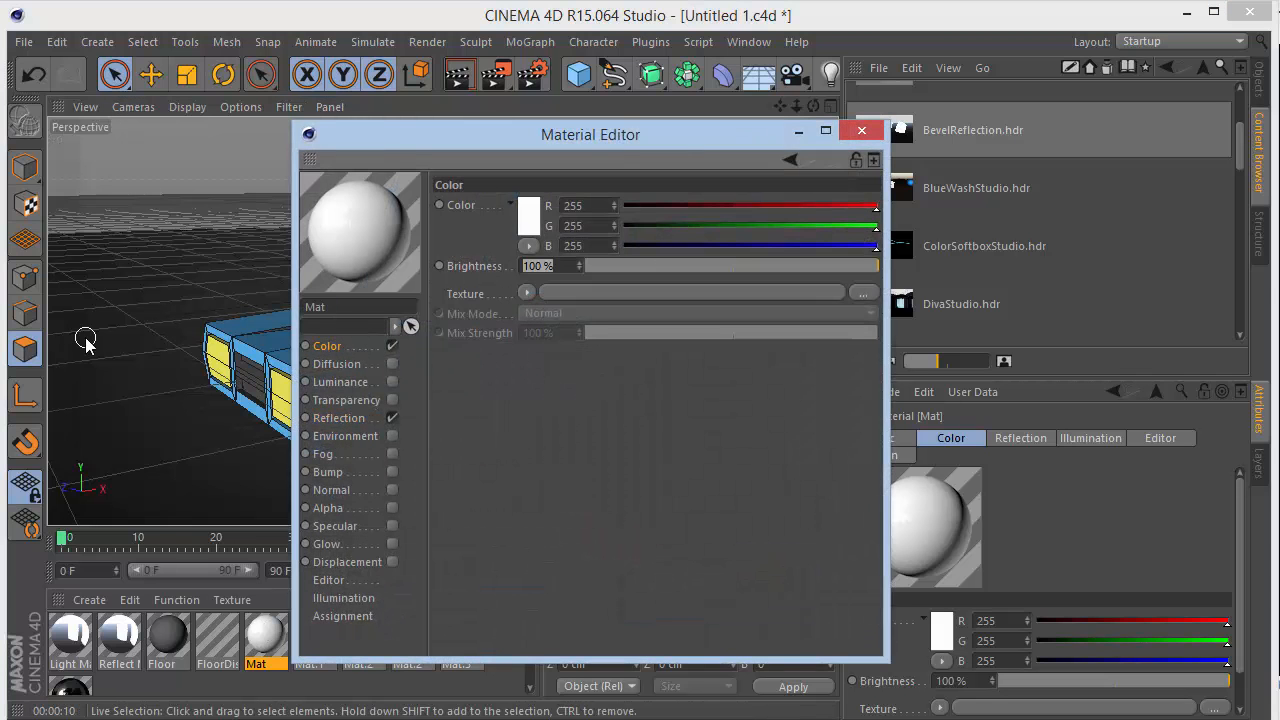
pyautogui.write('80')
pyautogui.press('Return')
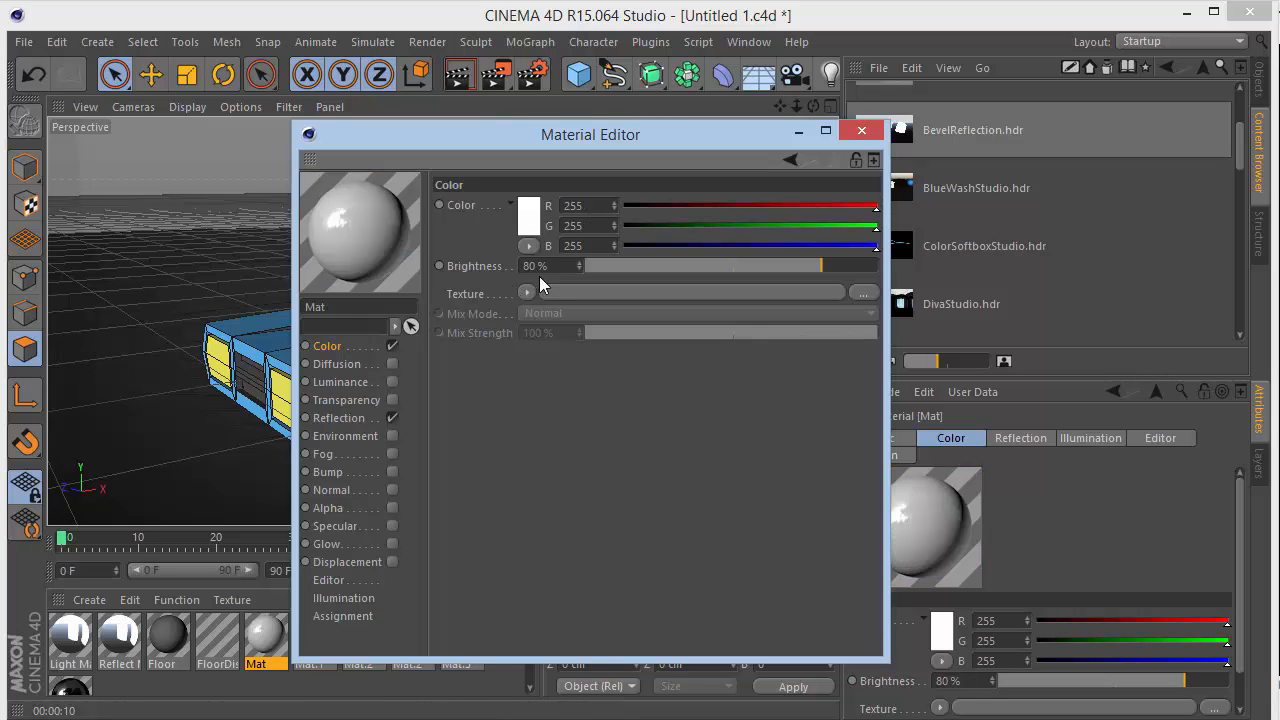
pyautogui.click(538, 266)
pyautogui.write('90')
pyautogui.press('Return')
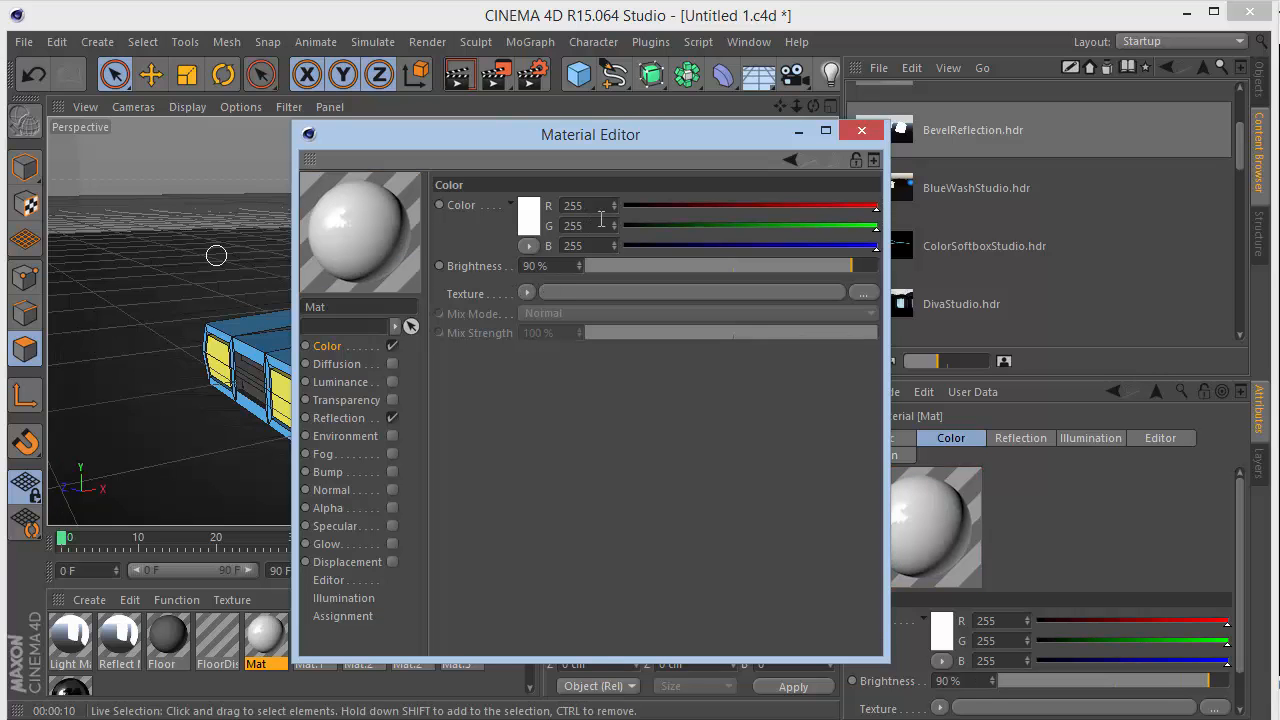
pyautogui.click(860, 132)
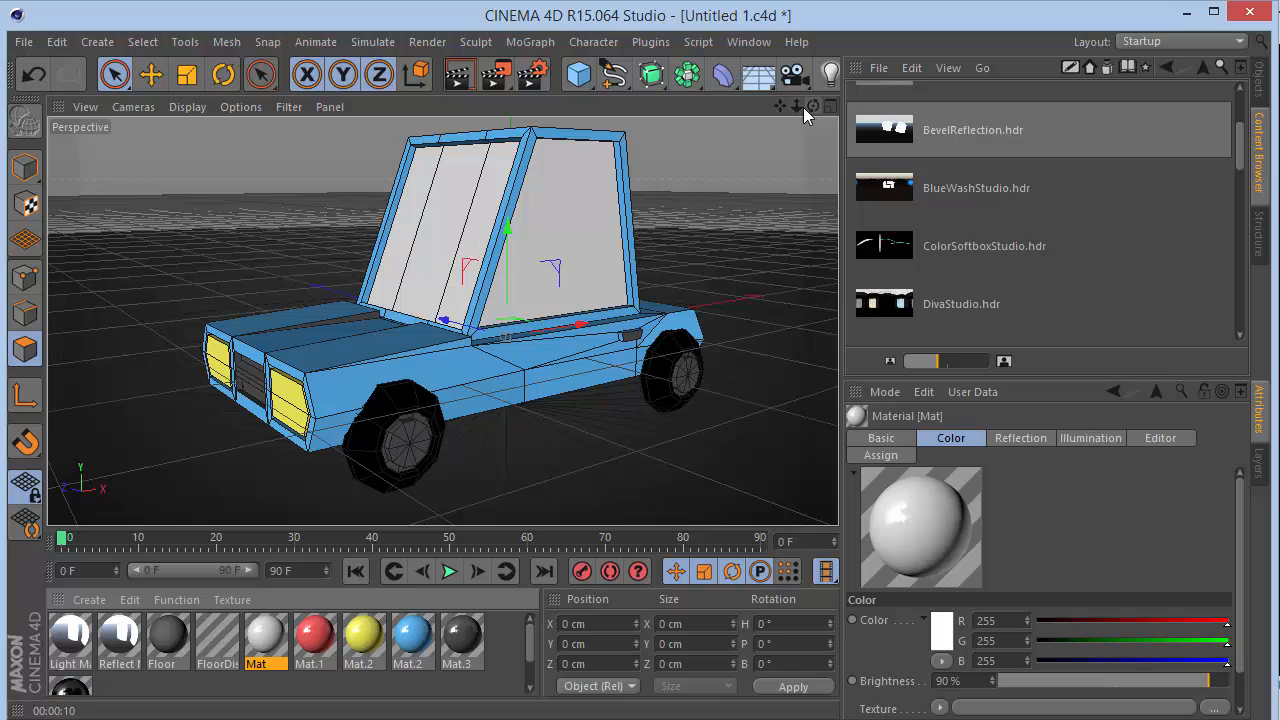
pyautogui.moveTo(786, 108); pyautogui.dragTo(726, 215)
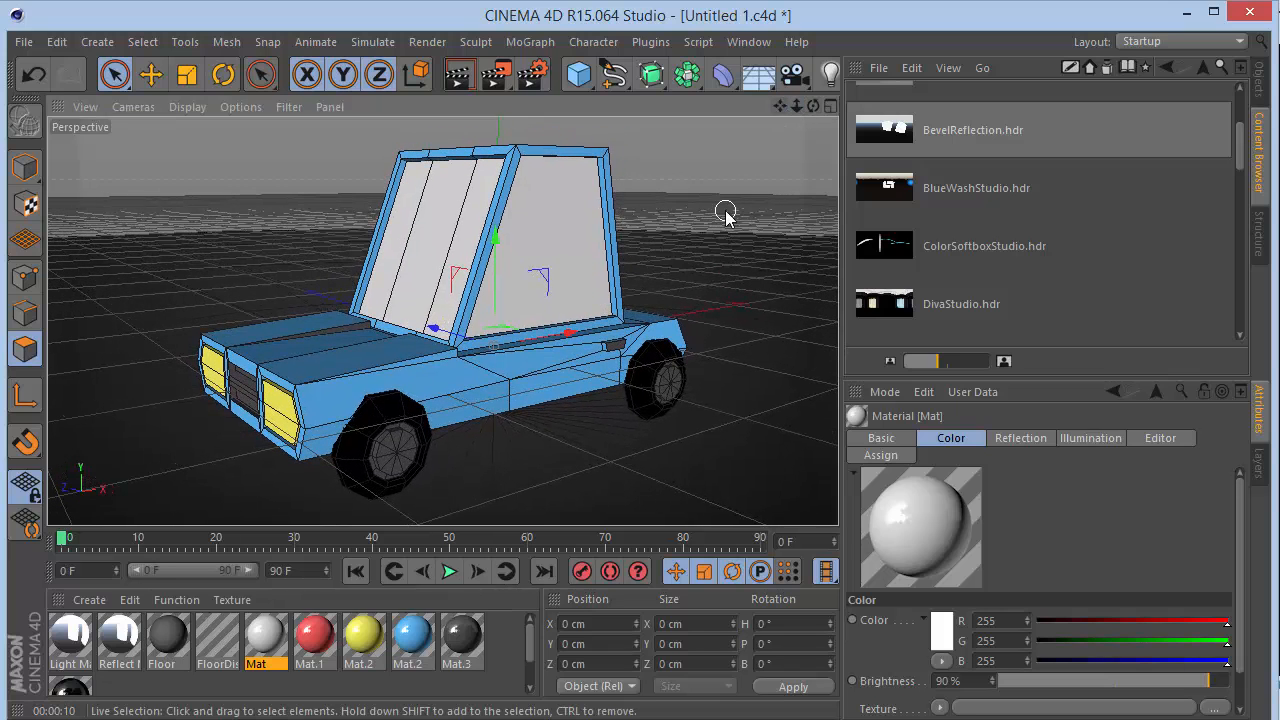
pyautogui.hotkey('ctrl', 'r')
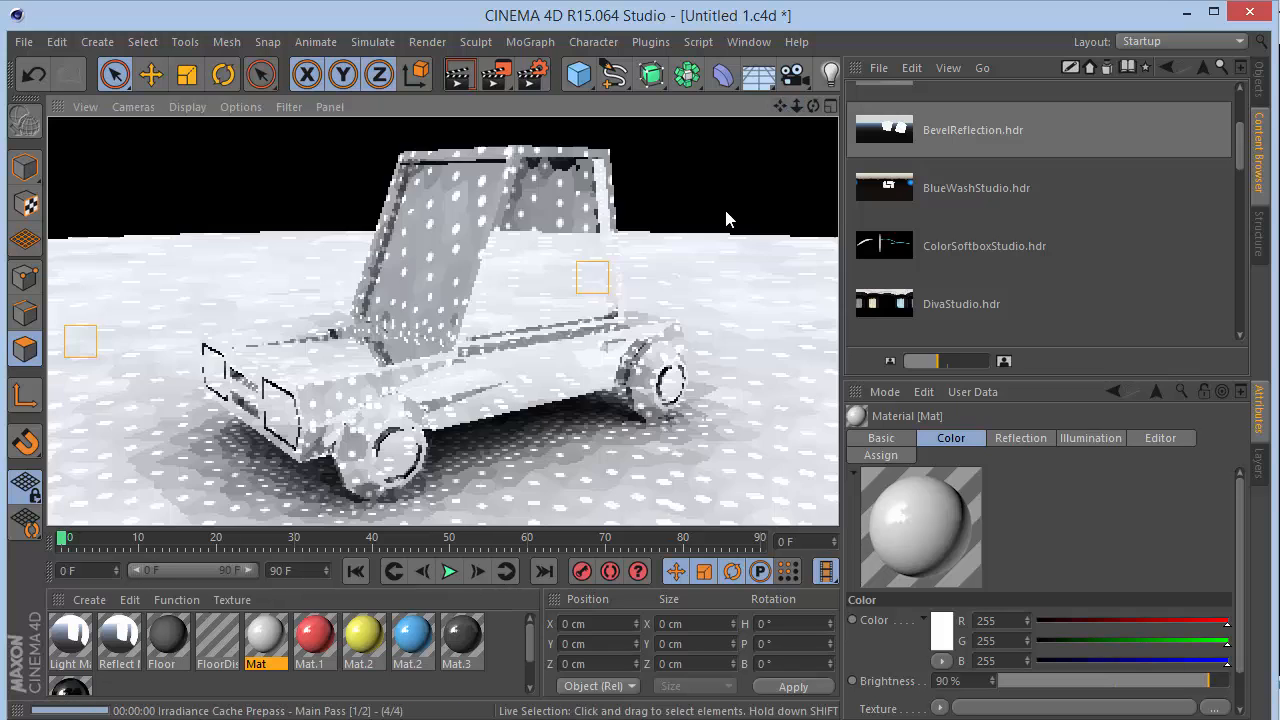